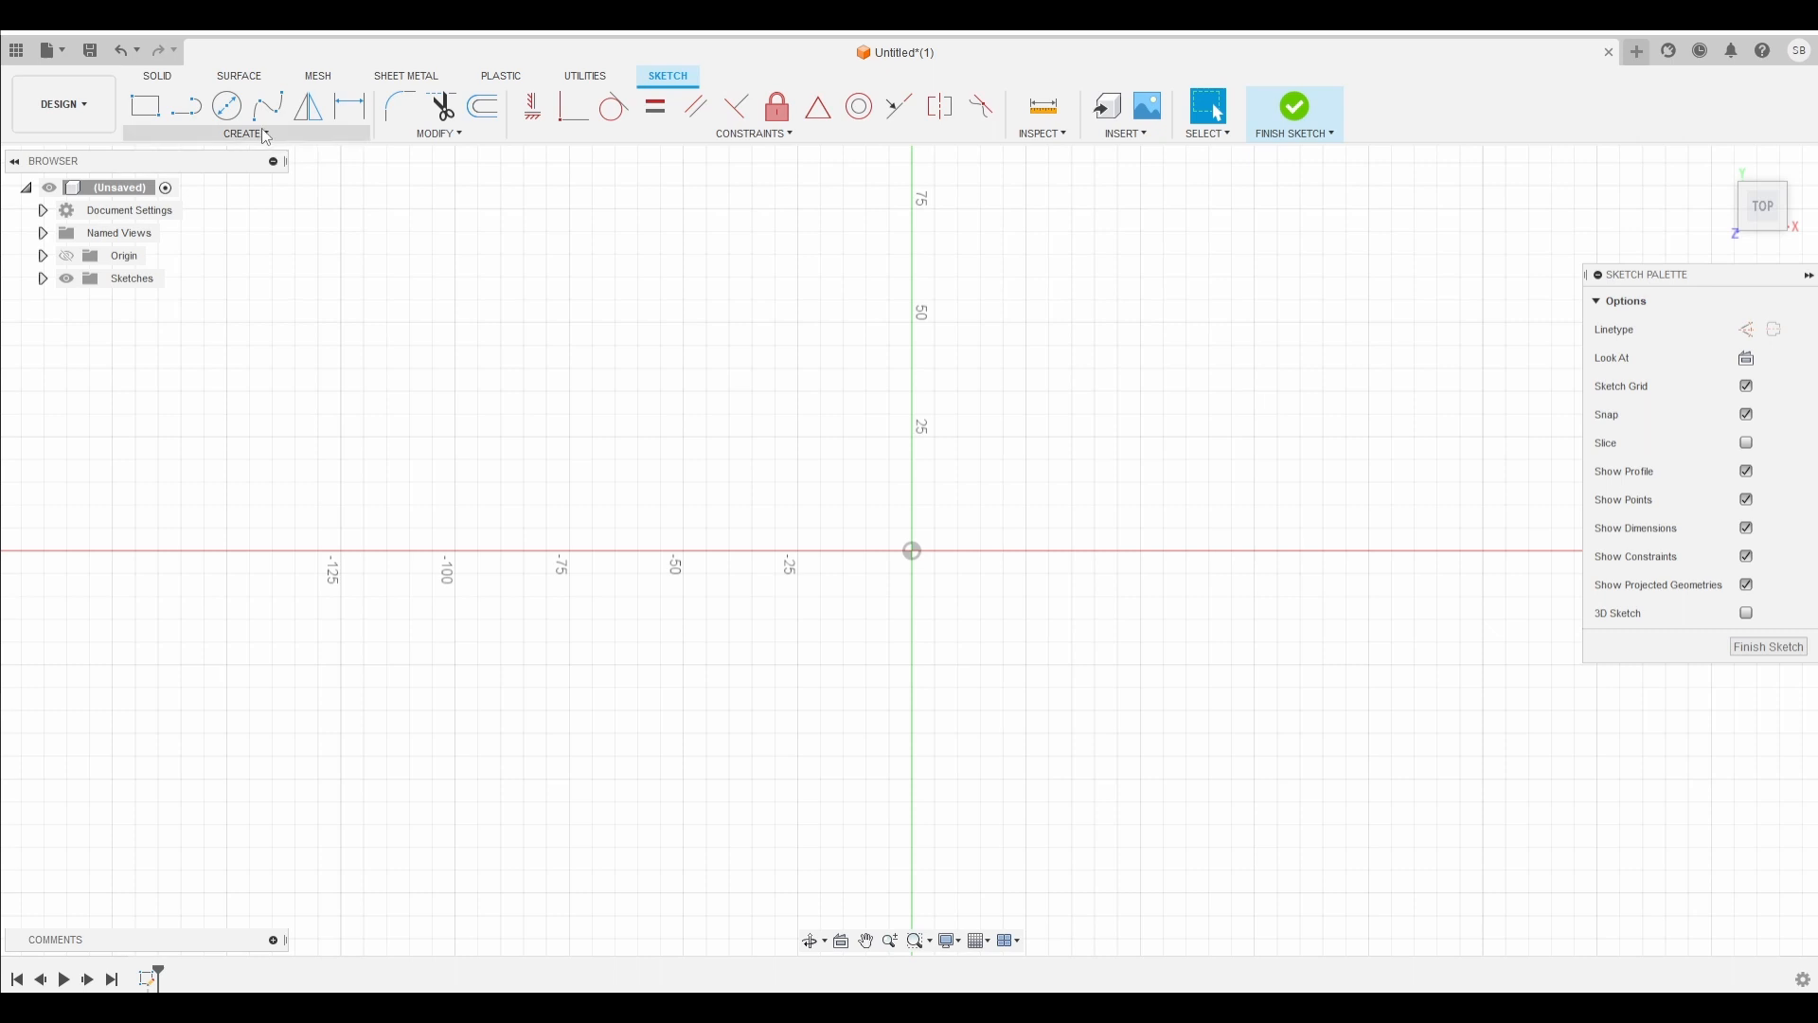
{"action": "left_click", "coordinate": [263, 133]}
{"action": "left_click", "coordinate": [428, 133]}
{"action": "left_click", "coordinate": [428, 134]}
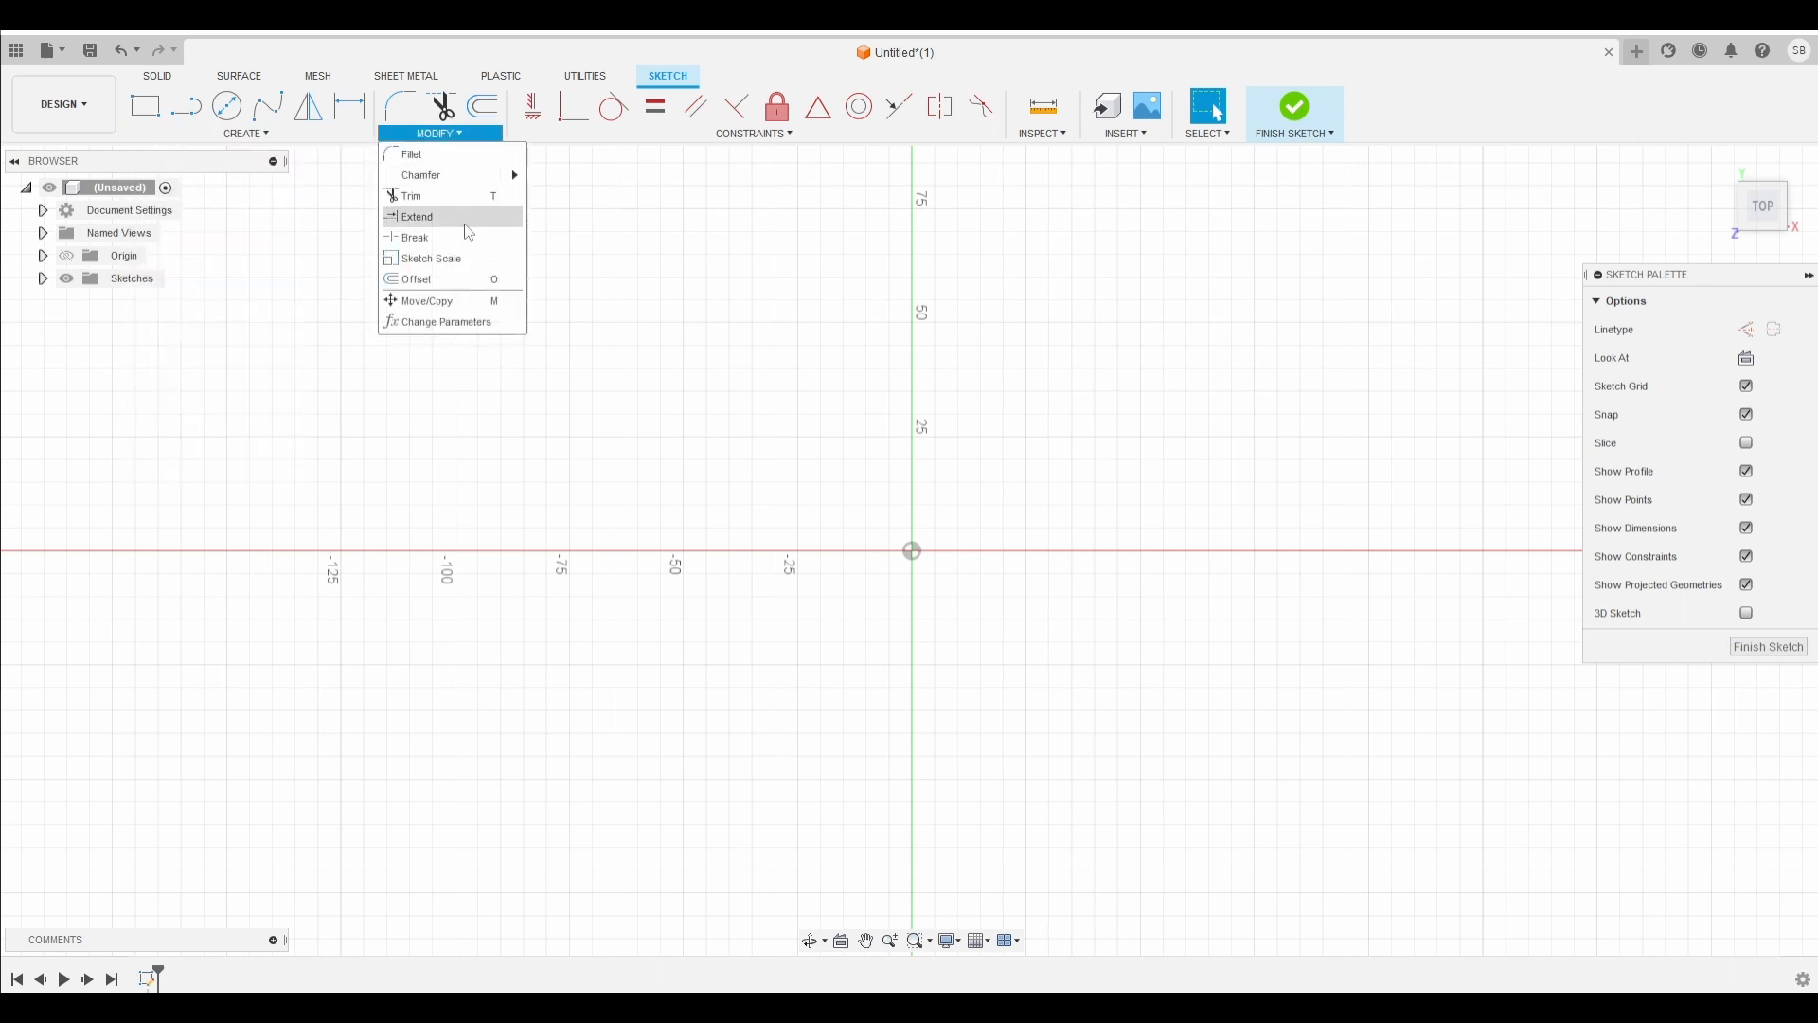
{"action": "left_click", "coordinate": [646, 131]}
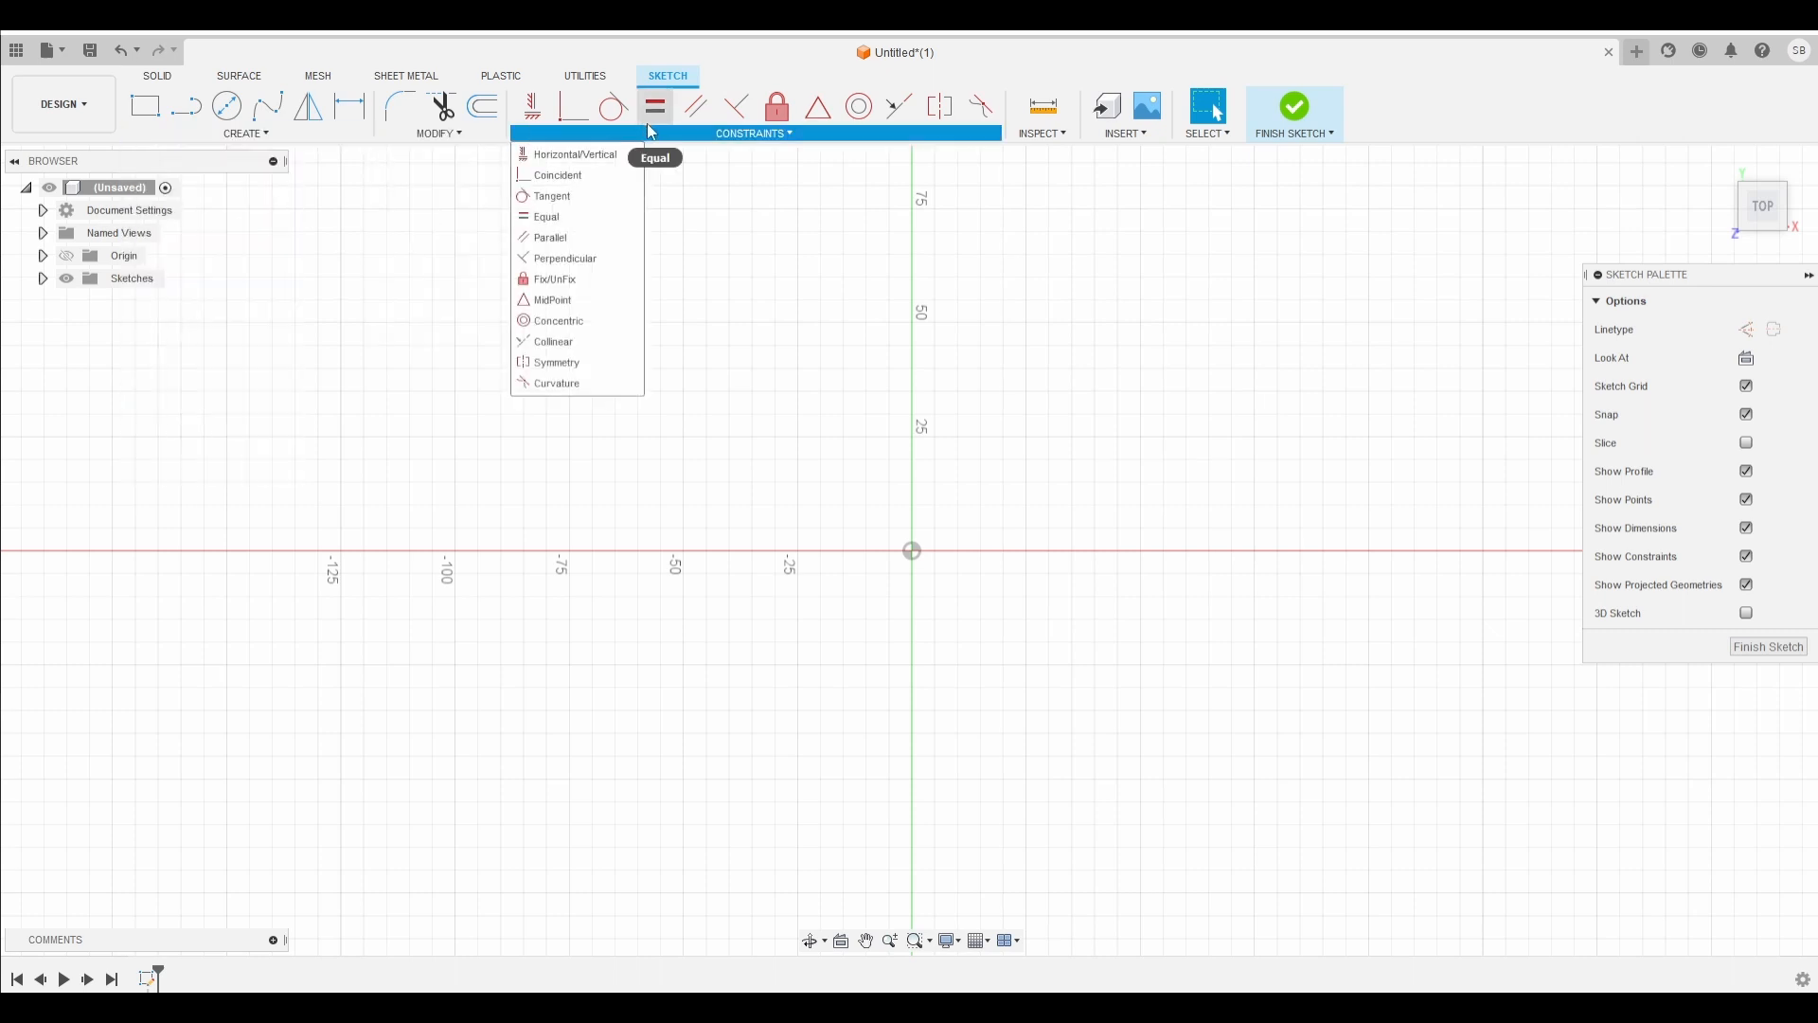
{"action": "left_click", "coordinate": [367, 263]}
{"action": "left_click", "coordinate": [247, 134]}
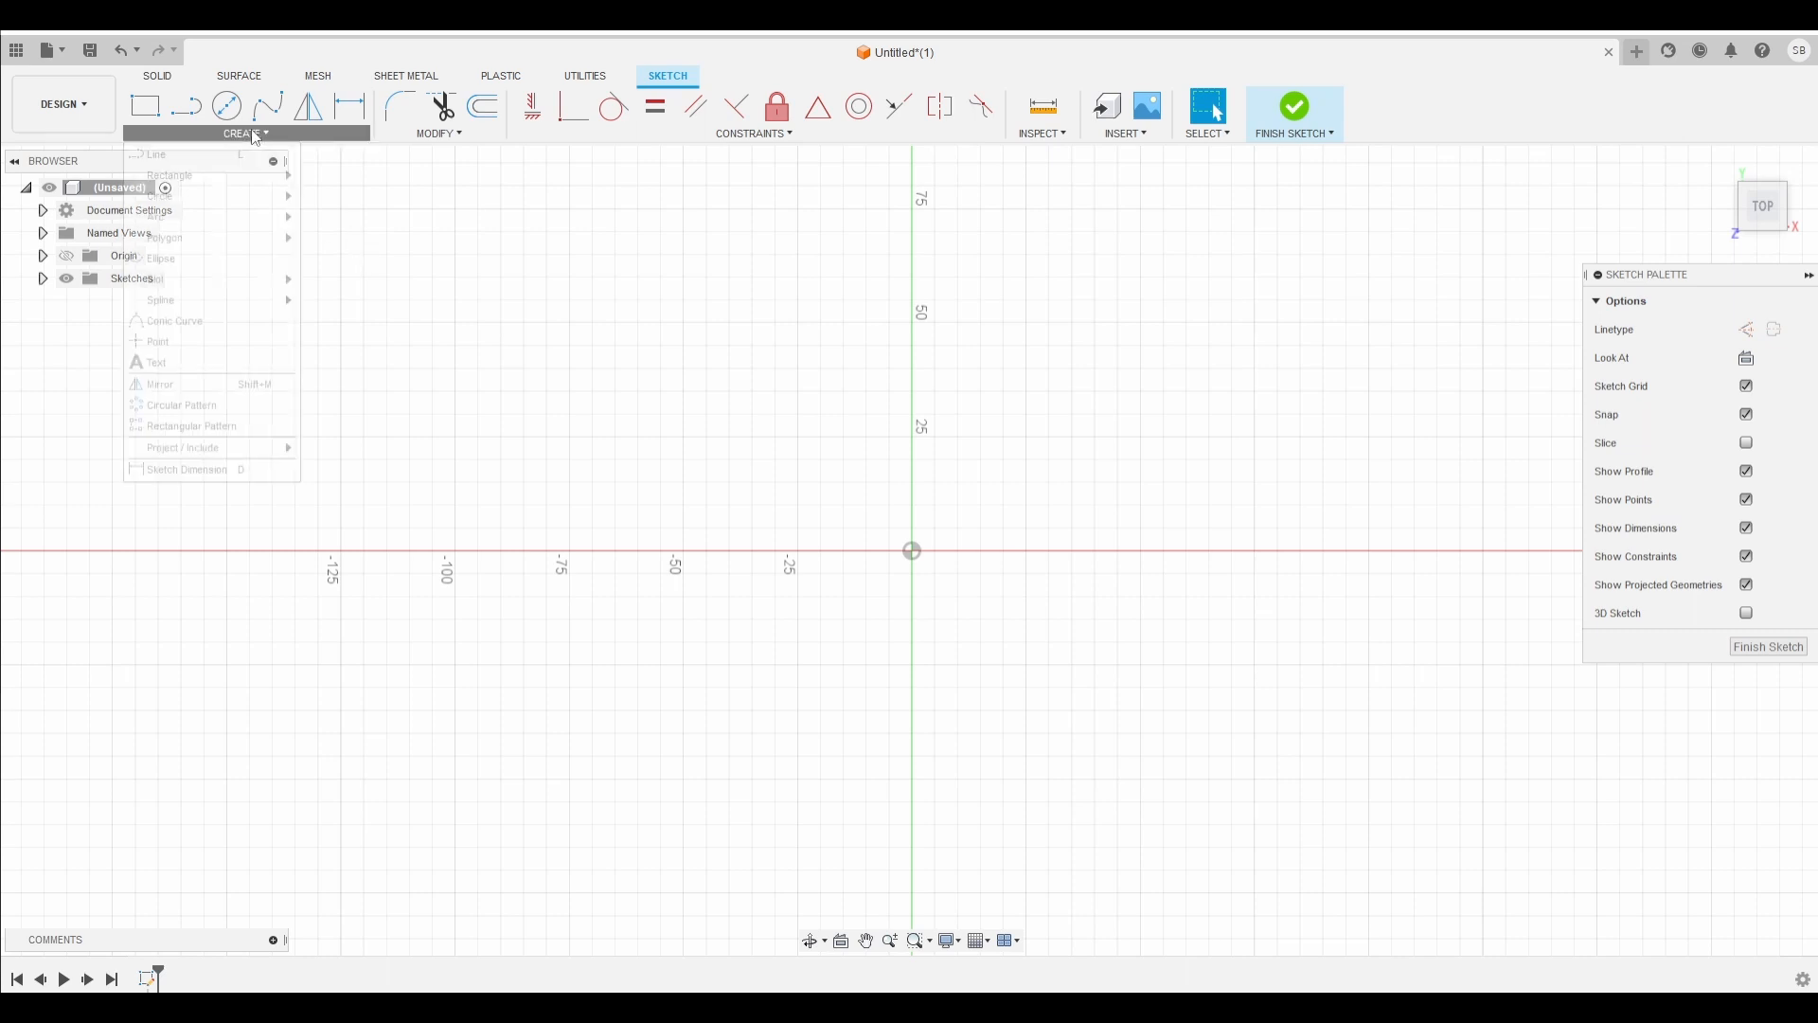
{"action": "left_click", "coordinate": [439, 134]}
{"action": "left_click", "coordinate": [443, 137]}
{"action": "left_click", "coordinate": [440, 135]}
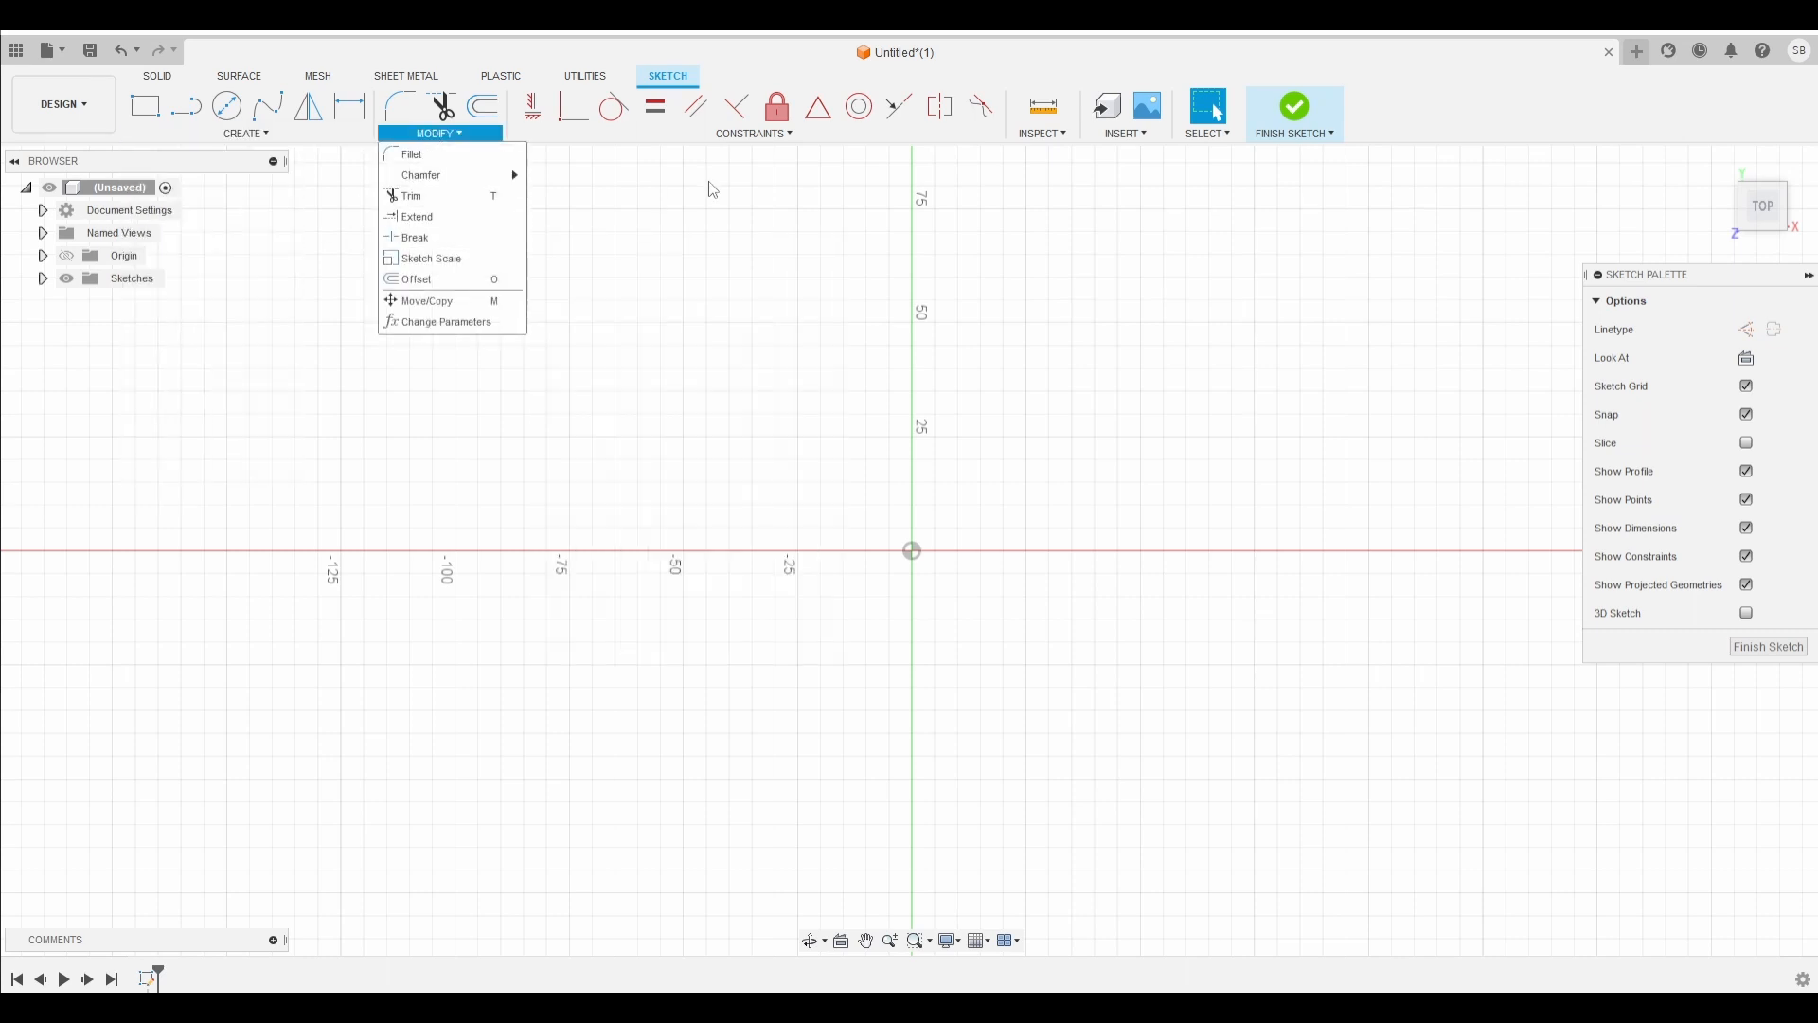
{"action": "left_click", "coordinate": [744, 137]}
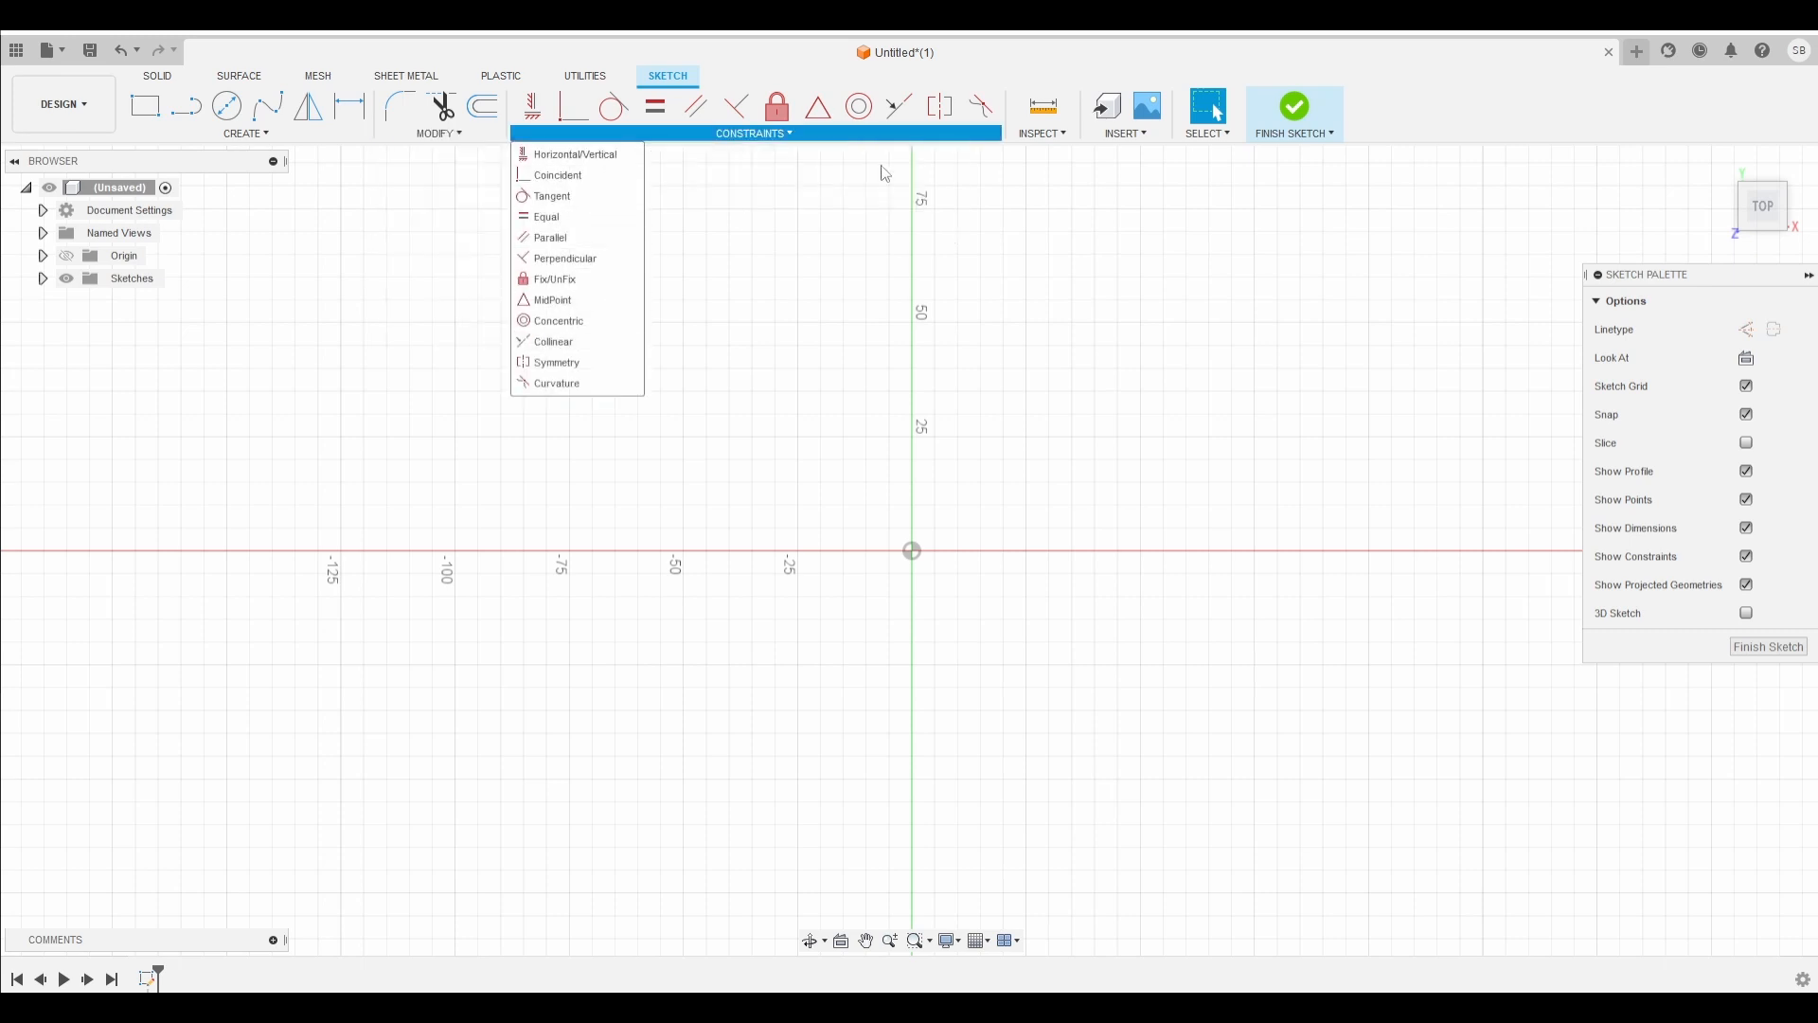
{"action": "left_click", "coordinate": [1131, 136]}
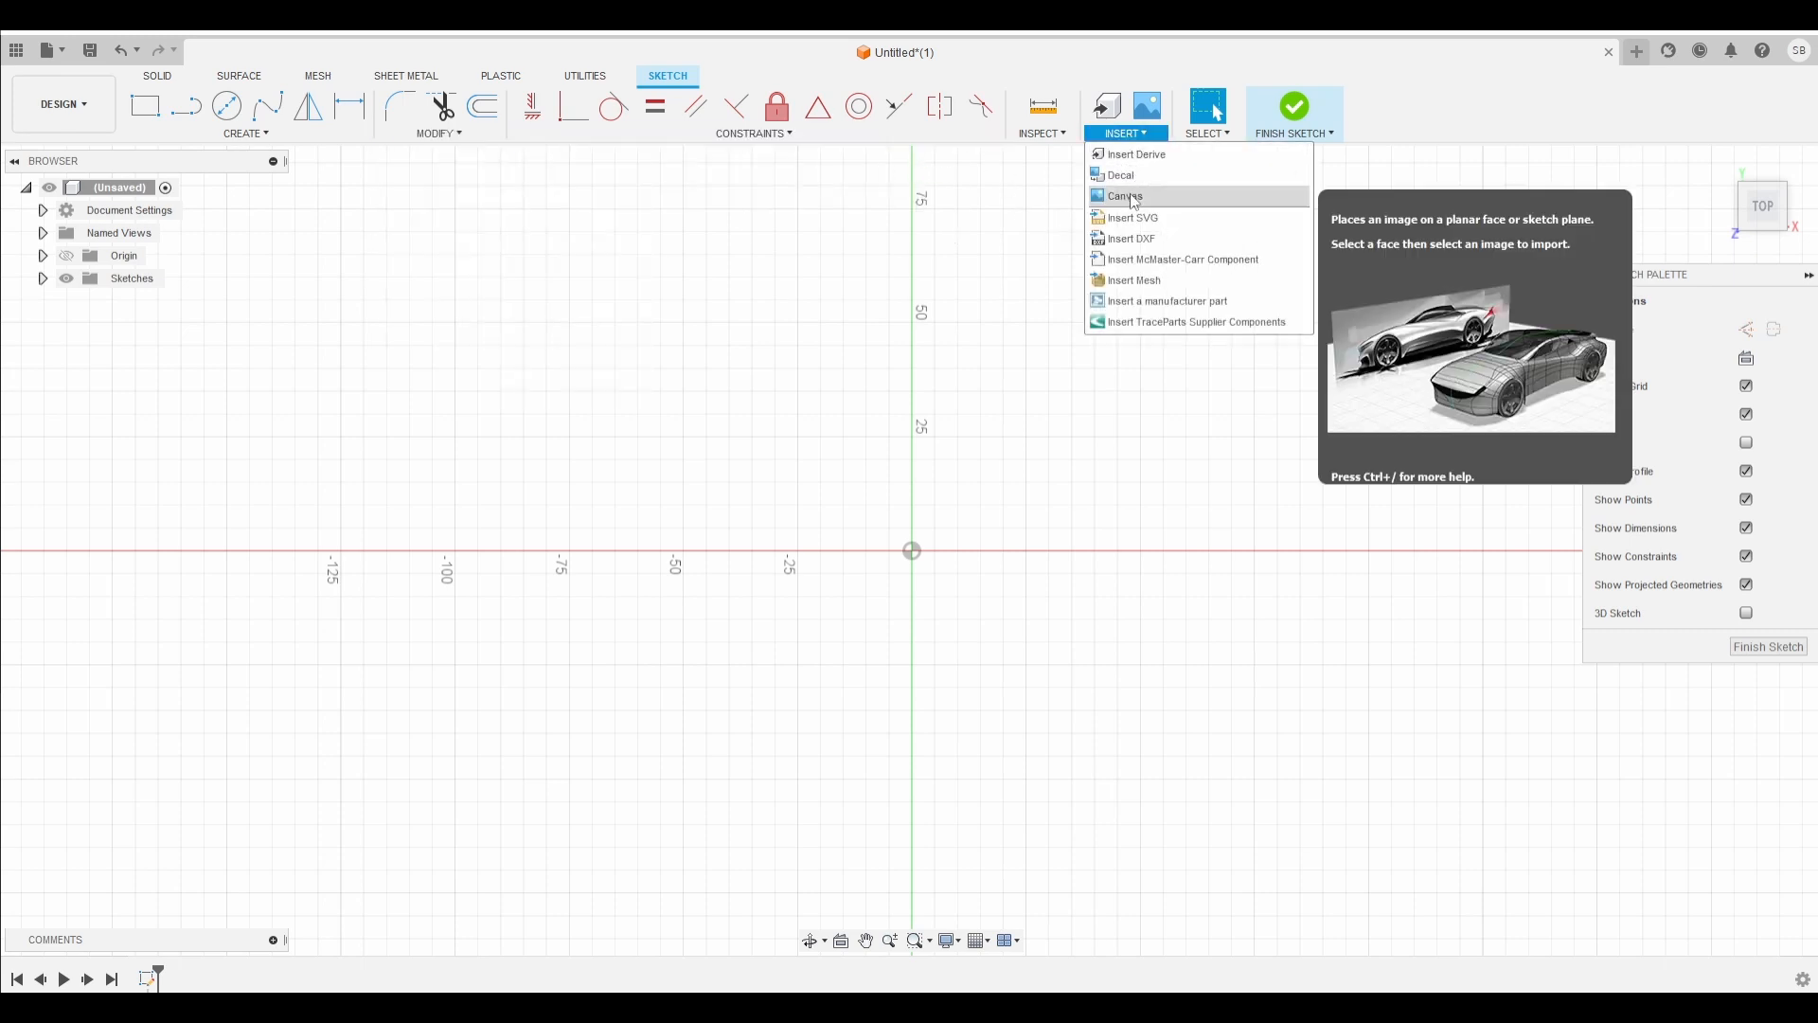
{"action": "left_click", "coordinate": [932, 378]}
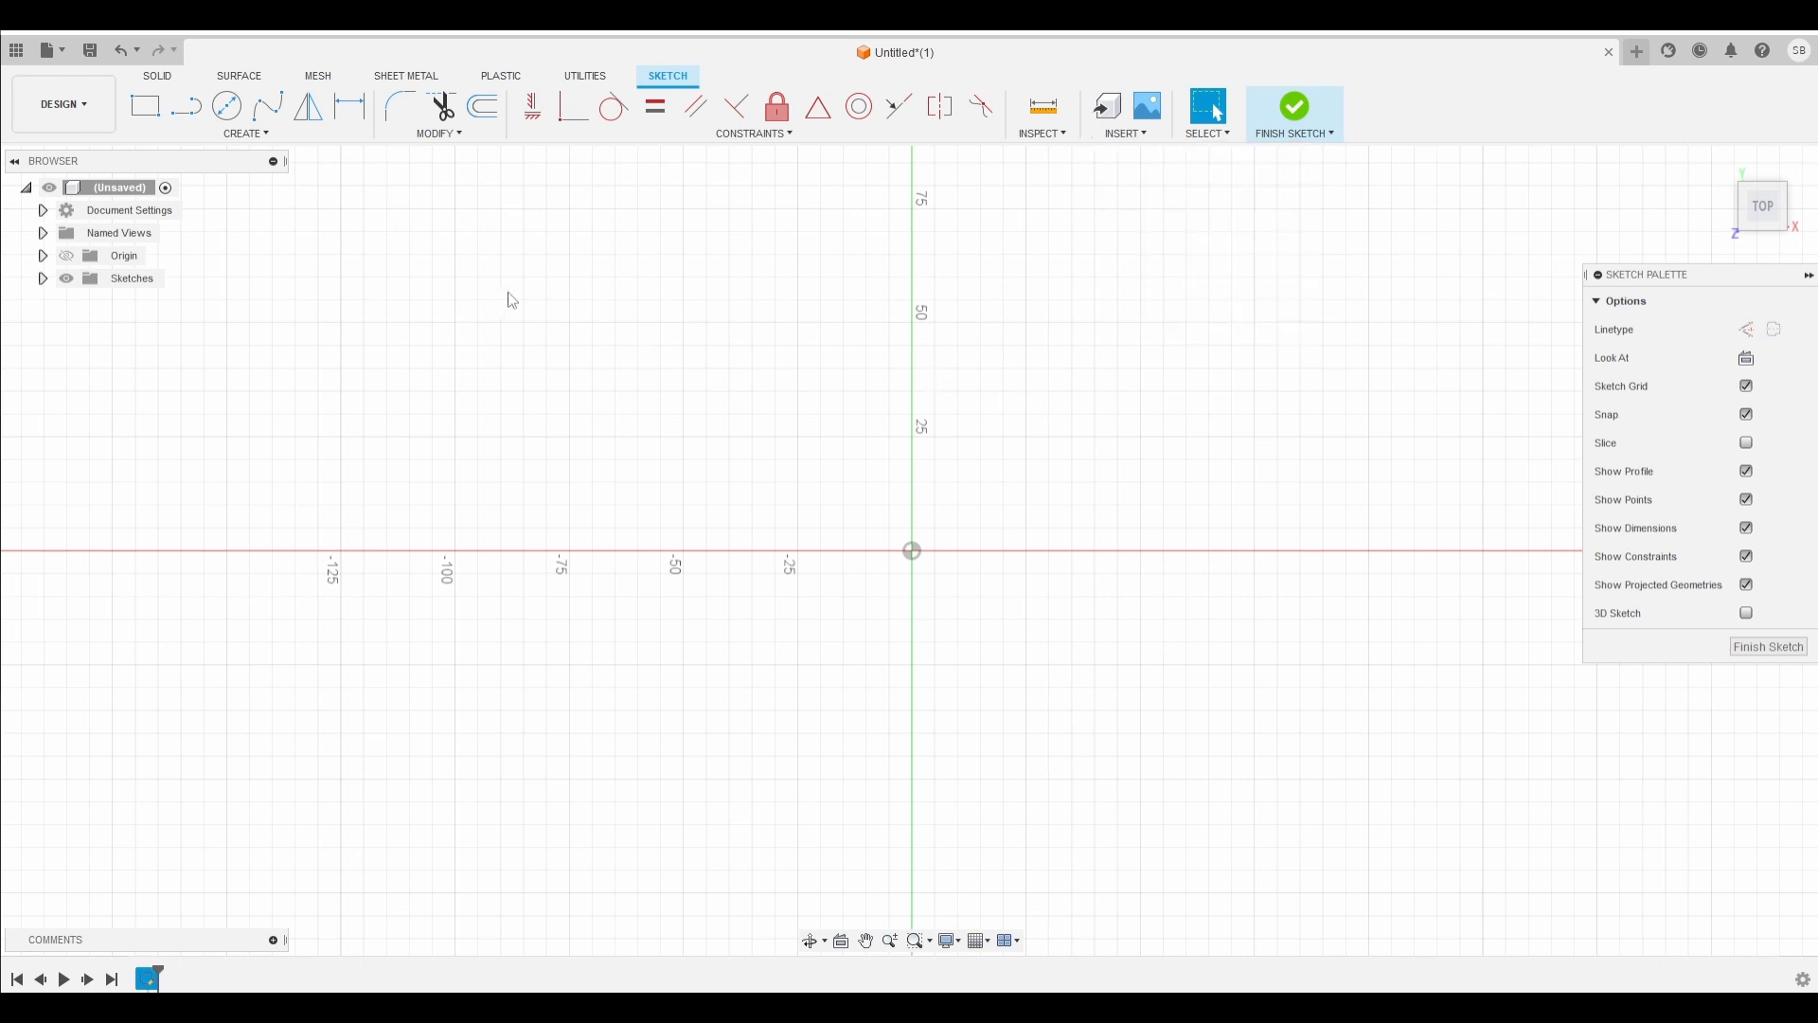
Step: Sketch a horizontal line about 200 mm long, centred on the vertical axis and about 25 mm above the origin
{"action": "left_click", "coordinate": [250, 133]}
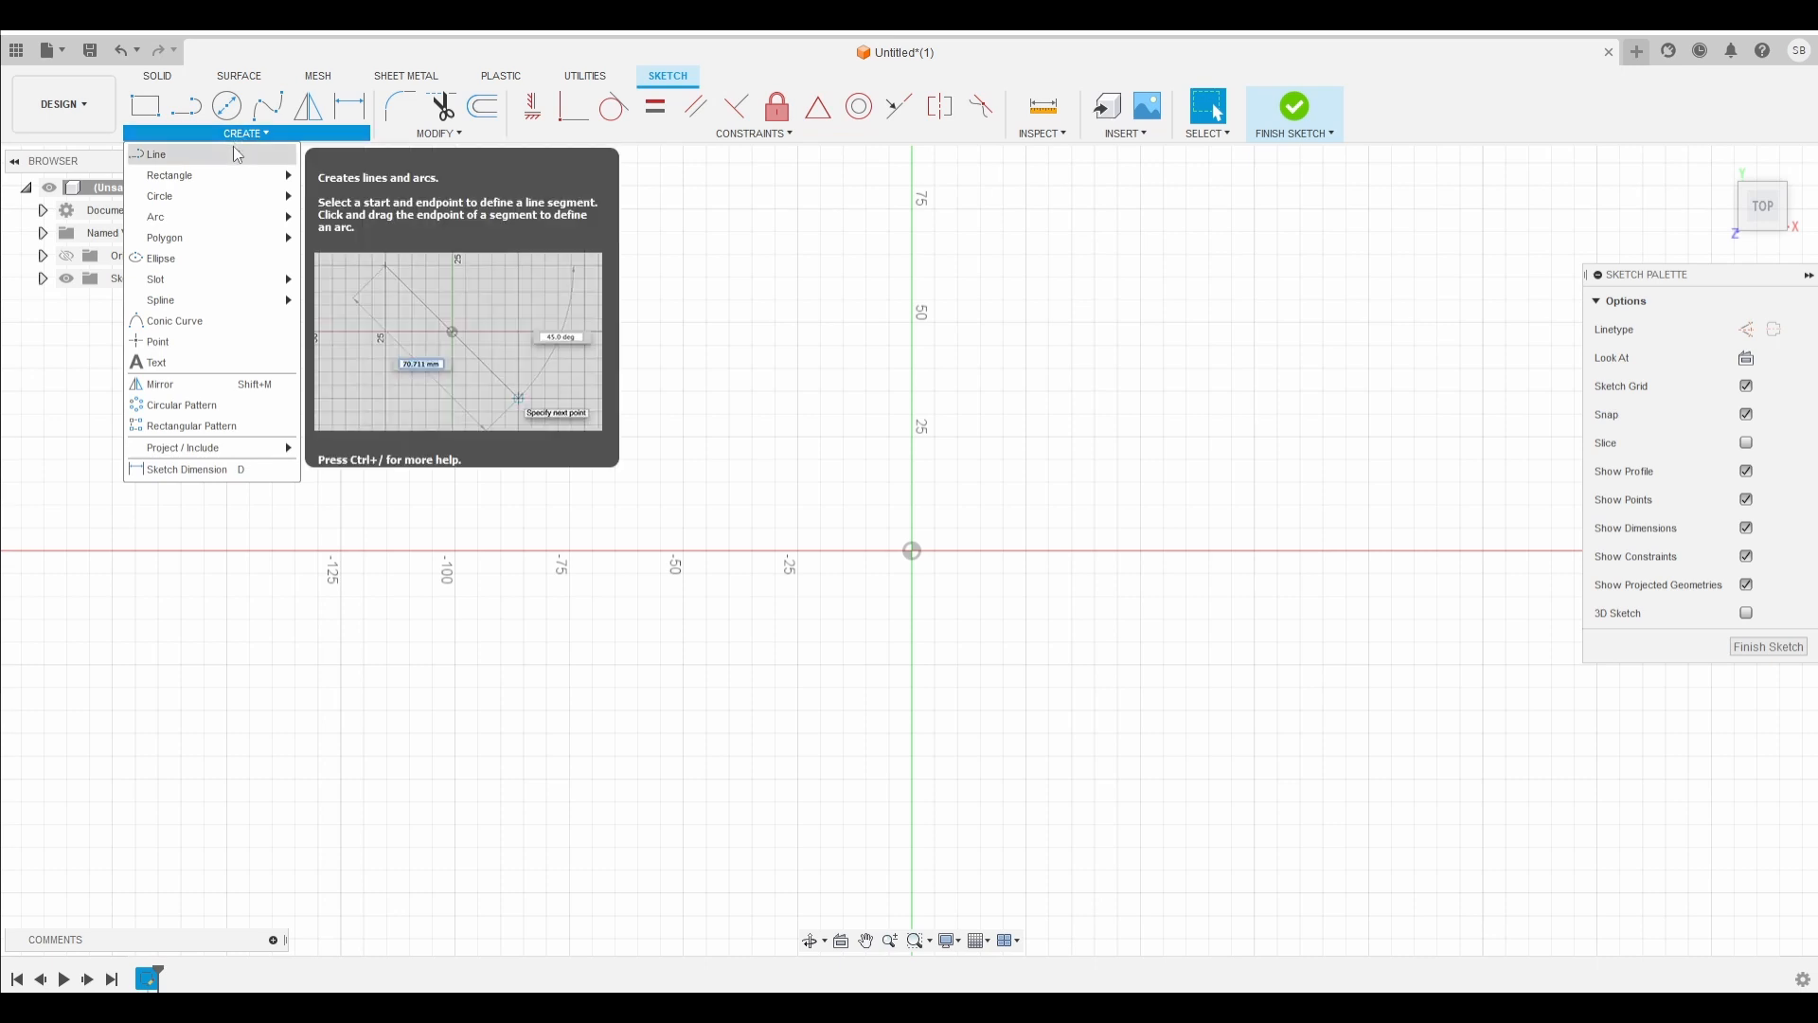
{"action": "left_click", "coordinate": [236, 154]}
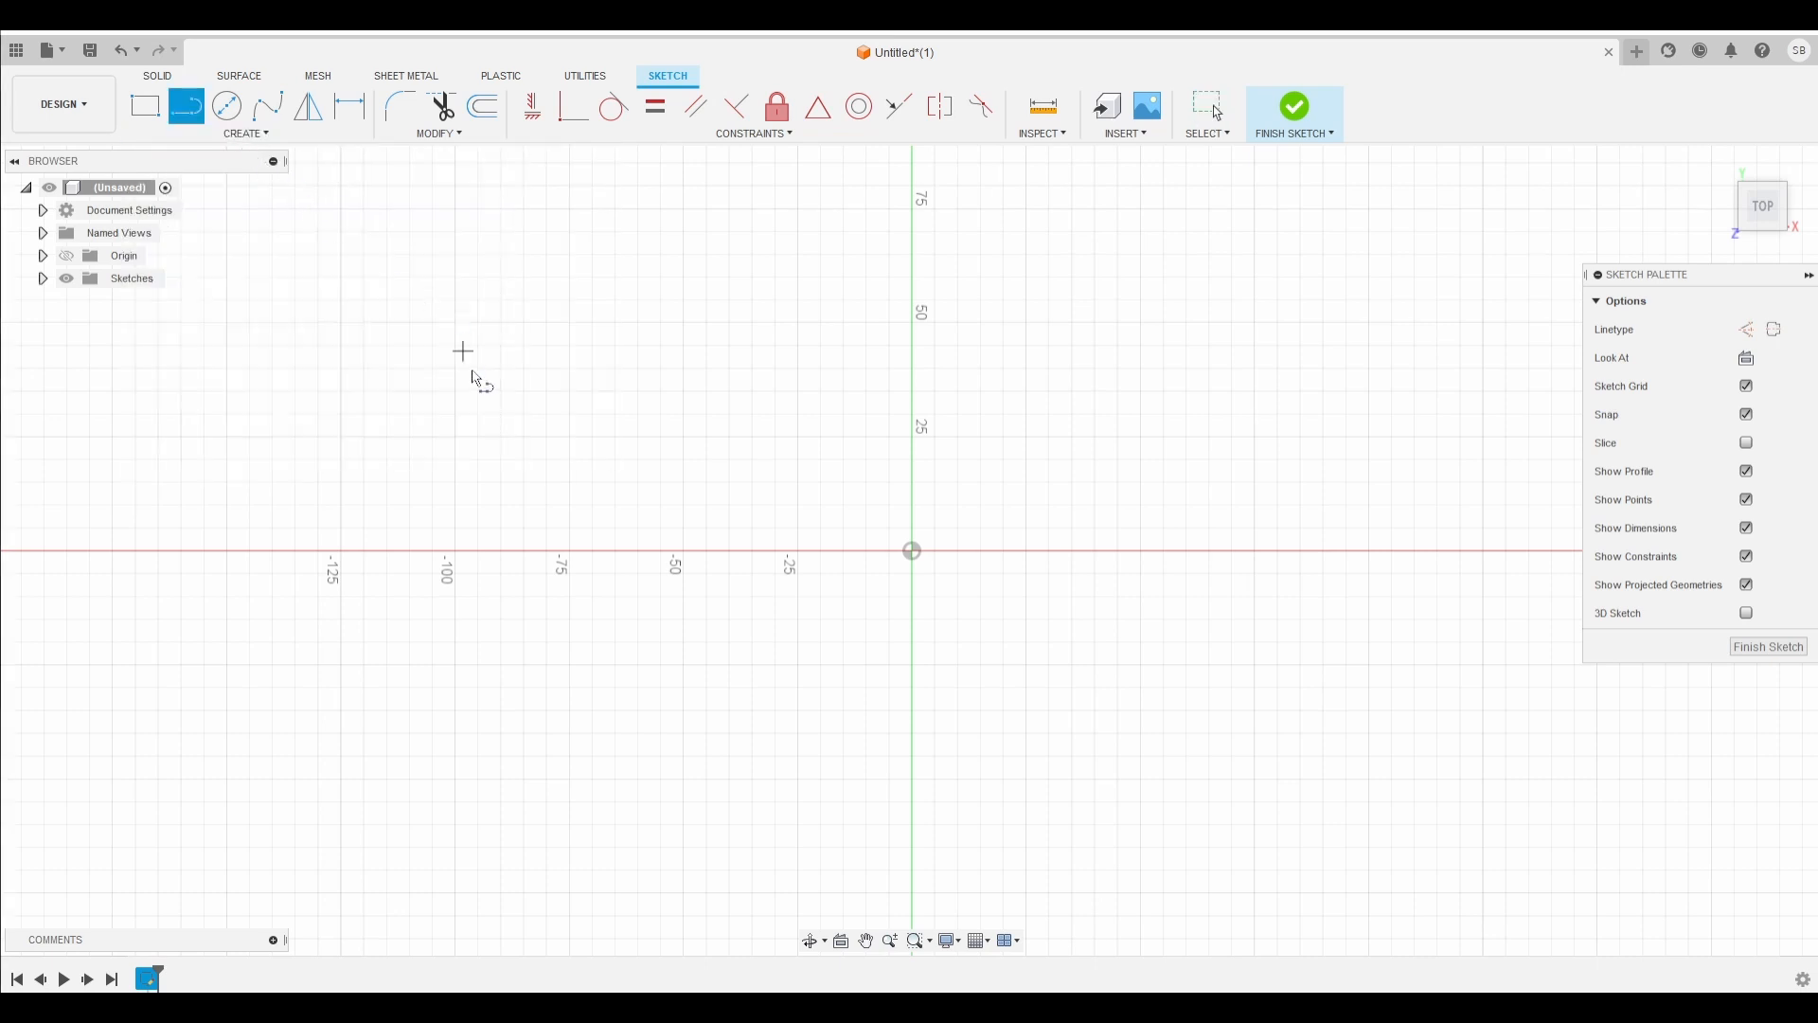
{"action": "left_click", "coordinate": [456, 437]}
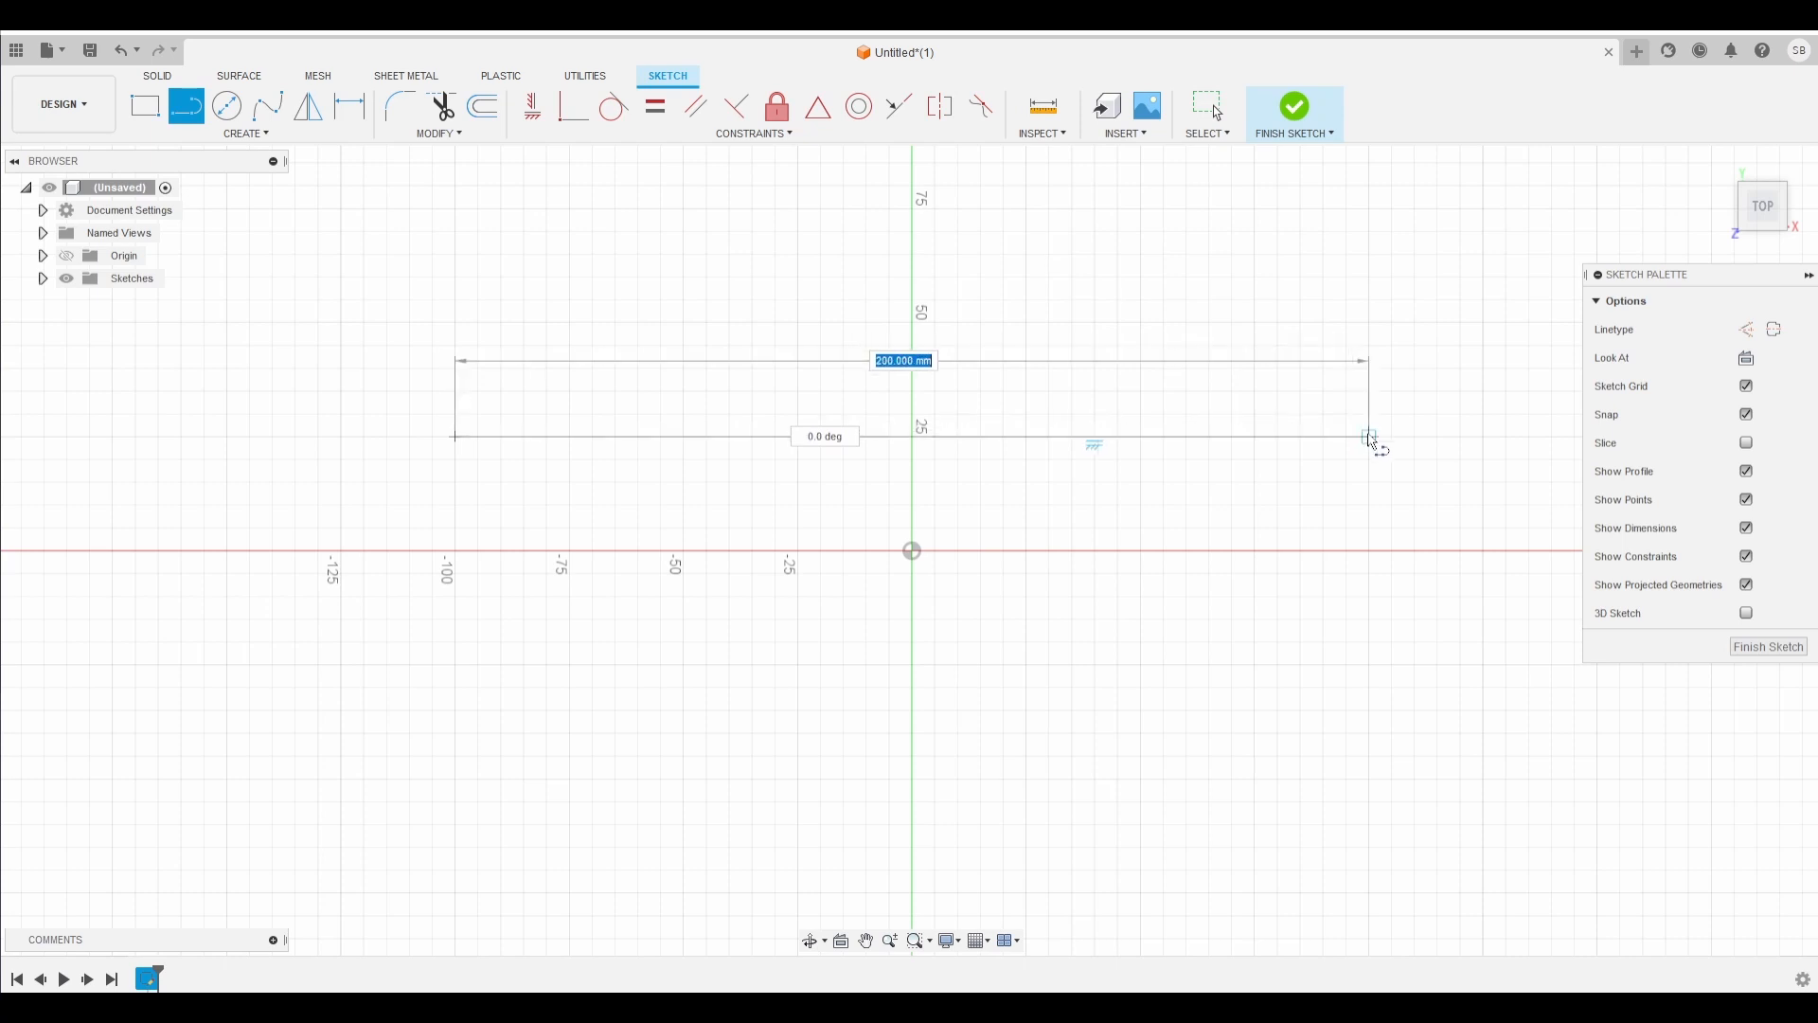
{"action": "left_click", "coordinate": [1369, 437]}
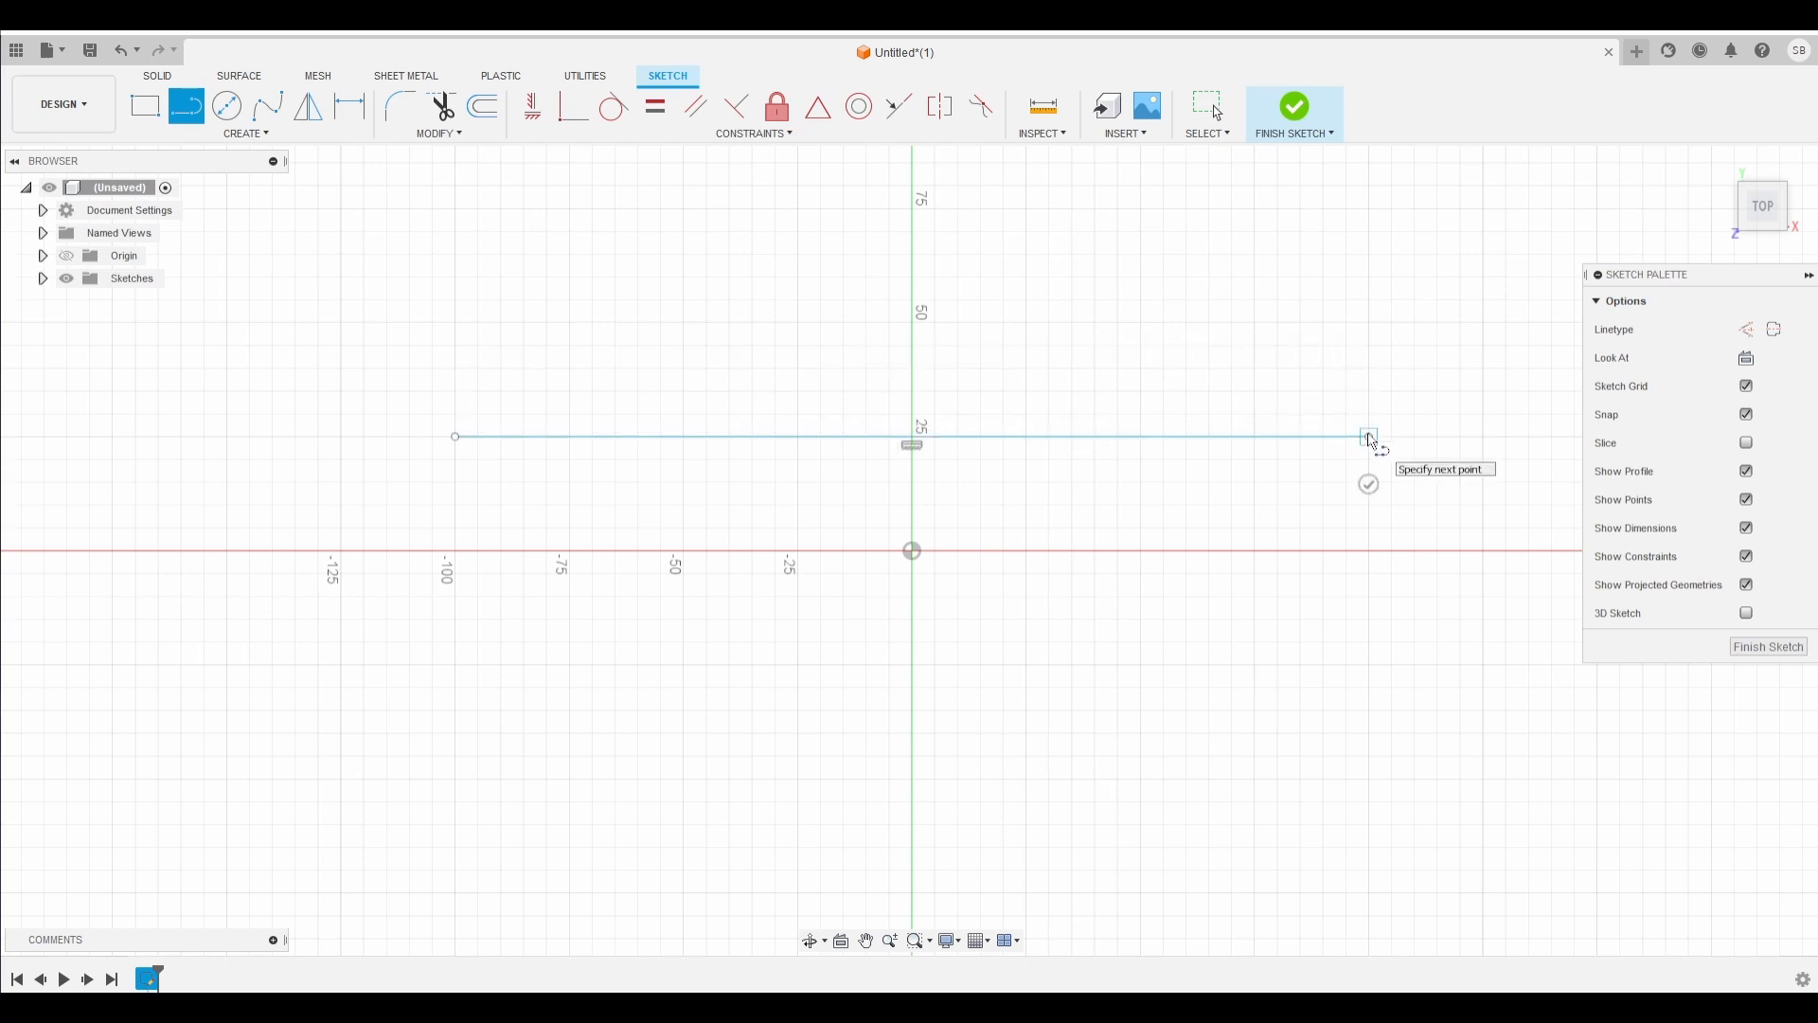
{"action": "key", "text": "Escape"}
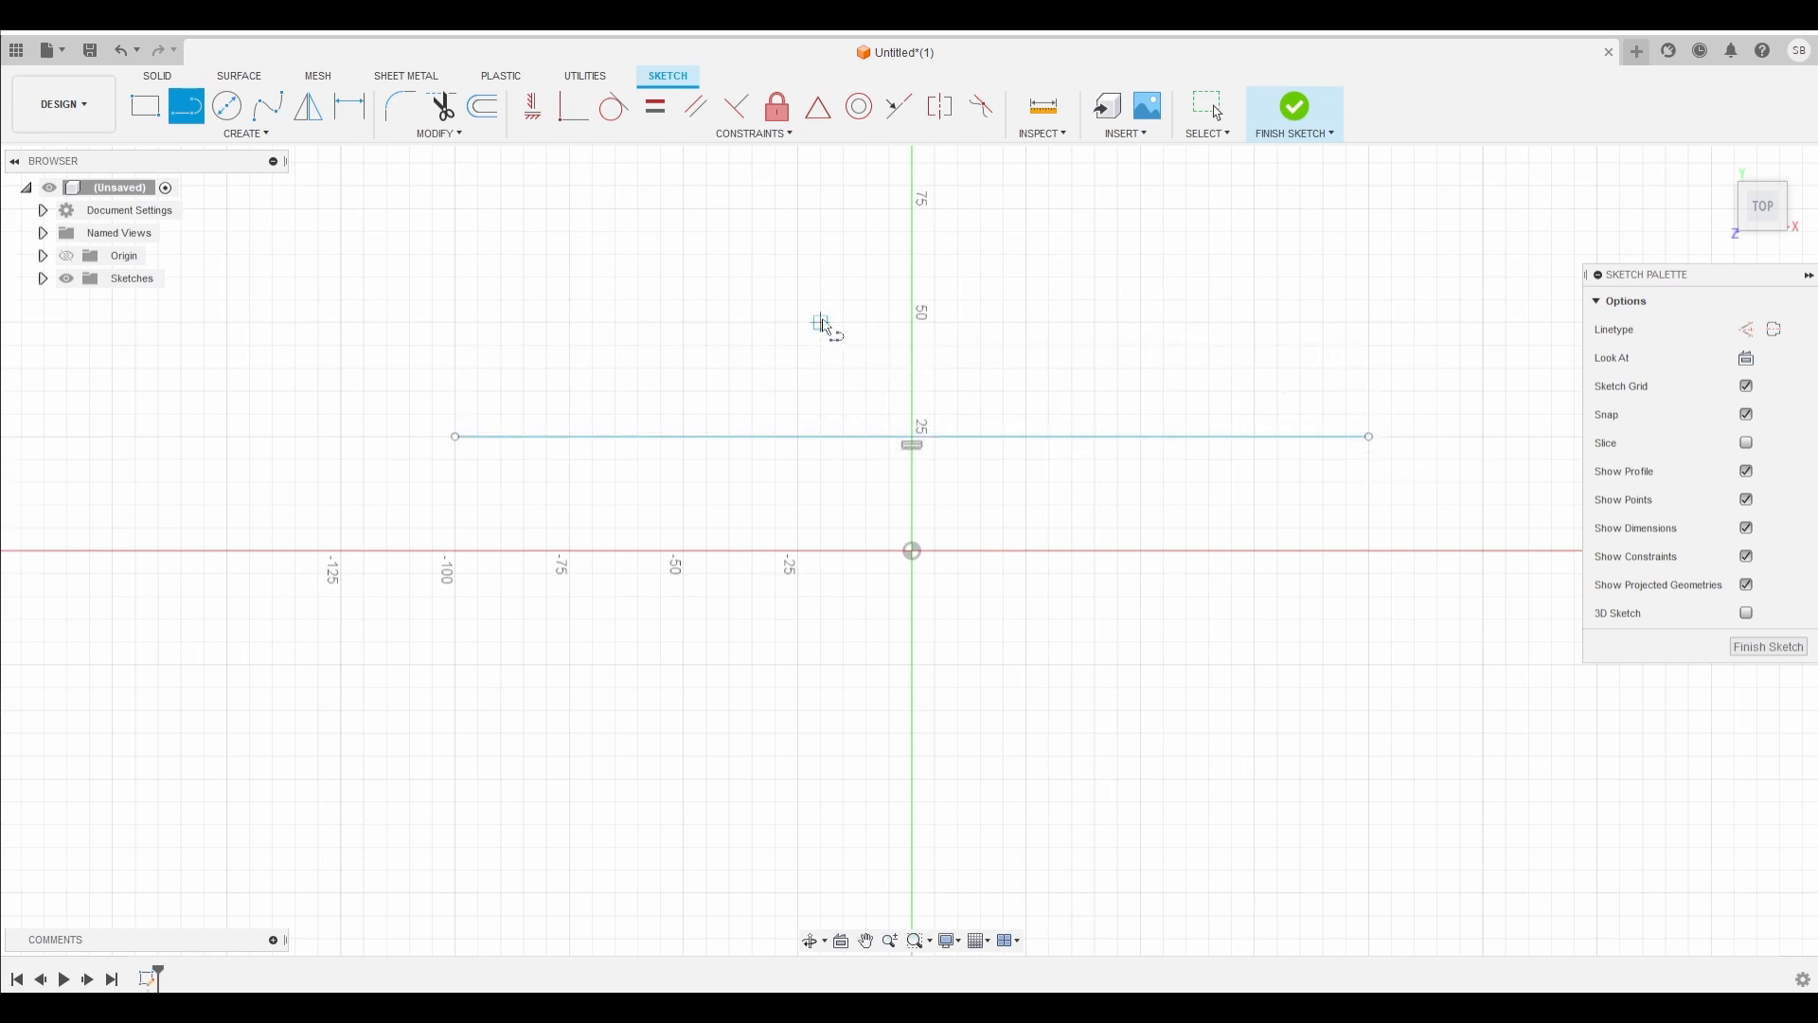
{"action": "key", "text": "Escape"}
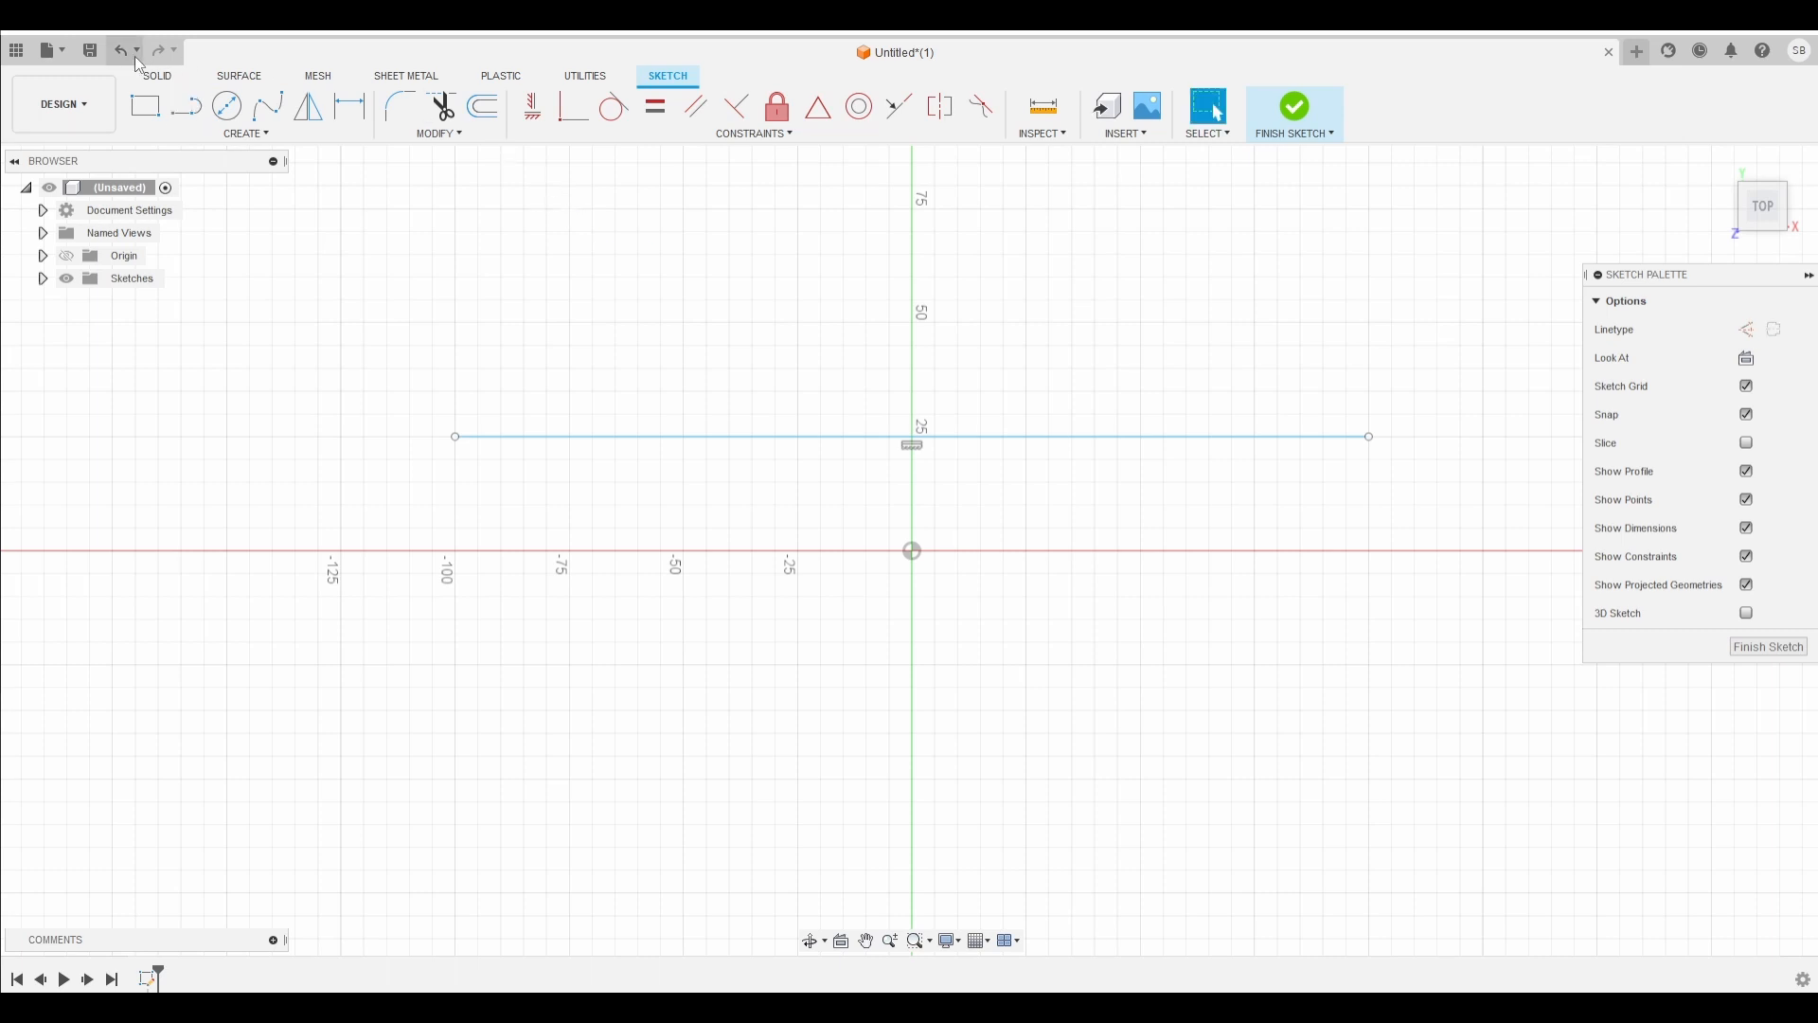
Step: Add a sketch dimension to the horizontal line and set its length to 100 mm
{"action": "left_click", "coordinate": [245, 133]}
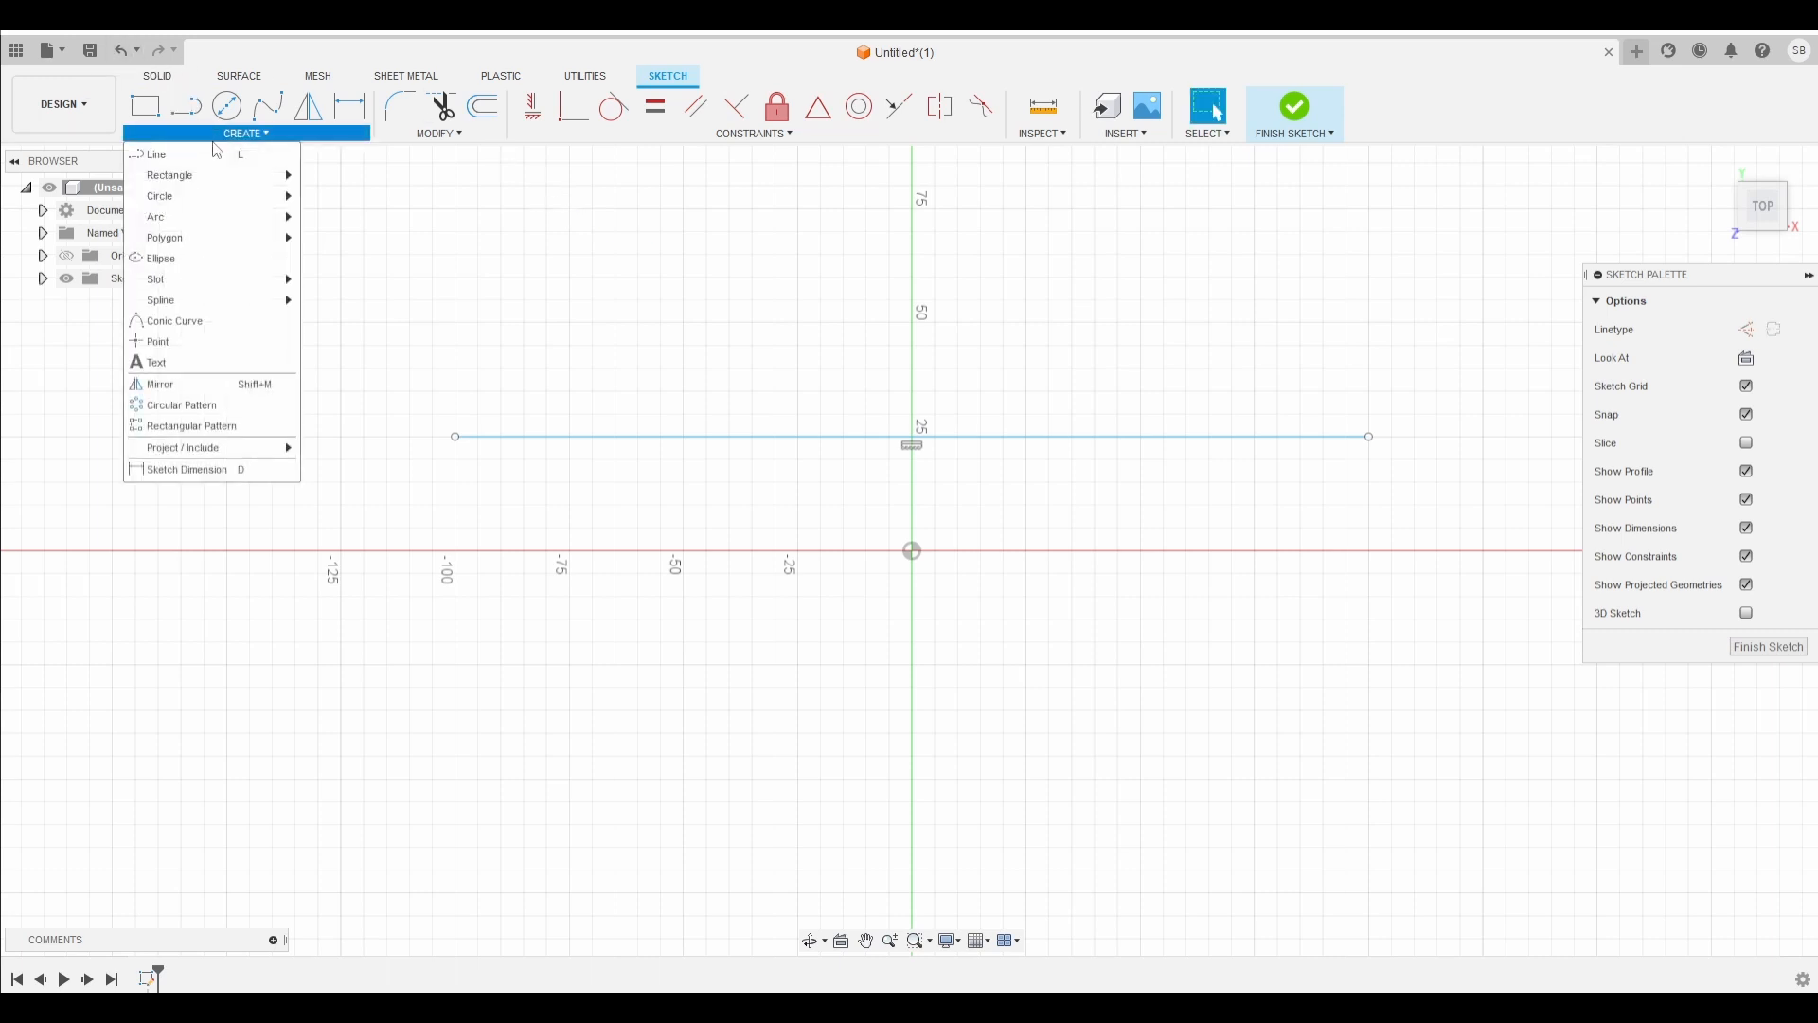
{"action": "left_click", "coordinate": [230, 471]}
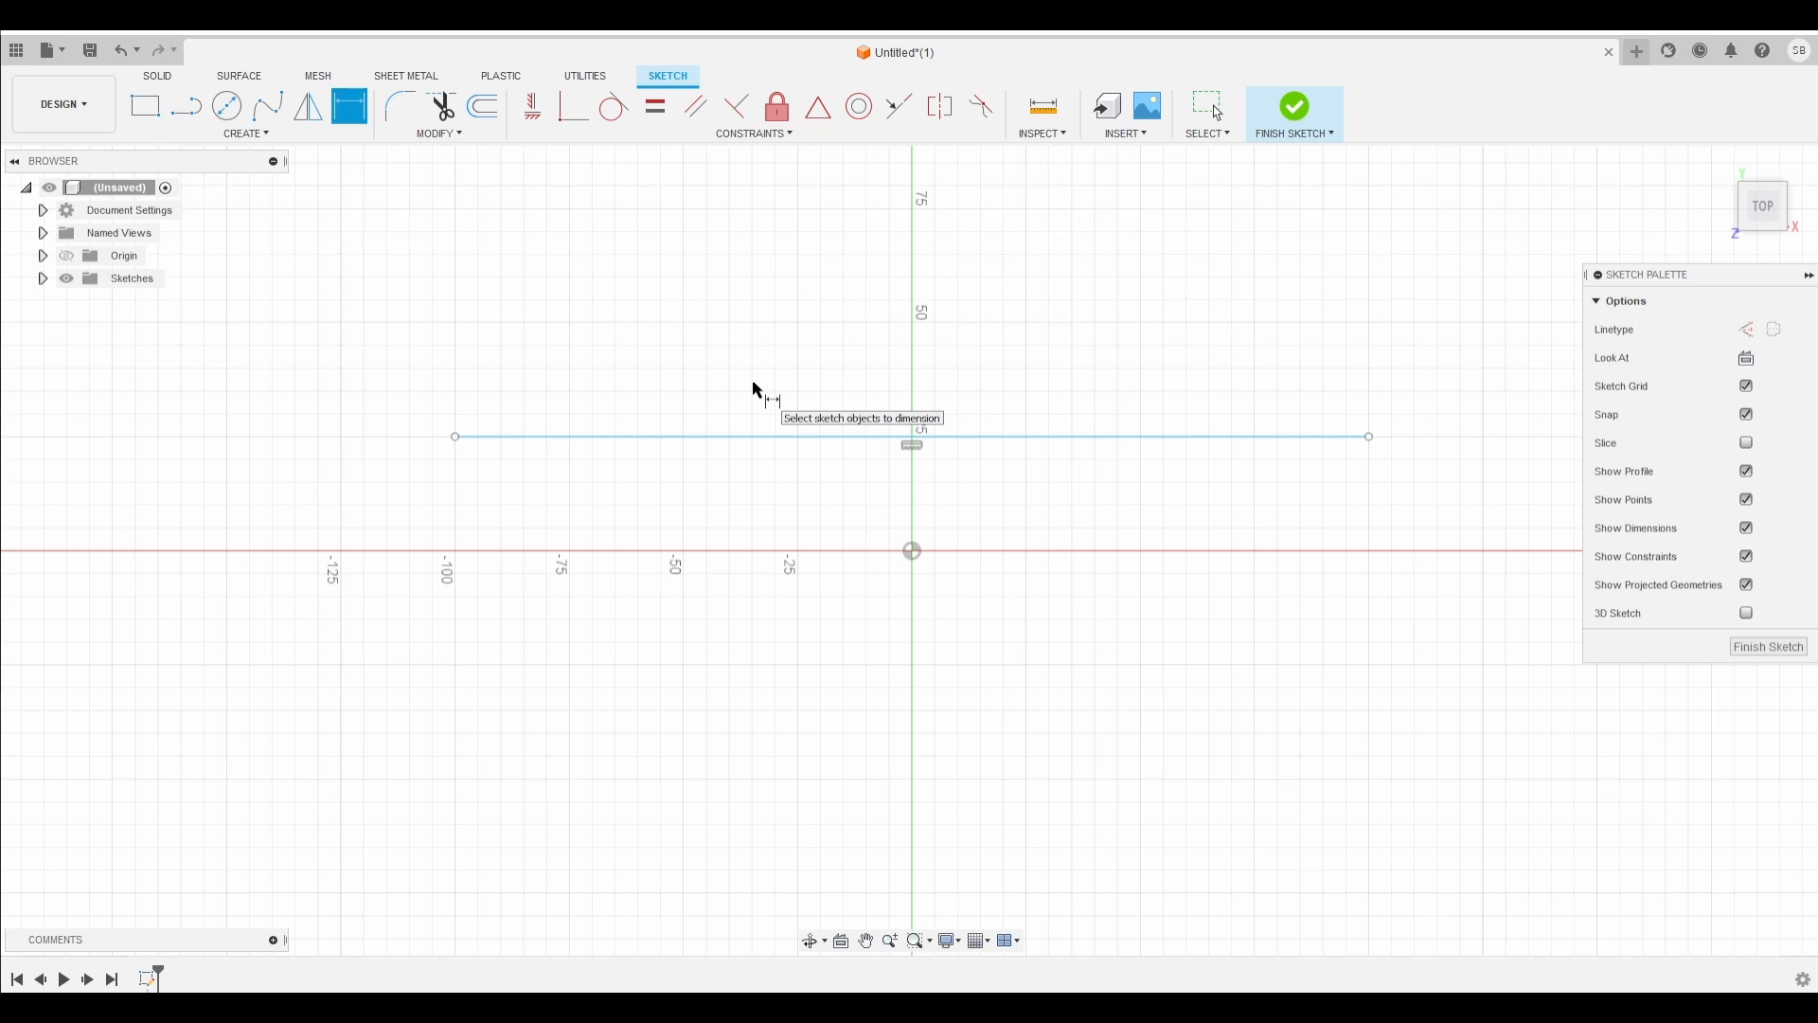
{"action": "left_click", "coordinate": [965, 438]}
{"action": "left_click", "coordinate": [957, 335]}
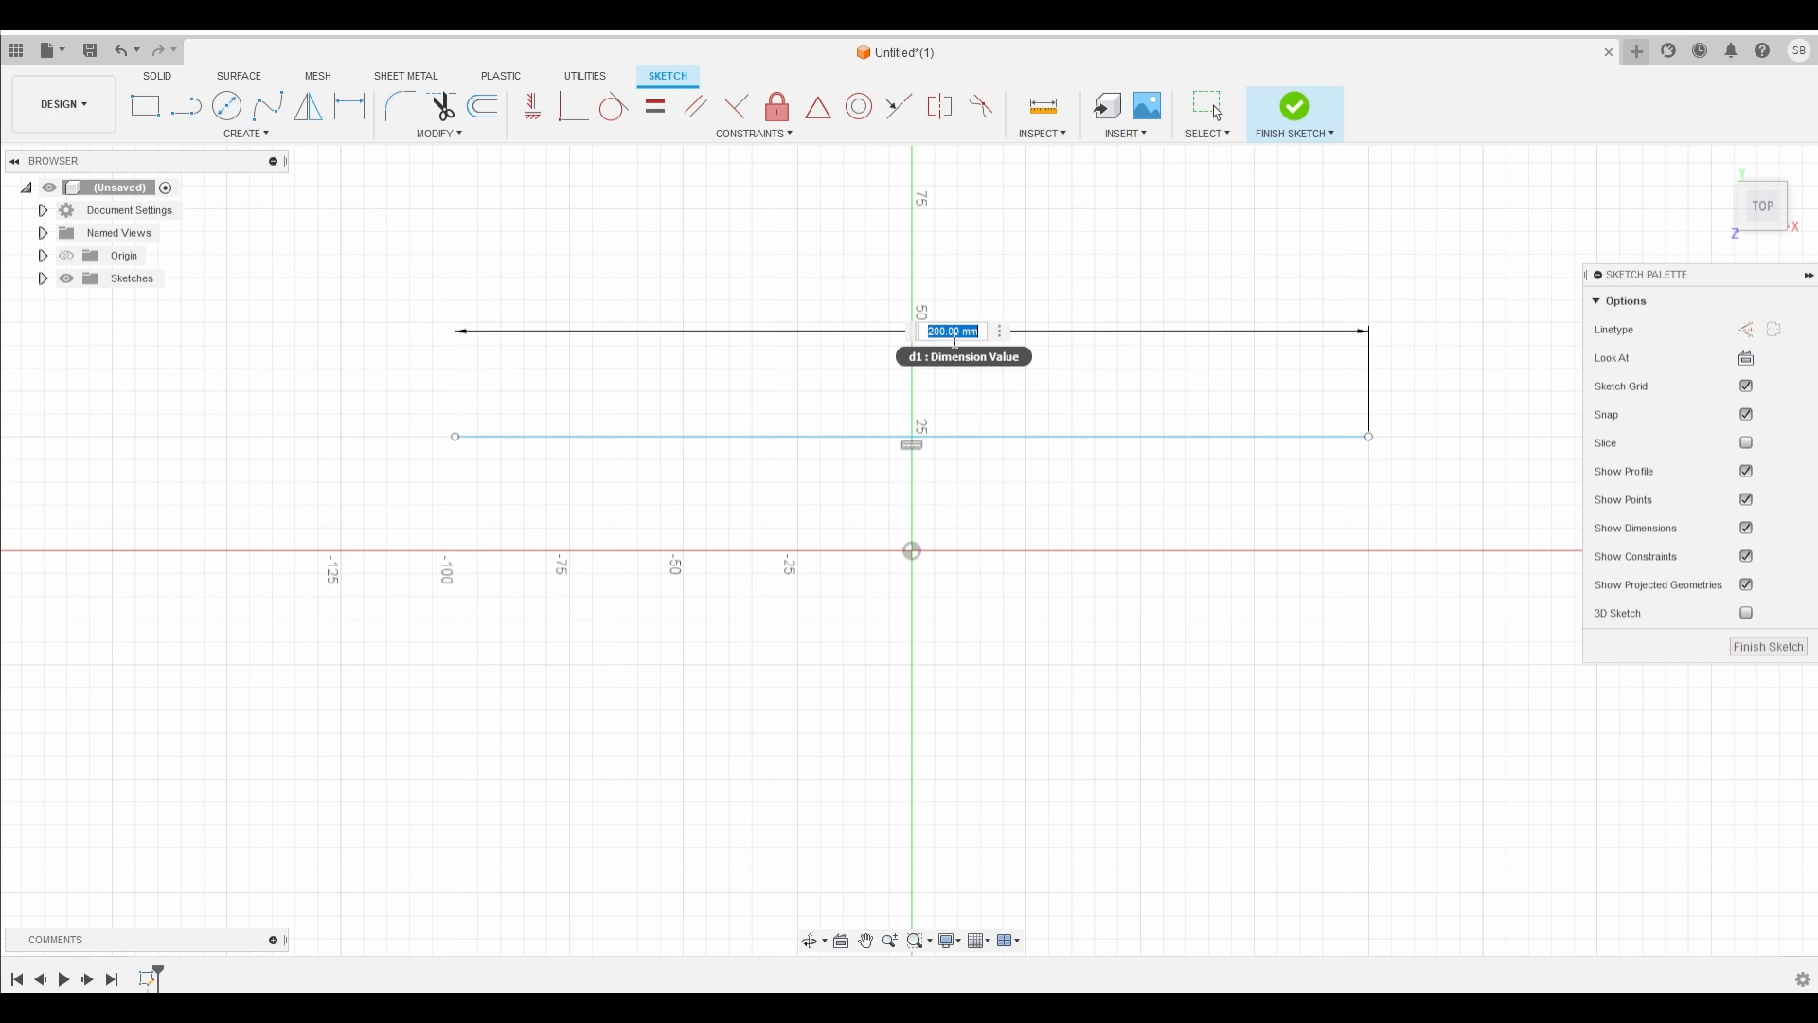
{"action": "type", "text": "100mm"}
{"action": "key", "text": "Return"}
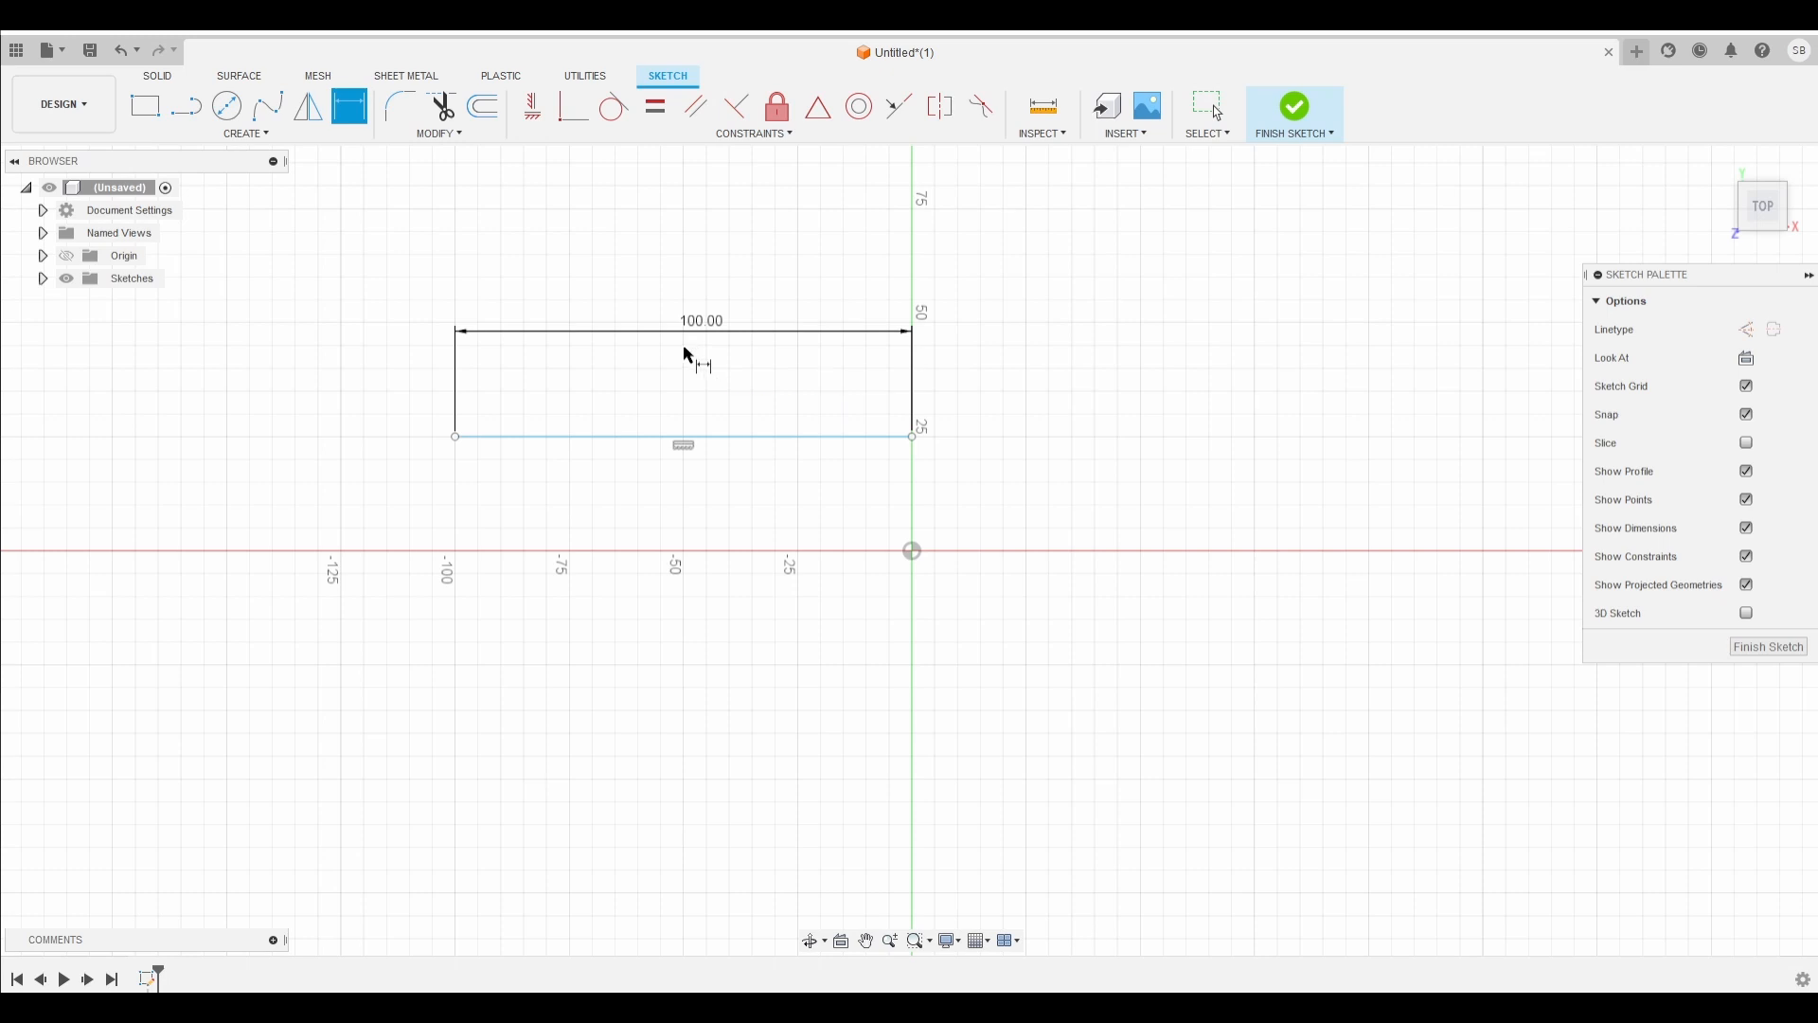
{"action": "key", "text": "Escape"}
Step: Delete the horizontal line together with its dimension
{"action": "left_click_drag", "start_coordinate": [425, 296], "coordinate": [1057, 563]}
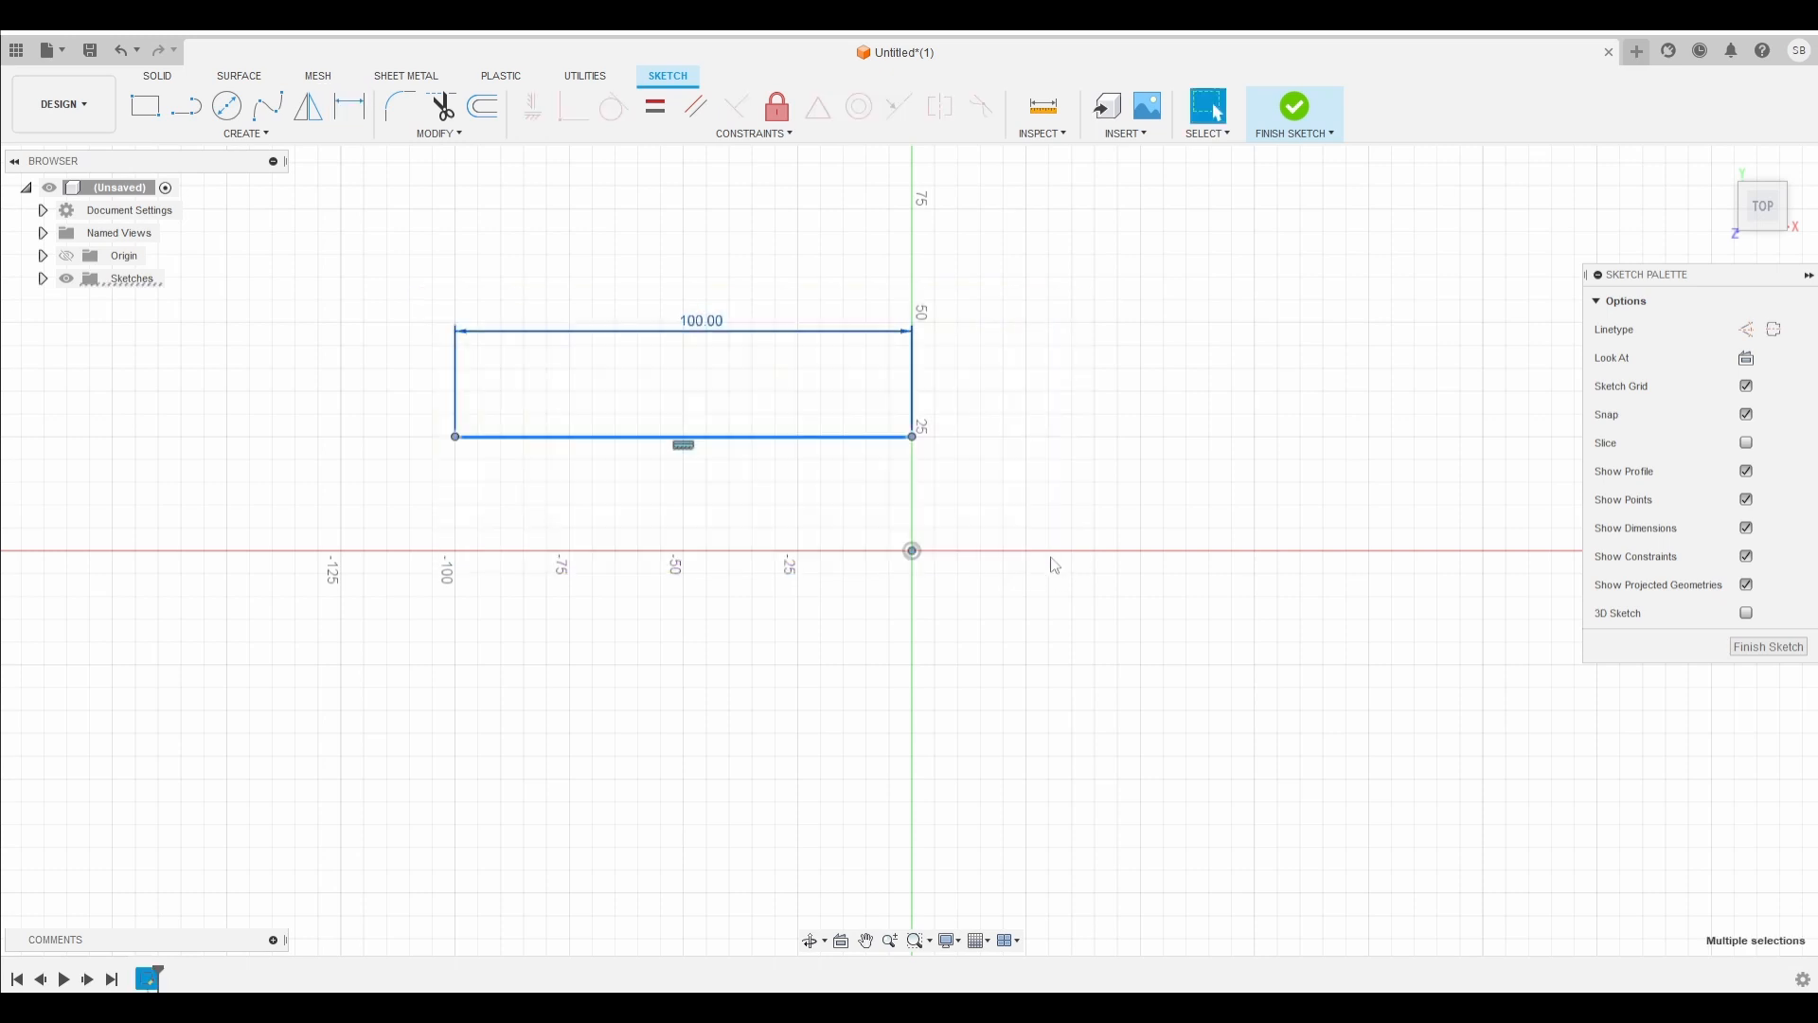
{"action": "key", "text": "Delete"}
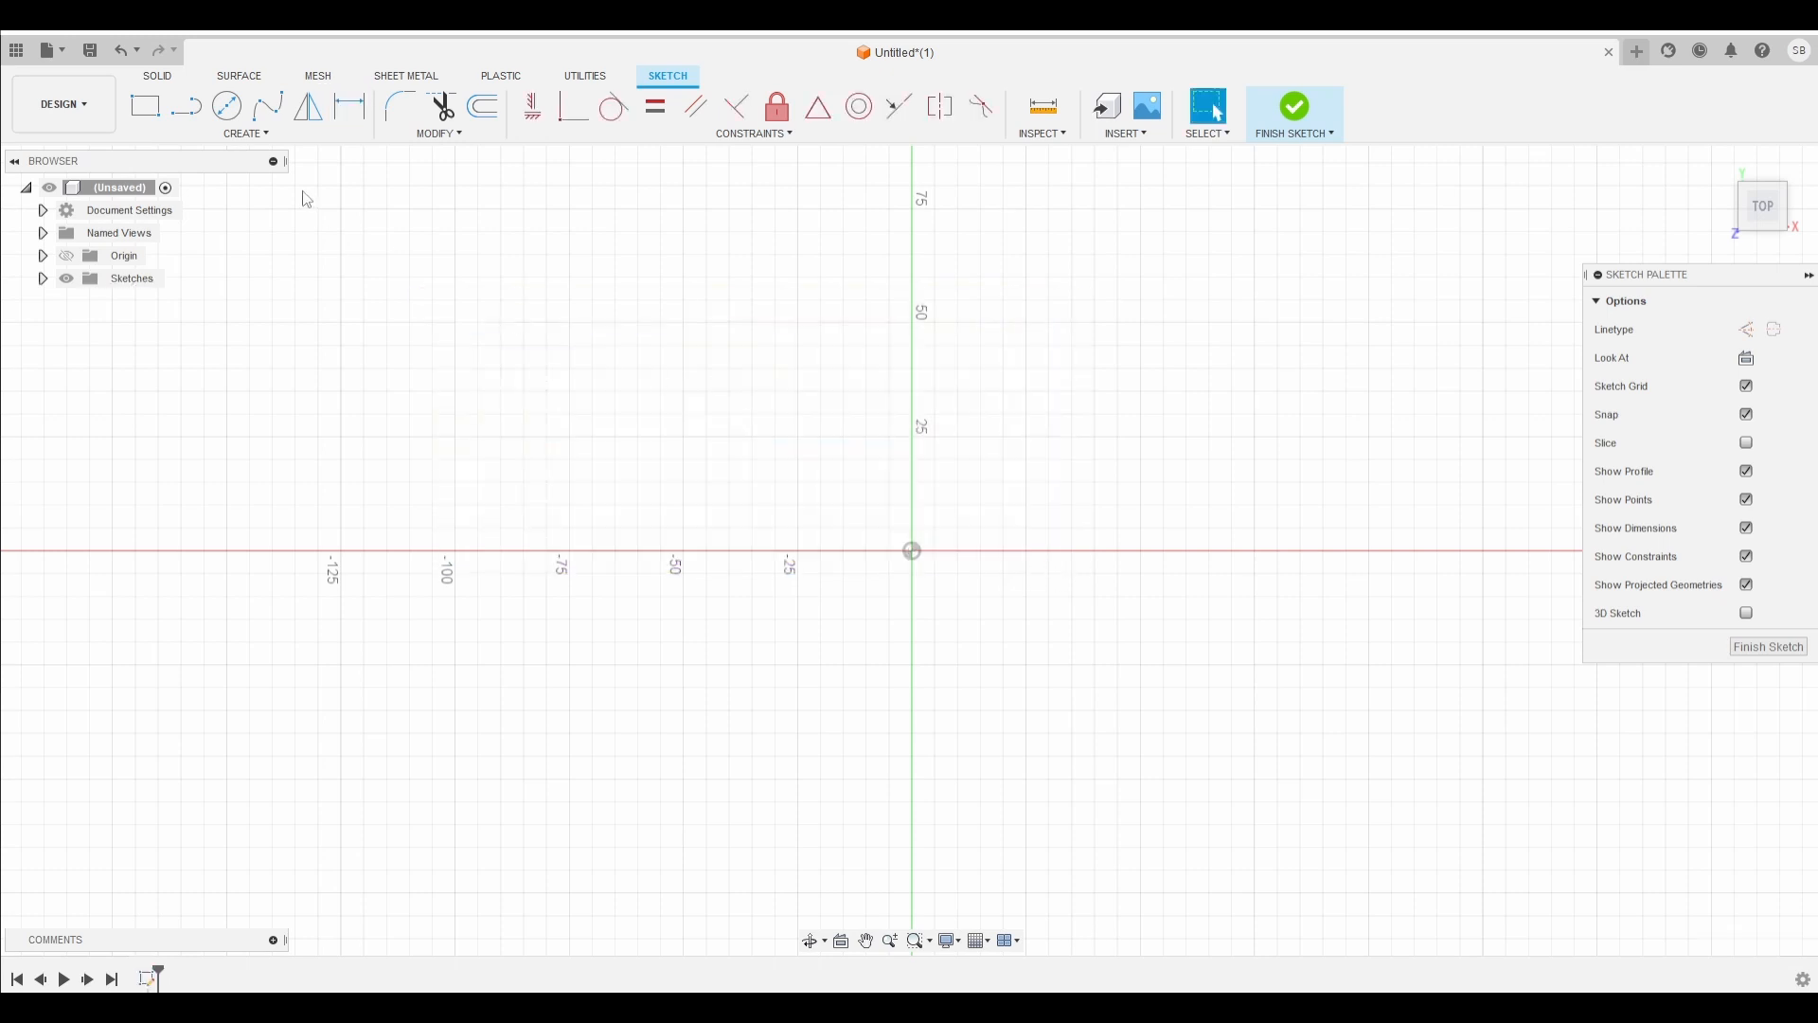
Step: Sketch a 2-point rectangle about 50 by 50 mm, starting on the horizontal axis at about -125 mm
{"action": "left_click", "coordinate": [263, 134]}
{"action": "mouse_move", "coordinate": [250, 174]}
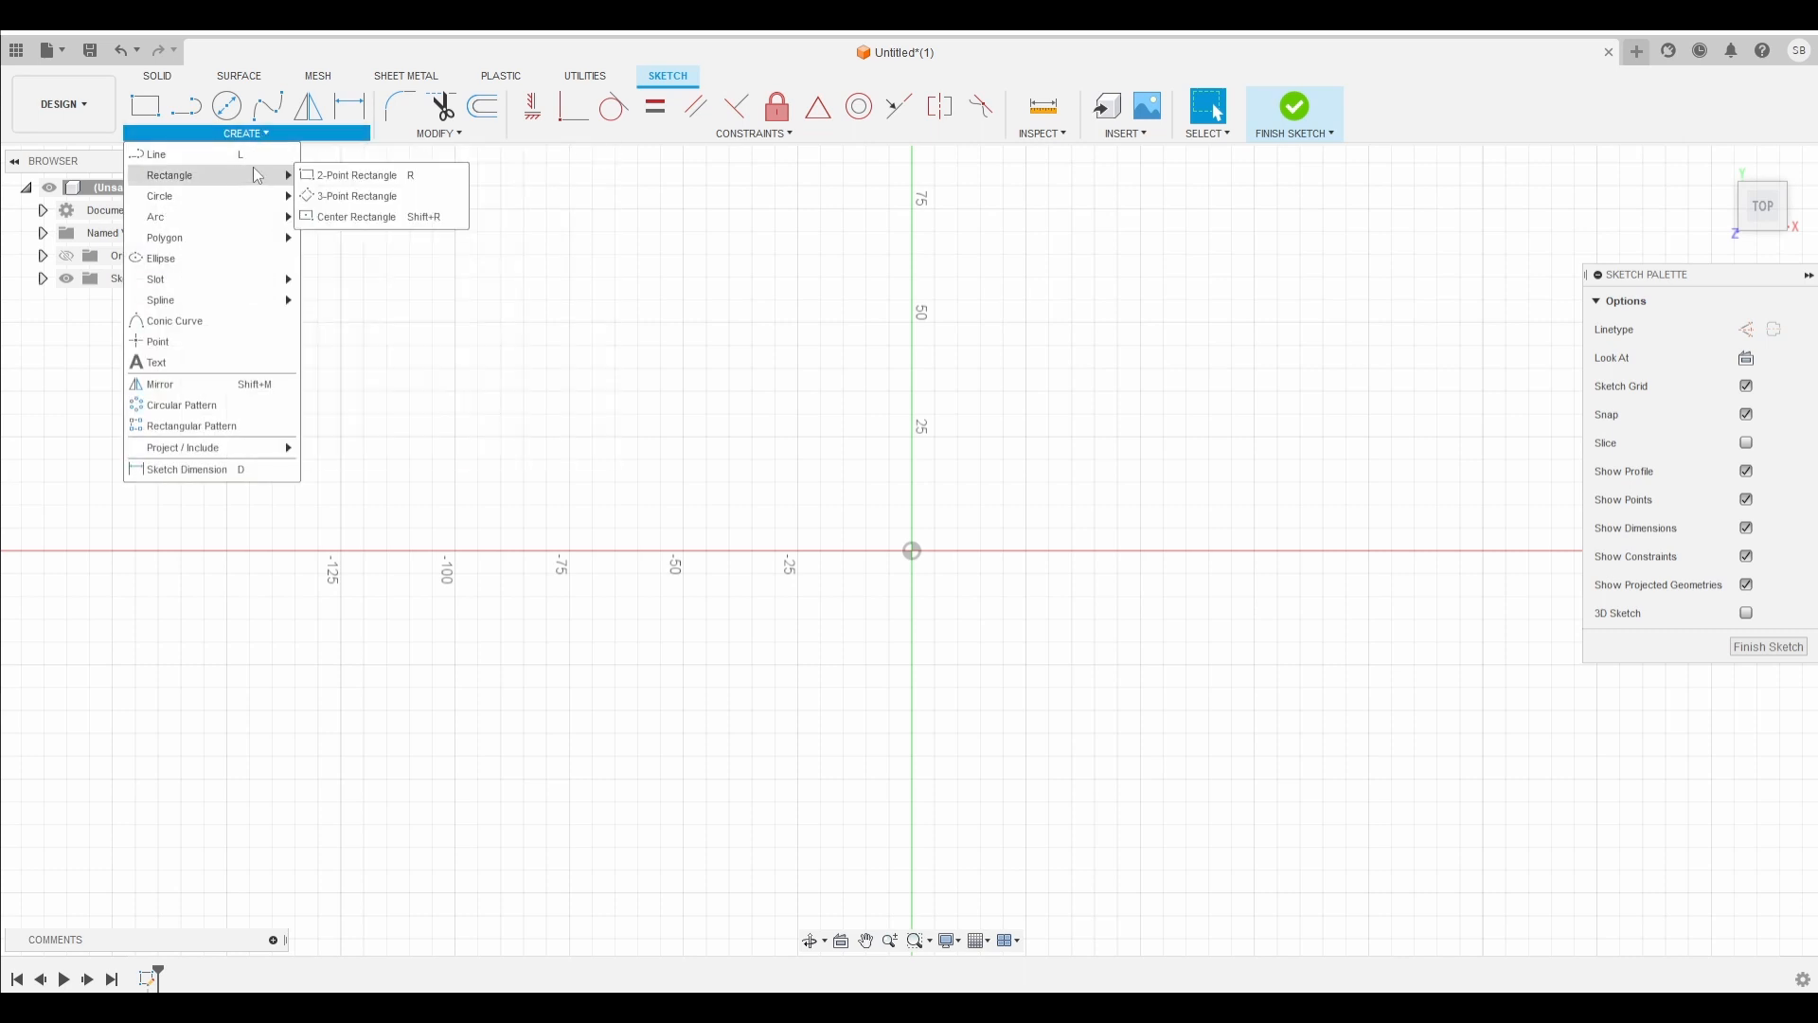
{"action": "left_click", "coordinate": [336, 175]}
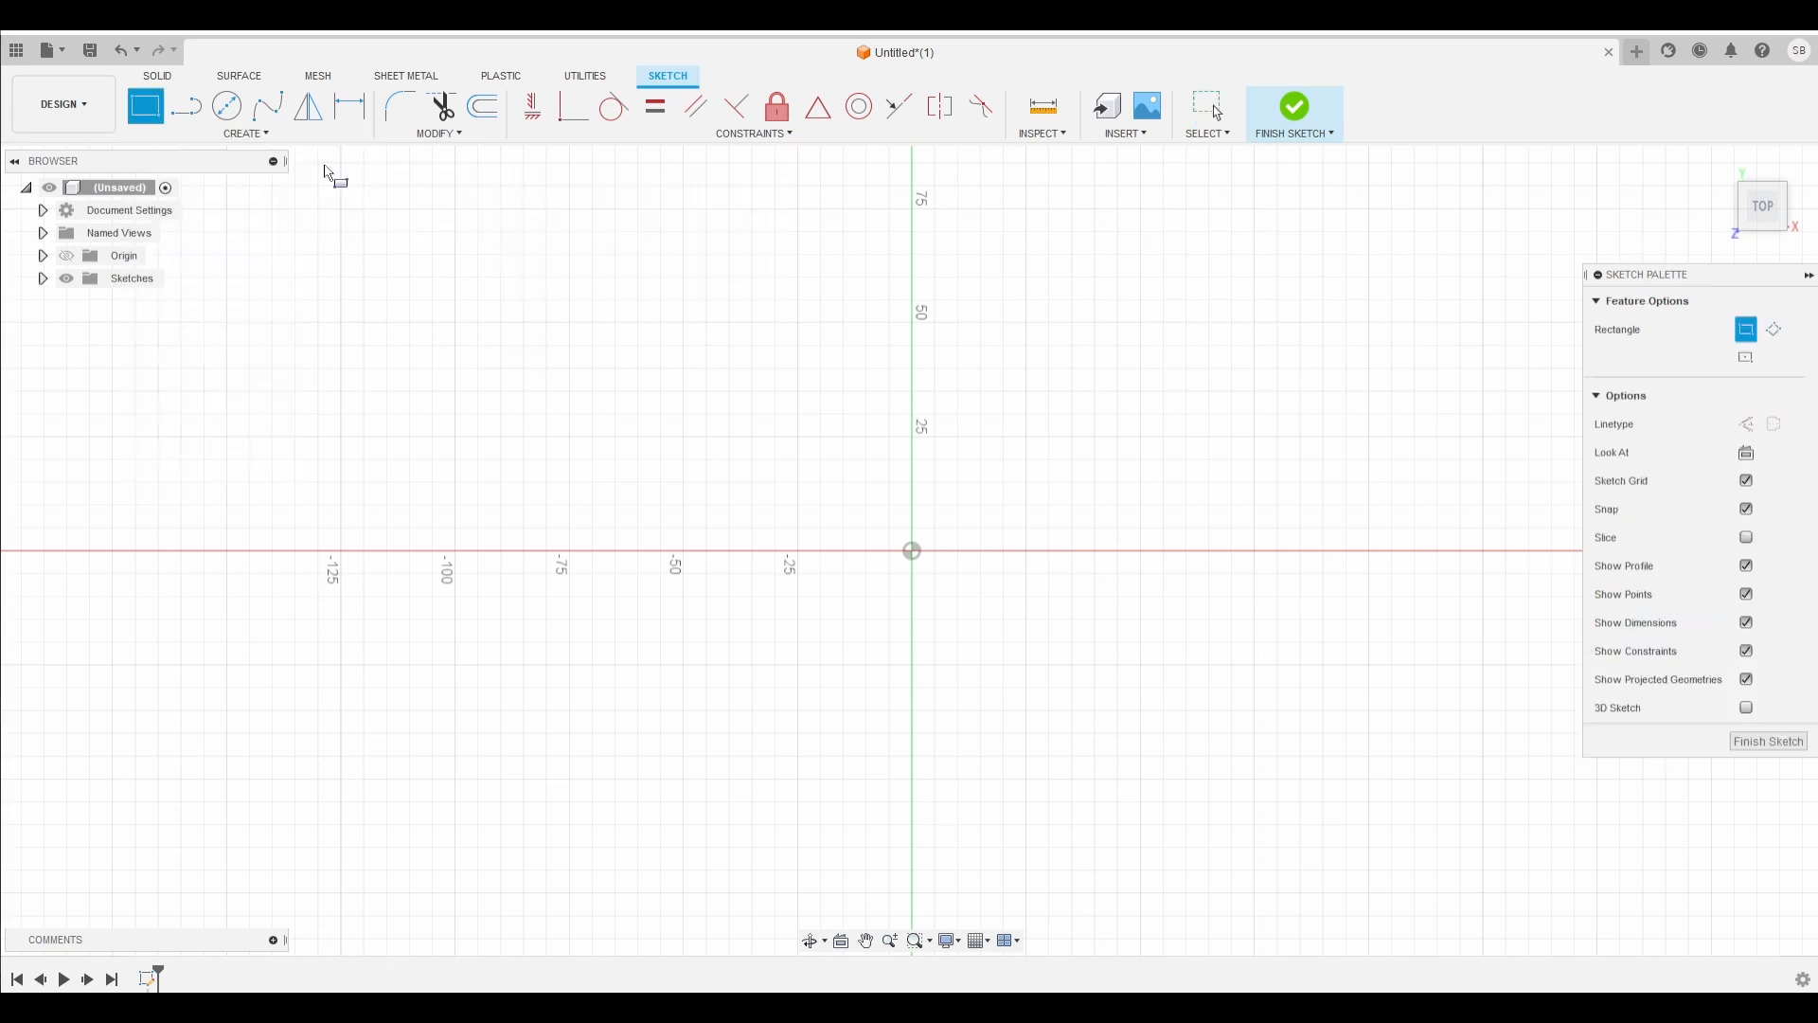
{"action": "left_click", "coordinate": [341, 551]}
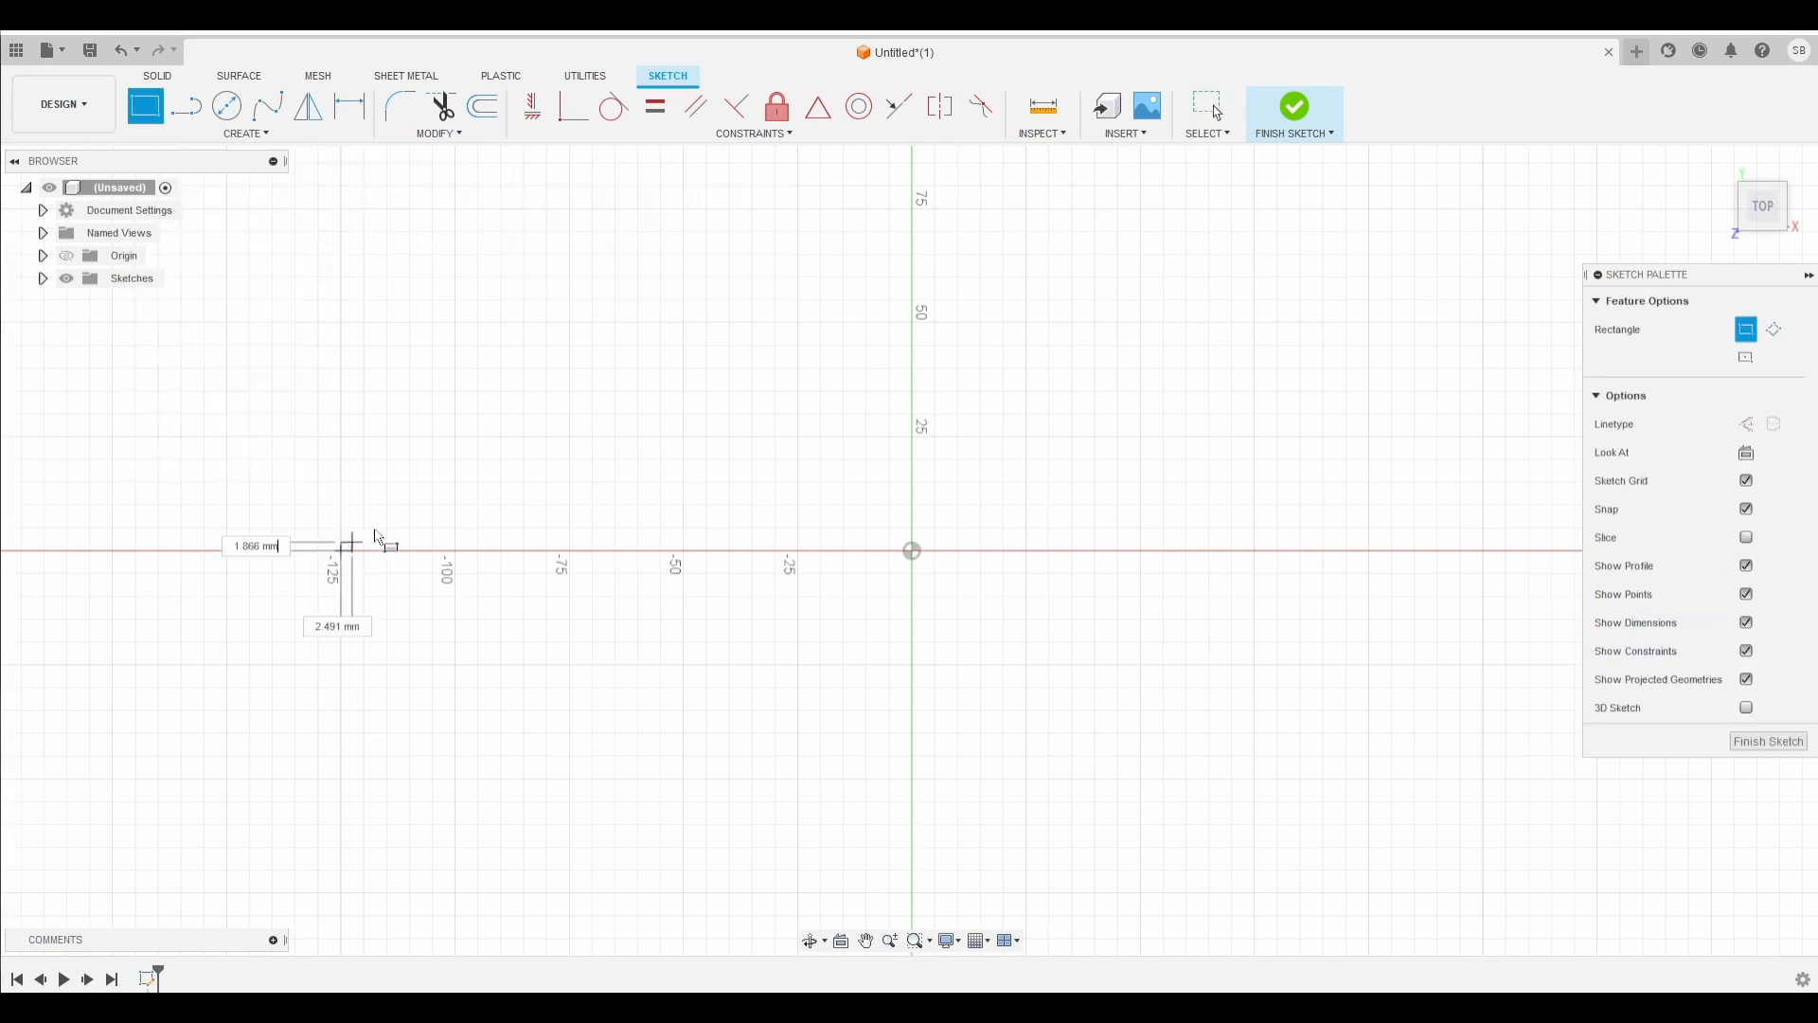
{"action": "left_click", "coordinate": [572, 327]}
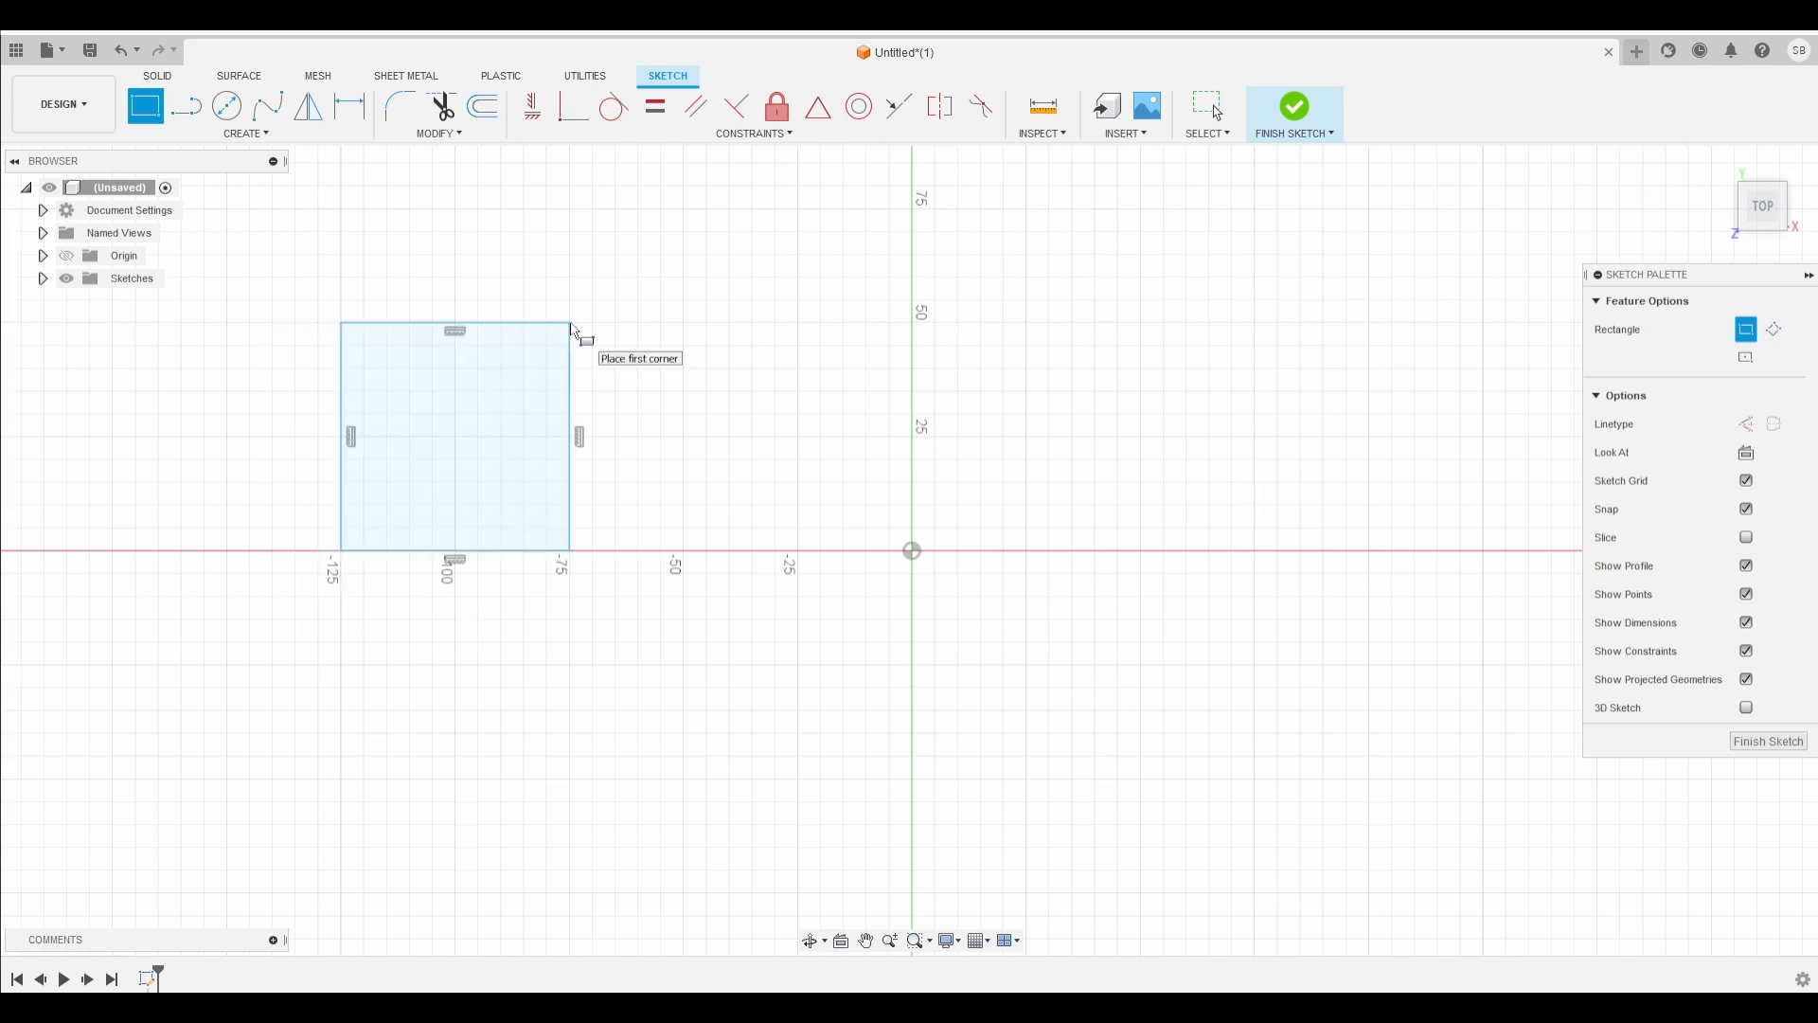
Step: Sketch a 3-point rectangle about 75 mm wide and 50 mm high, with its base on the horizontal axis starting at -50 mm
{"action": "left_click", "coordinate": [292, 139]}
{"action": "mouse_move", "coordinate": [278, 181]}
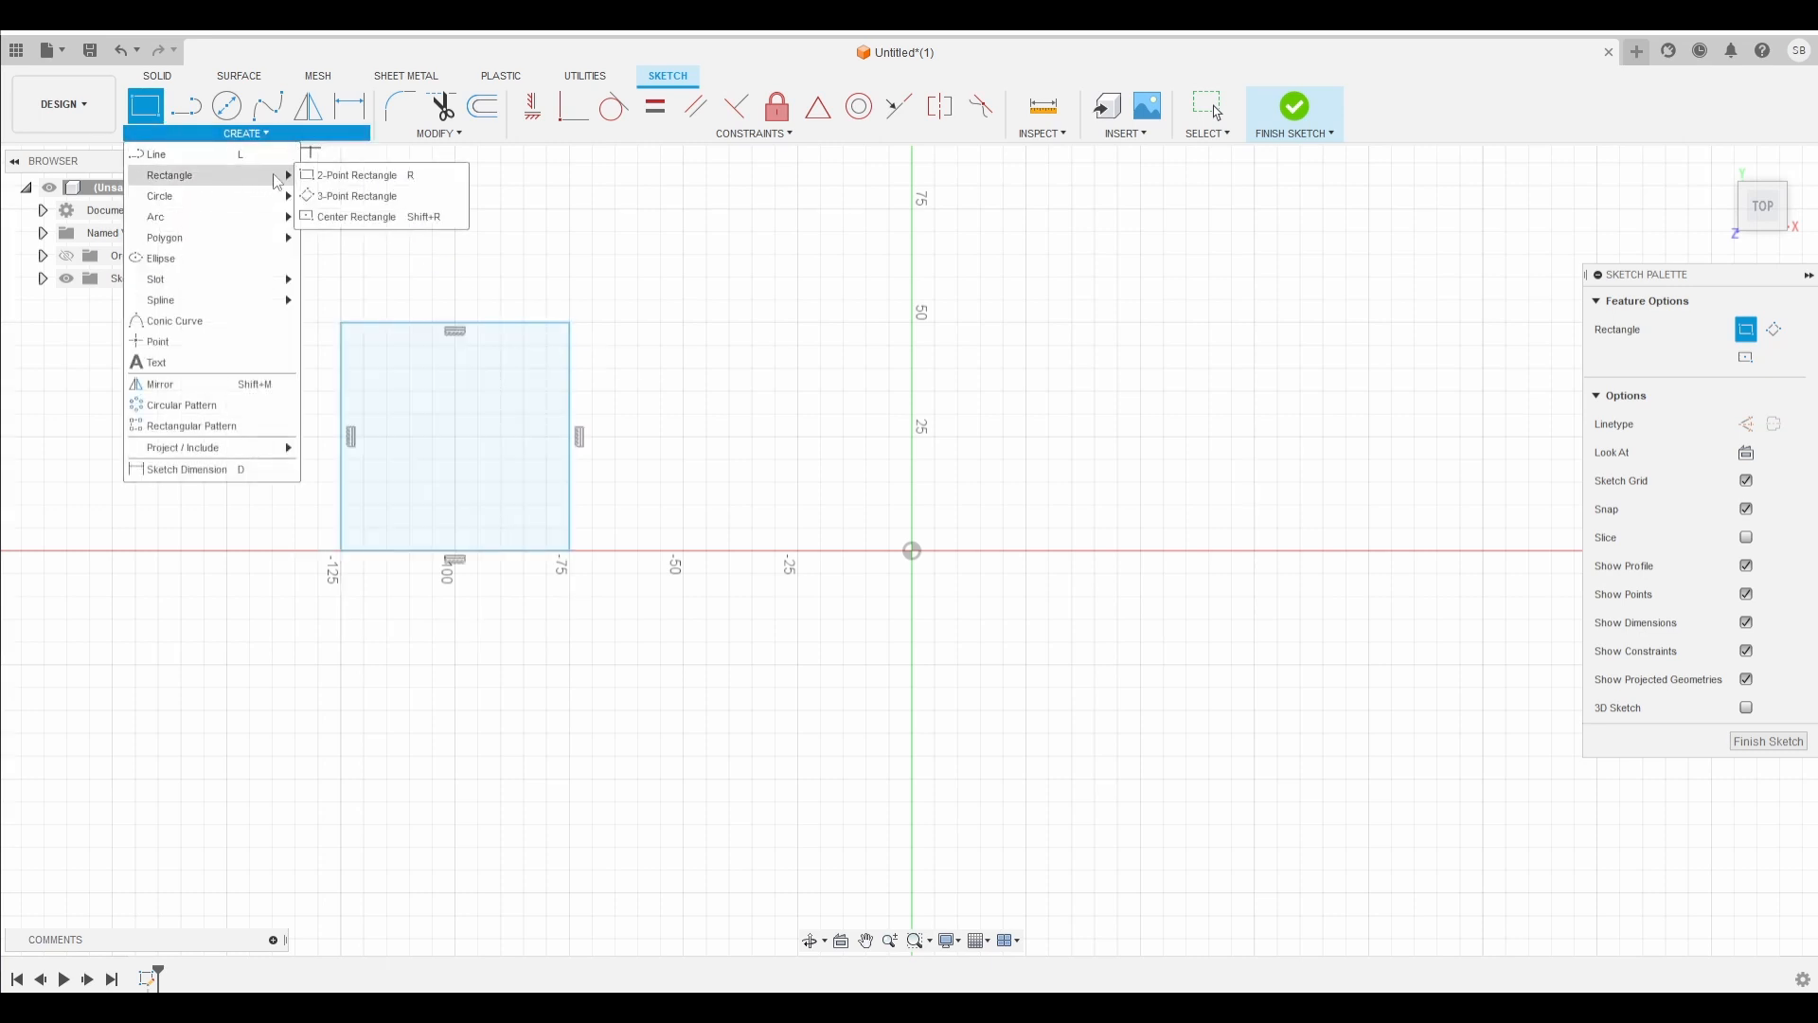
{"action": "left_click", "coordinate": [363, 198]}
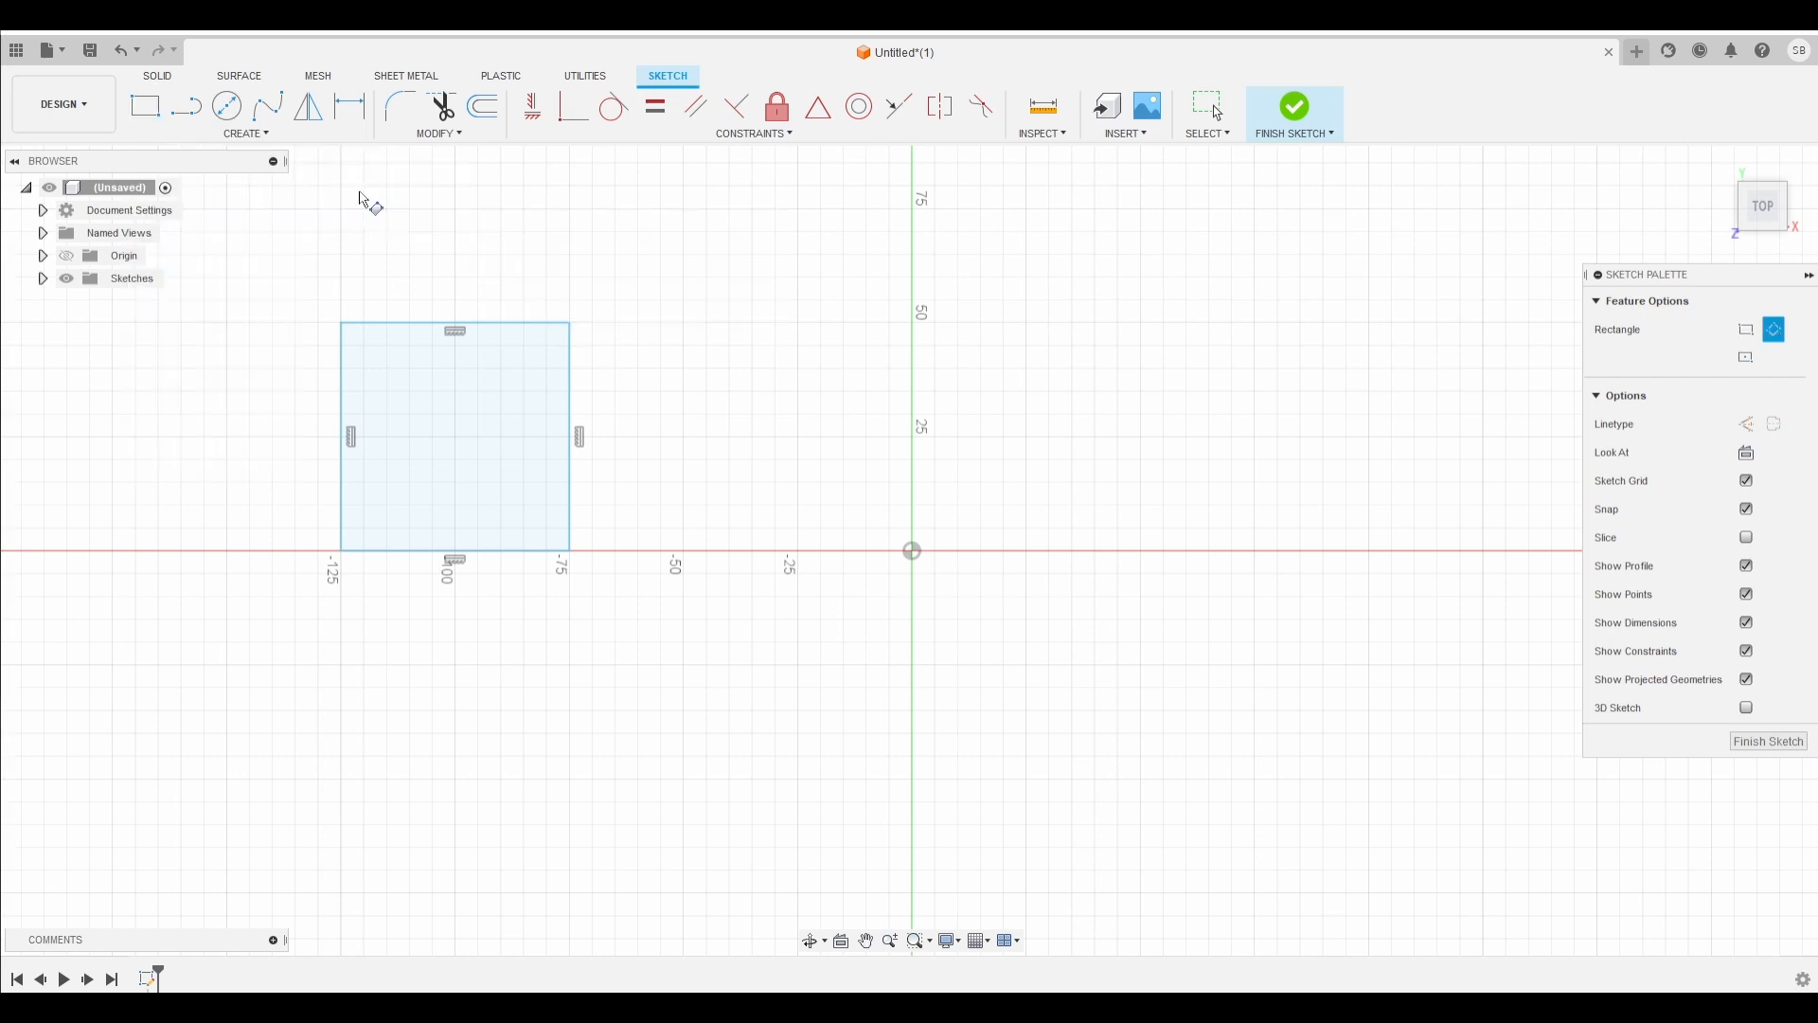
{"action": "left_click", "coordinate": [684, 551]}
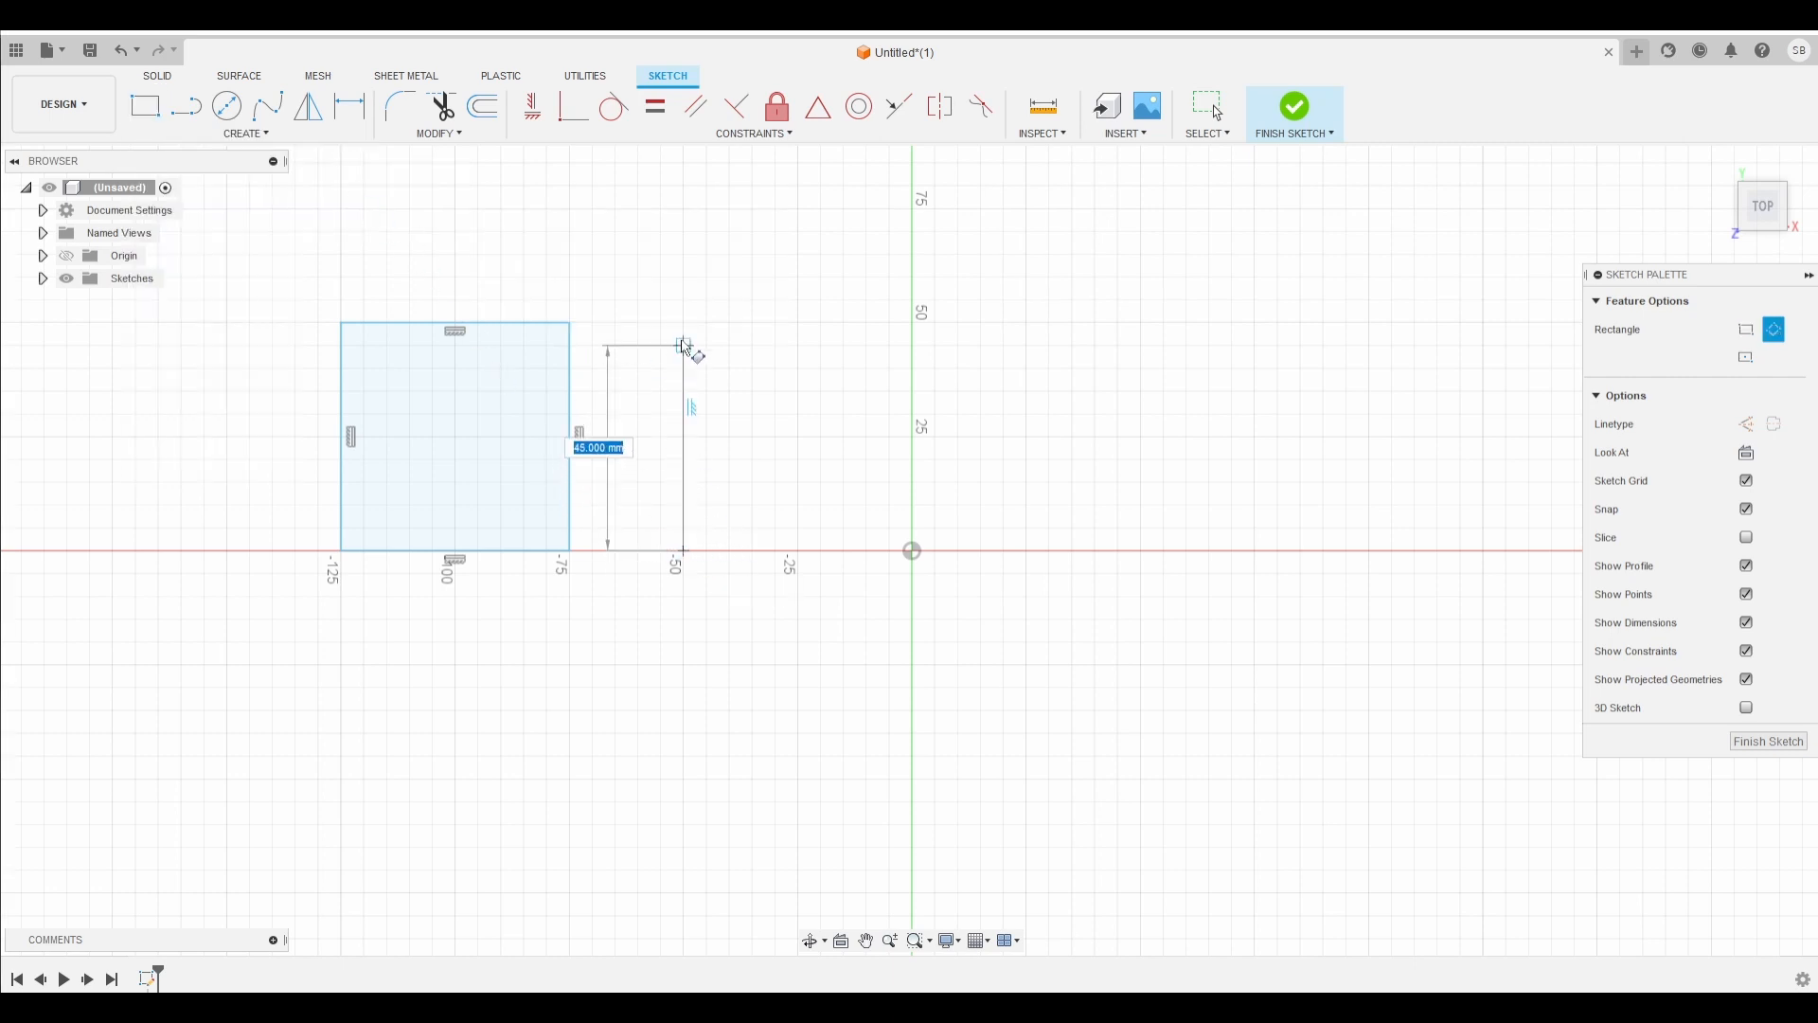
{"action": "left_click", "coordinate": [684, 323]}
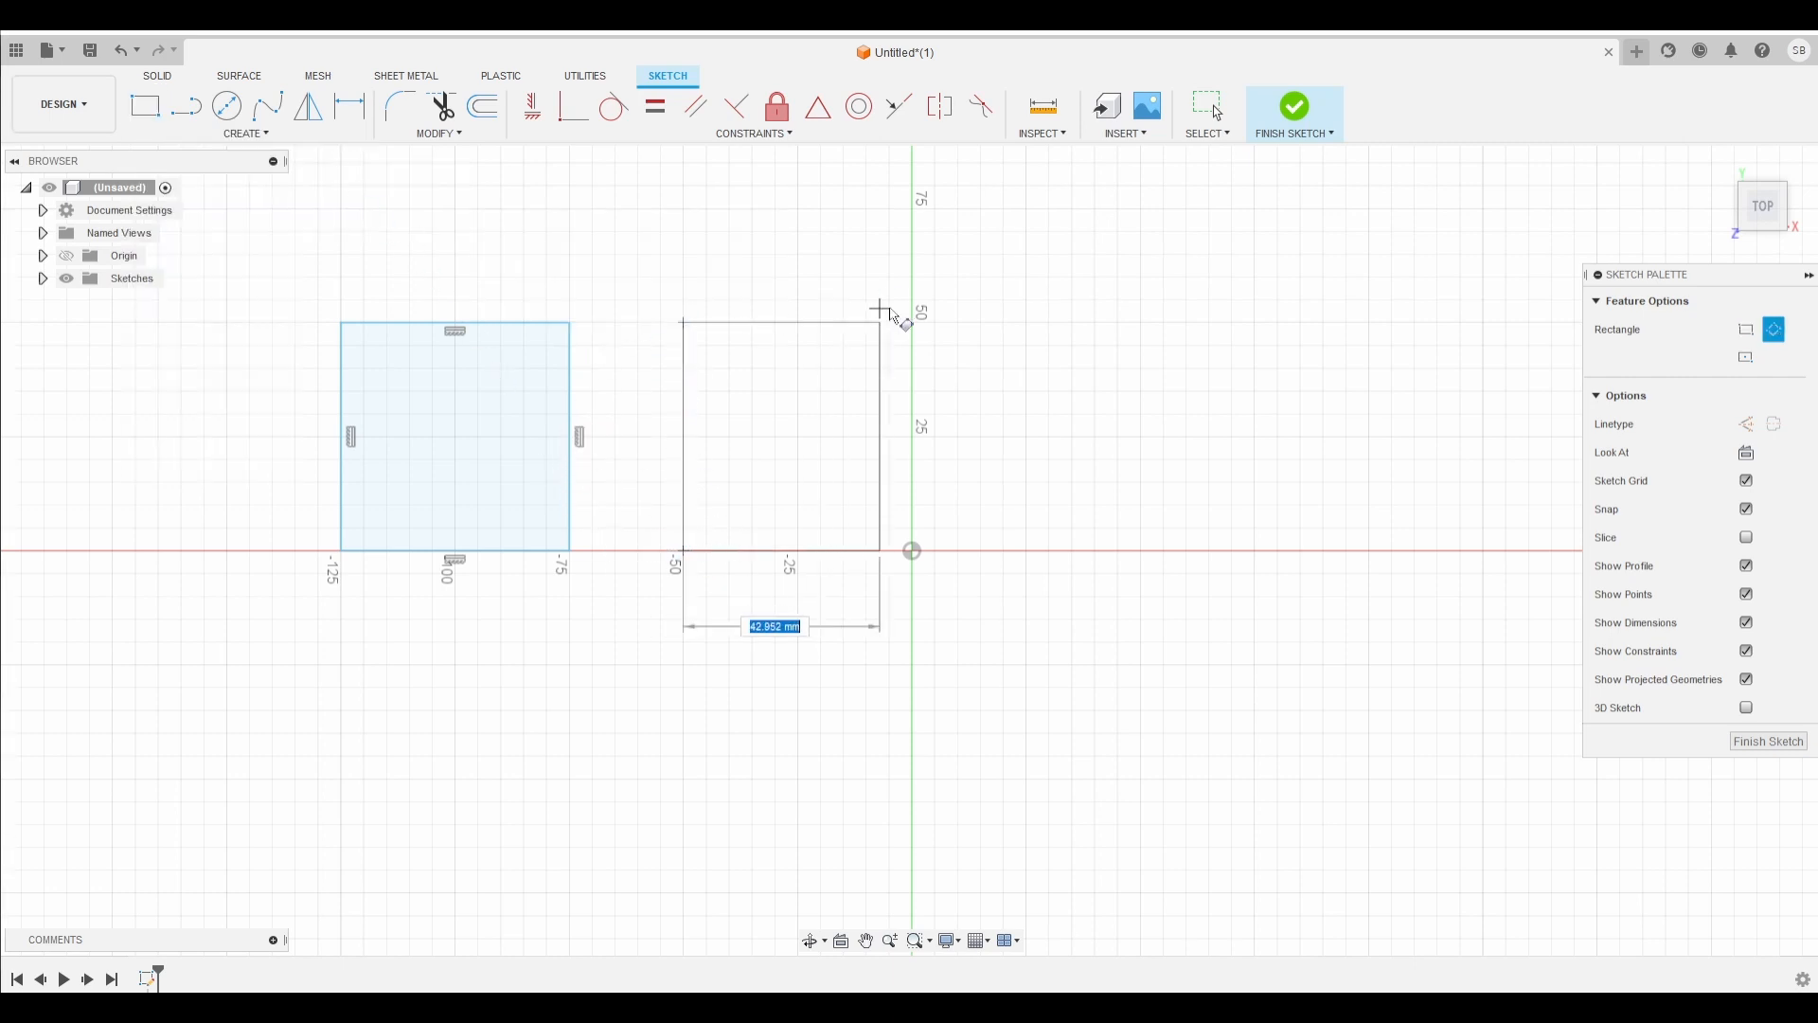
{"action": "left_click", "coordinate": [1027, 324]}
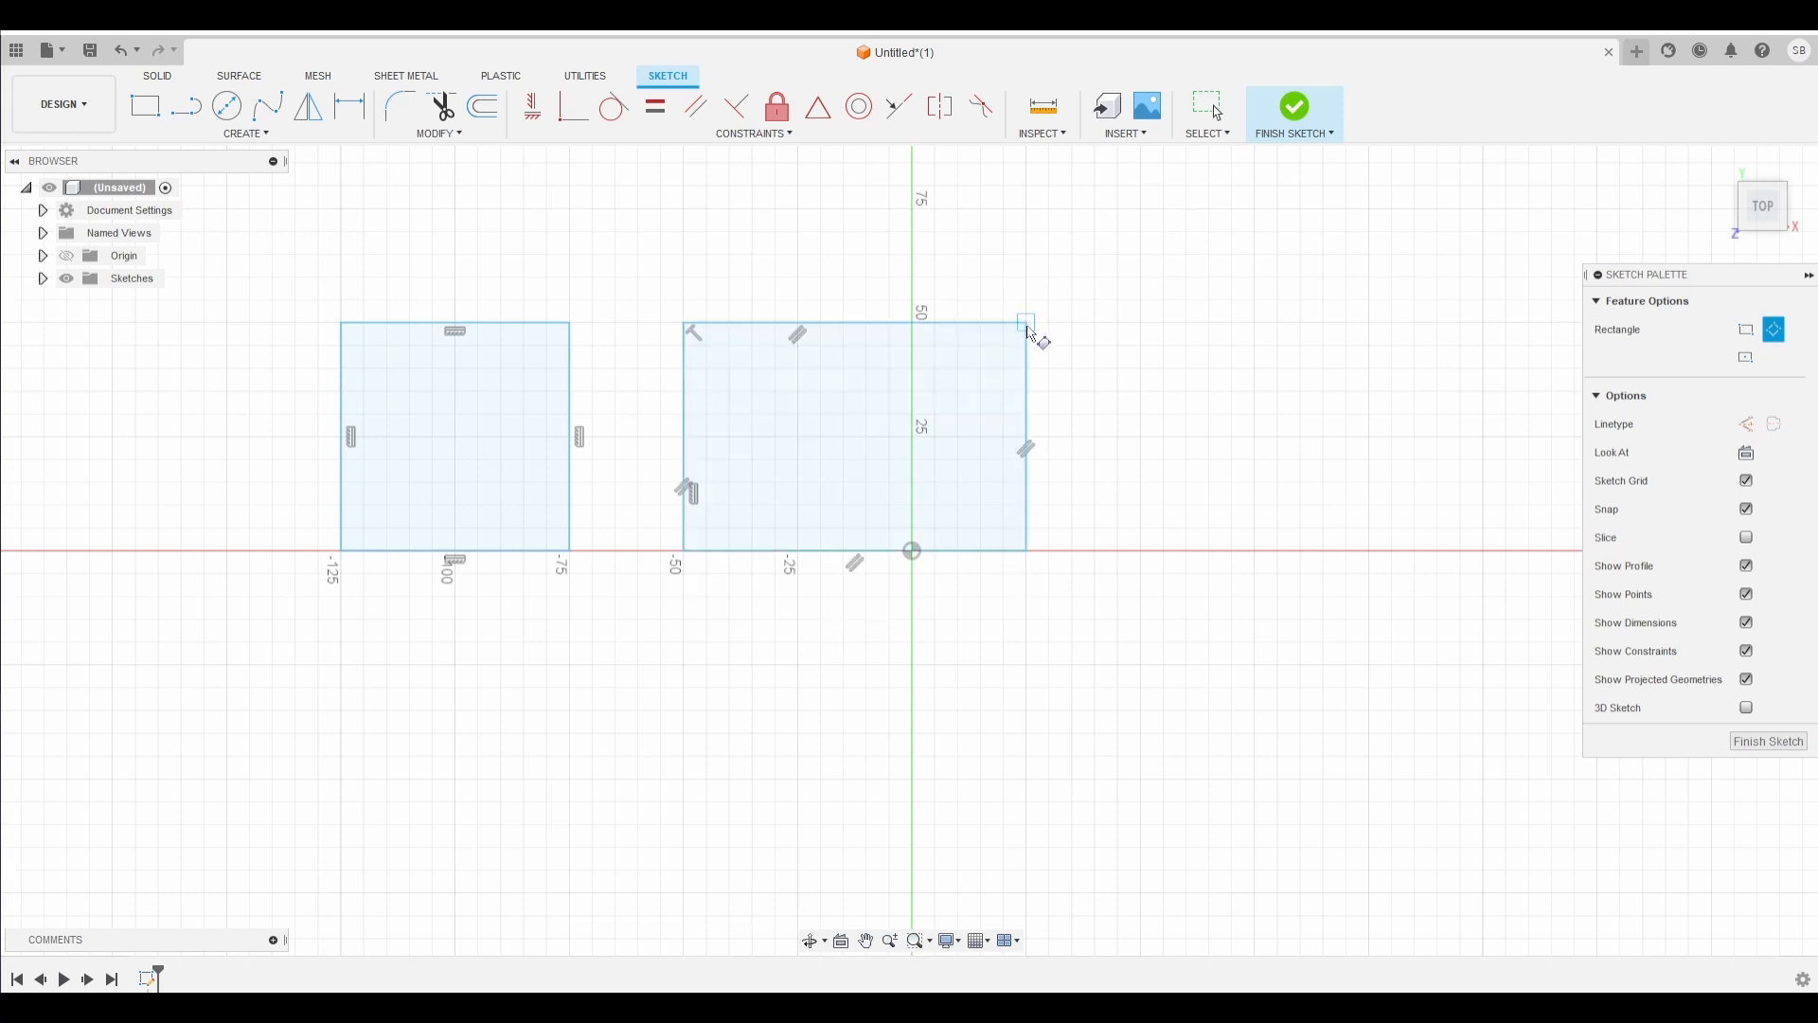
Step: Sketch a center rectangle about 100 mm wide and 50 mm high, centred about 100 mm right of and 25 mm above the origin
{"action": "left_click", "coordinate": [246, 134]}
{"action": "mouse_move", "coordinate": [265, 181]}
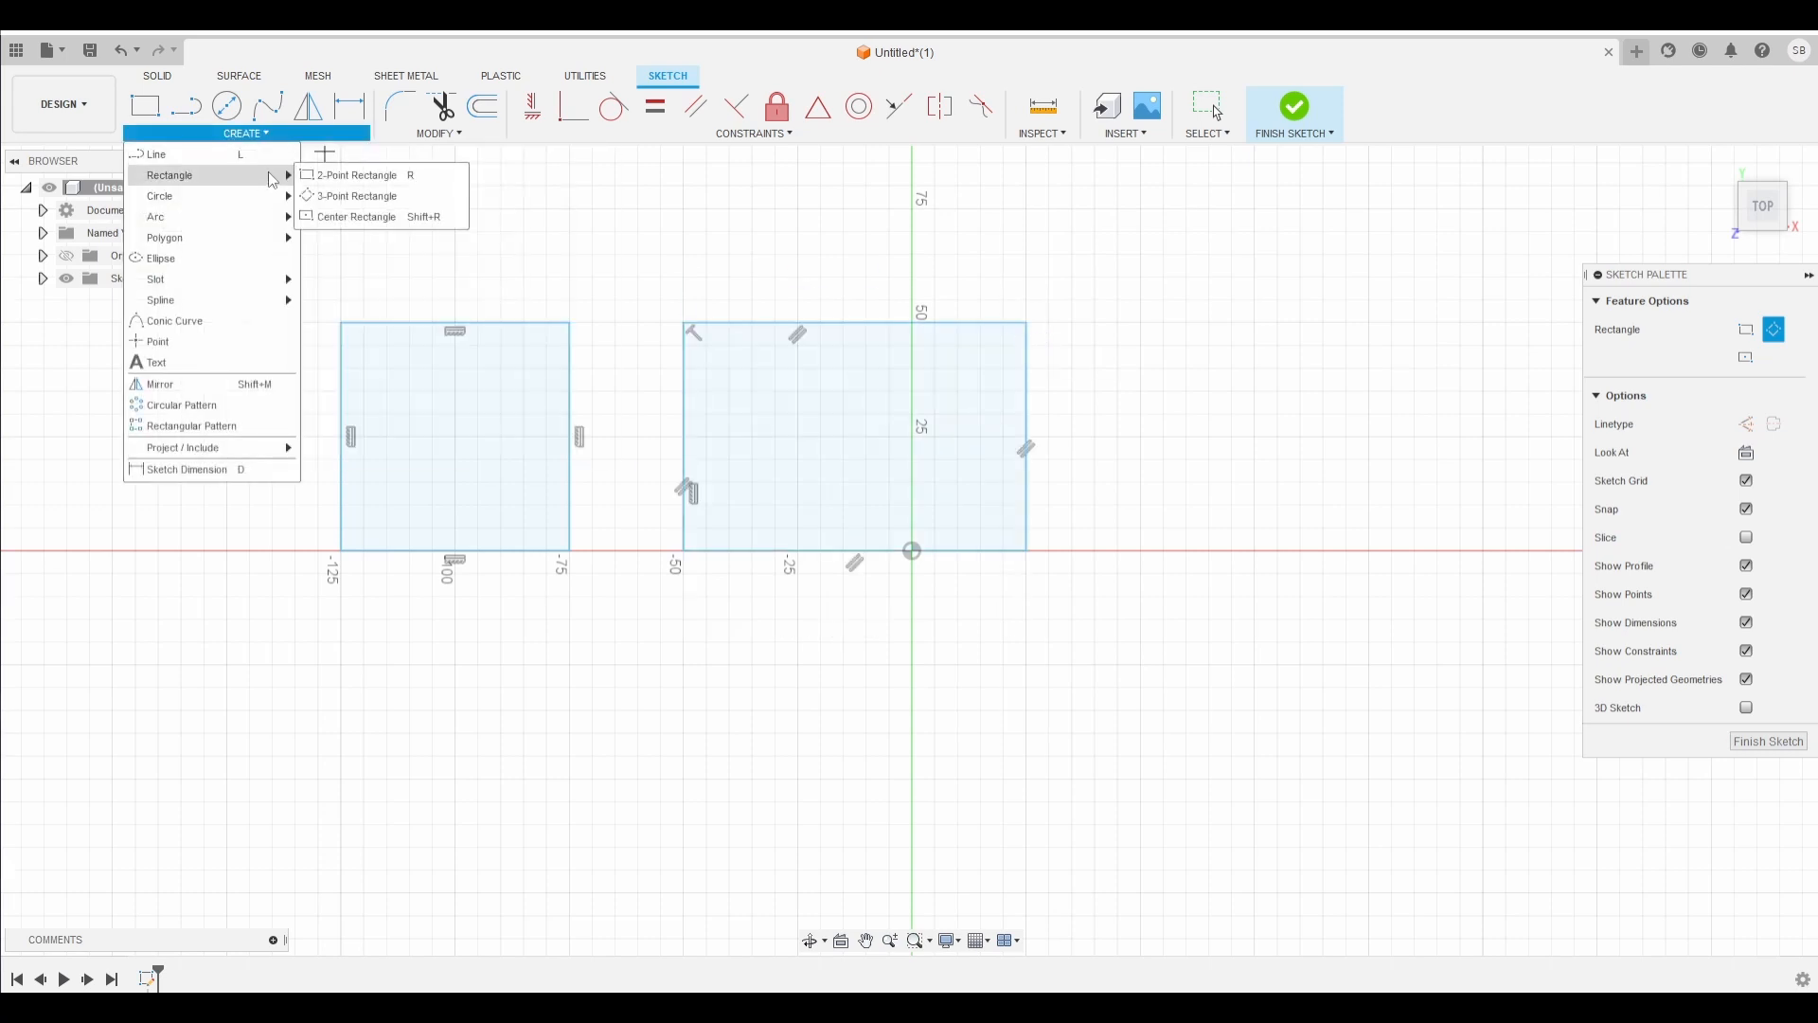
{"action": "left_click", "coordinate": [363, 218]}
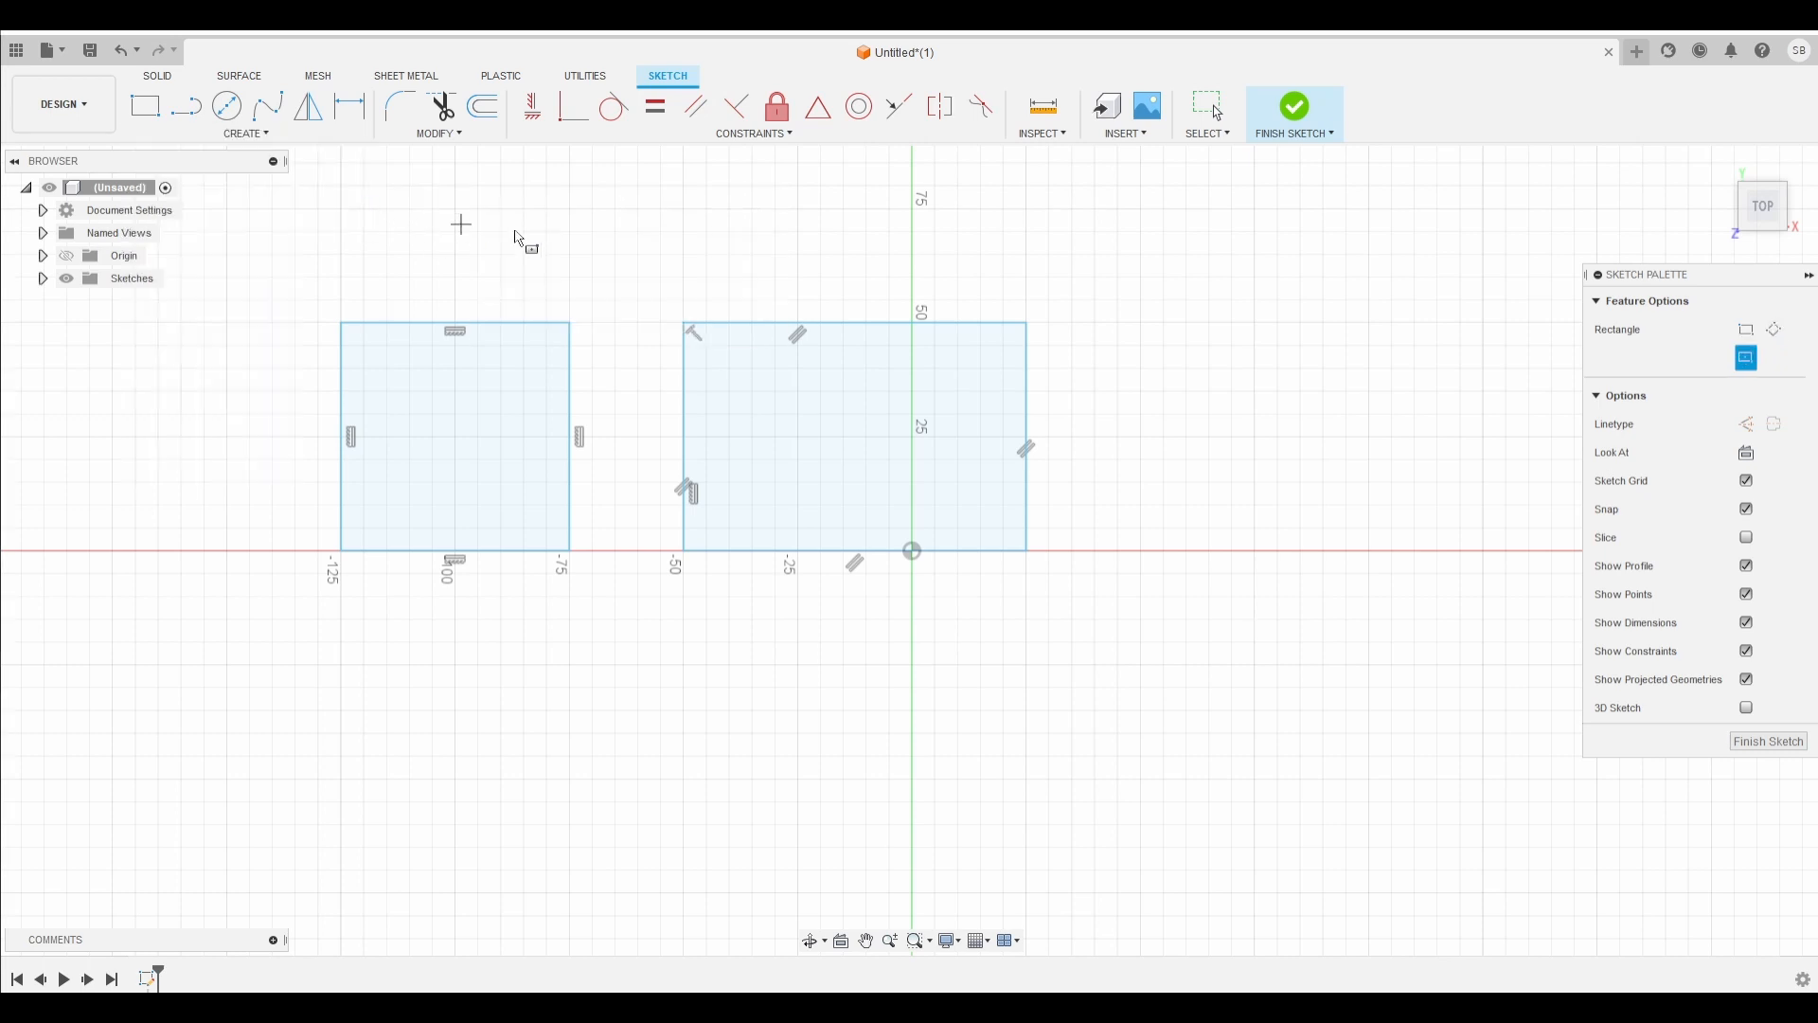
{"action": "left_click", "coordinate": [1369, 435]}
{"action": "left_click", "coordinate": [1141, 323]}
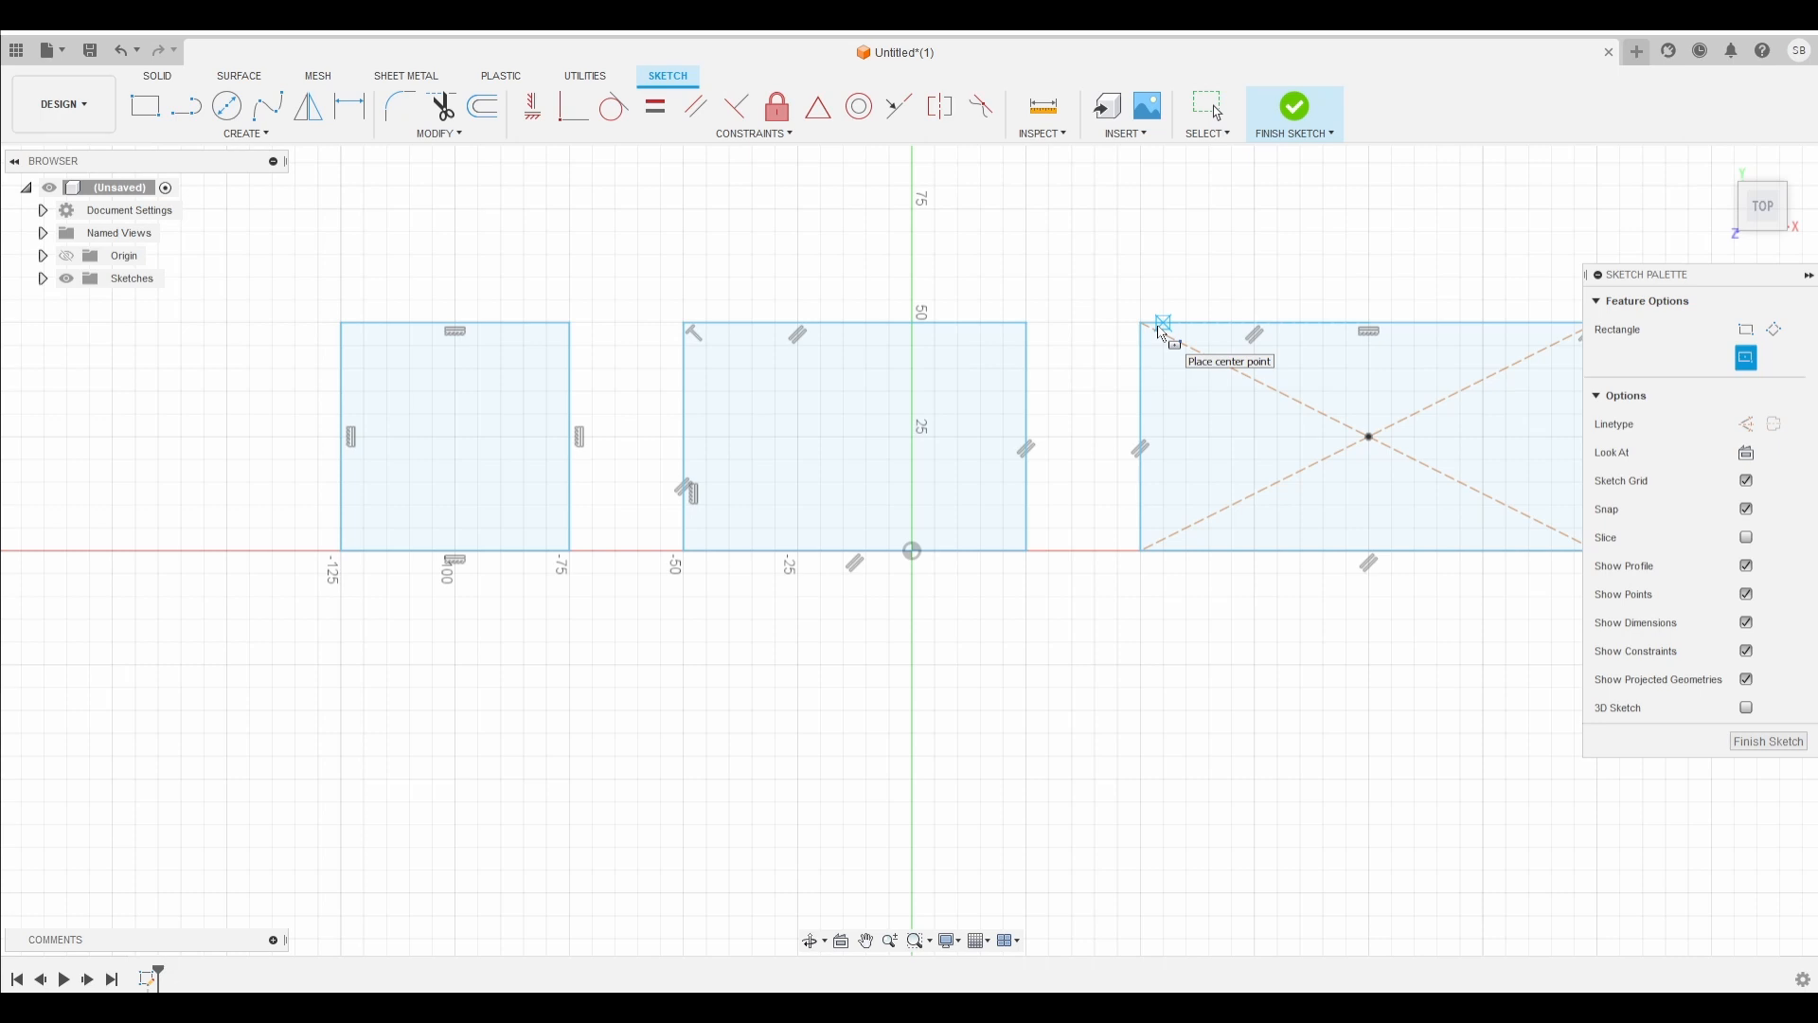
Step: Sketch a center diameter circle at the origin with a diameter of 50 mm
{"action": "left_click", "coordinate": [244, 134]}
{"action": "mouse_move", "coordinate": [263, 198]}
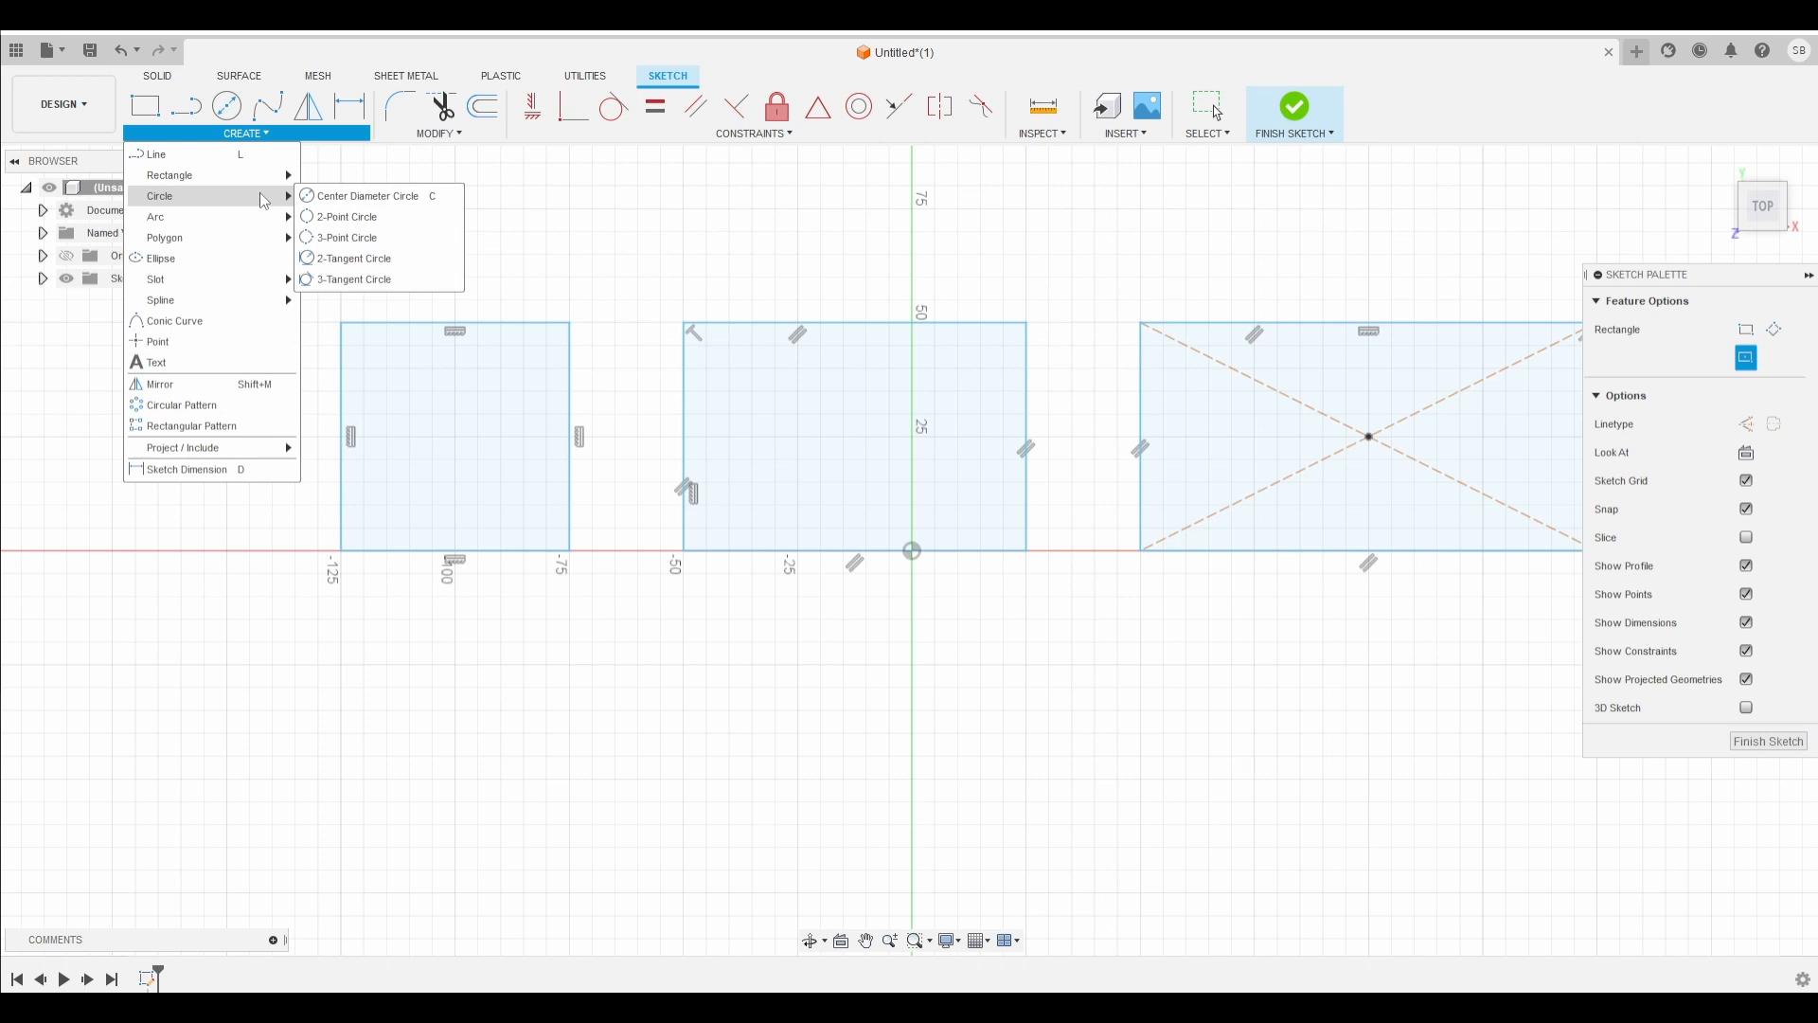
{"action": "left_click", "coordinate": [322, 204]}
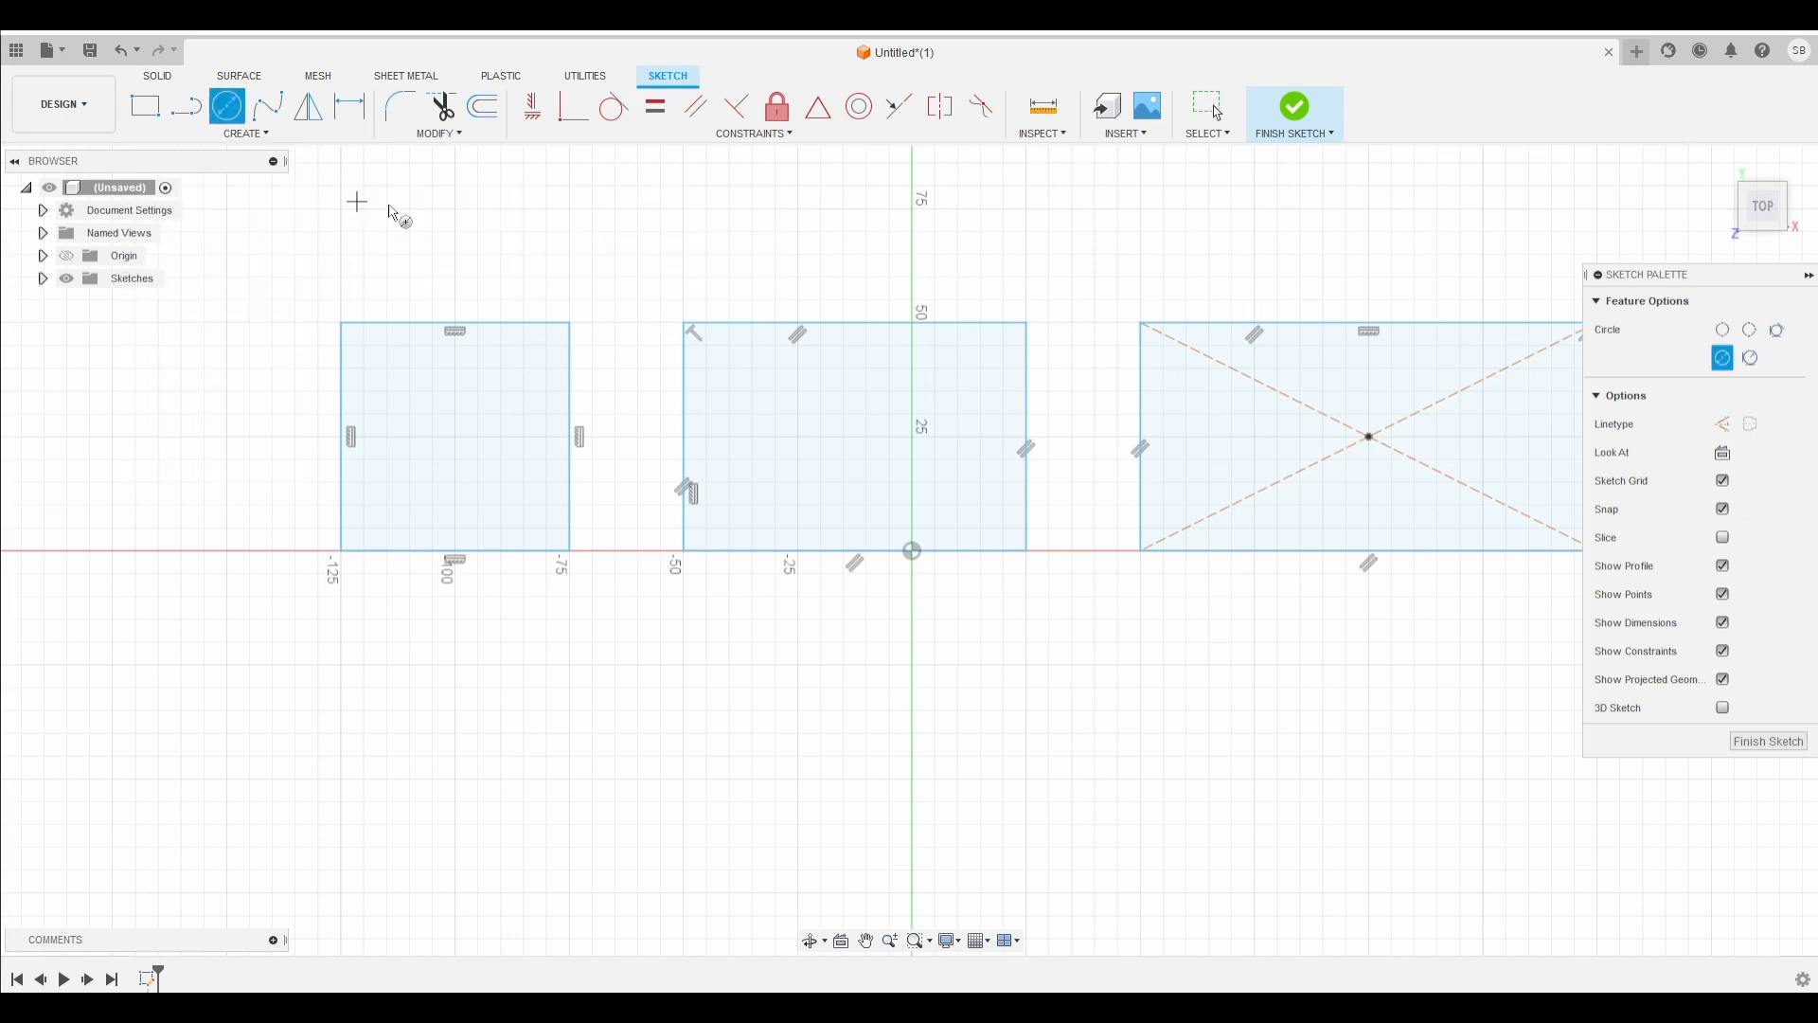
{"action": "left_click", "coordinate": [912, 550]}
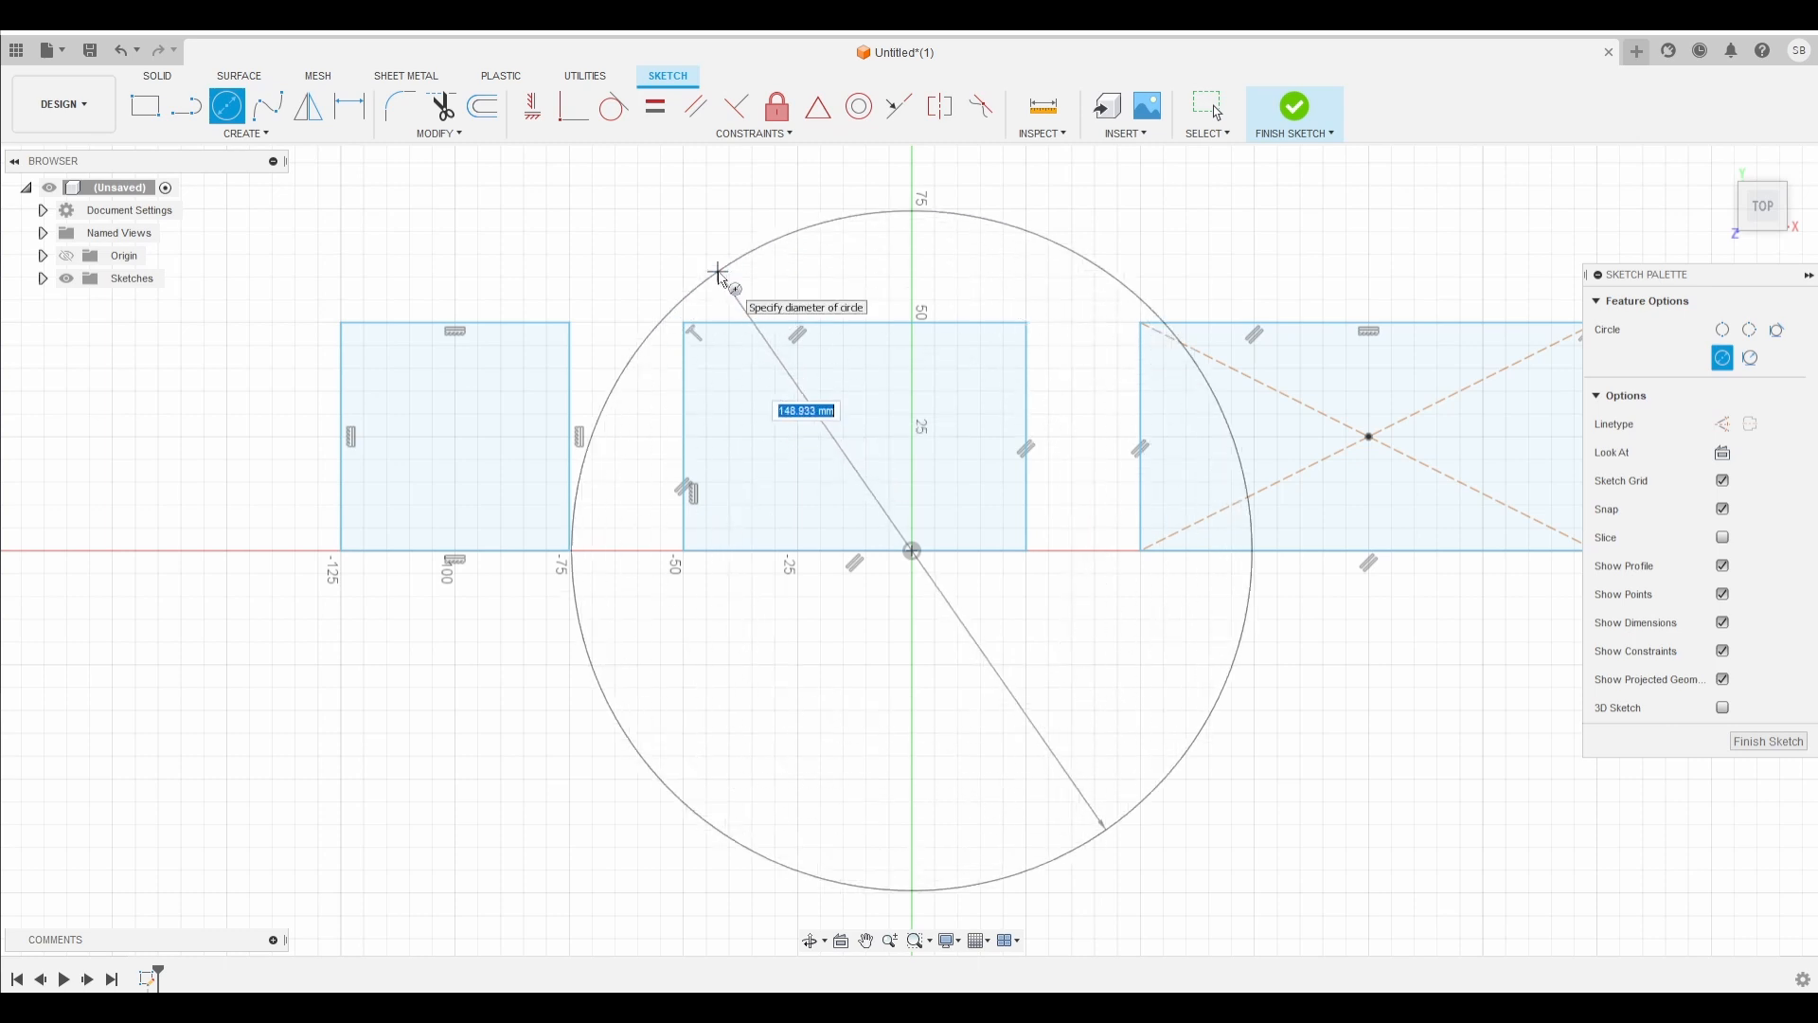
{"action": "type", "text": "50"}
{"action": "key", "text": "Return"}
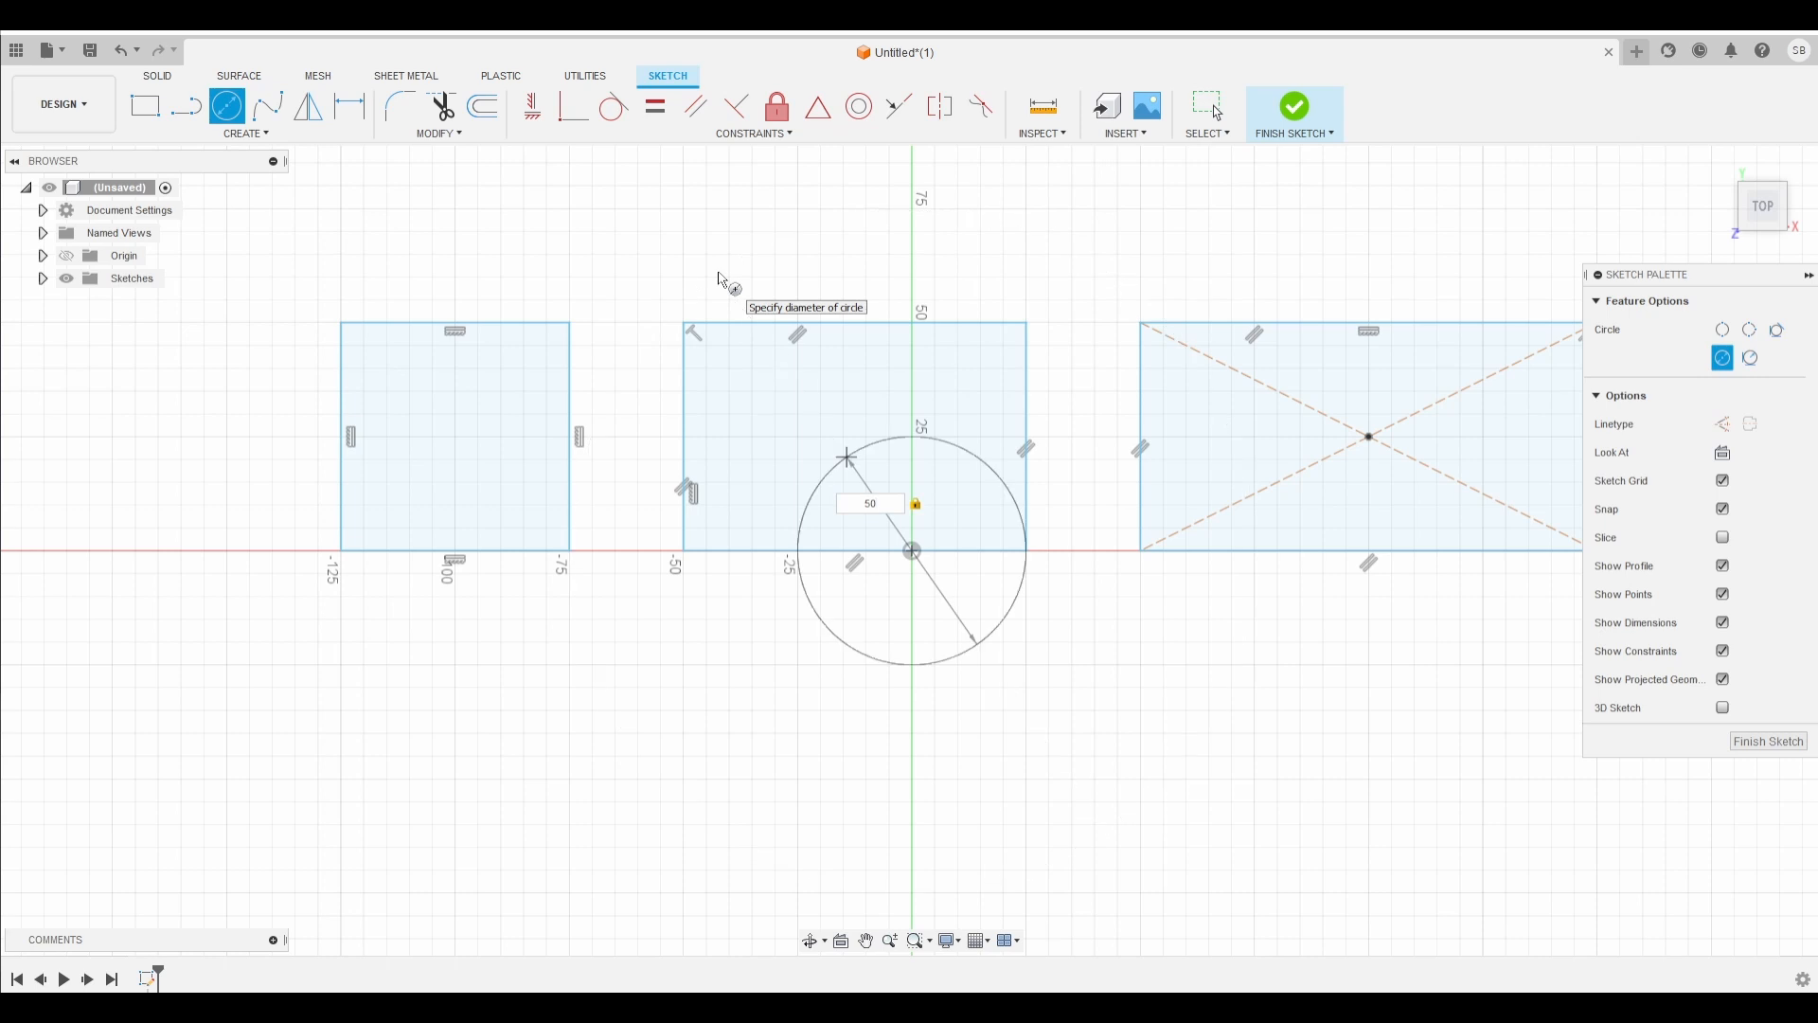
Step: Delete all the rectangles and the circle from the sketch
{"action": "key", "text": "Escape"}
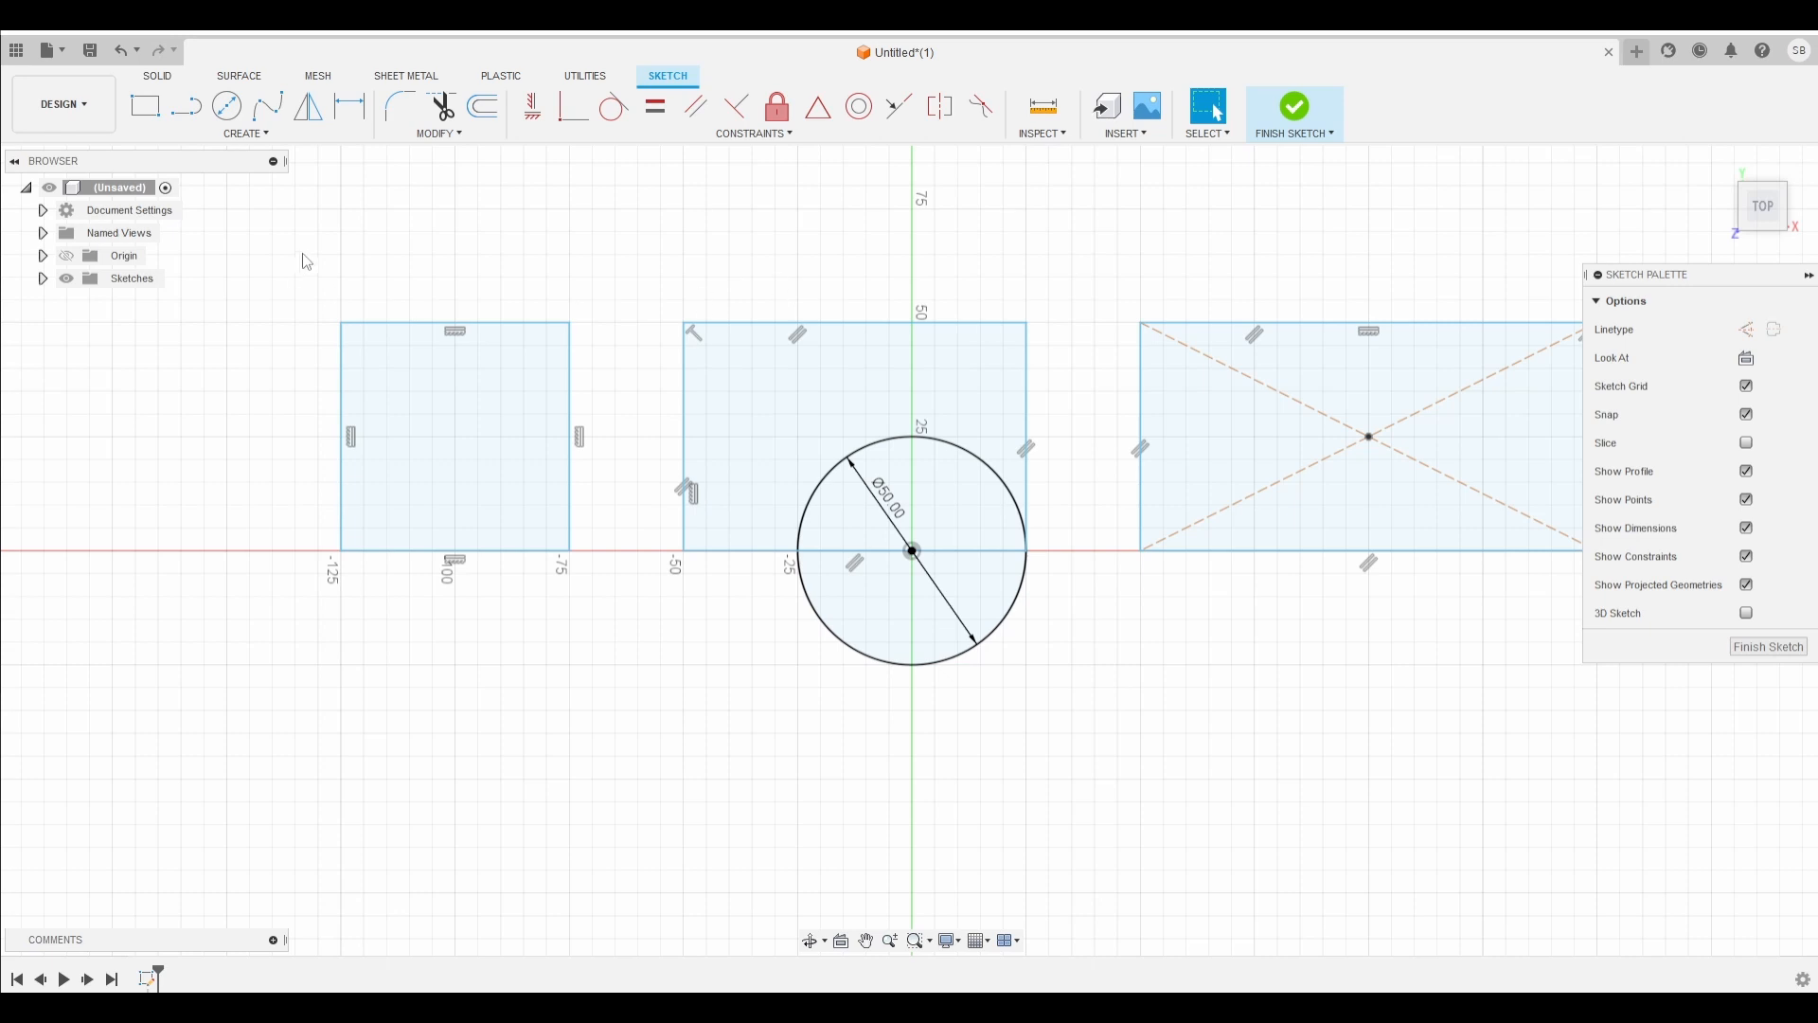
{"action": "mouse_move", "coordinate": [304, 223]}
{"action": "left_mouse_down"}
{"action": "mouse_move", "coordinate": [1163, 553]}
{"action": "mouse_move", "coordinate": [1476, 703]}
{"action": "mouse_move", "coordinate": [1576, 788]}
{"action": "left_mouse_up"}
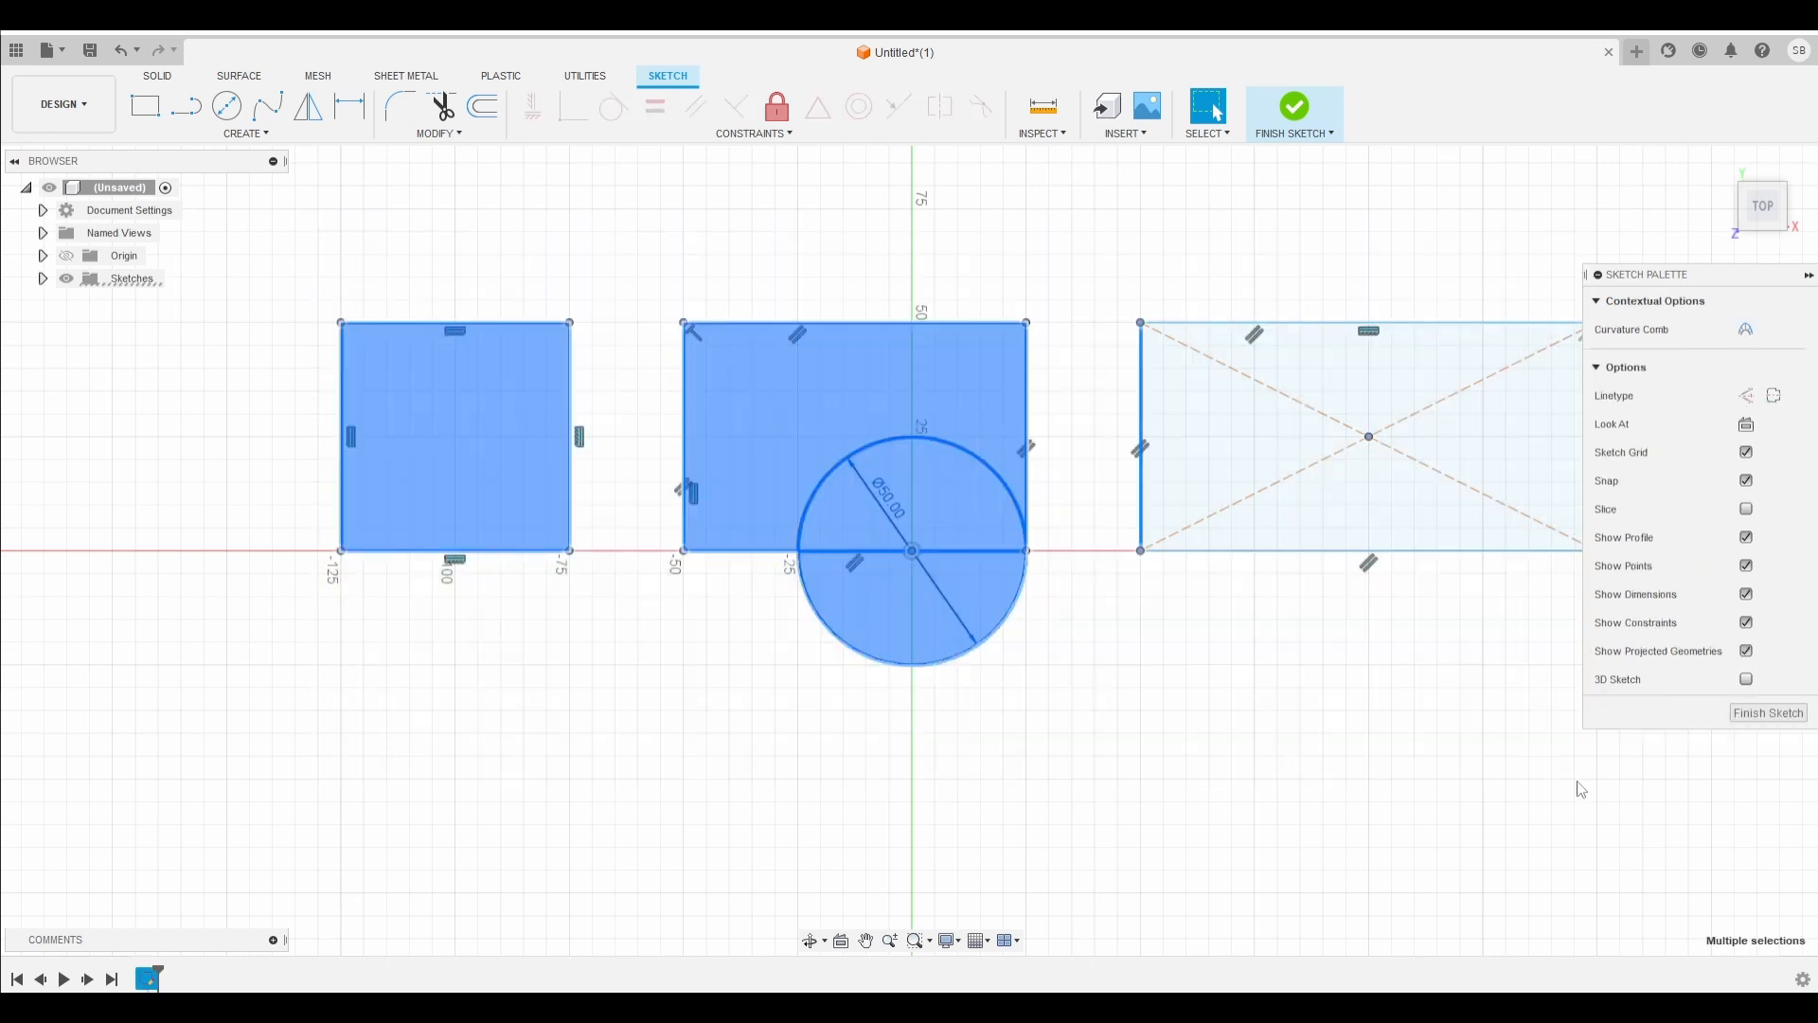
{"action": "key", "text": "Delete"}
{"action": "middle_click_drag", "start_coordinate": [1356, 765], "coordinate": [1179, 763]}
{"action": "scroll", "coordinate": [1174, 758], "scroll_direction": "up", "scroll_amount": 1}
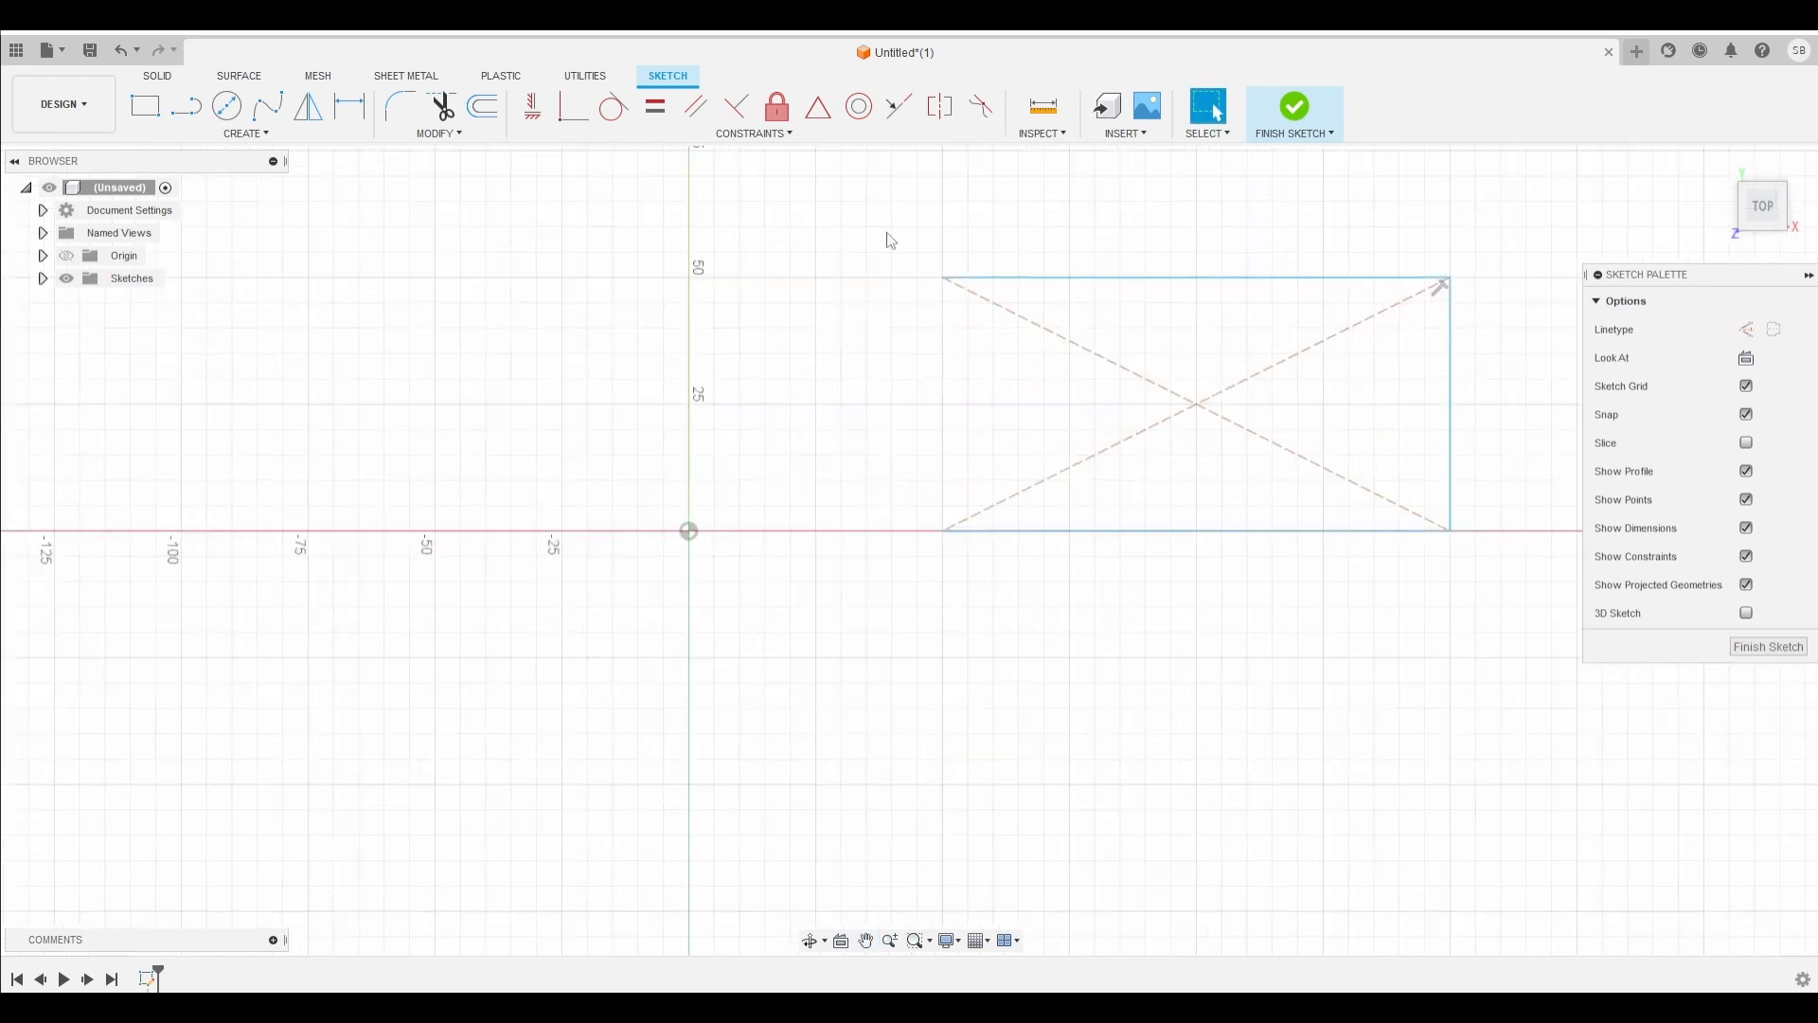
{"action": "left_click_drag", "start_coordinate": [890, 240], "coordinate": [1554, 622]}
{"action": "key", "text": "Delete"}
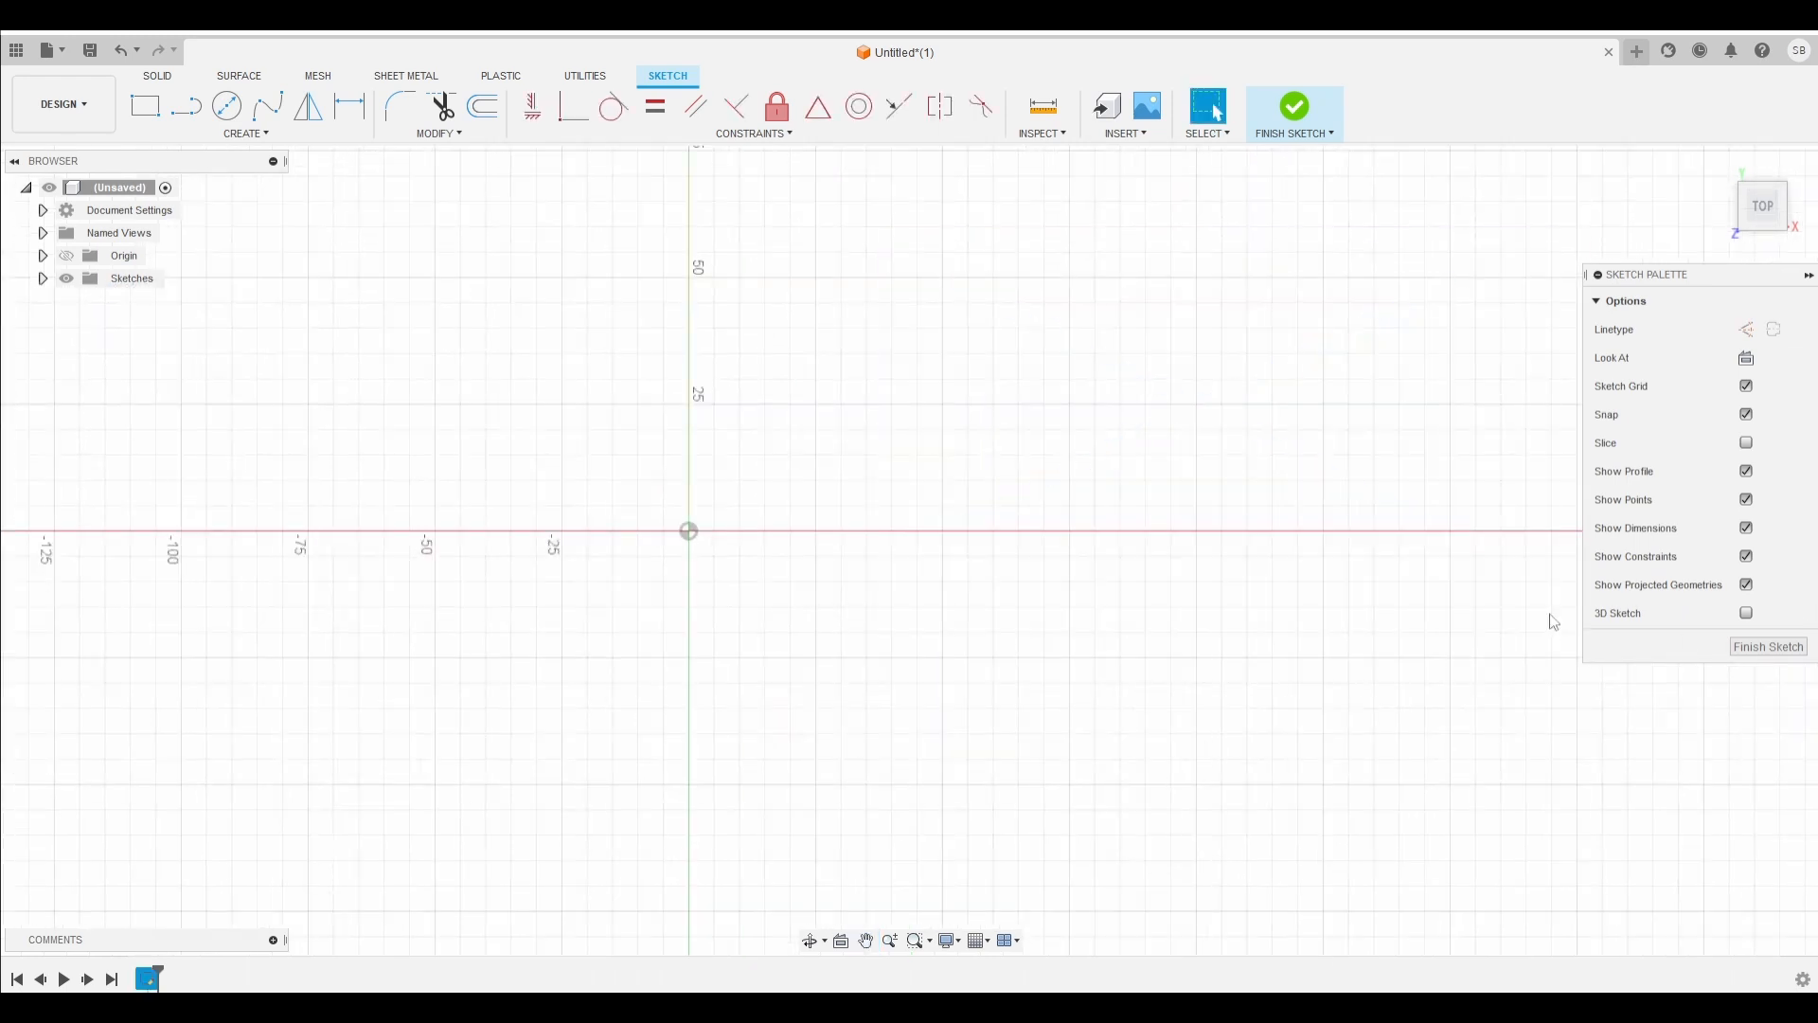
Step: Sketch a 3-point arc bulging upward from the origin to a point about 86 mm right of and 37 mm above it
{"action": "left_click", "coordinate": [279, 137]}
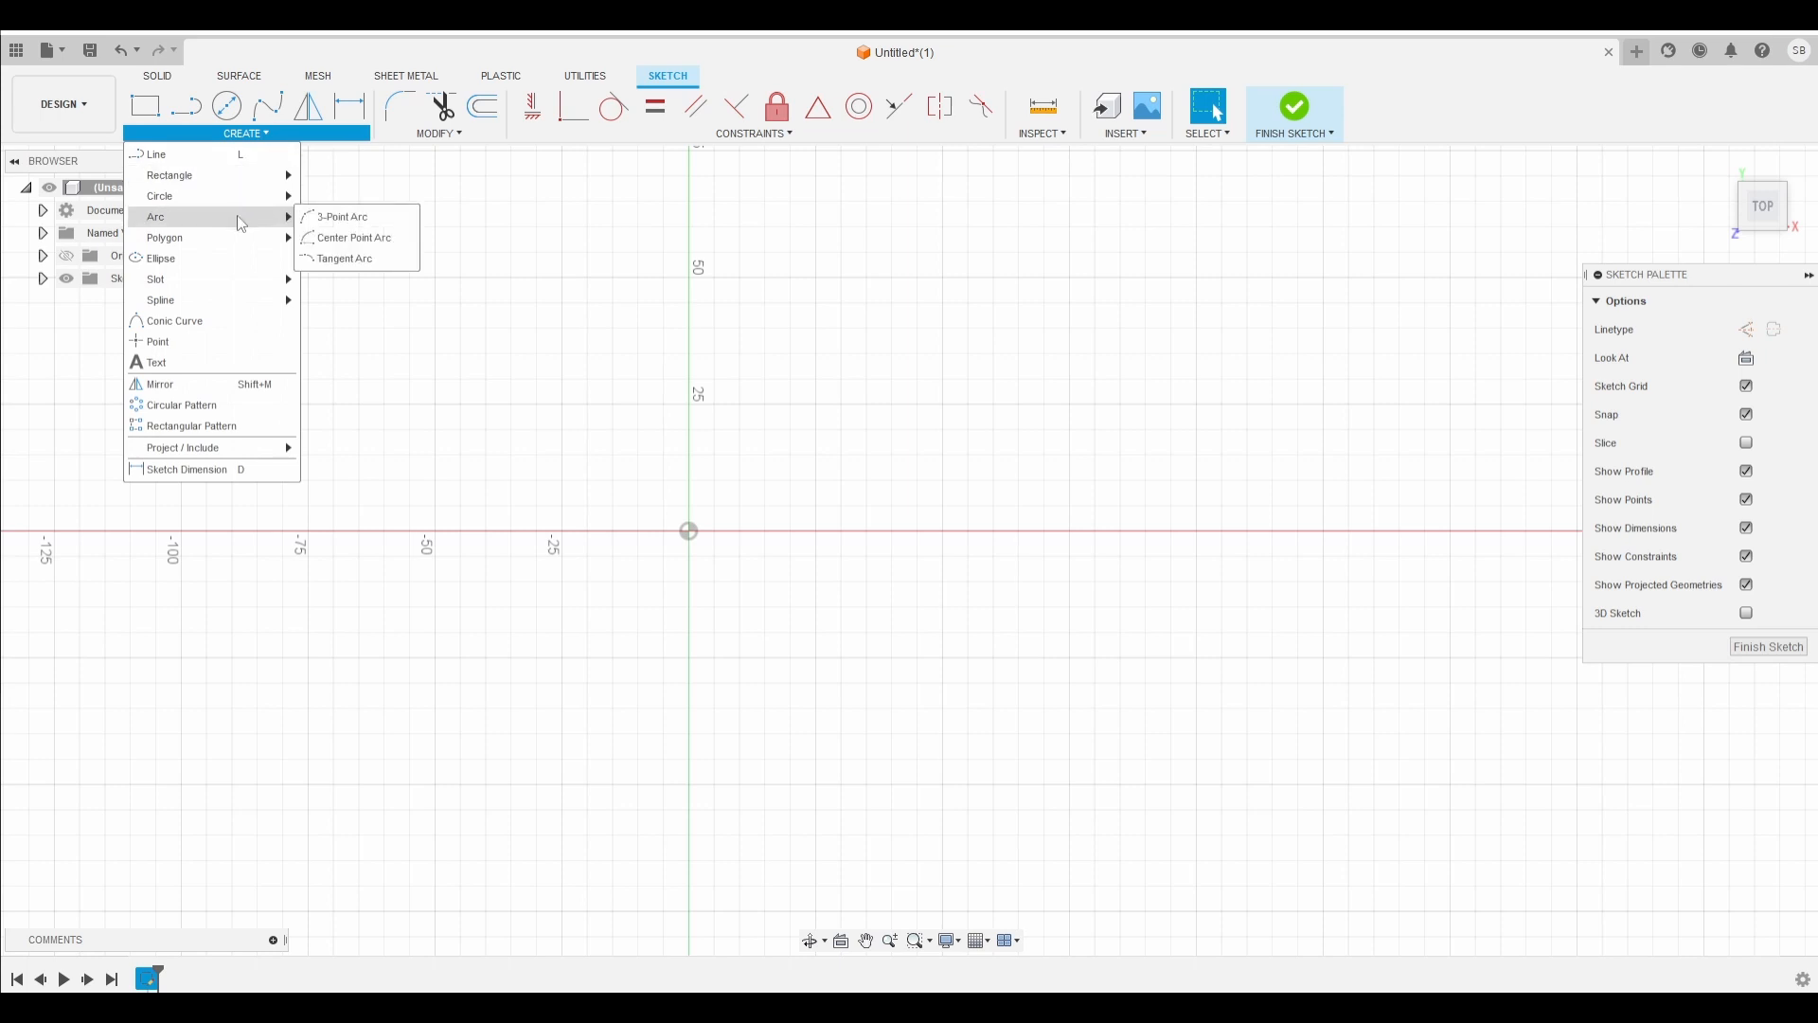
{"action": "left_click", "coordinate": [330, 225]}
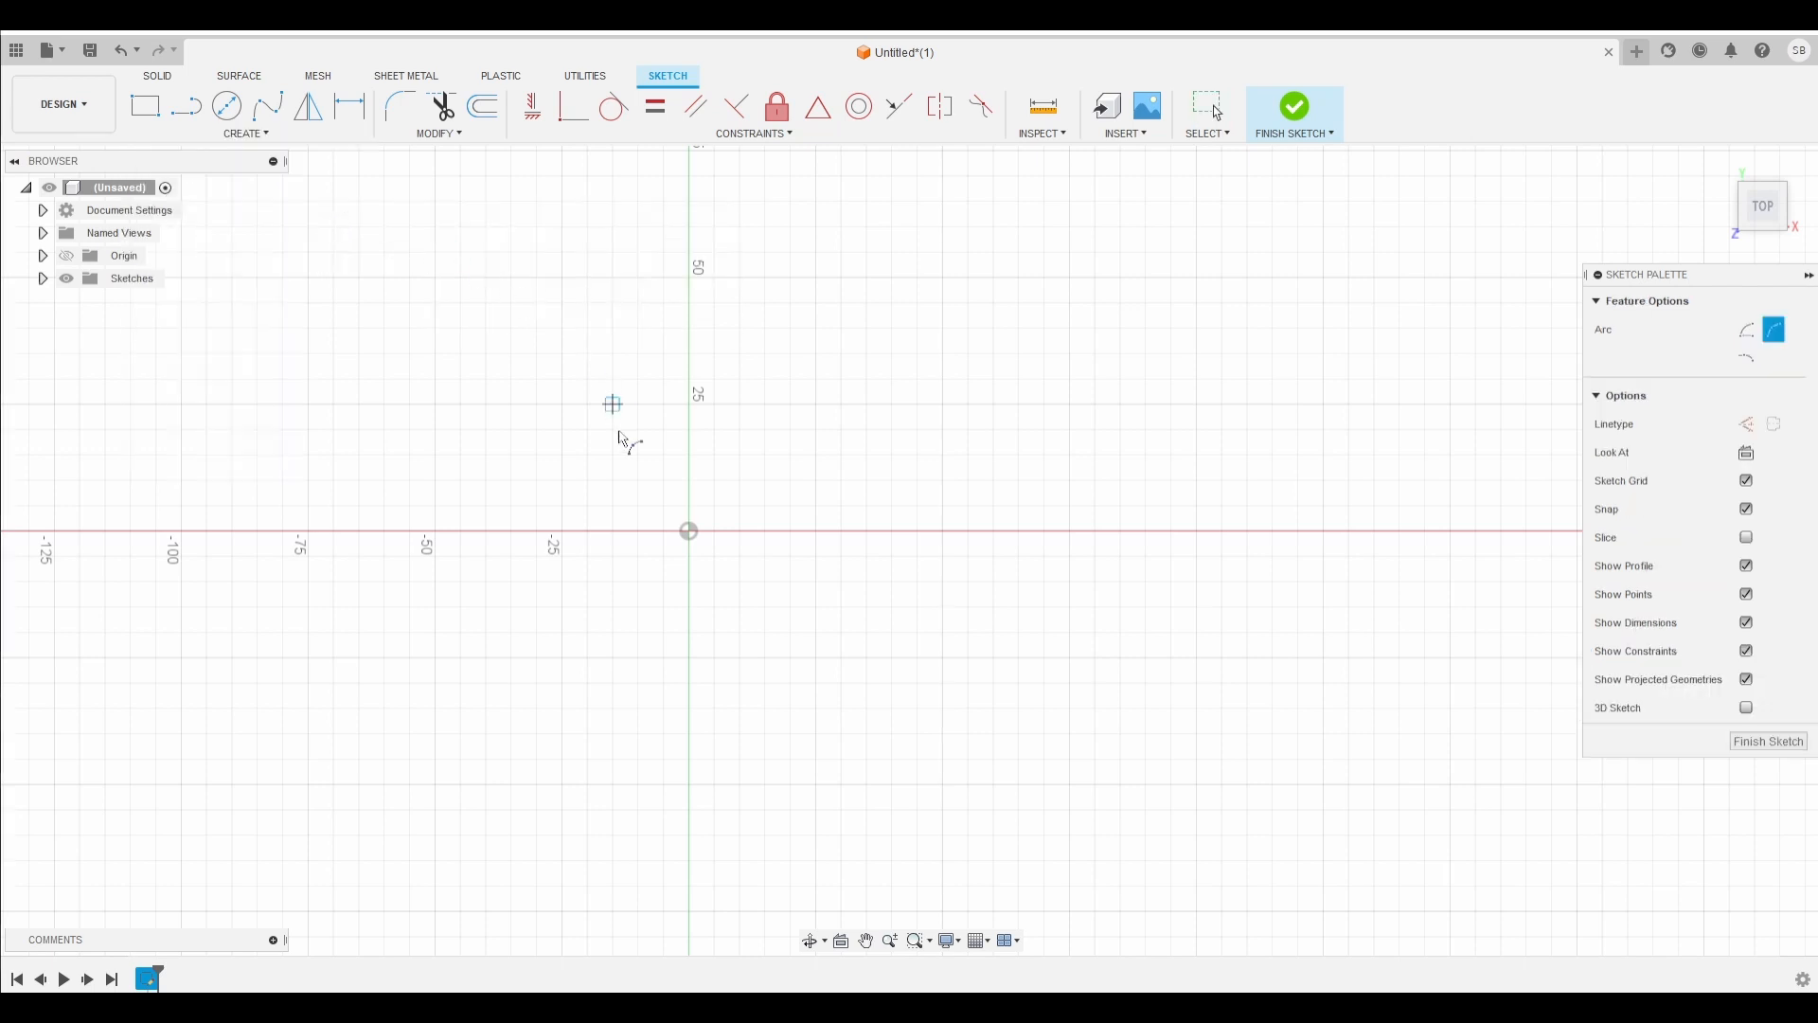
{"action": "left_click", "coordinate": [690, 531]}
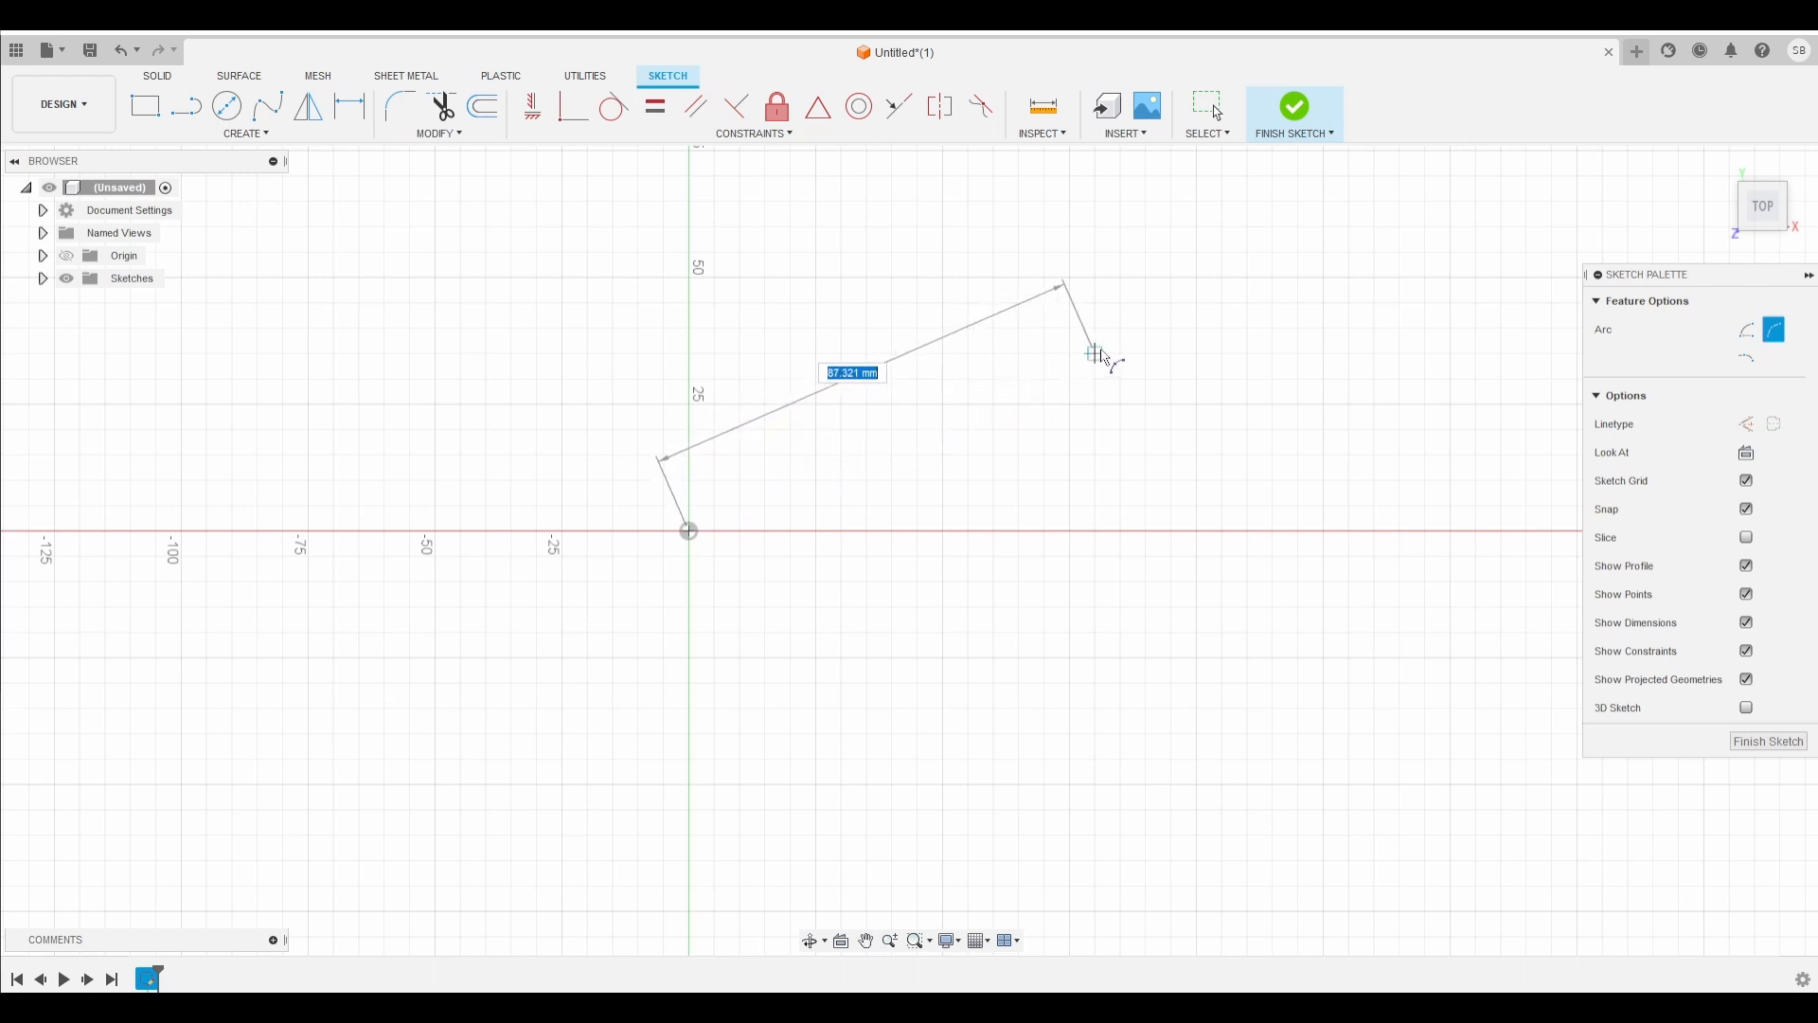
{"action": "left_click", "coordinate": [1126, 343]}
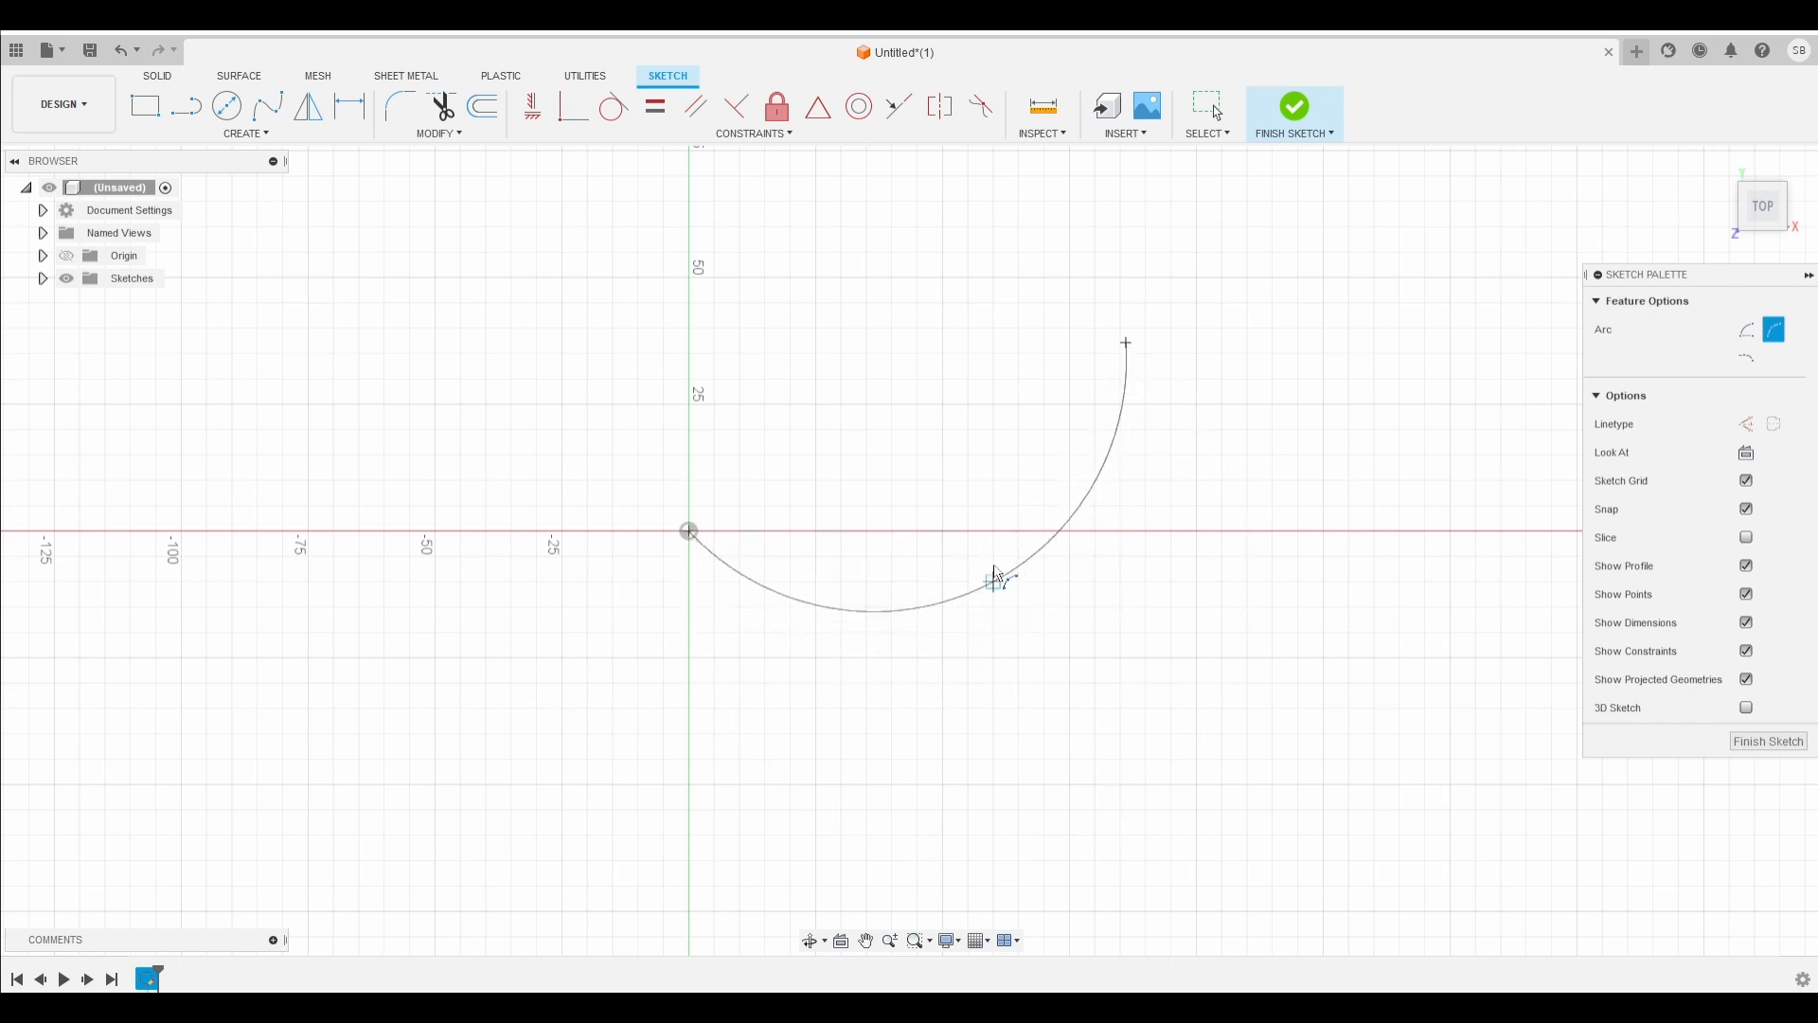
{"action": "left_click", "coordinate": [842, 252]}
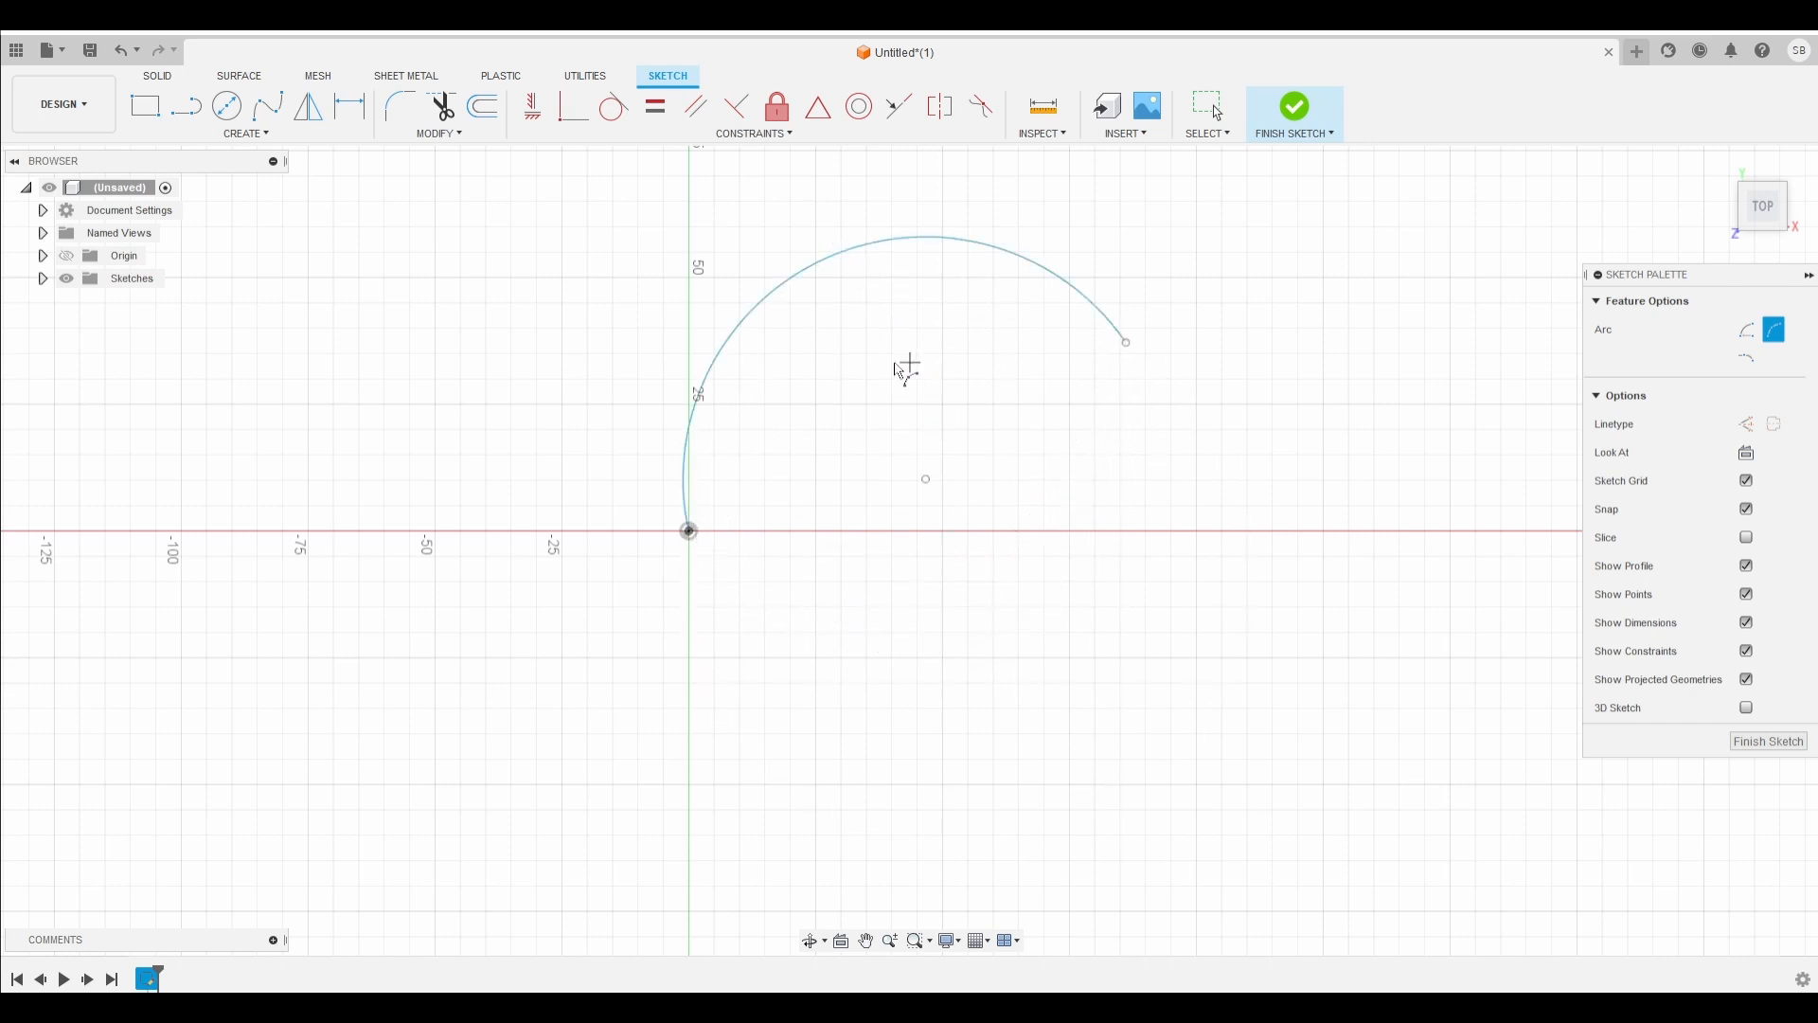
{"action": "key", "text": "Escape"}
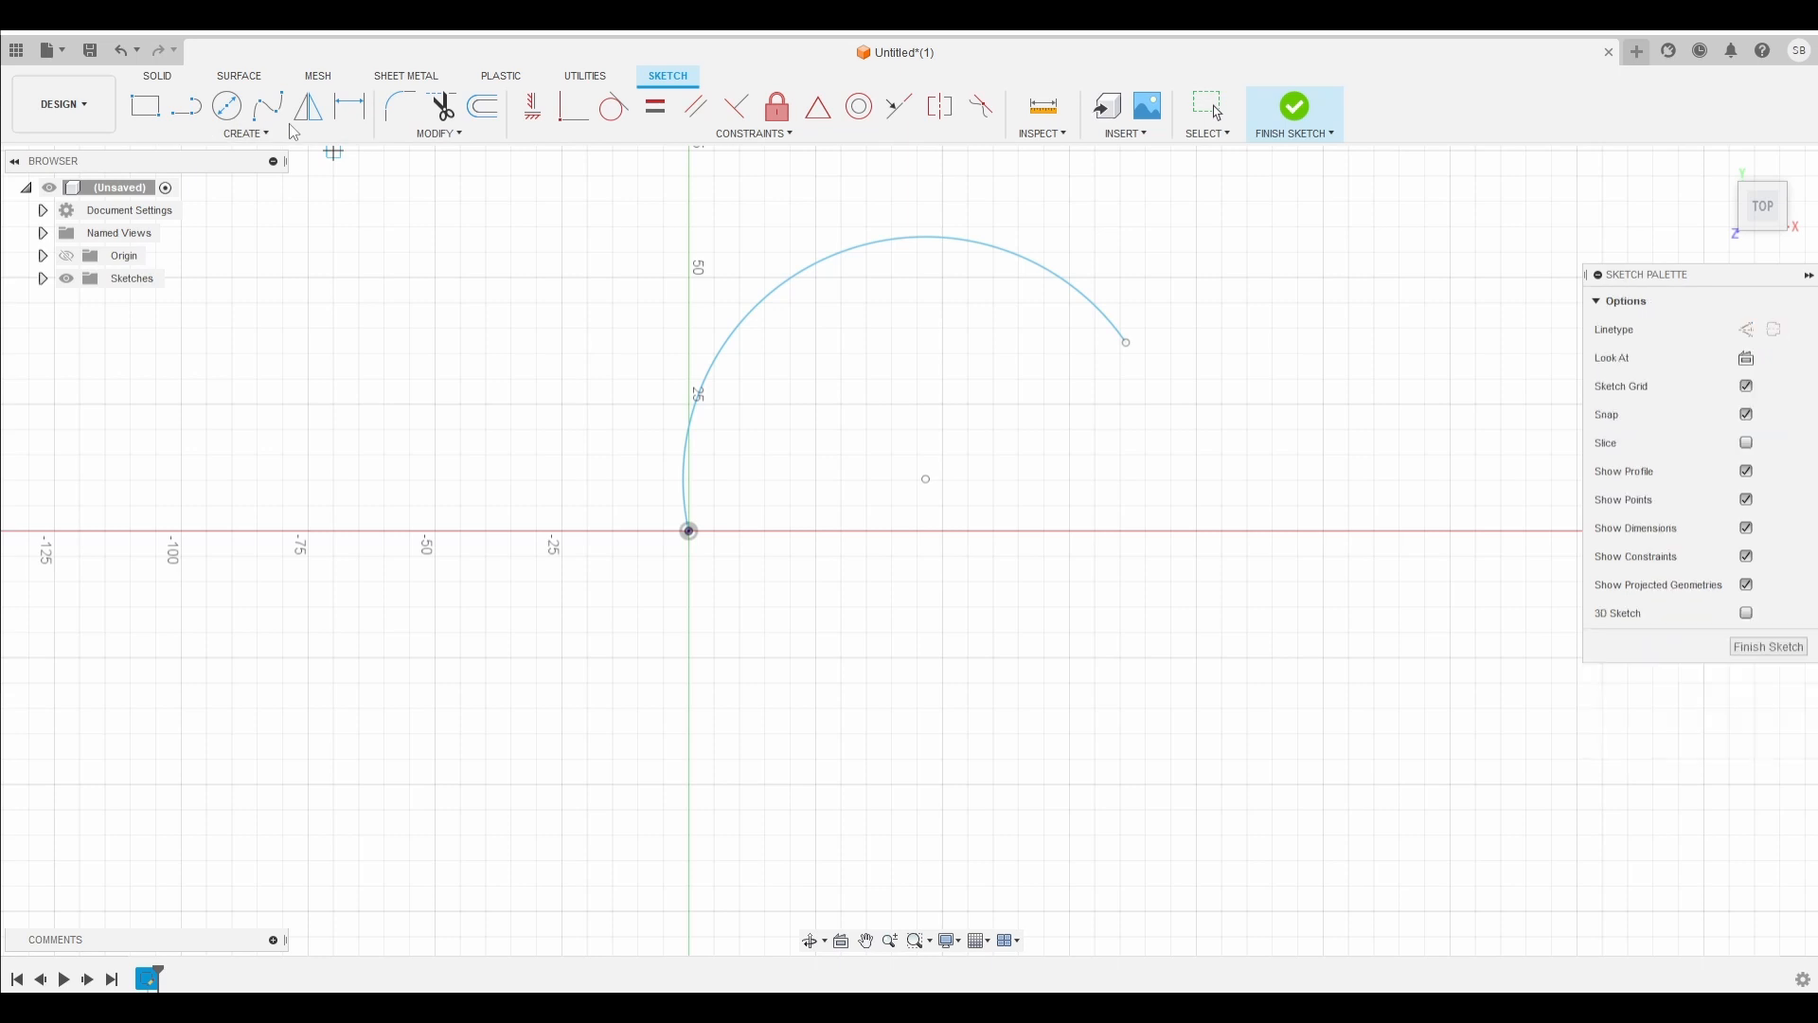
Step: Sketch a center point arc around the origin with a radius of about 125 mm, sweeping a full turn from the horizontal axis
{"action": "left_click", "coordinate": [274, 138]}
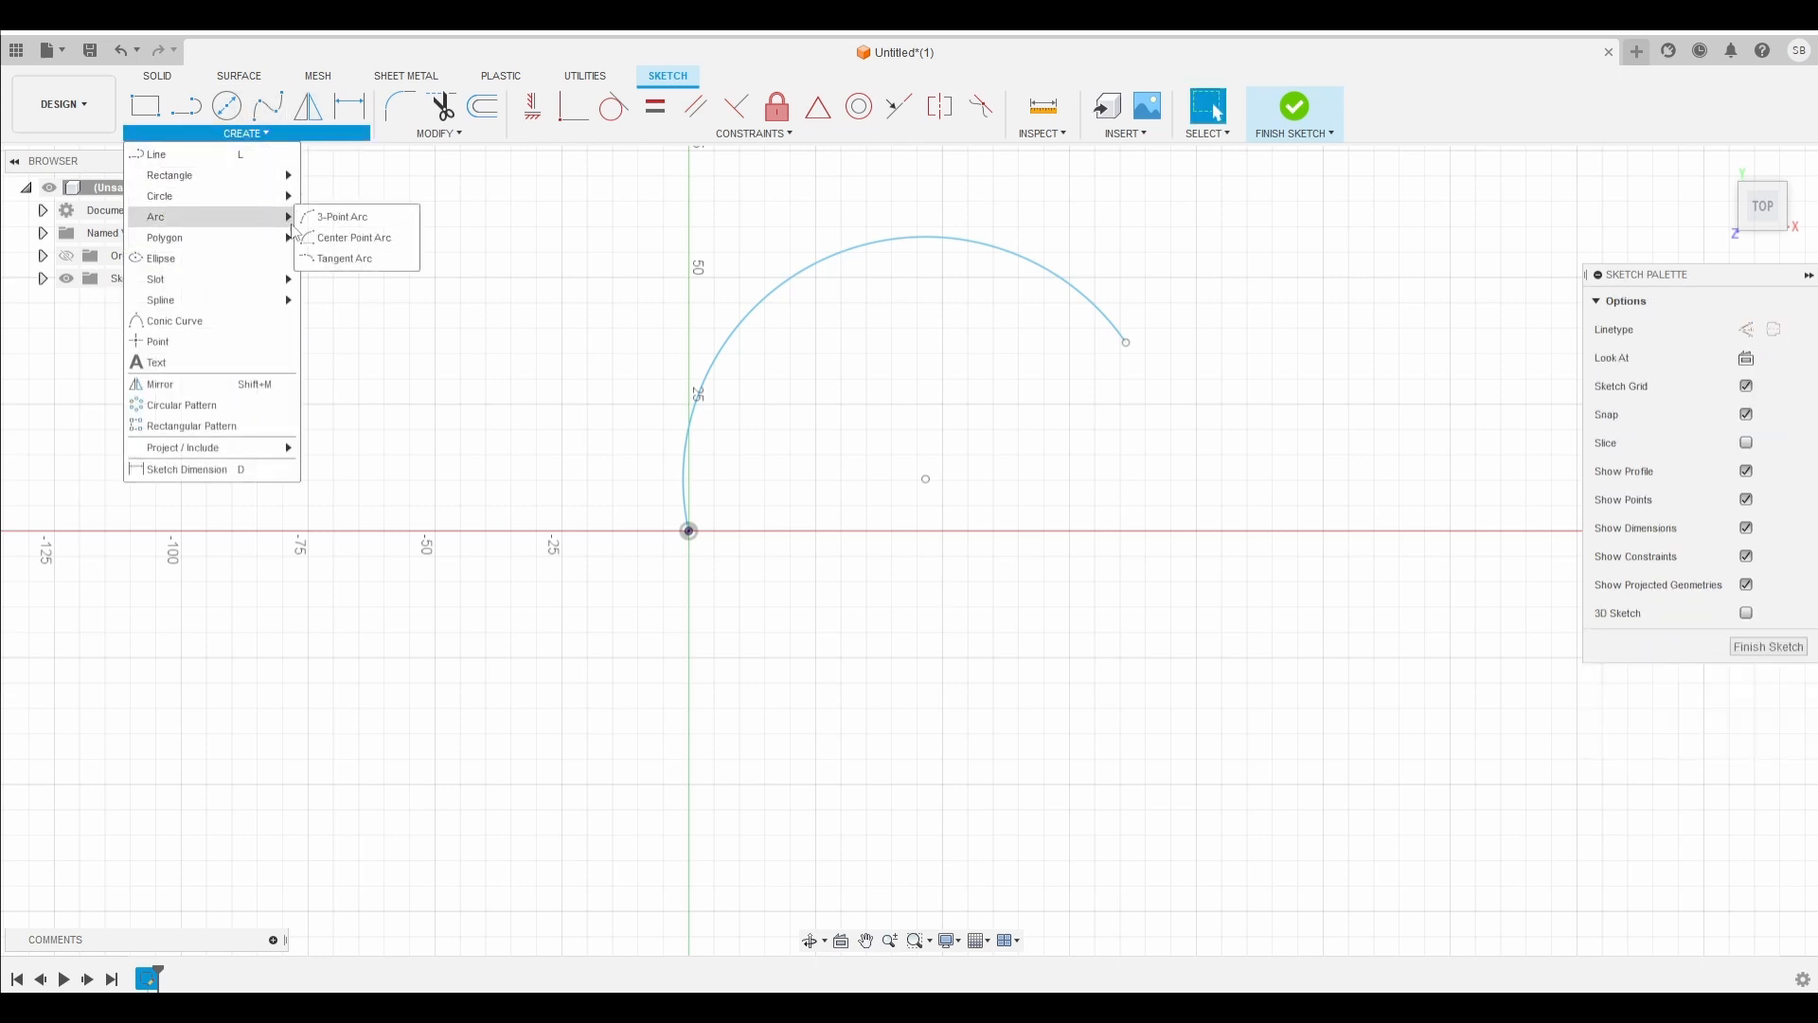
{"action": "left_click", "coordinate": [323, 238]}
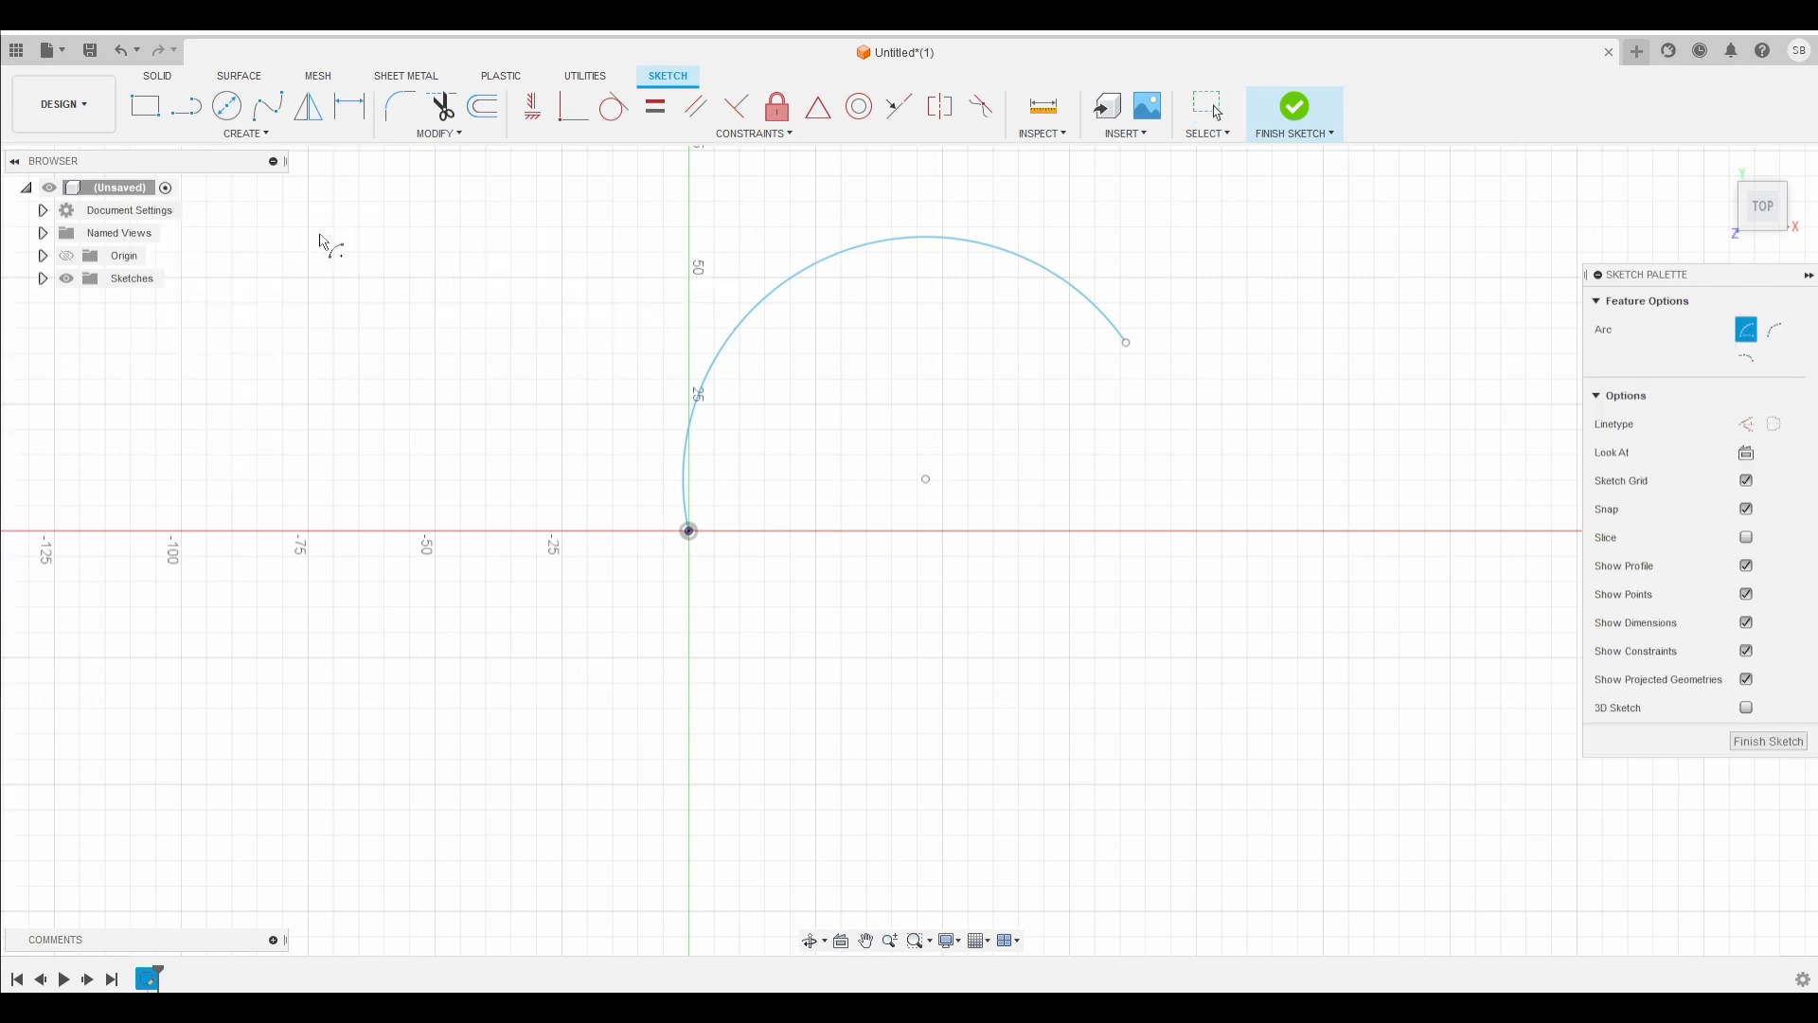
{"action": "left_click", "coordinate": [689, 531]}
{"action": "left_click", "coordinate": [54, 531]}
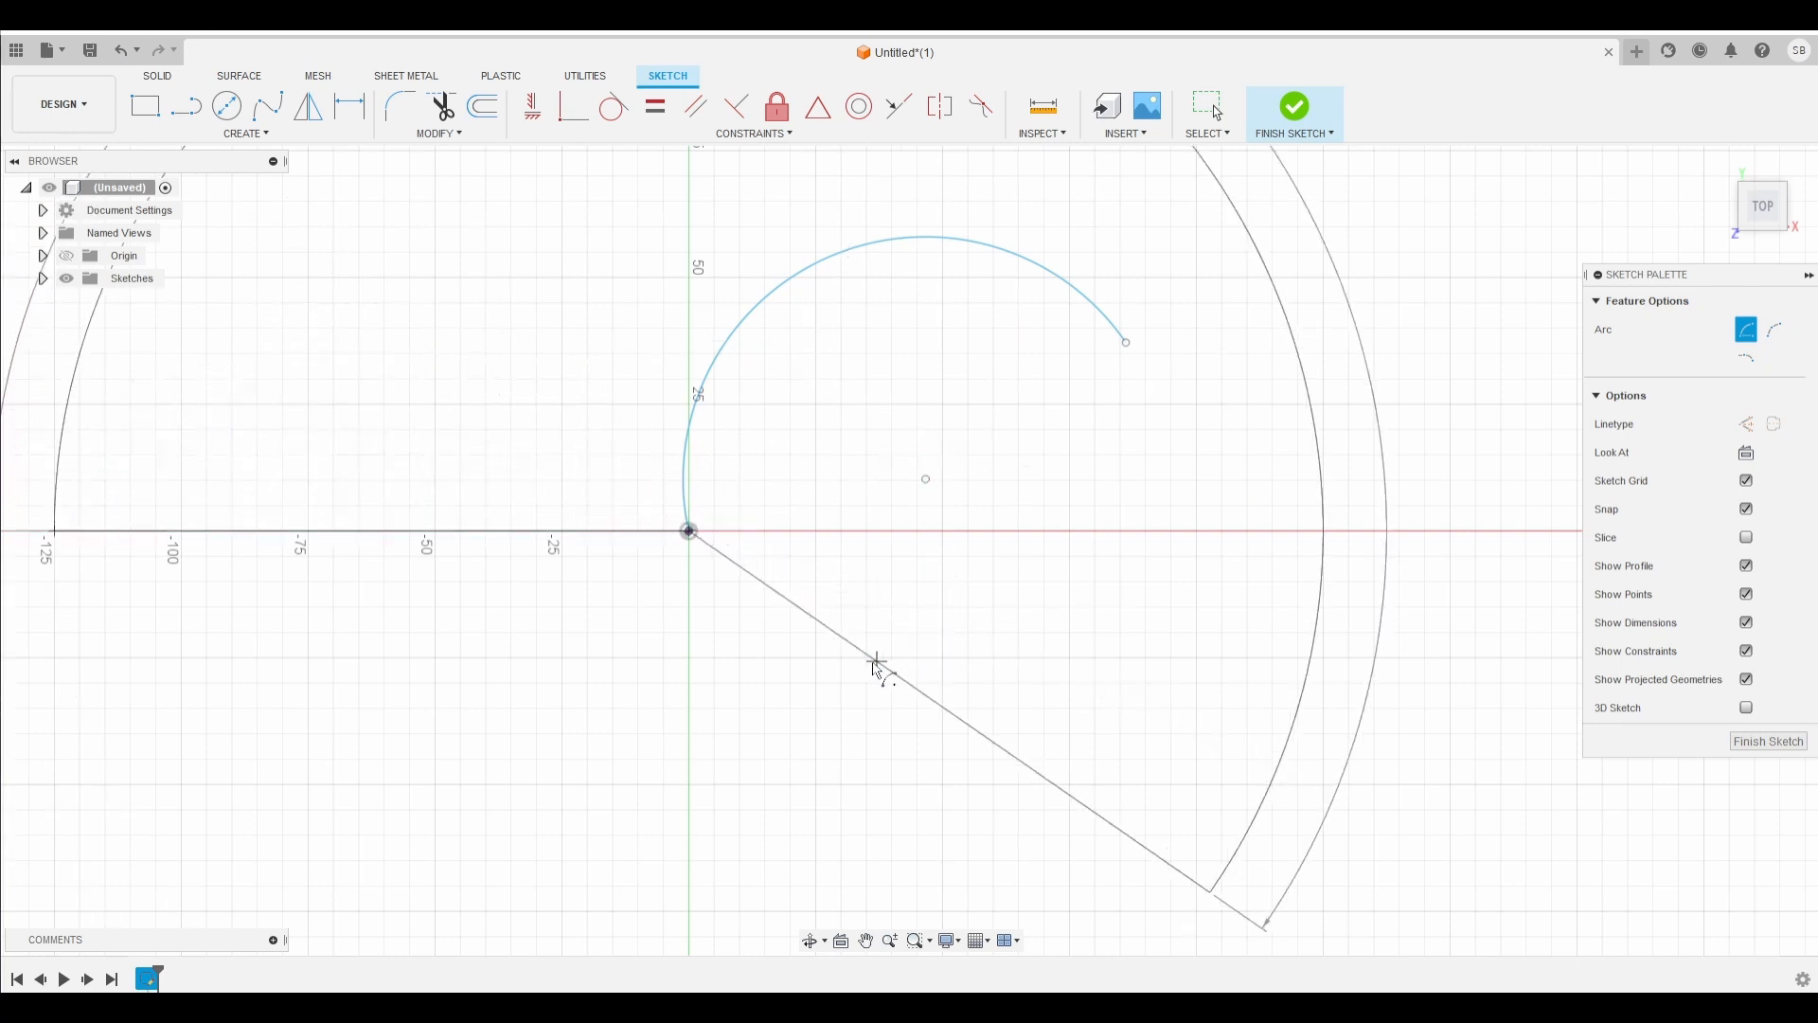
{"action": "left_click", "coordinate": [495, 531]}
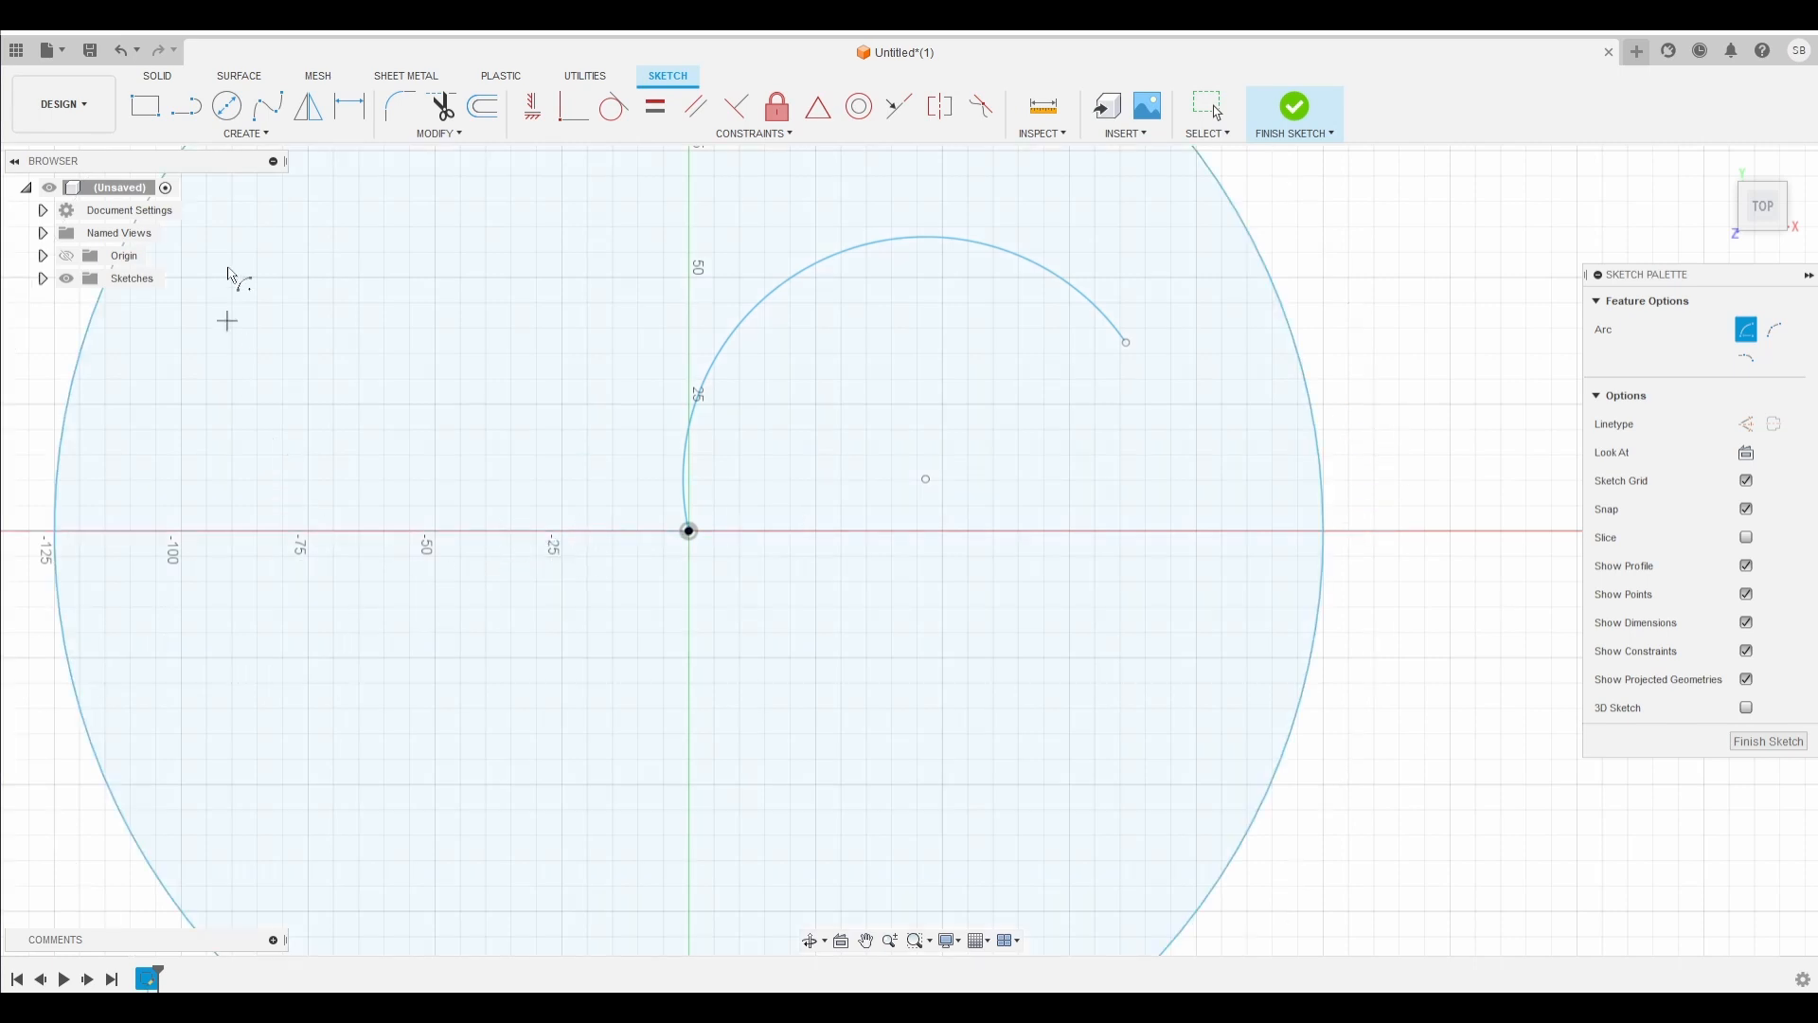
{"action": "left_click", "coordinate": [243, 138]}
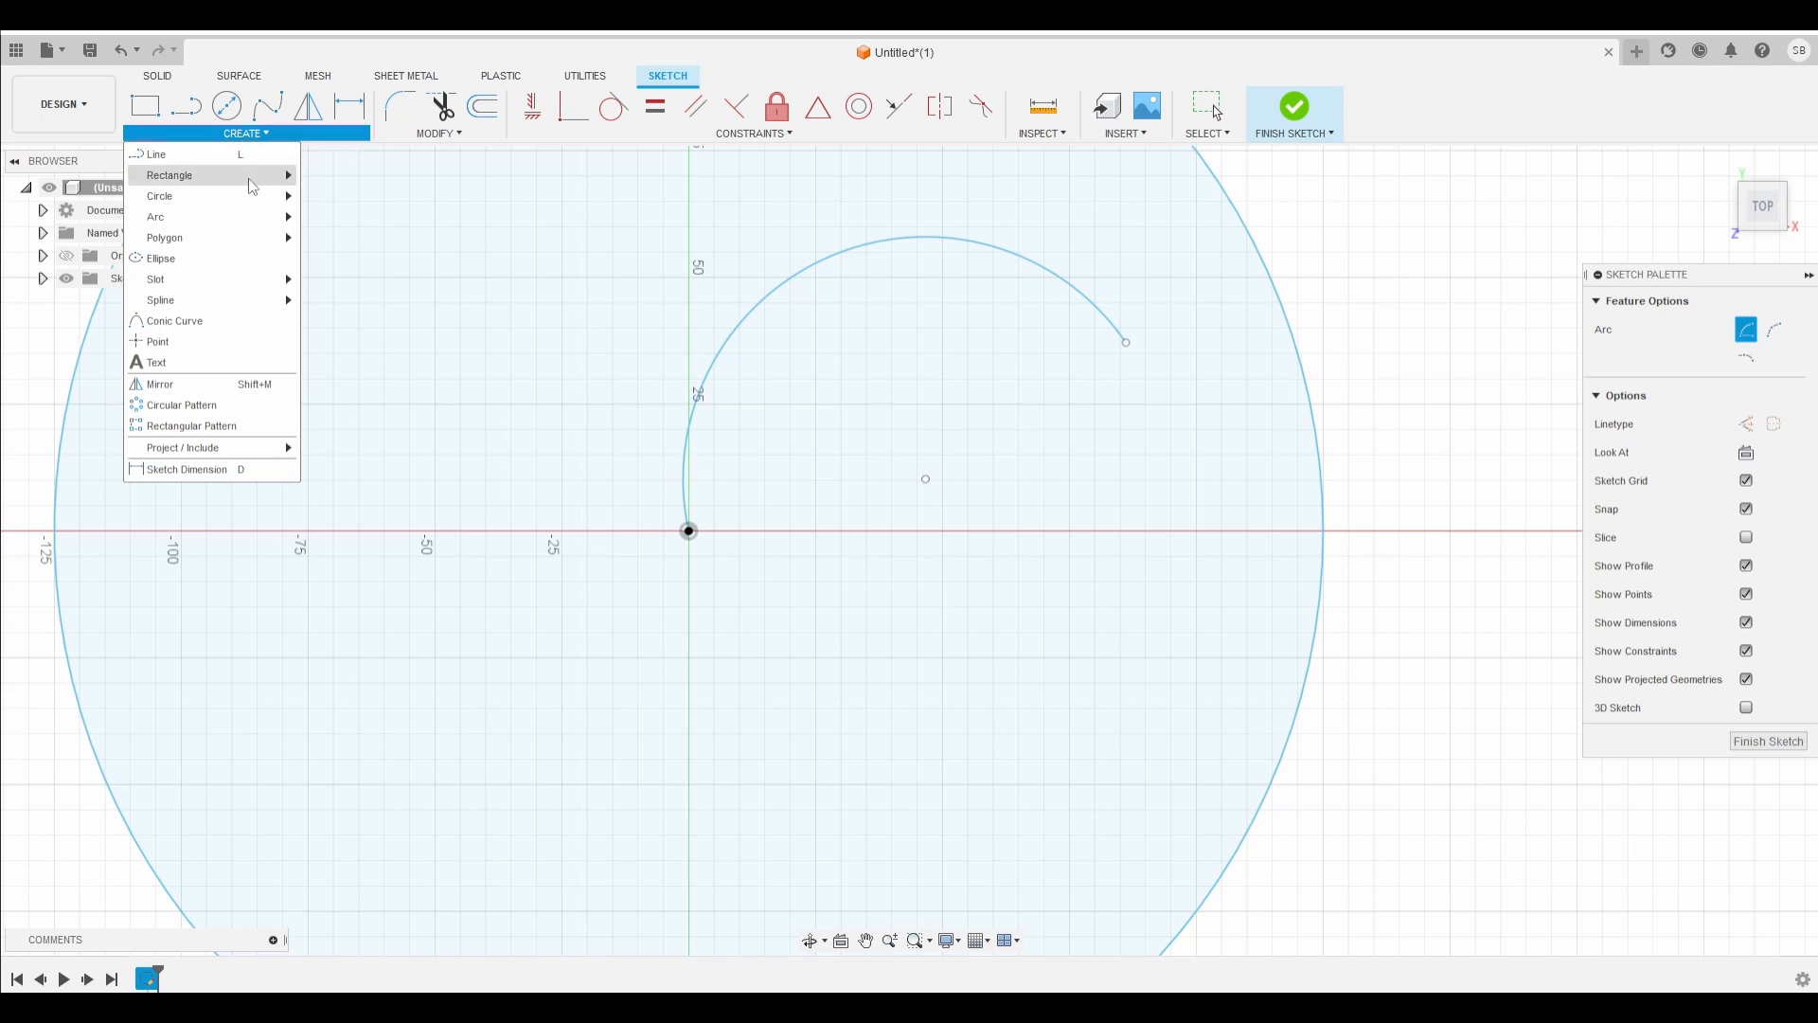
{"action": "mouse_move", "coordinate": [268, 217]}
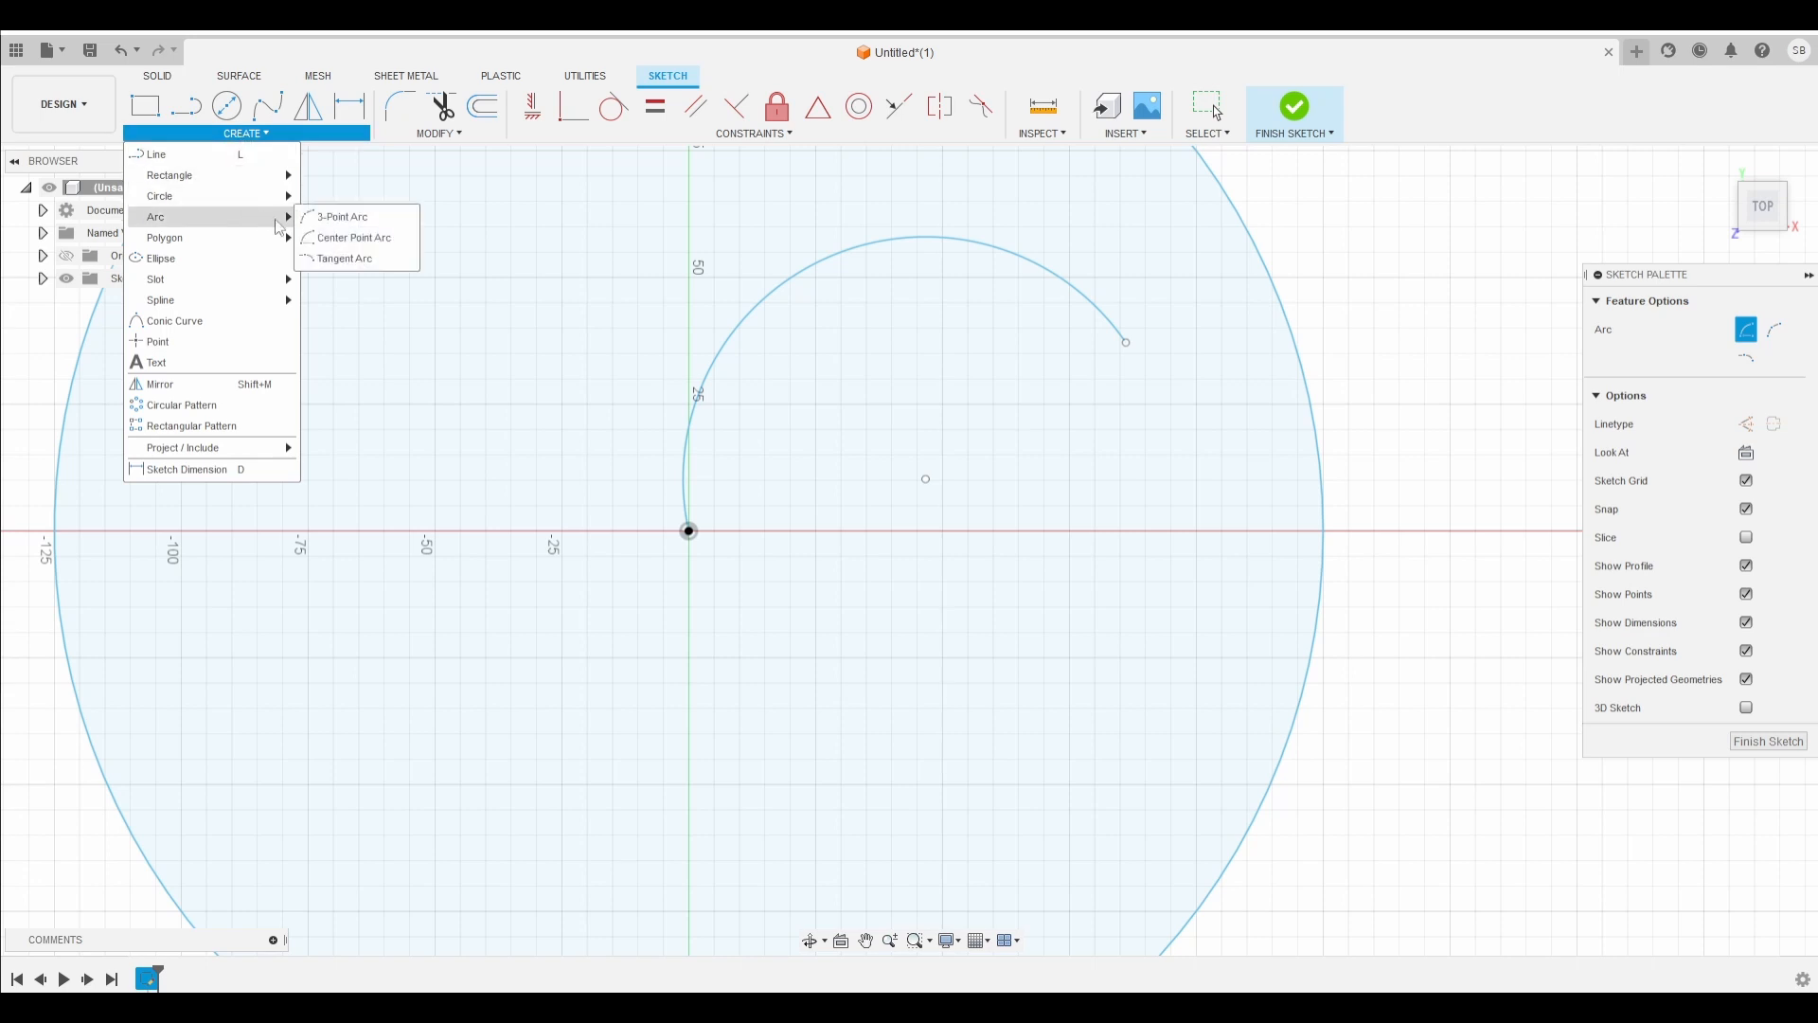
{"action": "left_click", "coordinate": [360, 269]}
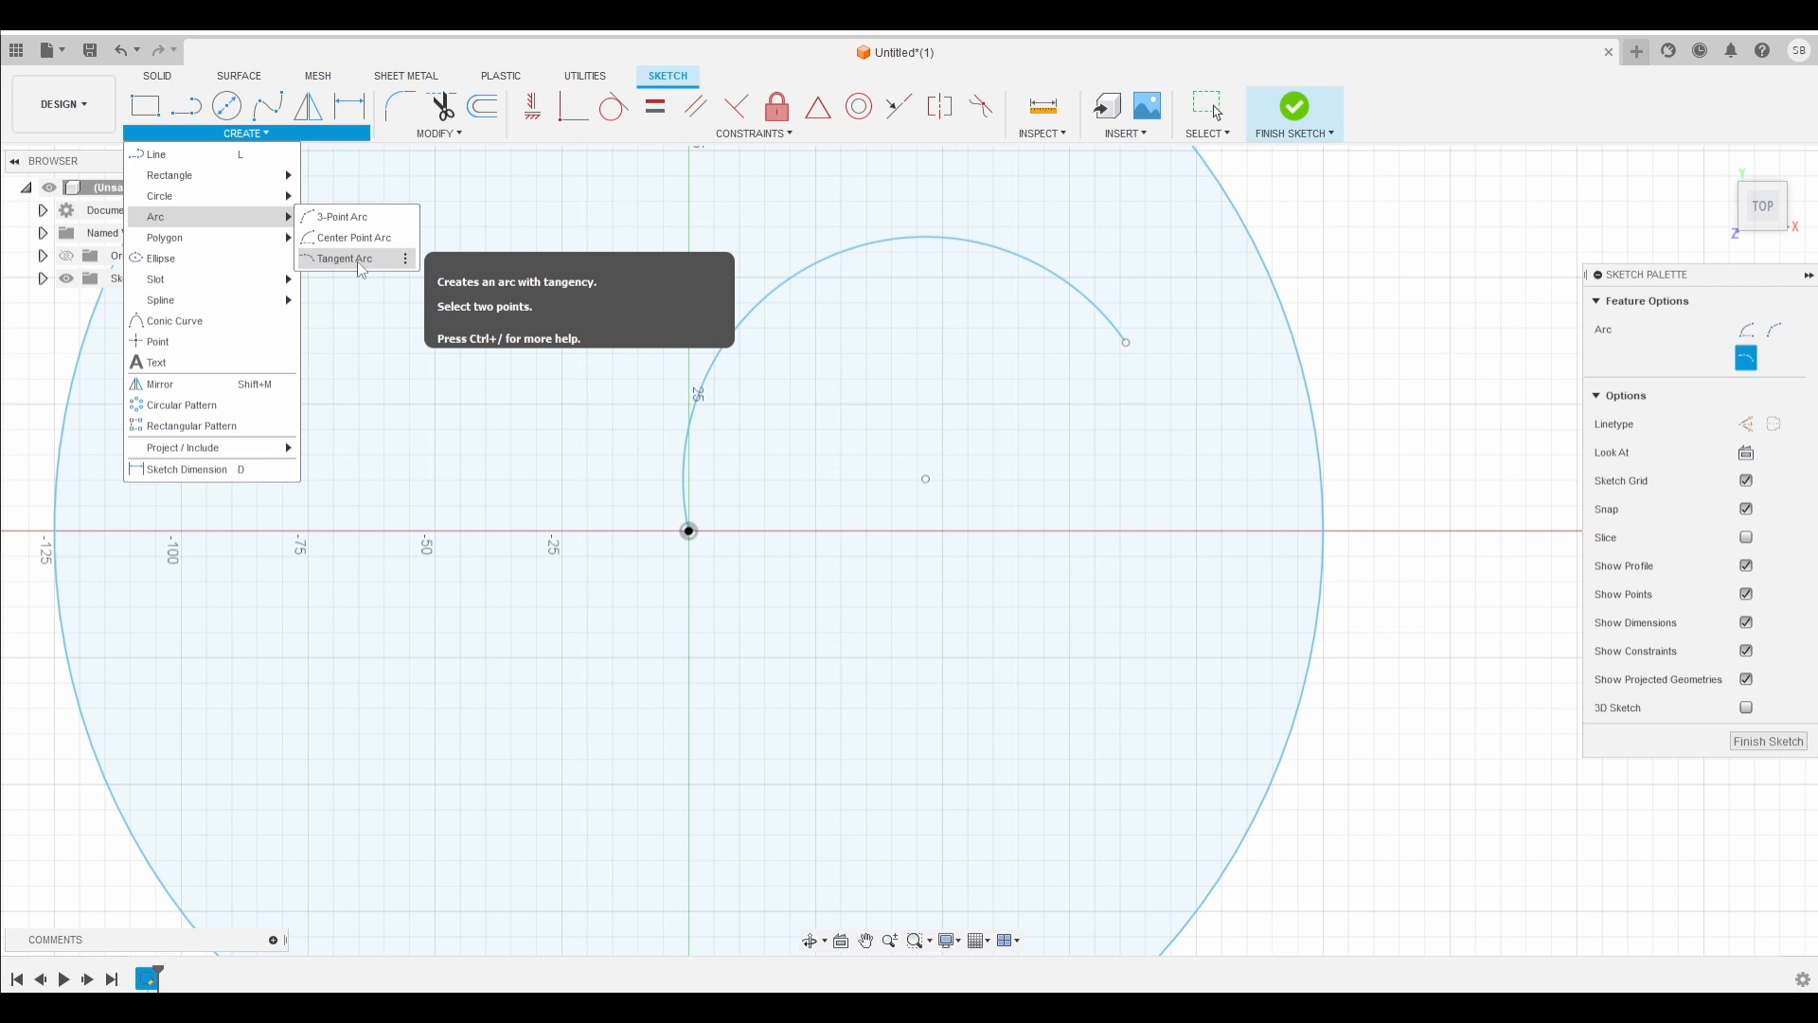
Step: Sketch a circumscribed polygon with 8 sides, centred on the origin, reaching about 50 mm up the vertical axis to an edge midpoint
{"action": "mouse_move", "coordinate": [216, 242]}
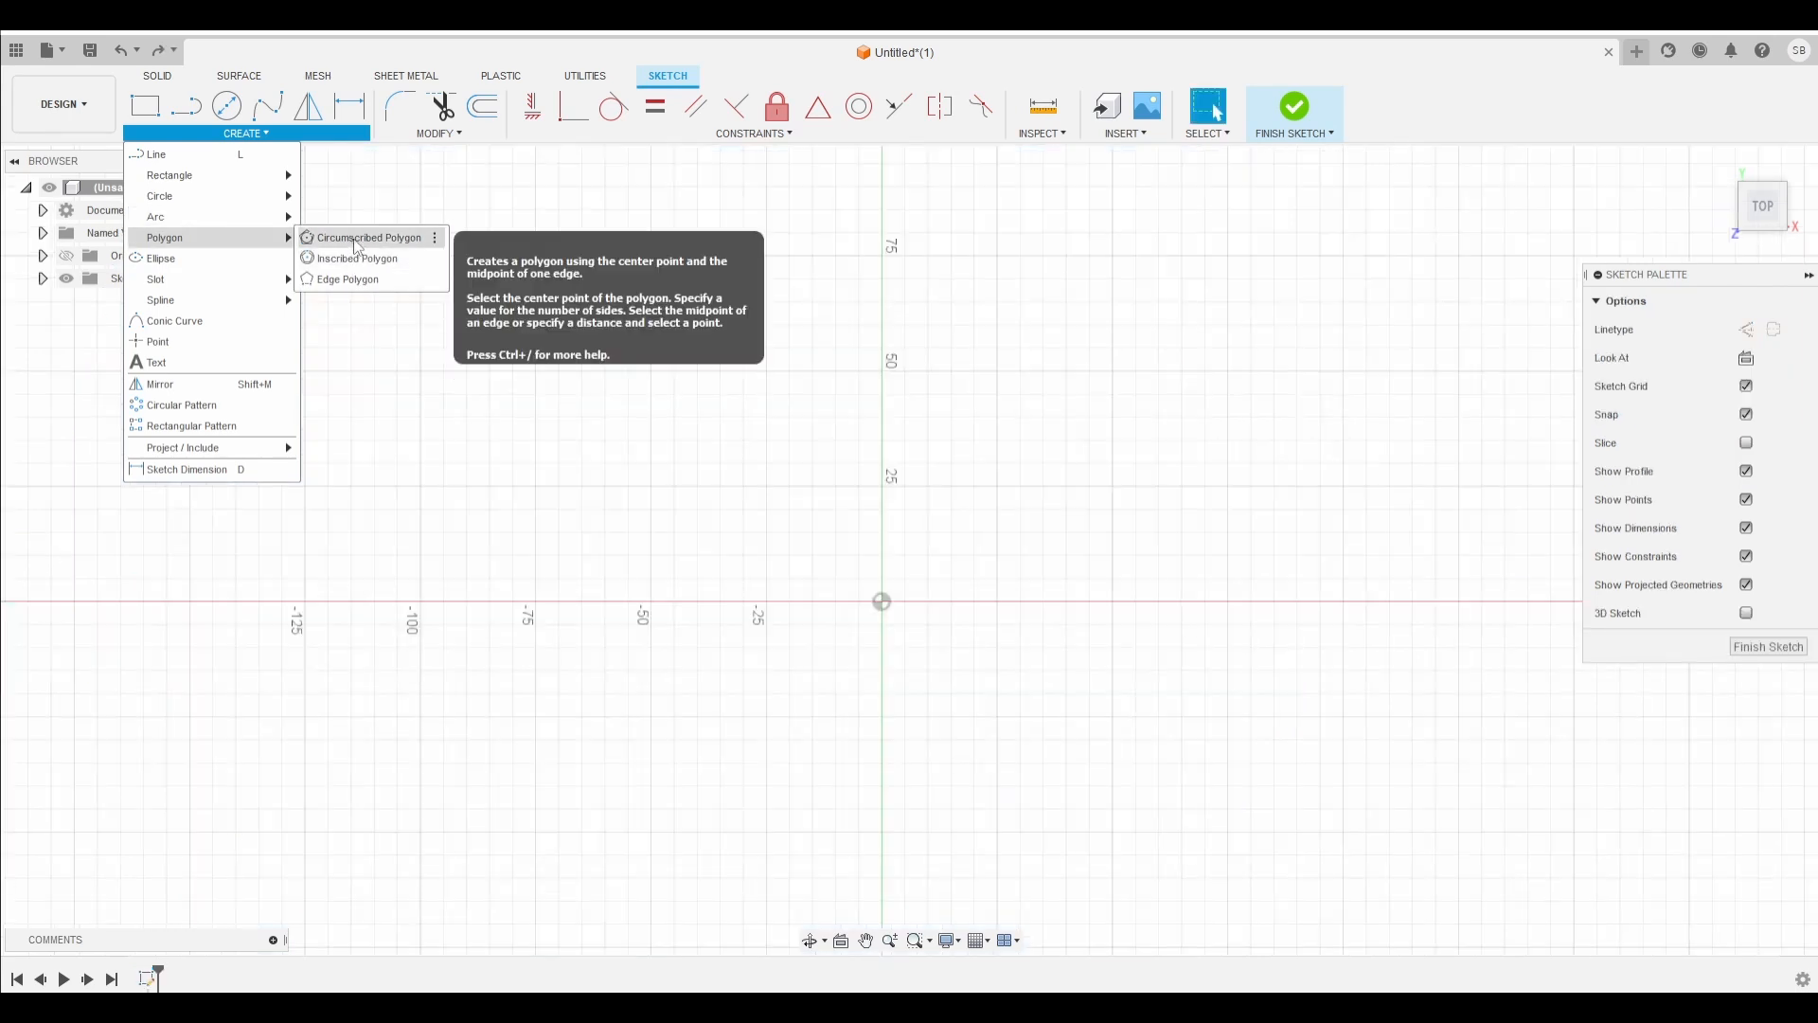
{"action": "left_click", "coordinate": [360, 238]}
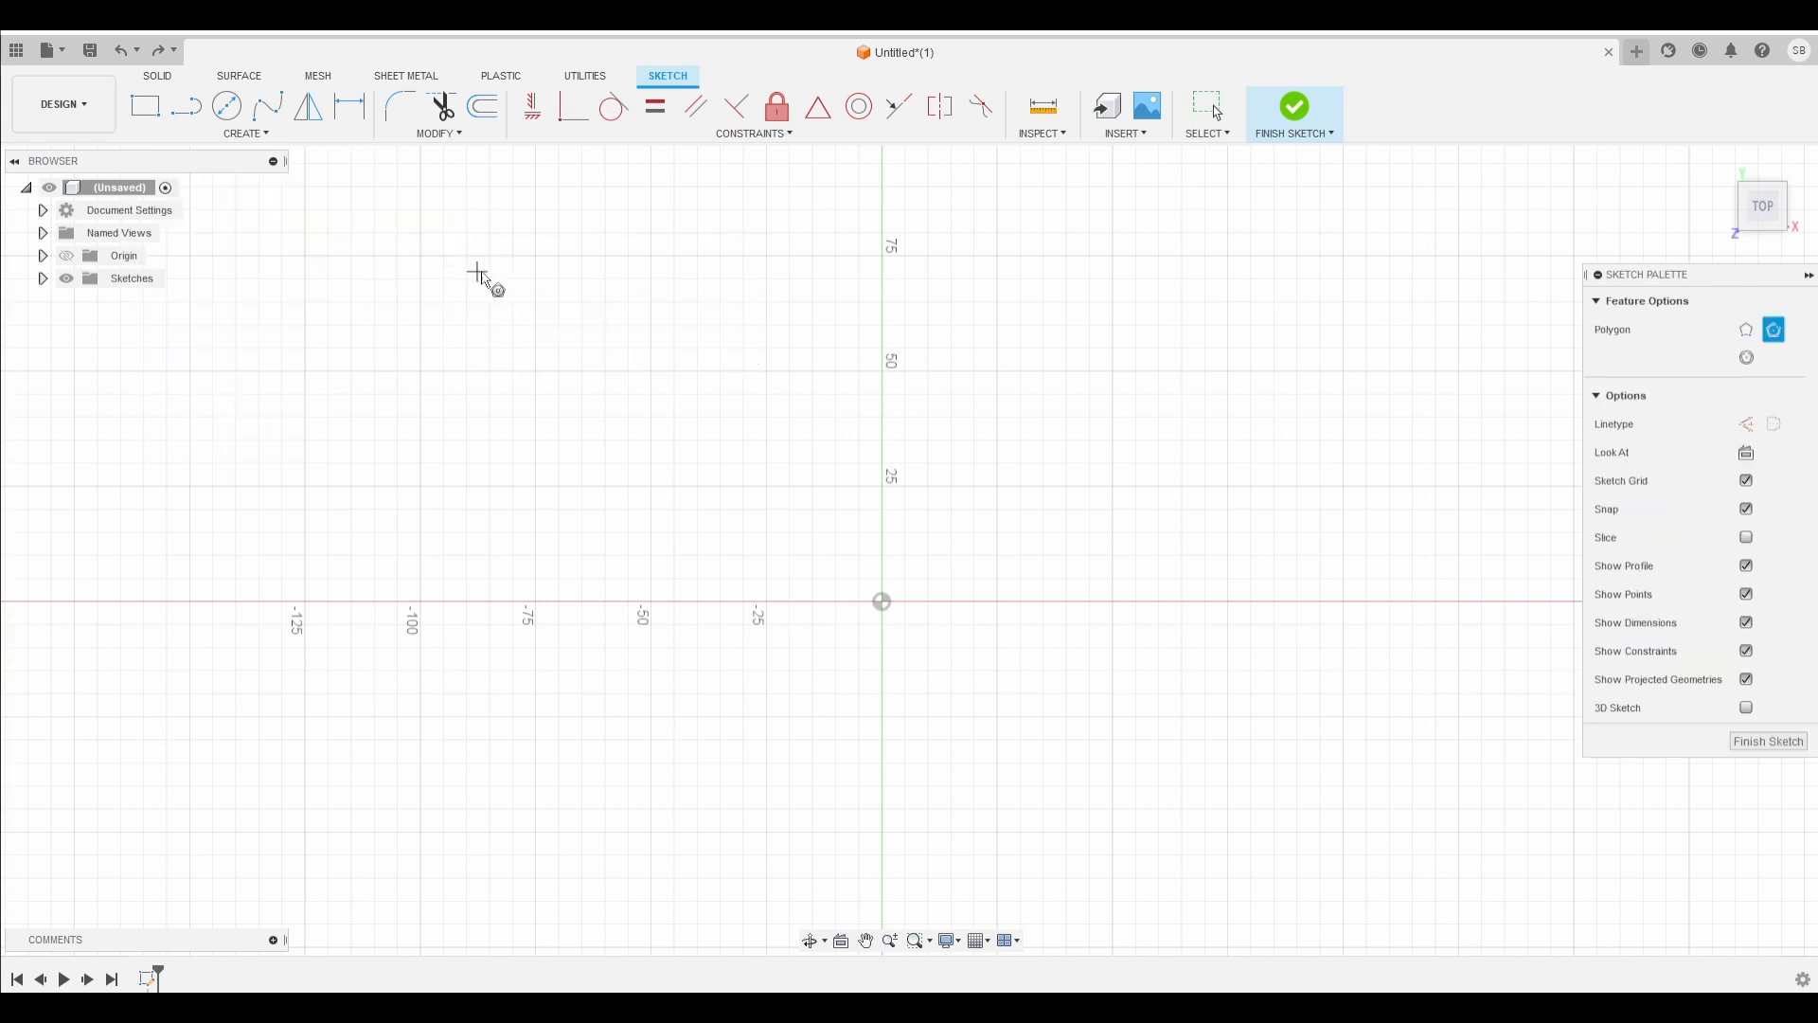
{"action": "left_click", "coordinate": [882, 601]}
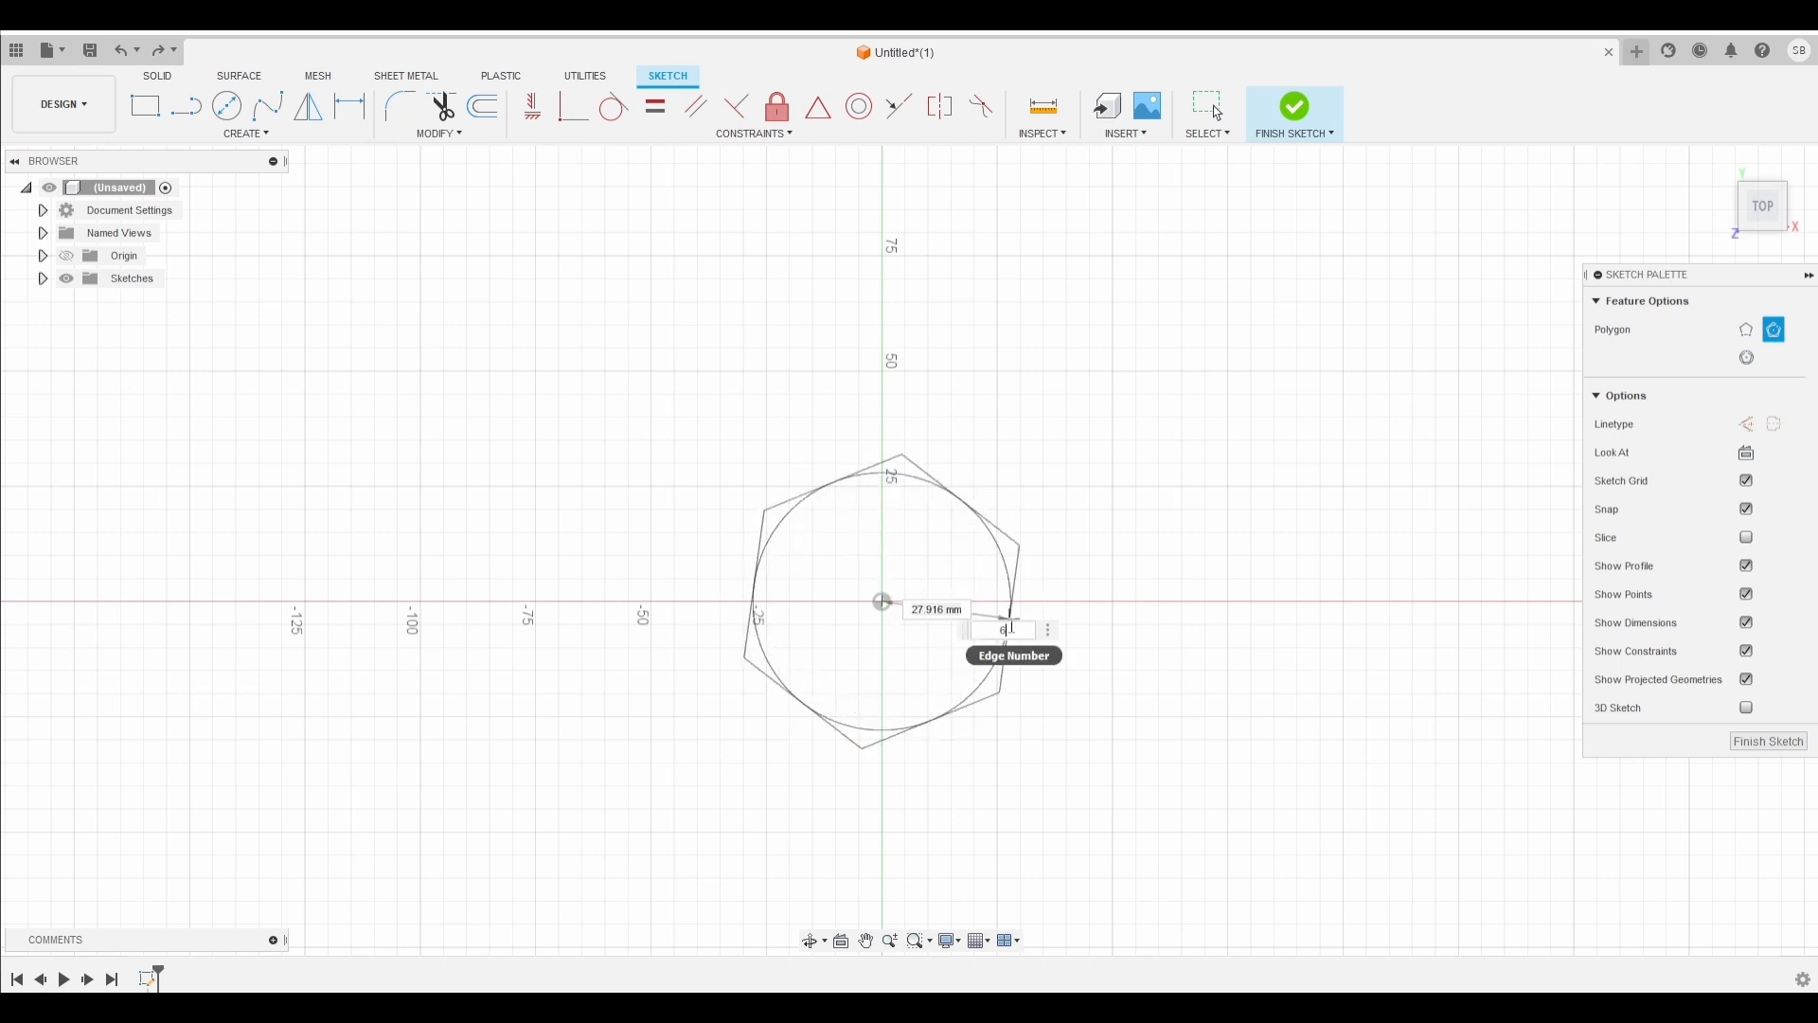
{"action": "key", "text": "Tab"}
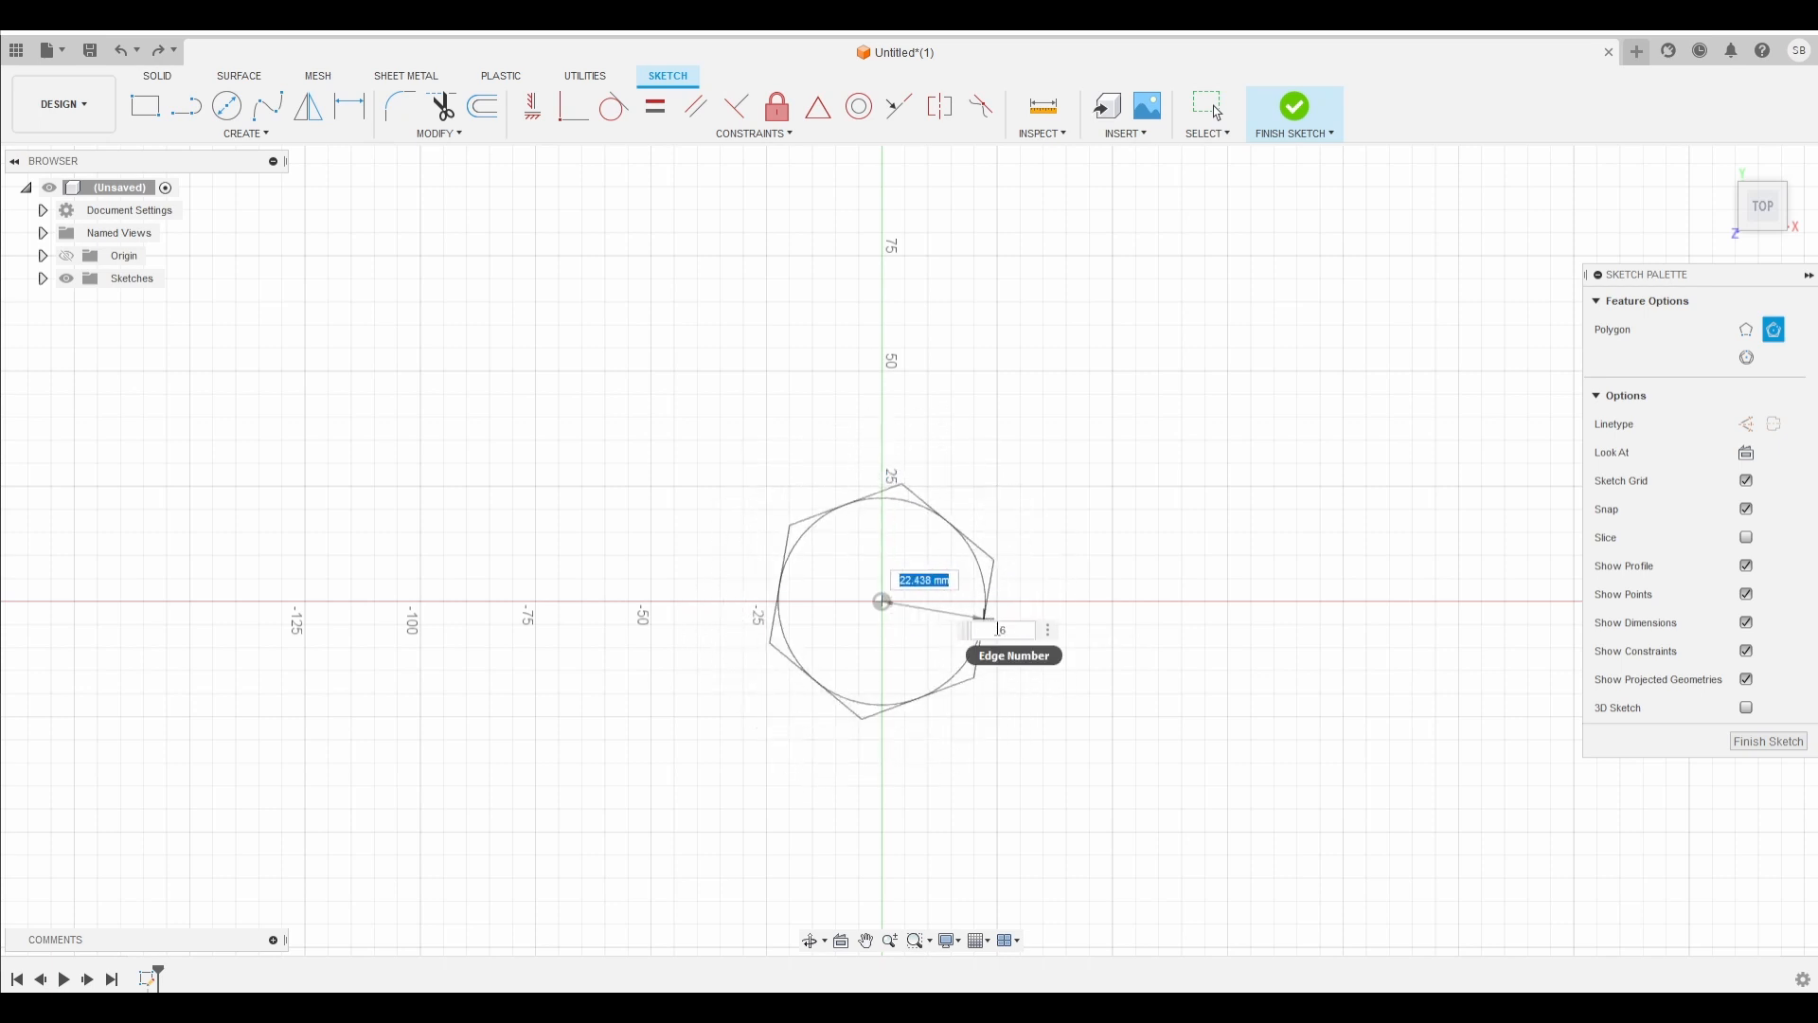
{"action": "key", "text": "Tab"}
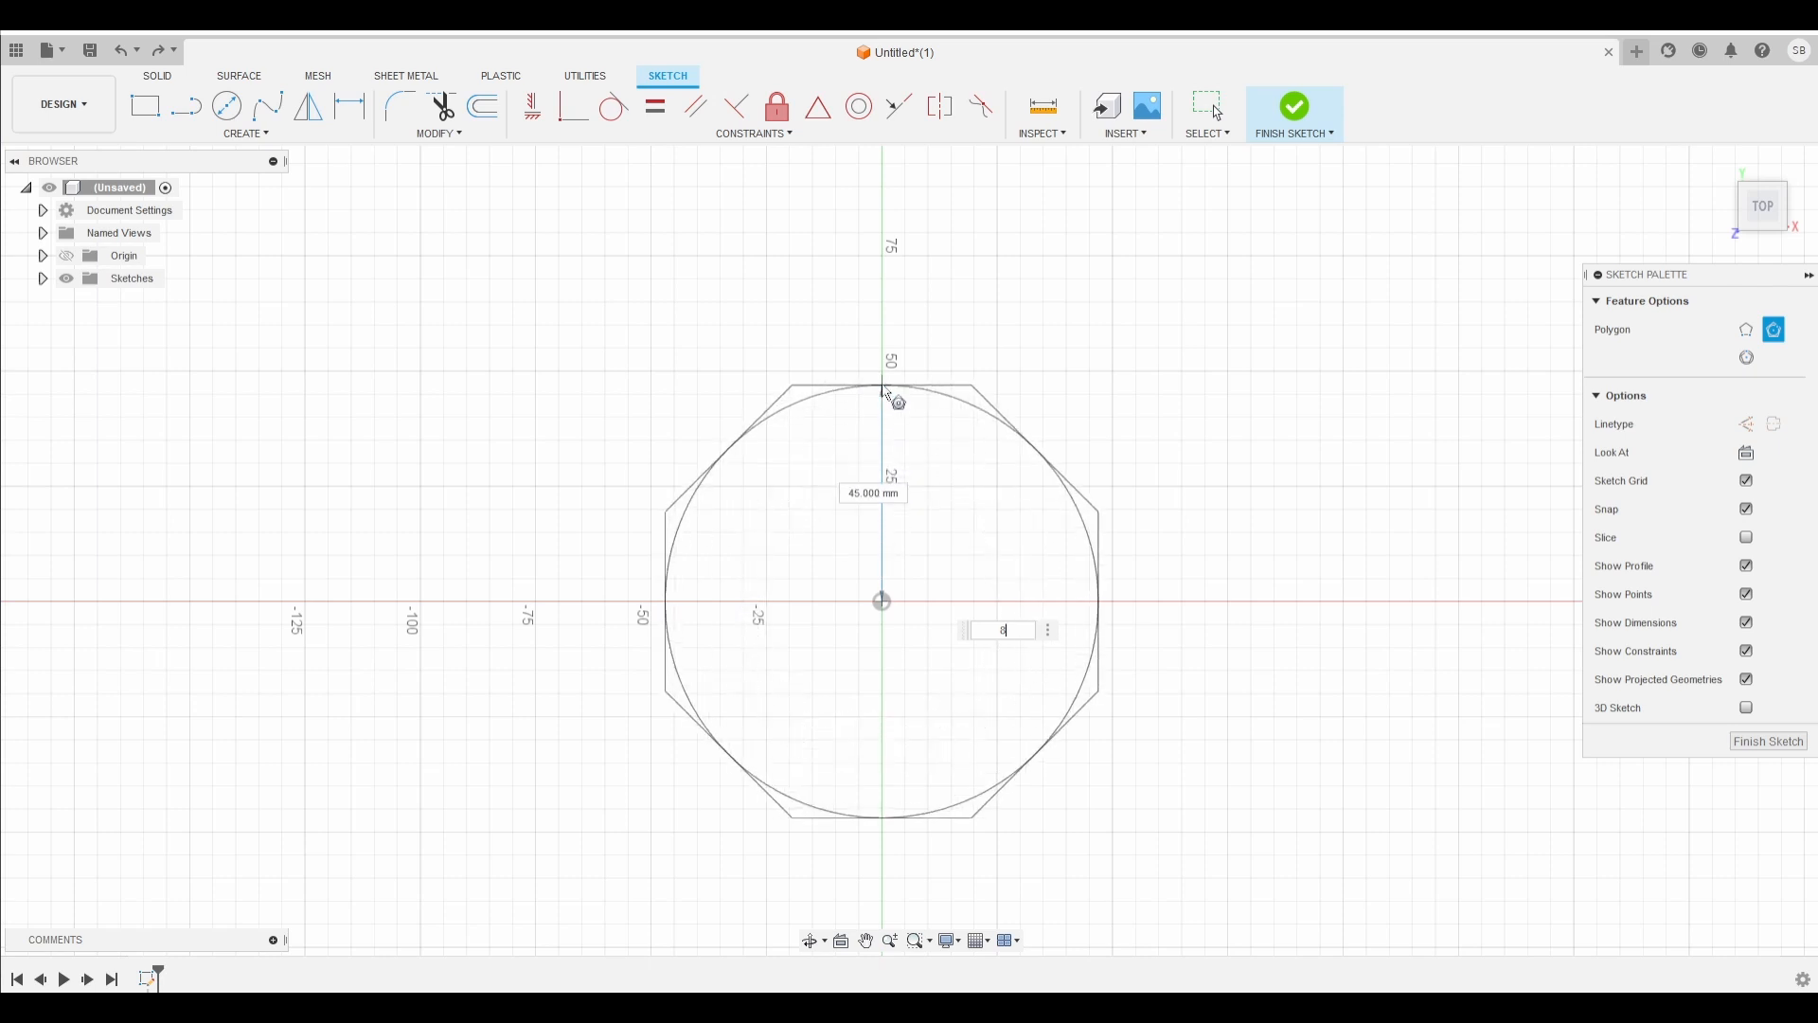
{"action": "left_click", "coordinate": [884, 371]}
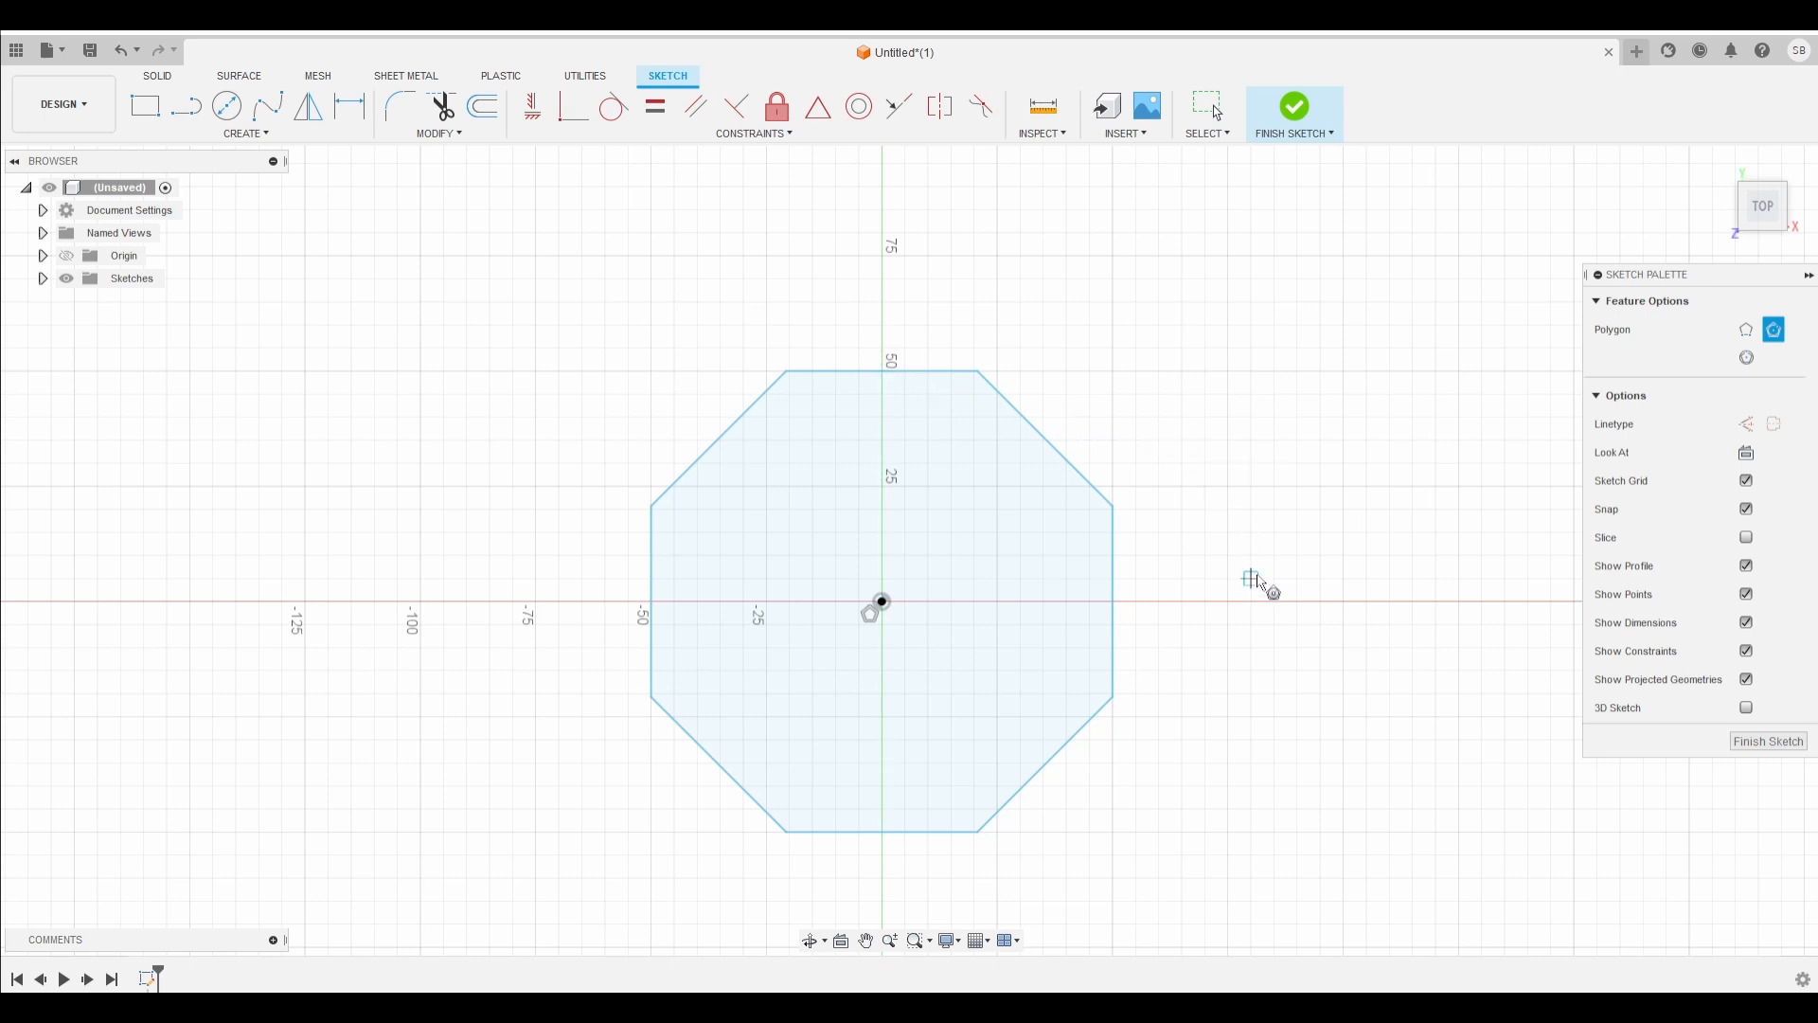
Step: Sketch a 6-sided inscribed polygon with a 50 mm radius, centred on the horizontal axis about 125 mm right of the origin
{"action": "mouse_move", "coordinate": [1259, 584]}
{"action": "middle_mouse_down"}
{"action": "mouse_move", "coordinate": [997, 567]}
{"action": "mouse_move", "coordinate": [944, 592]}
{"action": "middle_mouse_up"}
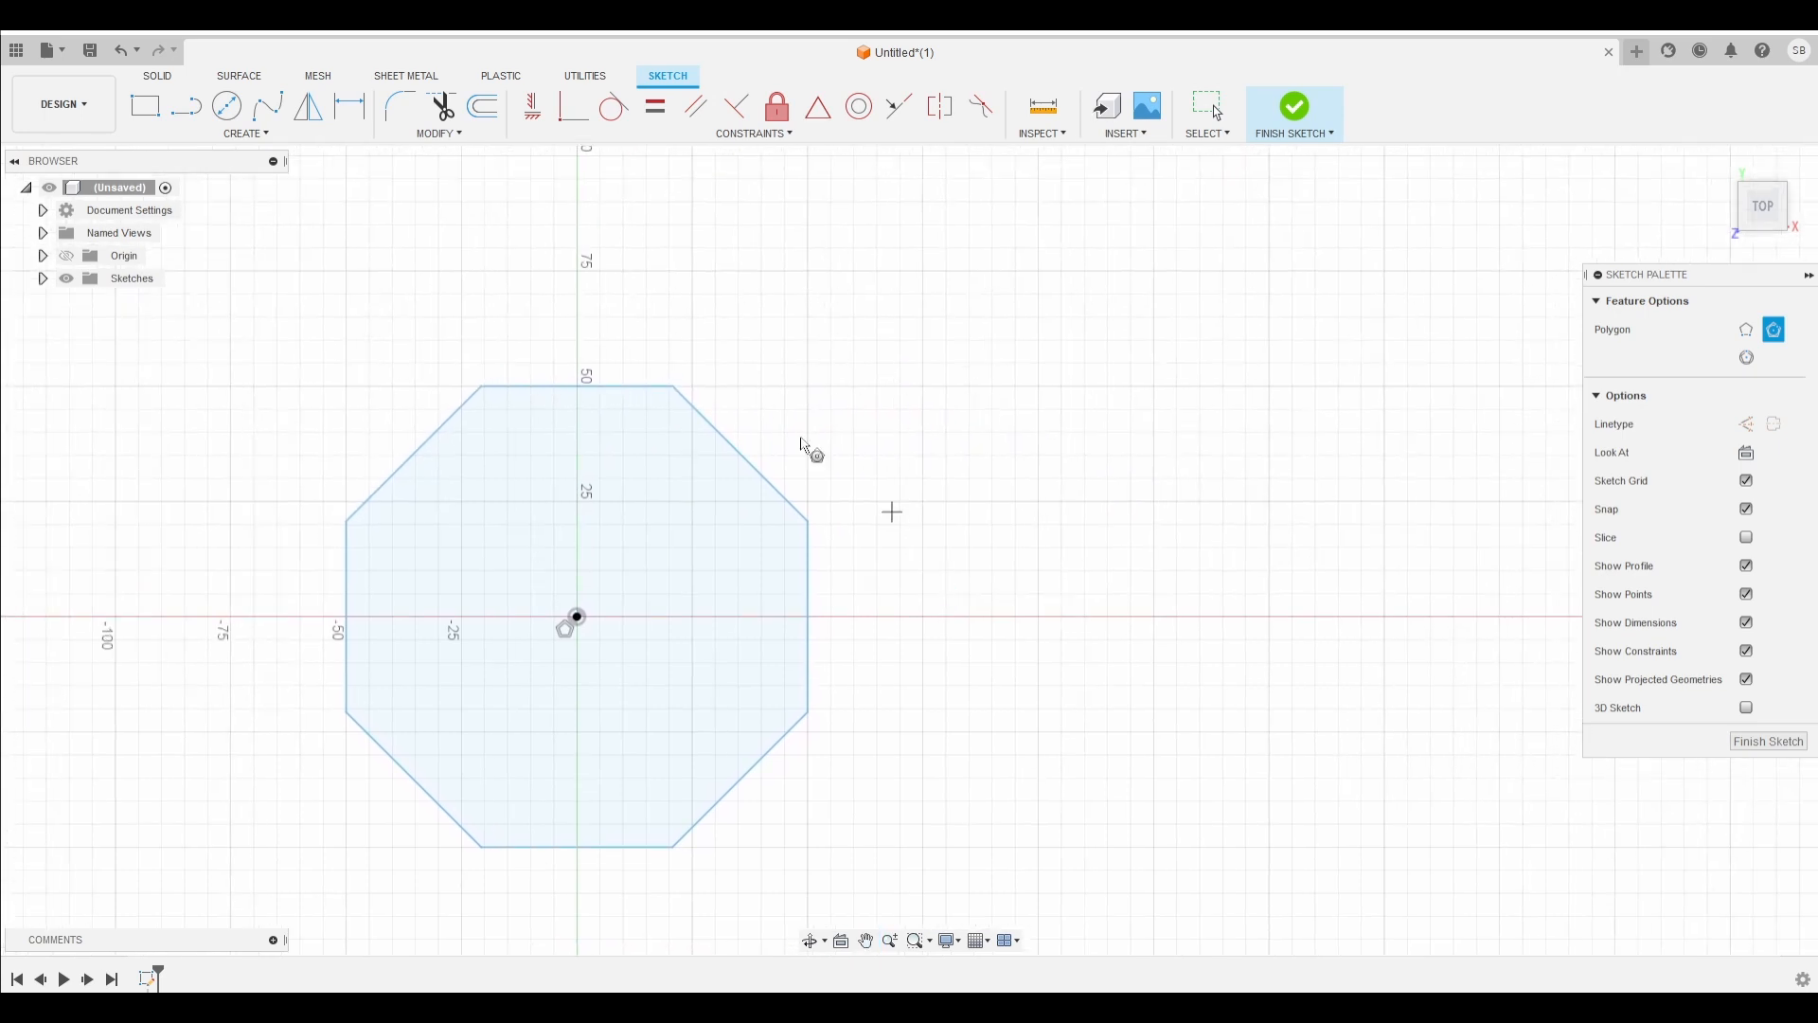
{"action": "left_click", "coordinate": [265, 136]}
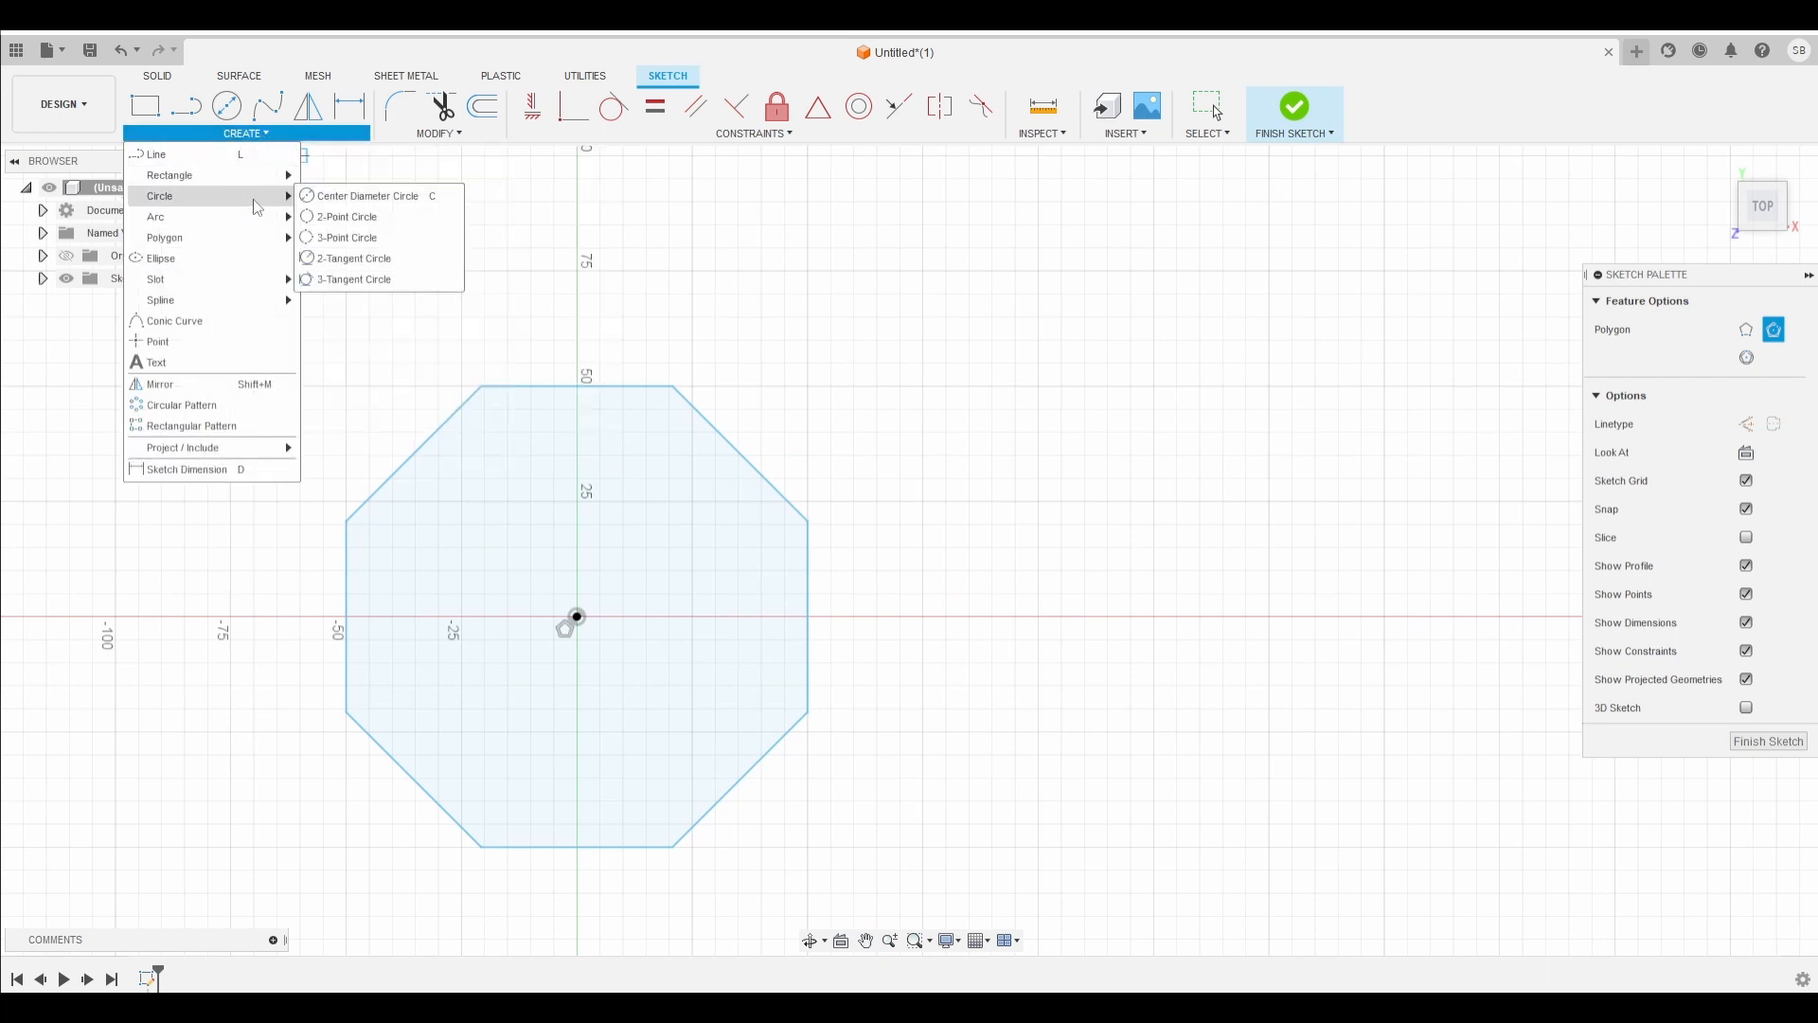
{"action": "mouse_move", "coordinate": [250, 235]}
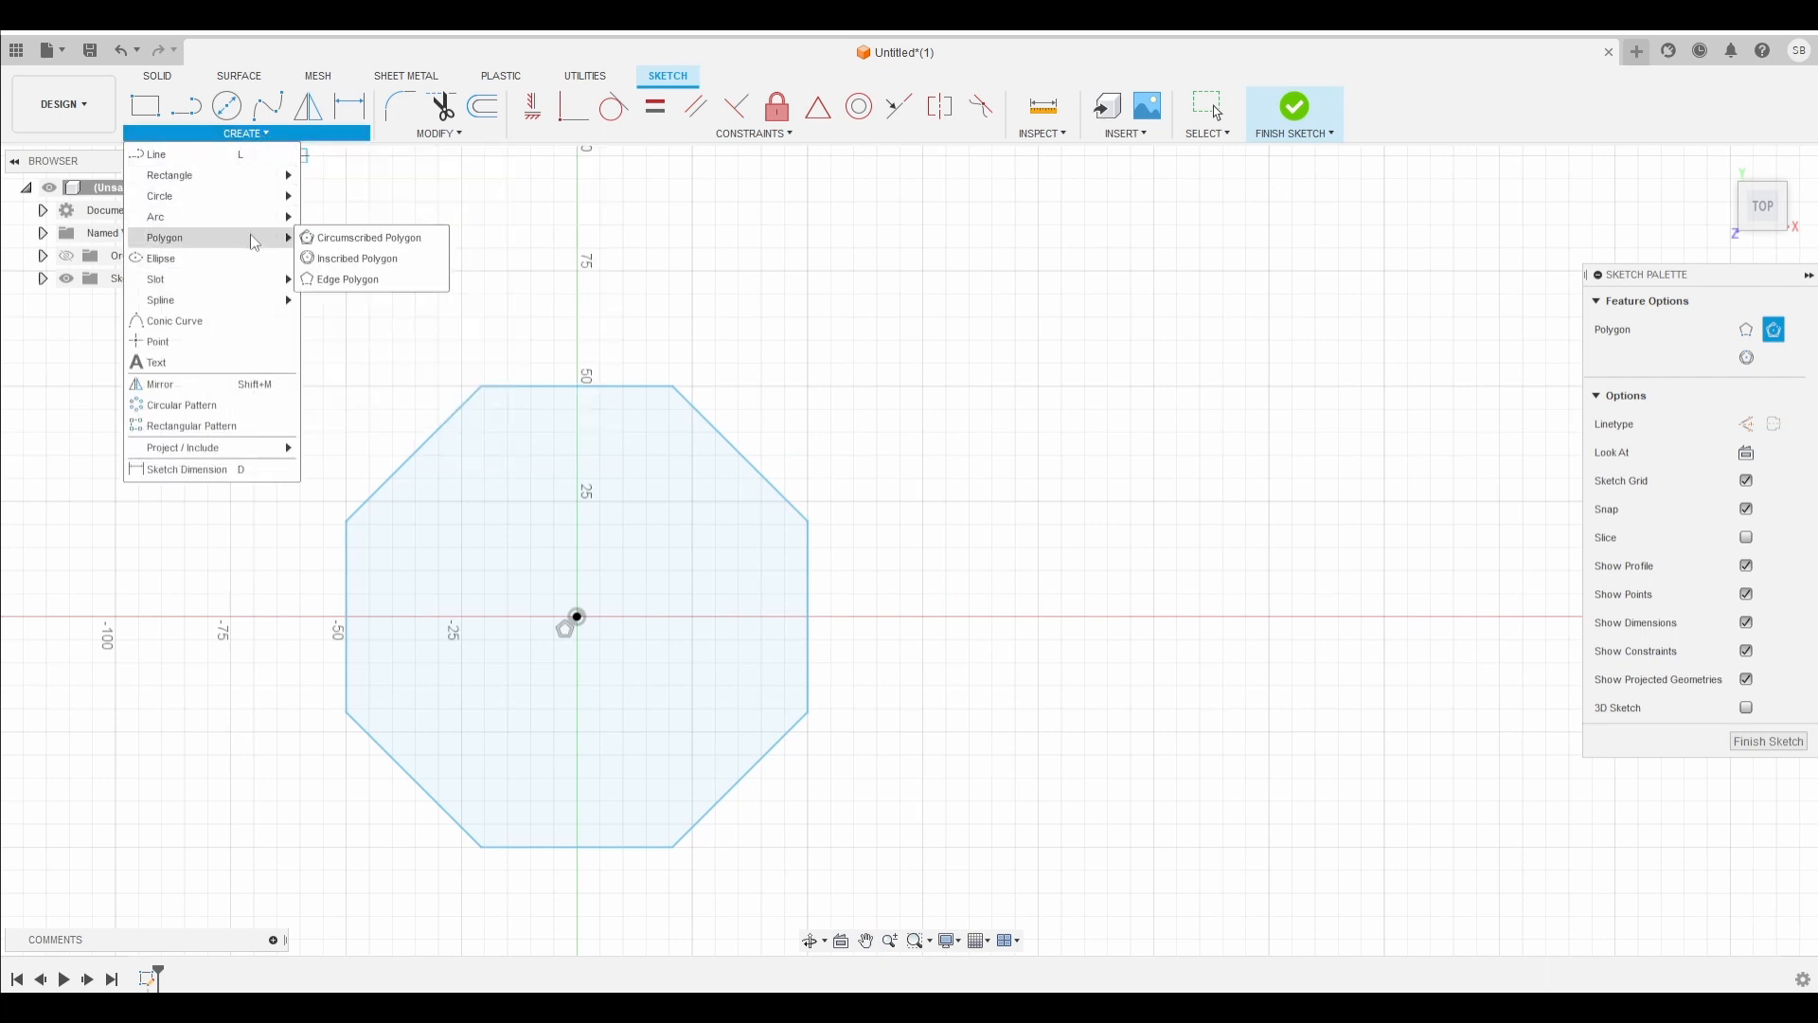
{"action": "left_click", "coordinate": [340, 260]}
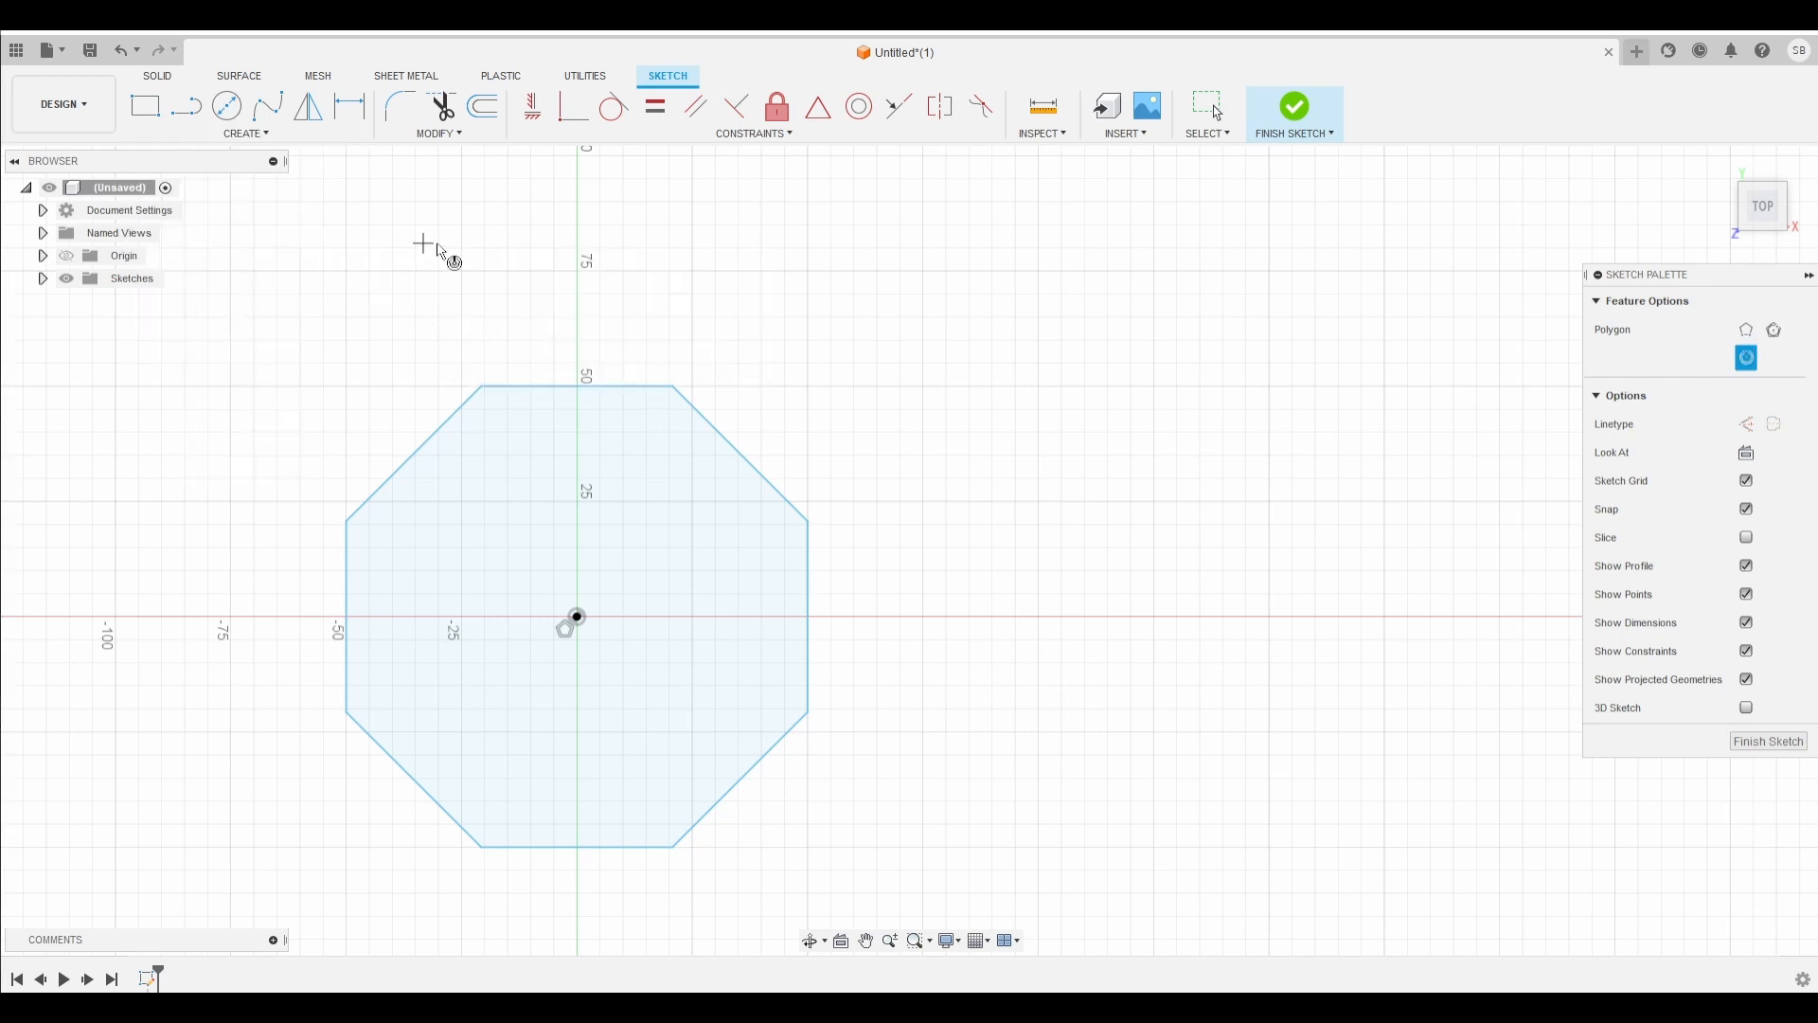
{"action": "left_click", "coordinate": [1154, 616]}
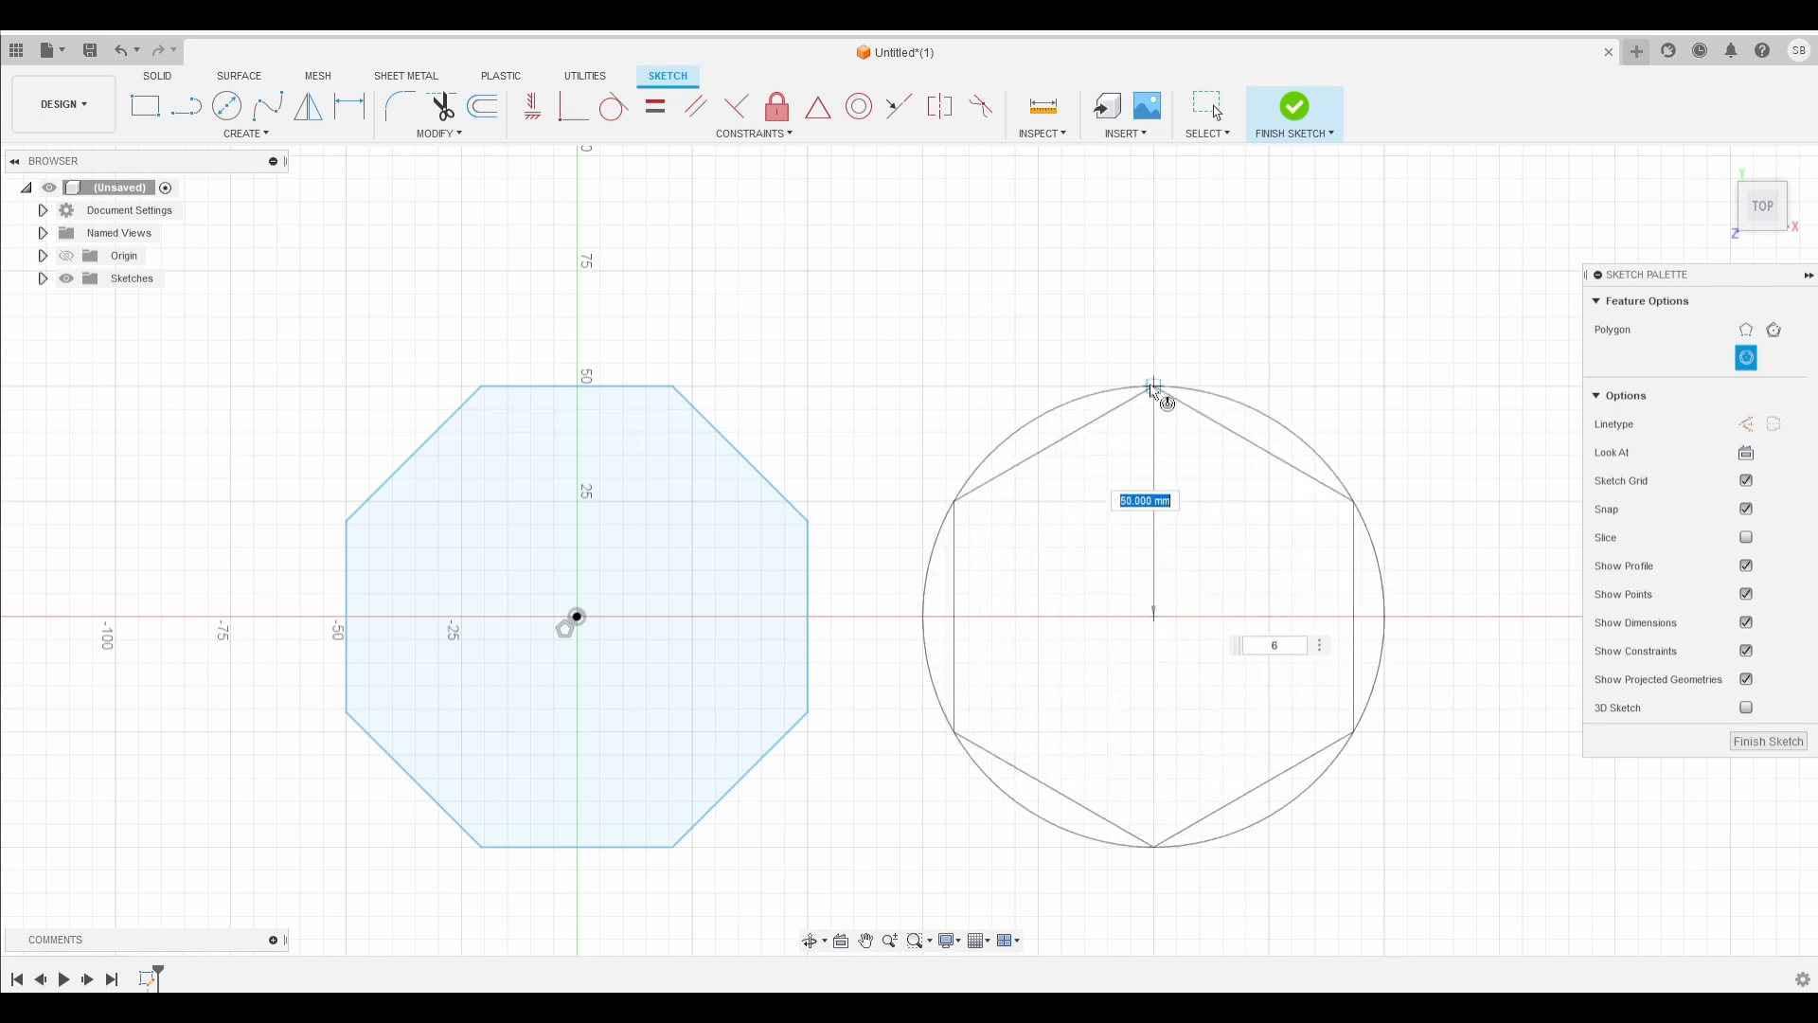
{"action": "left_click", "coordinate": [1153, 389]}
Step: Sketch a 10-sided edge polygon above the horizontal axis, with a 50 mm base edge on the axis to the right of the hexagon
{"action": "middle_click_drag", "start_coordinate": [1448, 556], "coordinate": [947, 566]}
{"action": "left_click", "coordinate": [239, 134]}
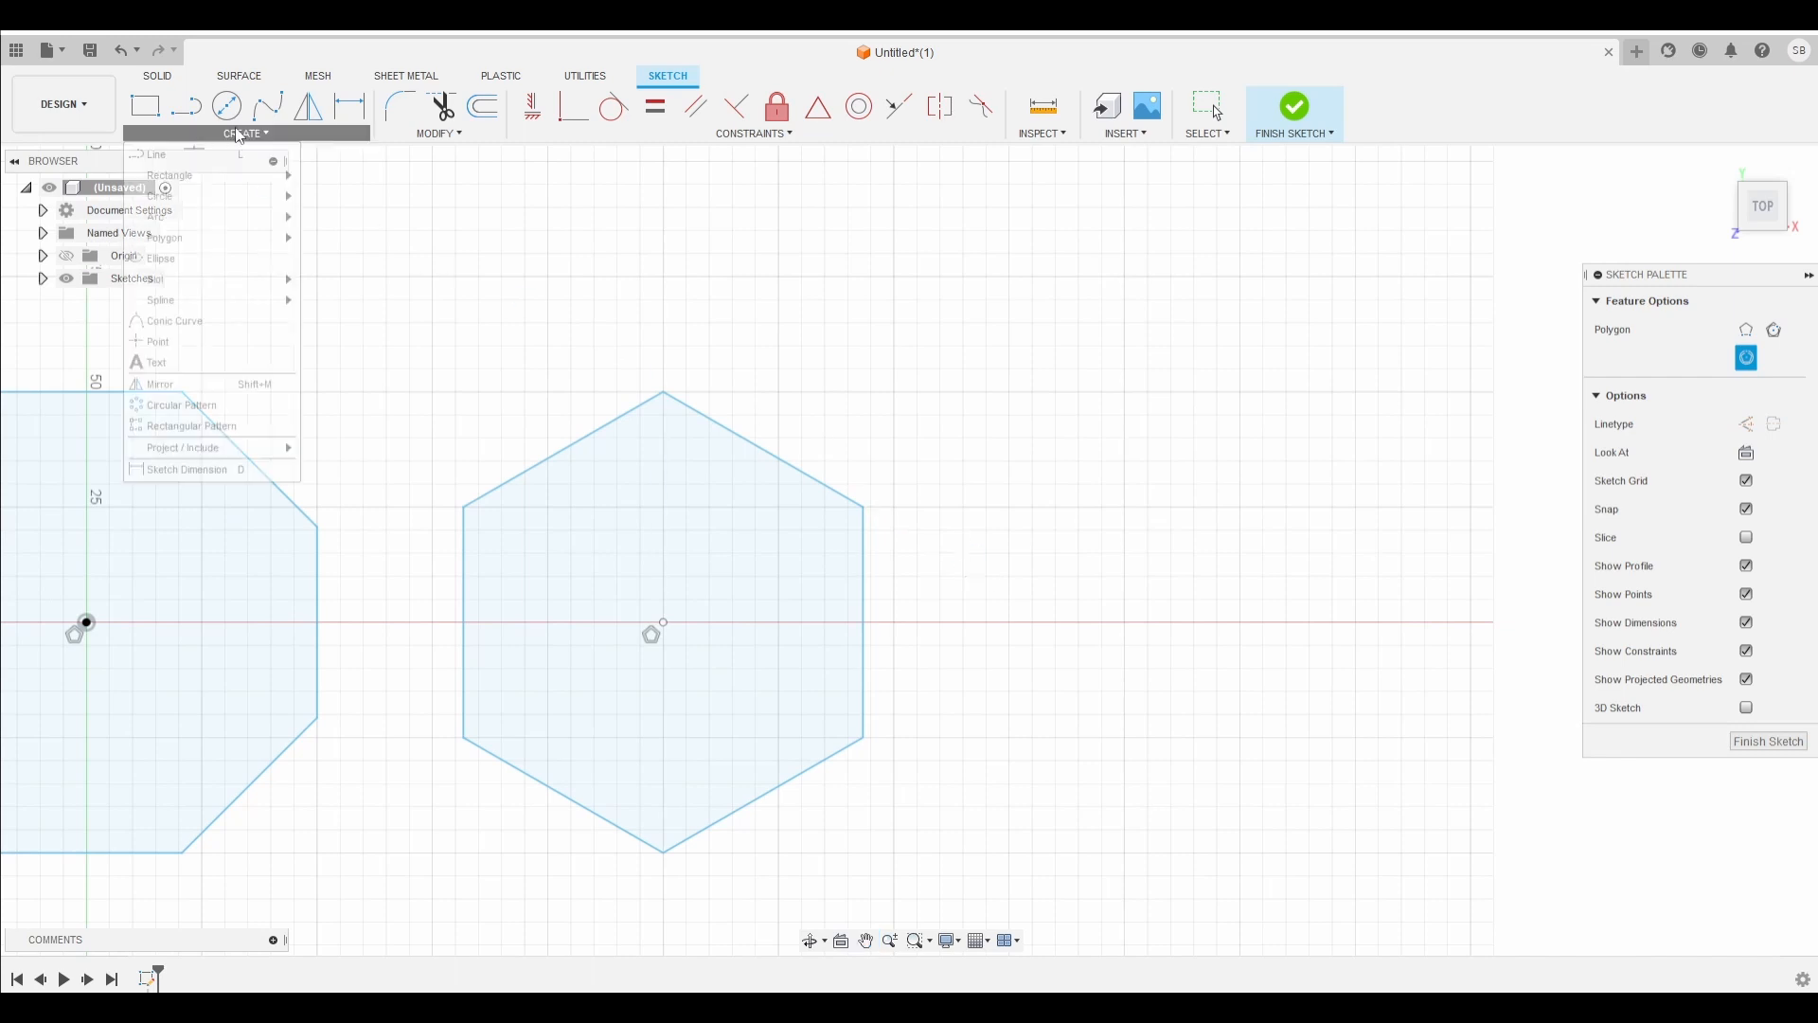
{"action": "mouse_move", "coordinate": [227, 238]}
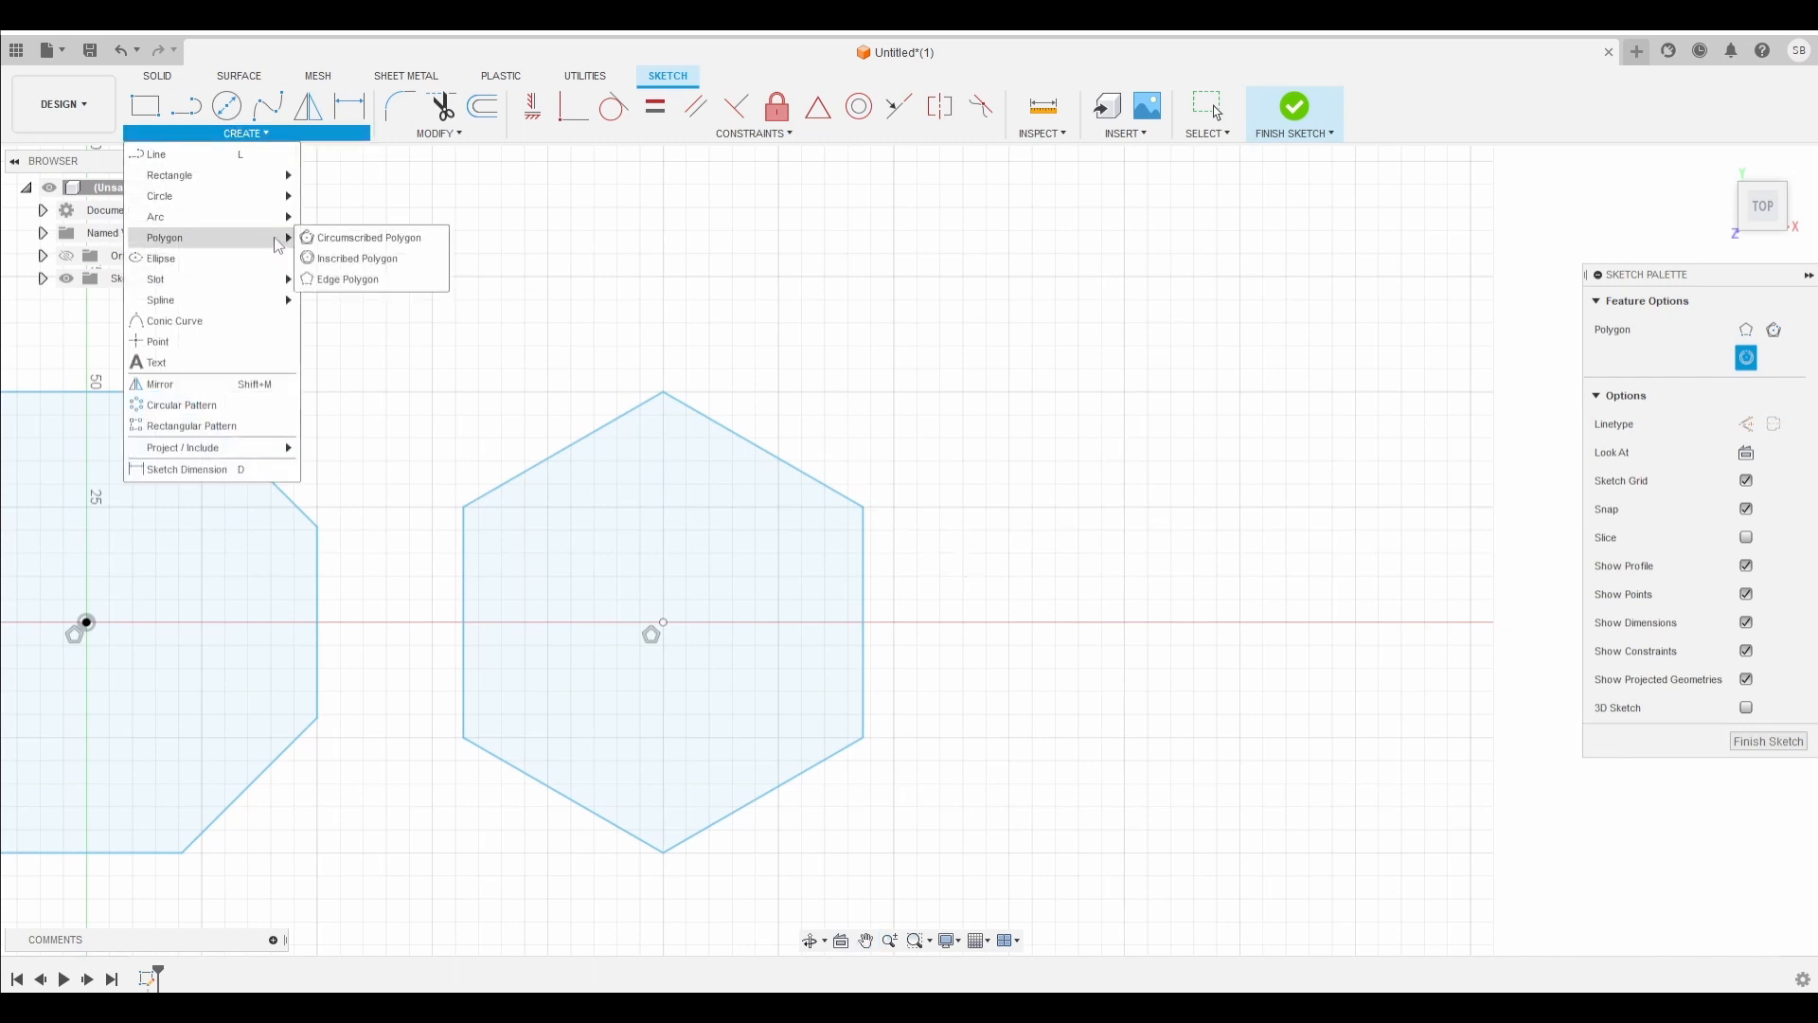
{"action": "left_click", "coordinate": [343, 280]}
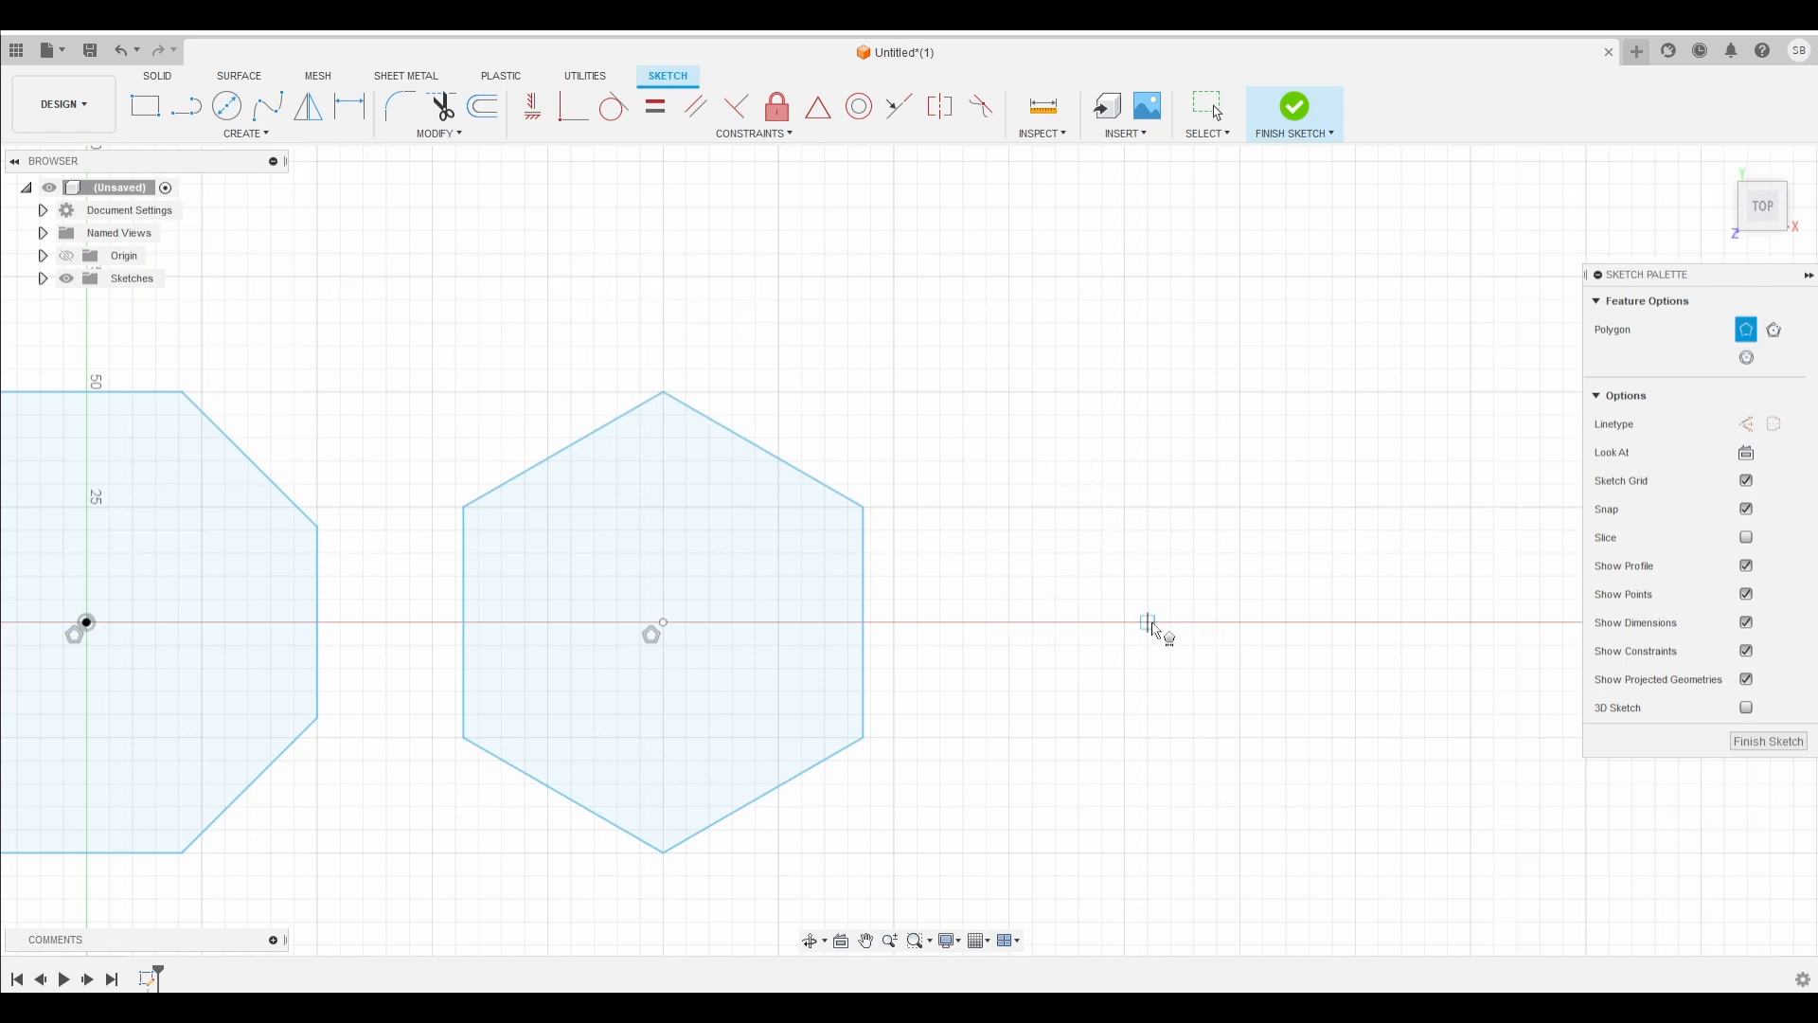
{"action": "left_click", "coordinate": [1125, 624]}
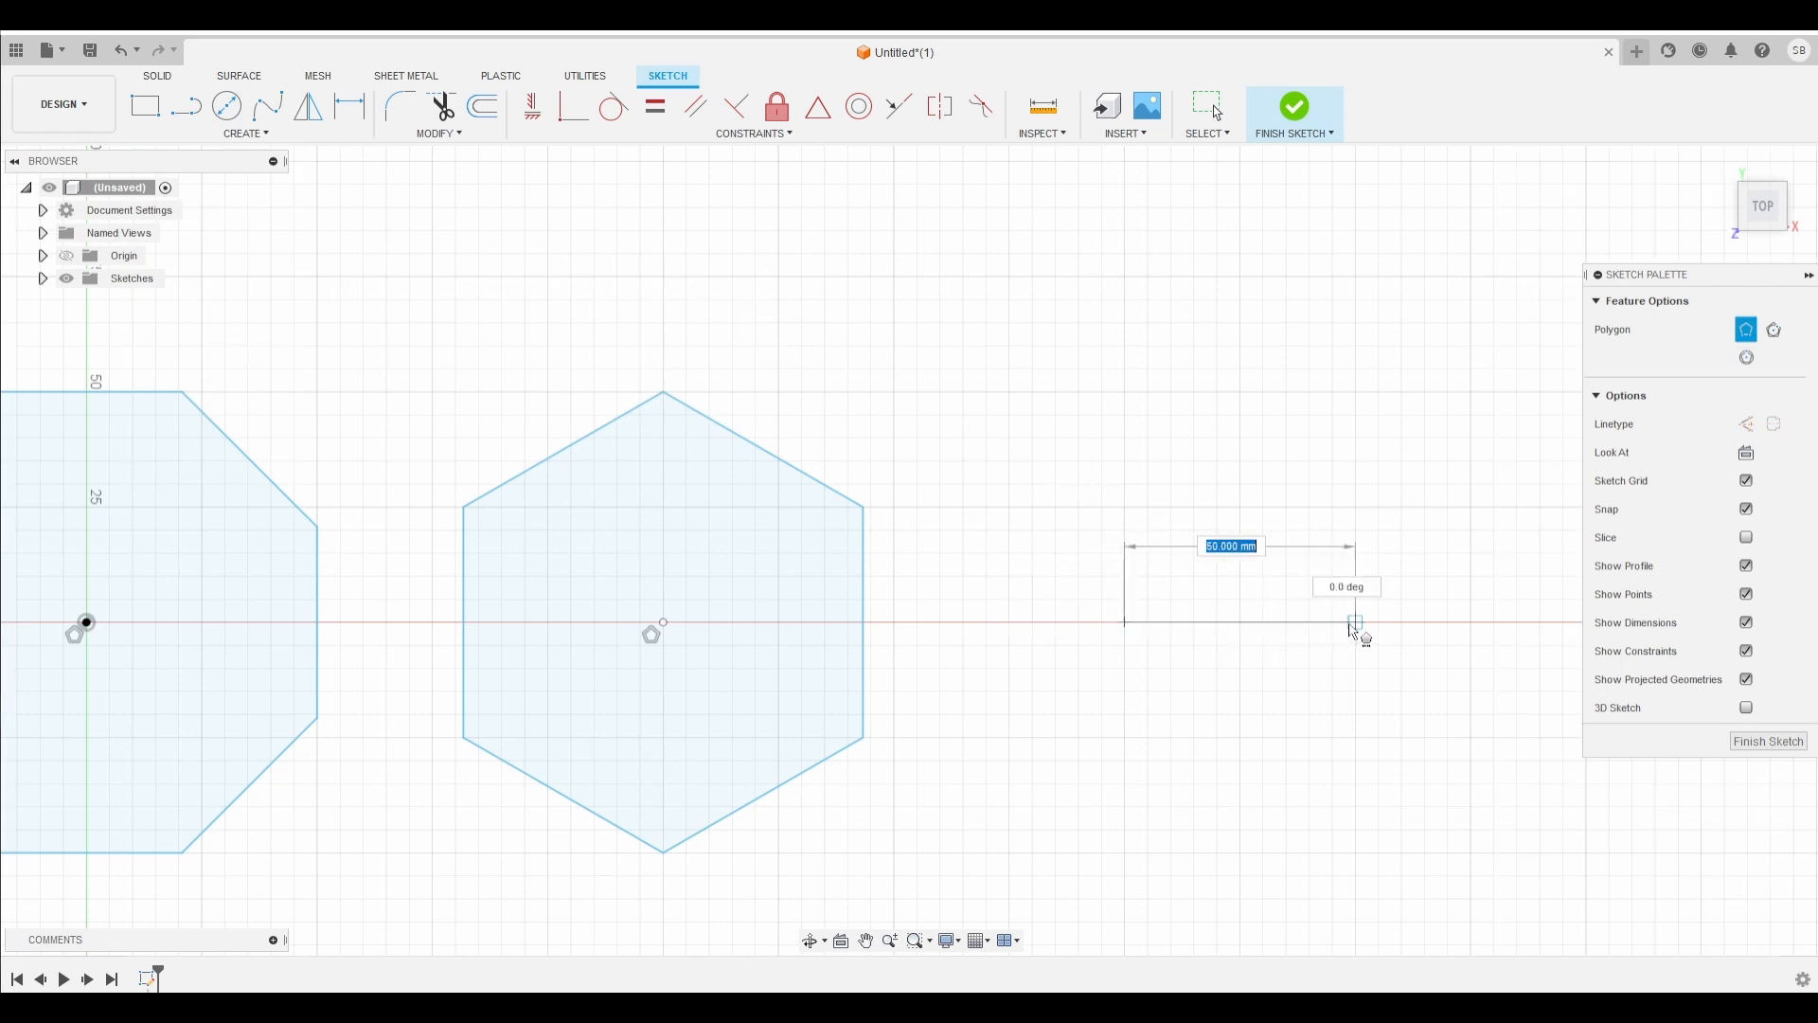
{"action": "left_click", "coordinate": [1357, 622]}
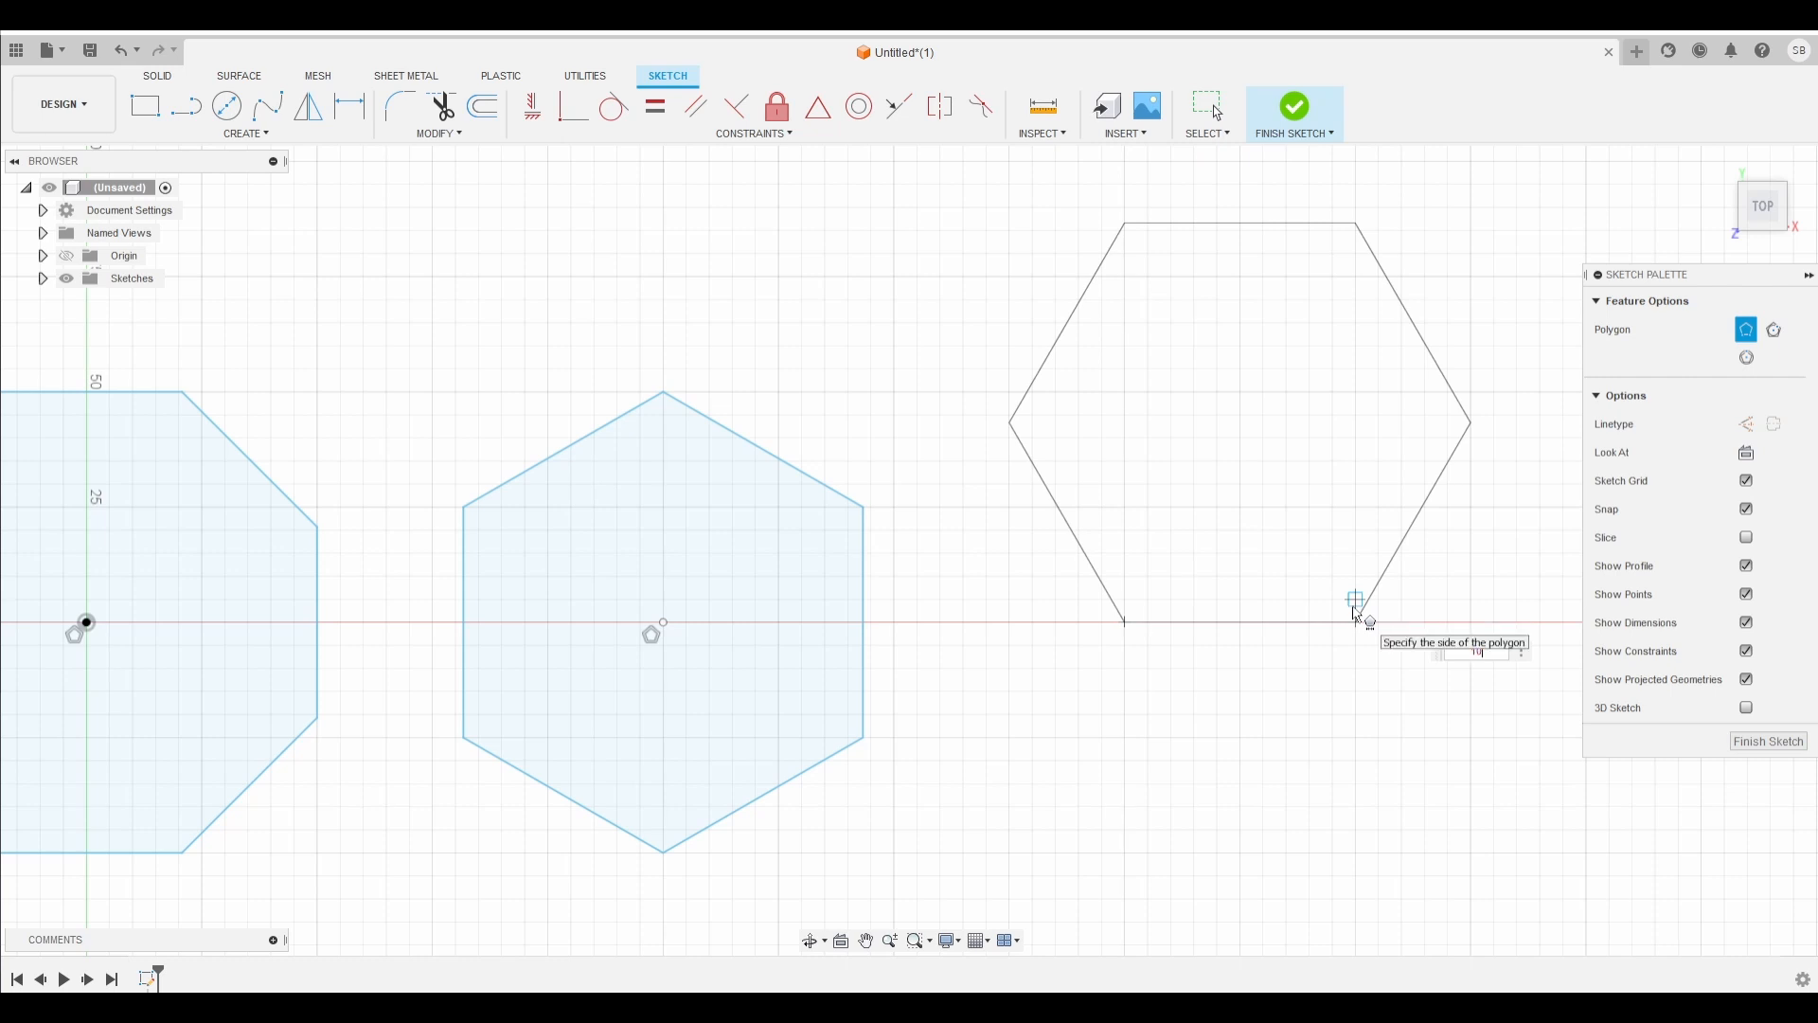
{"action": "left_click", "coordinate": [1365, 569]}
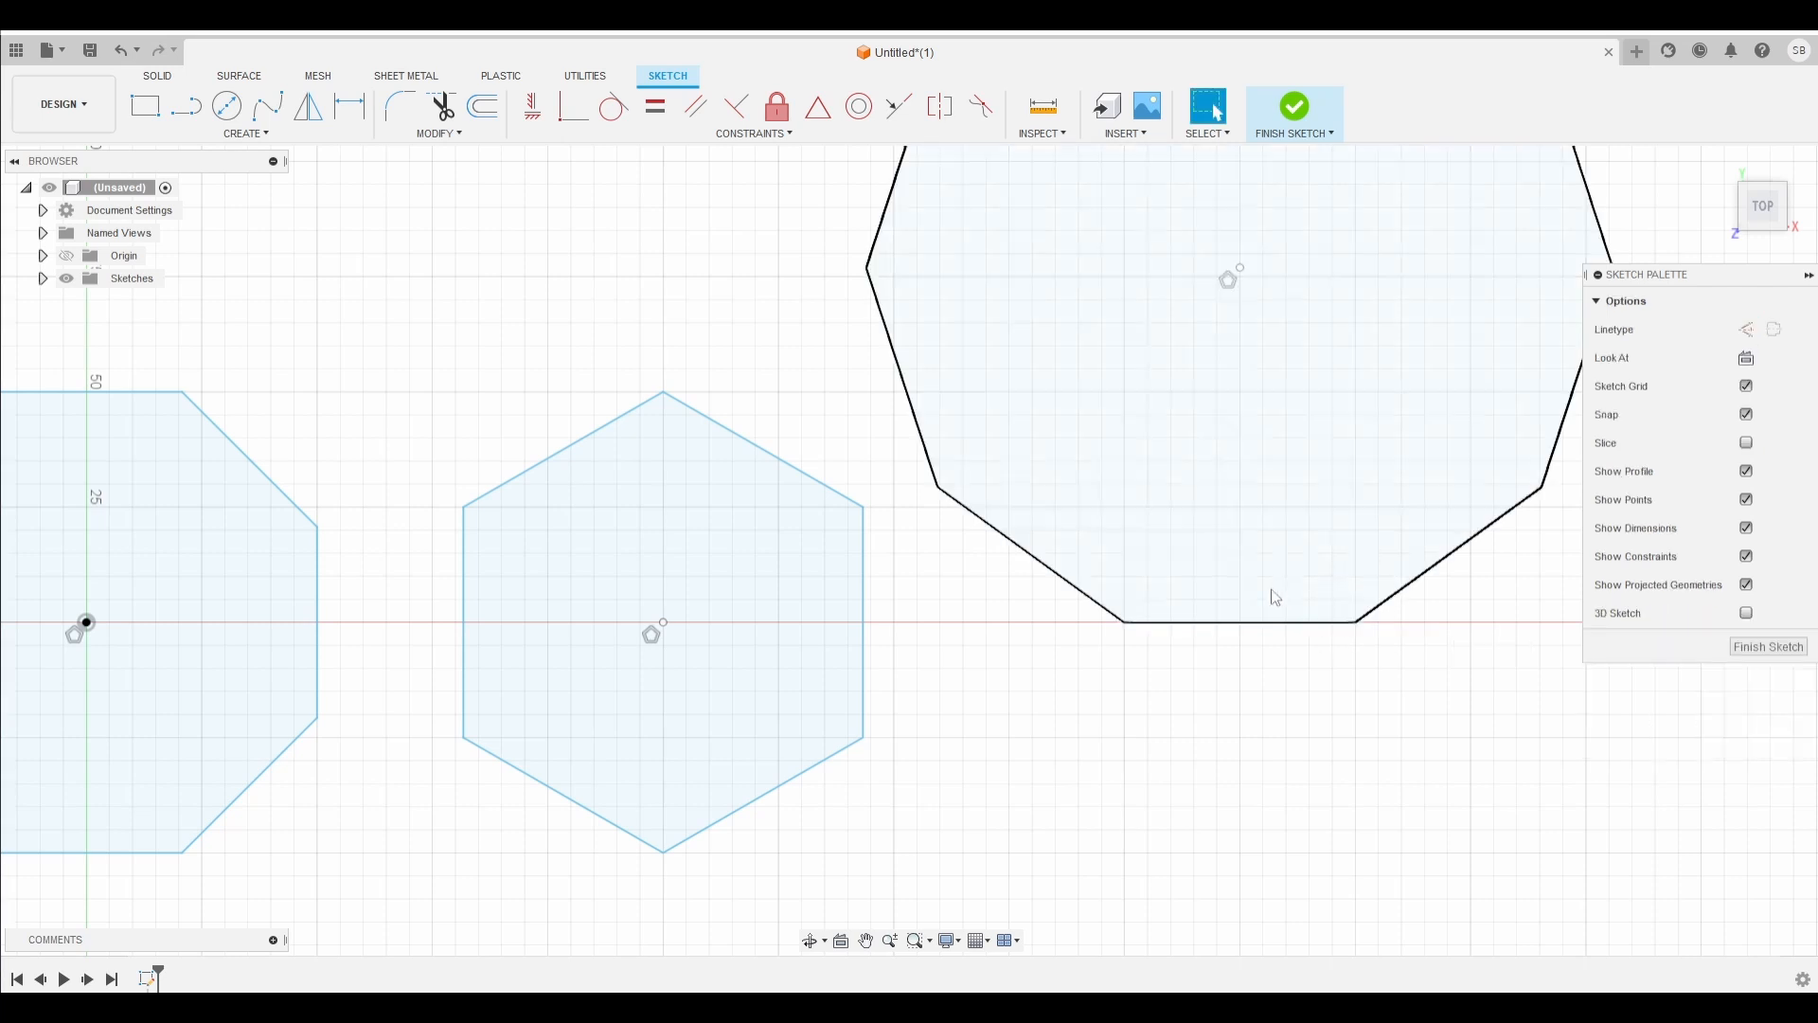
{"action": "middle_click_drag", "start_coordinate": [1274, 597], "coordinate": [987, 853]}
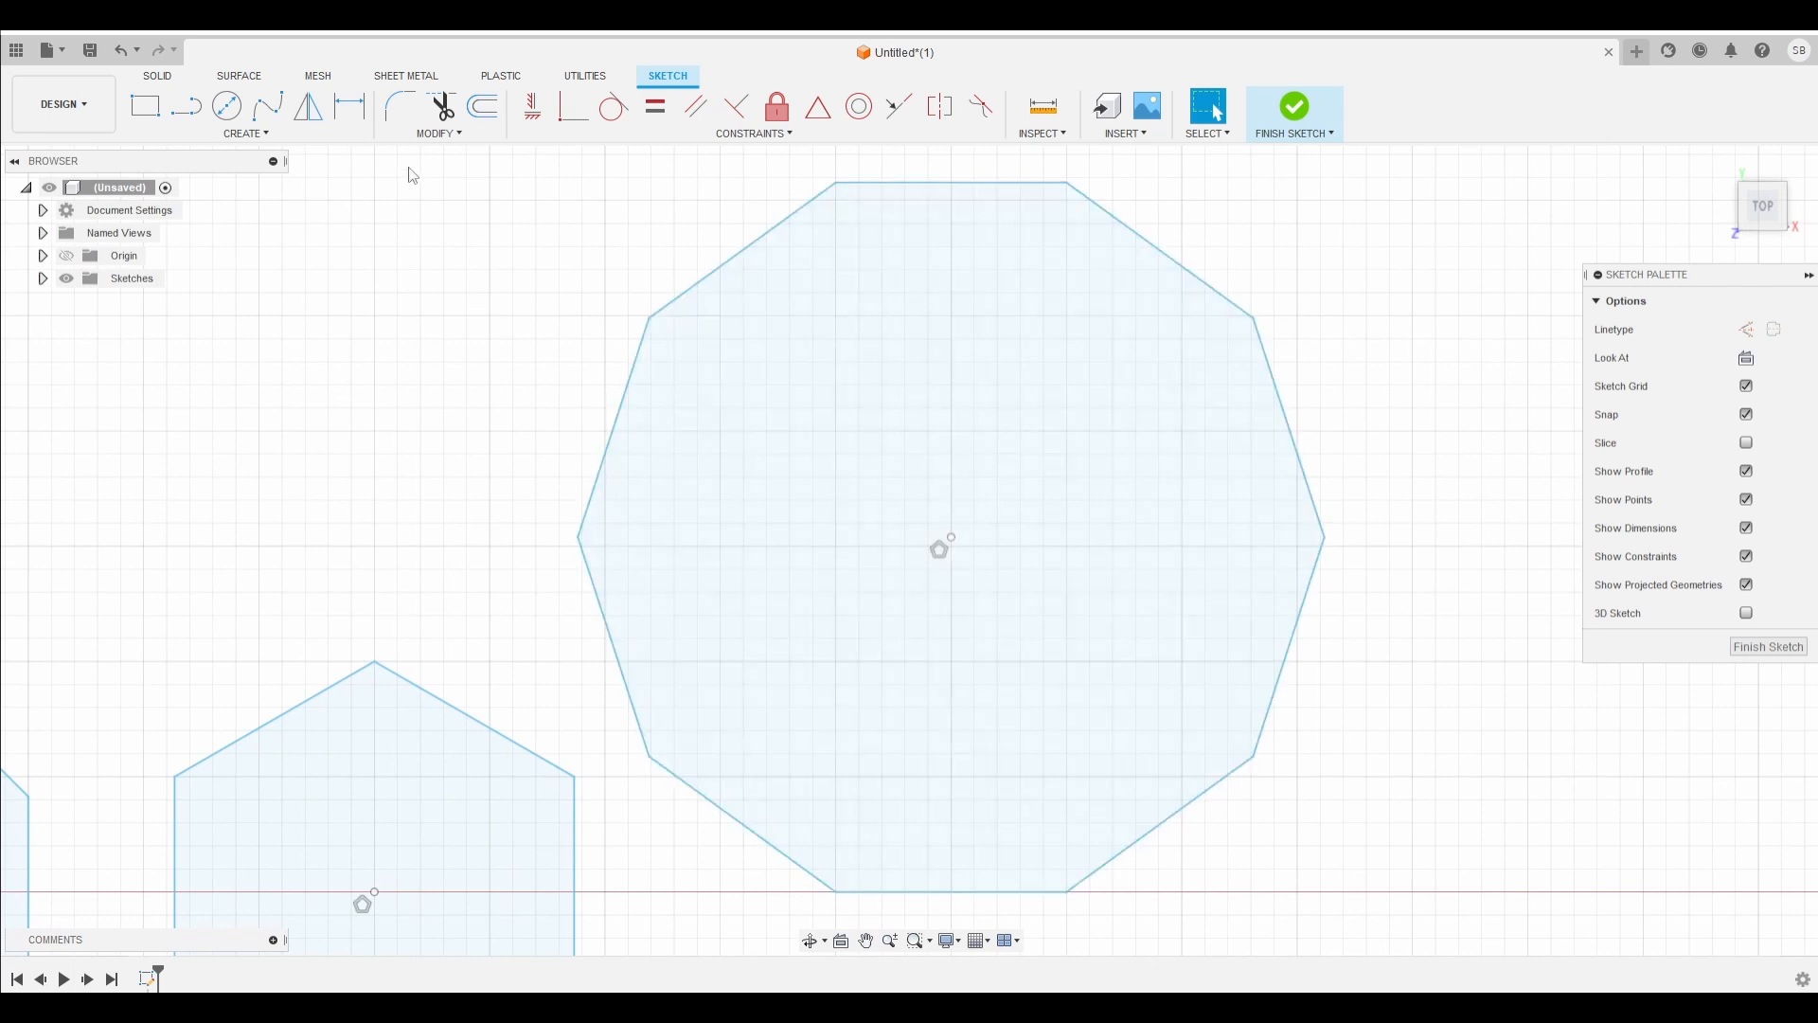
Step: Sketch an ellipse right of the decagon, with a horizontal major axis of about 200 mm and a minor axis of about 117 mm
{"action": "left_click", "coordinate": [252, 136]}
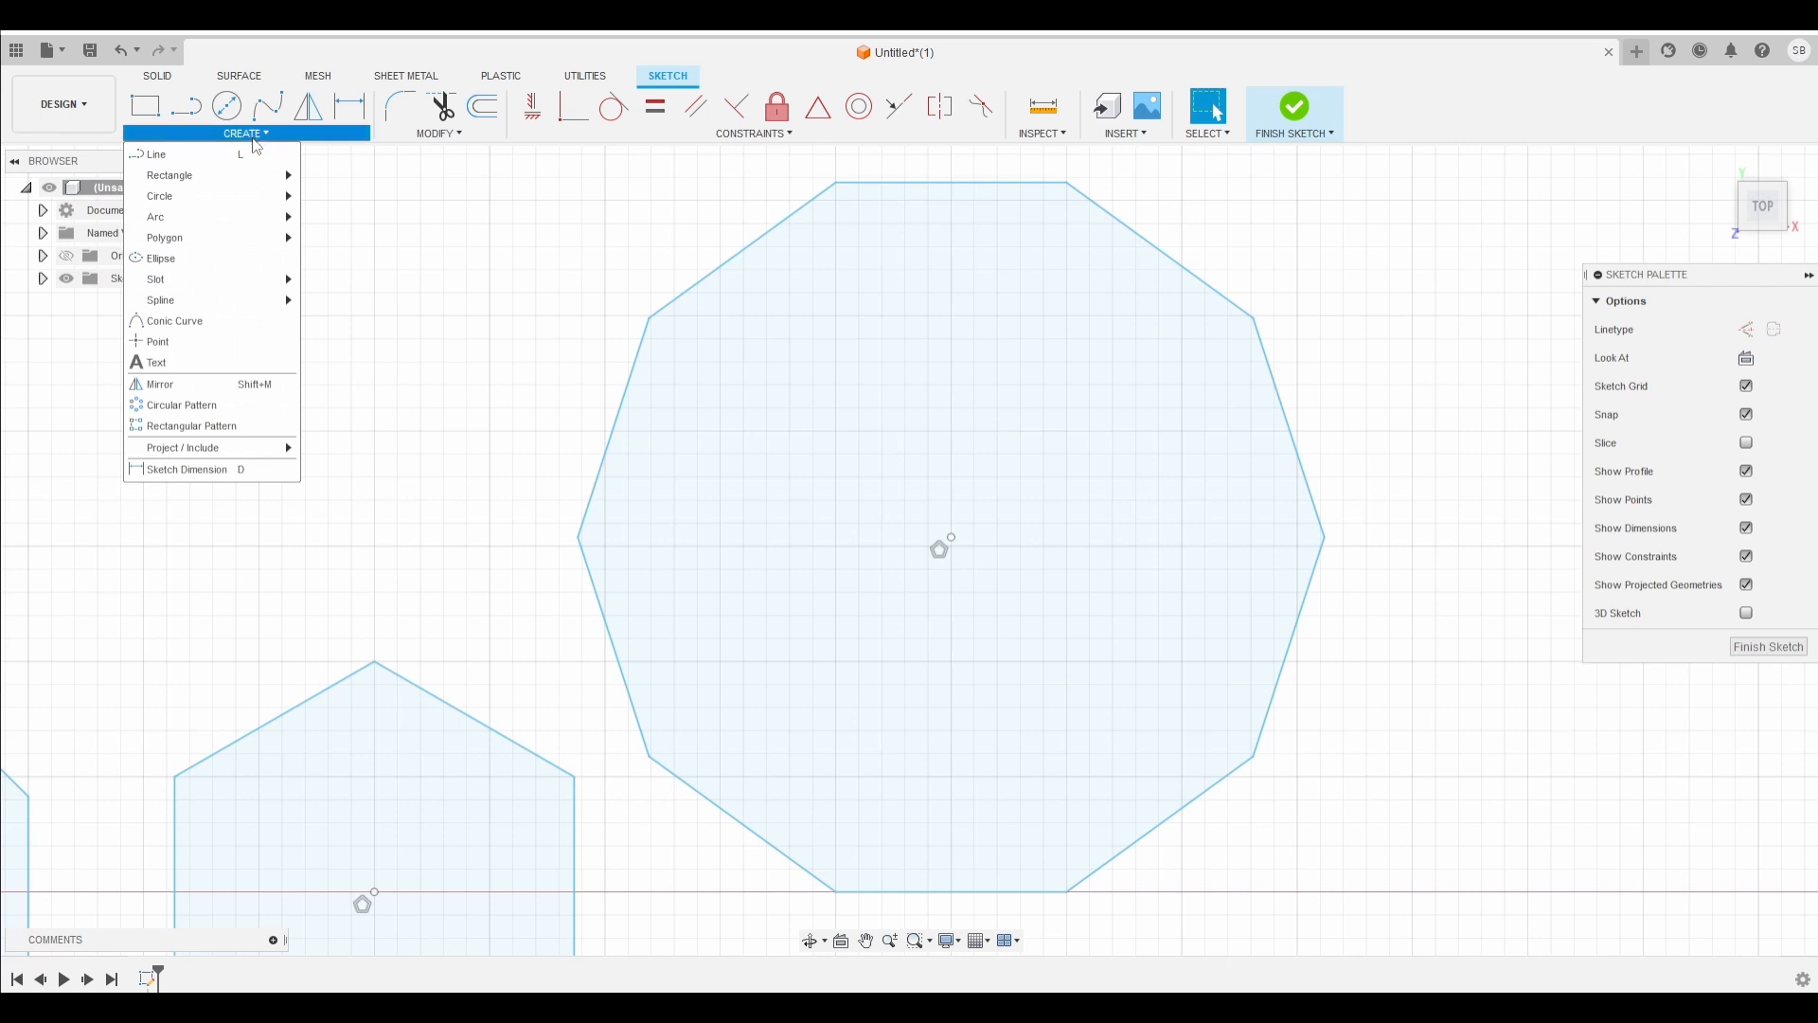
{"action": "left_click", "coordinate": [214, 265]}
{"action": "mouse_move", "coordinate": [1140, 548]}
{"action": "middle_mouse_down"}
{"action": "mouse_move", "coordinate": [892, 512]}
{"action": "mouse_move", "coordinate": [492, 495]}
{"action": "middle_mouse_up"}
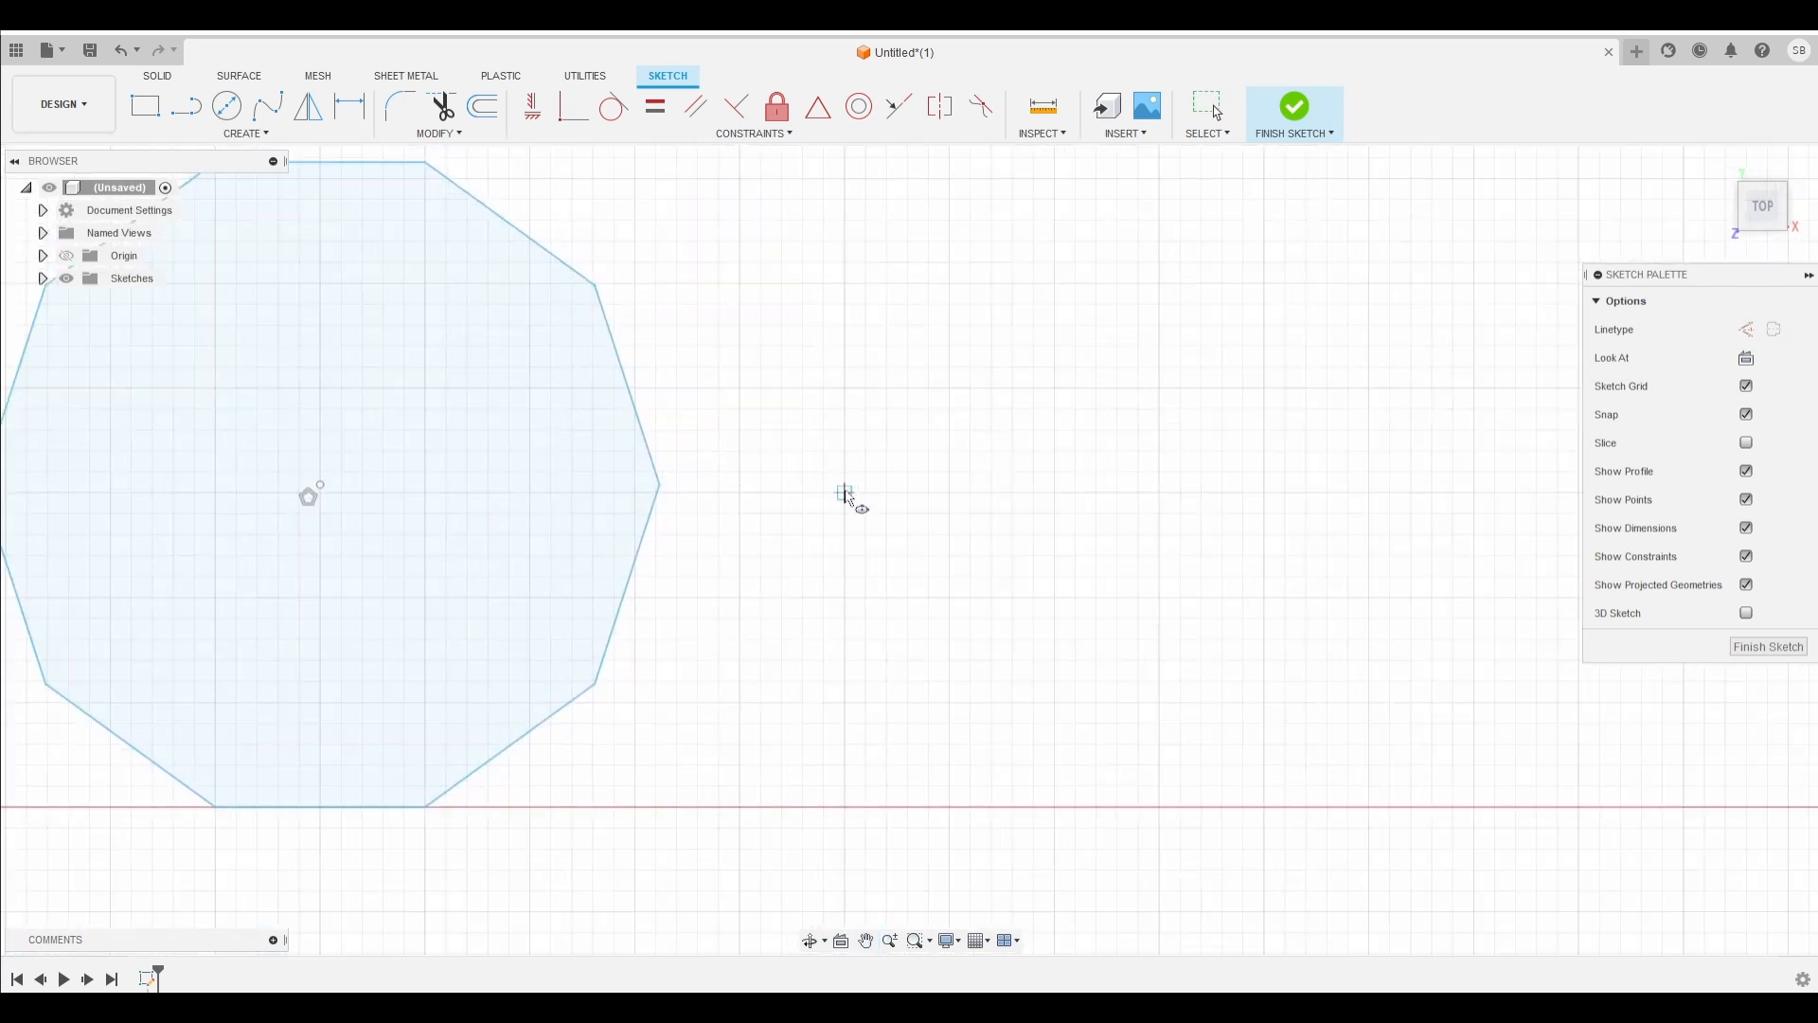
{"action": "left_click", "coordinate": [846, 494]}
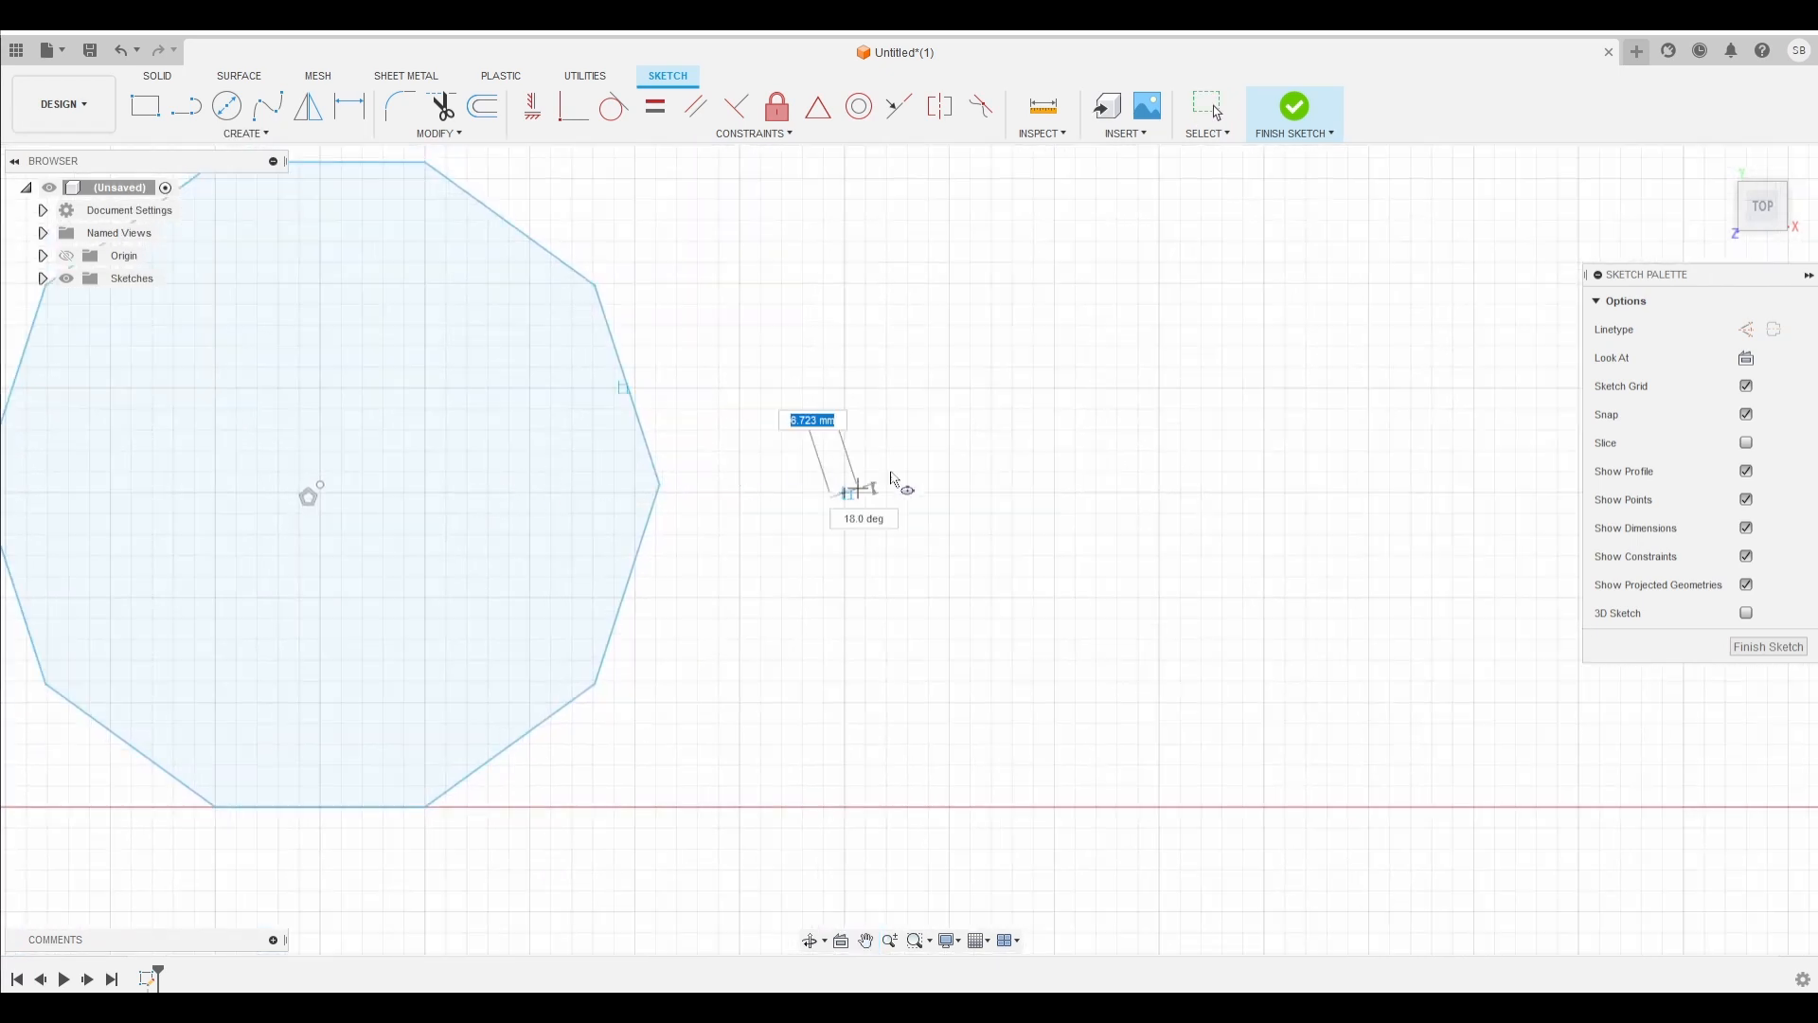
{"action": "left_click", "coordinate": [1264, 493]}
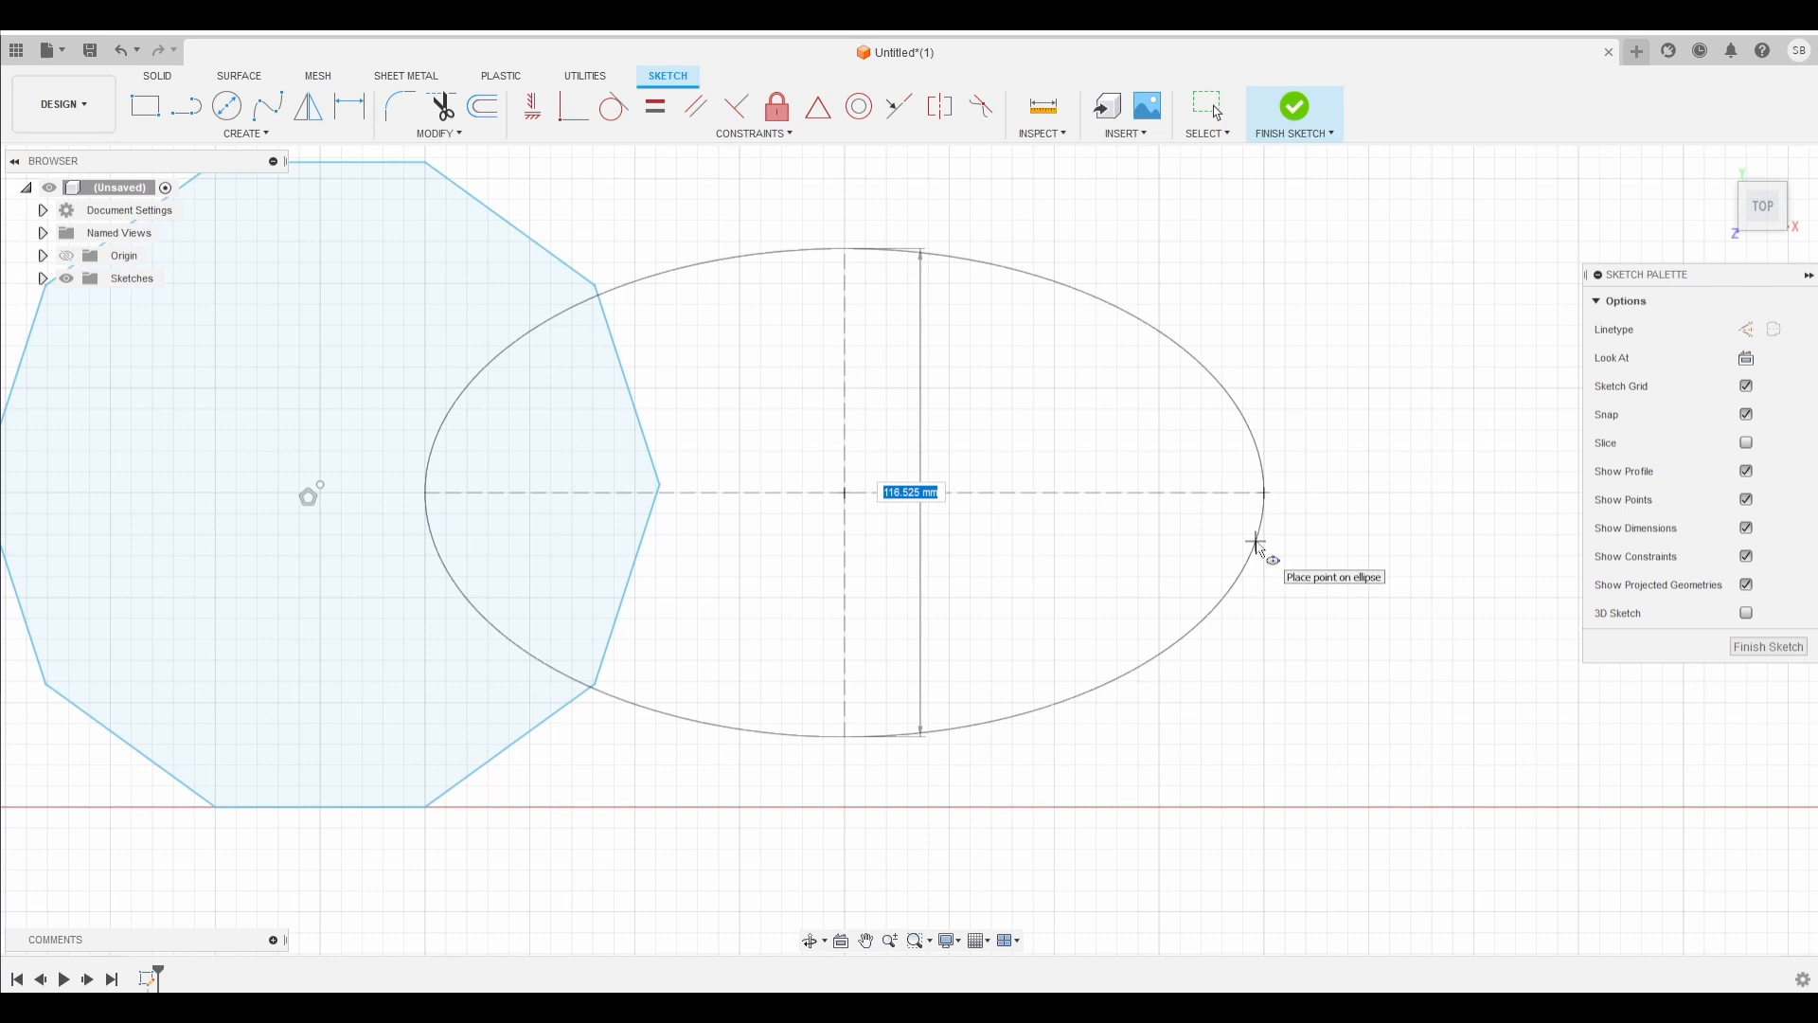
{"action": "left_click", "coordinate": [1257, 543]}
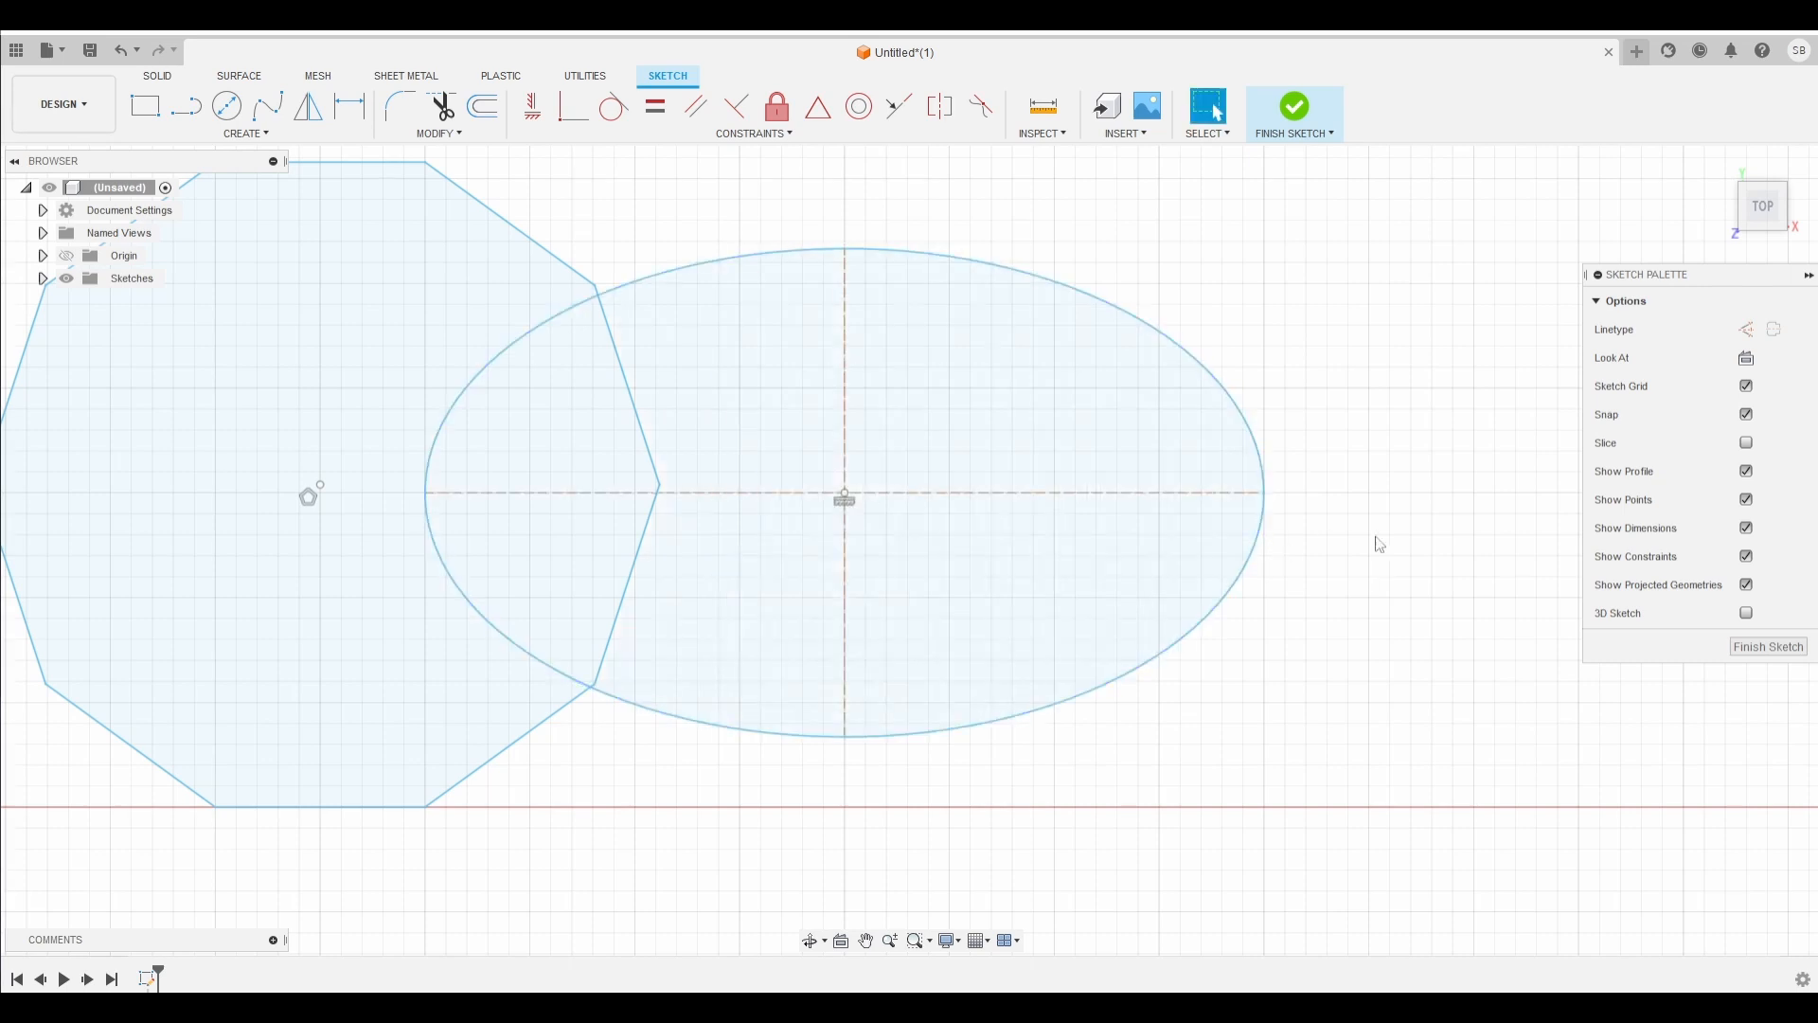
{"action": "key", "text": "Escape"}
Step: Delete all the sketched polygons and the ellipse, leaving the sketch empty
{"action": "scroll", "coordinate": [1315, 588], "scroll_direction": "down", "scroll_amount": 1}
{"action": "middle_click_drag", "start_coordinate": [1315, 589], "coordinate": [1484, 633]}
{"action": "left_click_drag", "start_coordinate": [1505, 803], "coordinate": [237, 216]}
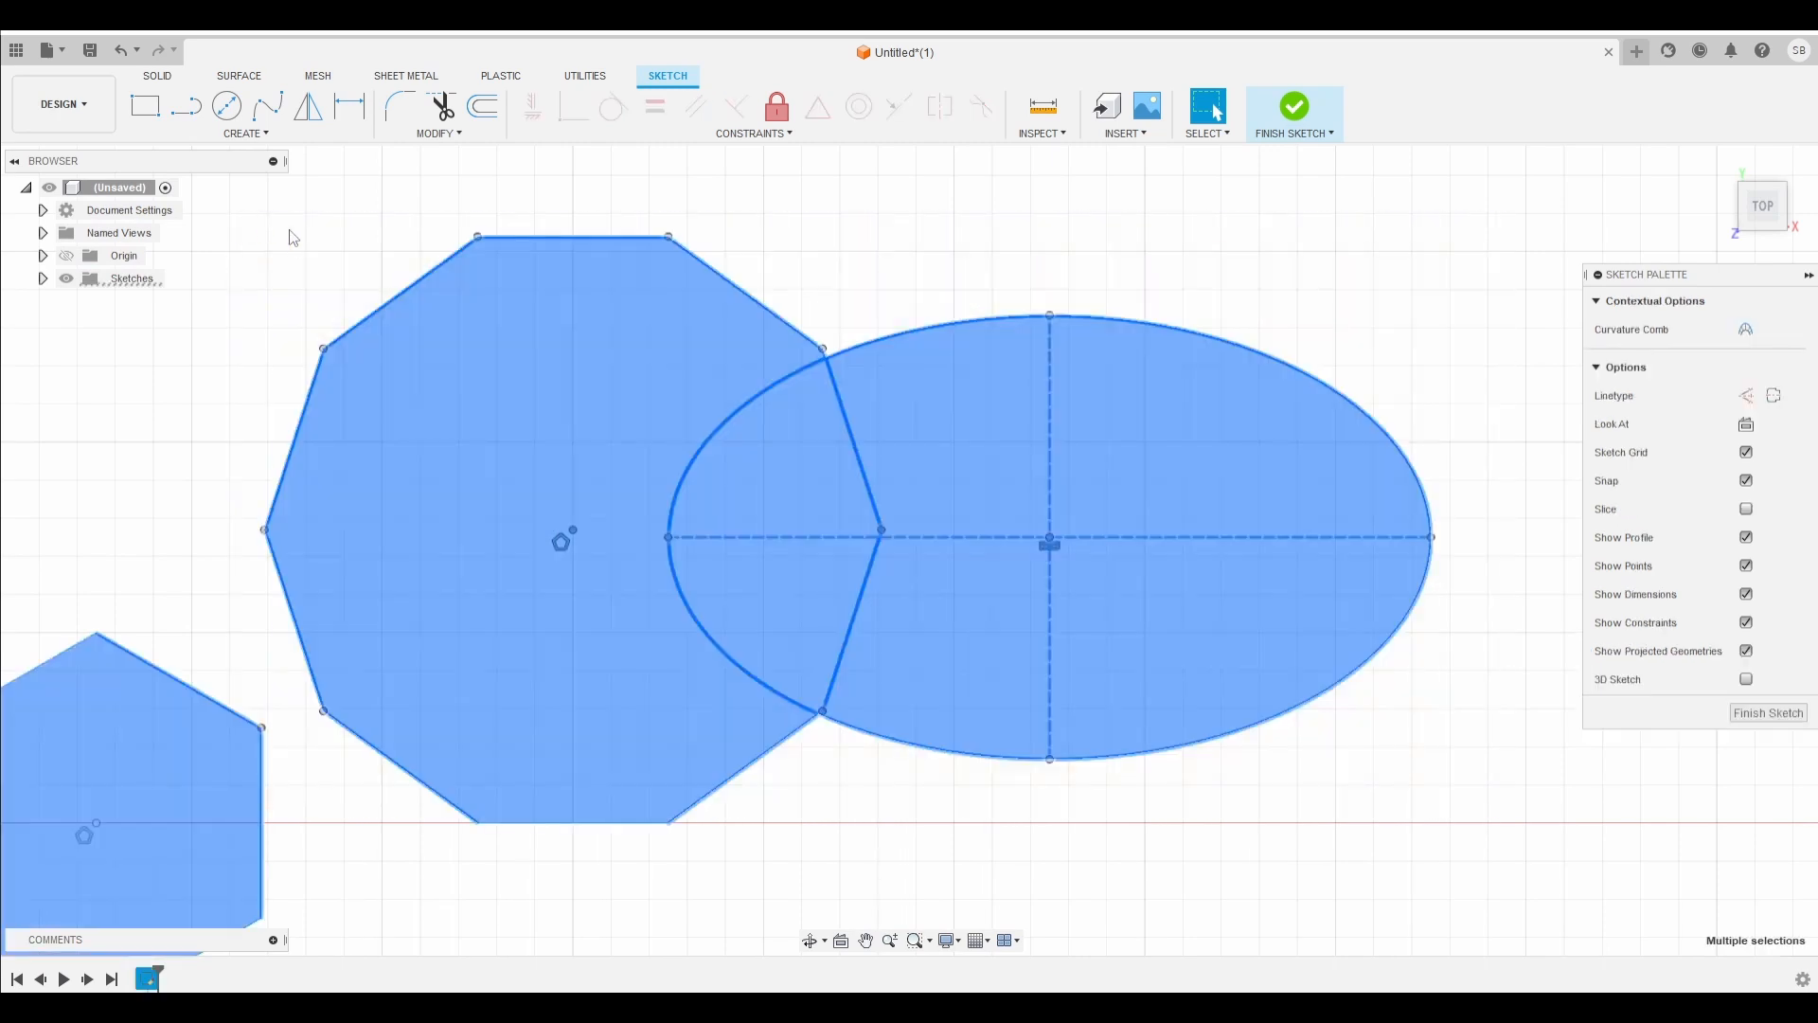
{"action": "key", "text": "Delete"}
{"action": "key", "text": "ctrl+z"}
{"action": "middle_click_drag", "start_coordinate": [483, 549], "coordinate": [1392, 275]}
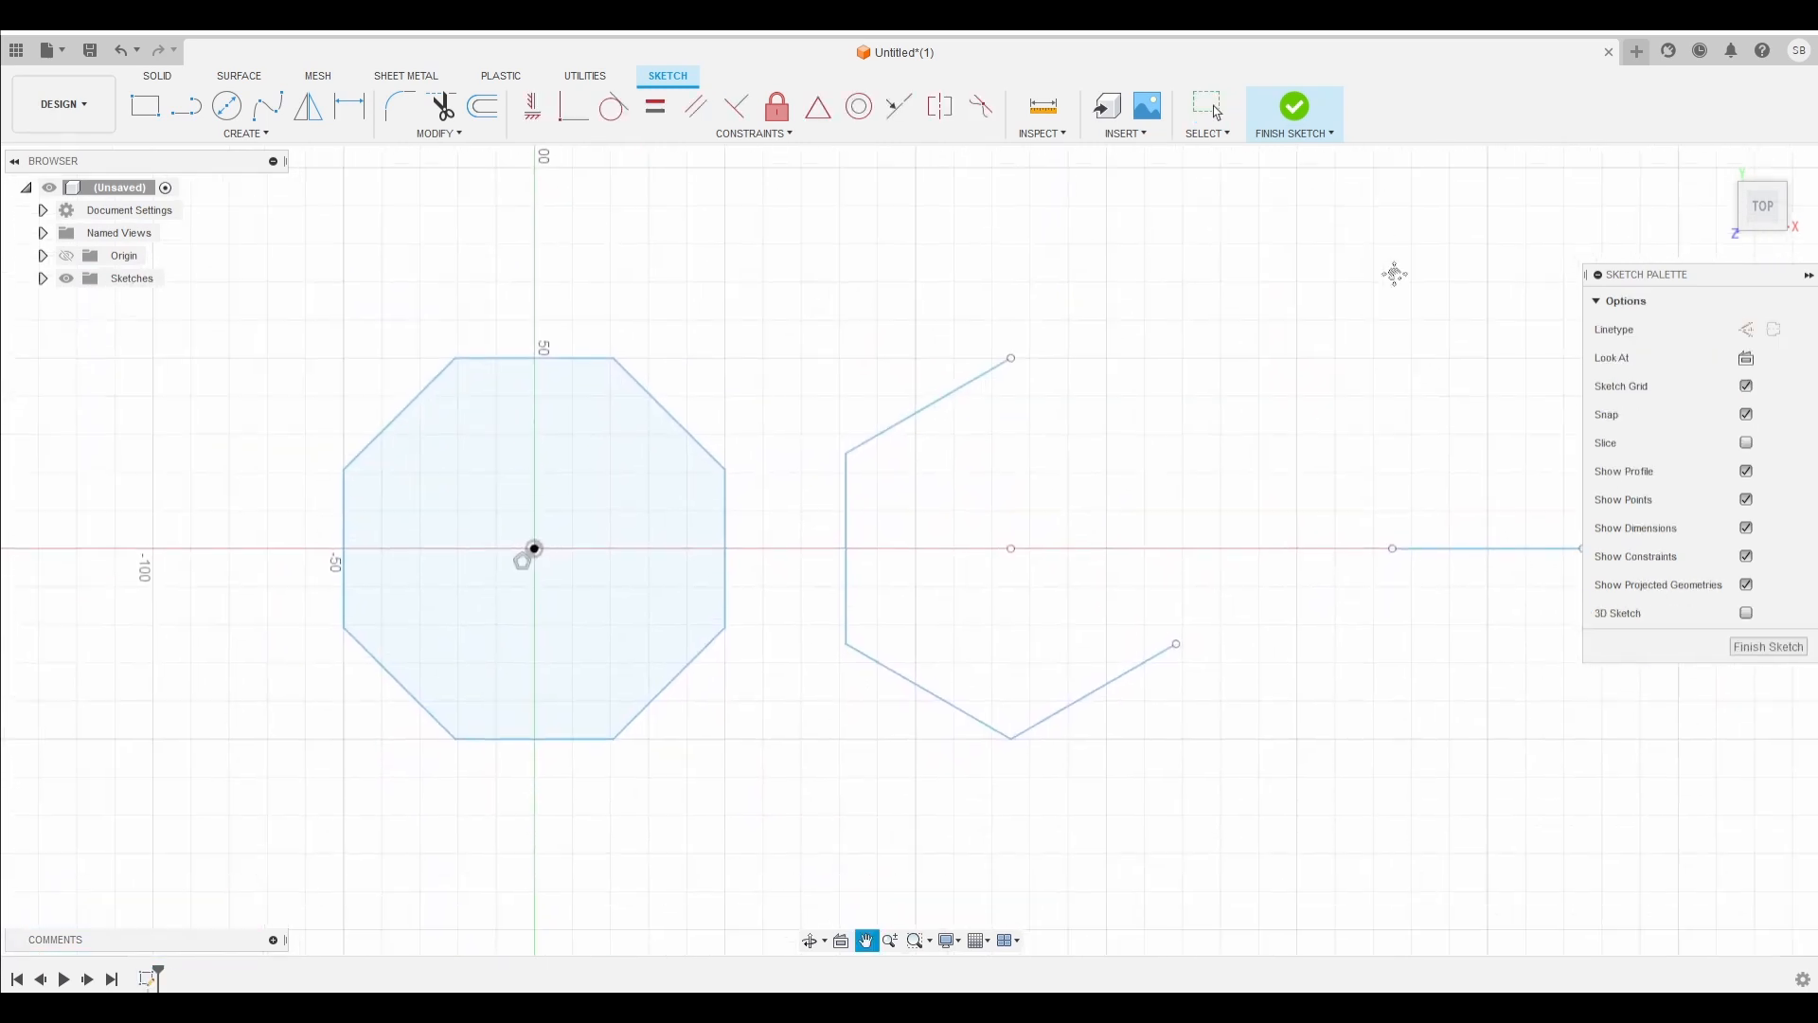
{"action": "left_click_drag", "start_coordinate": [1487, 337], "coordinate": [230, 841]}
{"action": "key", "text": "Delete"}
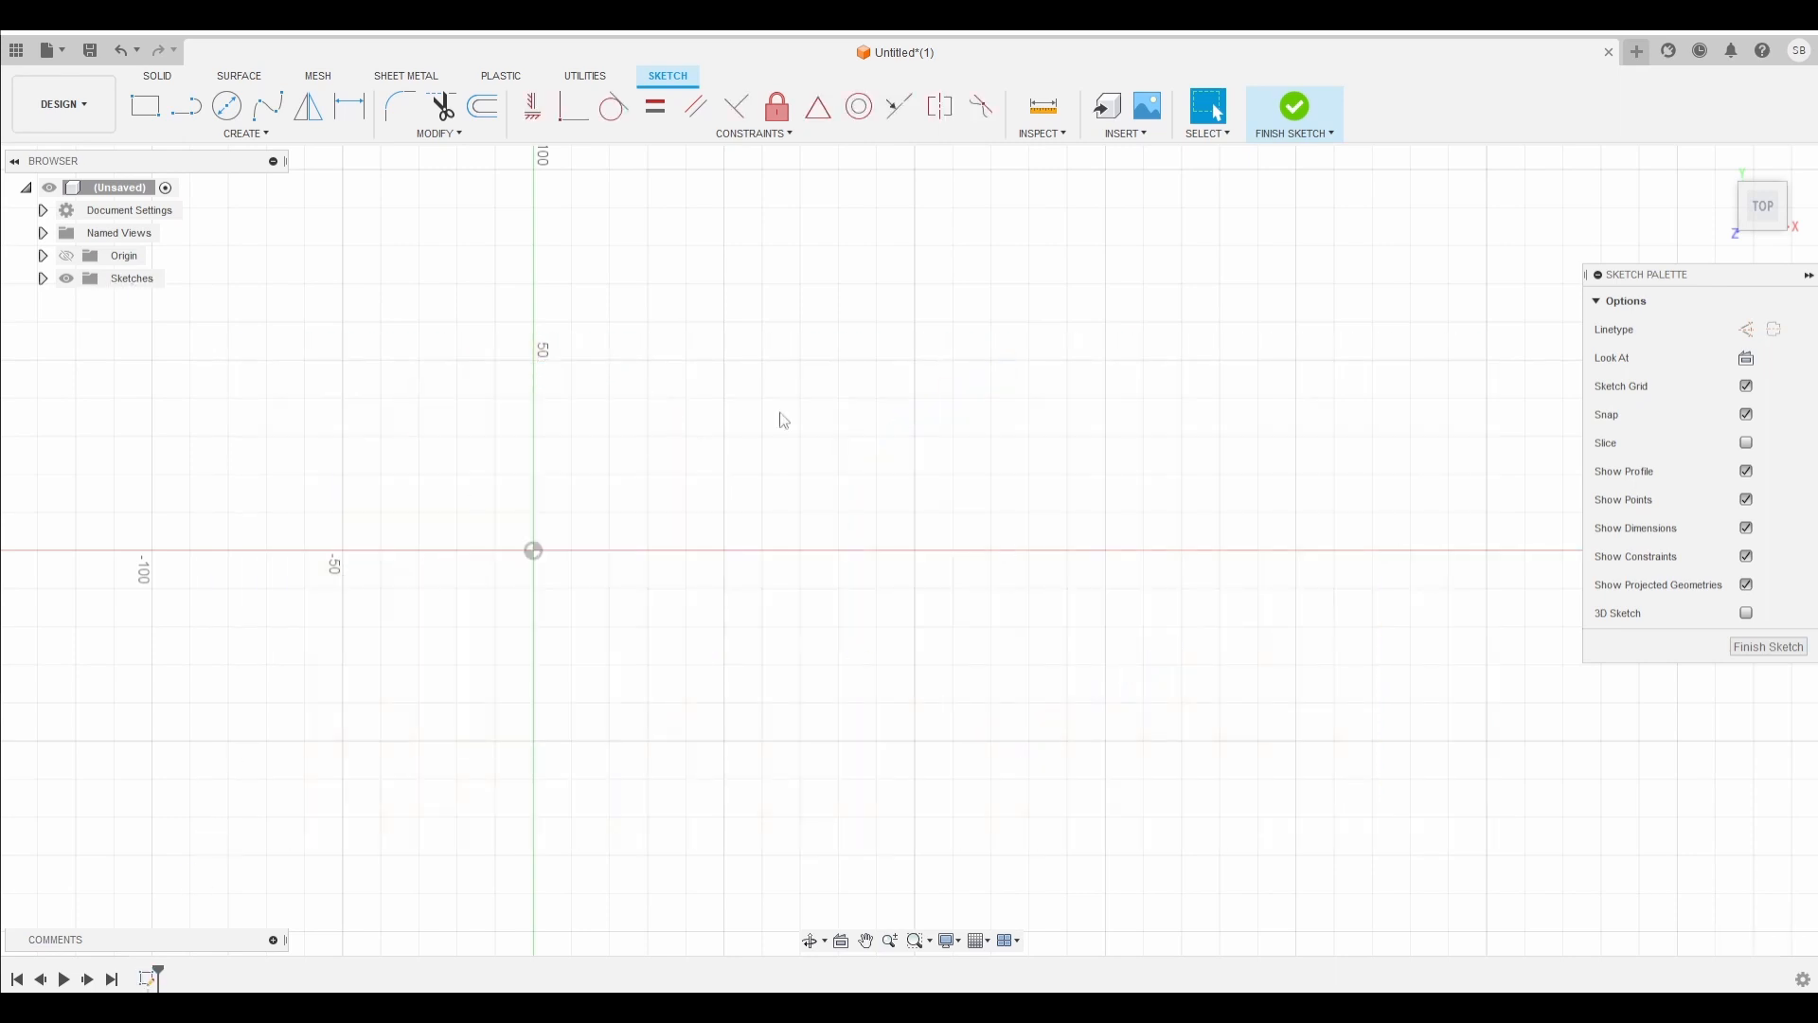
Step: Try a center to center slot from just beside the origin to about 150 mm along the horizontal axis, and undo it
{"action": "mouse_move", "coordinate": [784, 421]}
{"action": "middle_mouse_down"}
{"action": "mouse_move", "coordinate": [970, 398]}
{"action": "mouse_move", "coordinate": [1058, 425]}
{"action": "middle_mouse_up"}
{"action": "left_click", "coordinate": [259, 142]}
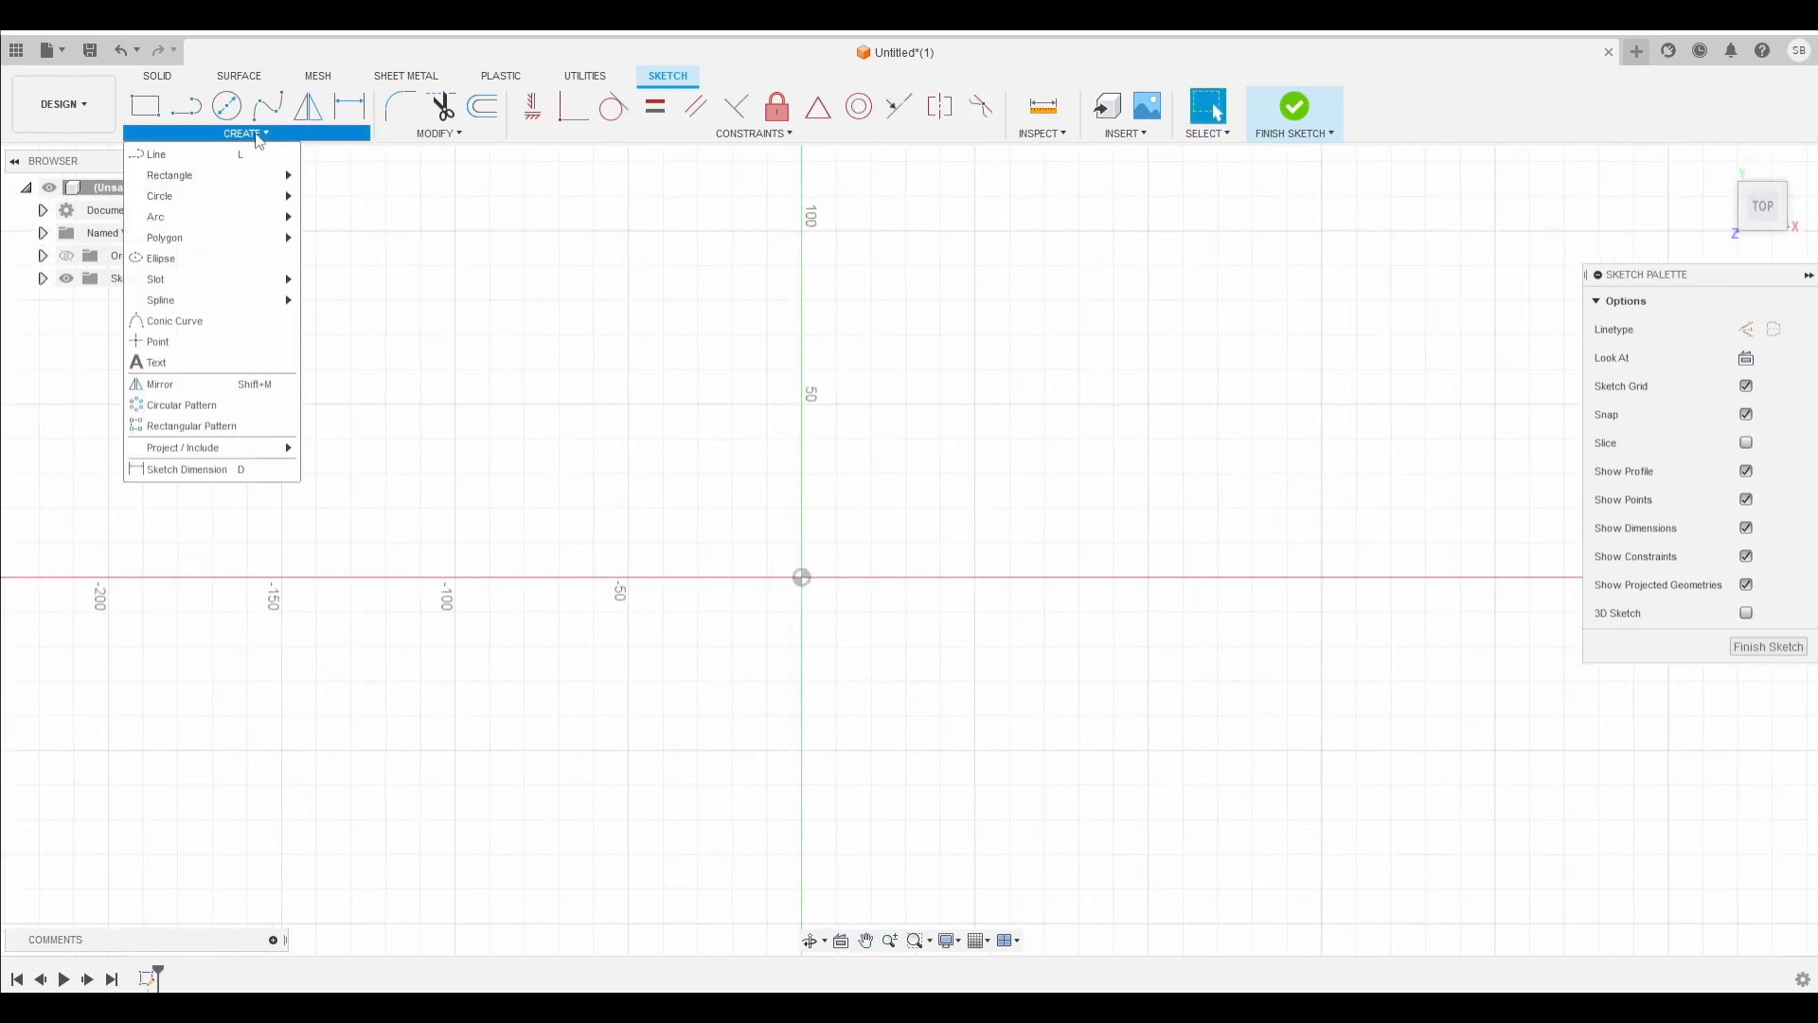
{"action": "mouse_move", "coordinate": [237, 284]}
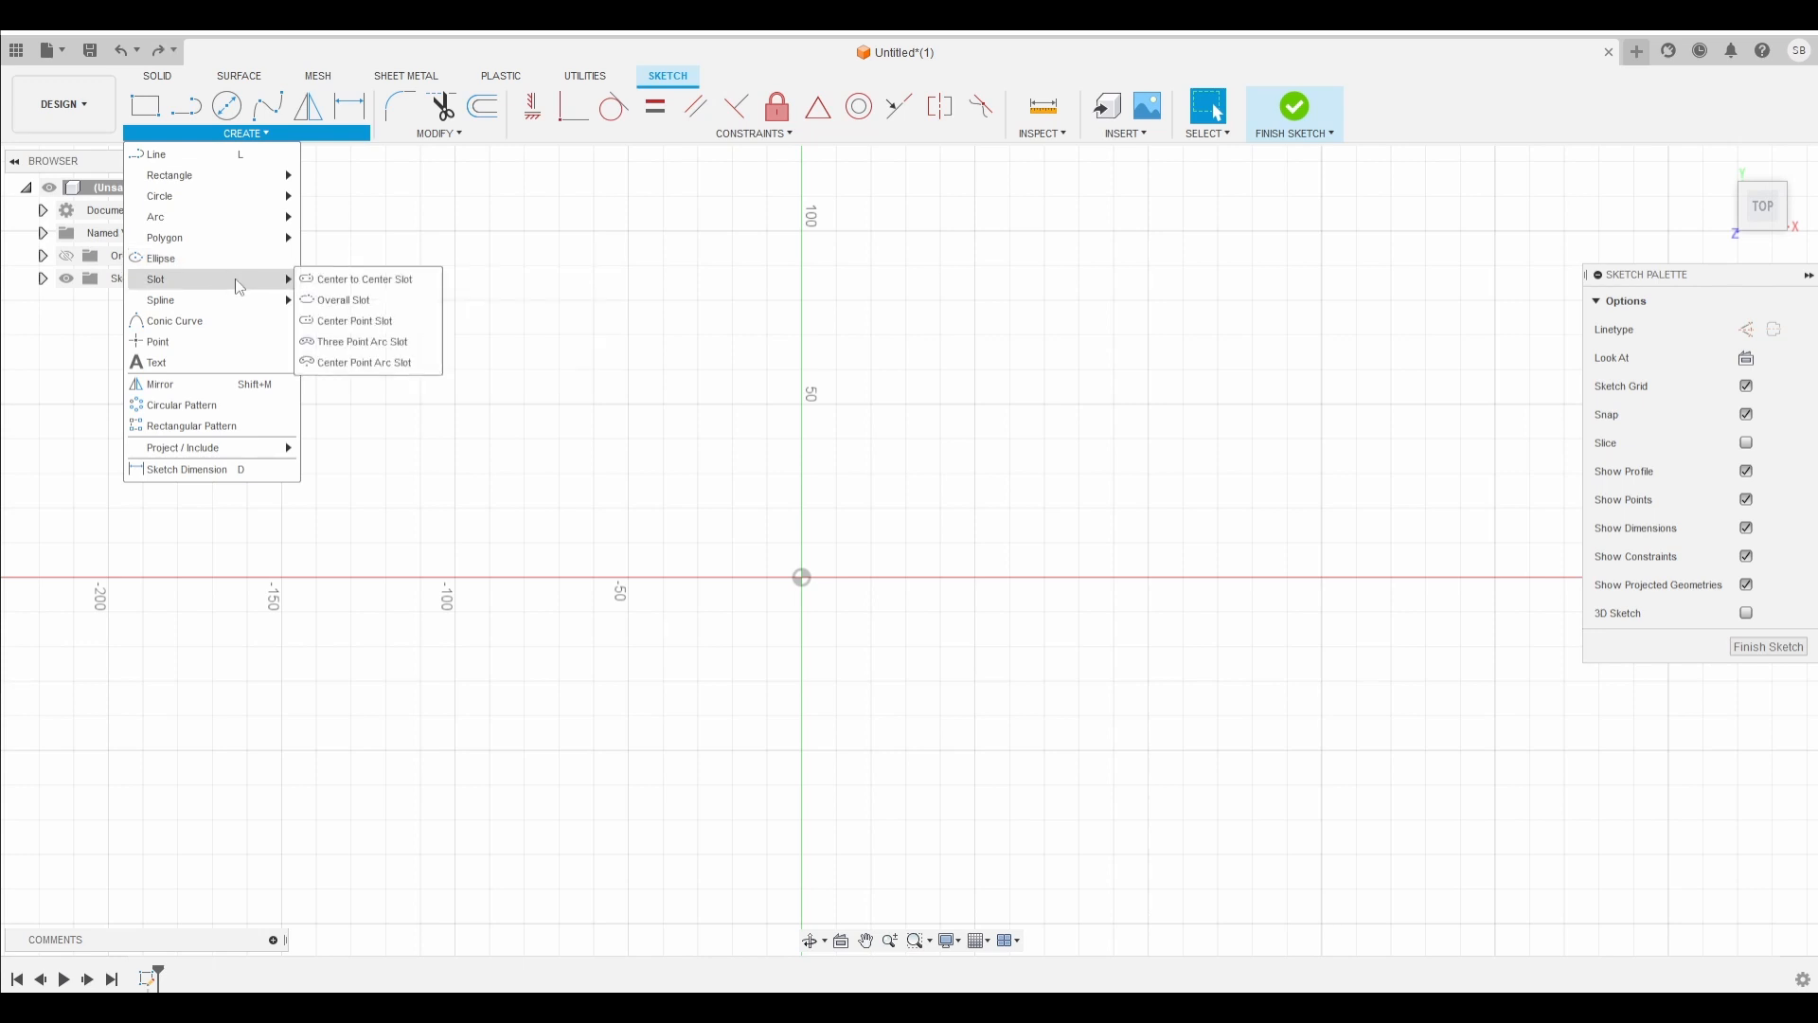
{"action": "left_click", "coordinate": [343, 300]}
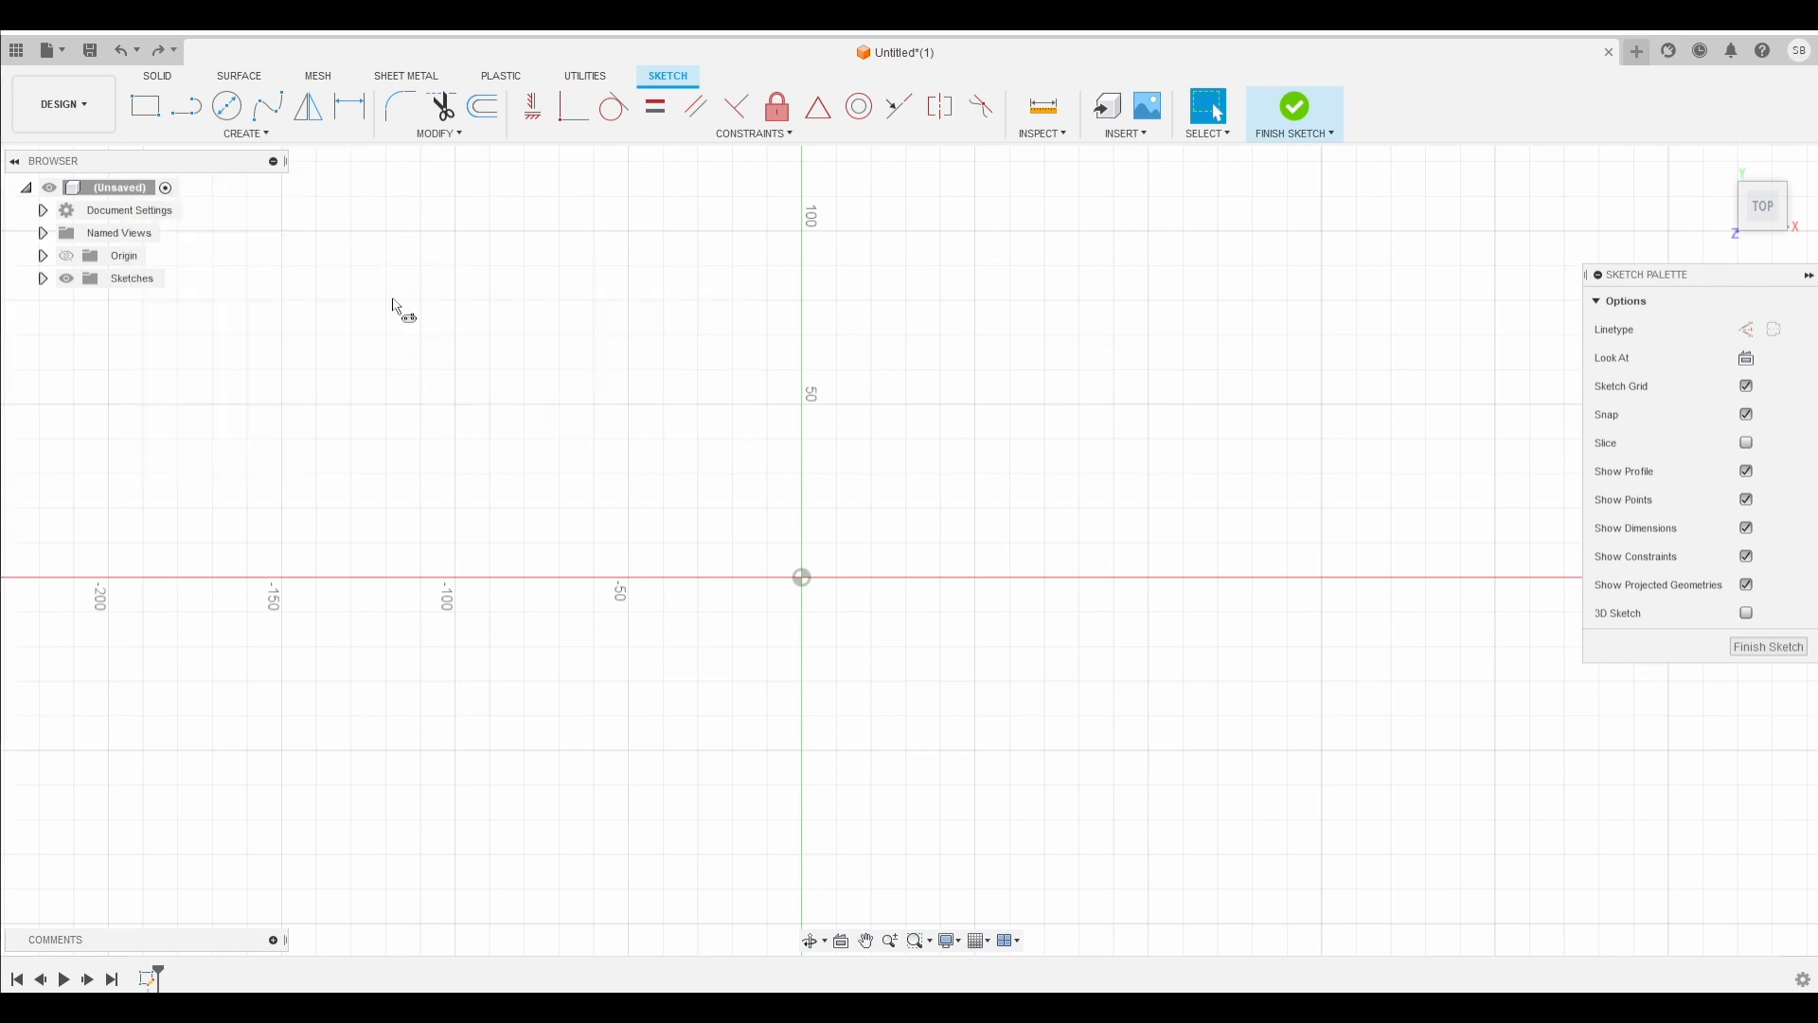
{"action": "left_click", "coordinate": [811, 578]}
{"action": "left_click", "coordinate": [1323, 578]}
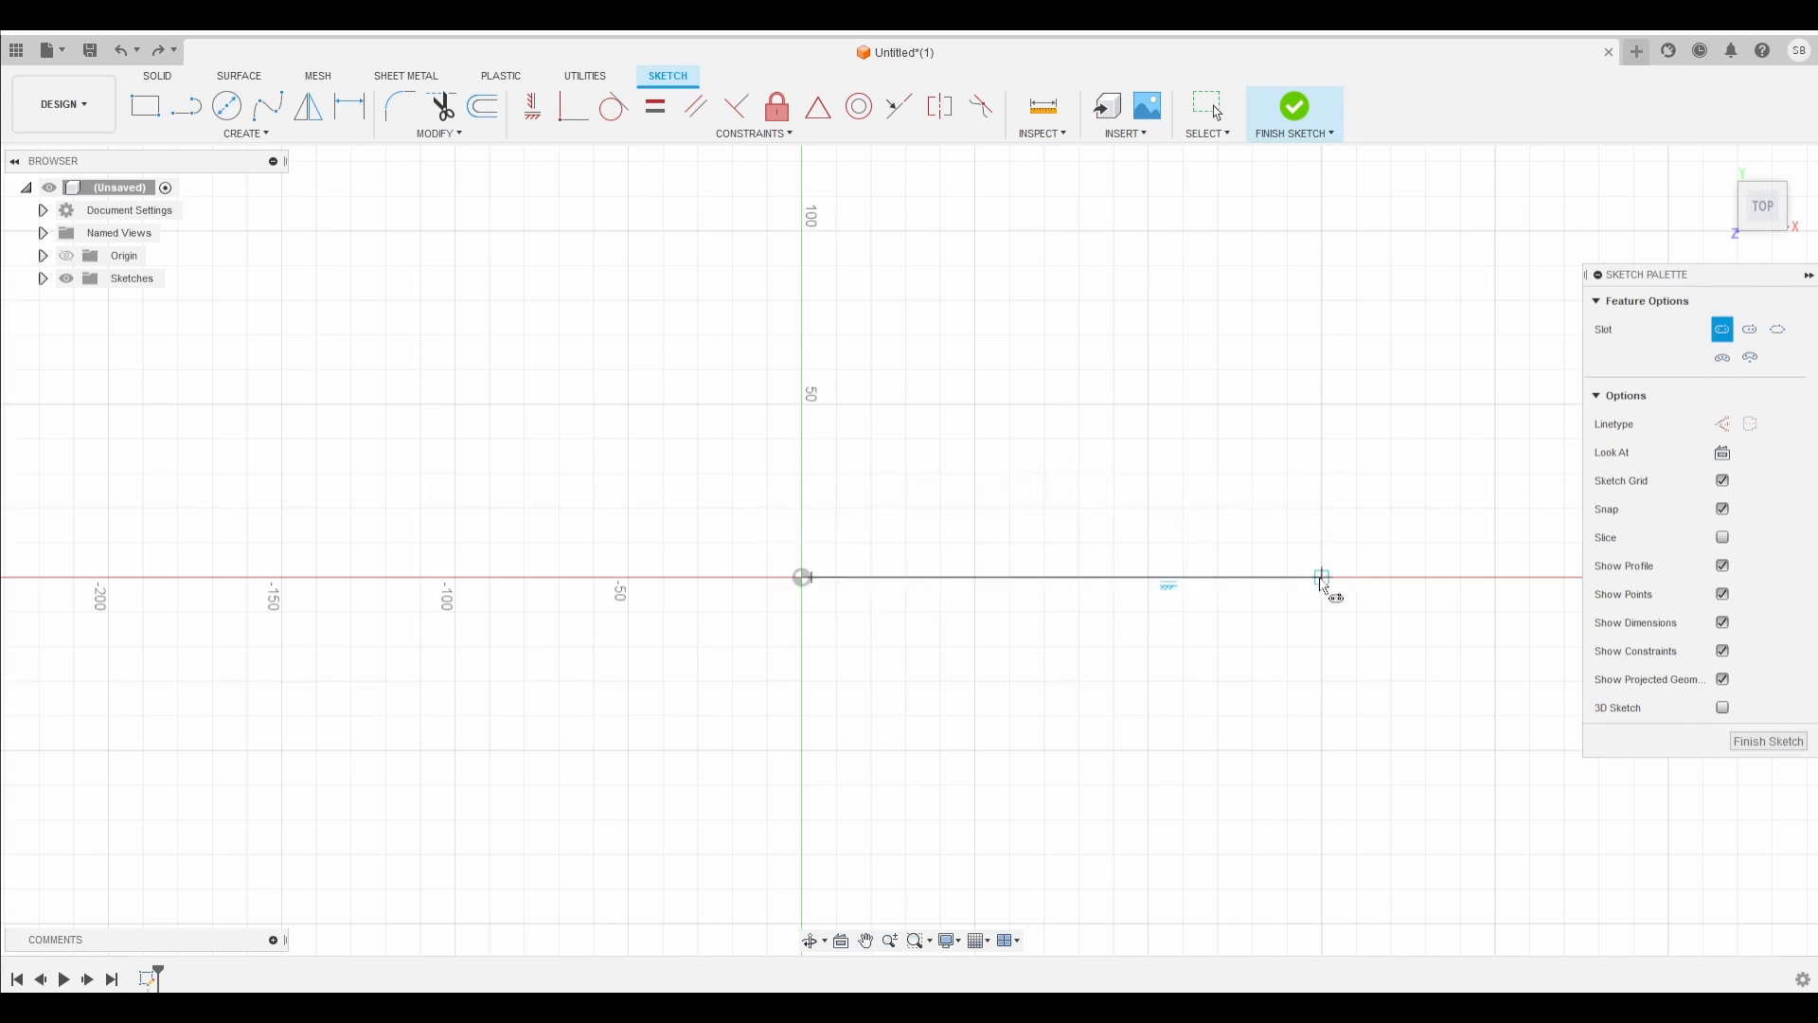
{"action": "left_click", "coordinate": [1322, 666]}
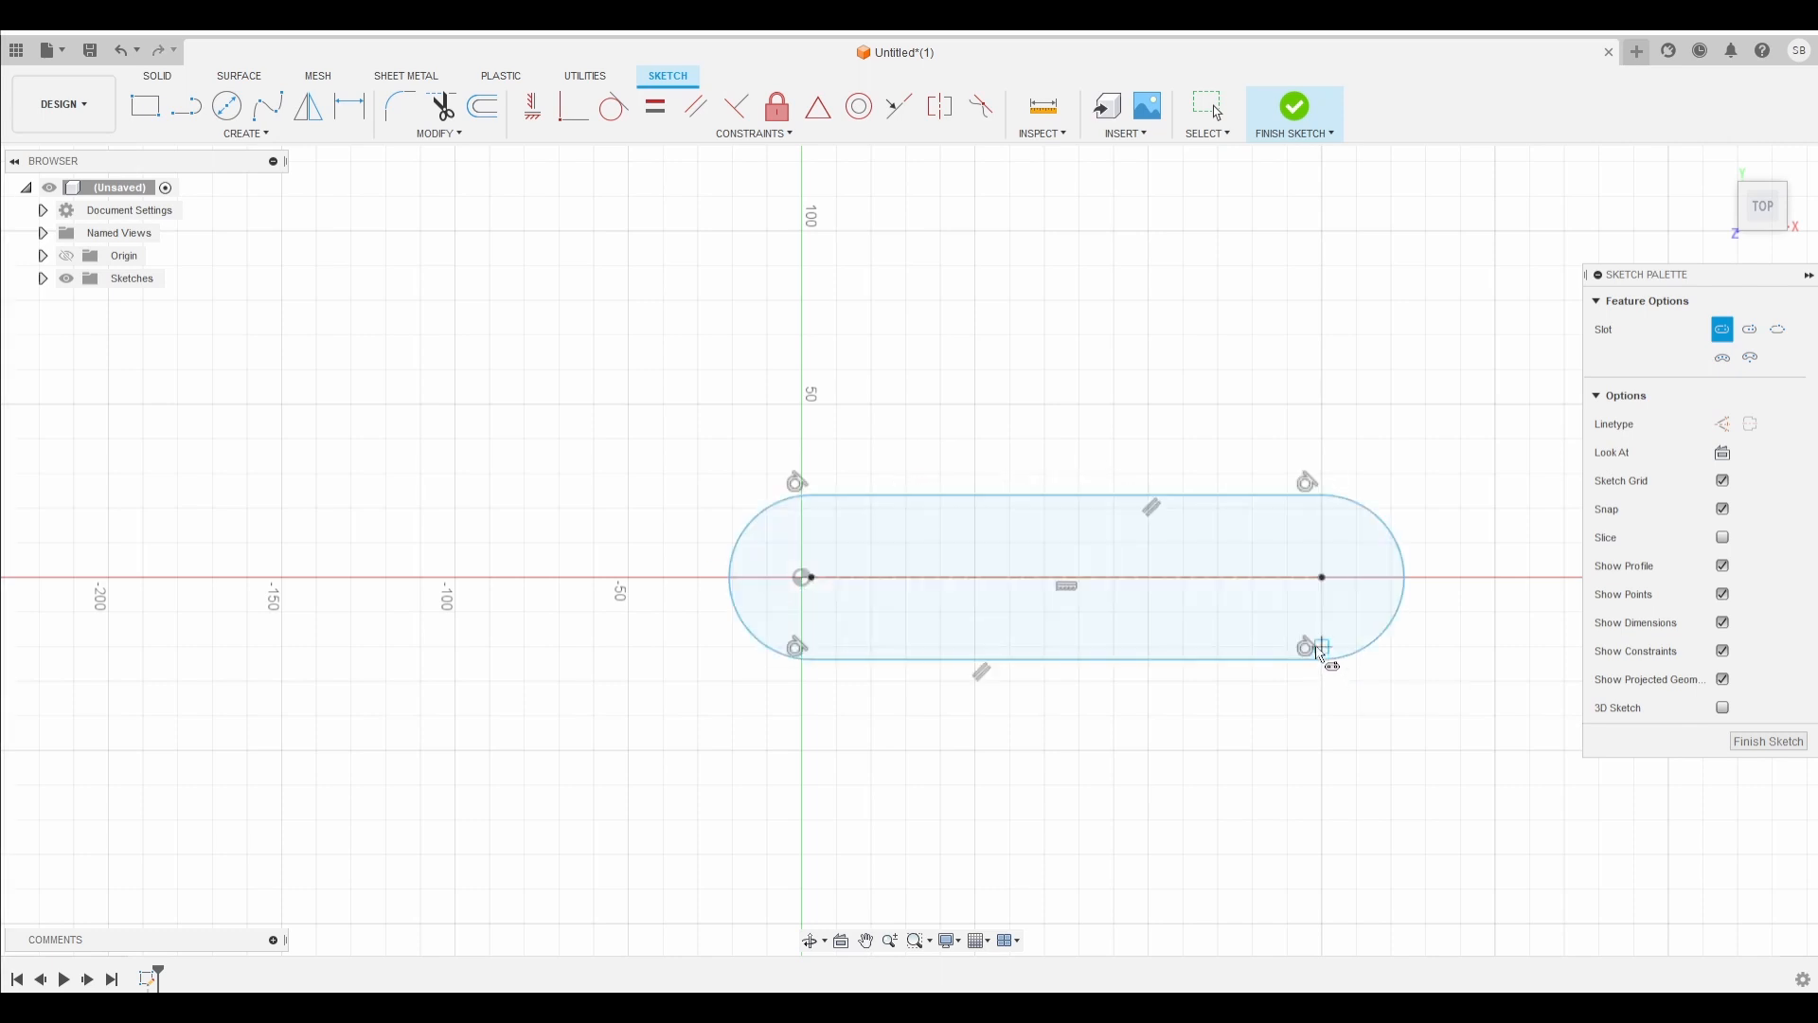
{"action": "key", "text": "ctrl+z"}
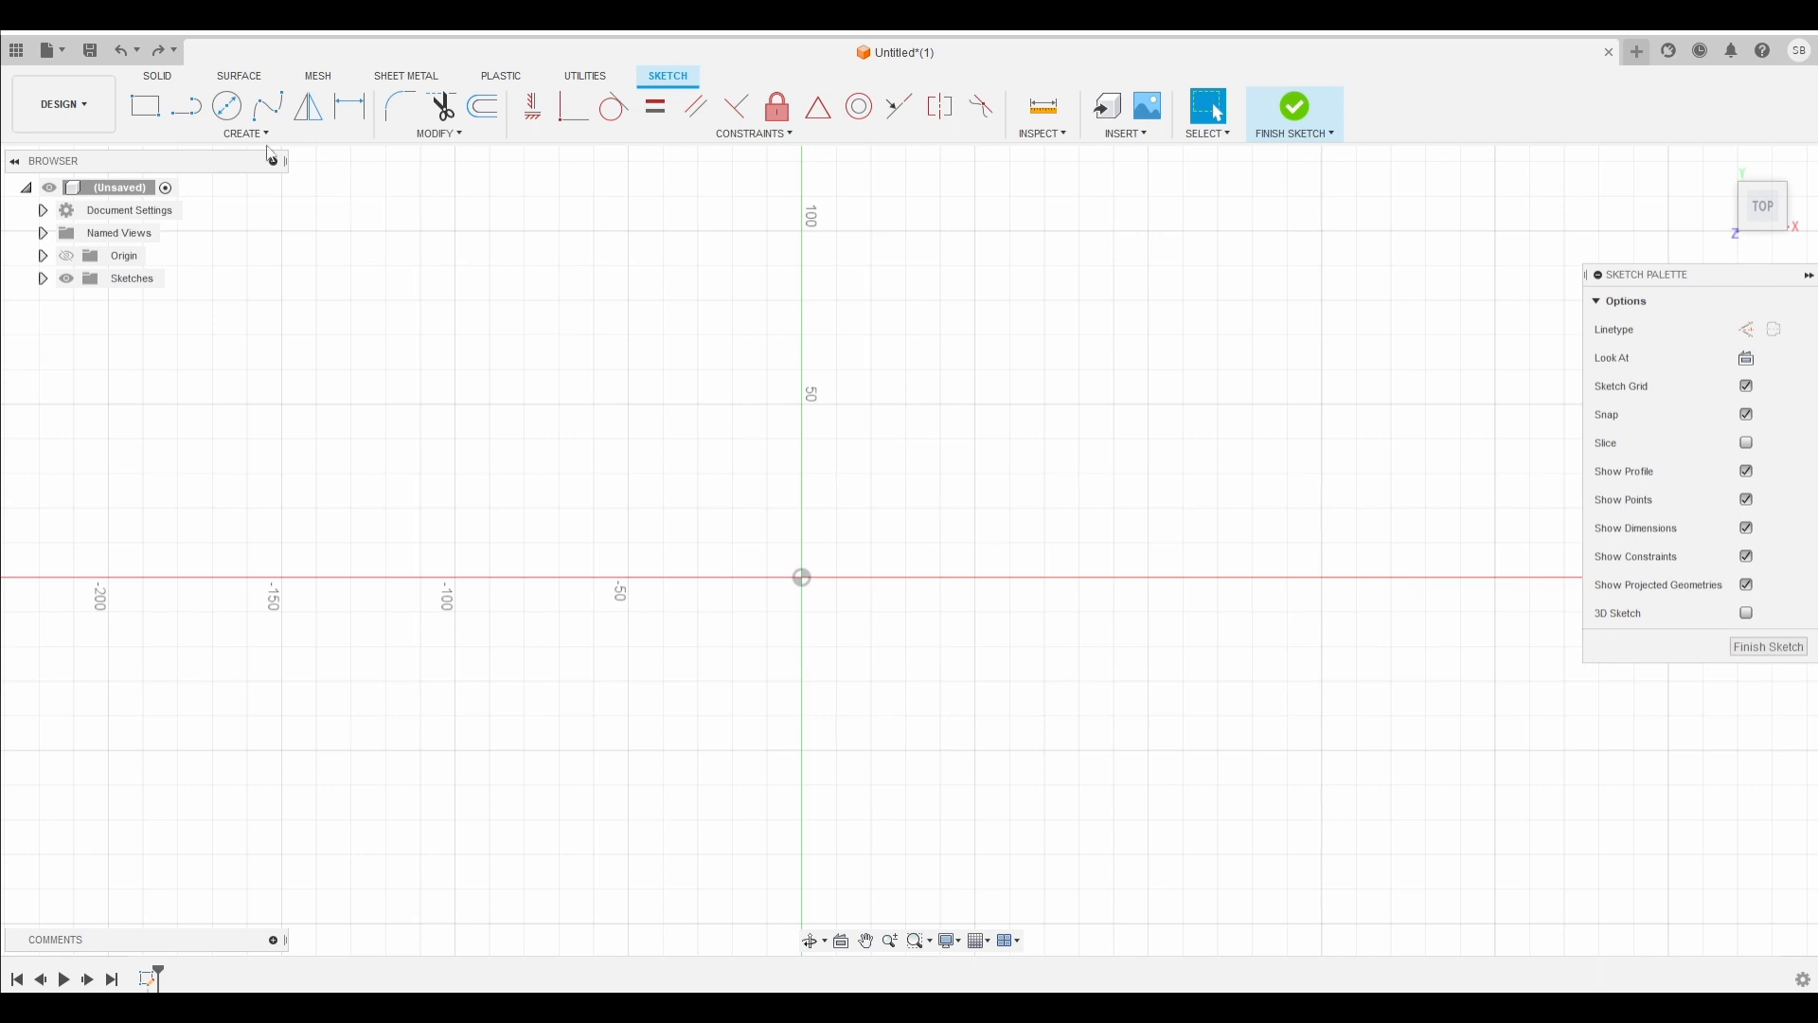
Step: Sketch a center to center slot from the origin to 150 mm along the horizontal axis, about 91 mm wide, and undo it
{"action": "left_click", "coordinate": [261, 138]}
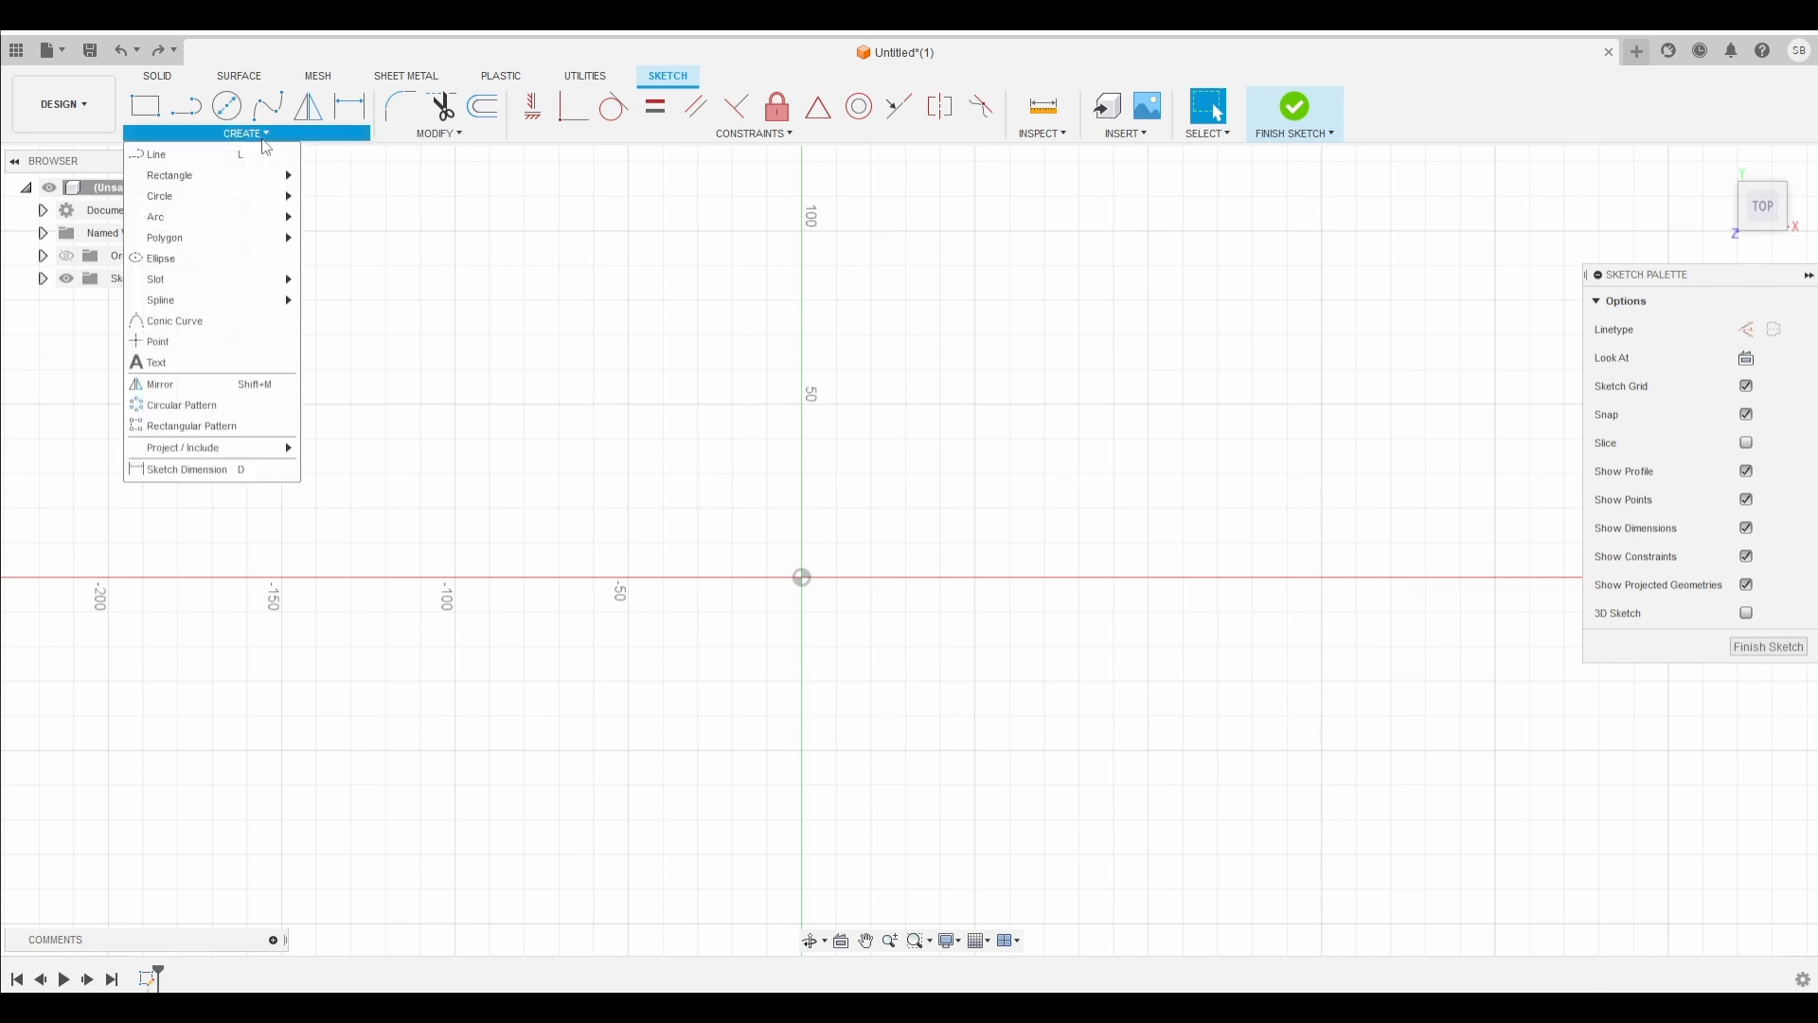
{"action": "mouse_move", "coordinate": [256, 291]}
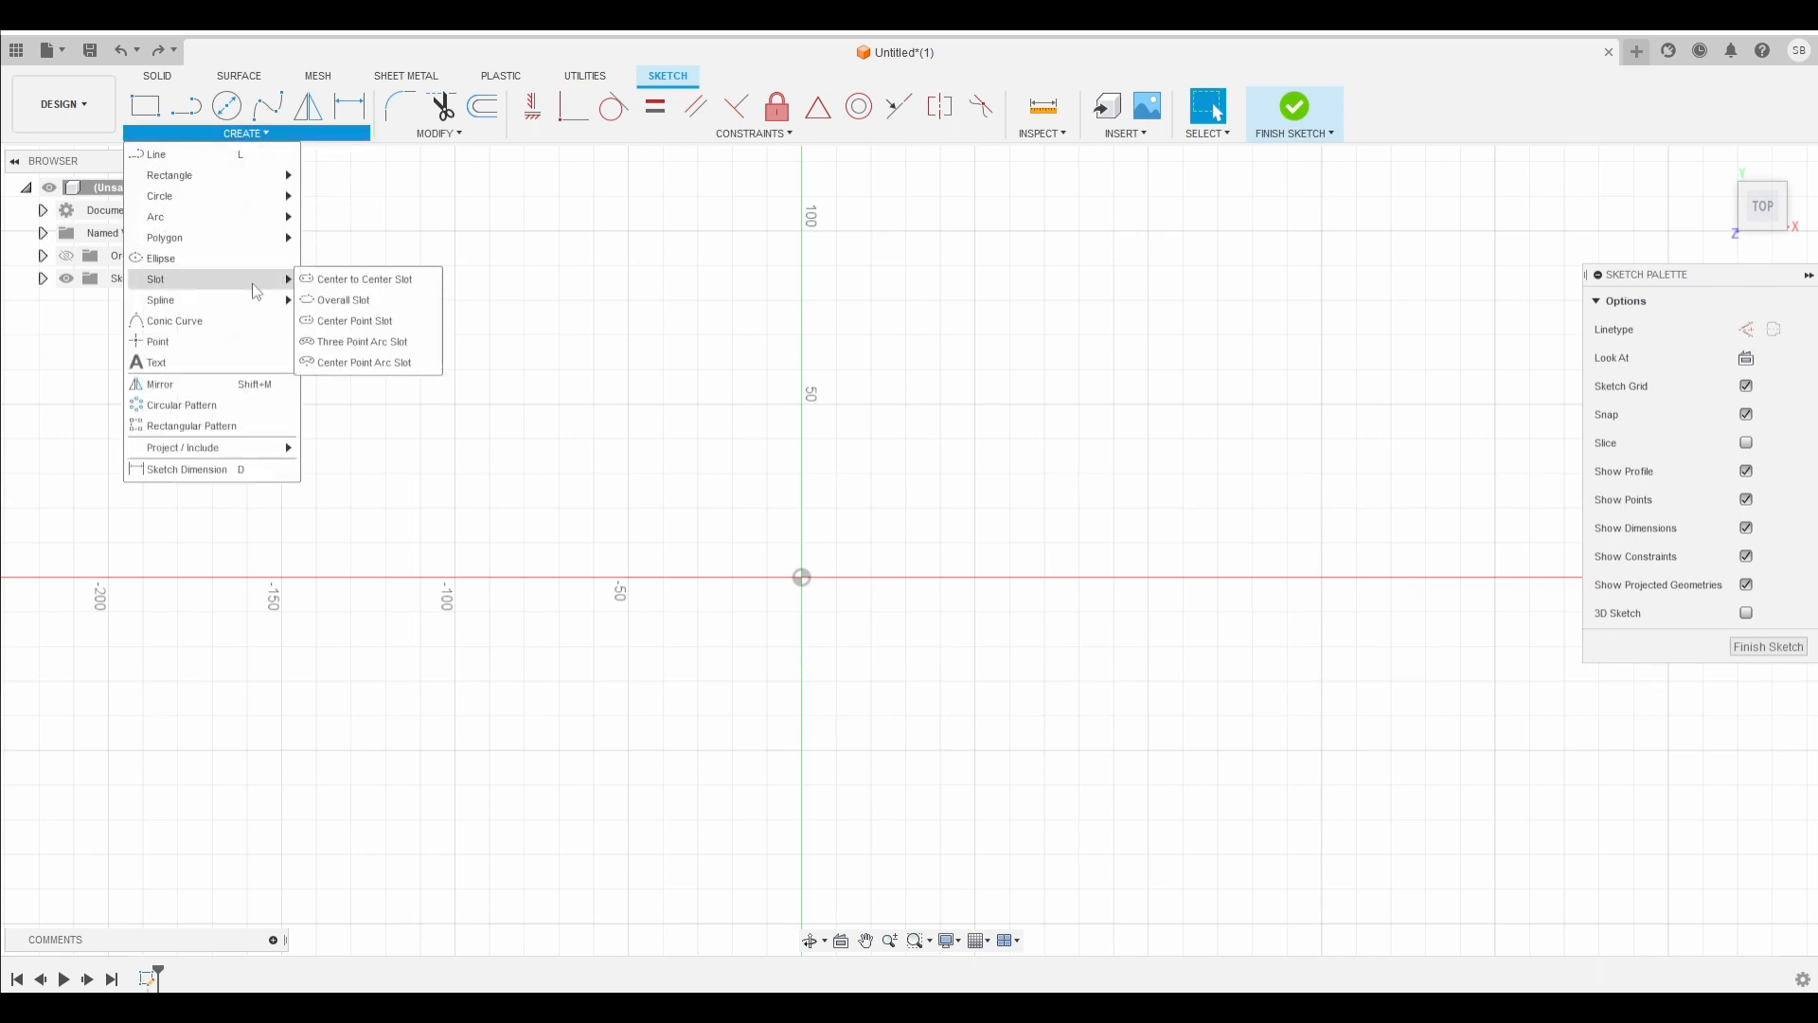
{"action": "left_click", "coordinate": [342, 282]}
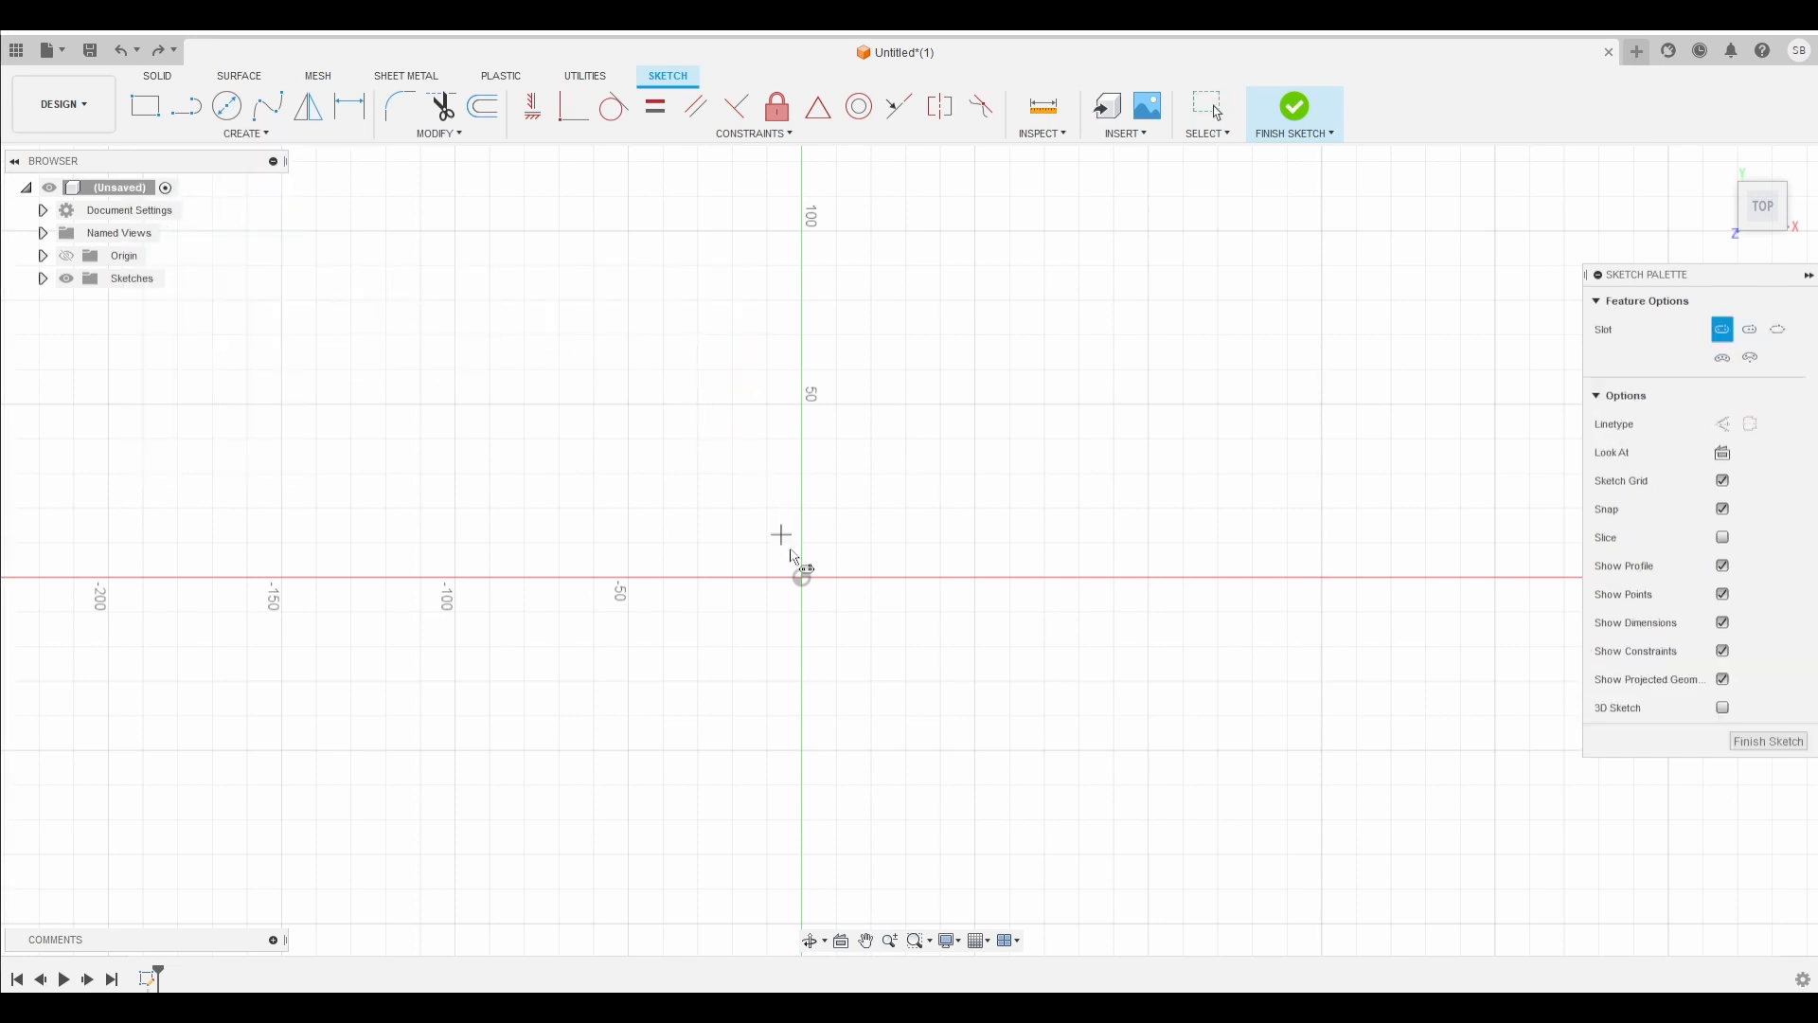
{"action": "left_click", "coordinate": [802, 577]}
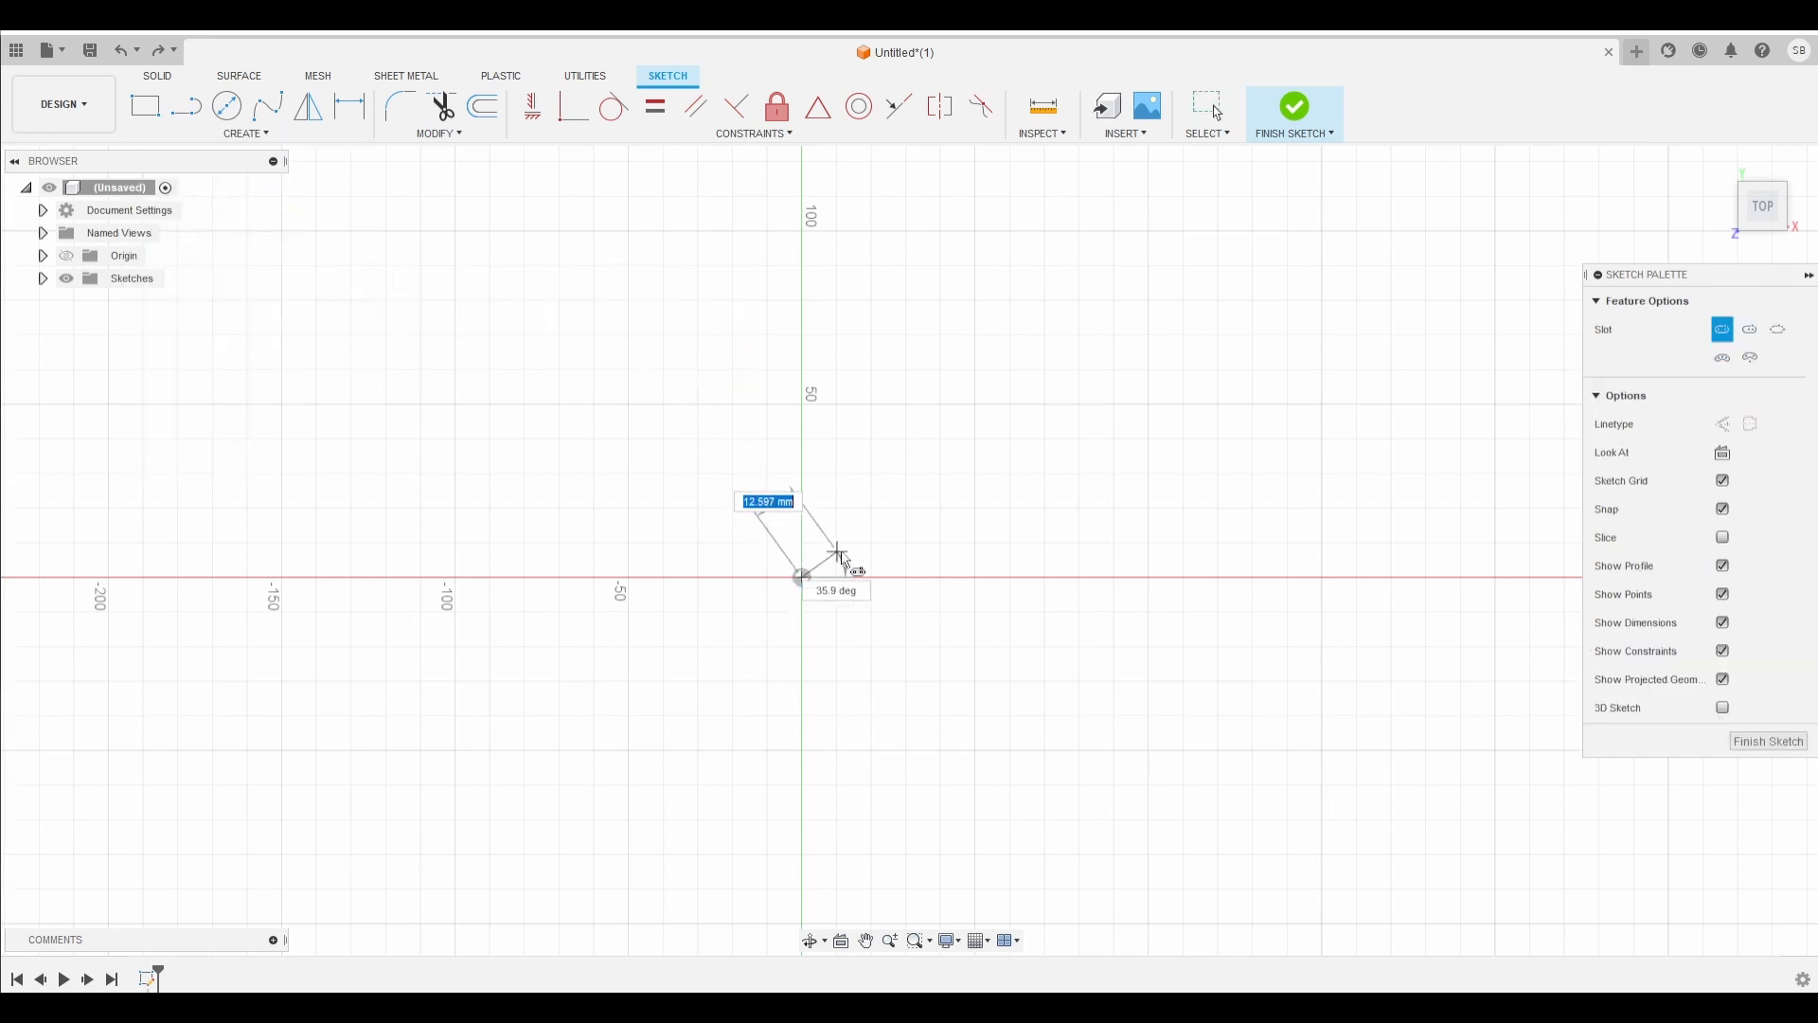
{"action": "left_click", "coordinate": [1323, 578]}
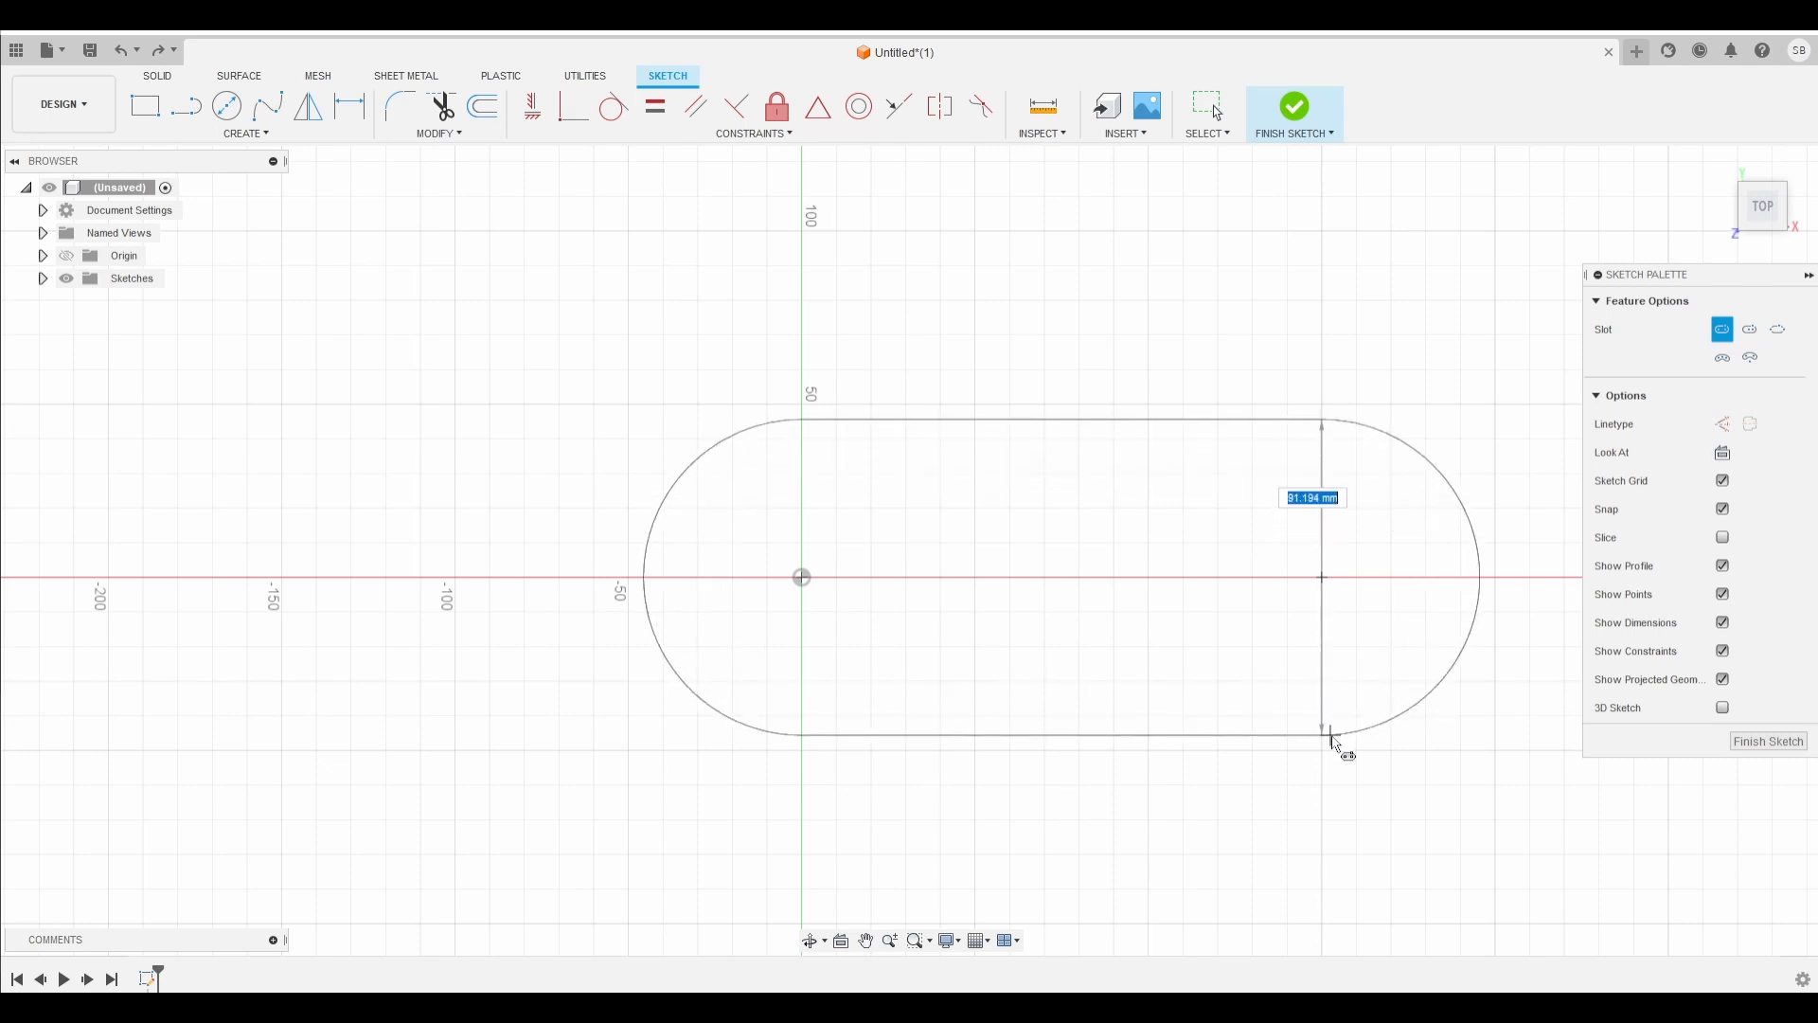
{"action": "left_click", "coordinate": [1335, 736]}
{"action": "key", "text": "Escape"}
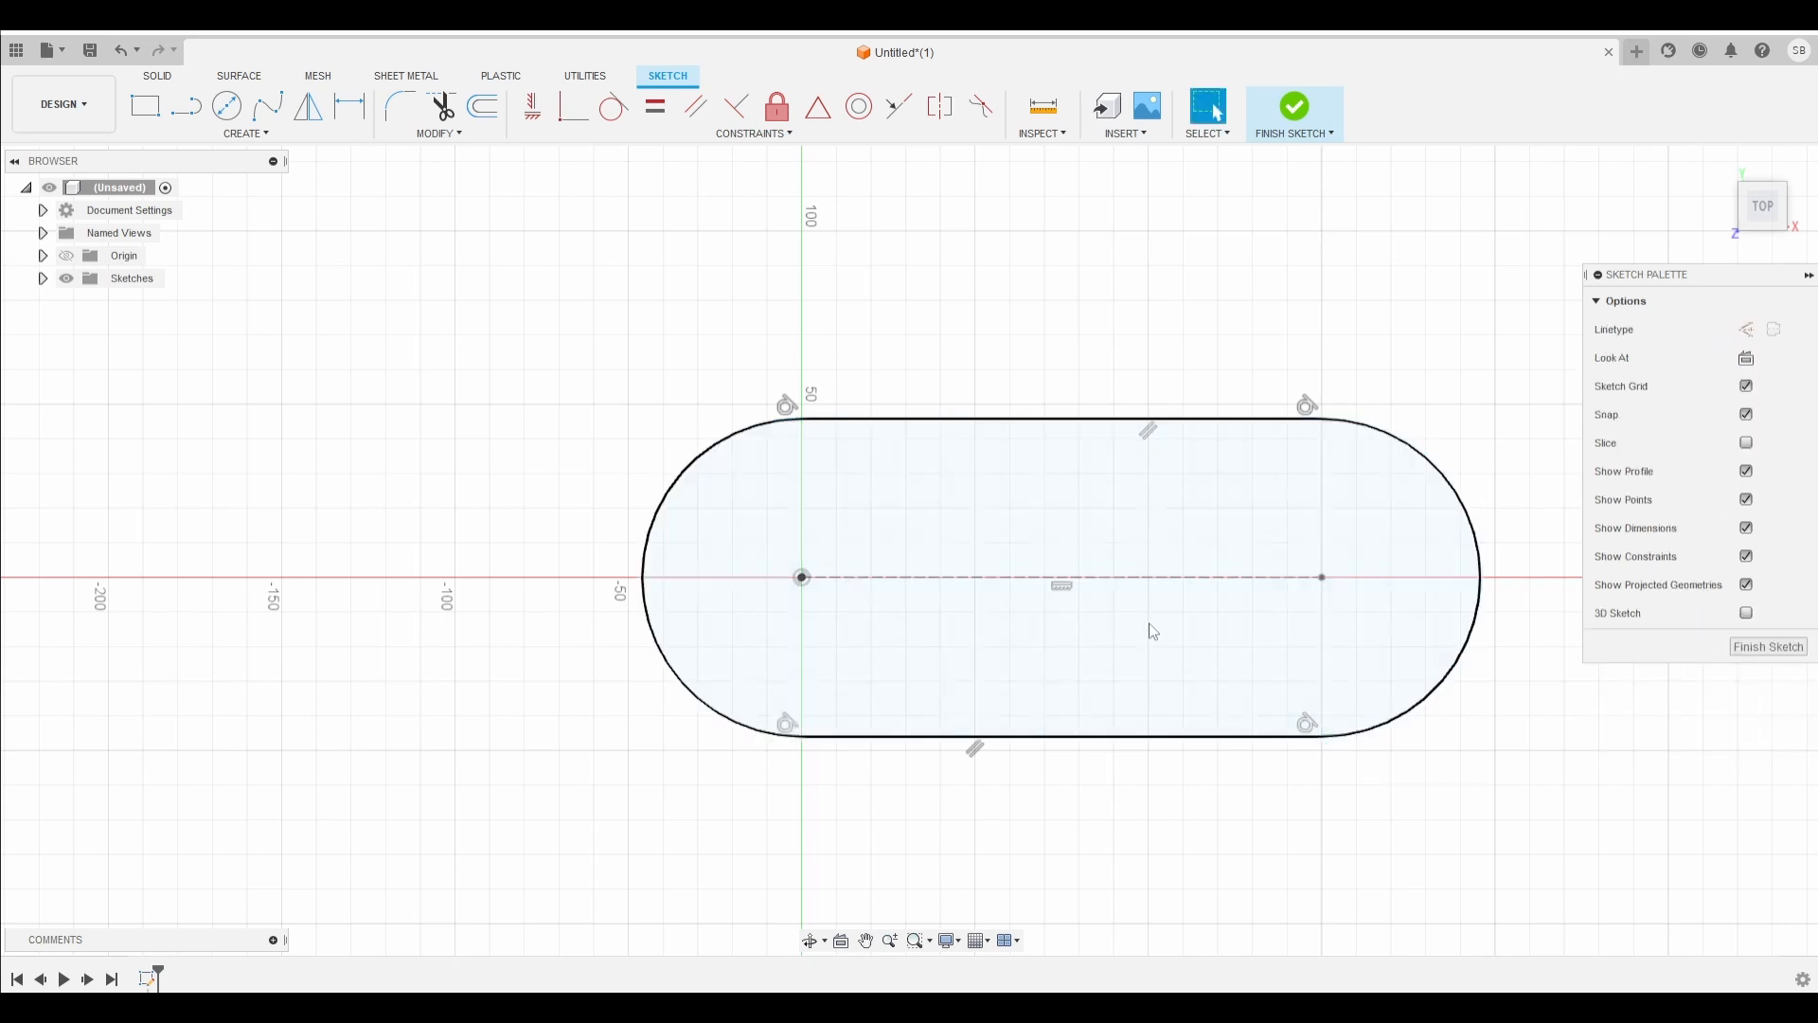
{"action": "key", "text": "ctrl+z"}
Step: Sketch an overall slot from the origin to 150 mm along the horizontal axis, about 98 mm wide, and undo it
{"action": "left_click", "coordinate": [254, 137]}
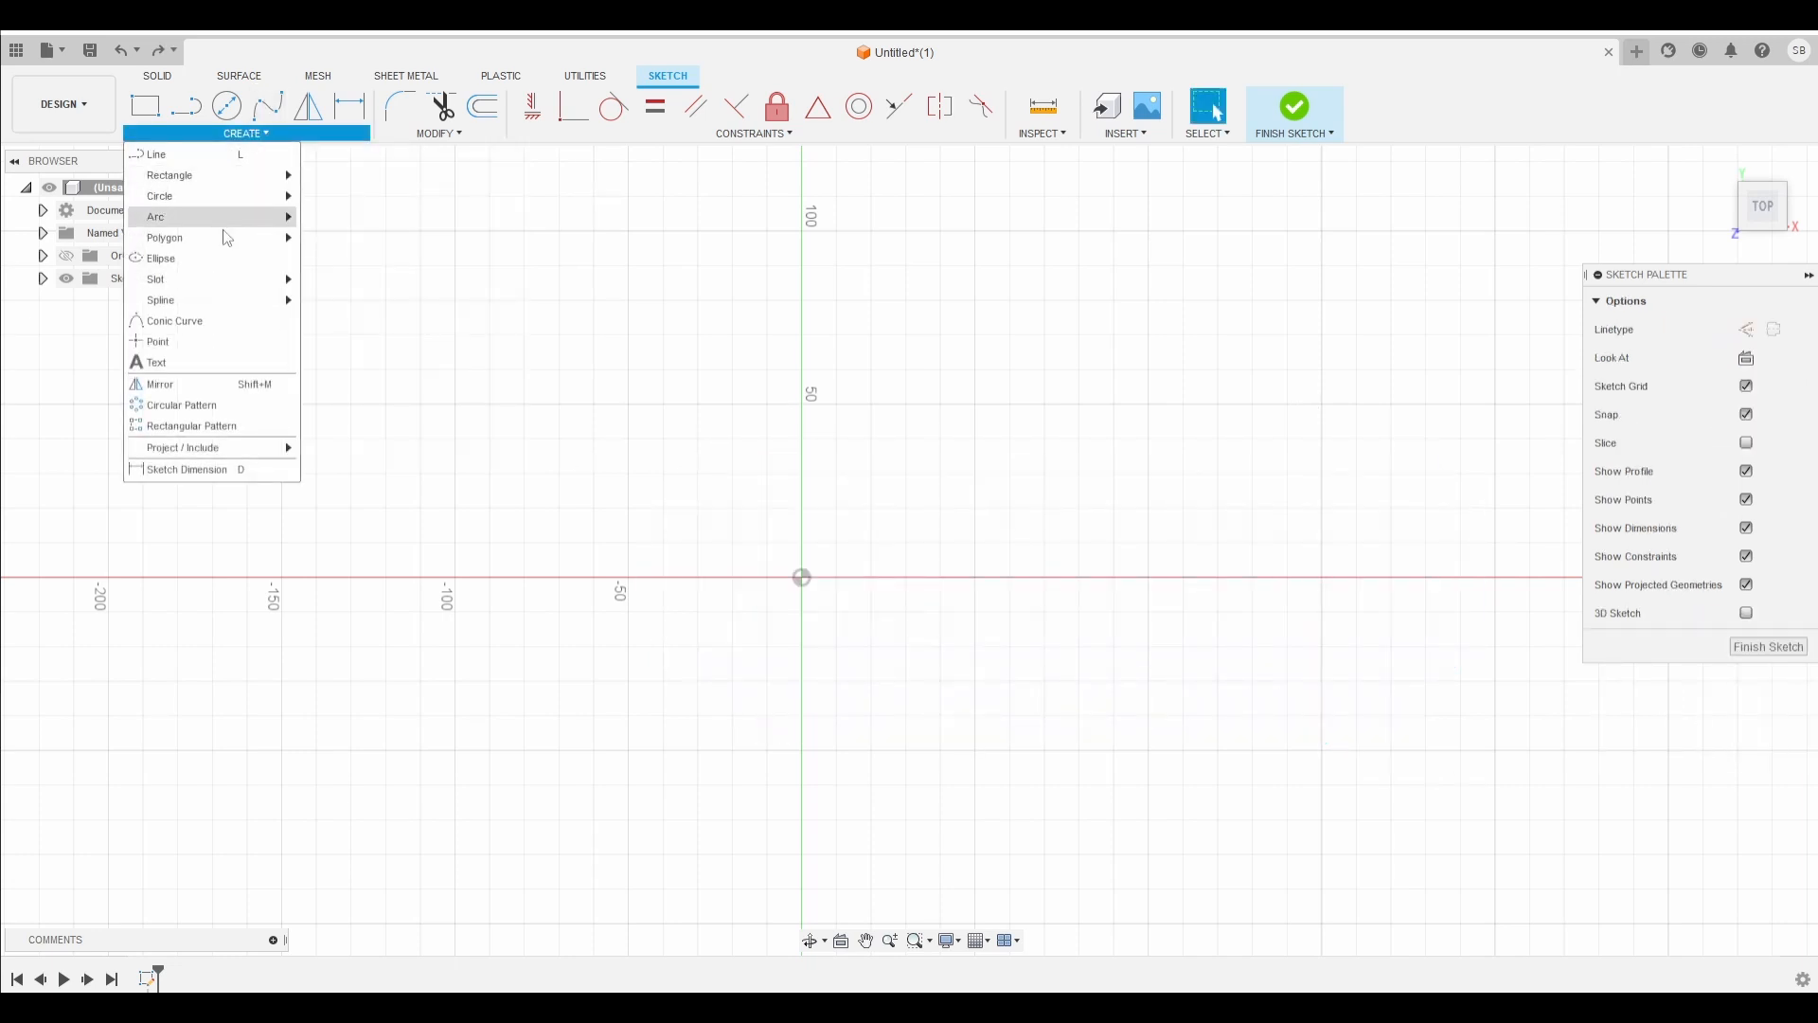
{"action": "mouse_move", "coordinate": [253, 283]}
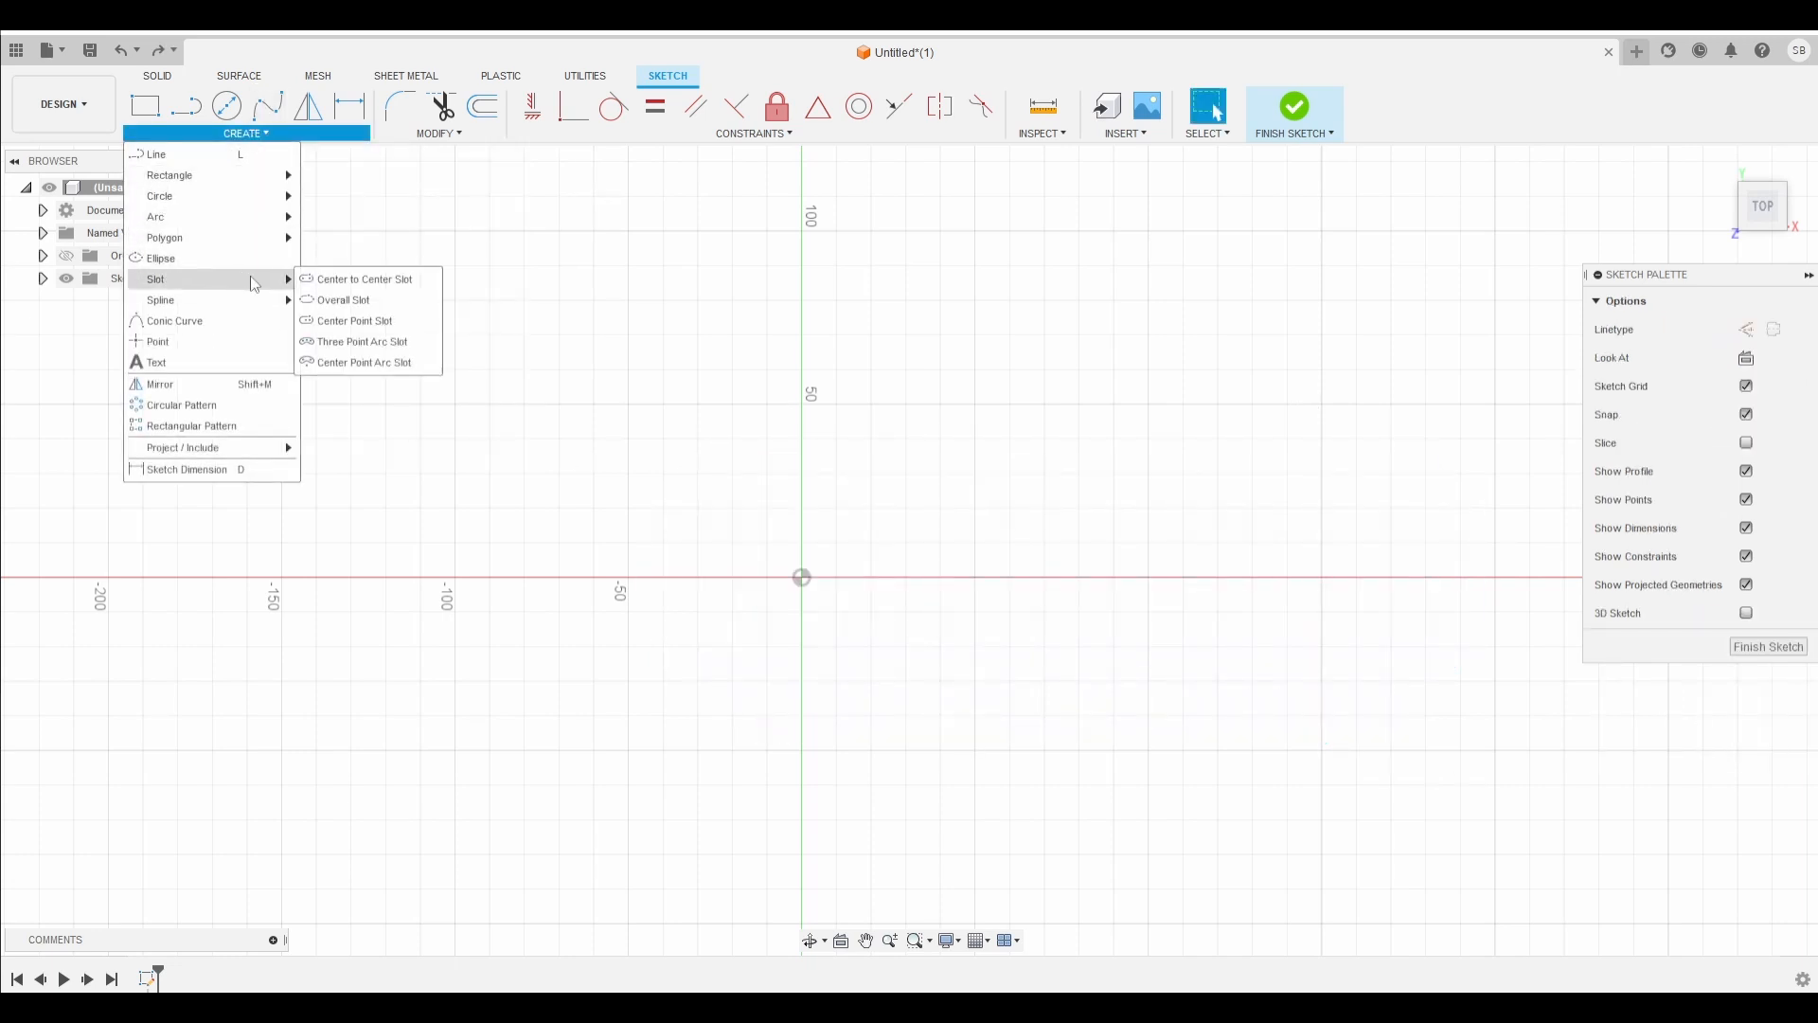
{"action": "left_click", "coordinate": [346, 301]}
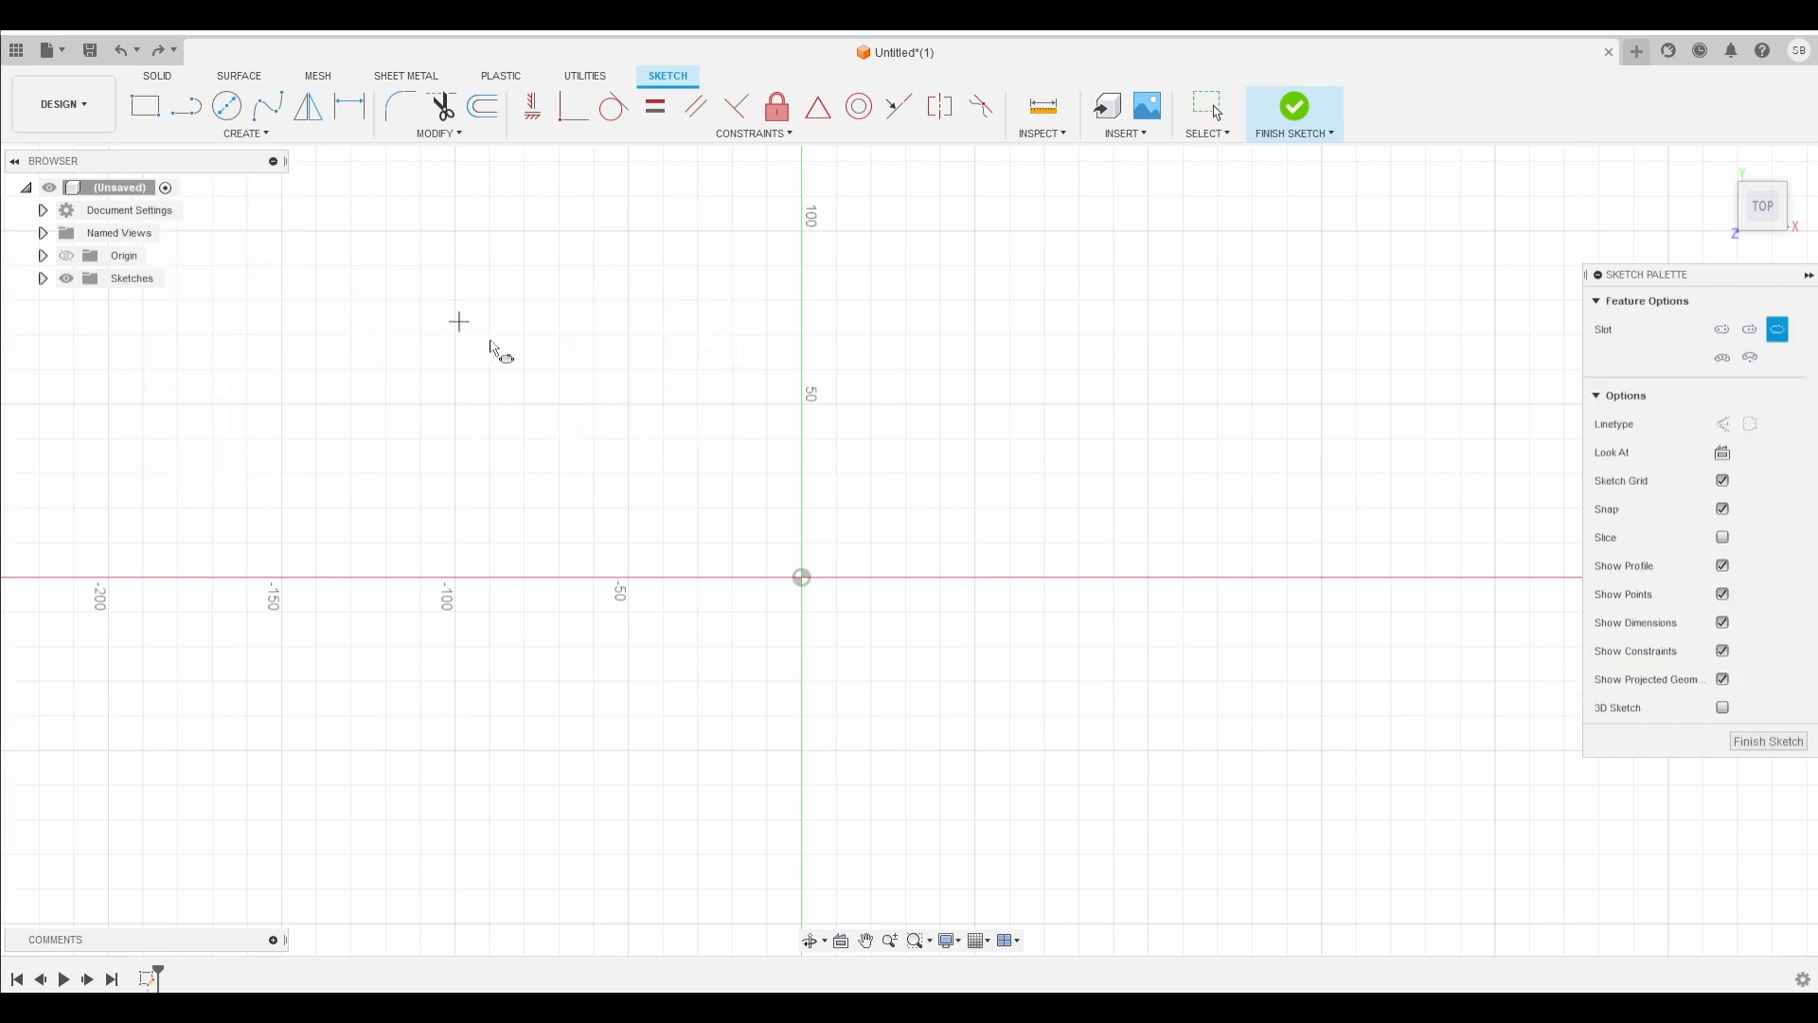
{"action": "left_click", "coordinate": [801, 577]}
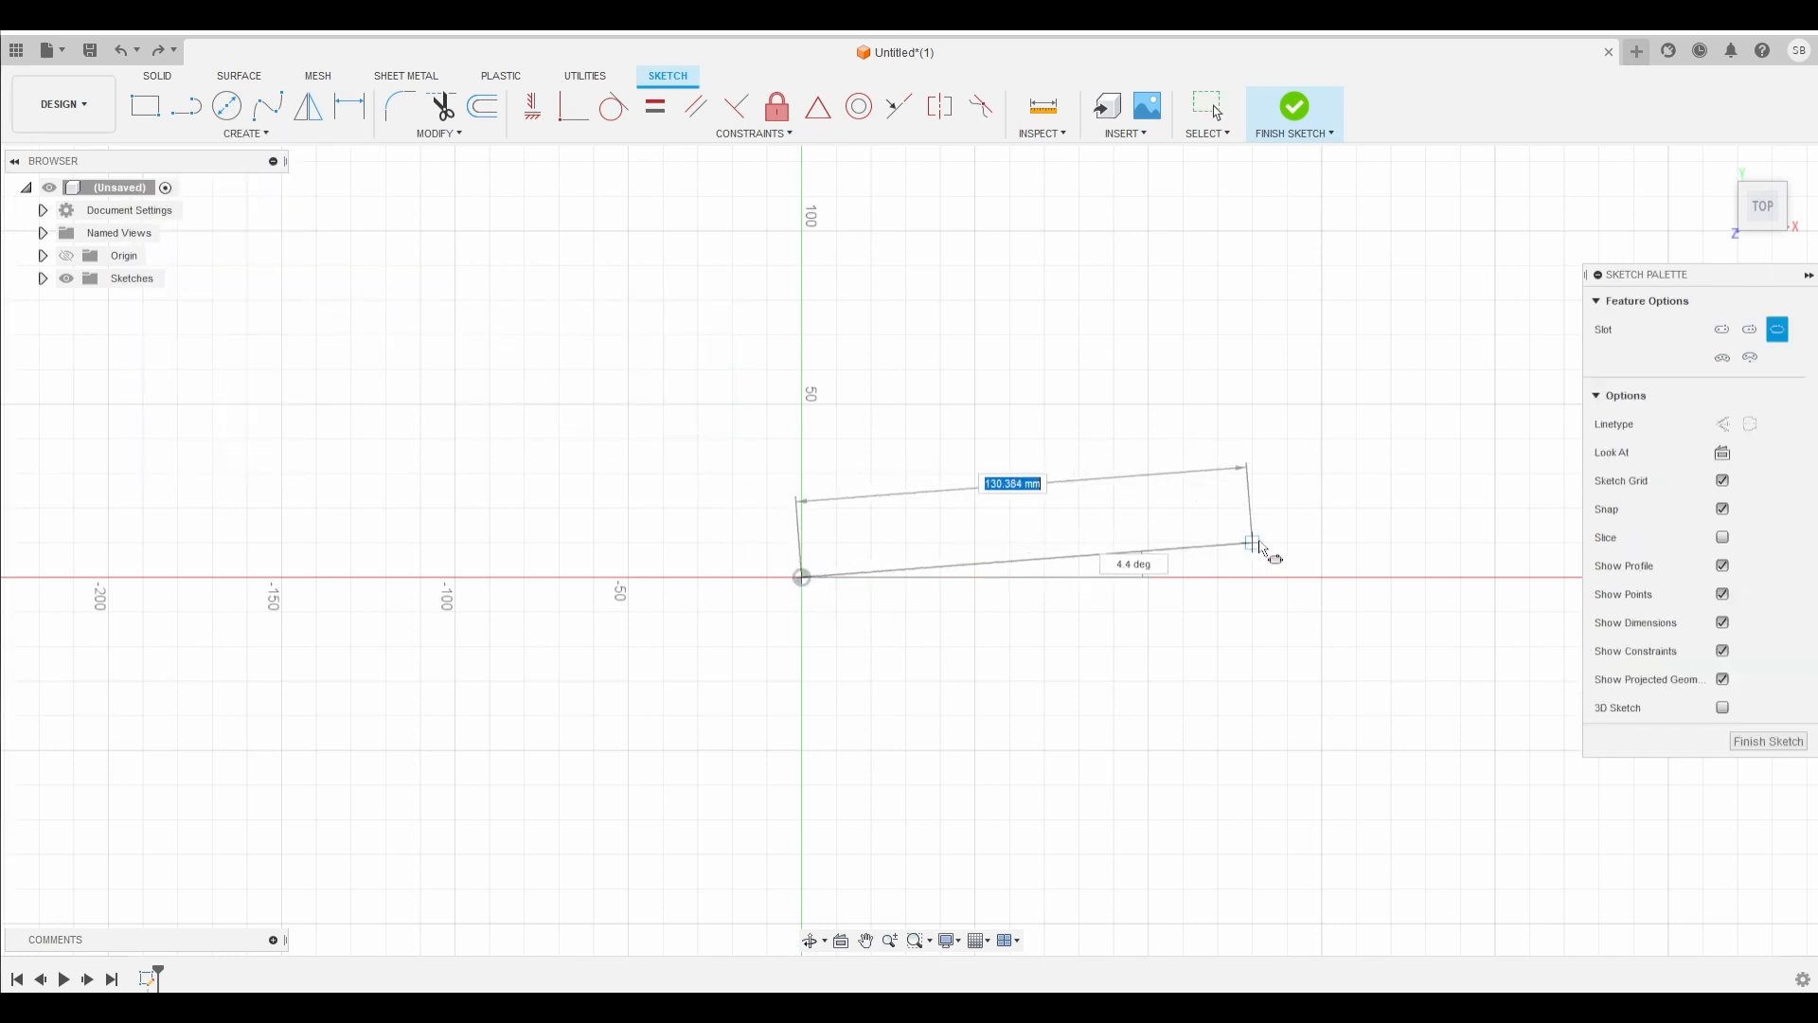
{"action": "left_click", "coordinate": [1323, 578]}
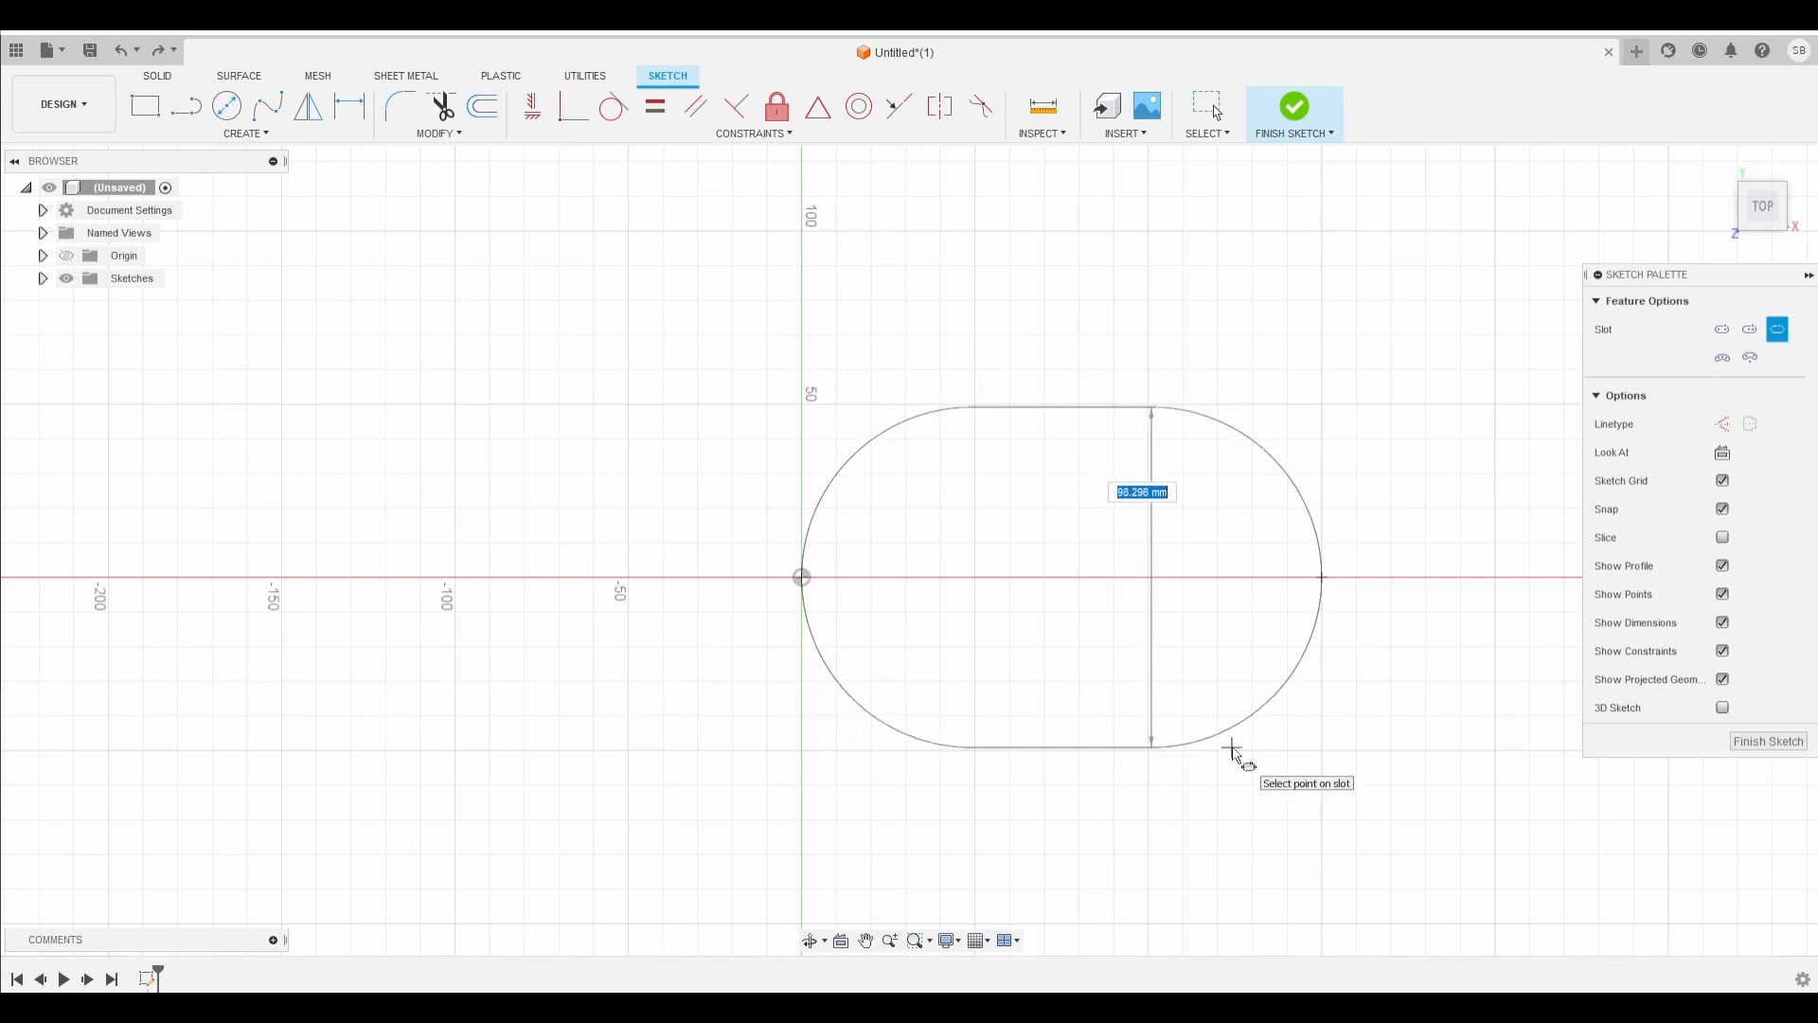
{"action": "left_click", "coordinate": [1231, 749]}
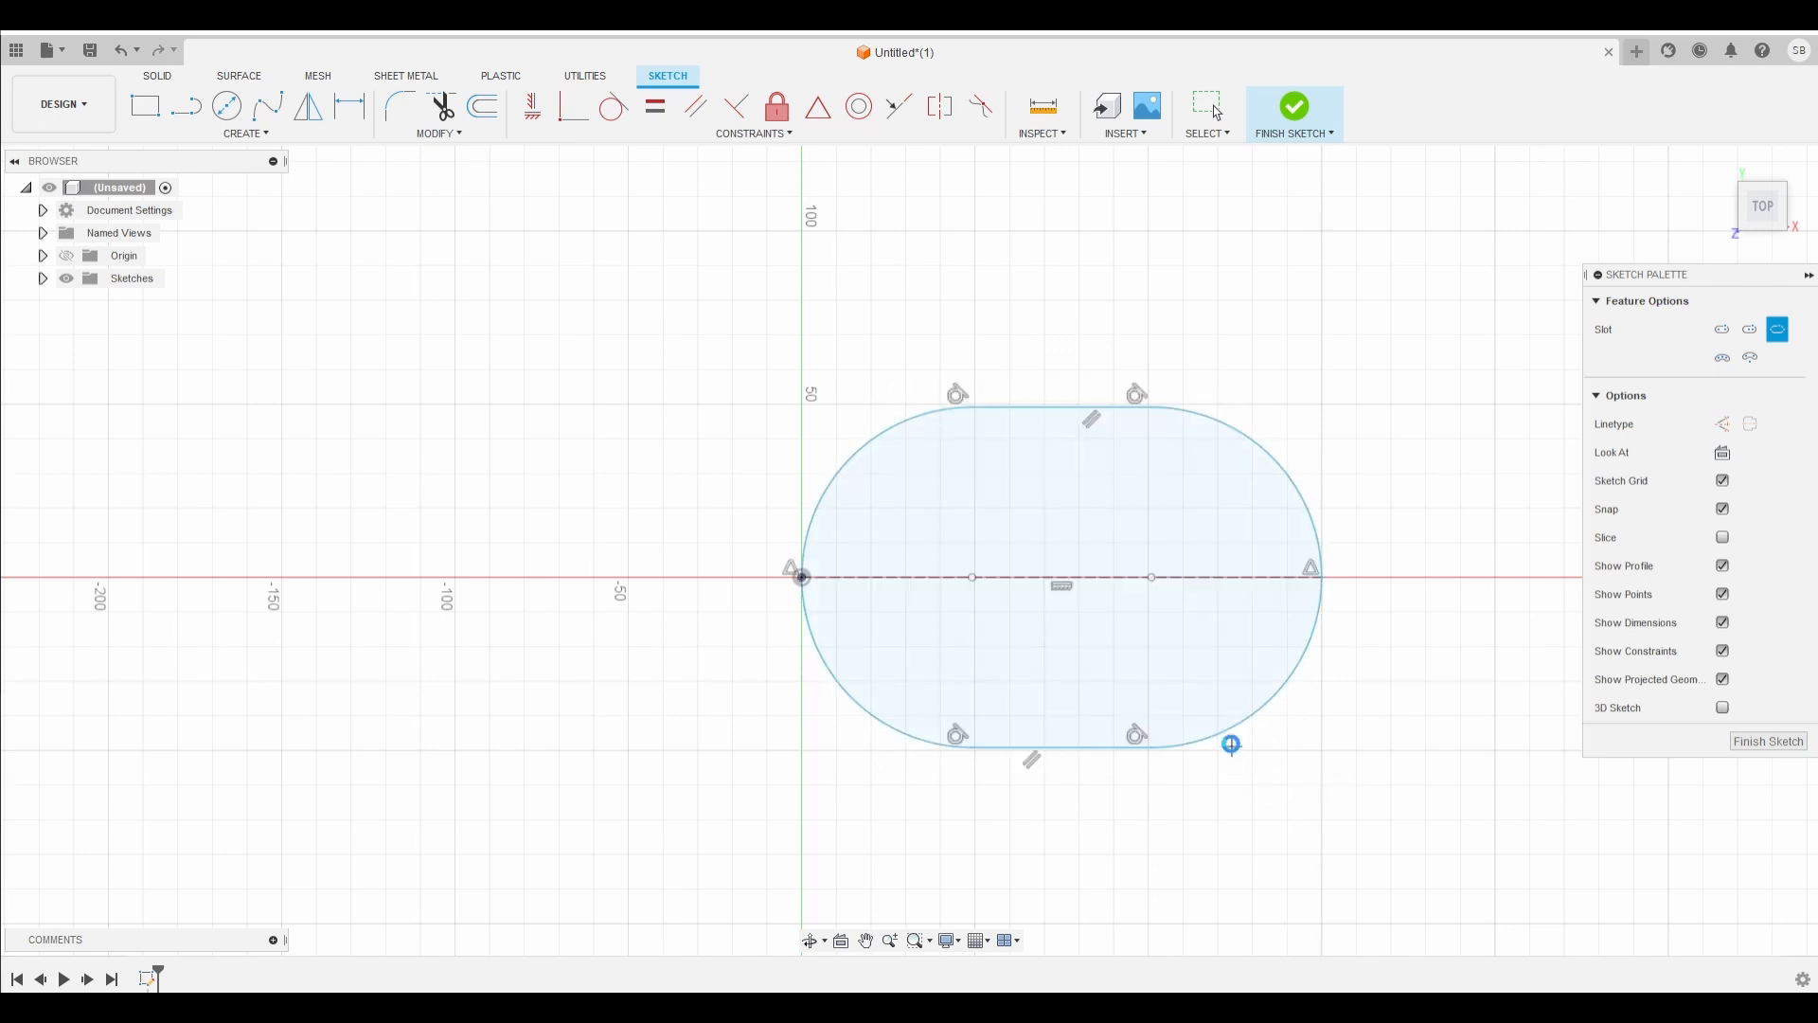
{"action": "key", "text": "ctrl+z"}
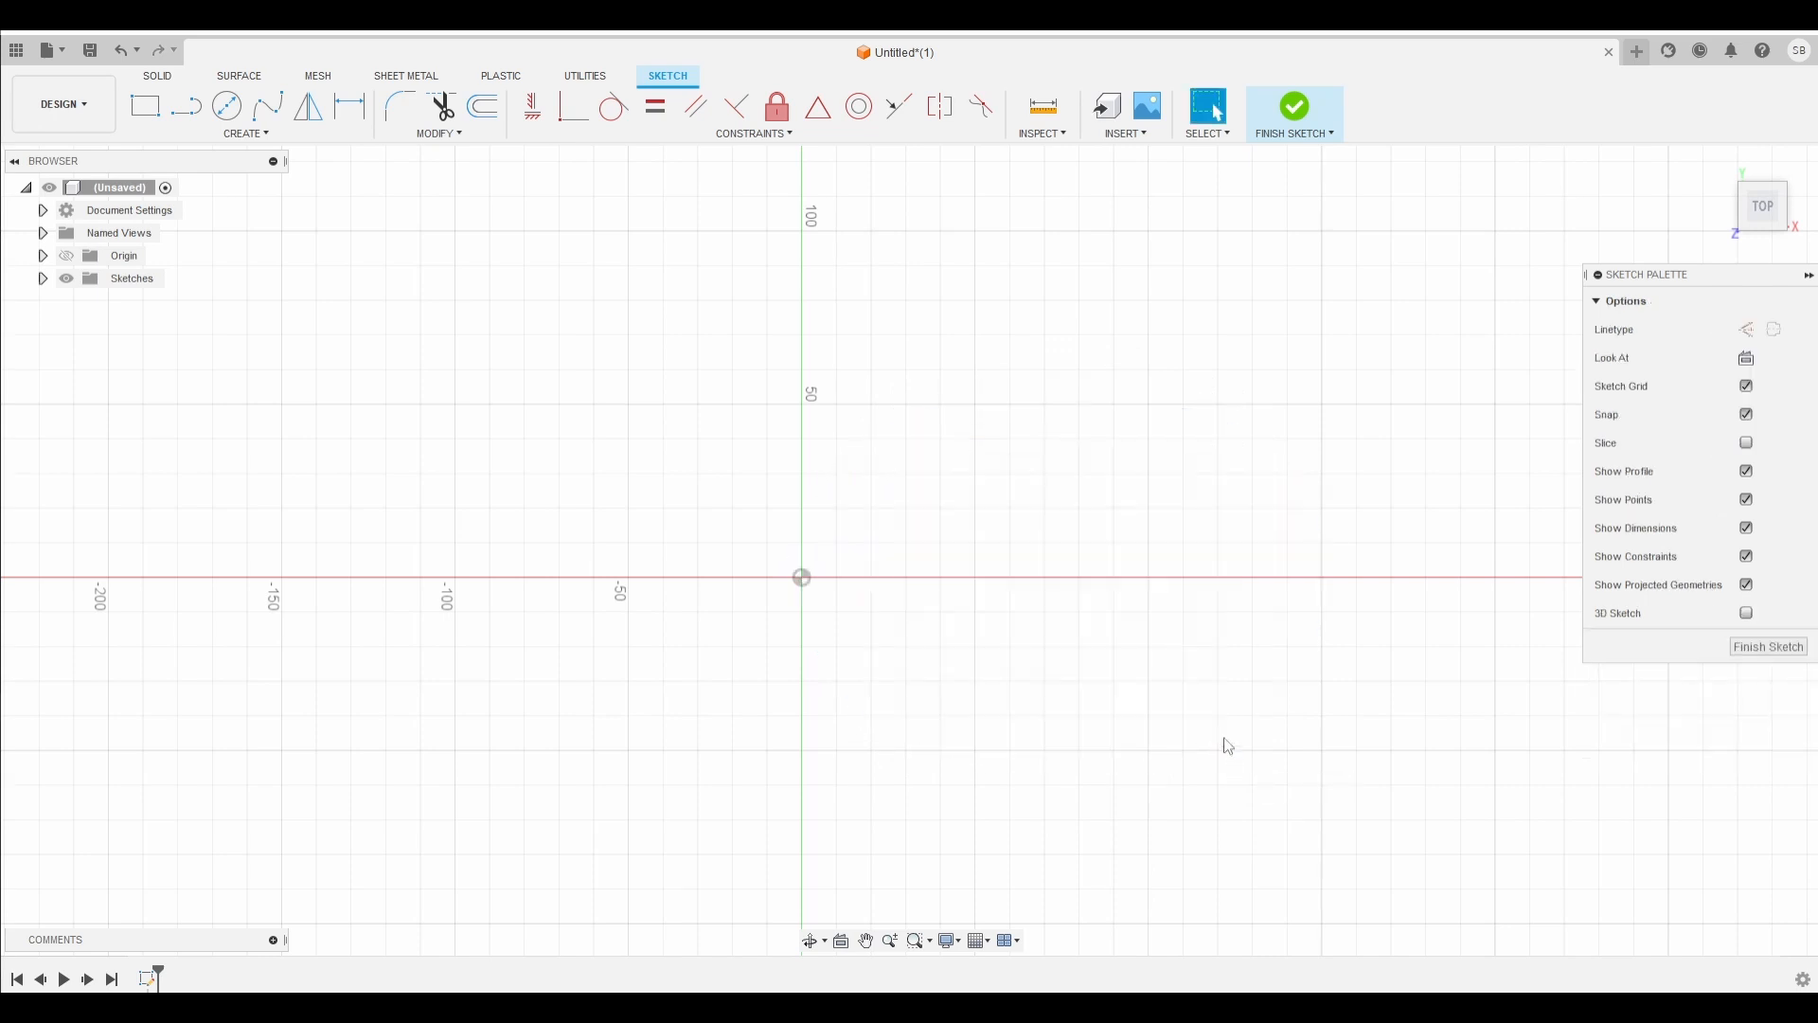
Step: Sketch a center point slot centred on the origin, with its end centre 100 mm along the horizontal axis and about 60 mm wide, and undo it
{"action": "left_click", "coordinate": [245, 134]}
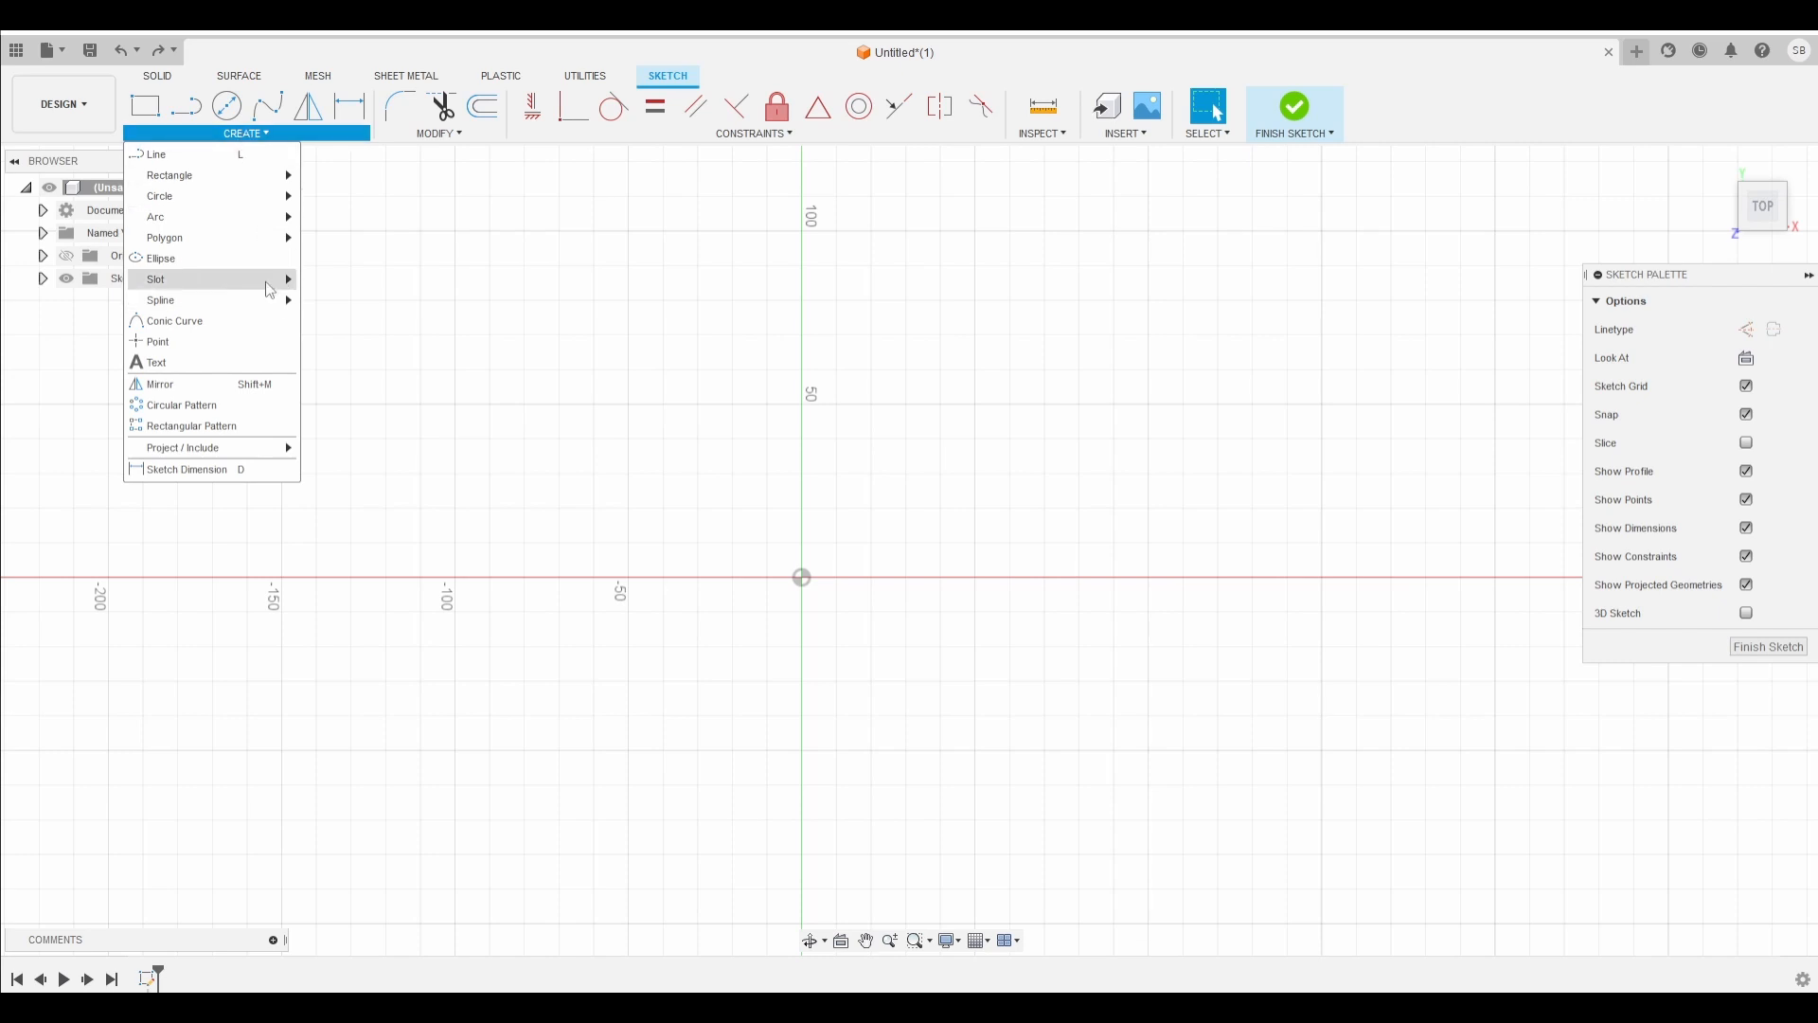
{"action": "mouse_move", "coordinate": [270, 290]}
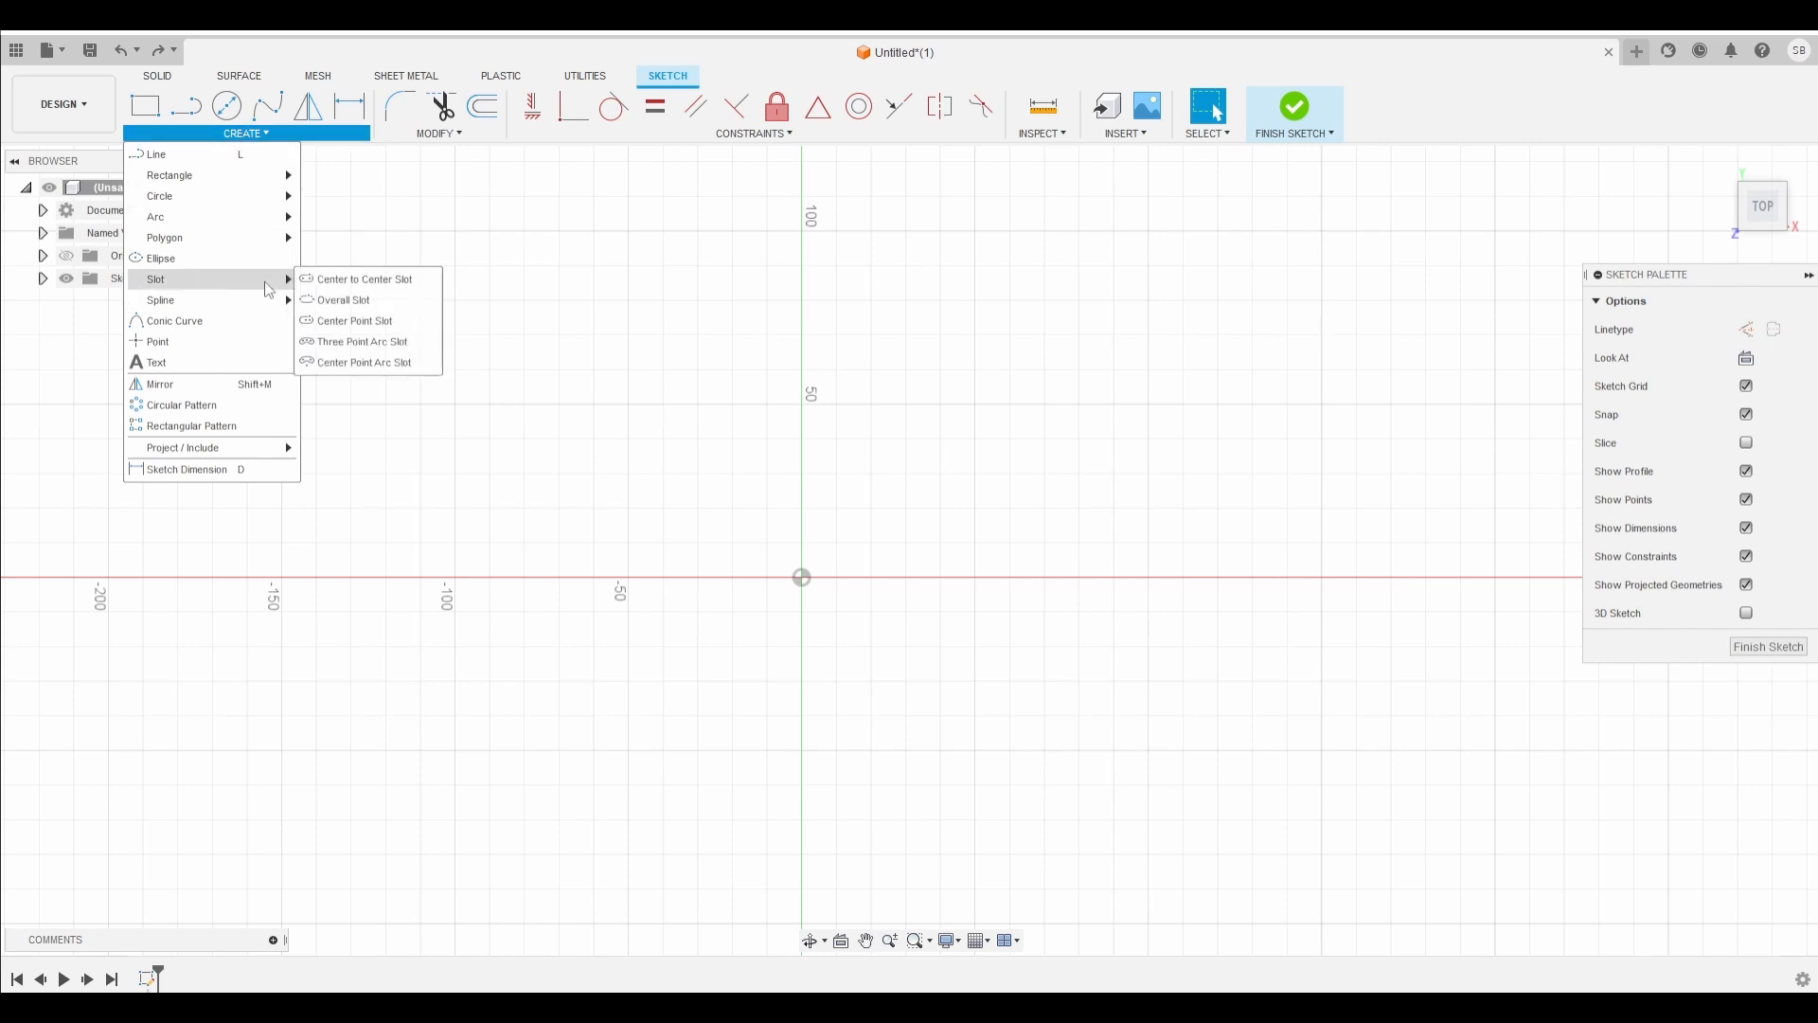
{"action": "left_click", "coordinate": [346, 321]}
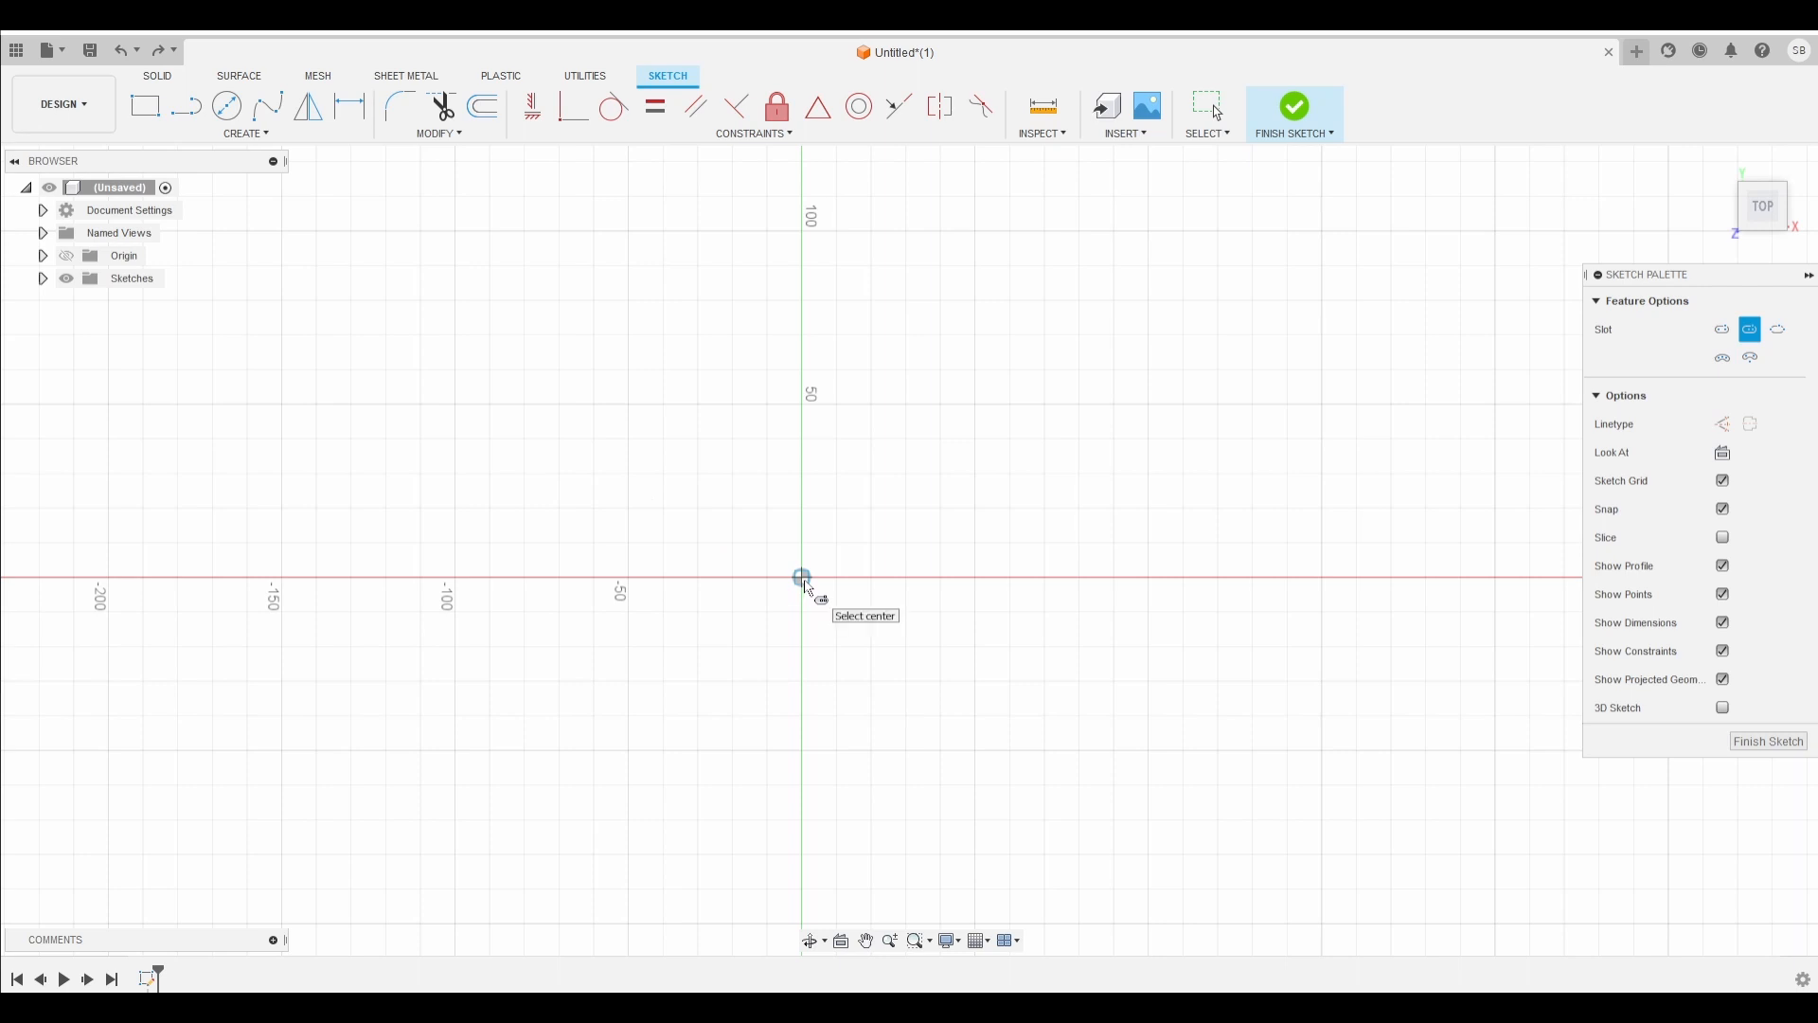
{"action": "left_click", "coordinate": [802, 576]}
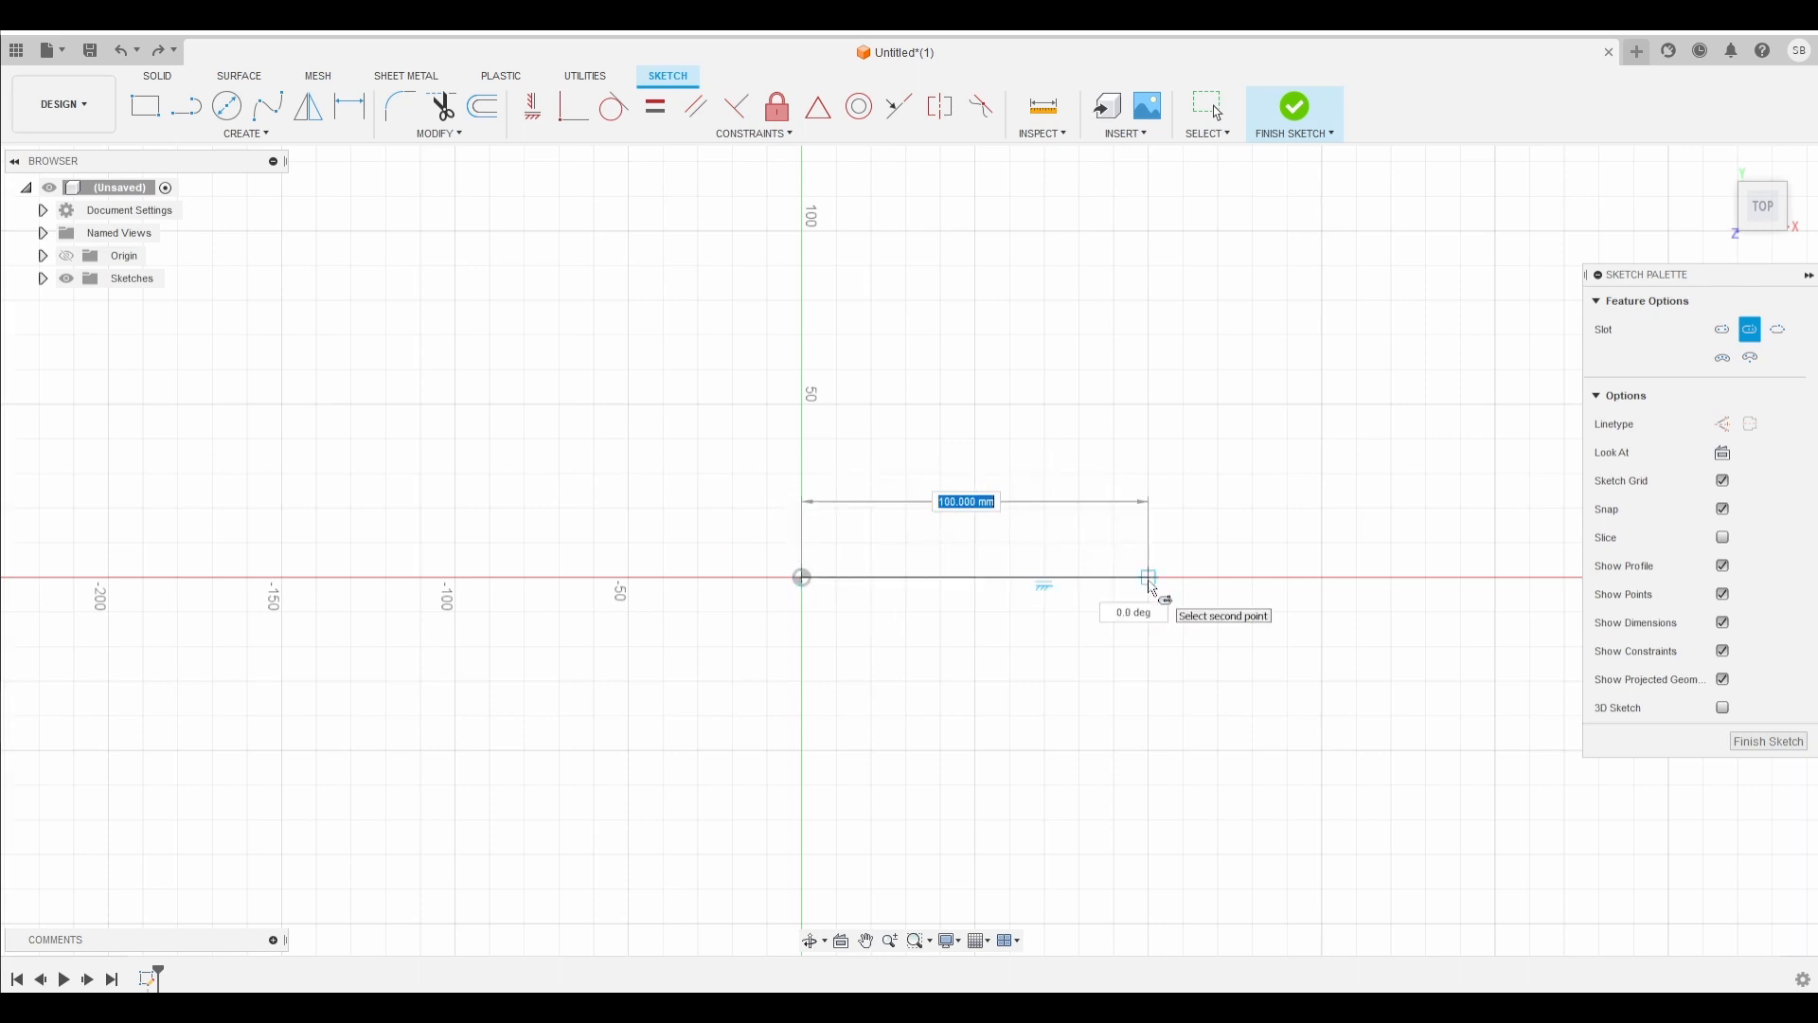
{"action": "left_click", "coordinate": [1149, 585]}
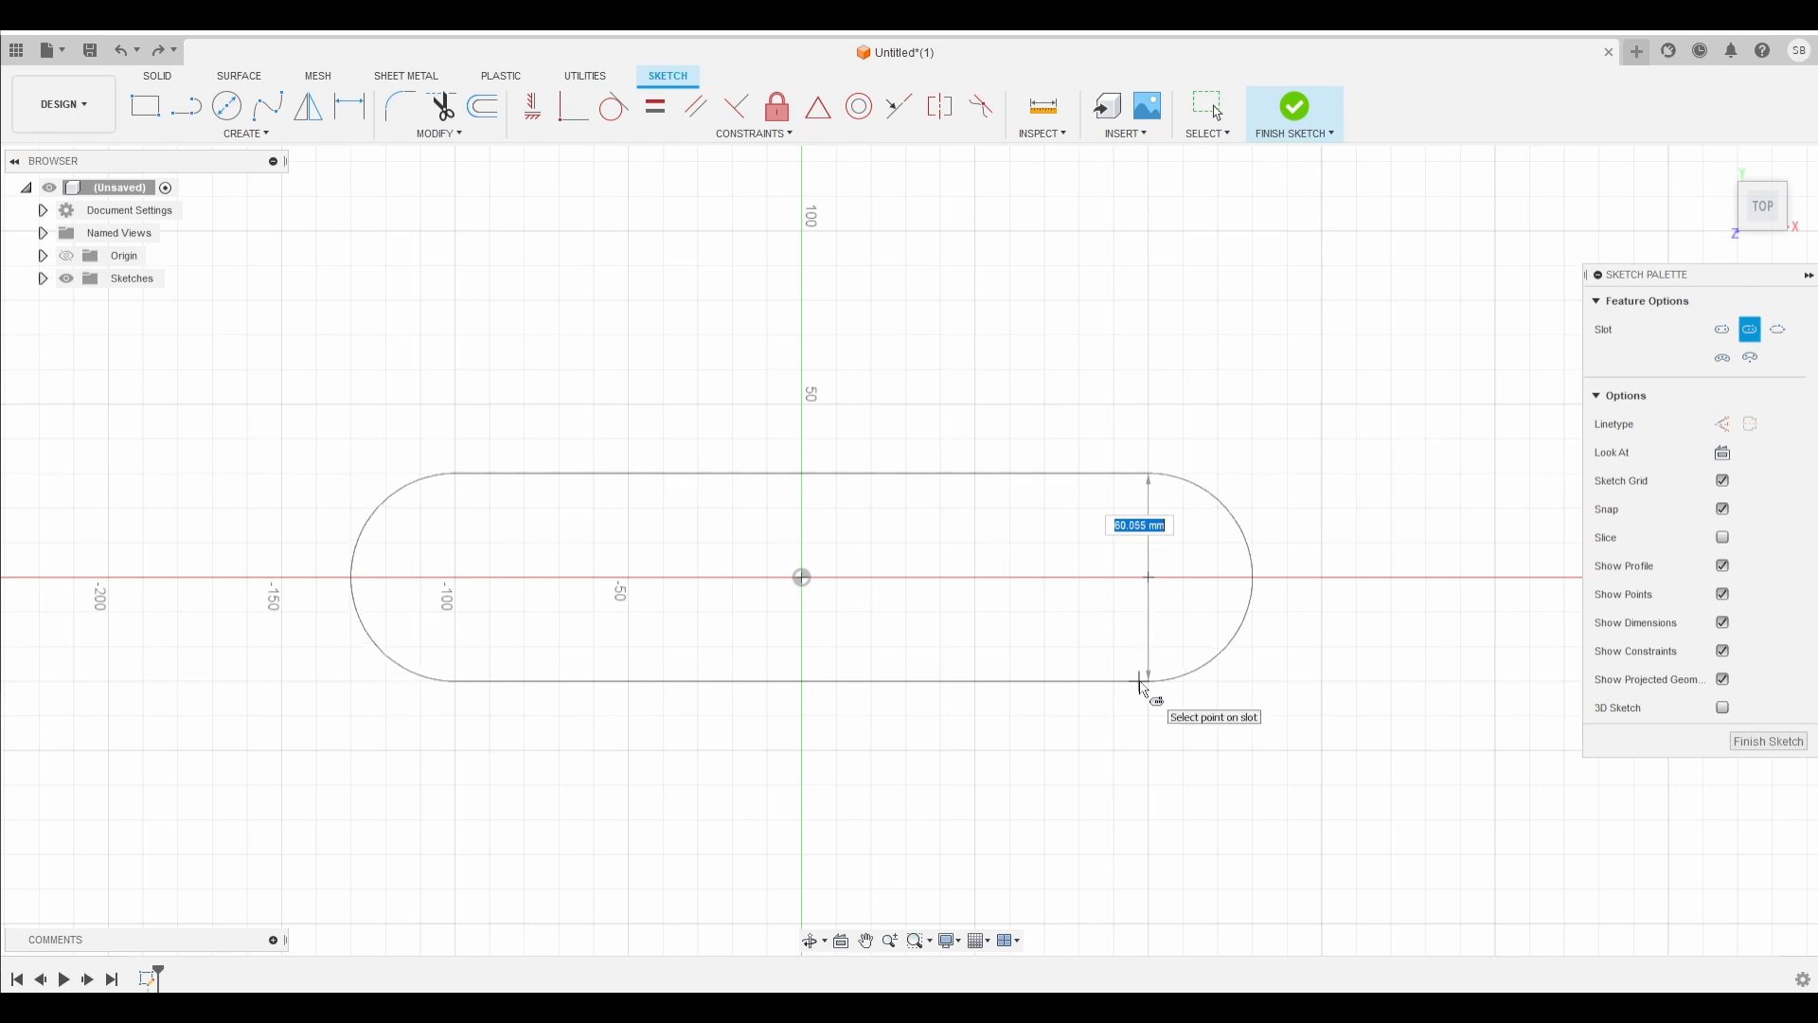
{"action": "left_click", "coordinate": [1141, 682]}
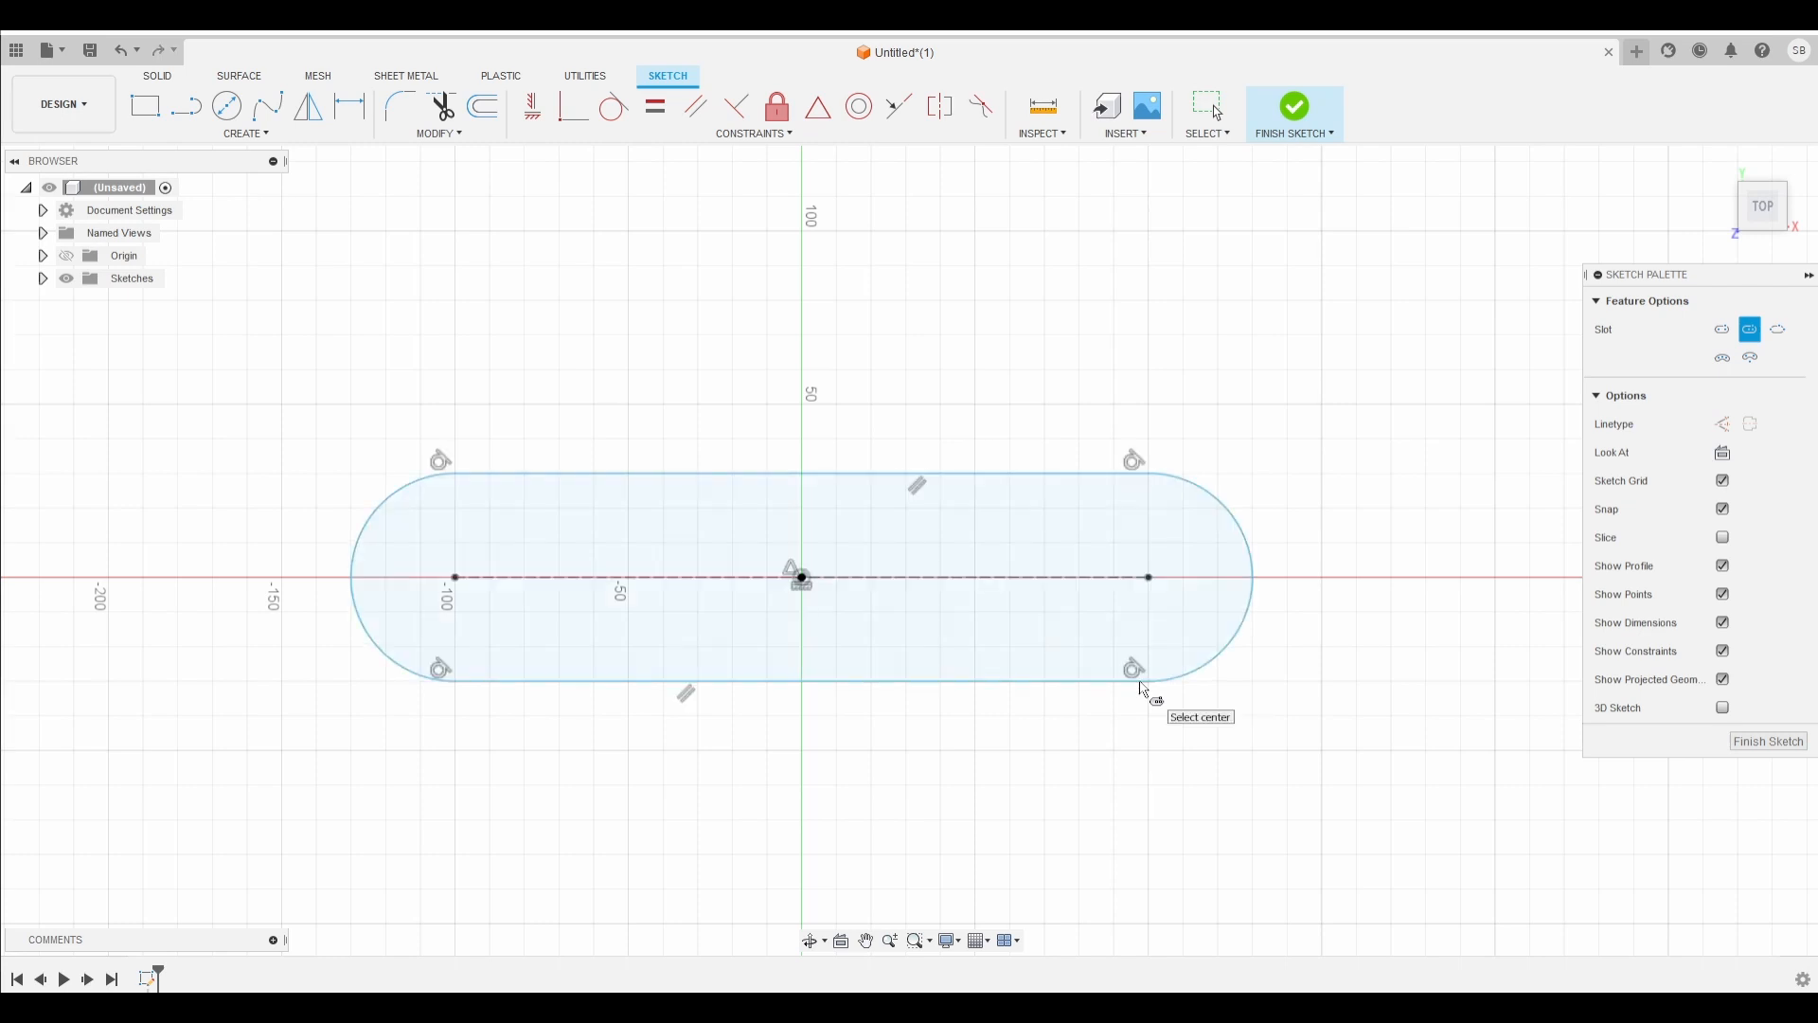
{"action": "key", "text": "Escape"}
{"action": "key", "text": "ctrl+z"}
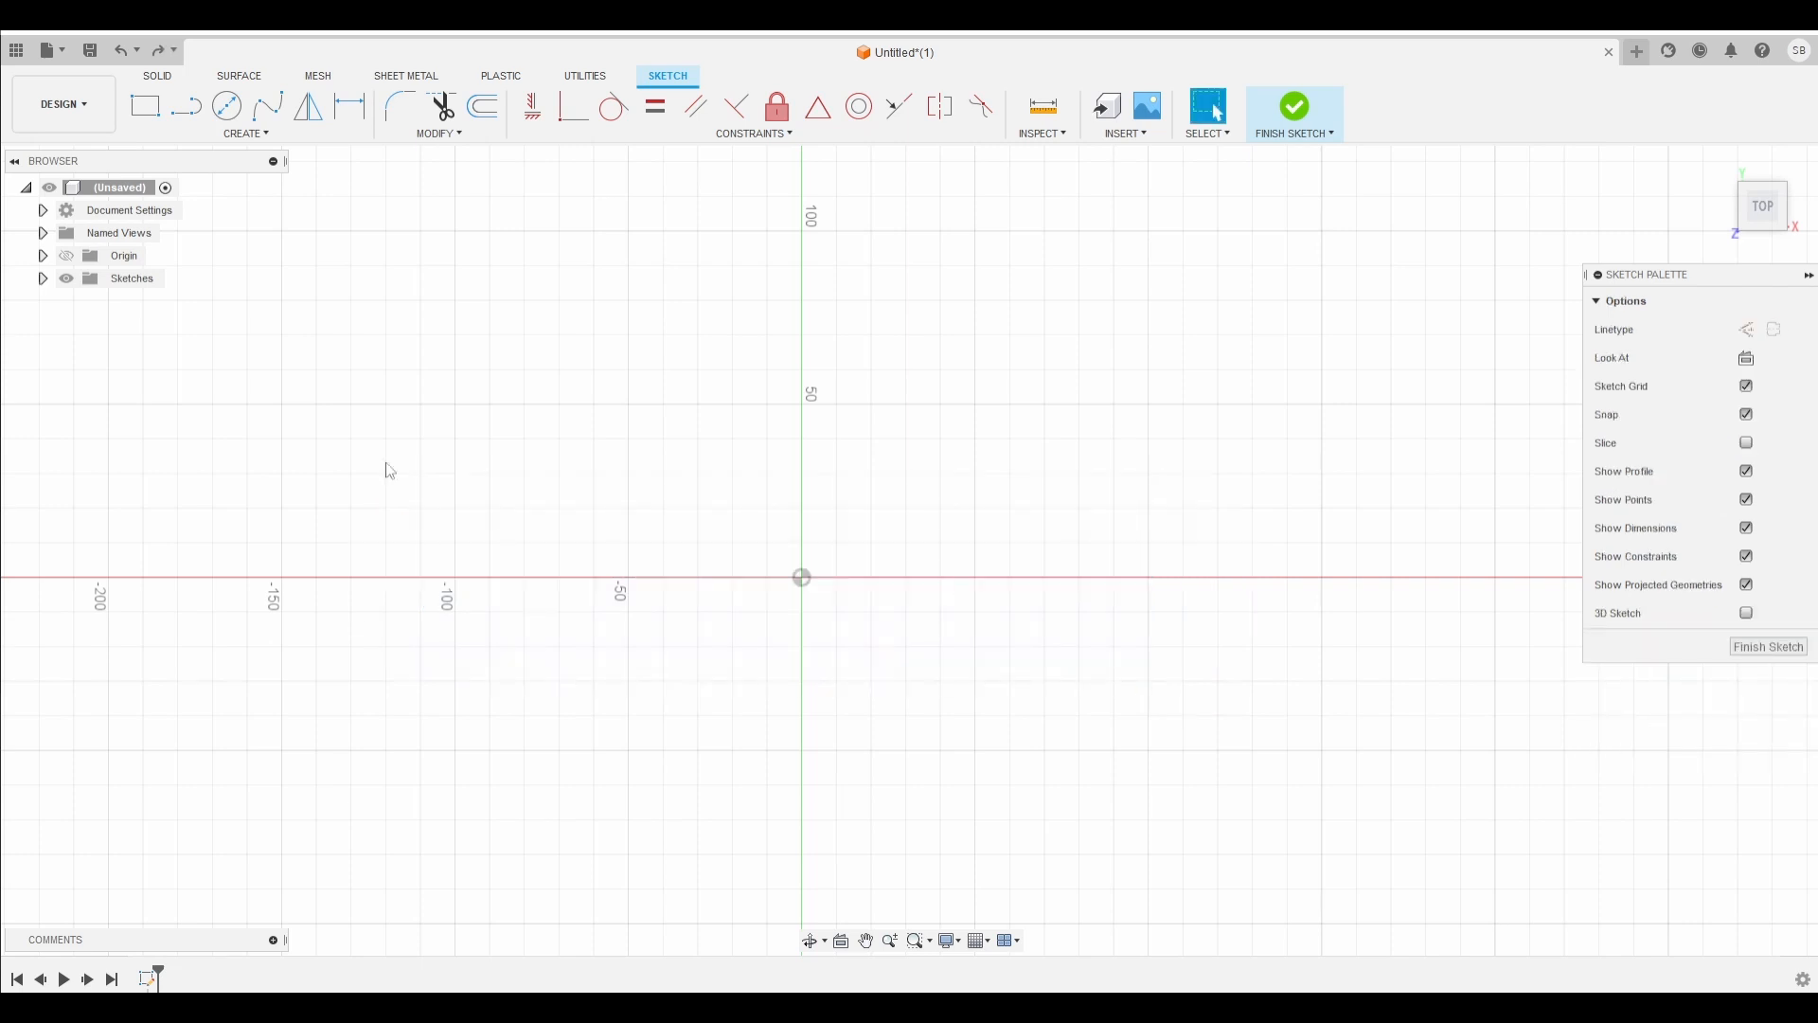
Step: Sketch a three point arc slot from the origin to X 50 mm, Y 50 mm, about 28 mm wide, and undo it
{"action": "left_click", "coordinate": [249, 134]}
{"action": "mouse_move", "coordinate": [267, 280]}
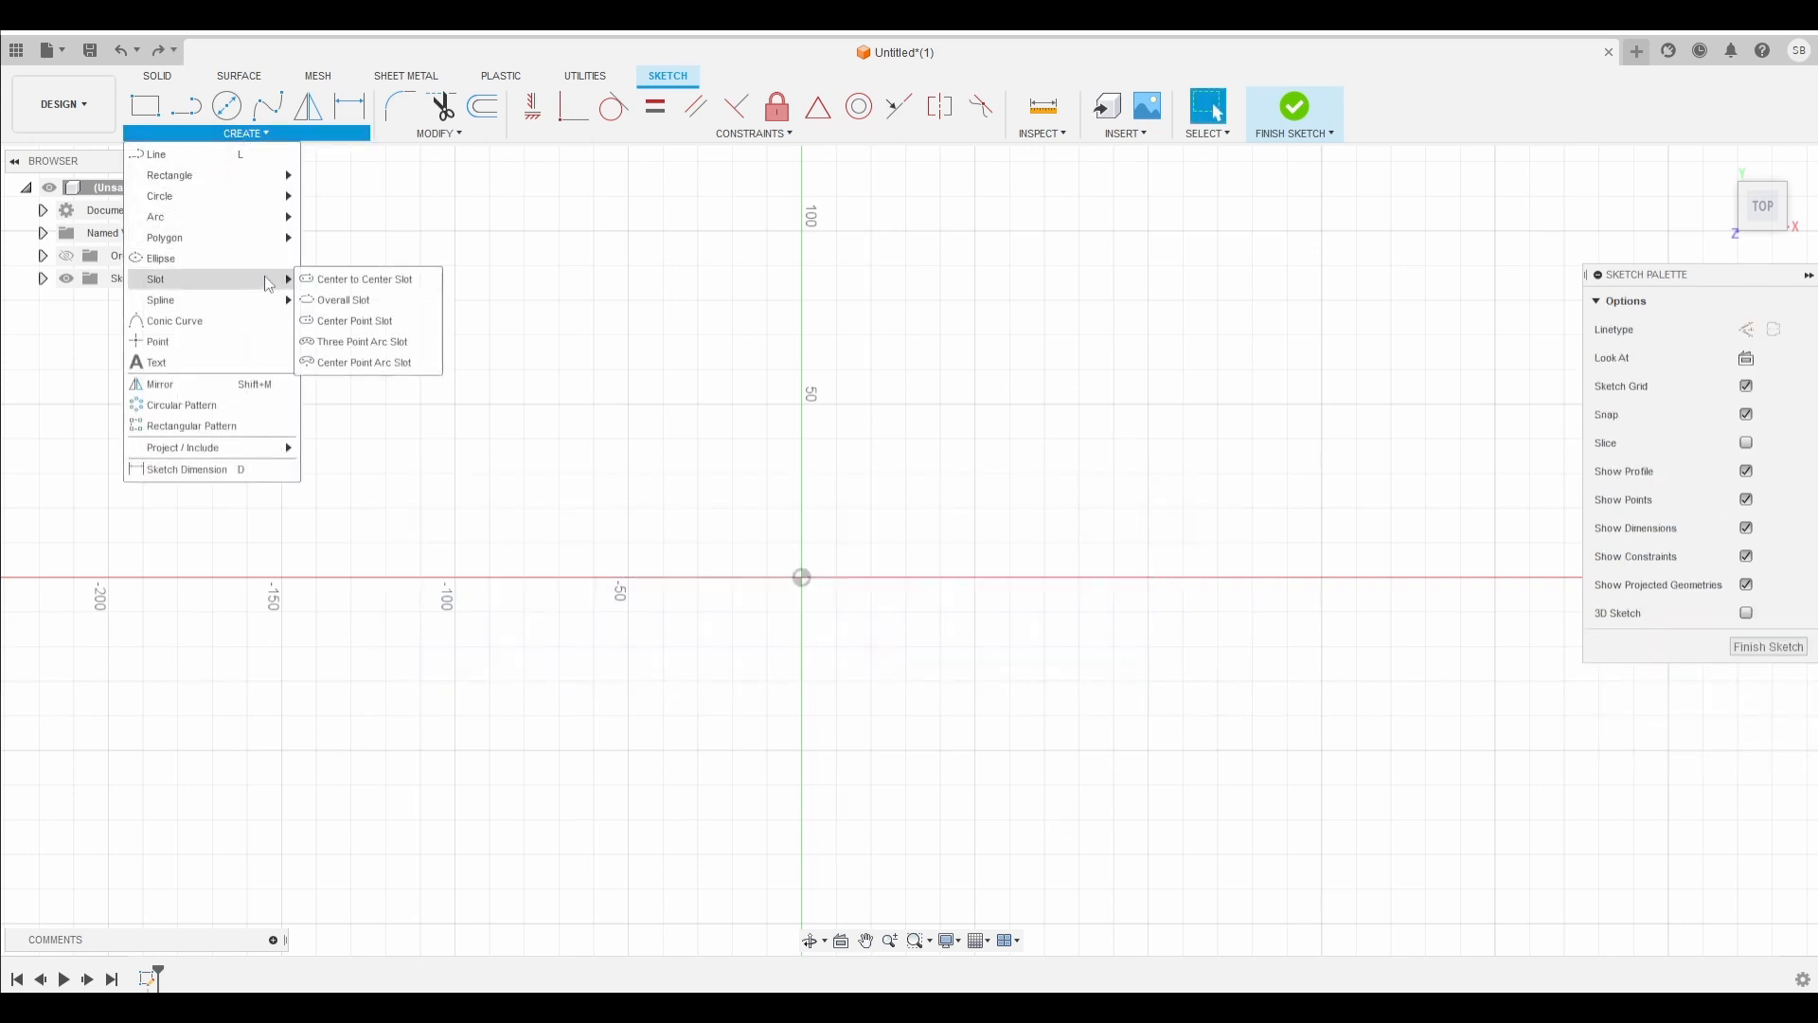
{"action": "left_click", "coordinate": [363, 342]}
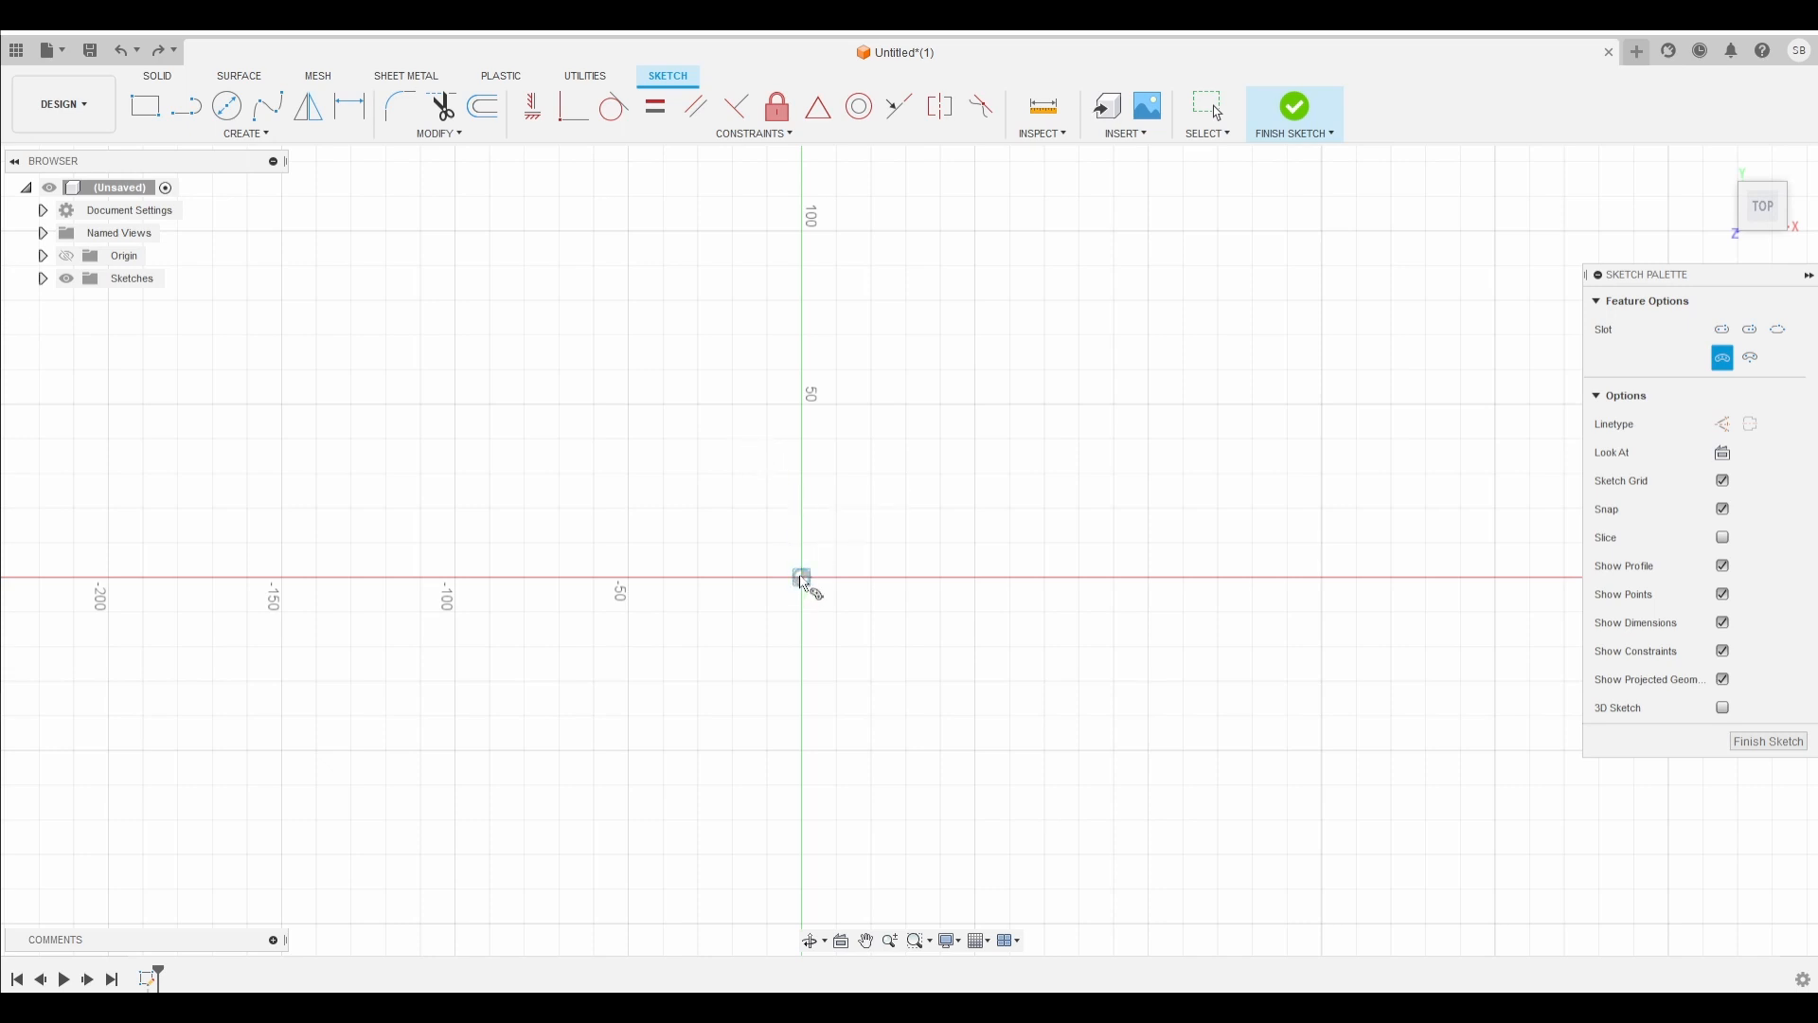
{"action": "left_click", "coordinate": [802, 577]}
{"action": "left_click", "coordinate": [976, 404]}
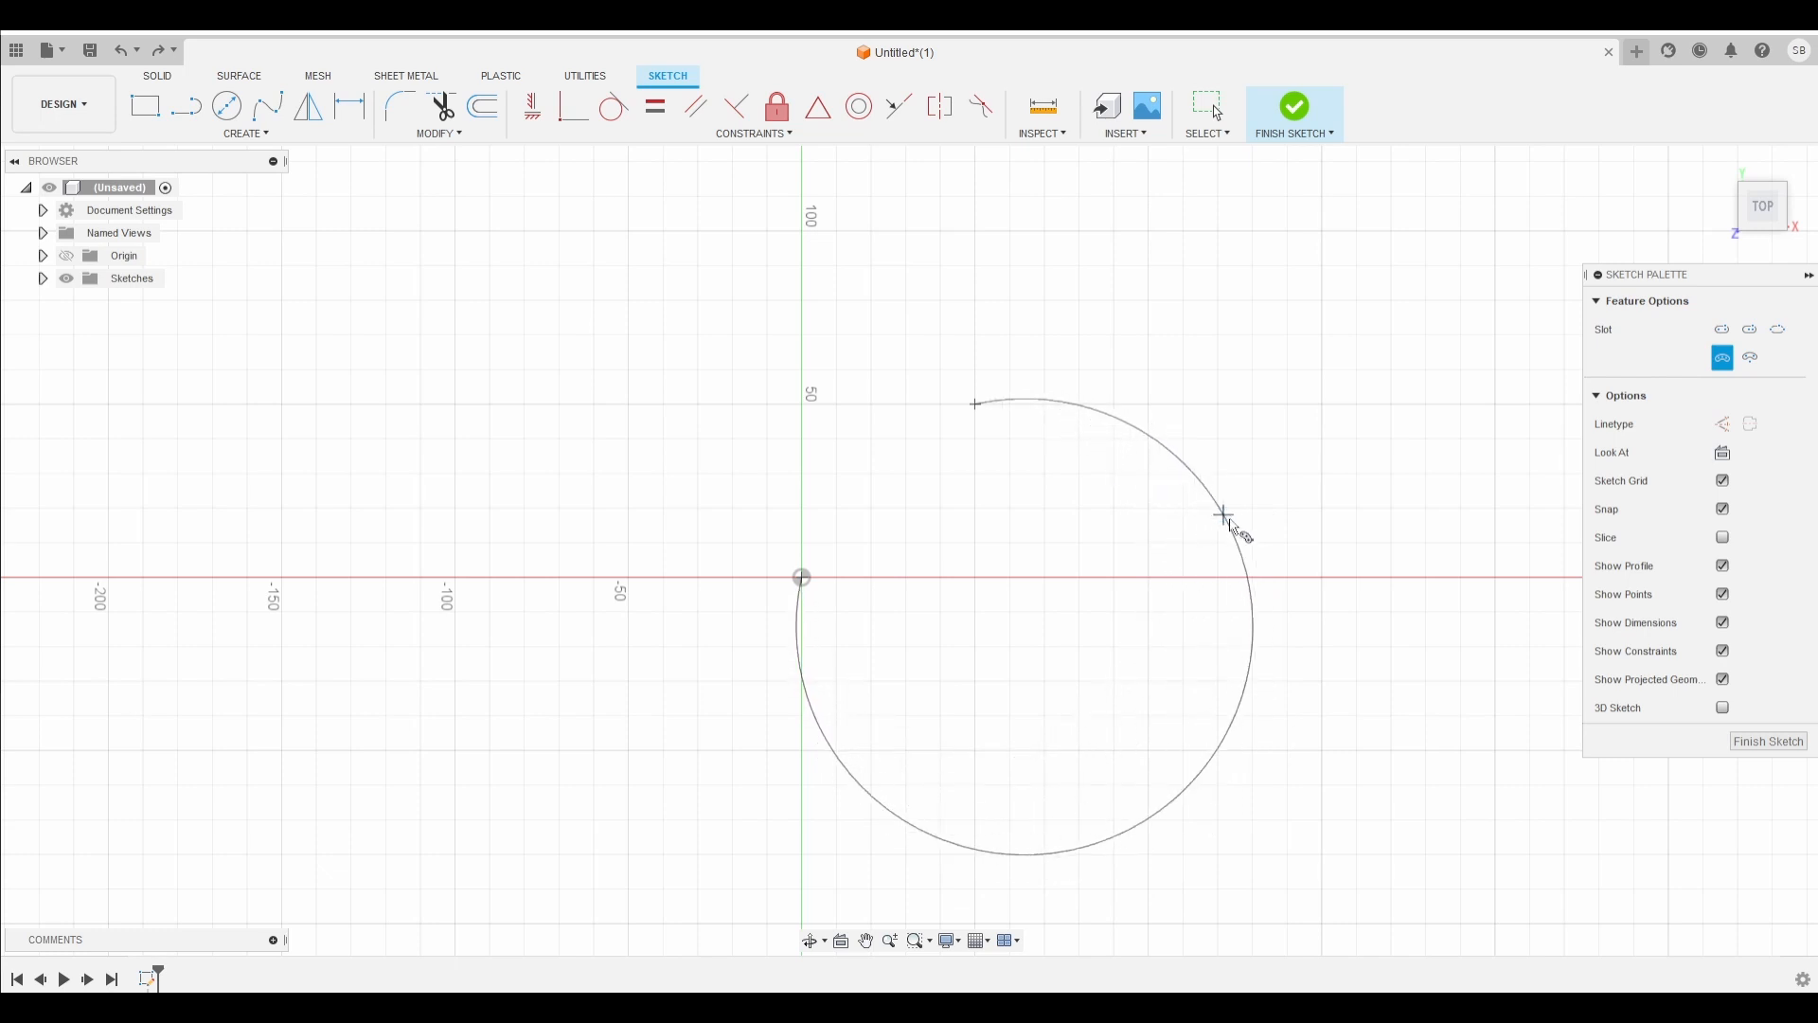
{"action": "left_click", "coordinate": [1270, 567]}
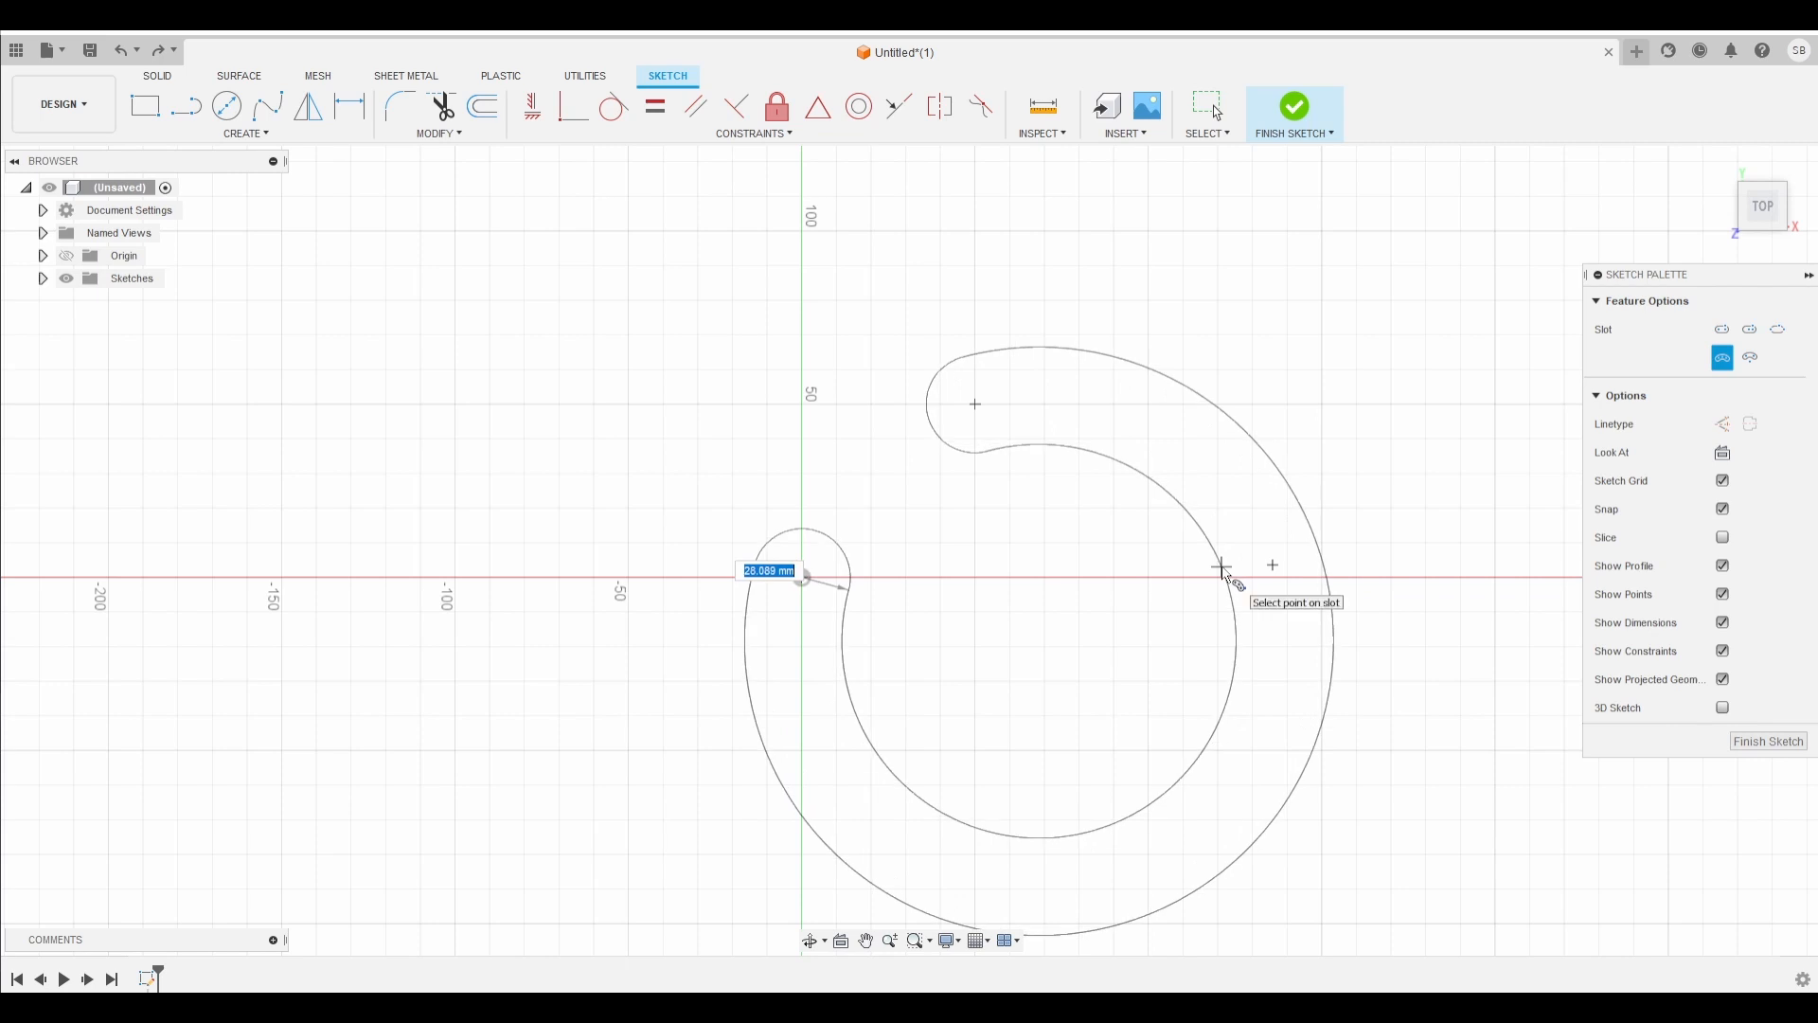
{"action": "left_click", "coordinate": [1222, 568]}
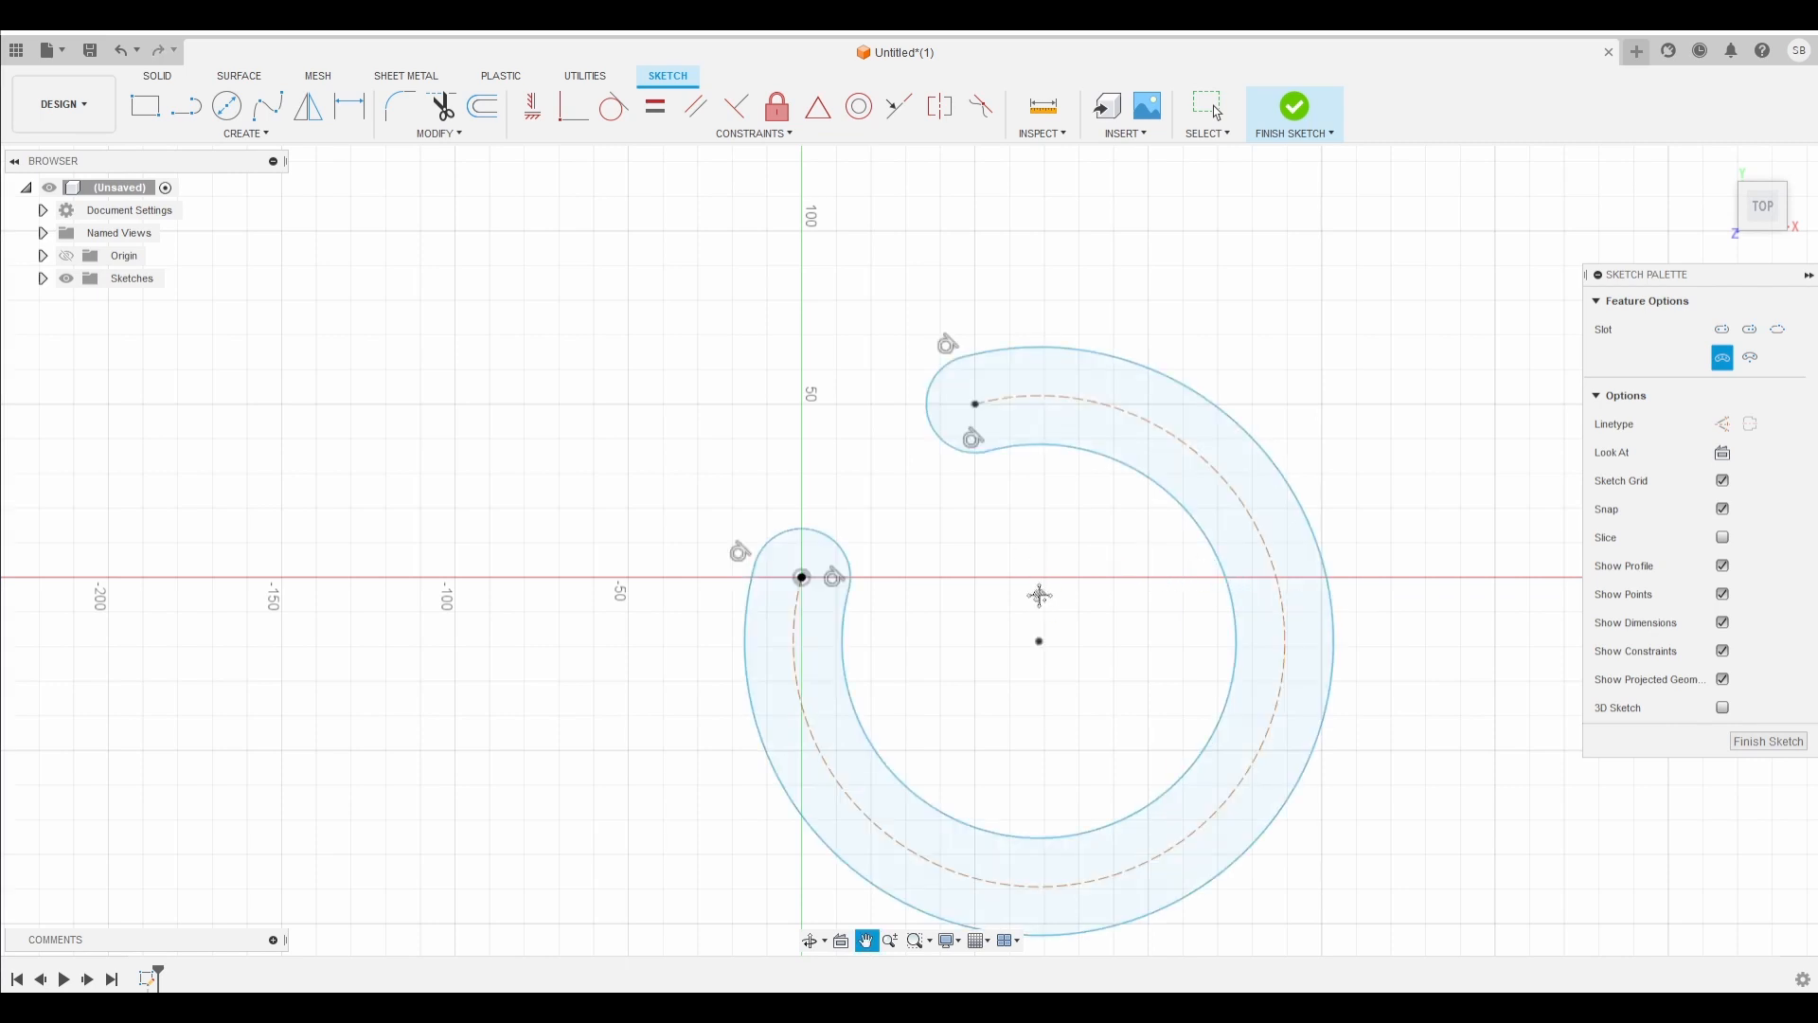
{"action": "middle_click_drag", "start_coordinate": [1038, 597], "coordinate": [1014, 527]}
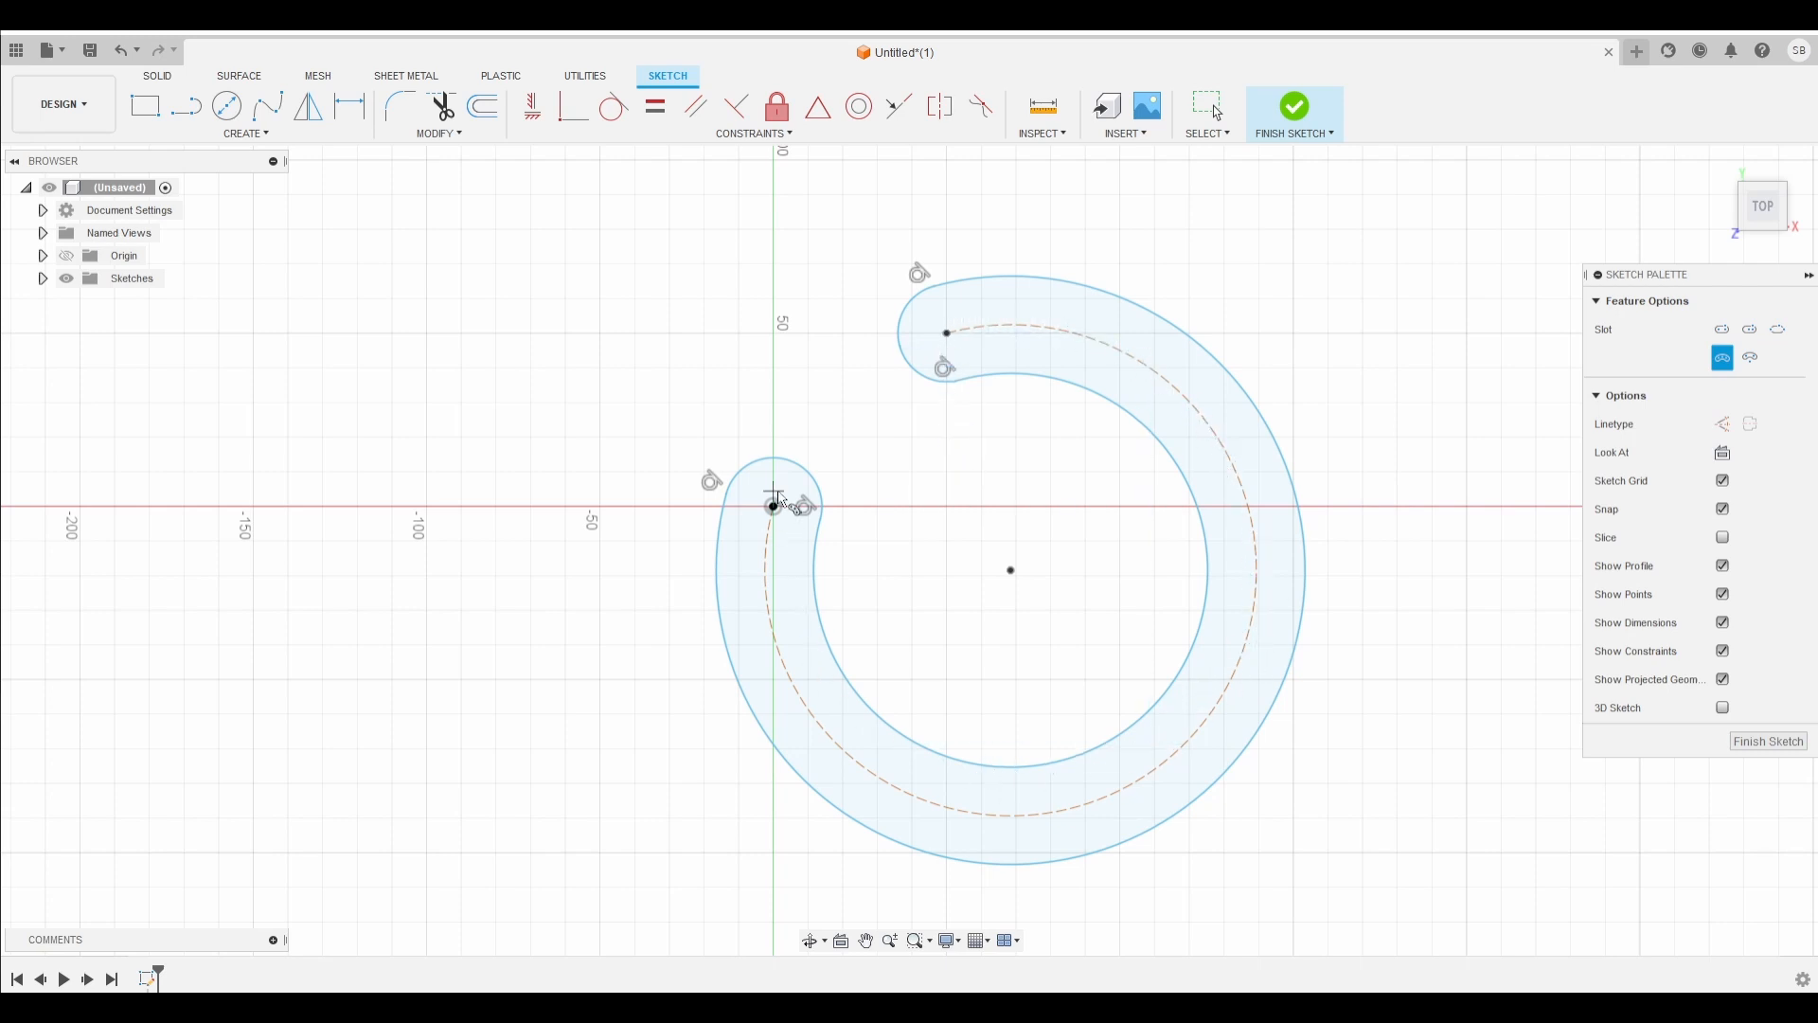
{"action": "key", "text": "Escape"}
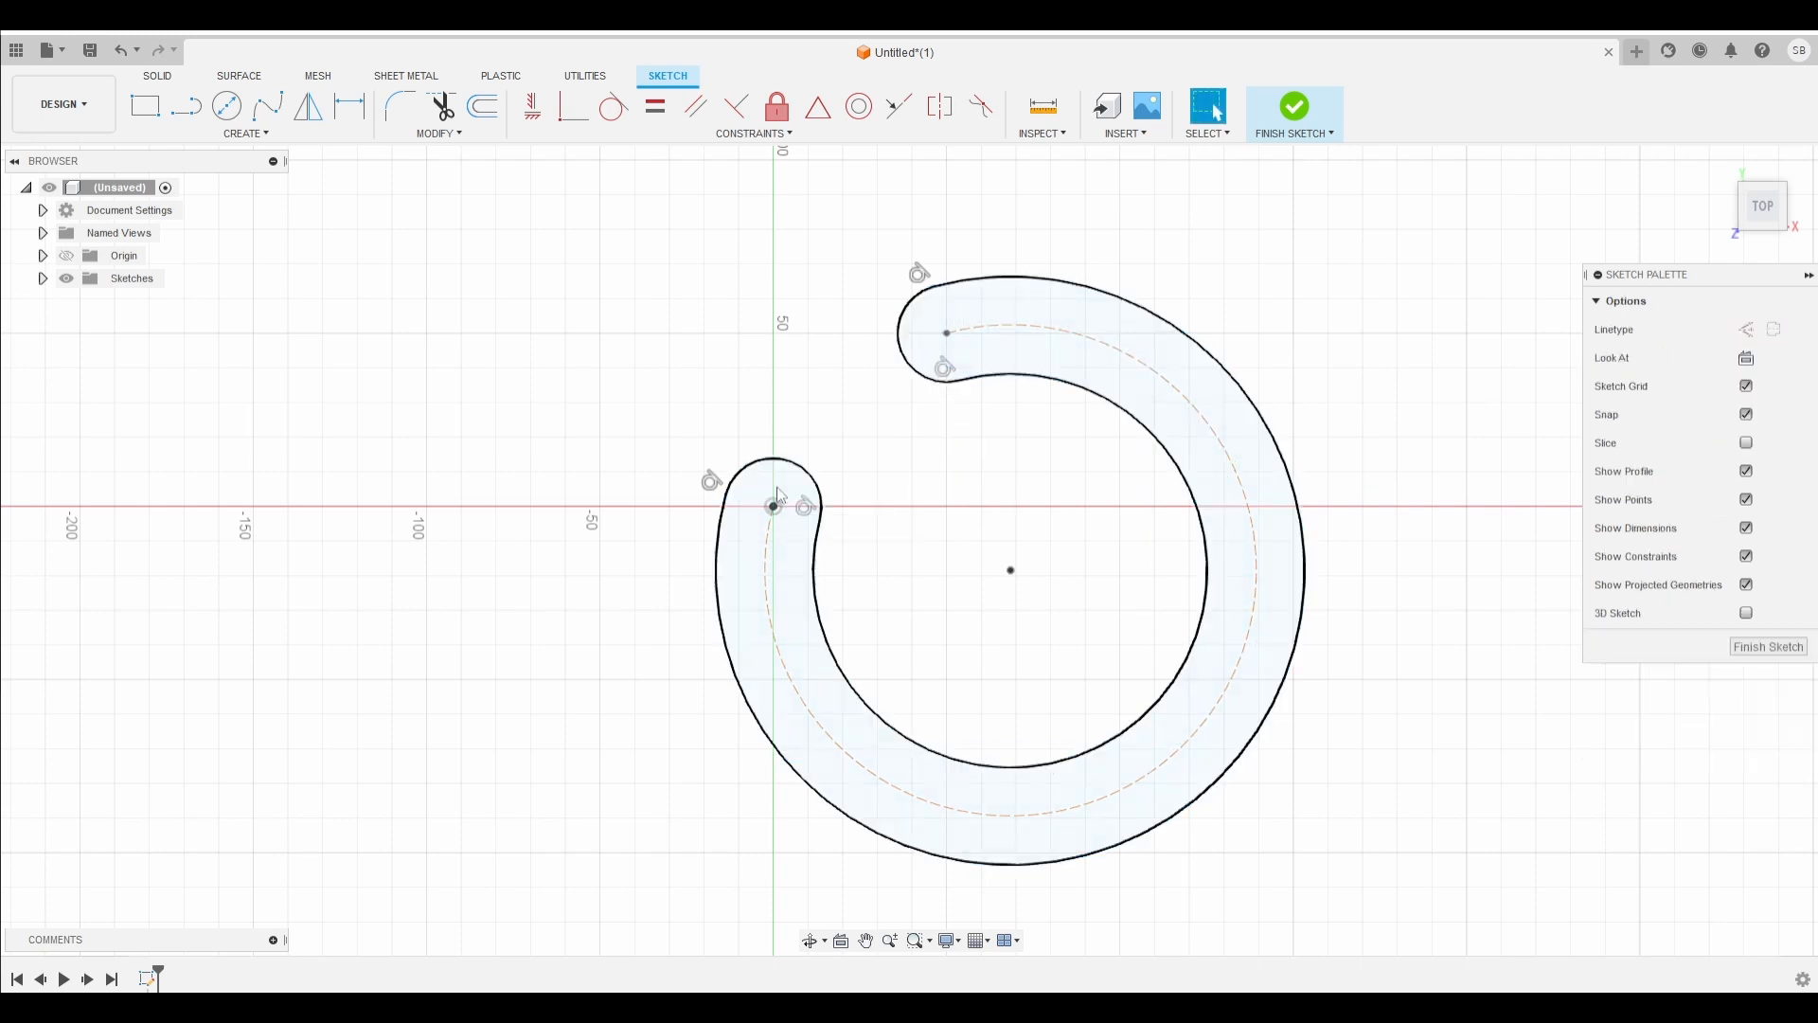
{"action": "key", "text": "ctrl+z"}
Step: Sketch a 180° center point arc slot about the origin, starting 50 mm up the vertical axis and about 18 mm wide, and delete it
{"action": "left_click", "coordinate": [248, 134]}
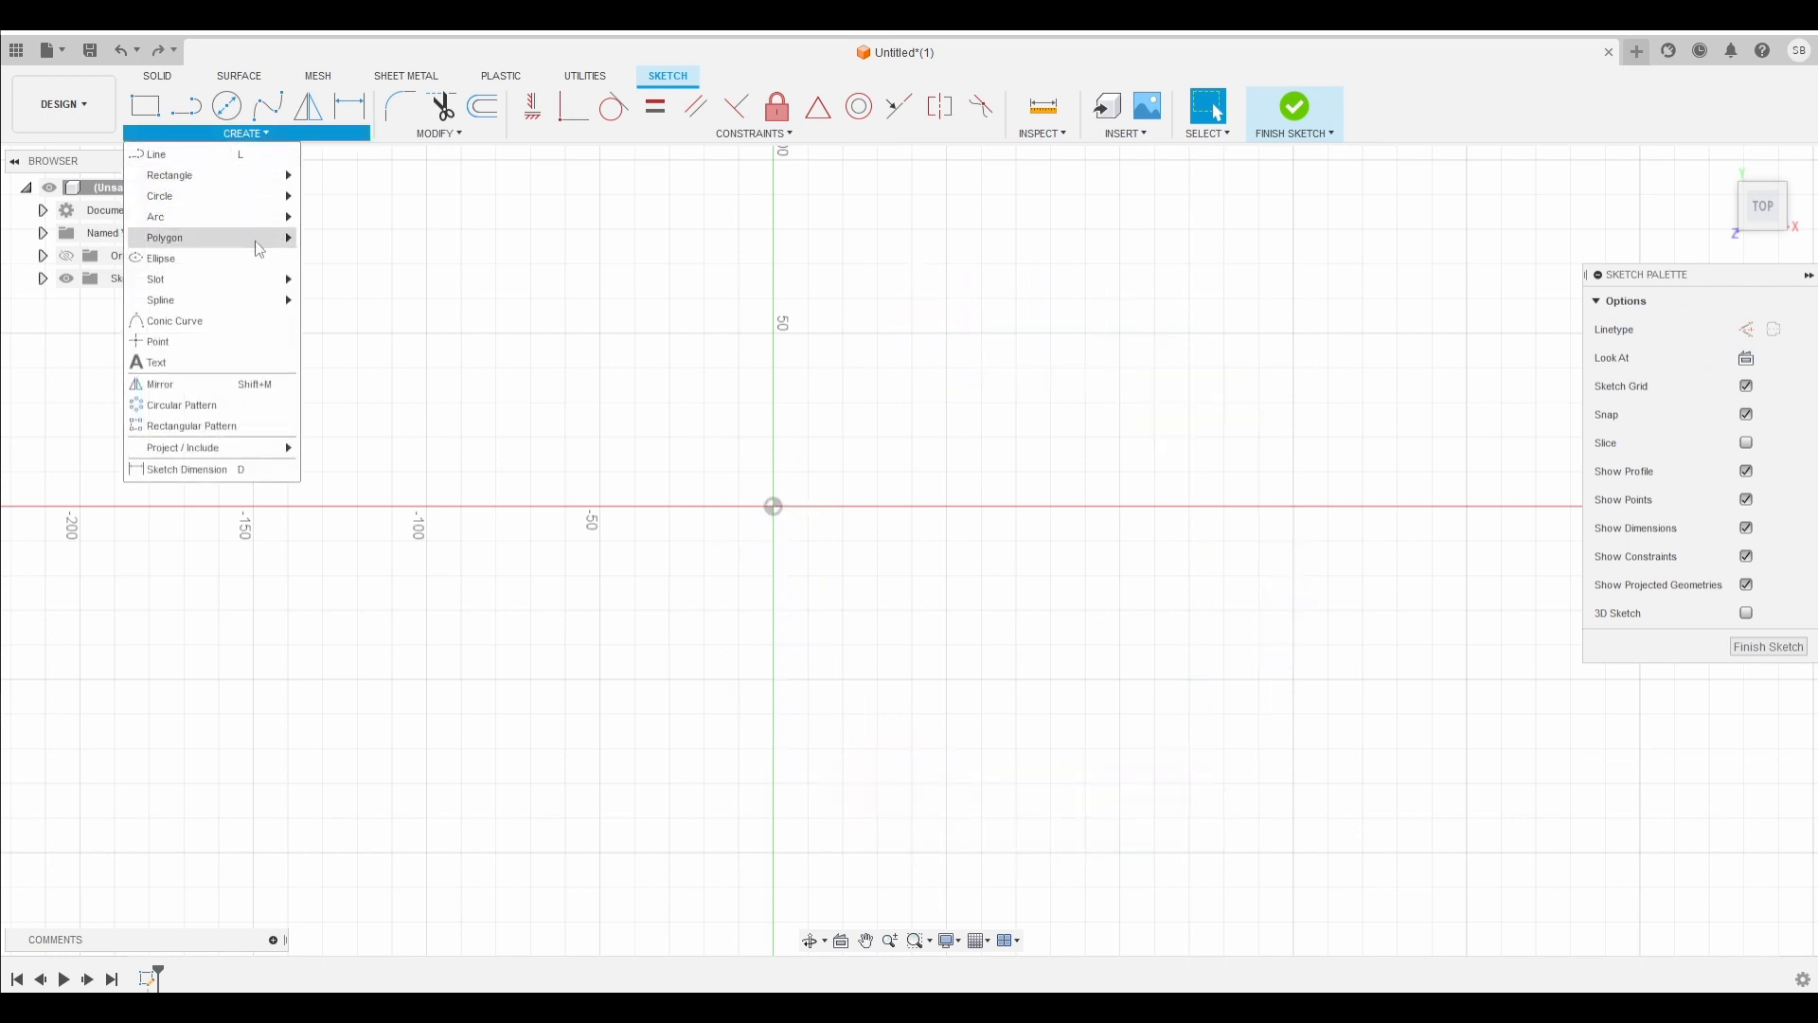
{"action": "mouse_move", "coordinate": [248, 278]}
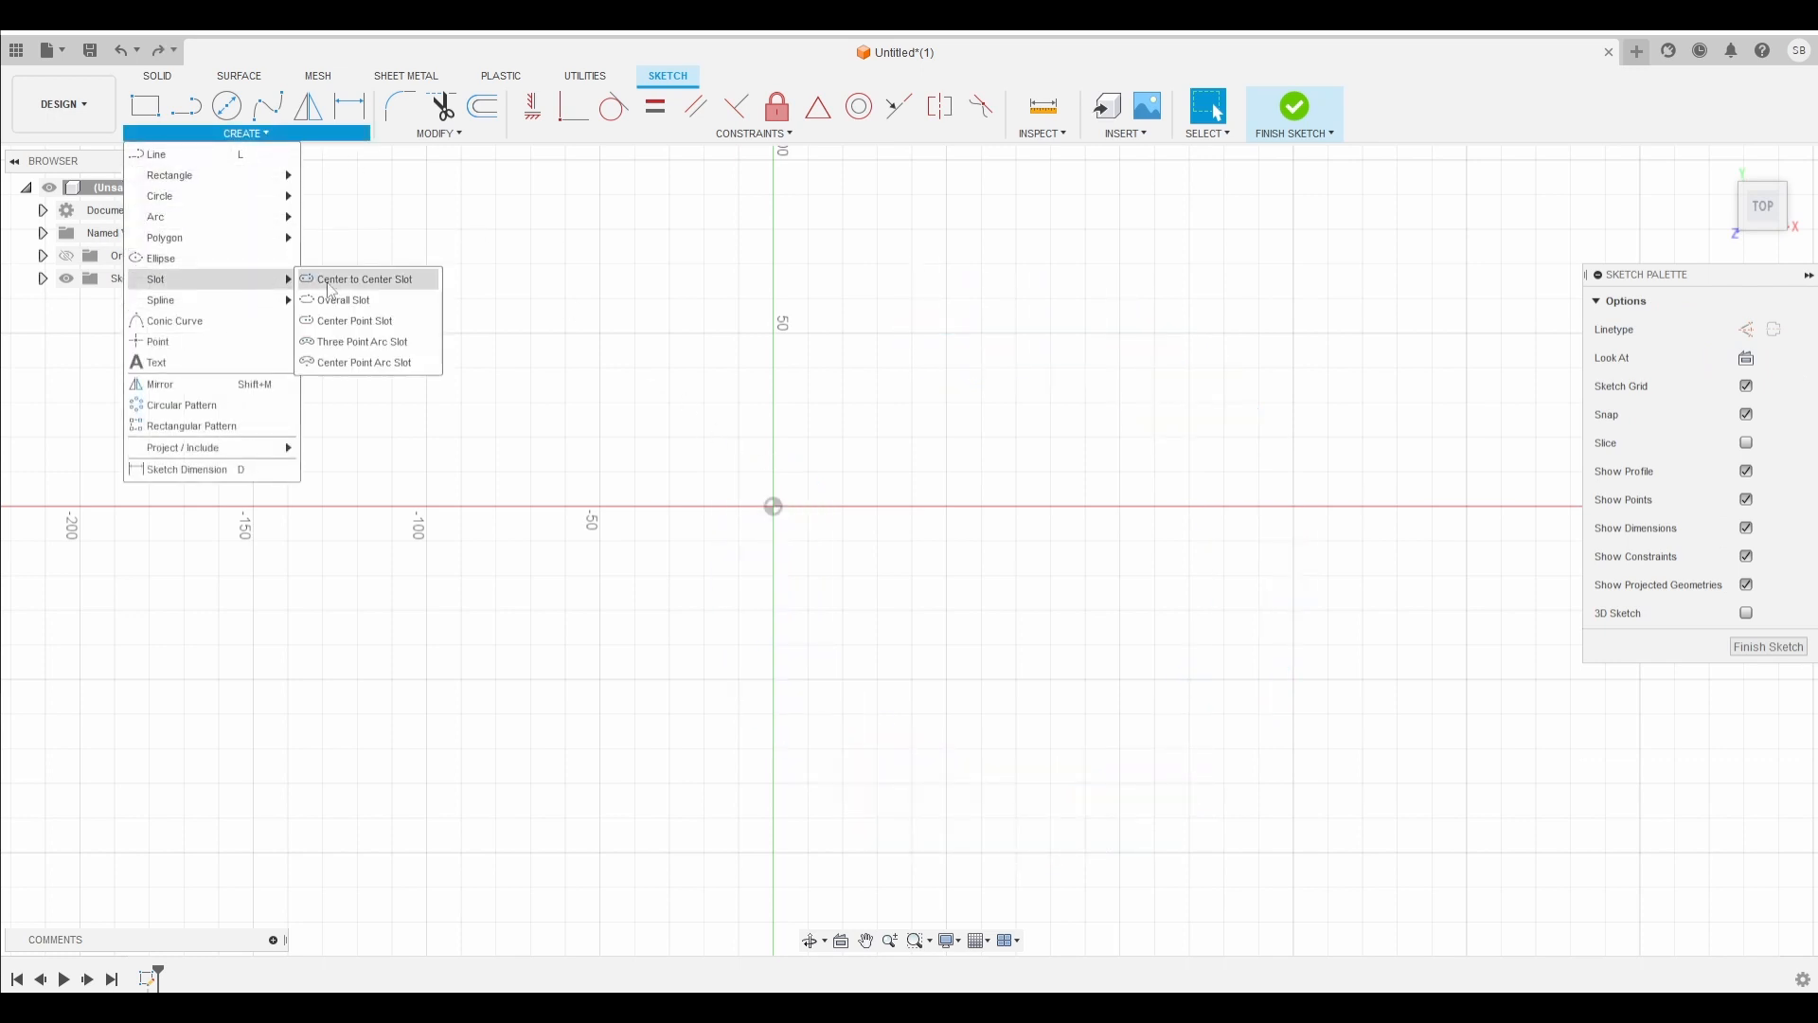
{"action": "left_click", "coordinate": [352, 364]}
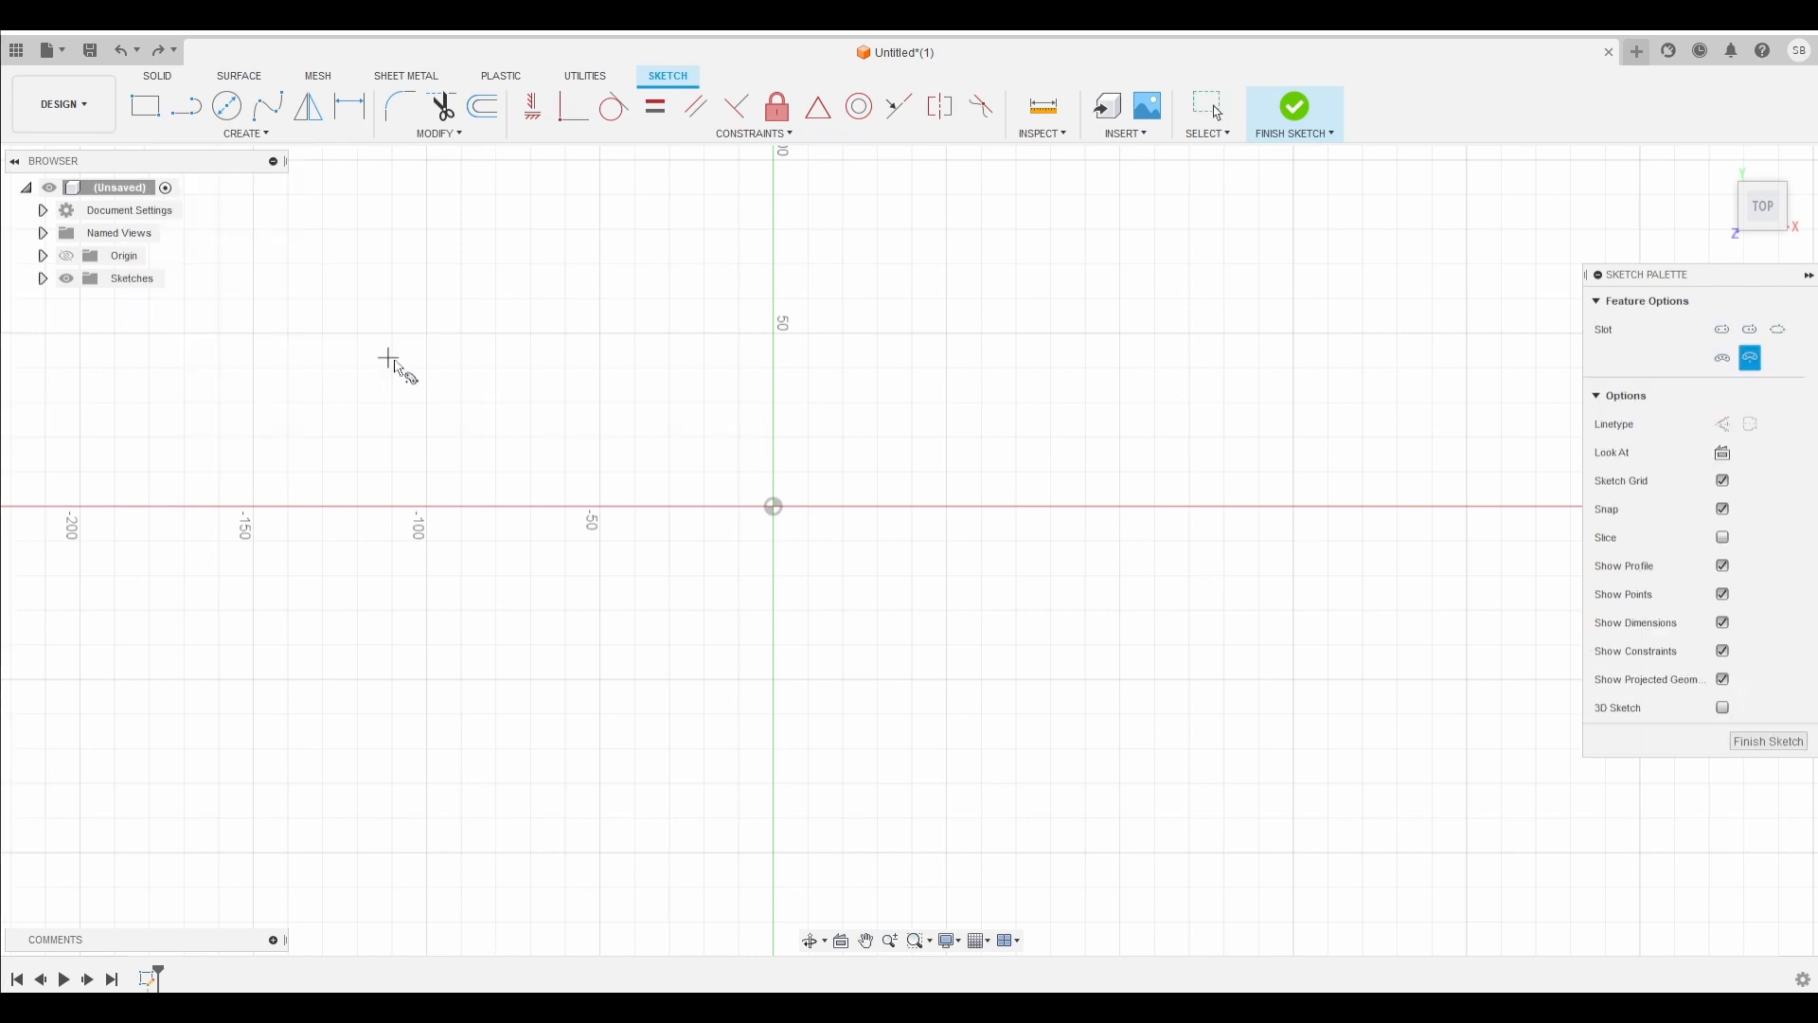
{"action": "left_click", "coordinate": [773, 506]}
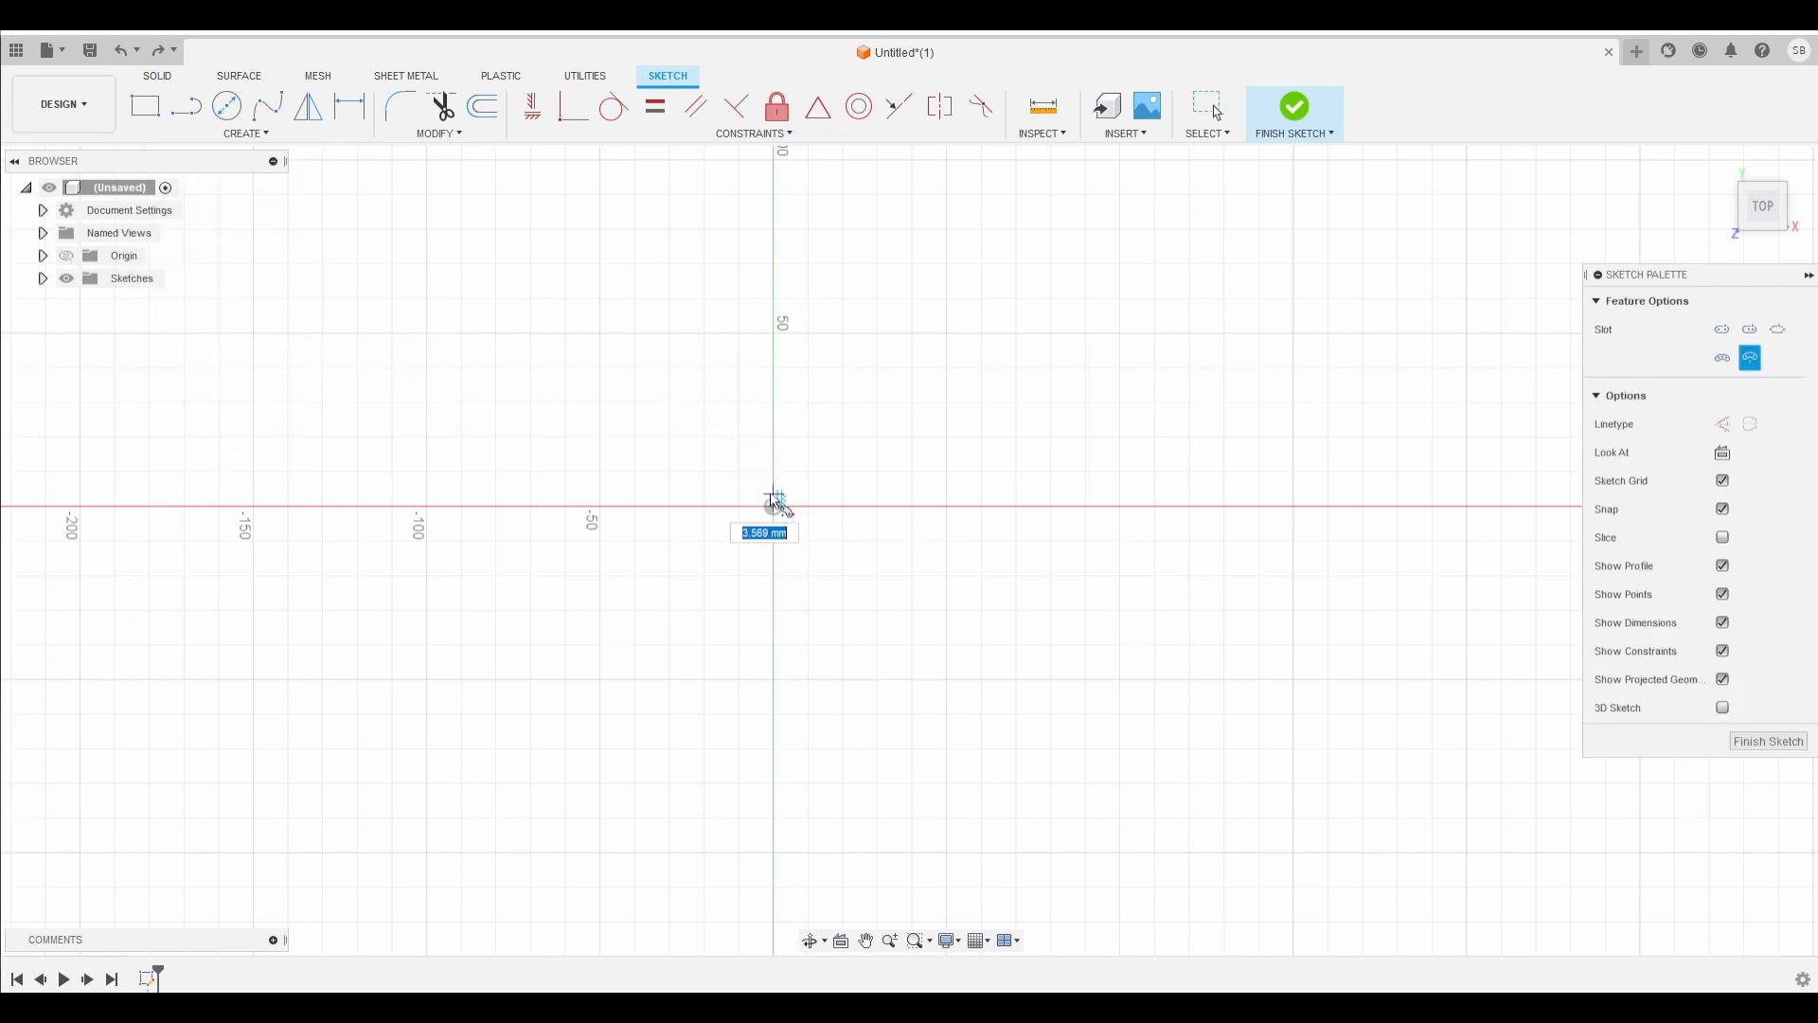
{"action": "left_click", "coordinate": [774, 332]}
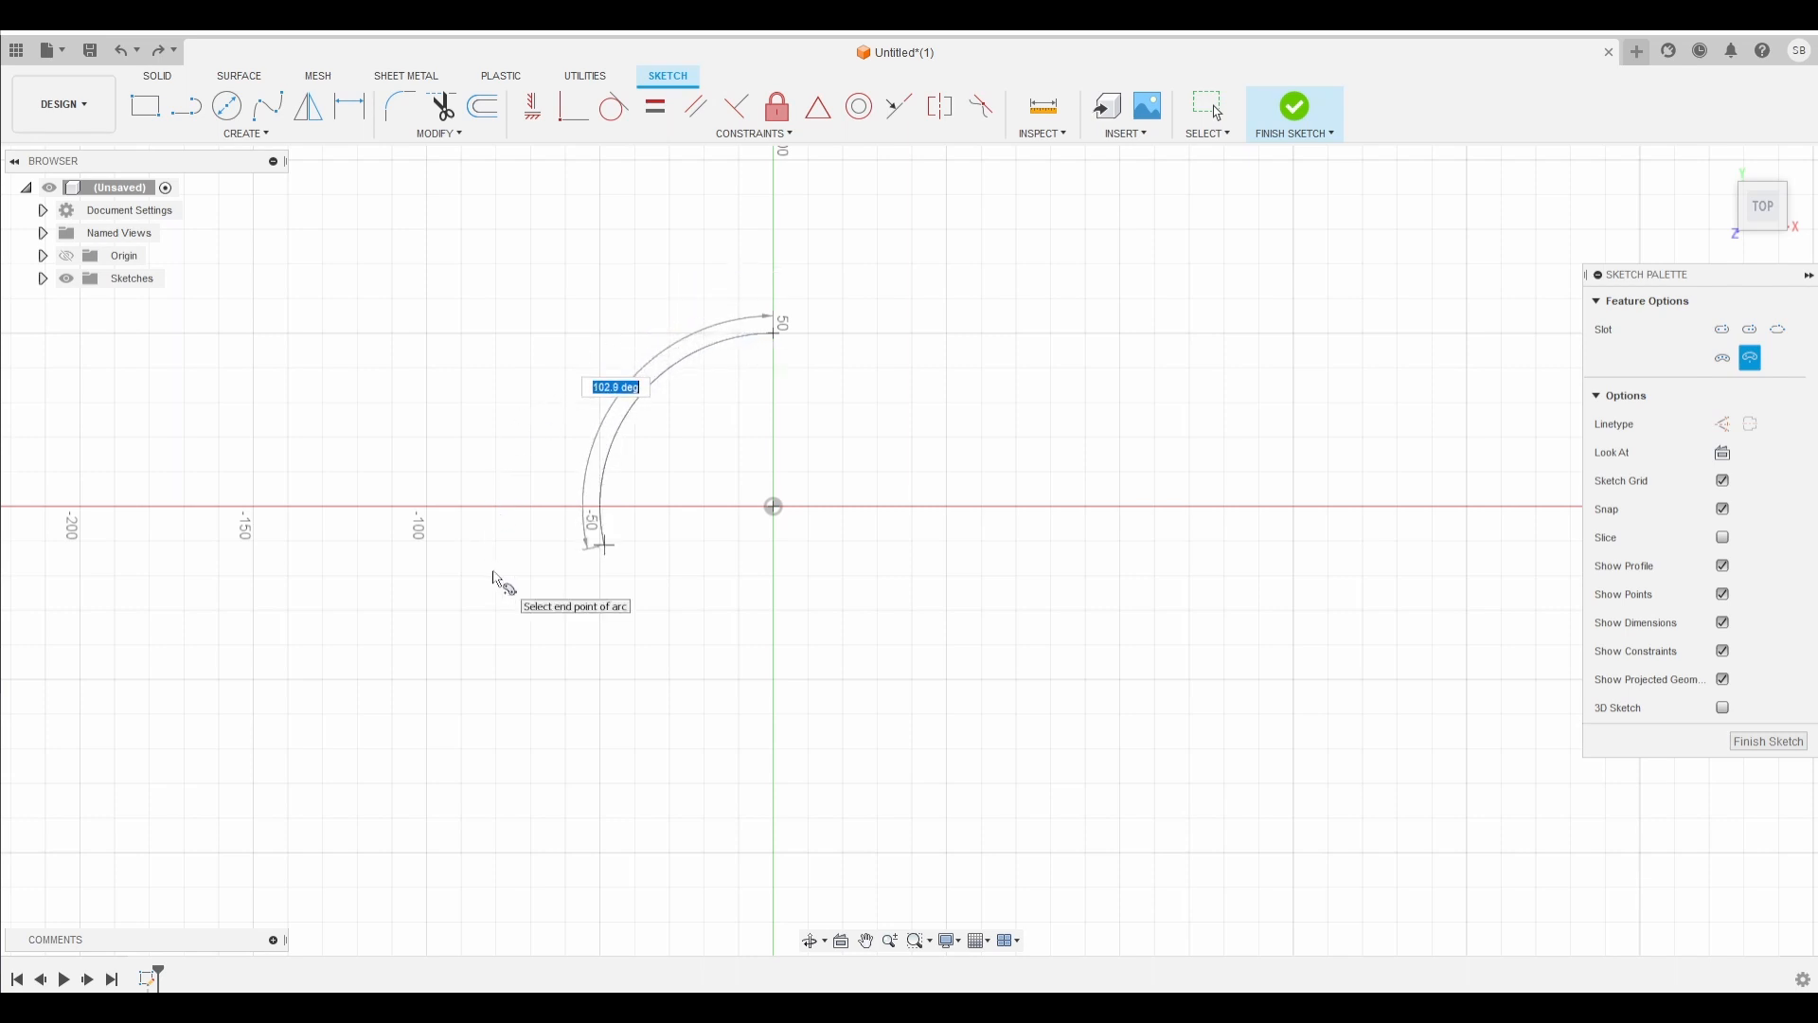
{"action": "type", "text": "180"}
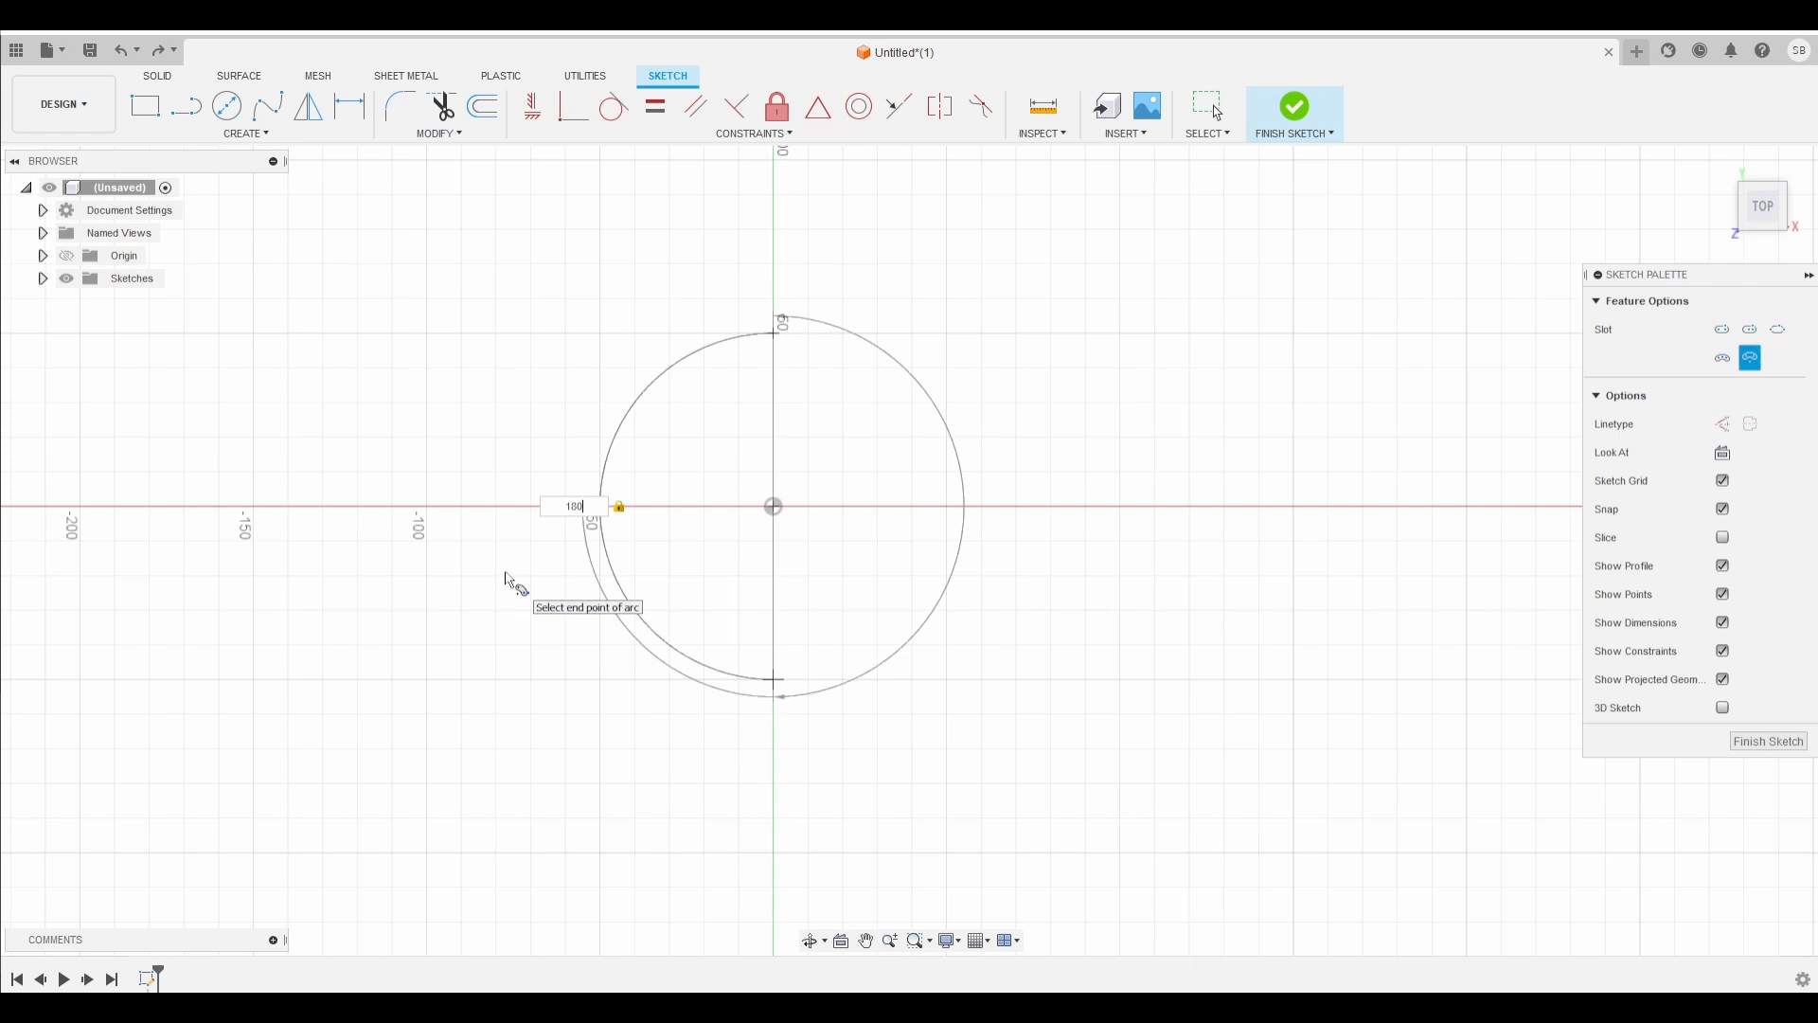
{"action": "left_click", "coordinate": [508, 580]}
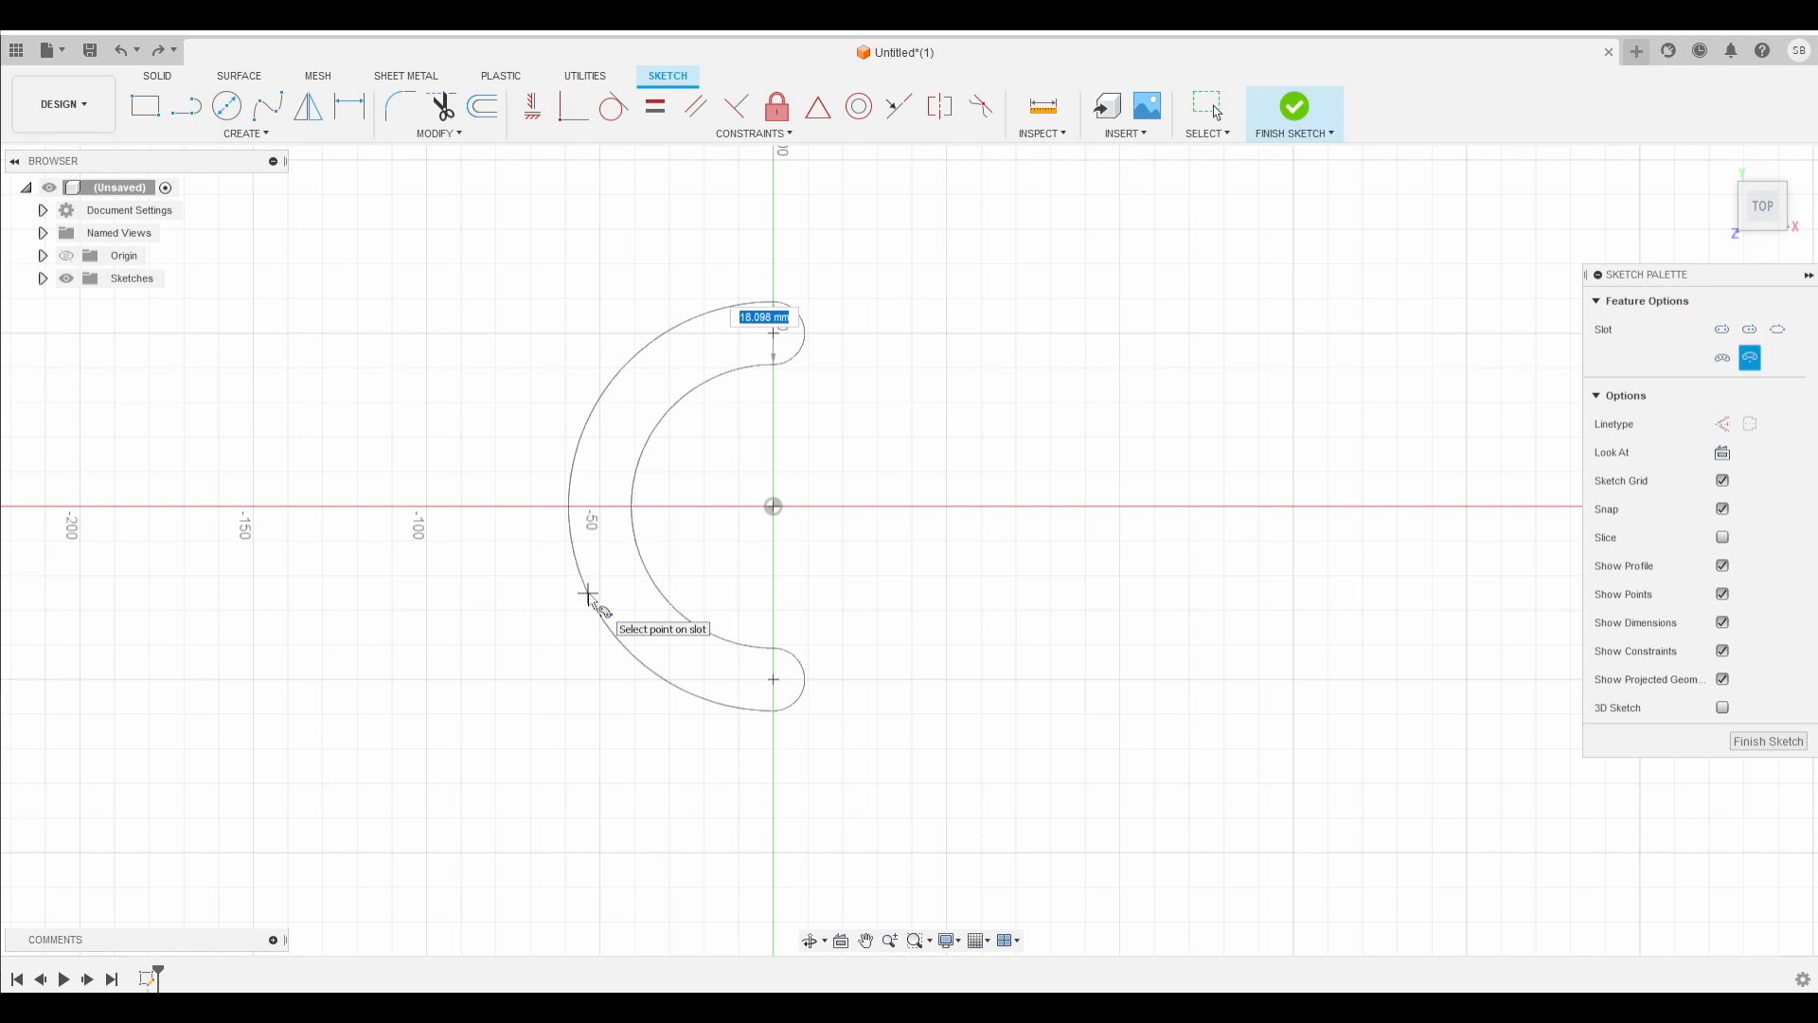
{"action": "left_click", "coordinate": [589, 594]}
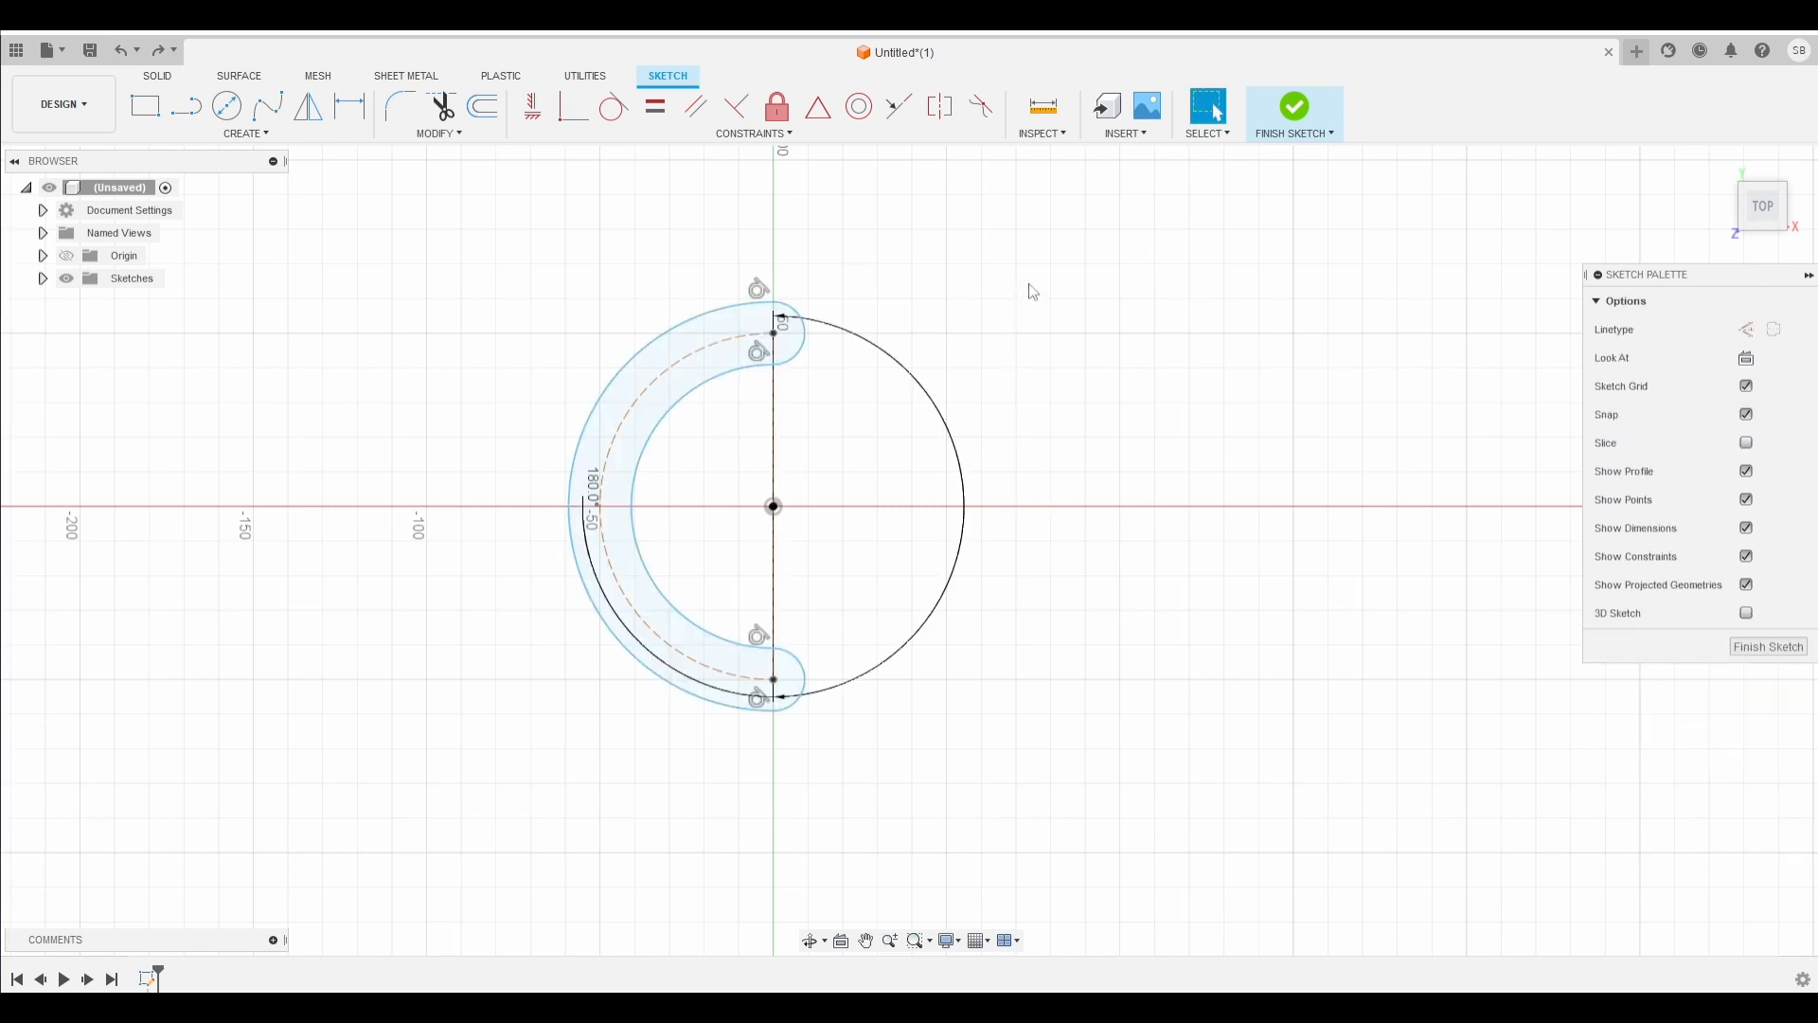
{"action": "left_click_drag", "start_coordinate": [1035, 286], "coordinate": [475, 827]}
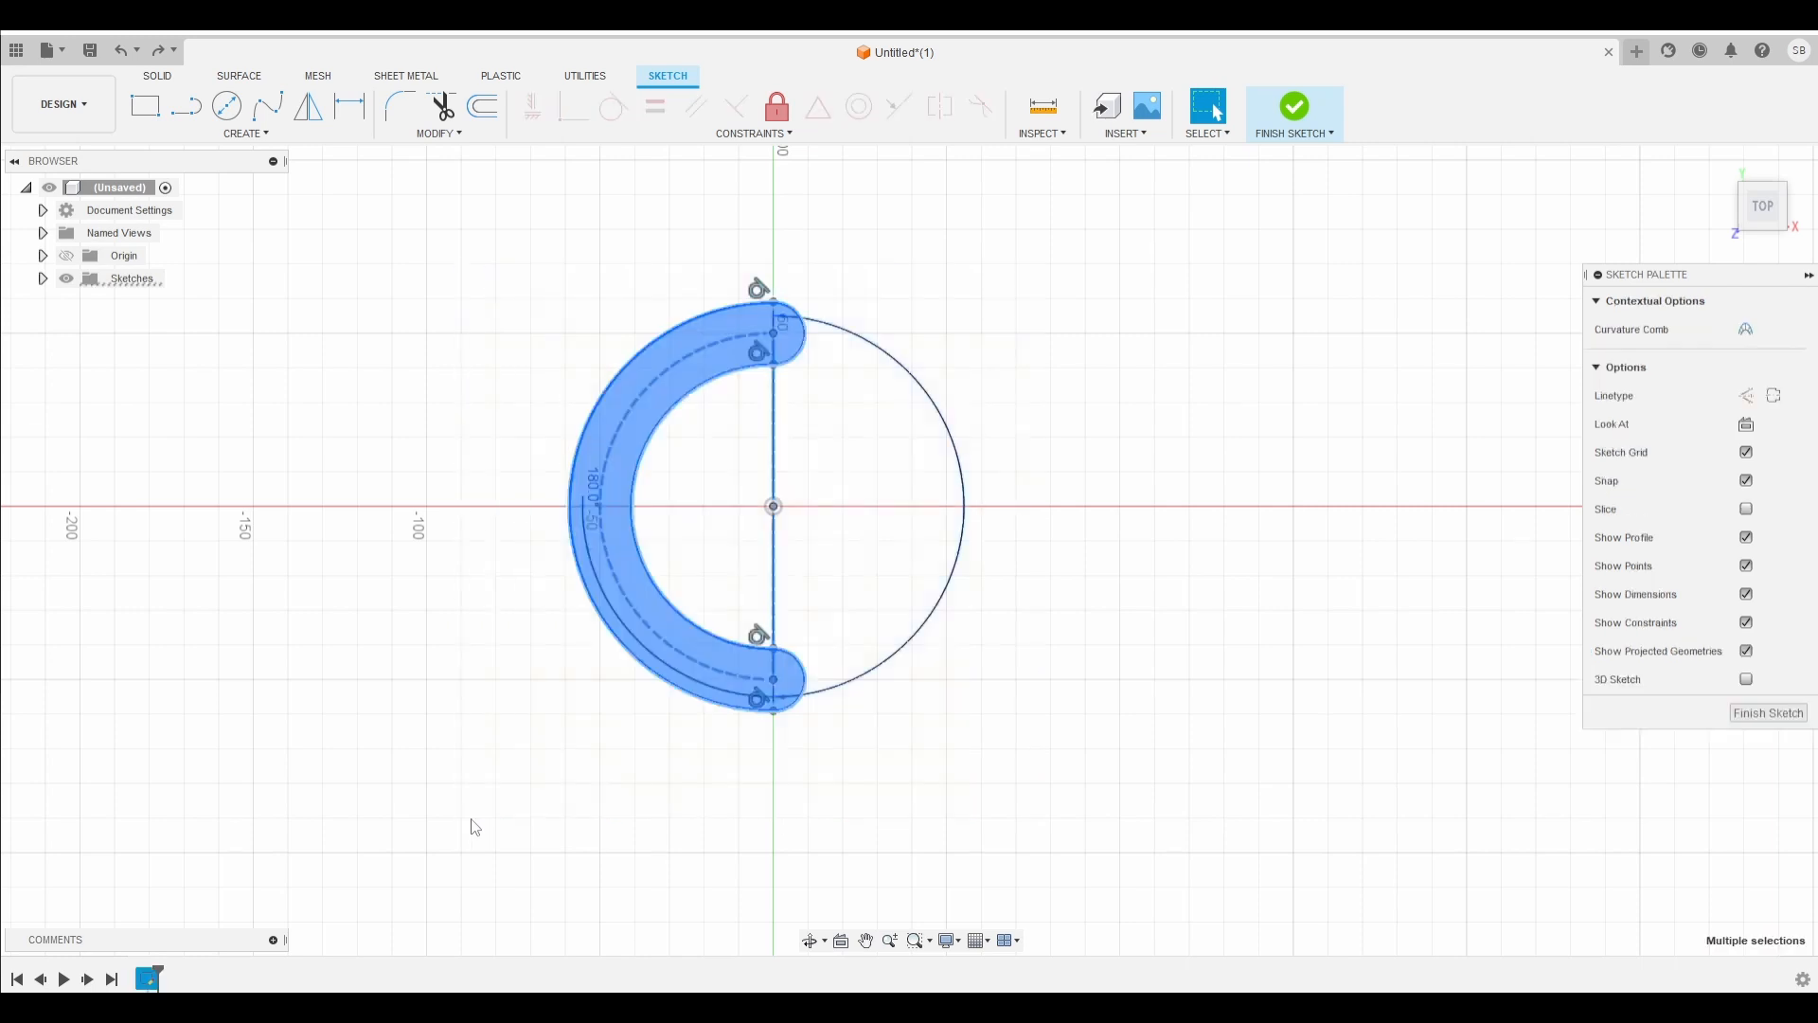
{"action": "key", "text": "Delete"}
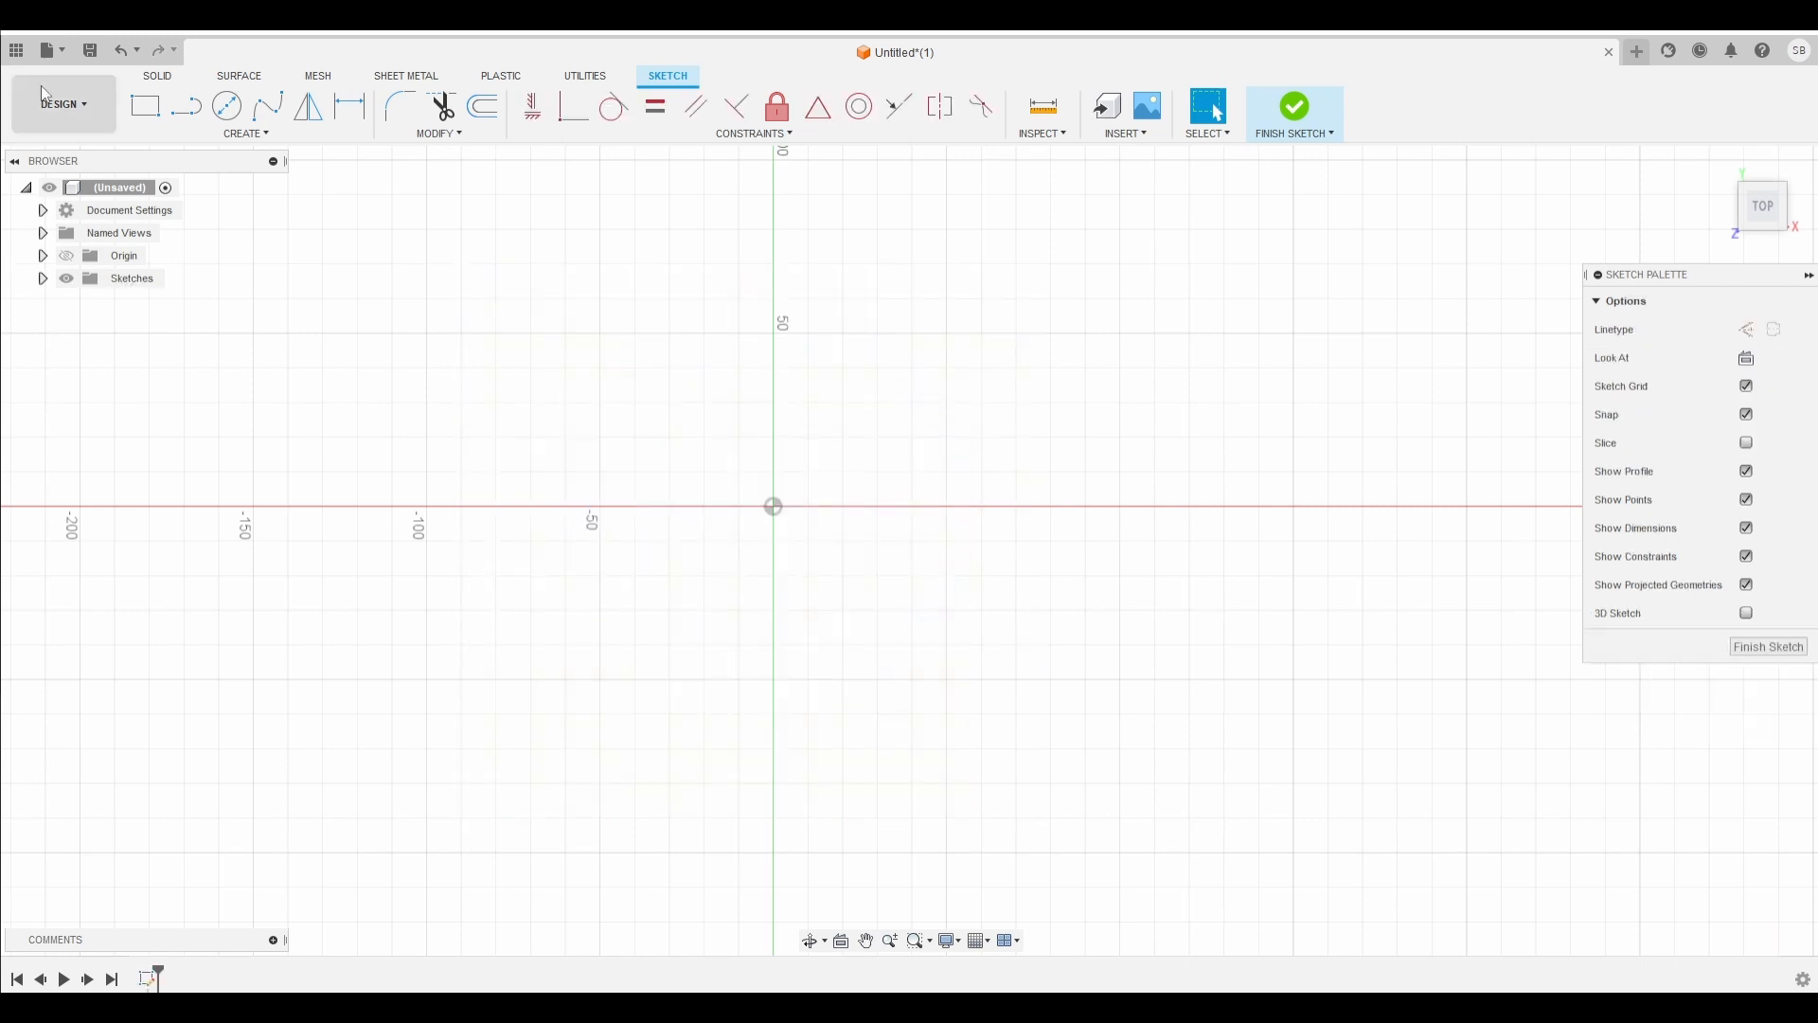
Step: Sketch a fit point spline from the origin to 150 mm along the horizontal axis
{"action": "left_click", "coordinate": [257, 133]}
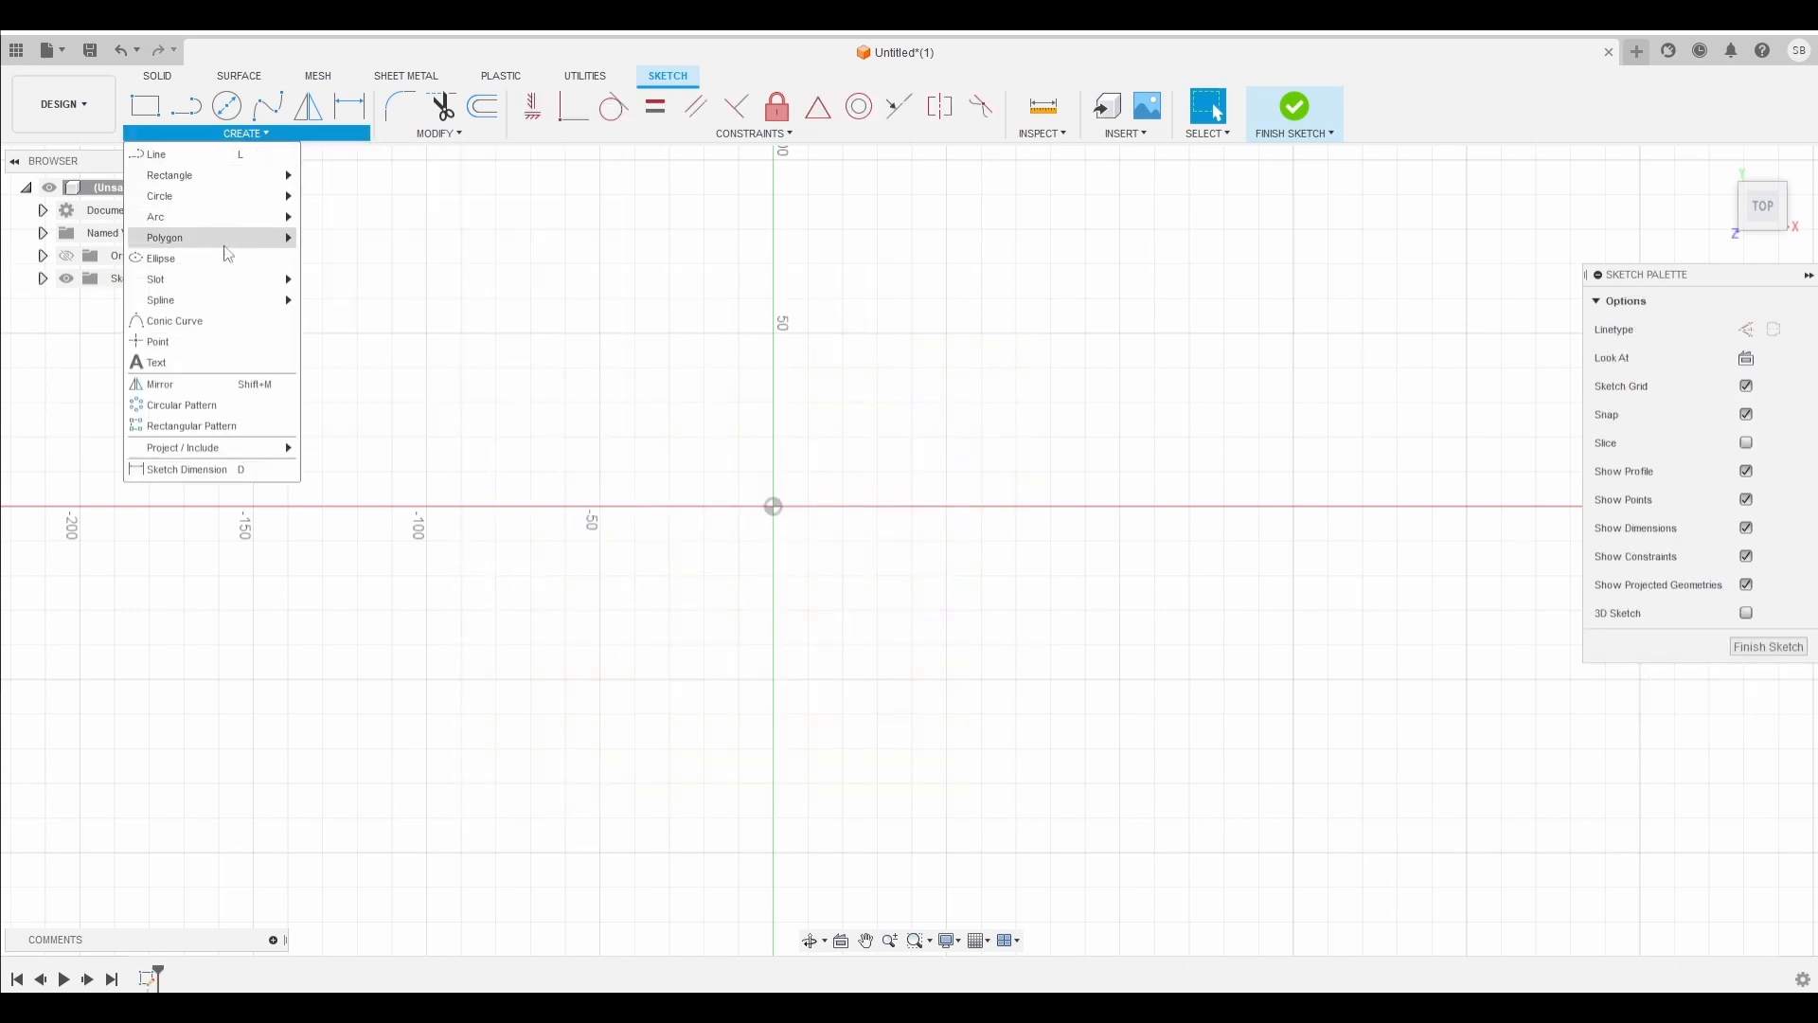
{"action": "mouse_move", "coordinate": [258, 303]}
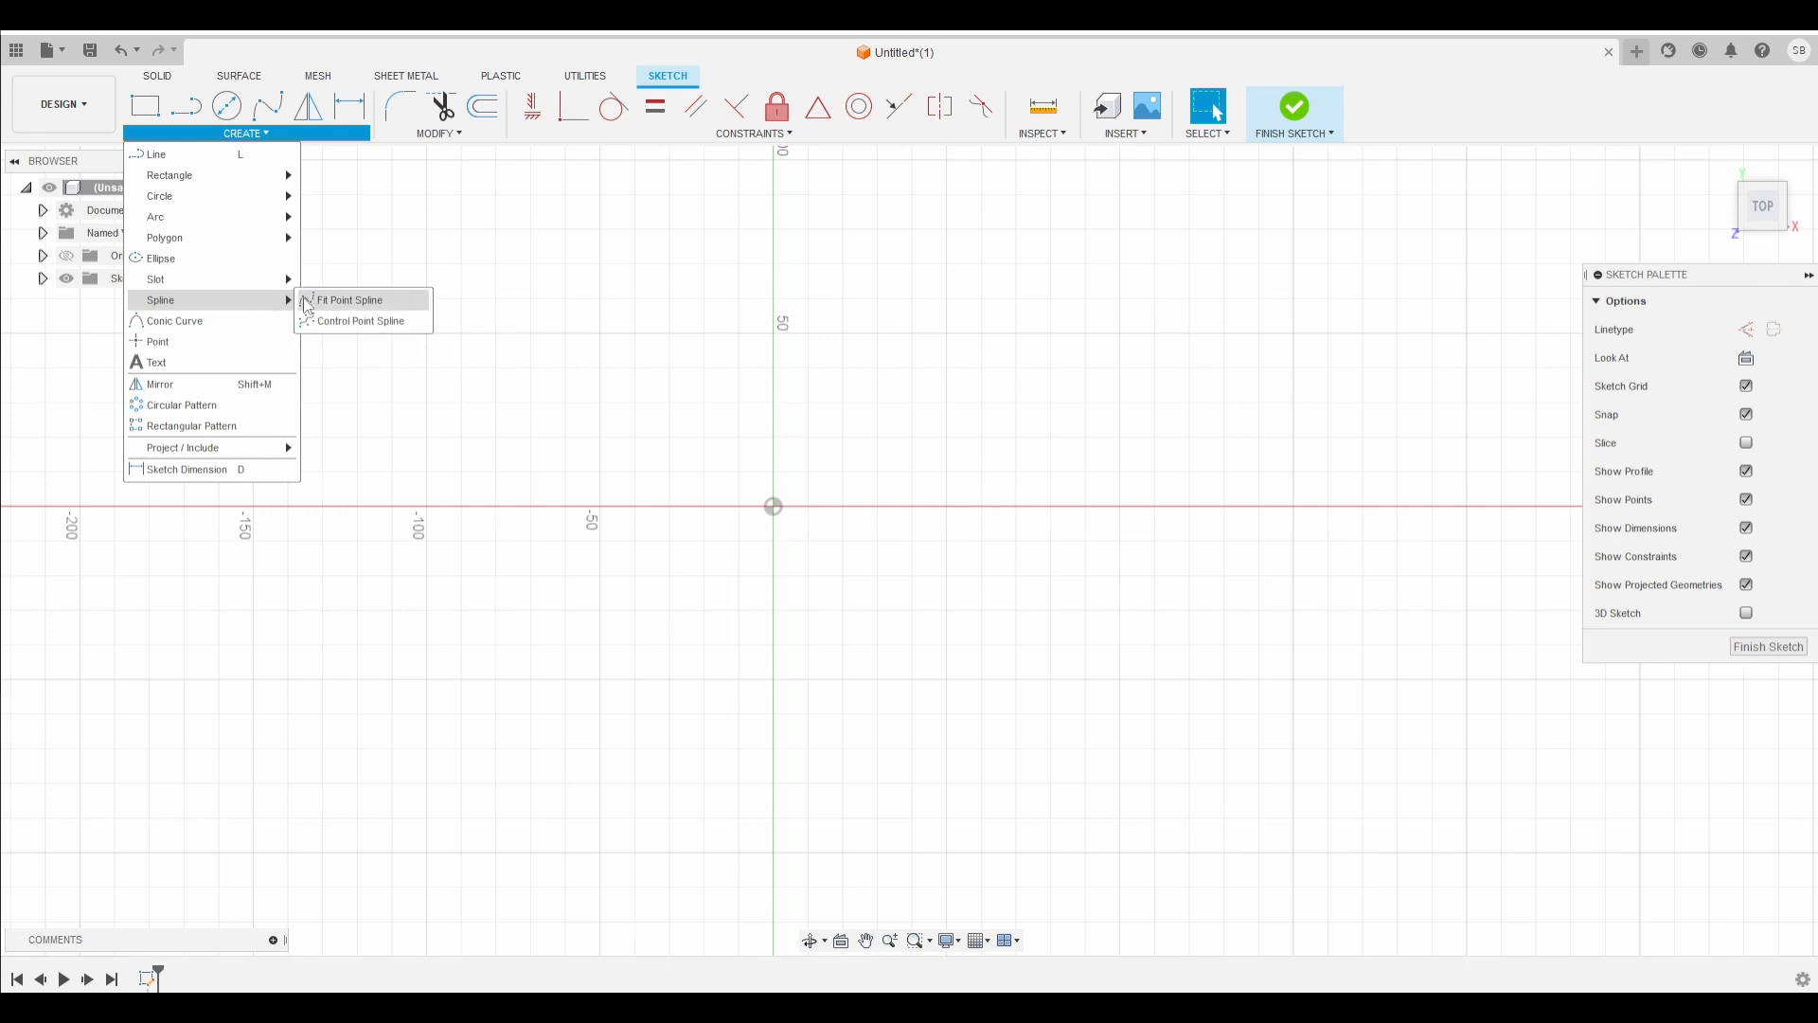
{"action": "left_click", "coordinate": [317, 301]}
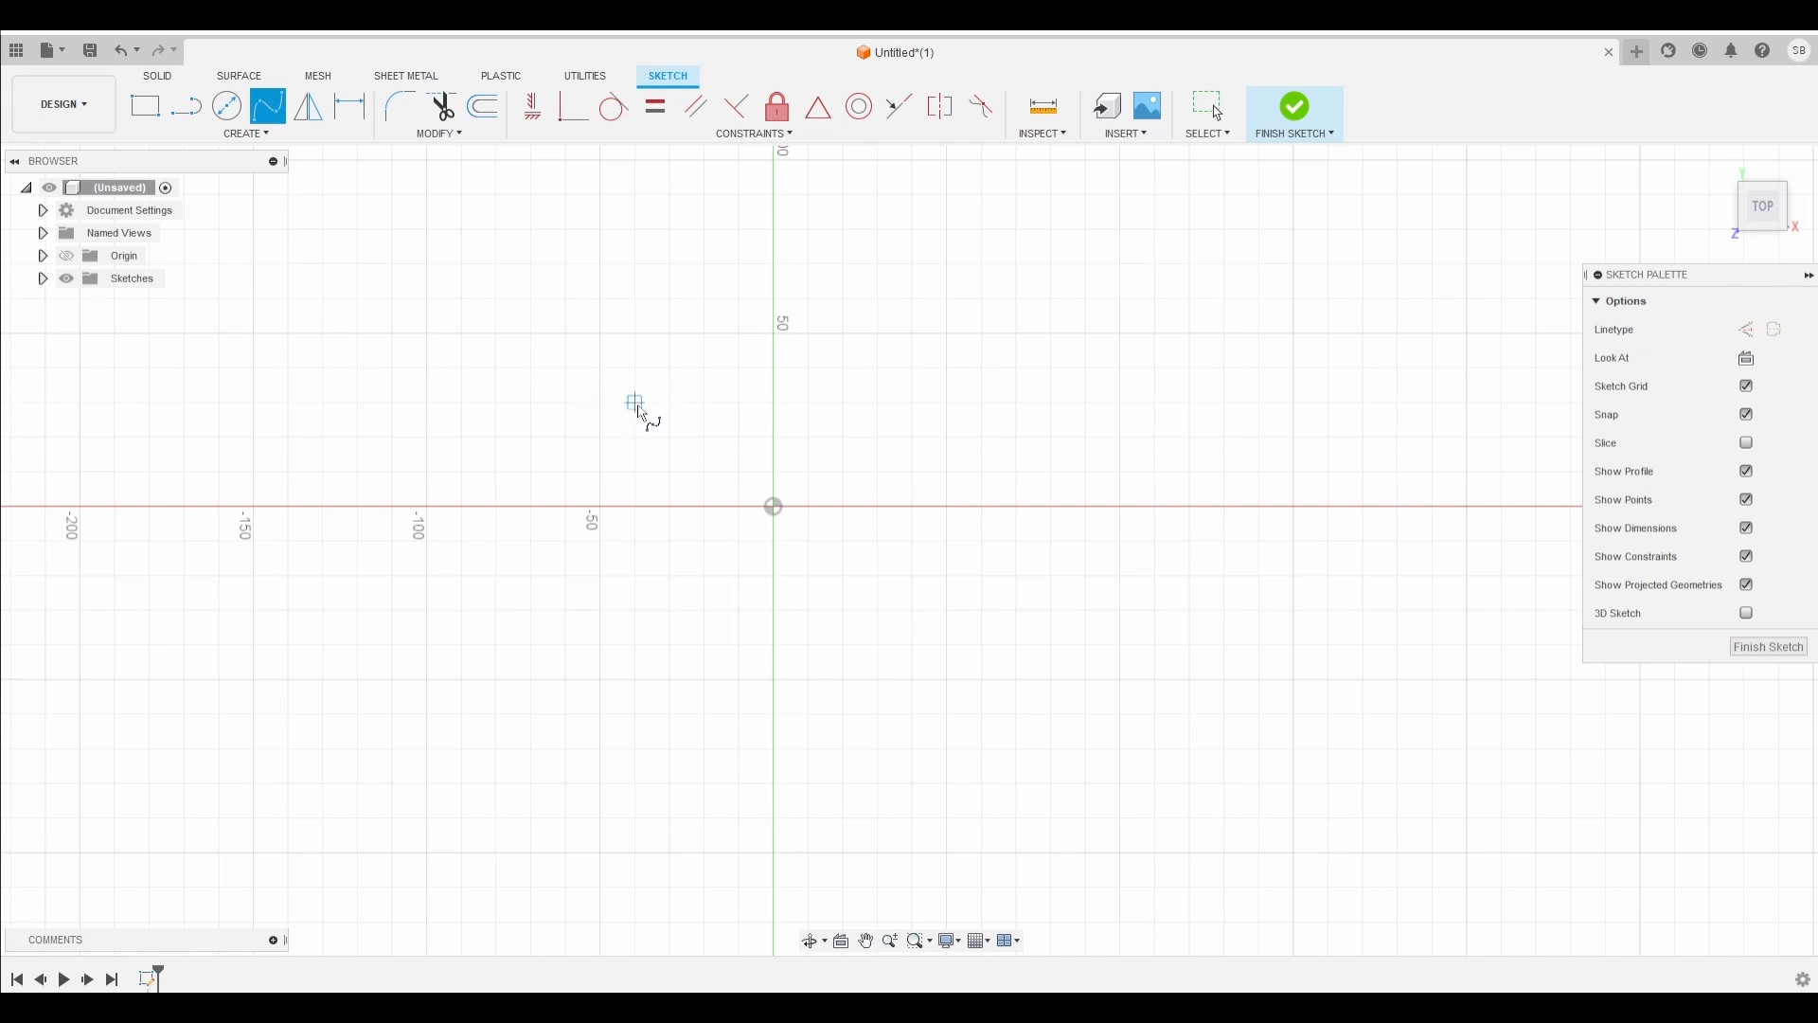
{"action": "left_click", "coordinate": [774, 507]}
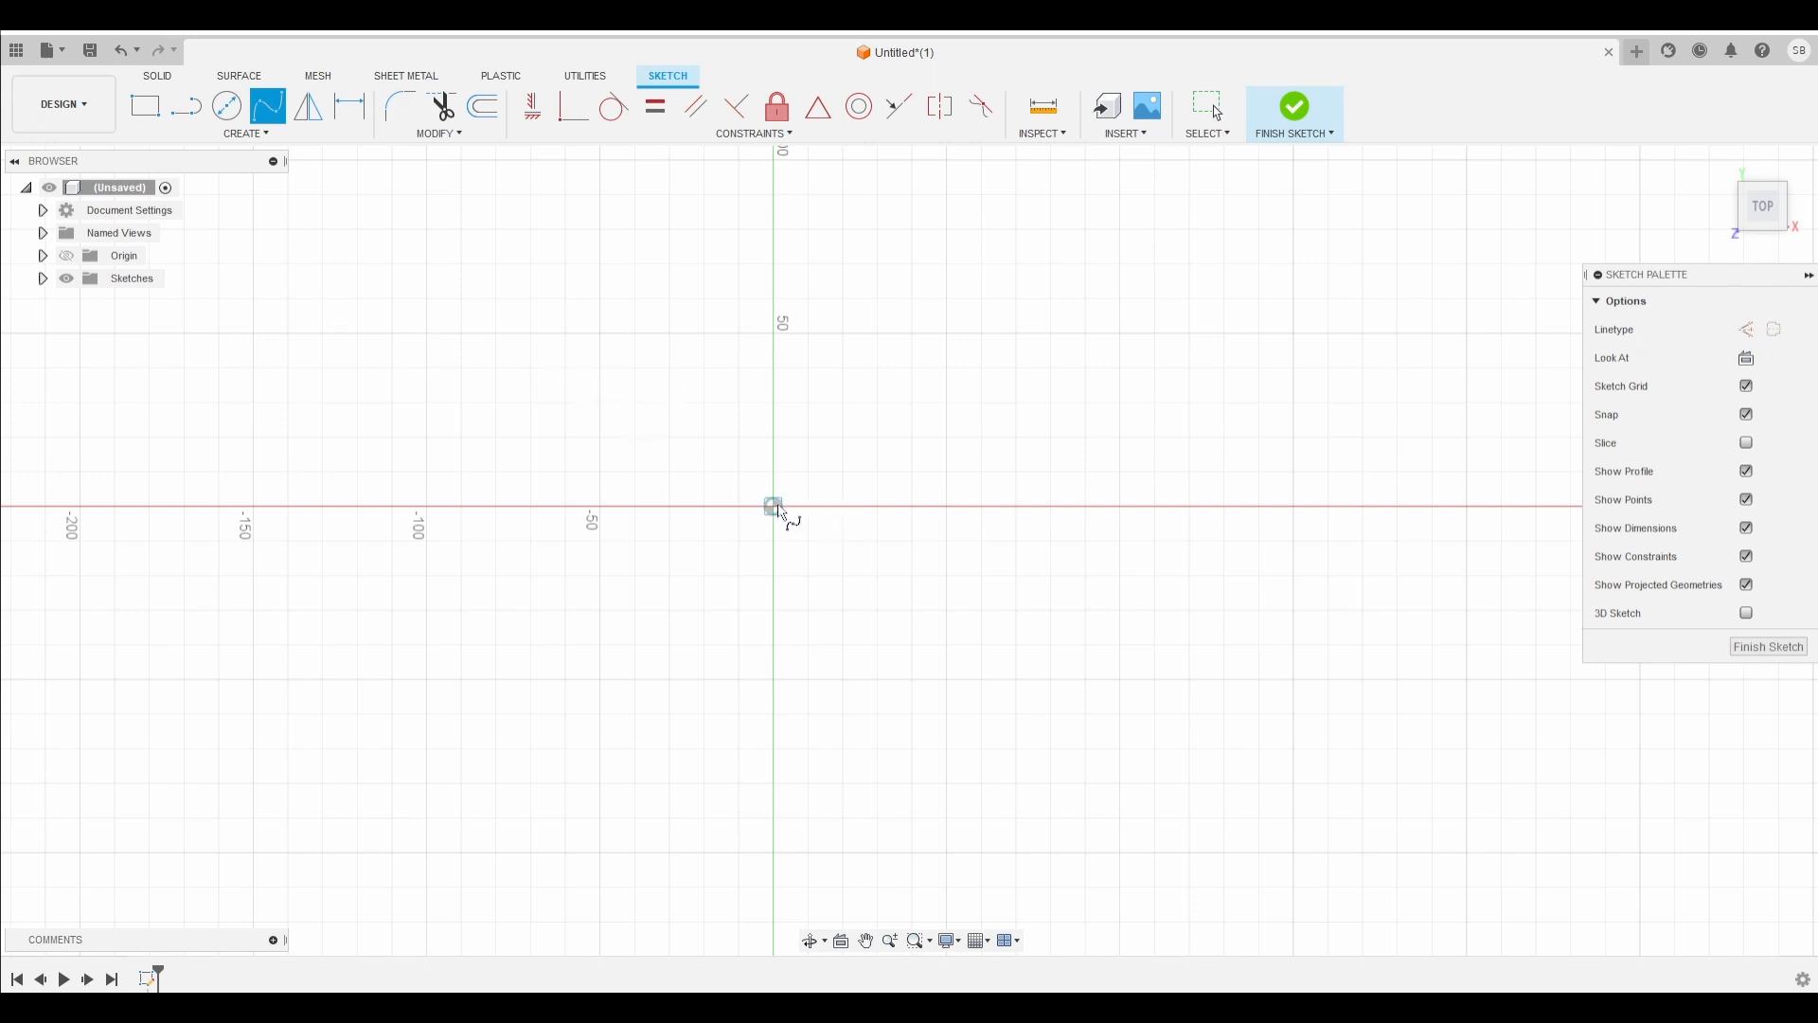
{"action": "left_click", "coordinate": [1295, 507]}
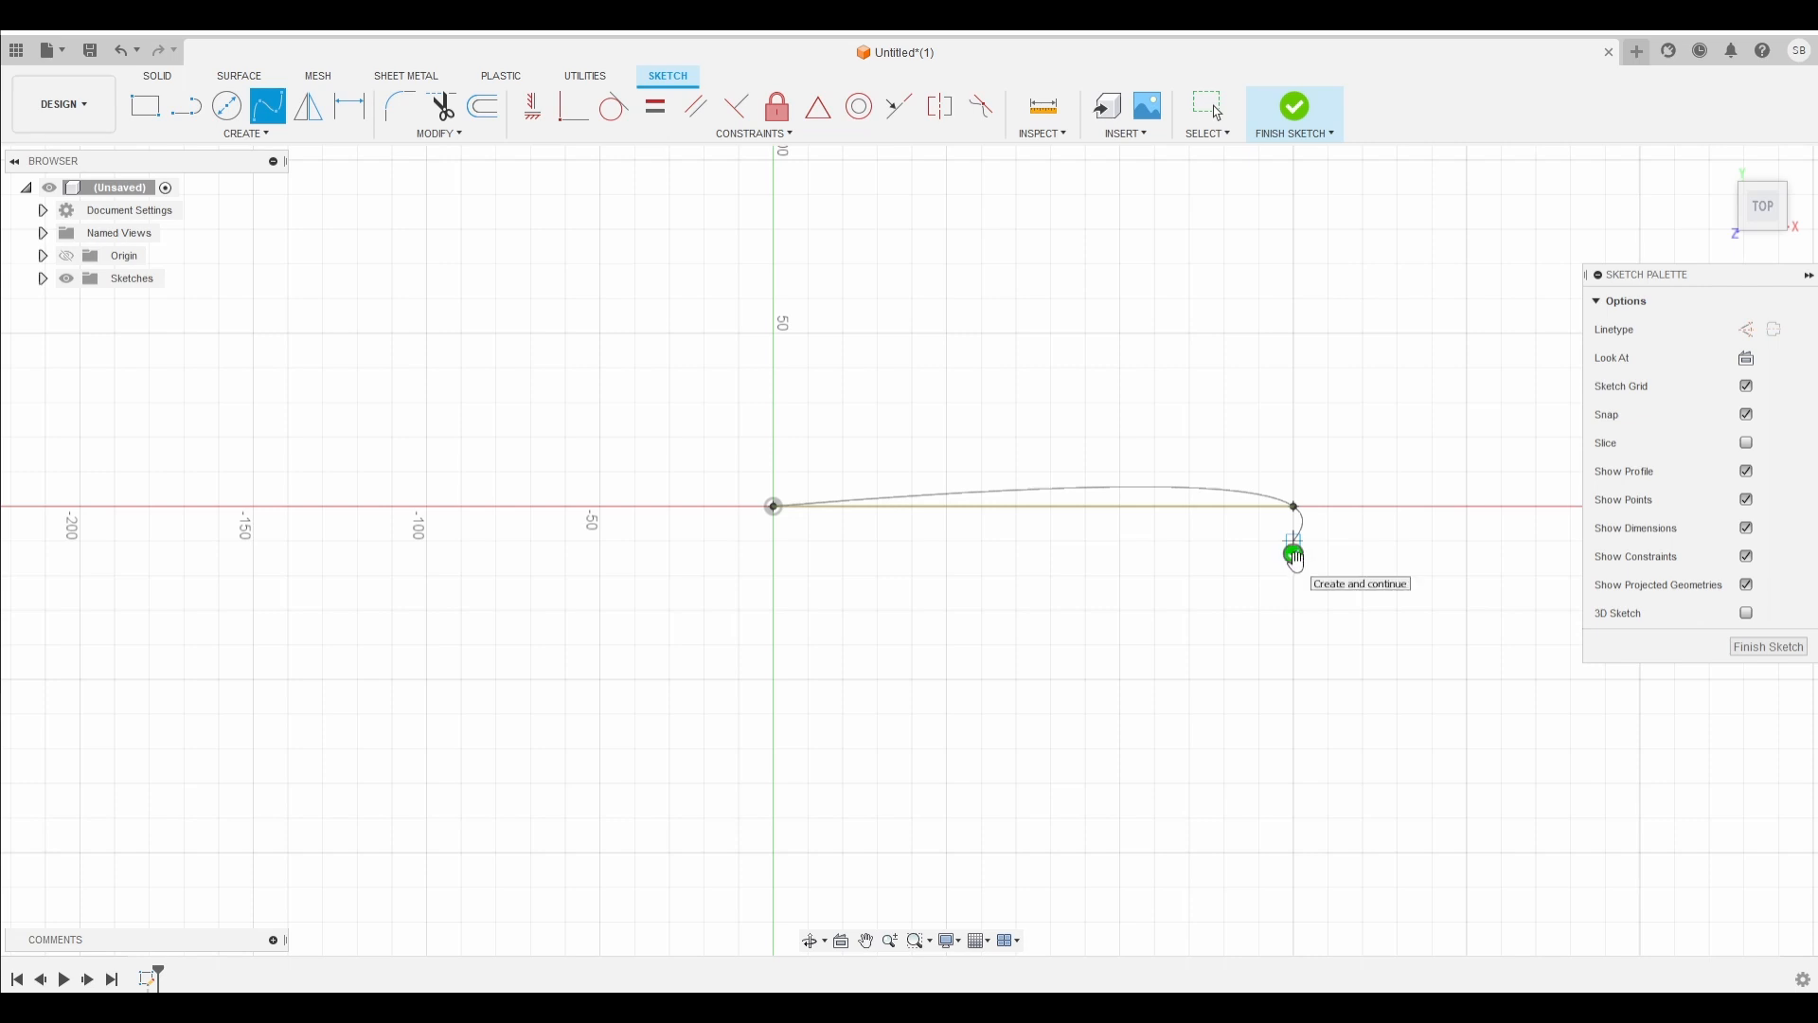
{"action": "left_click", "coordinate": [1294, 555]}
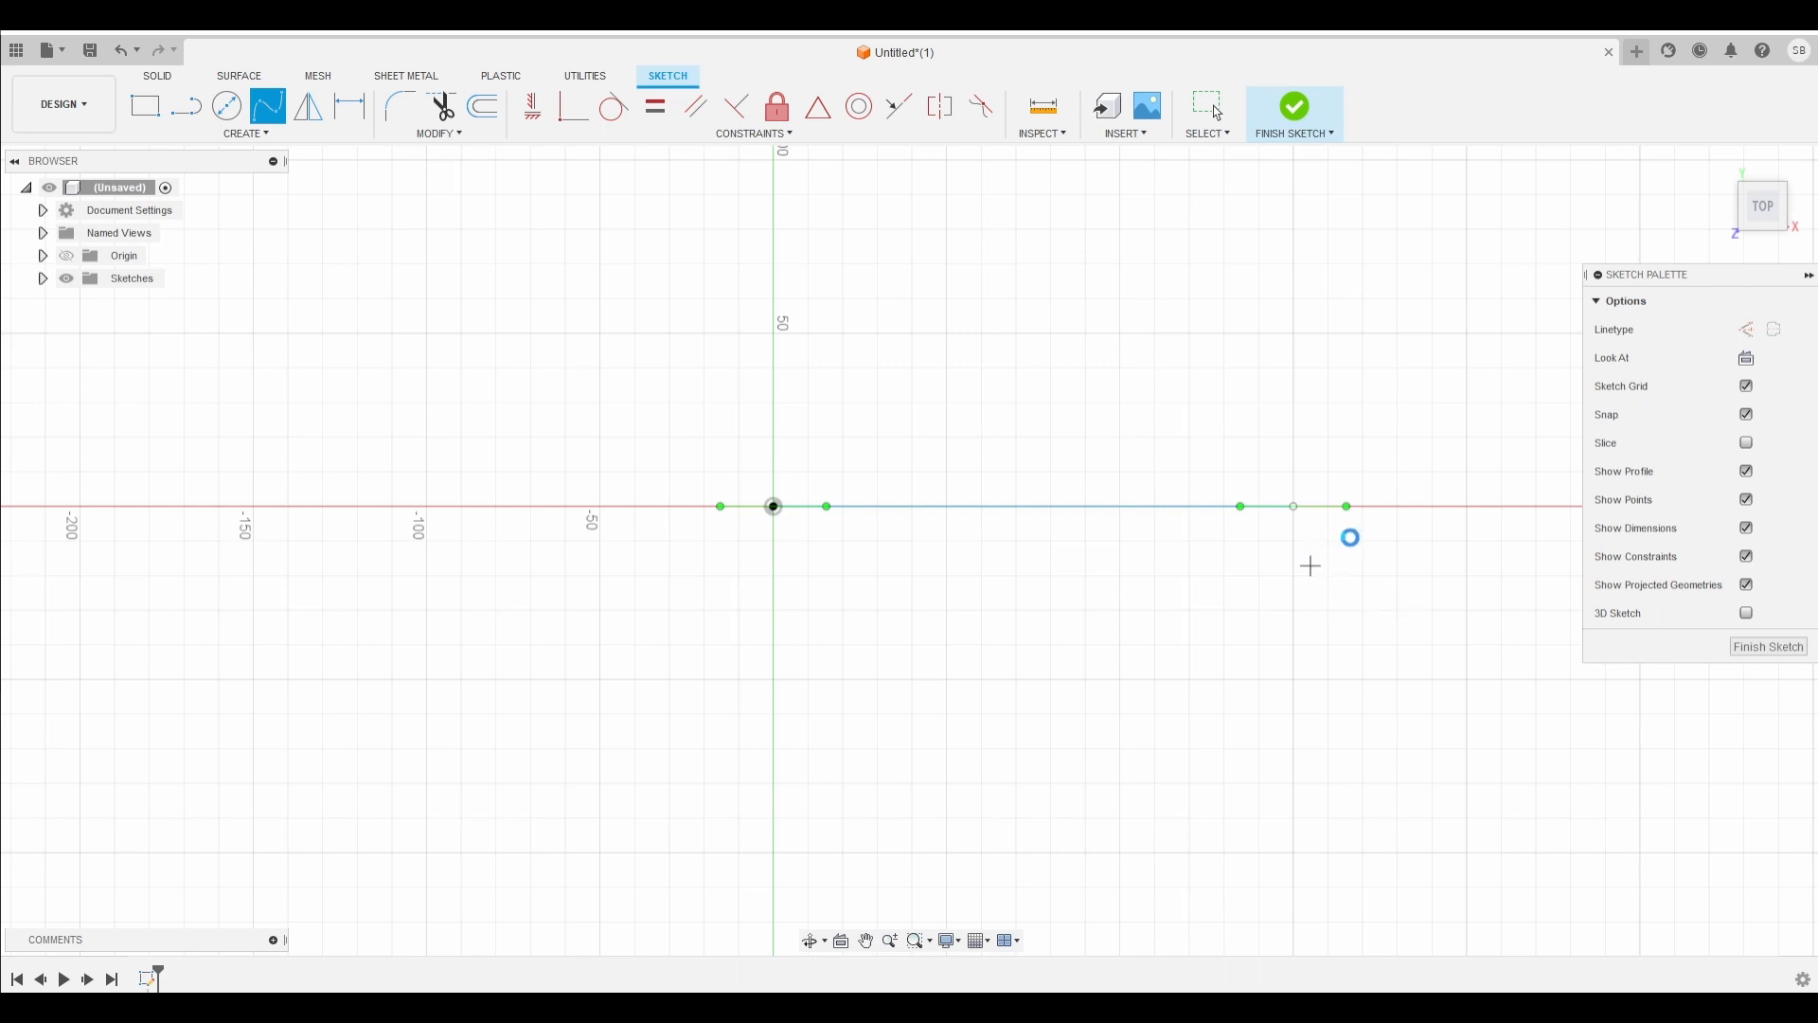
{"action": "key", "text": "Escape"}
Step: Bend the spline into an upward arch by angling the outer tangent handles at both ends below the horizontal axis
{"action": "left_click_drag", "start_coordinate": [1348, 507], "coordinate": [1388, 541]}
{"action": "left_click", "coordinate": [769, 505]}
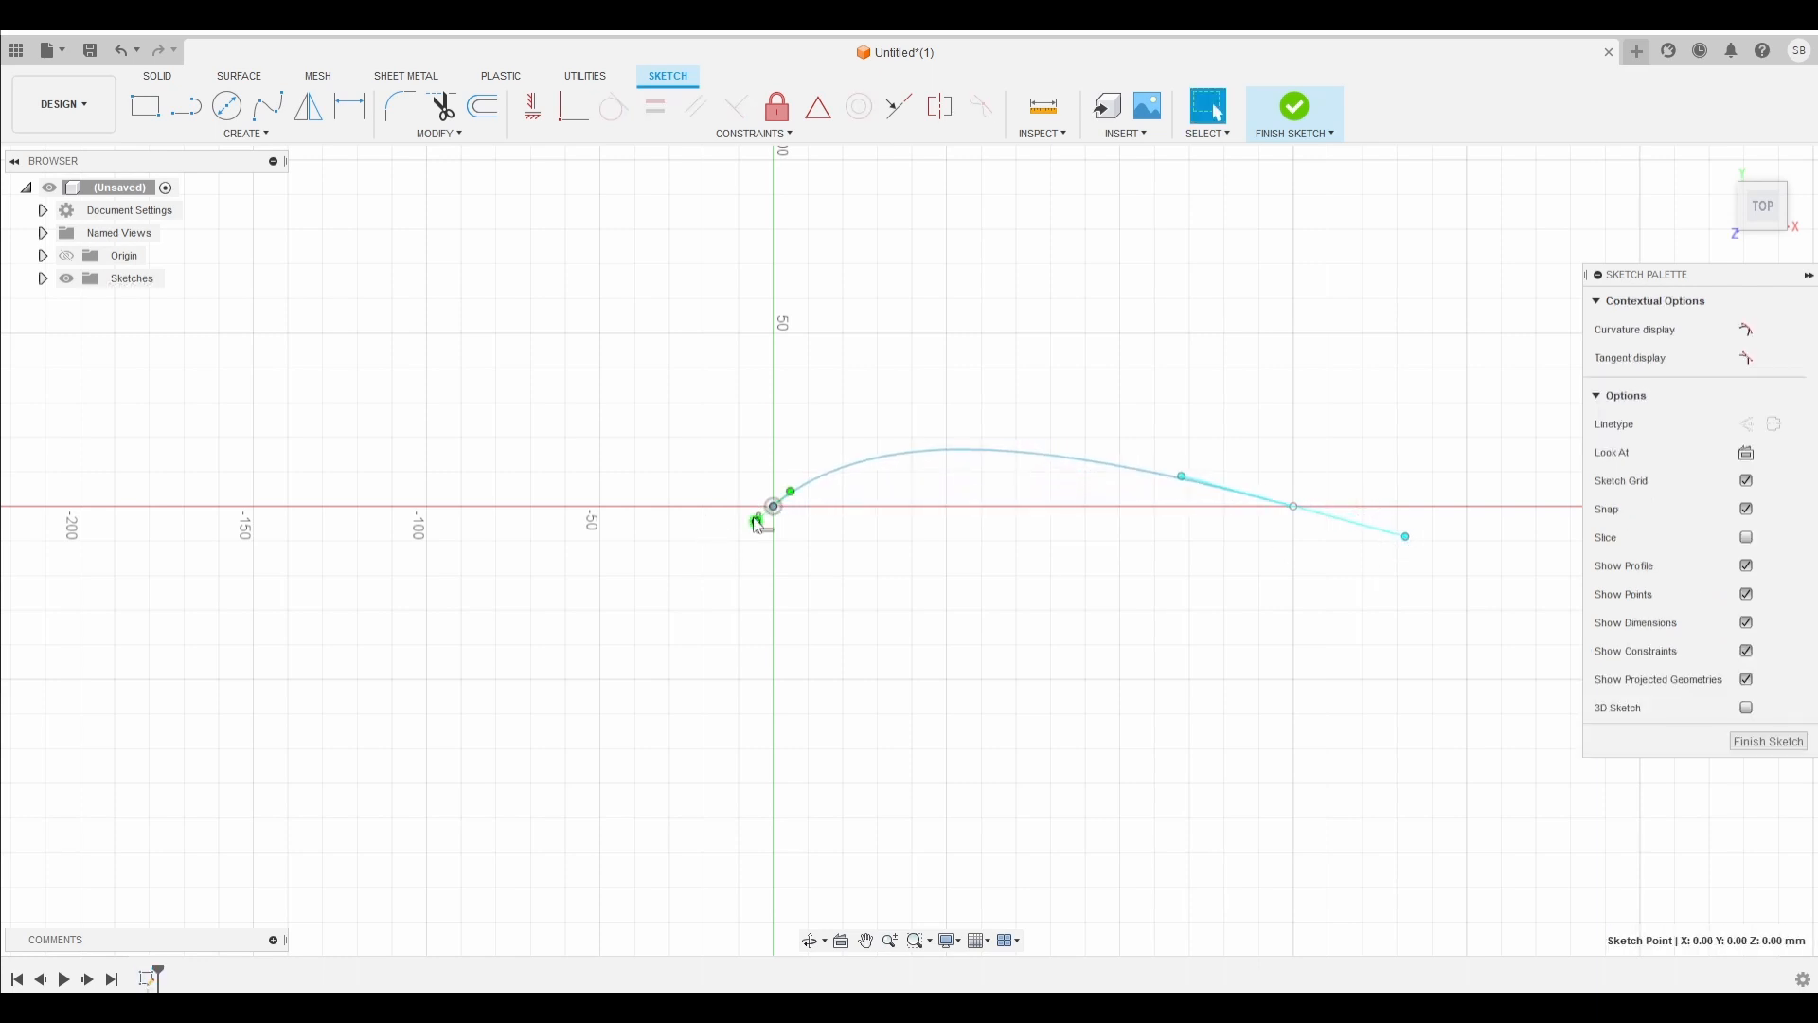
{"action": "left_click_drag", "start_coordinate": [758, 522], "coordinate": [685, 548]}
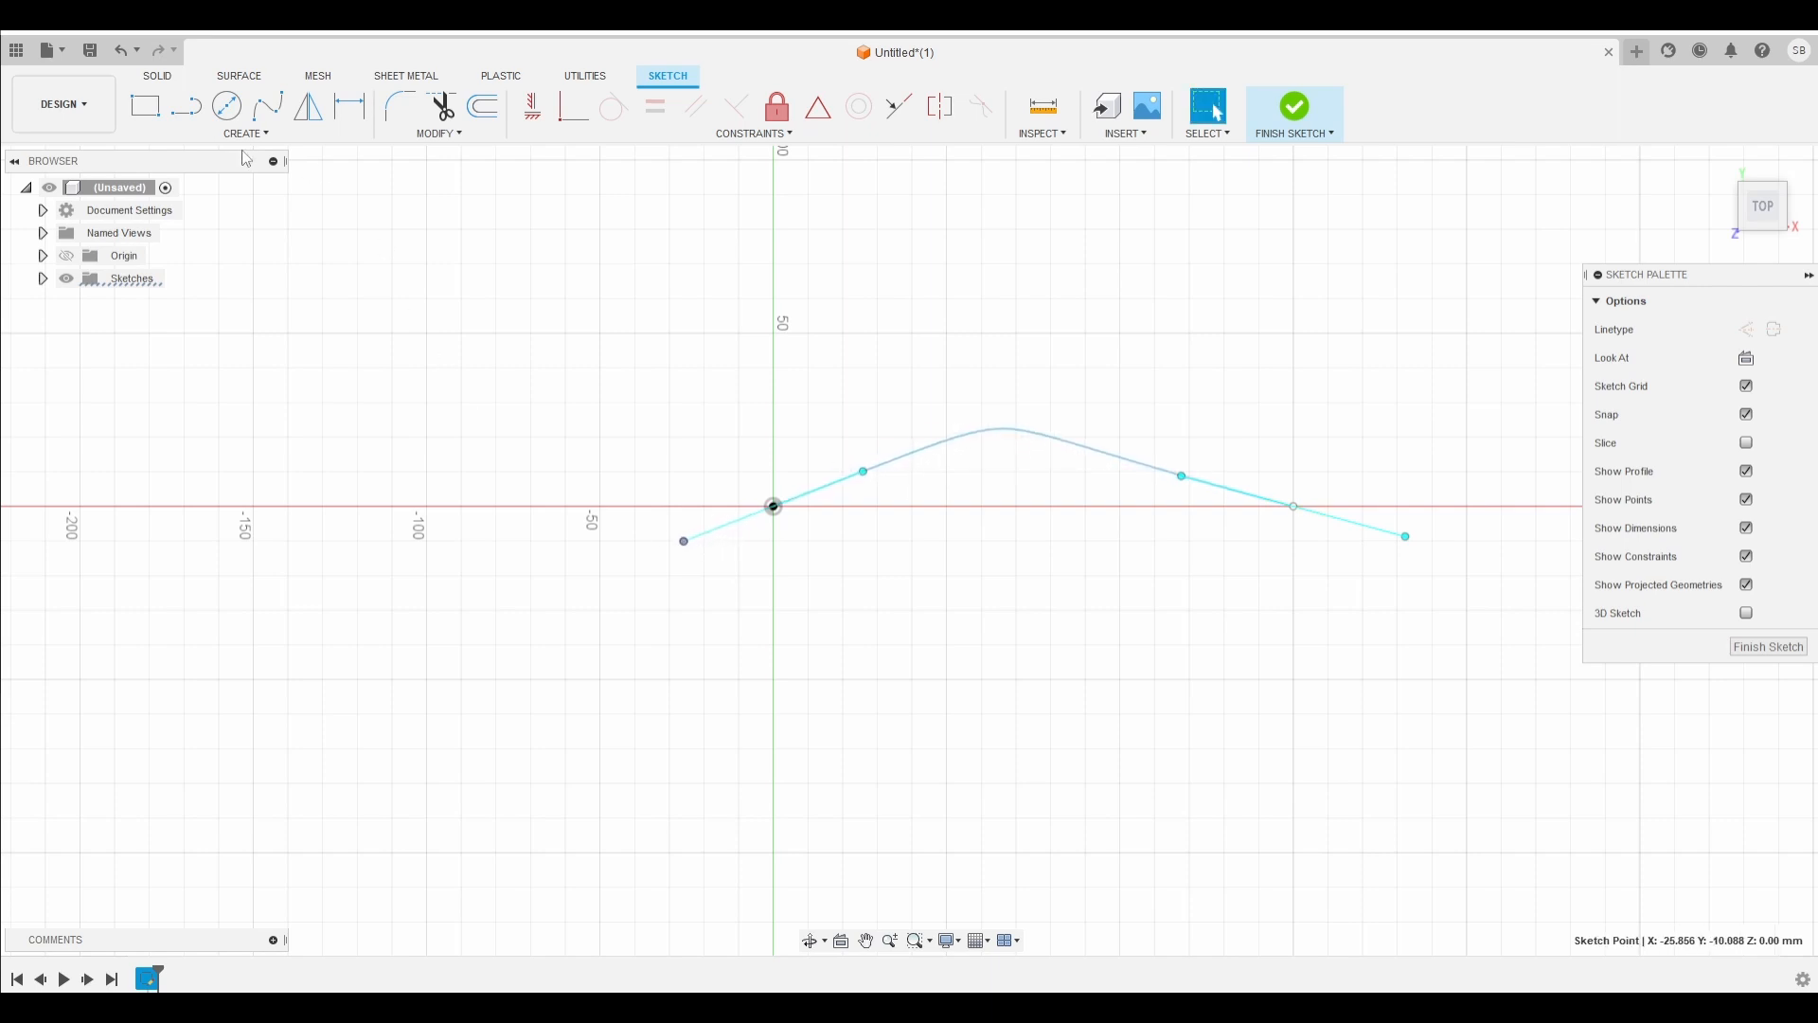
Step: Sketch a closed, freeform fit point spline through seven points, mostly in the area left of the origin
{"action": "left_click", "coordinate": [268, 106]}
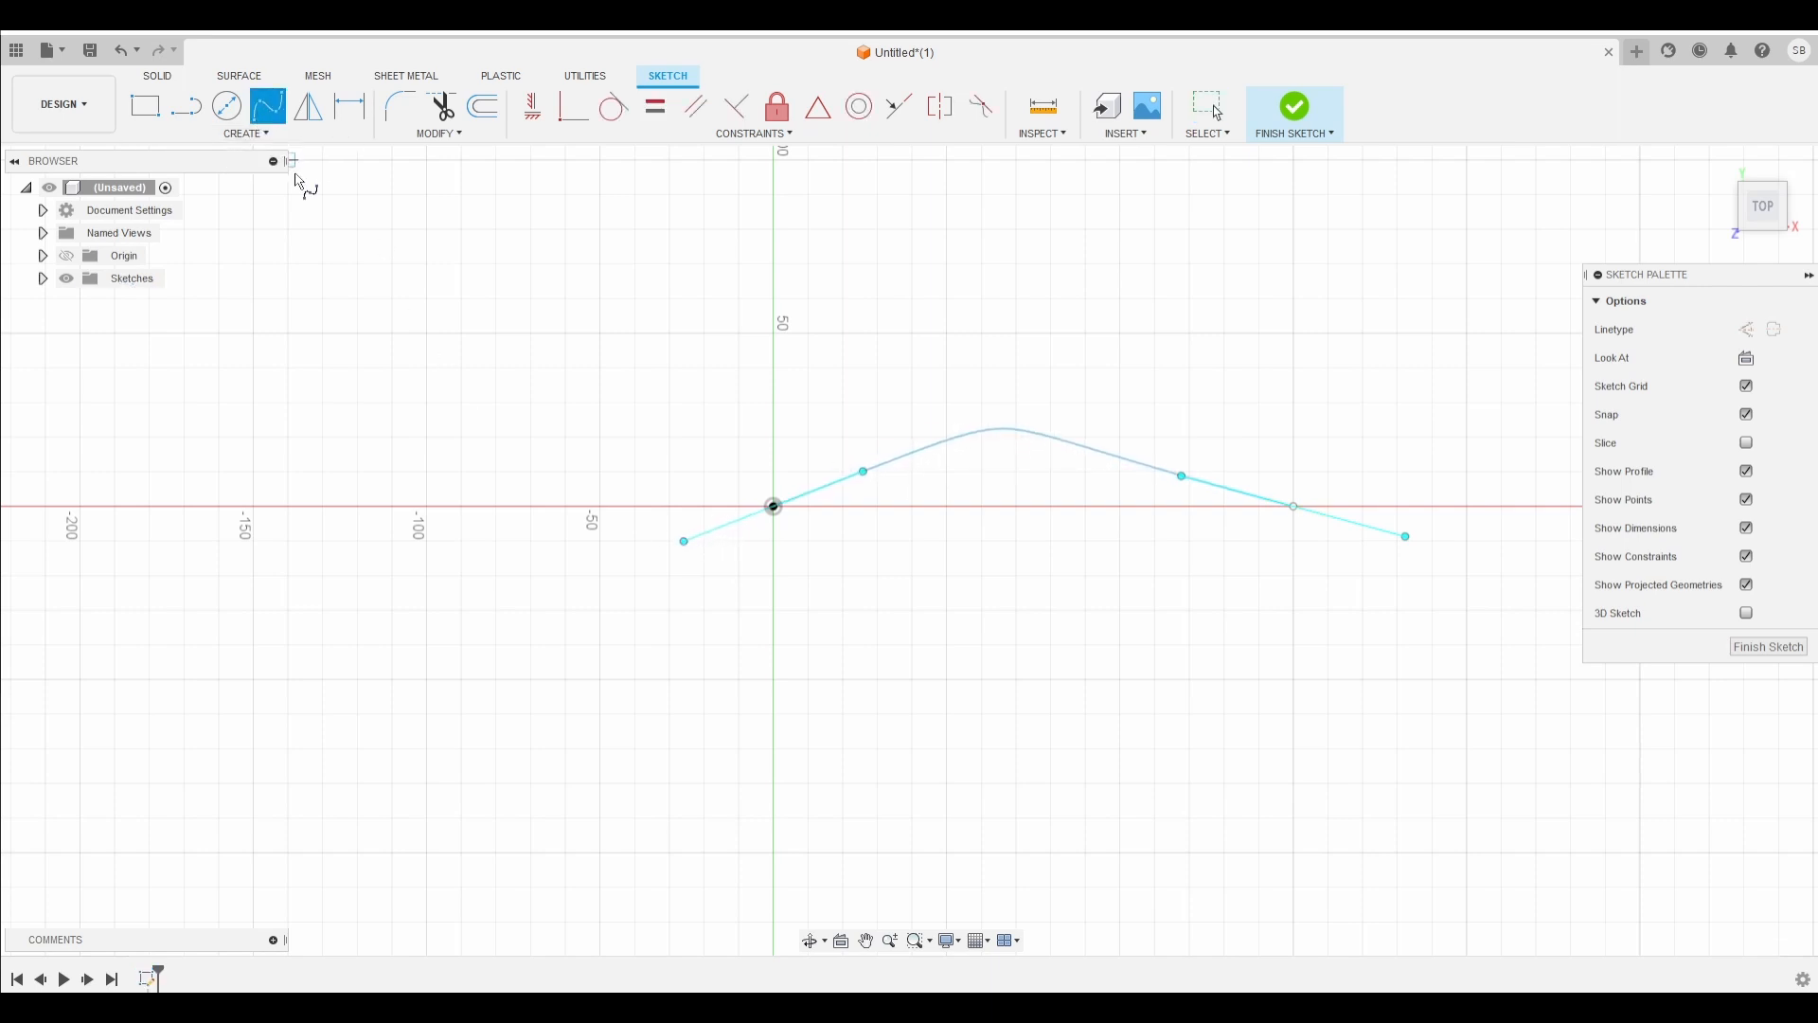
{"action": "left_click", "coordinate": [580, 262]}
{"action": "left_click", "coordinate": [397, 314]}
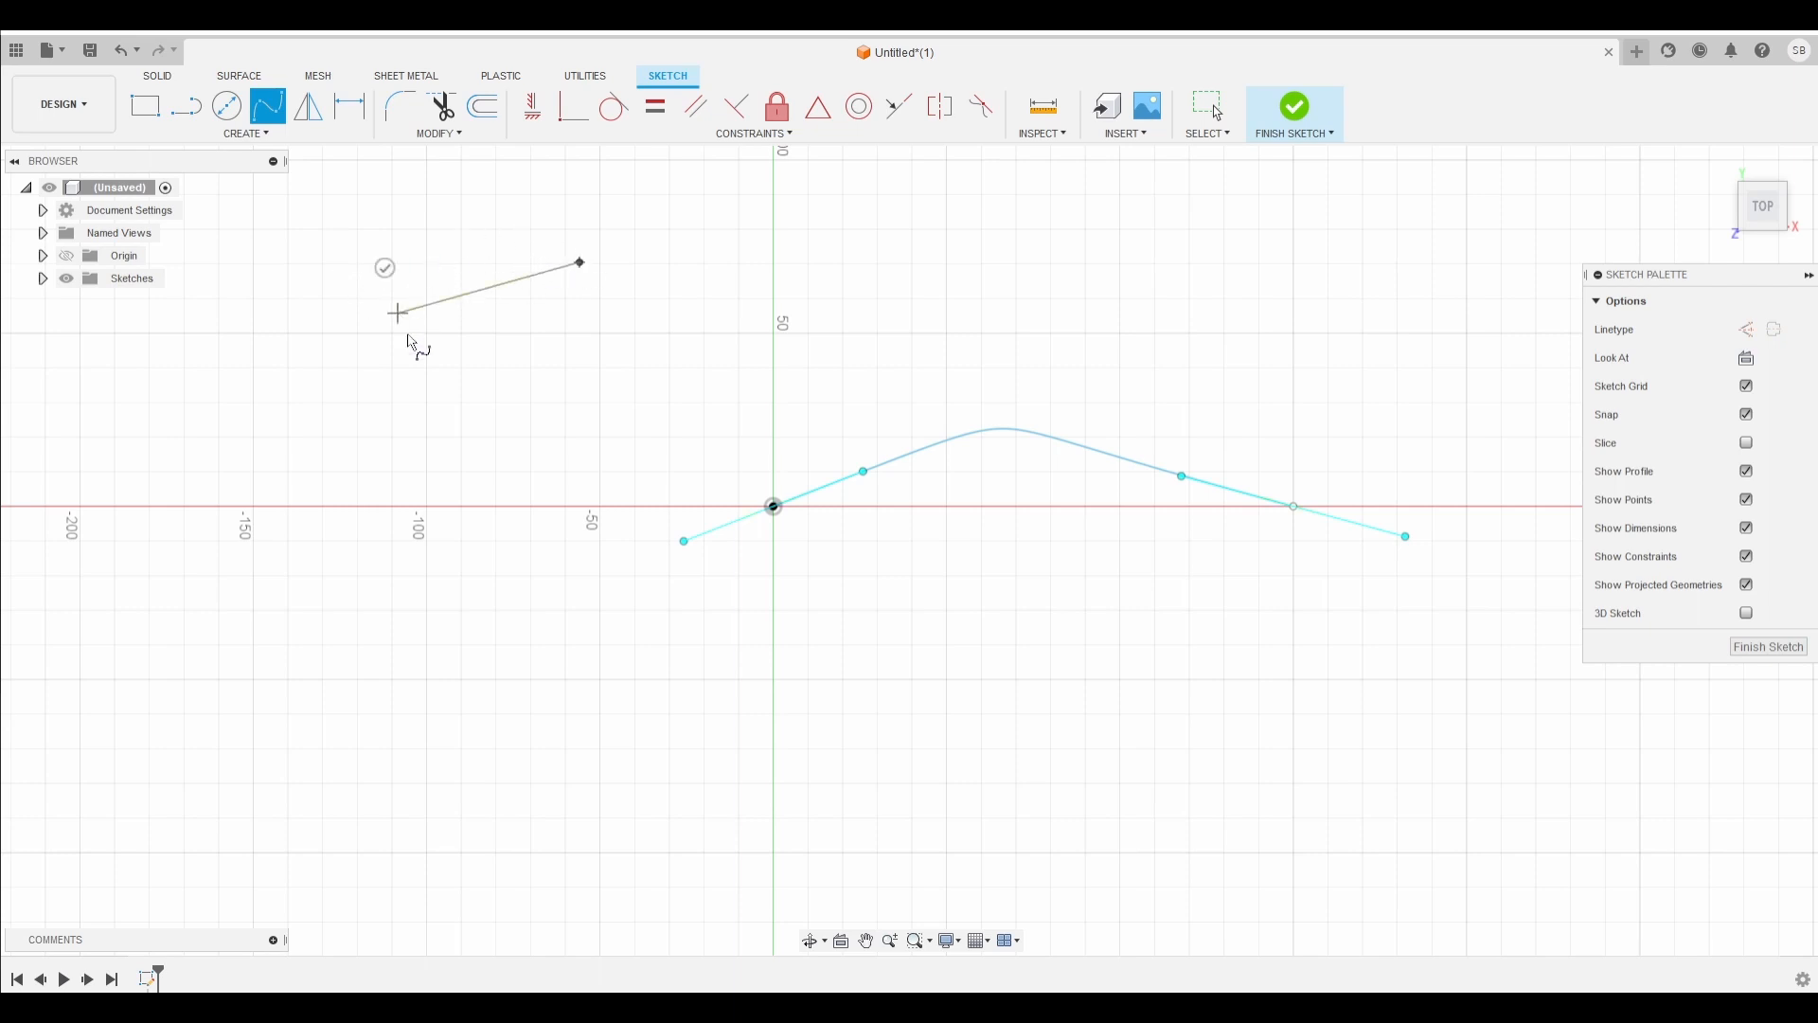
{"action": "left_click", "coordinate": [496, 402]}
{"action": "left_click", "coordinate": [417, 550]}
{"action": "left_click", "coordinate": [580, 655]}
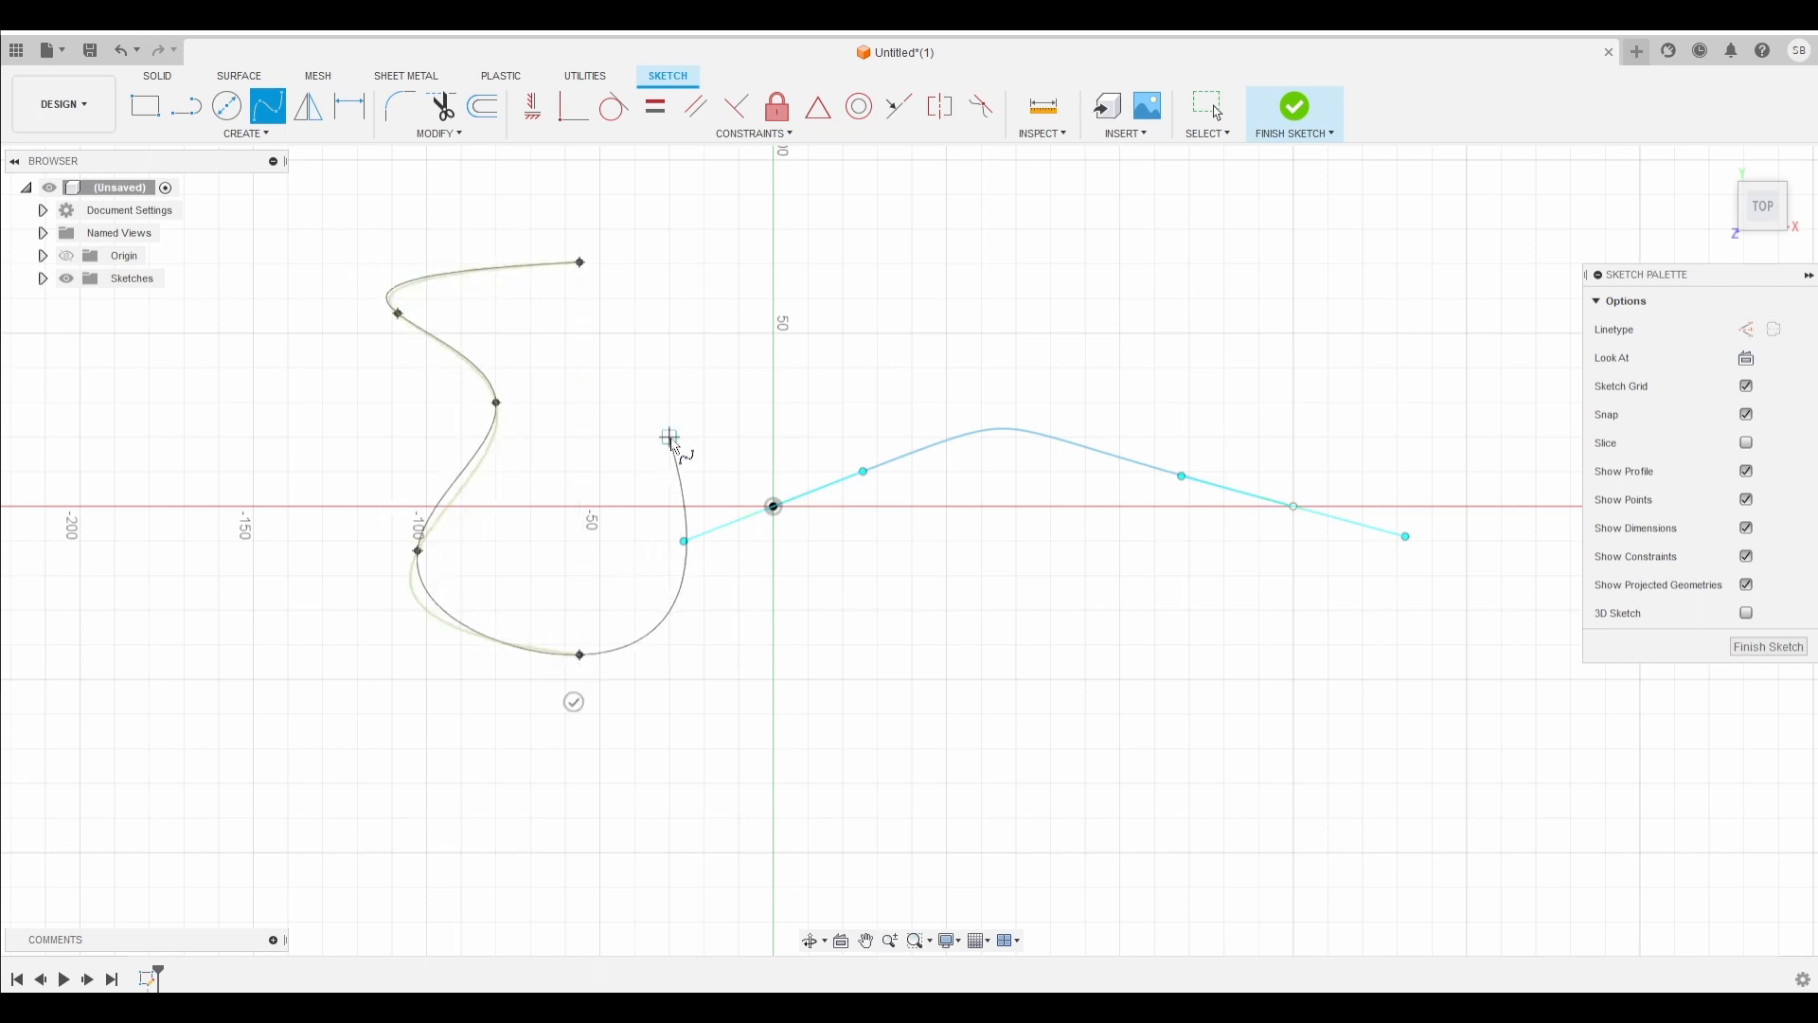
{"action": "left_click", "coordinate": [671, 438]}
{"action": "left_click", "coordinate": [951, 357]}
{"action": "left_click", "coordinate": [580, 263]}
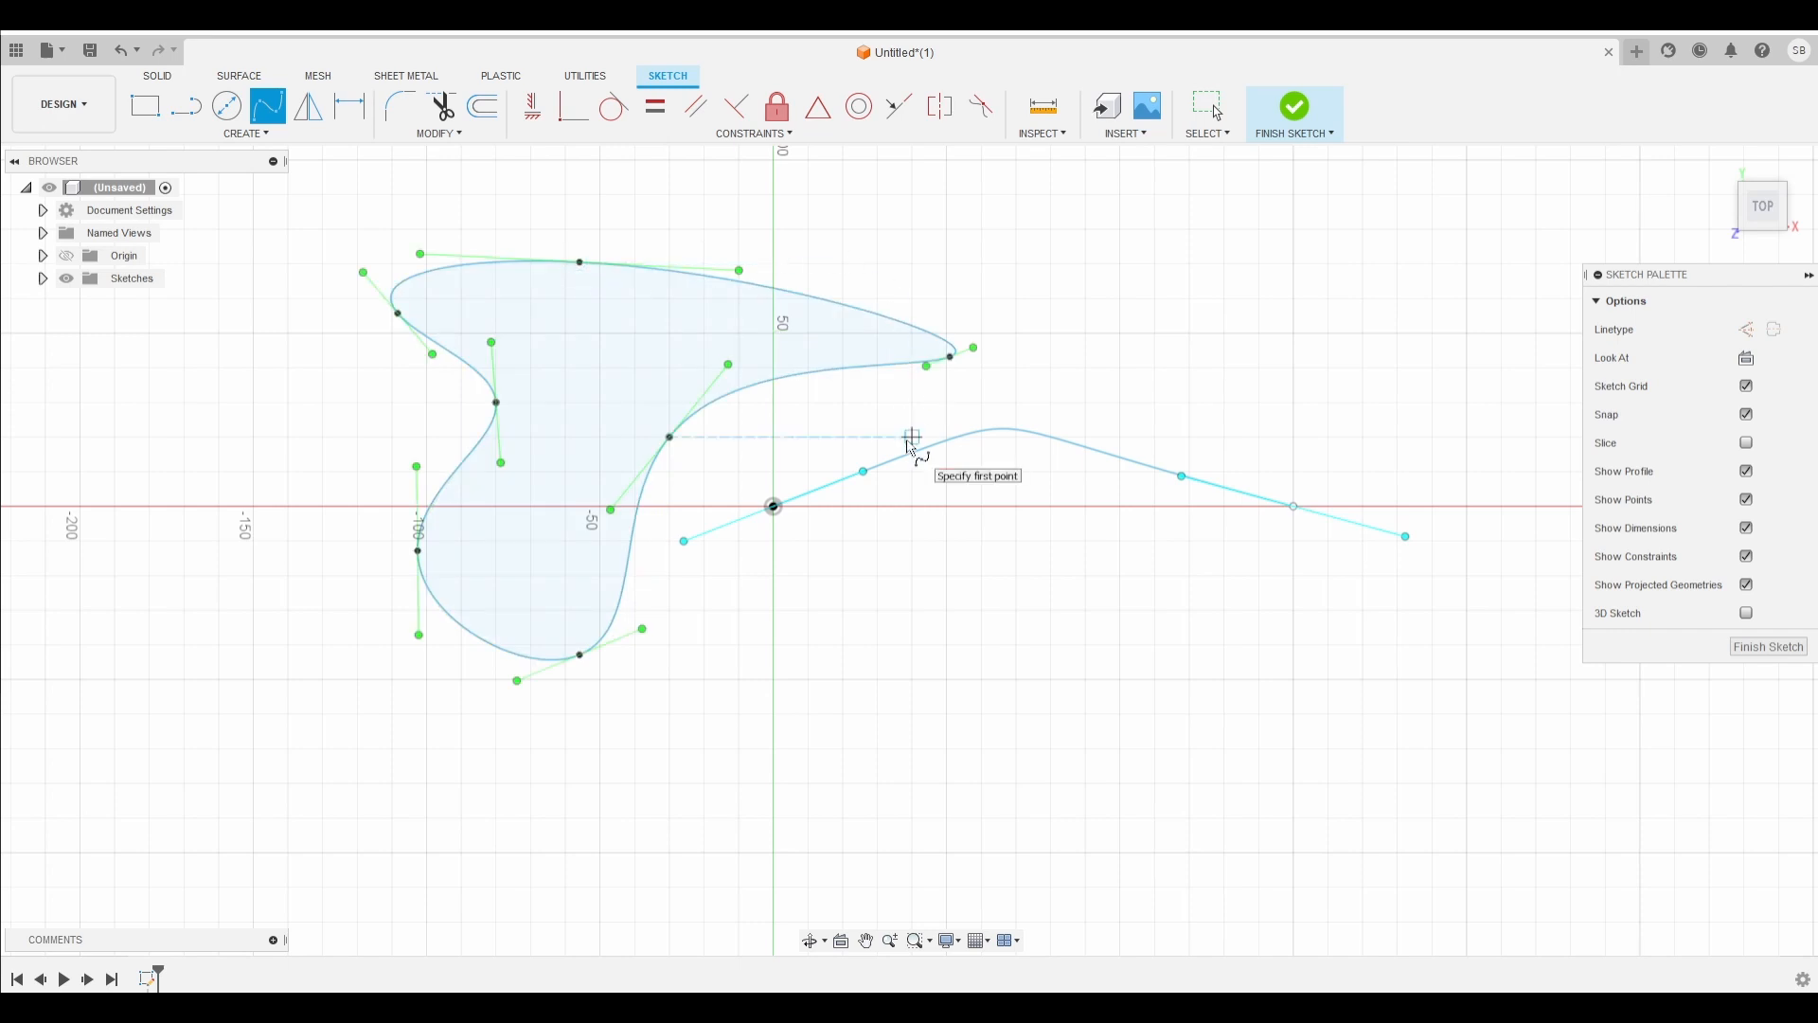
Step: Sketch a conic curve between points 100 mm apart, starting 50 mm below the origin, with its apex about 60 mm lower and rho about 0.62
{"action": "left_click", "coordinate": [246, 134]}
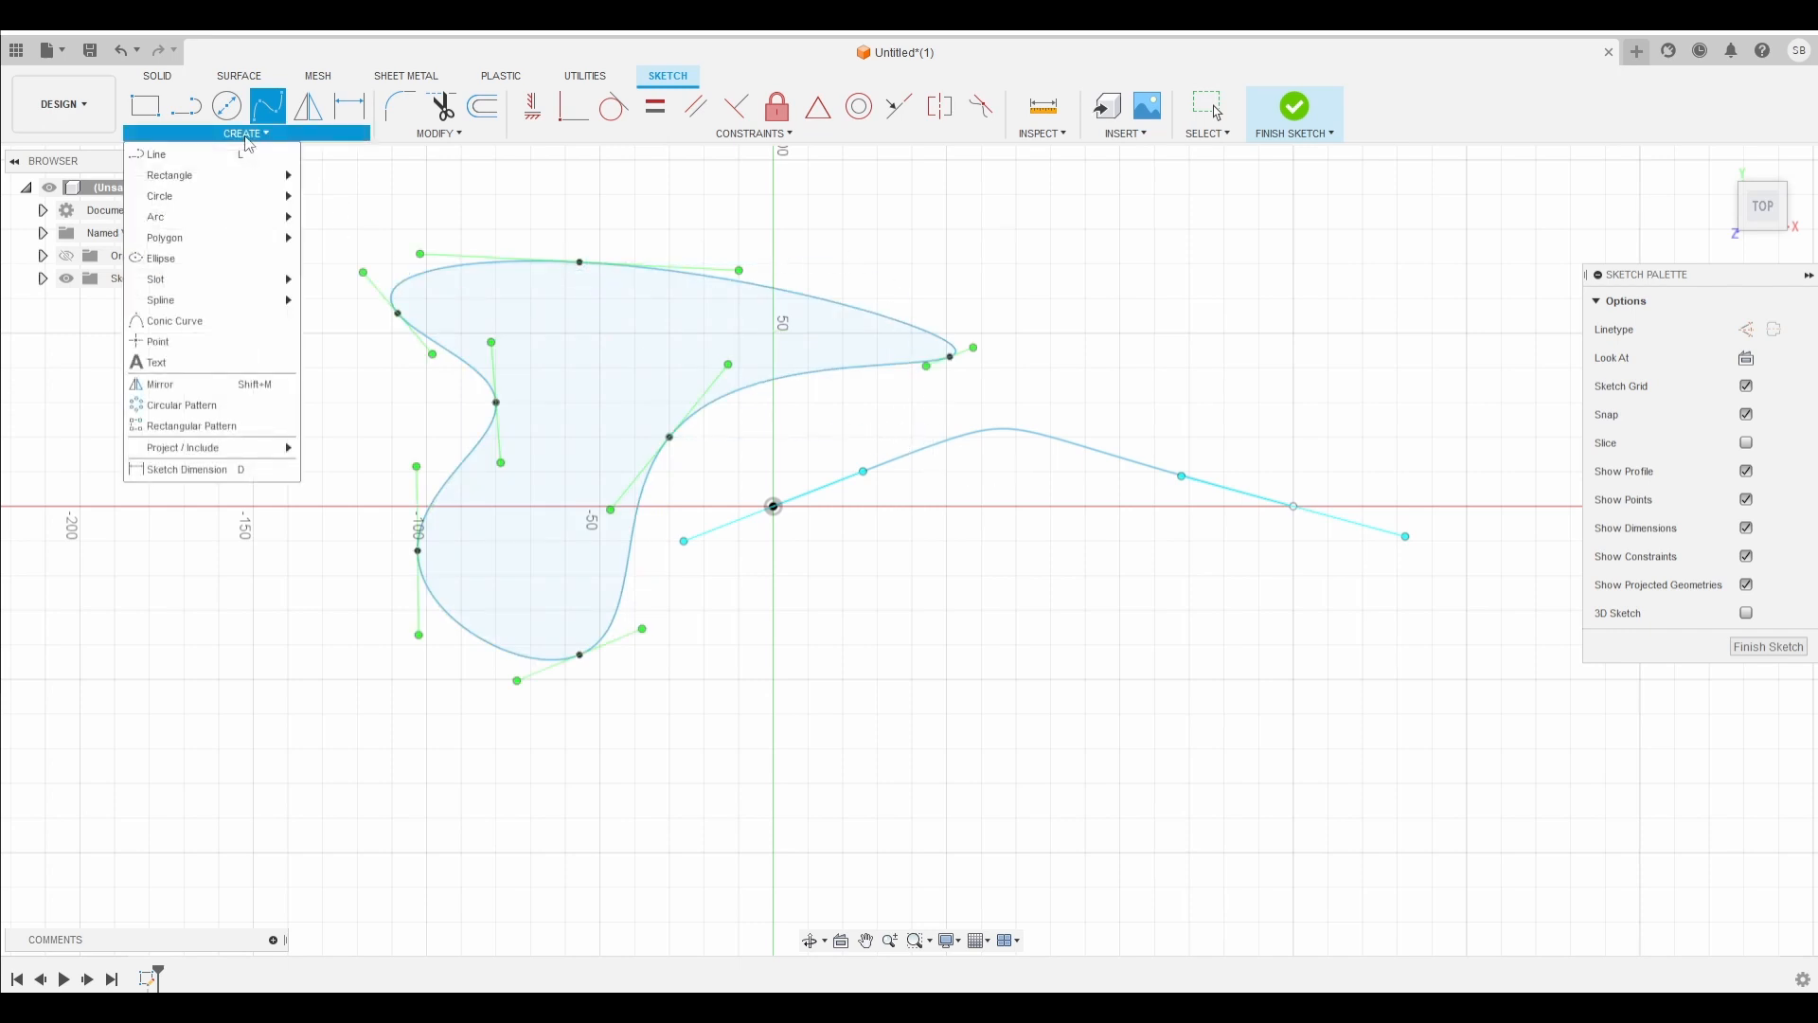
{"action": "left_click", "coordinate": [237, 322]}
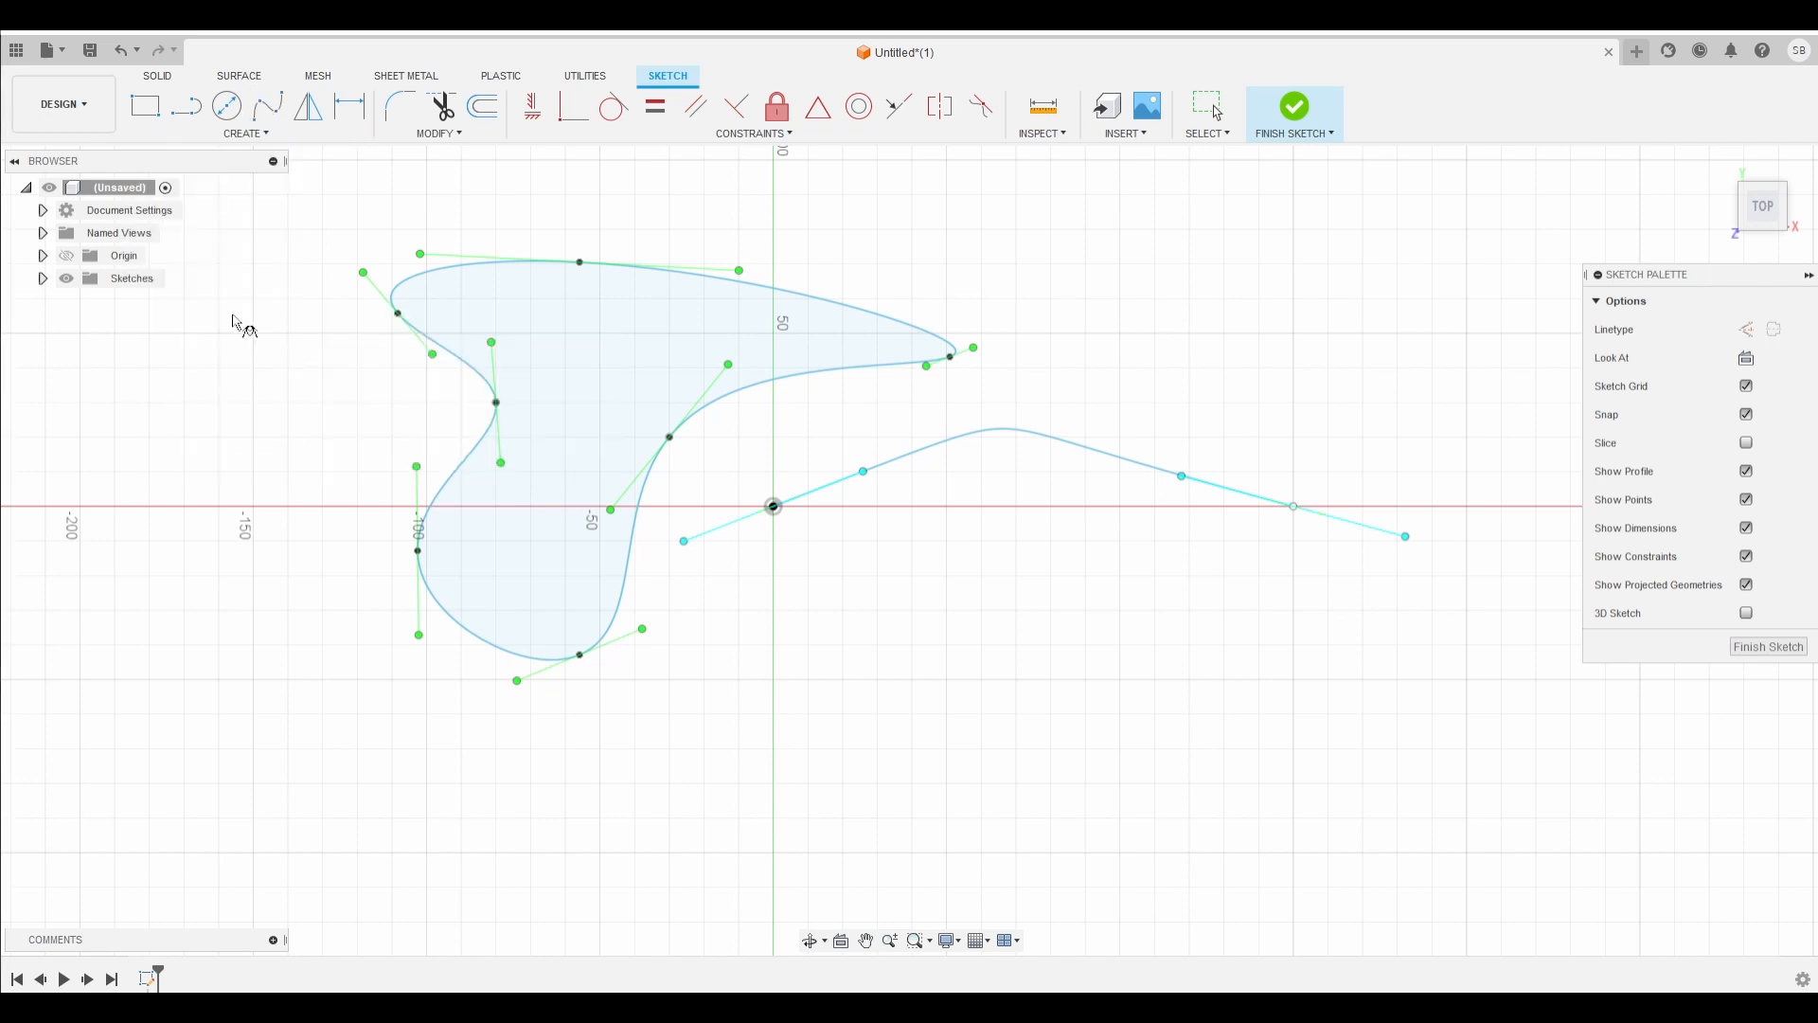
{"action": "left_click", "coordinate": [774, 680]}
{"action": "left_click", "coordinate": [1120, 680]}
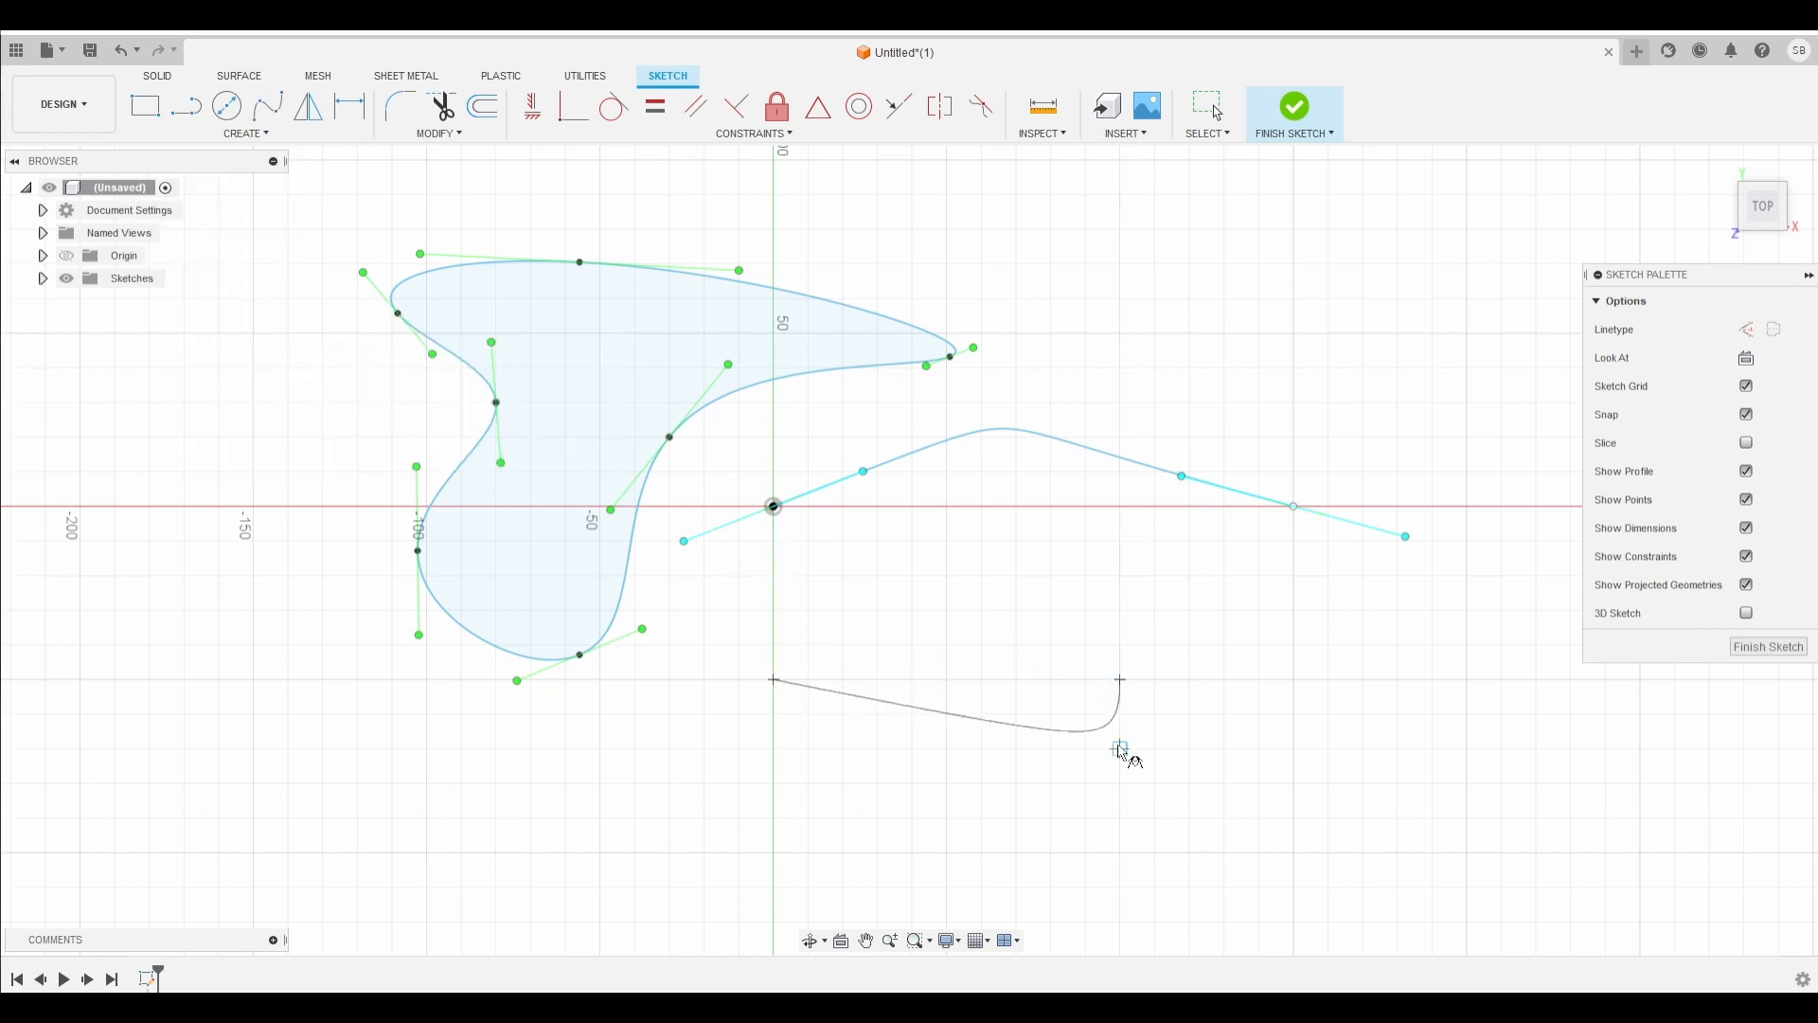
{"action": "left_click", "coordinate": [947, 888]}
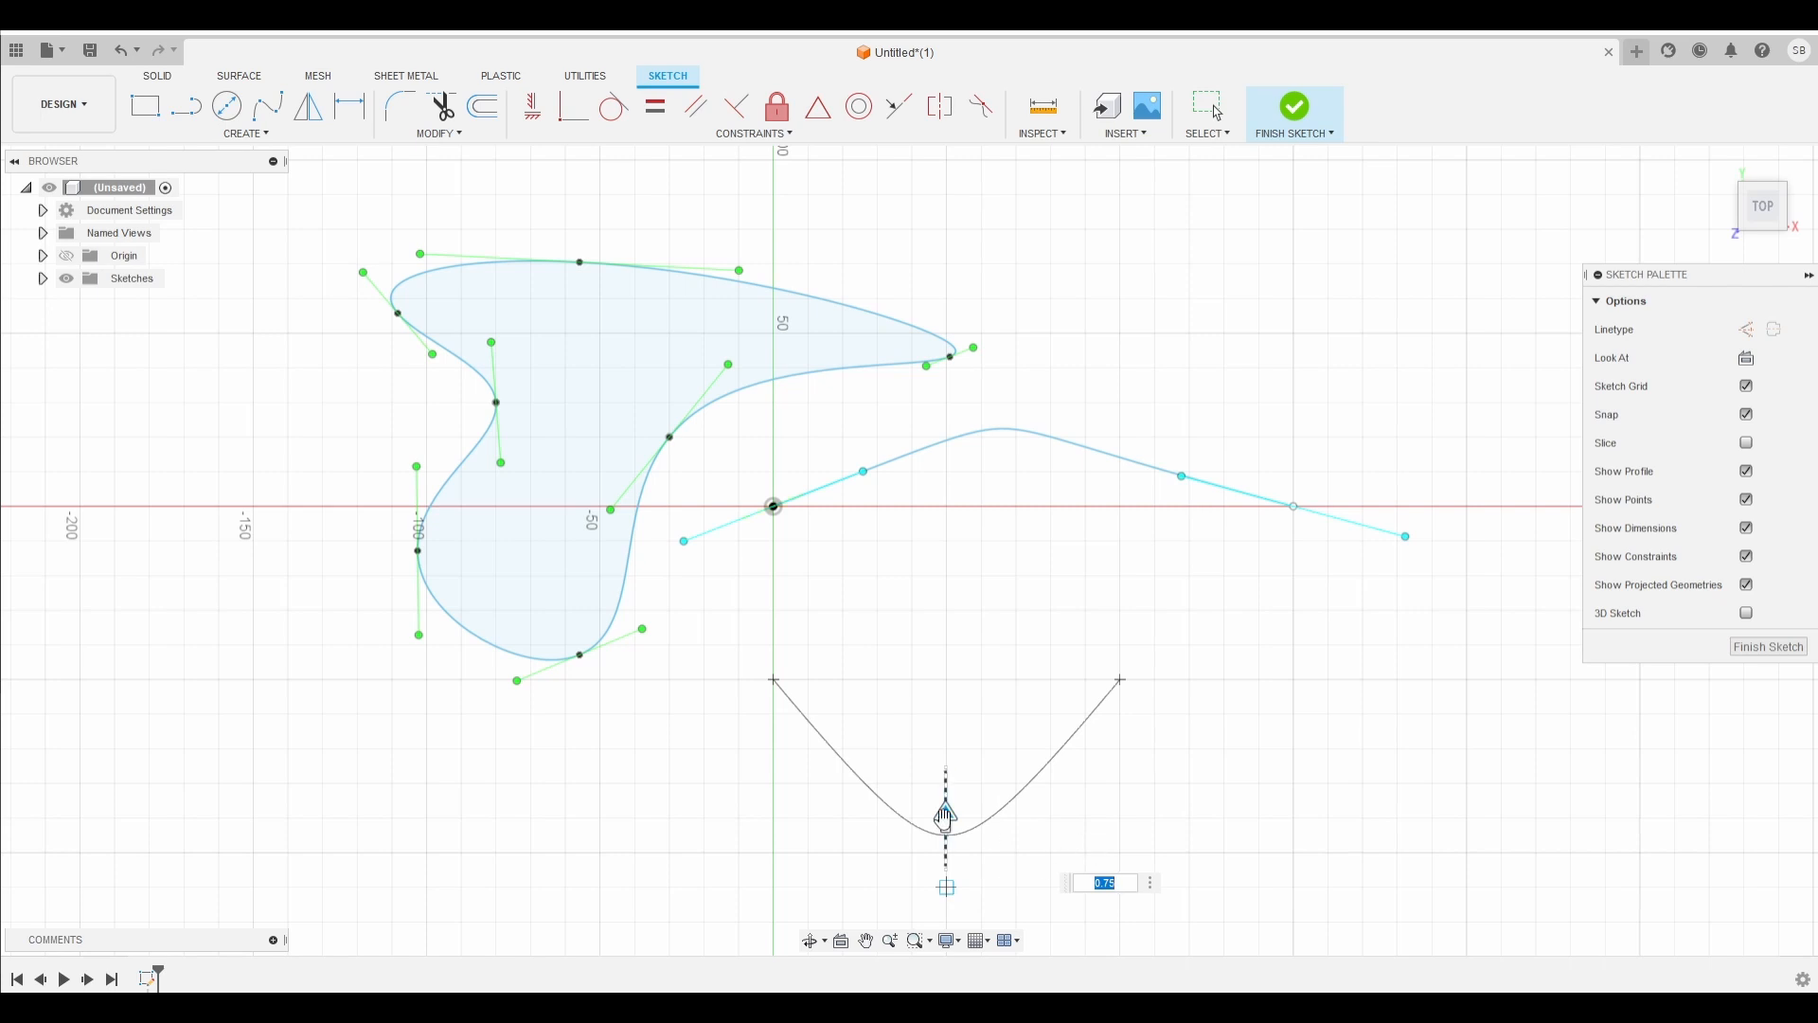
{"action": "mouse_move", "coordinate": [943, 822]}
{"action": "left_mouse_down"}
{"action": "mouse_move", "coordinate": [923, 550]}
{"action": "mouse_move", "coordinate": [953, 696]}
{"action": "mouse_move", "coordinate": [946, 880]}
{"action": "mouse_move", "coordinate": [944, 757]}
{"action": "mouse_move", "coordinate": [945, 857]}
{"action": "mouse_move", "coordinate": [946, 789]}
{"action": "left_mouse_up"}
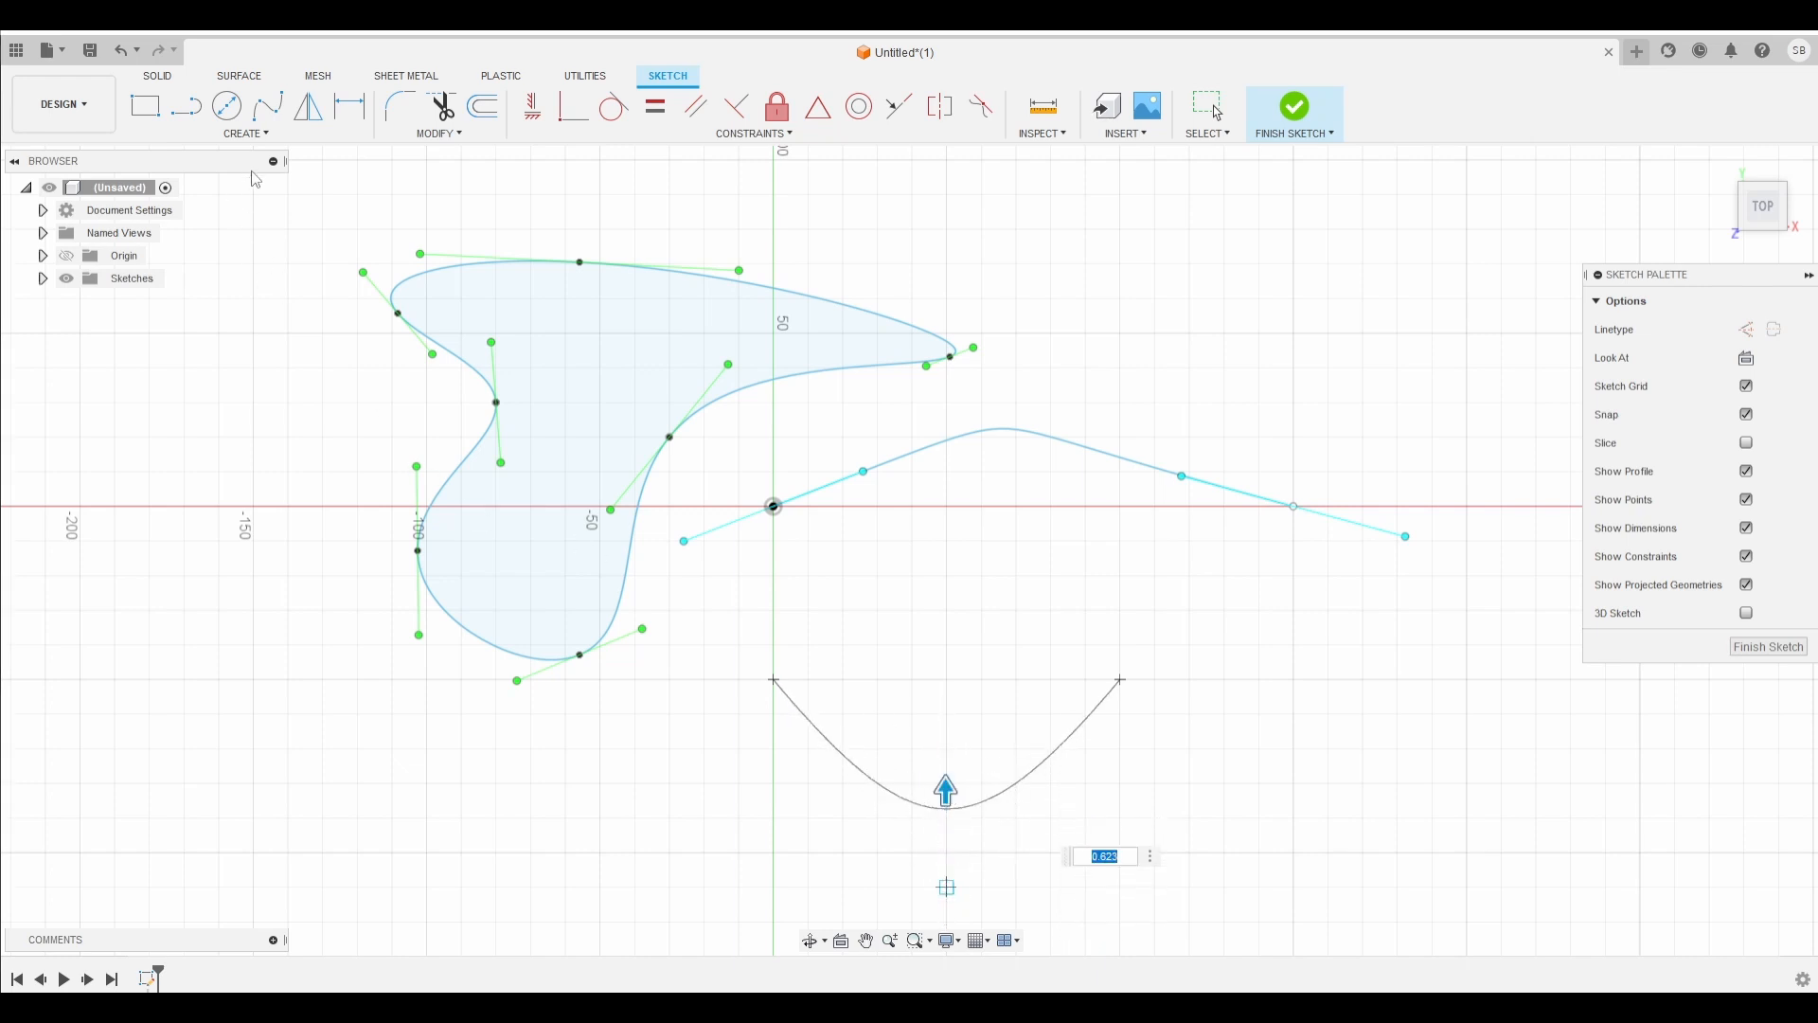
{"action": "left_click", "coordinate": [246, 134]}
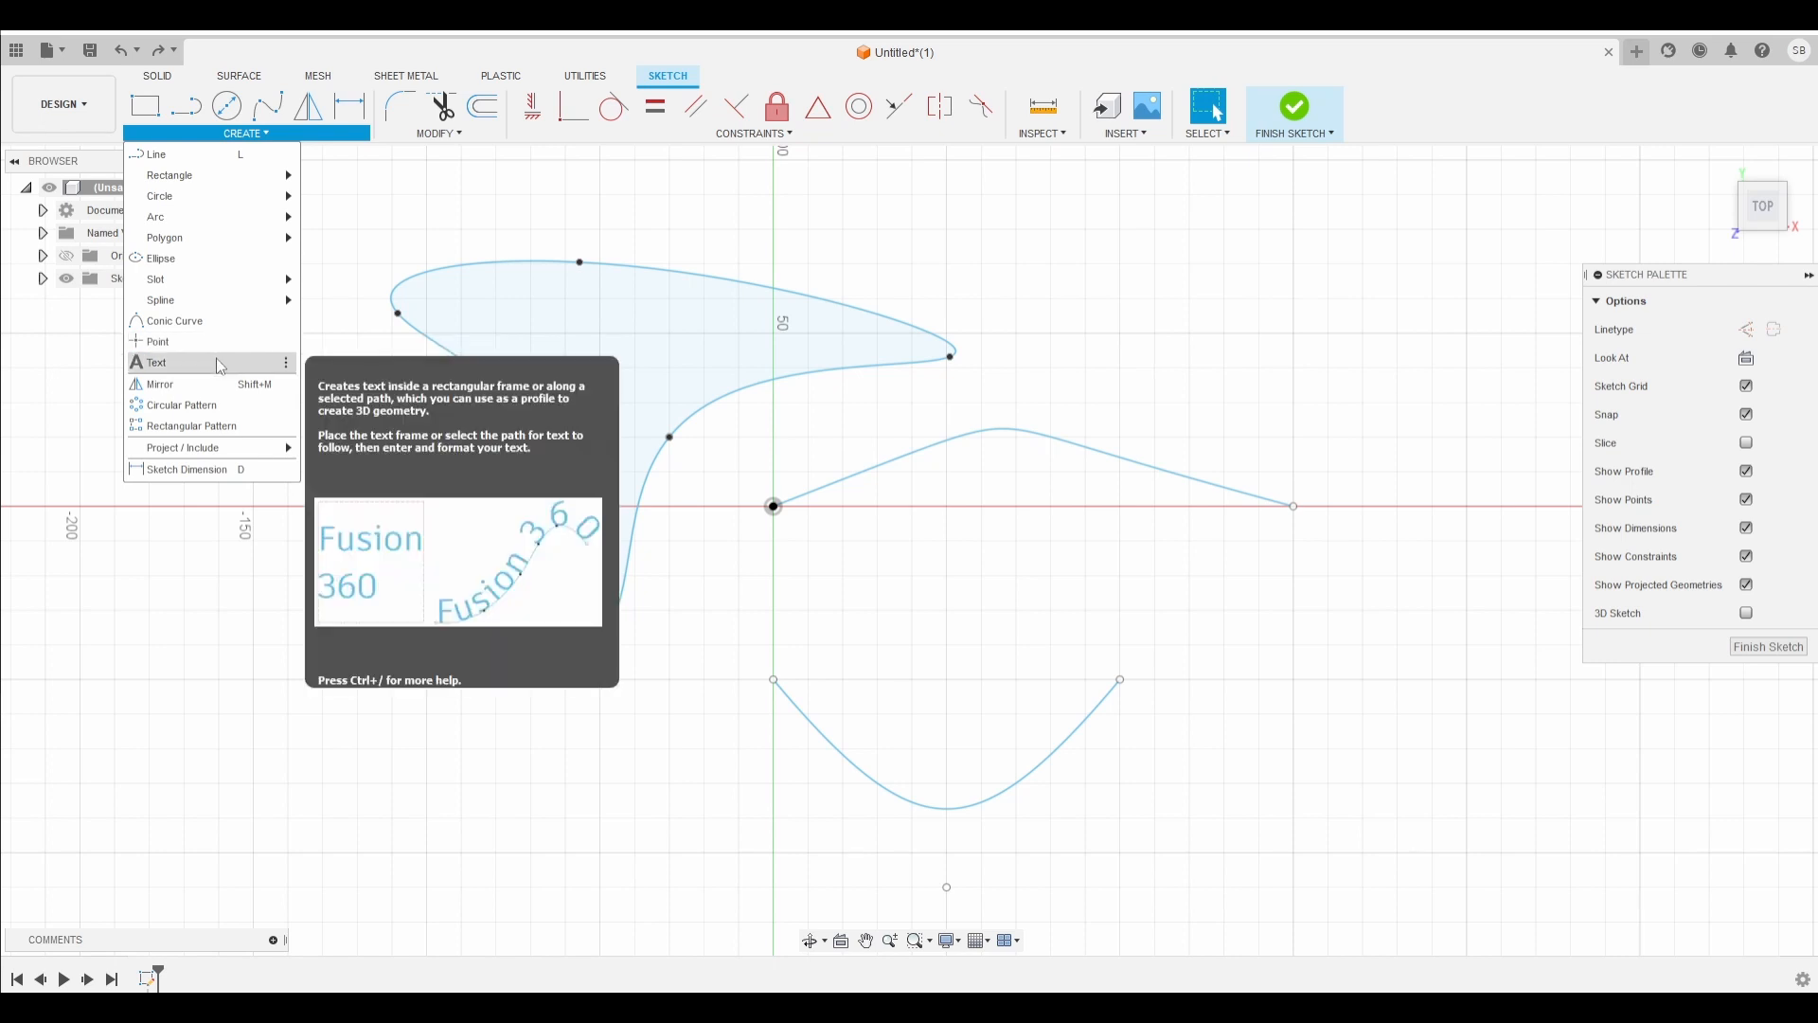
Step: Add the text "Hello" in a 100 x 50 mm frame starting 50 mm right of and 100 mm above the origin
{"action": "left_click", "coordinate": [222, 364]}
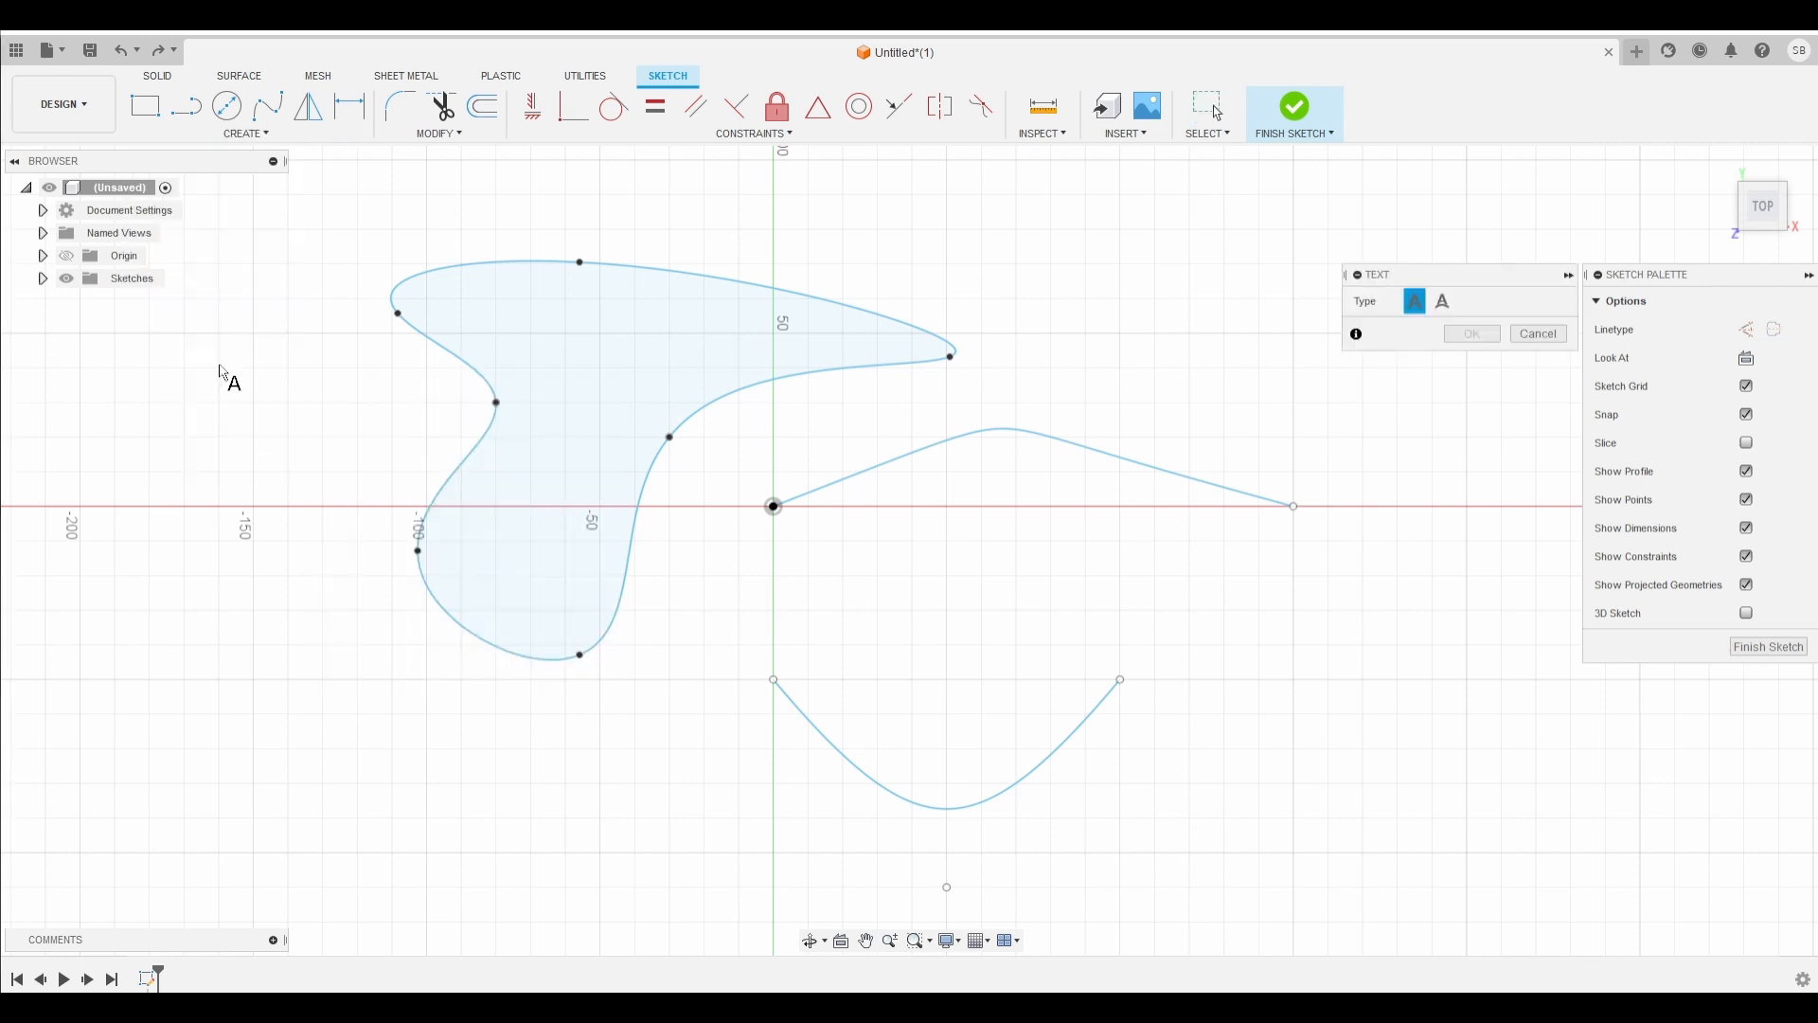
{"action": "left_click", "coordinate": [947, 160]}
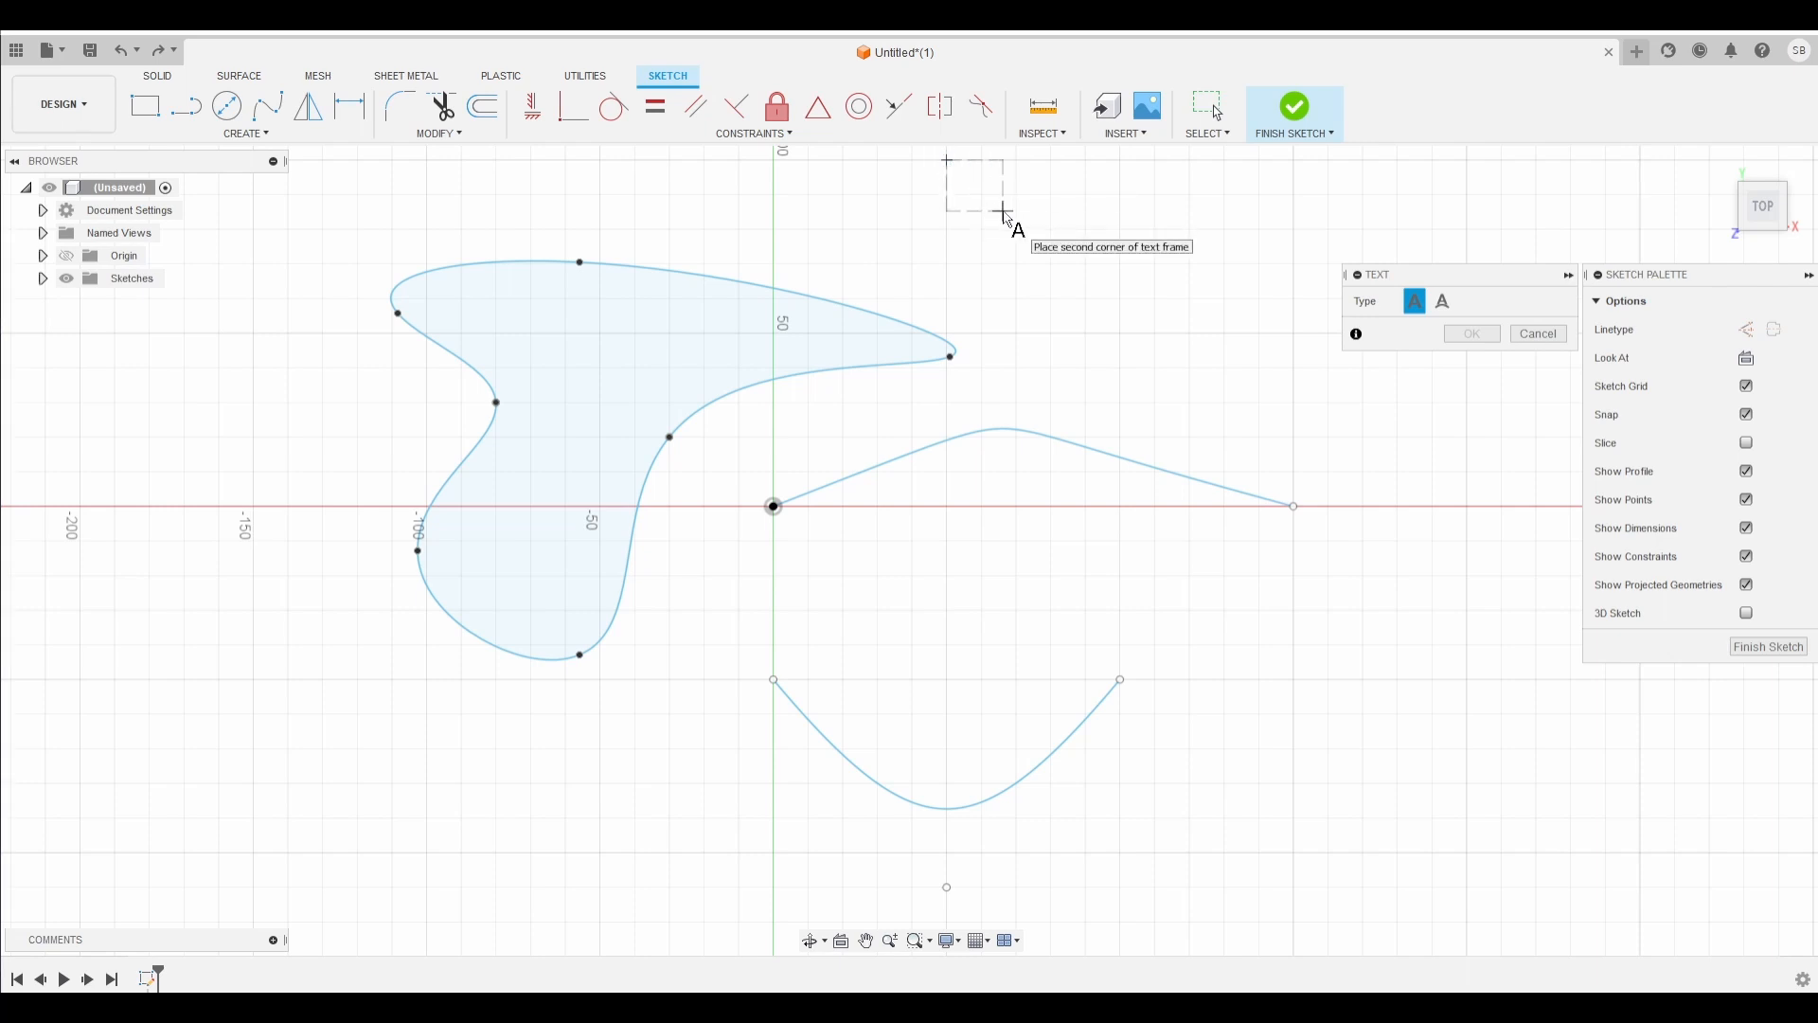
{"action": "left_click", "coordinate": [1293, 334]}
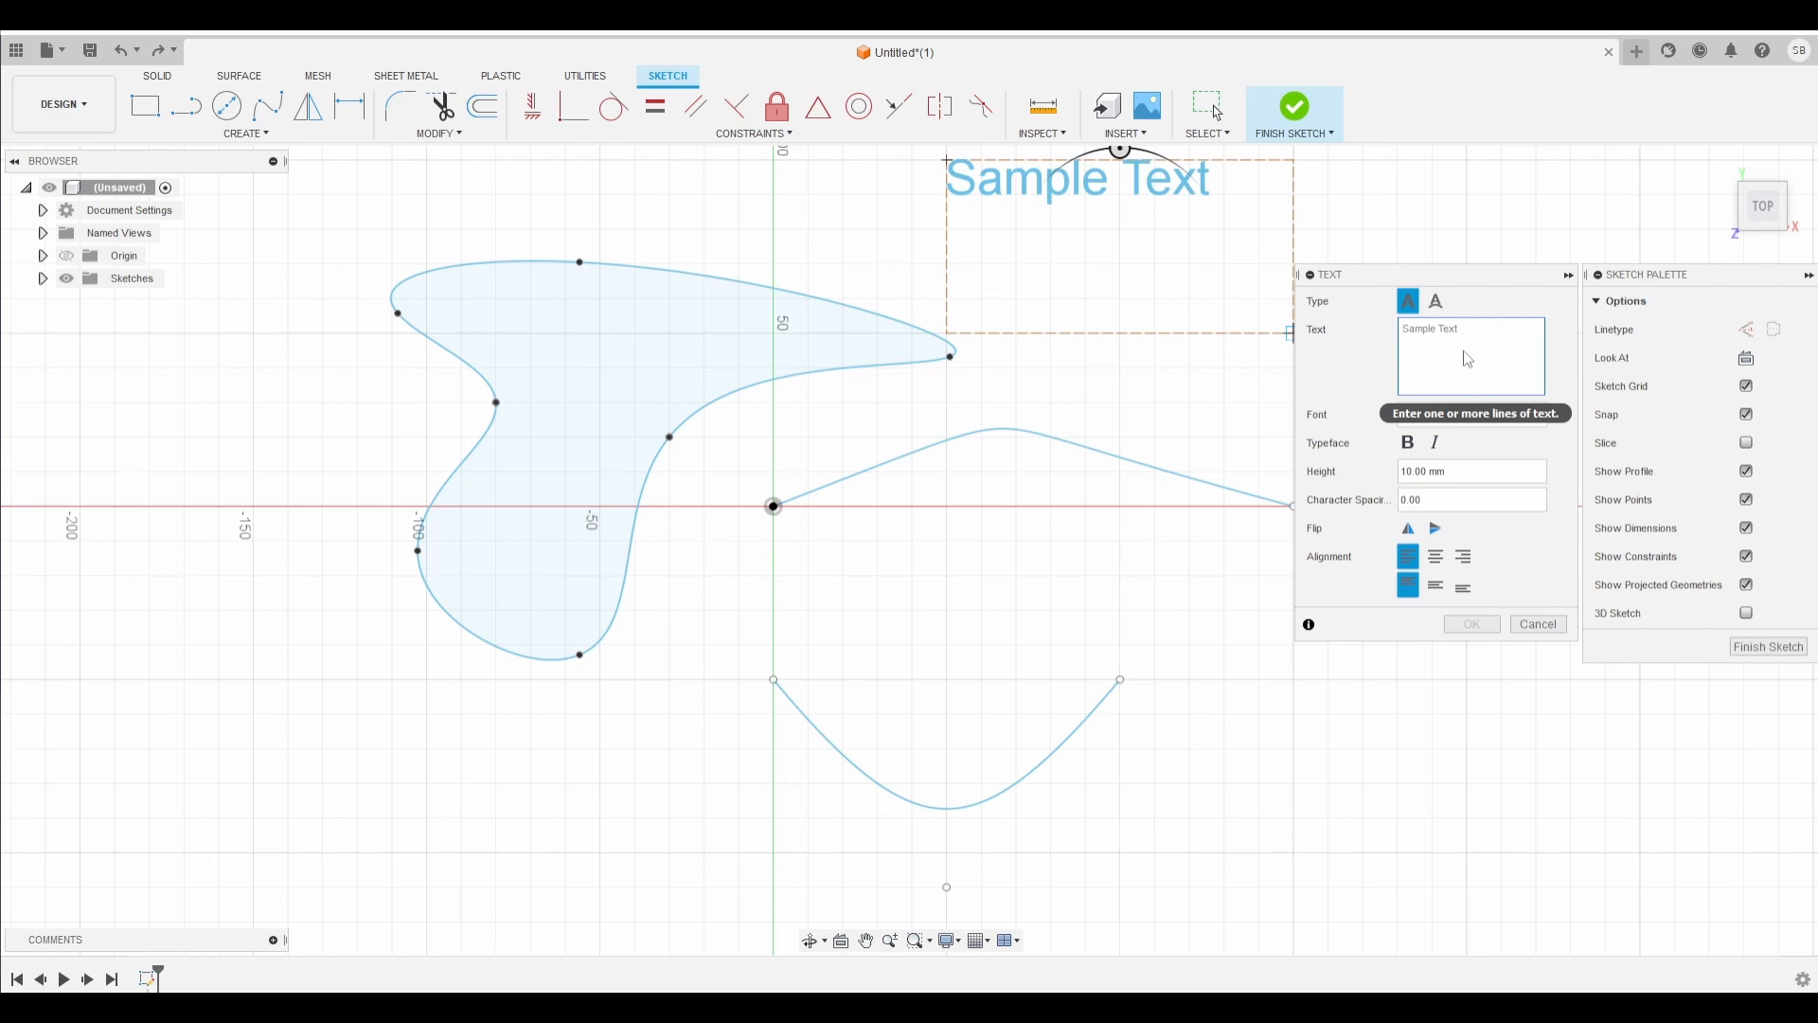
{"action": "type", "text": "Hel"}
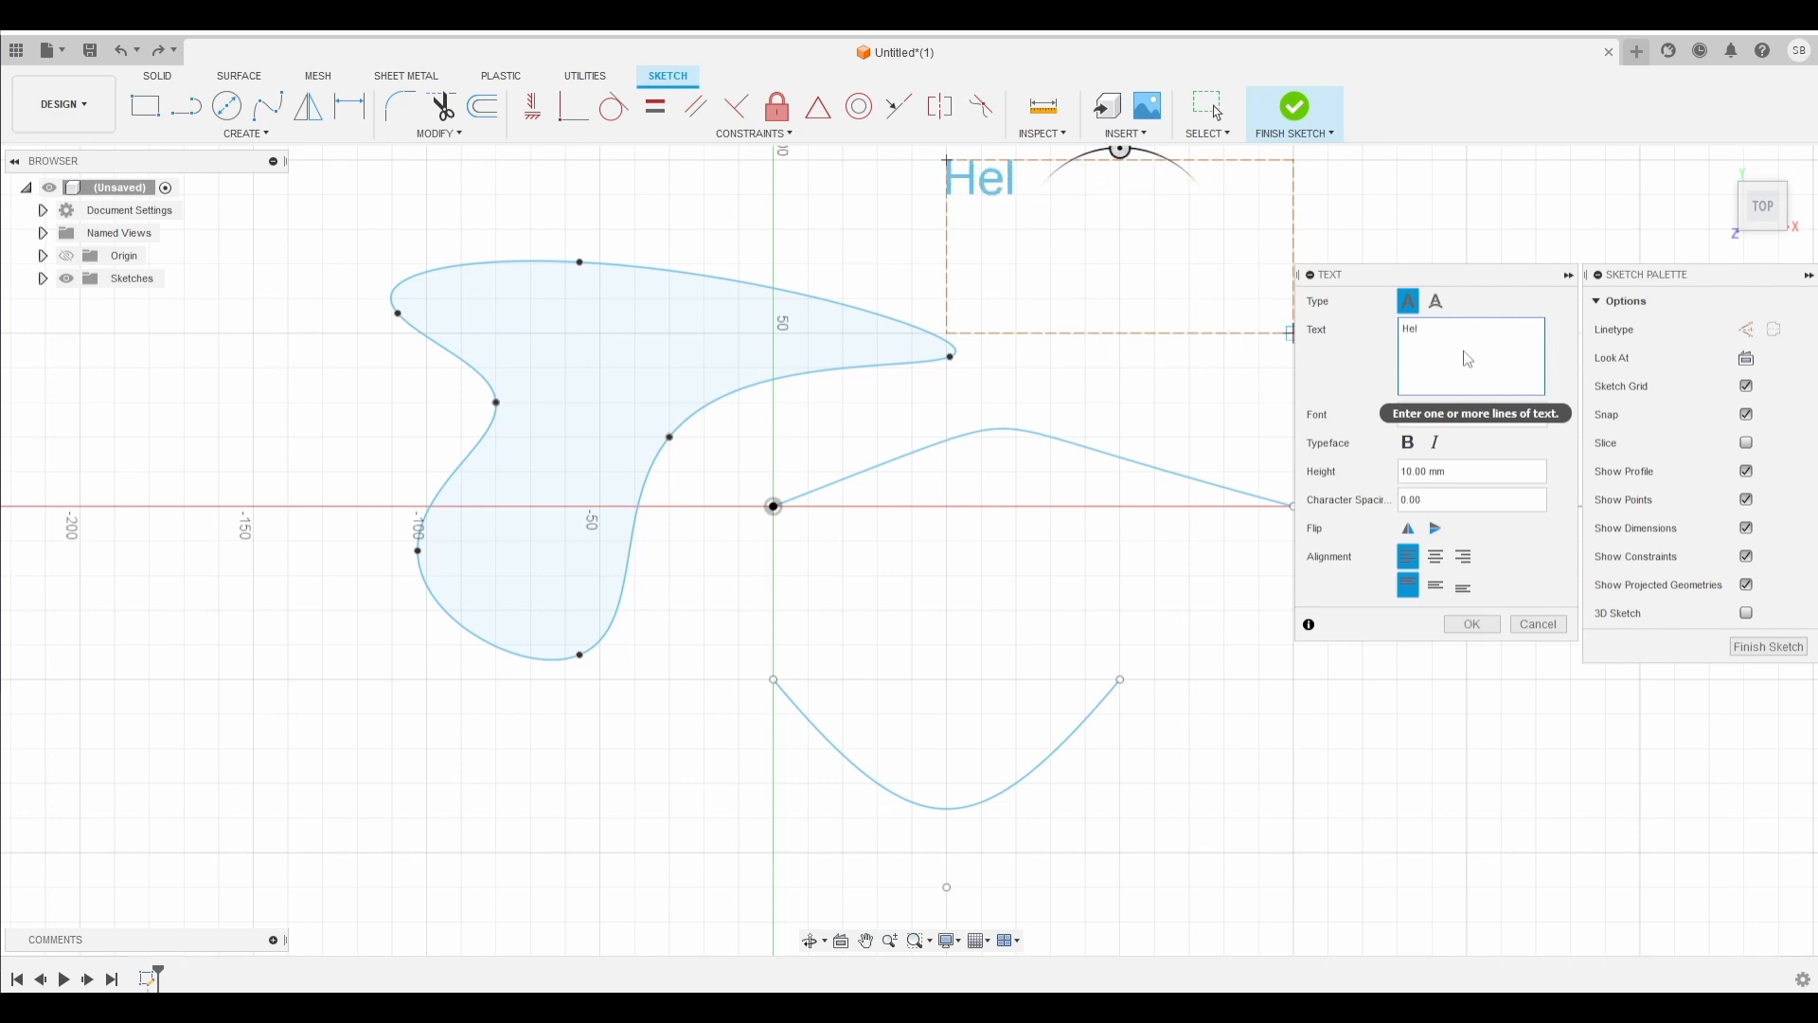
{"action": "type", "text": "o"}
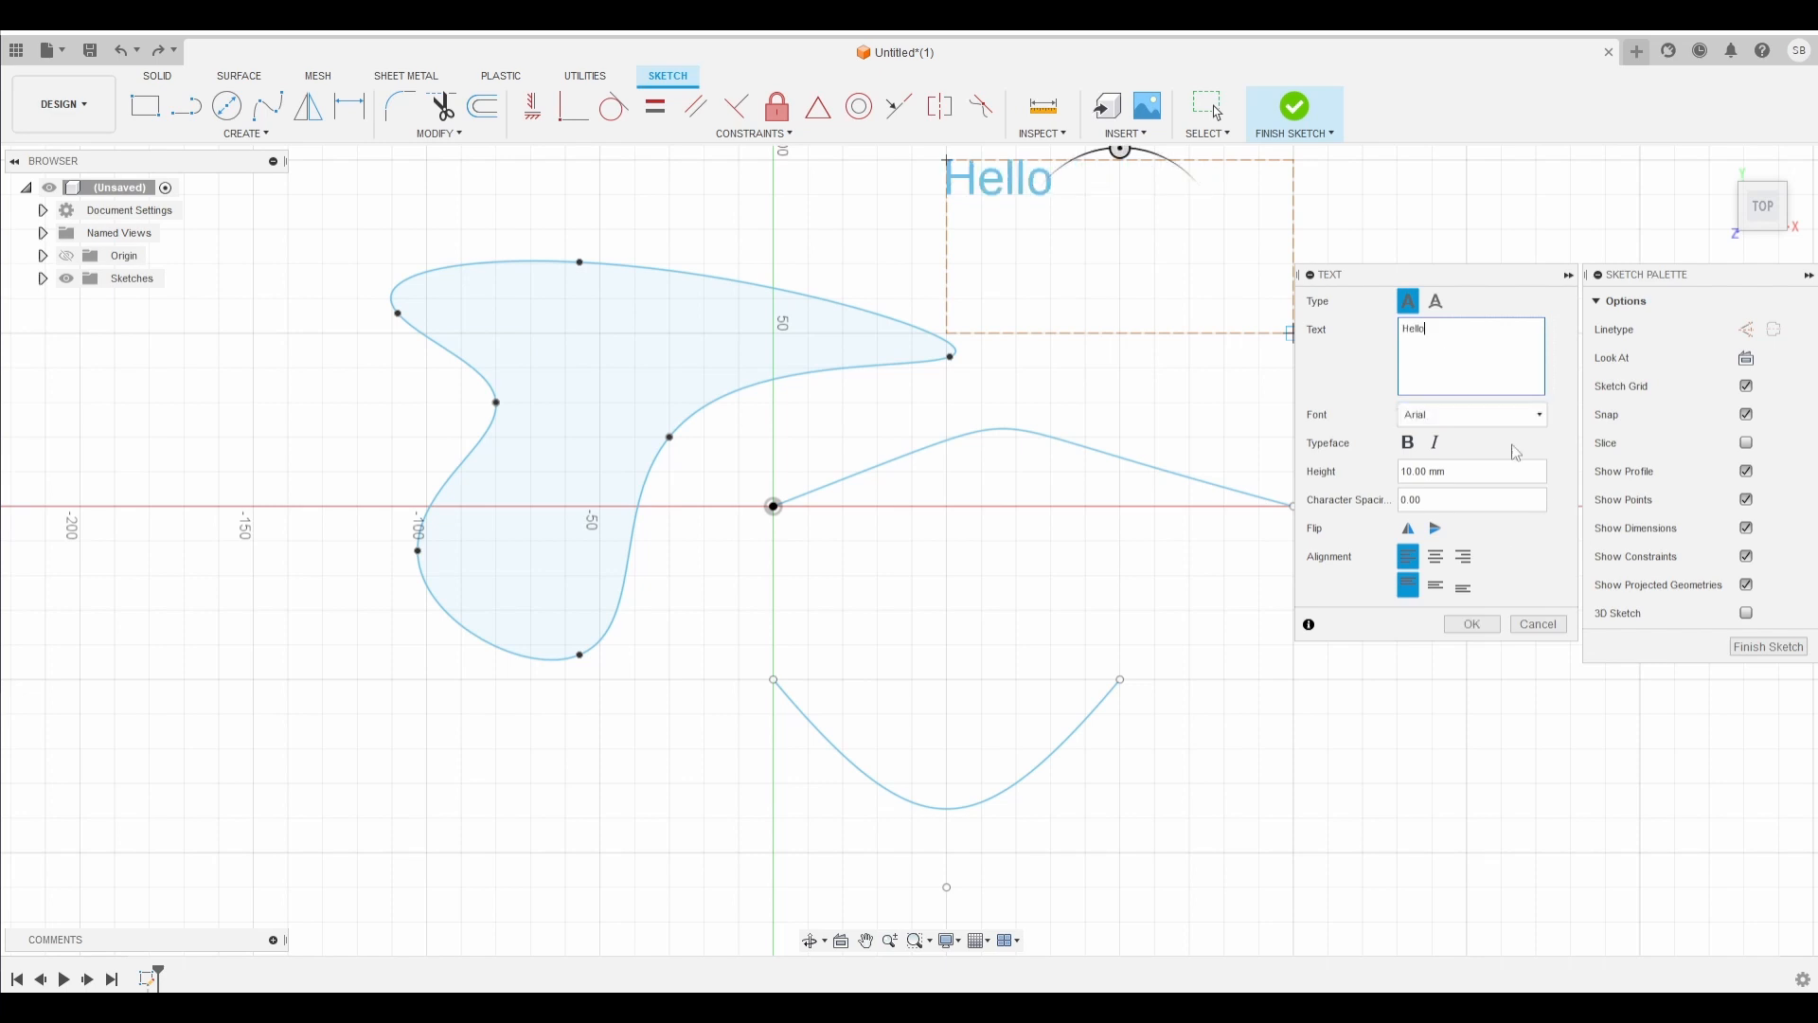
Step: Browse the fonts available for the text and try out the bold and italic typefaces
{"action": "left_click", "coordinate": [1487, 420]}
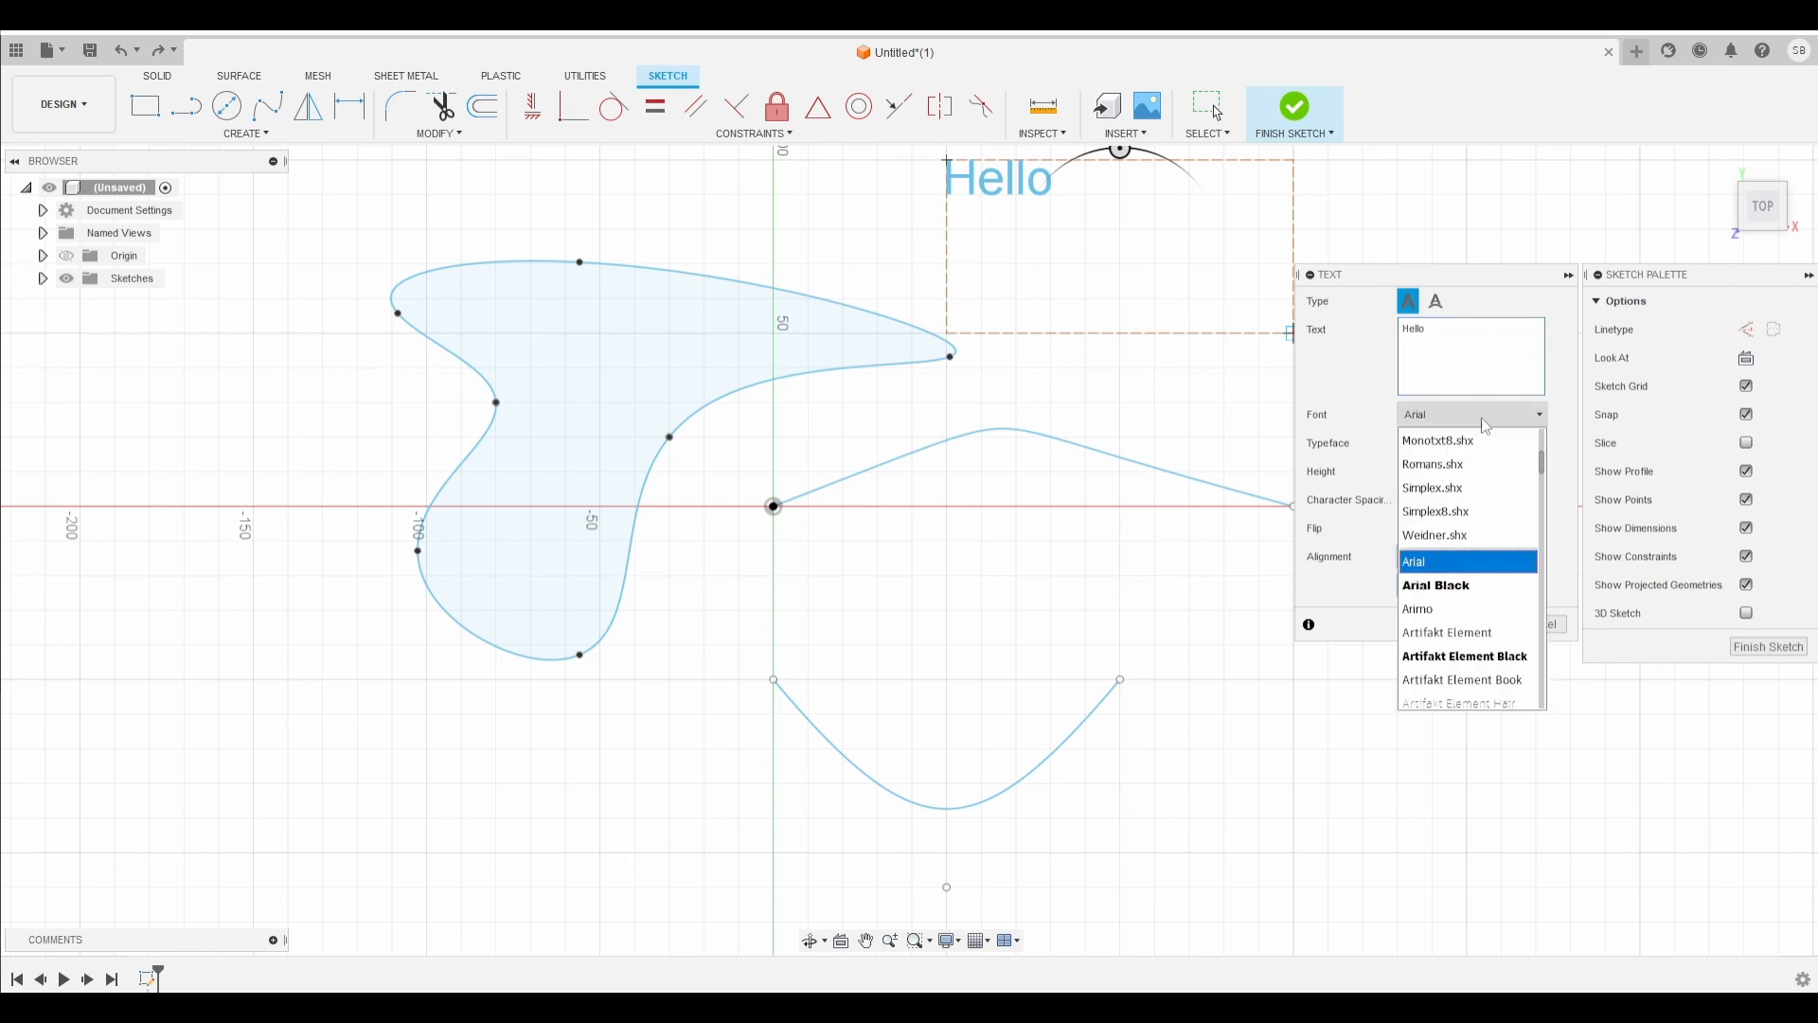
{"action": "scroll", "coordinate": [1477, 601], "scroll_direction": "down", "scroll_amount": 3}
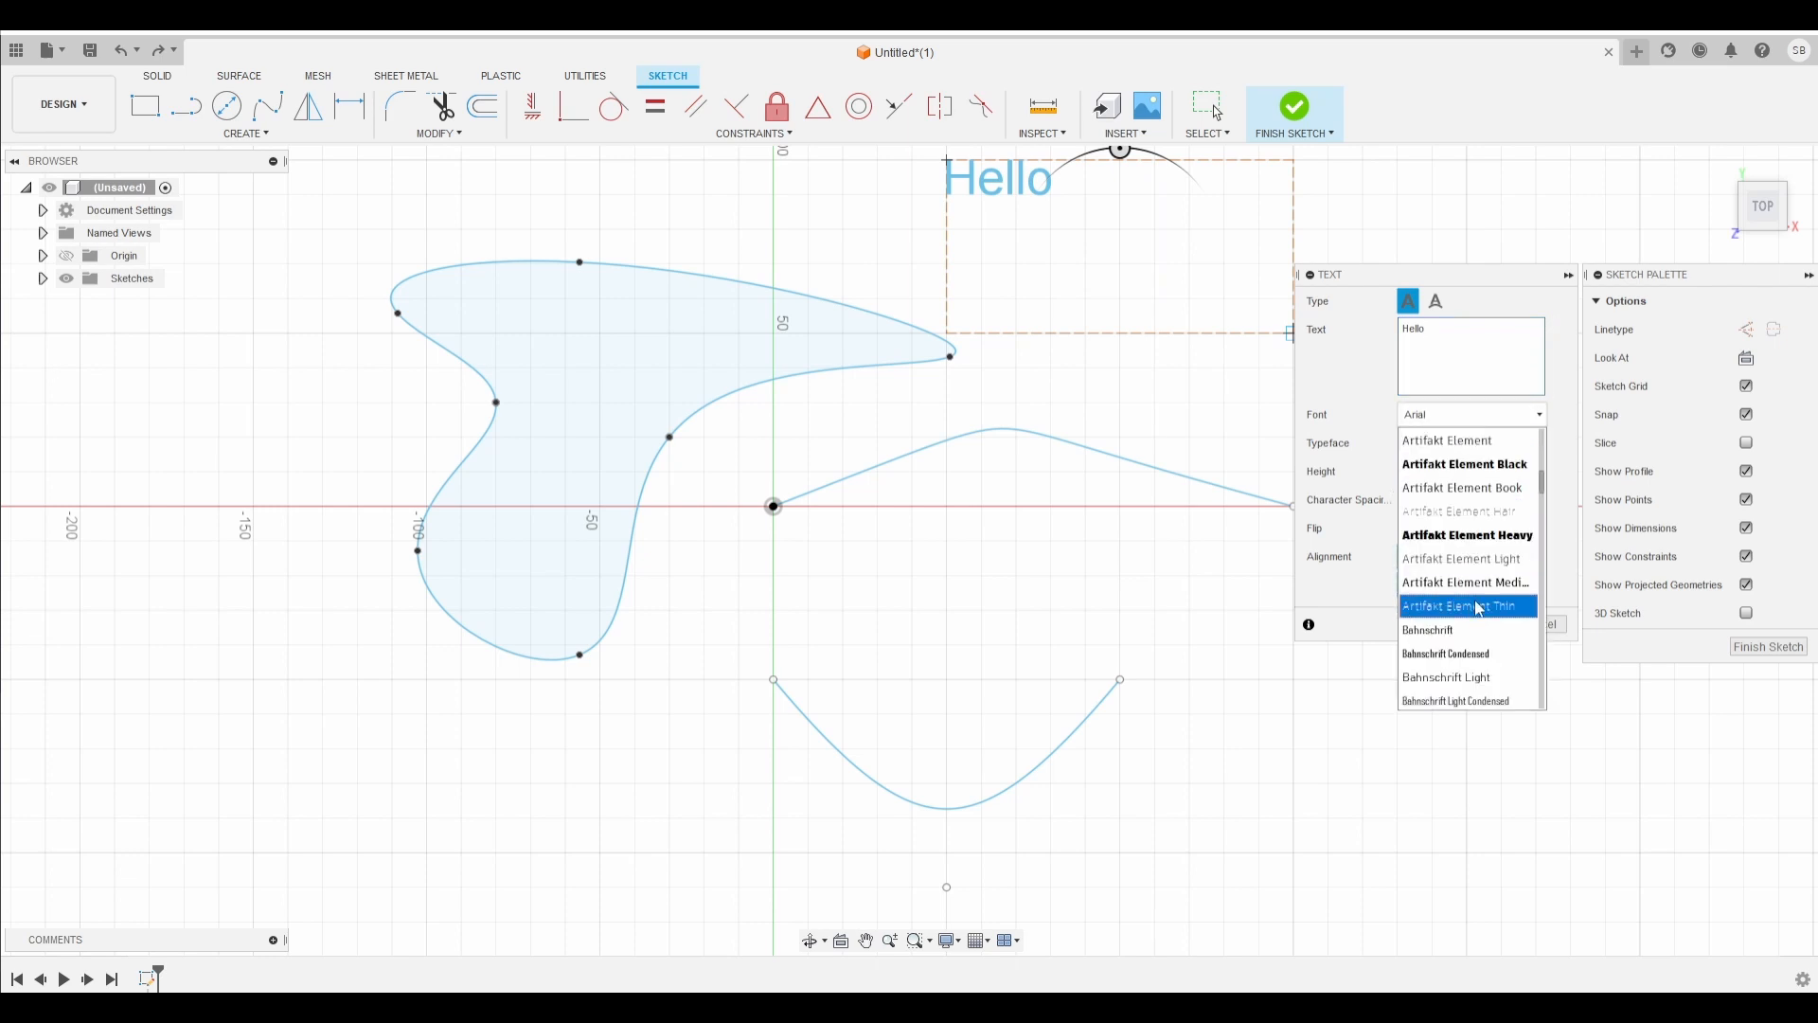
{"action": "scroll", "coordinate": [1480, 608], "scroll_direction": "down", "scroll_amount": 3}
{"action": "scroll", "coordinate": [1483, 611], "scroll_direction": "down", "scroll_amount": 10}
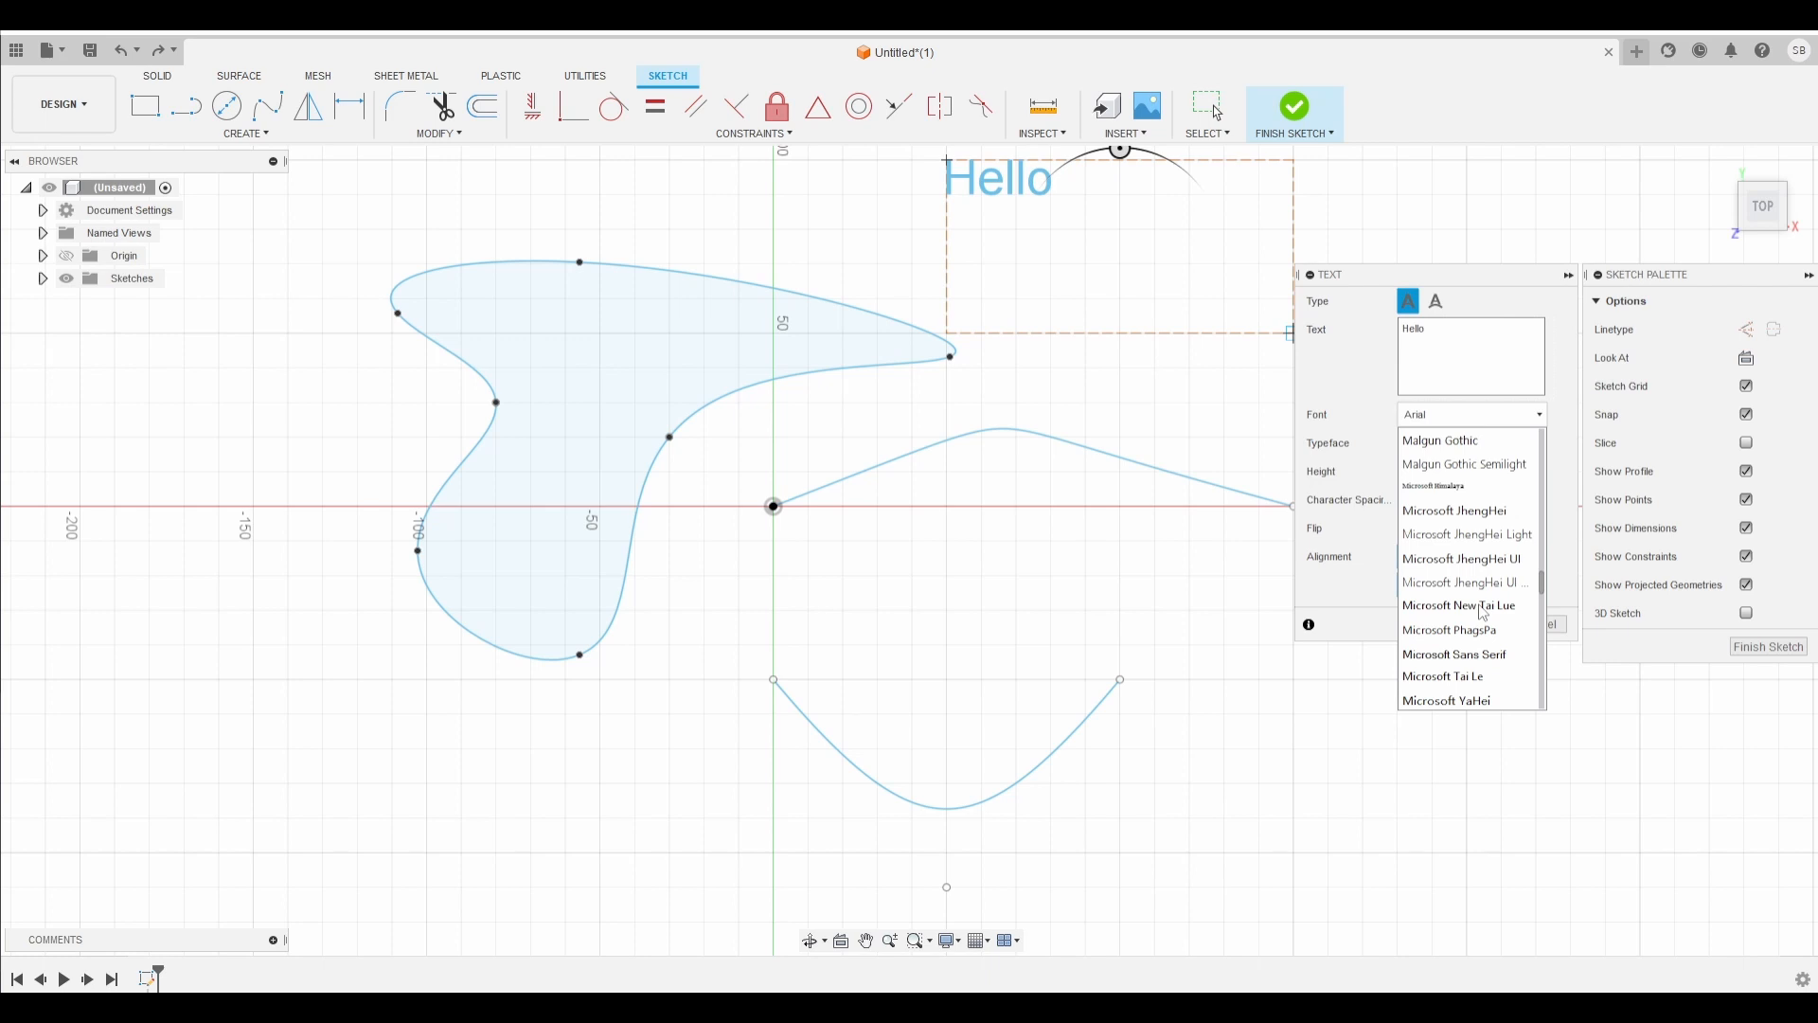
{"action": "scroll", "coordinate": [1483, 610], "scroll_direction": "up", "scroll_amount": 18}
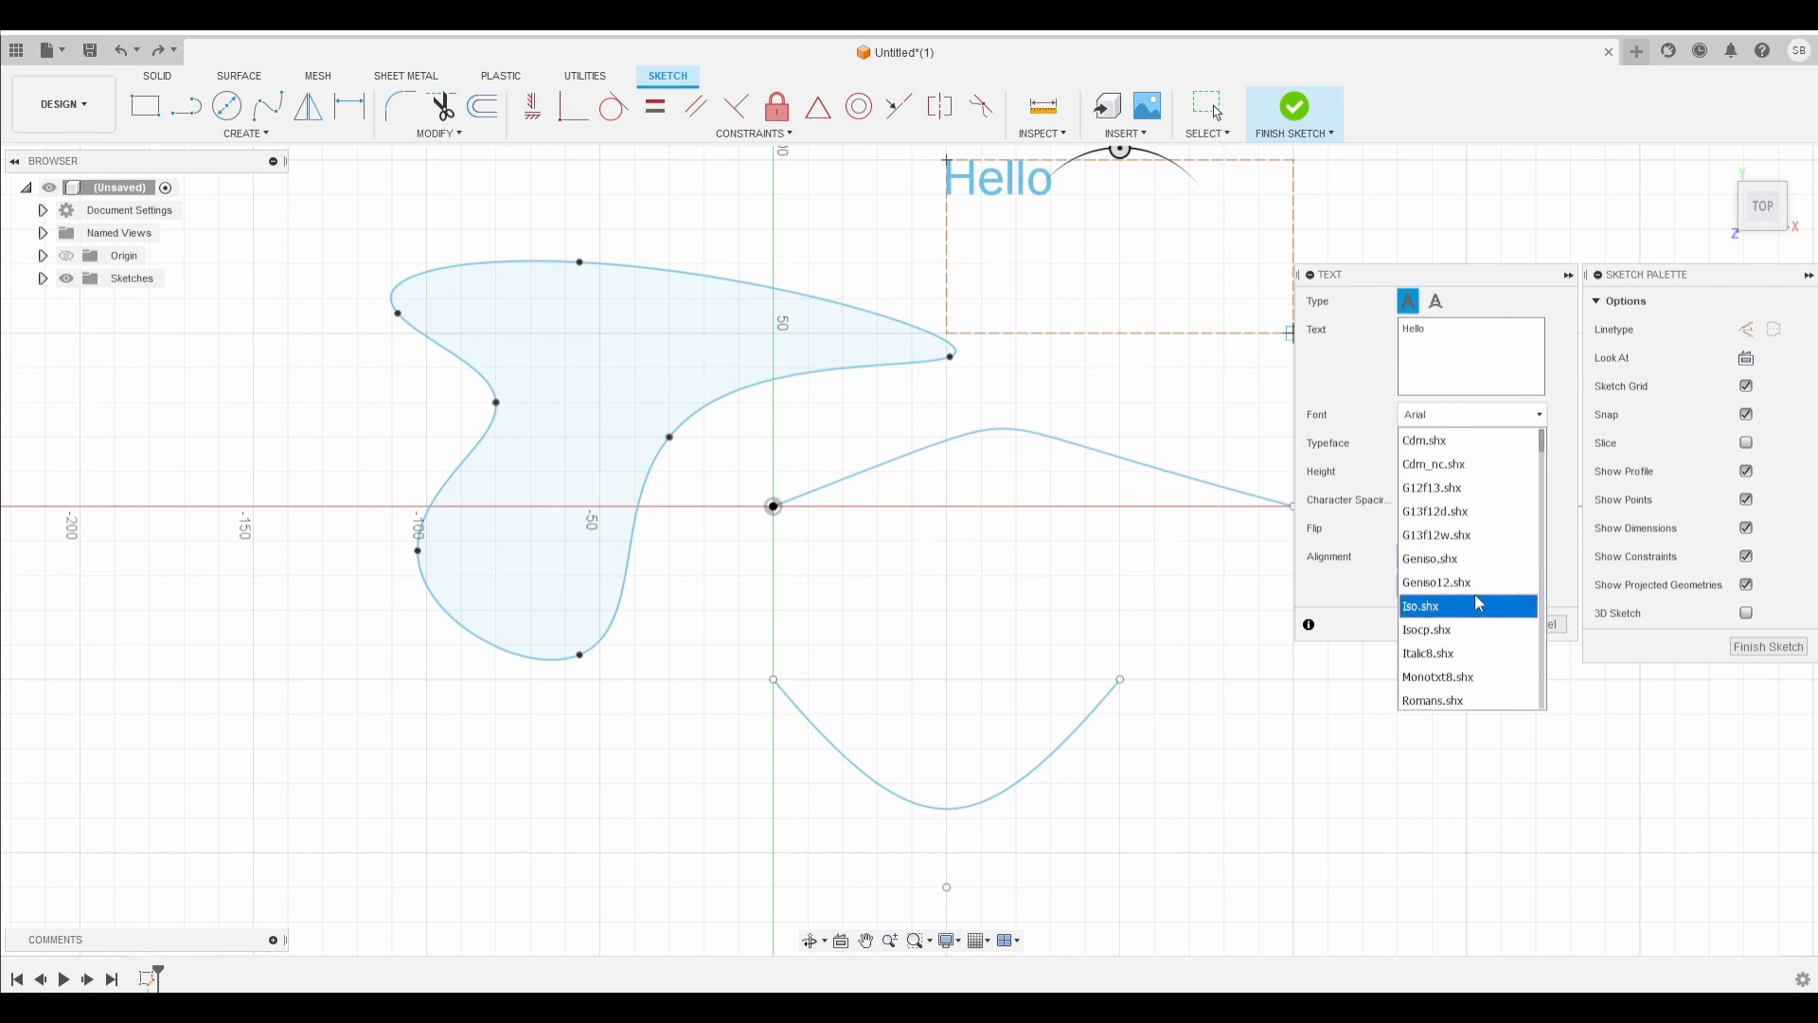
{"action": "left_click", "coordinate": [1360, 376]}
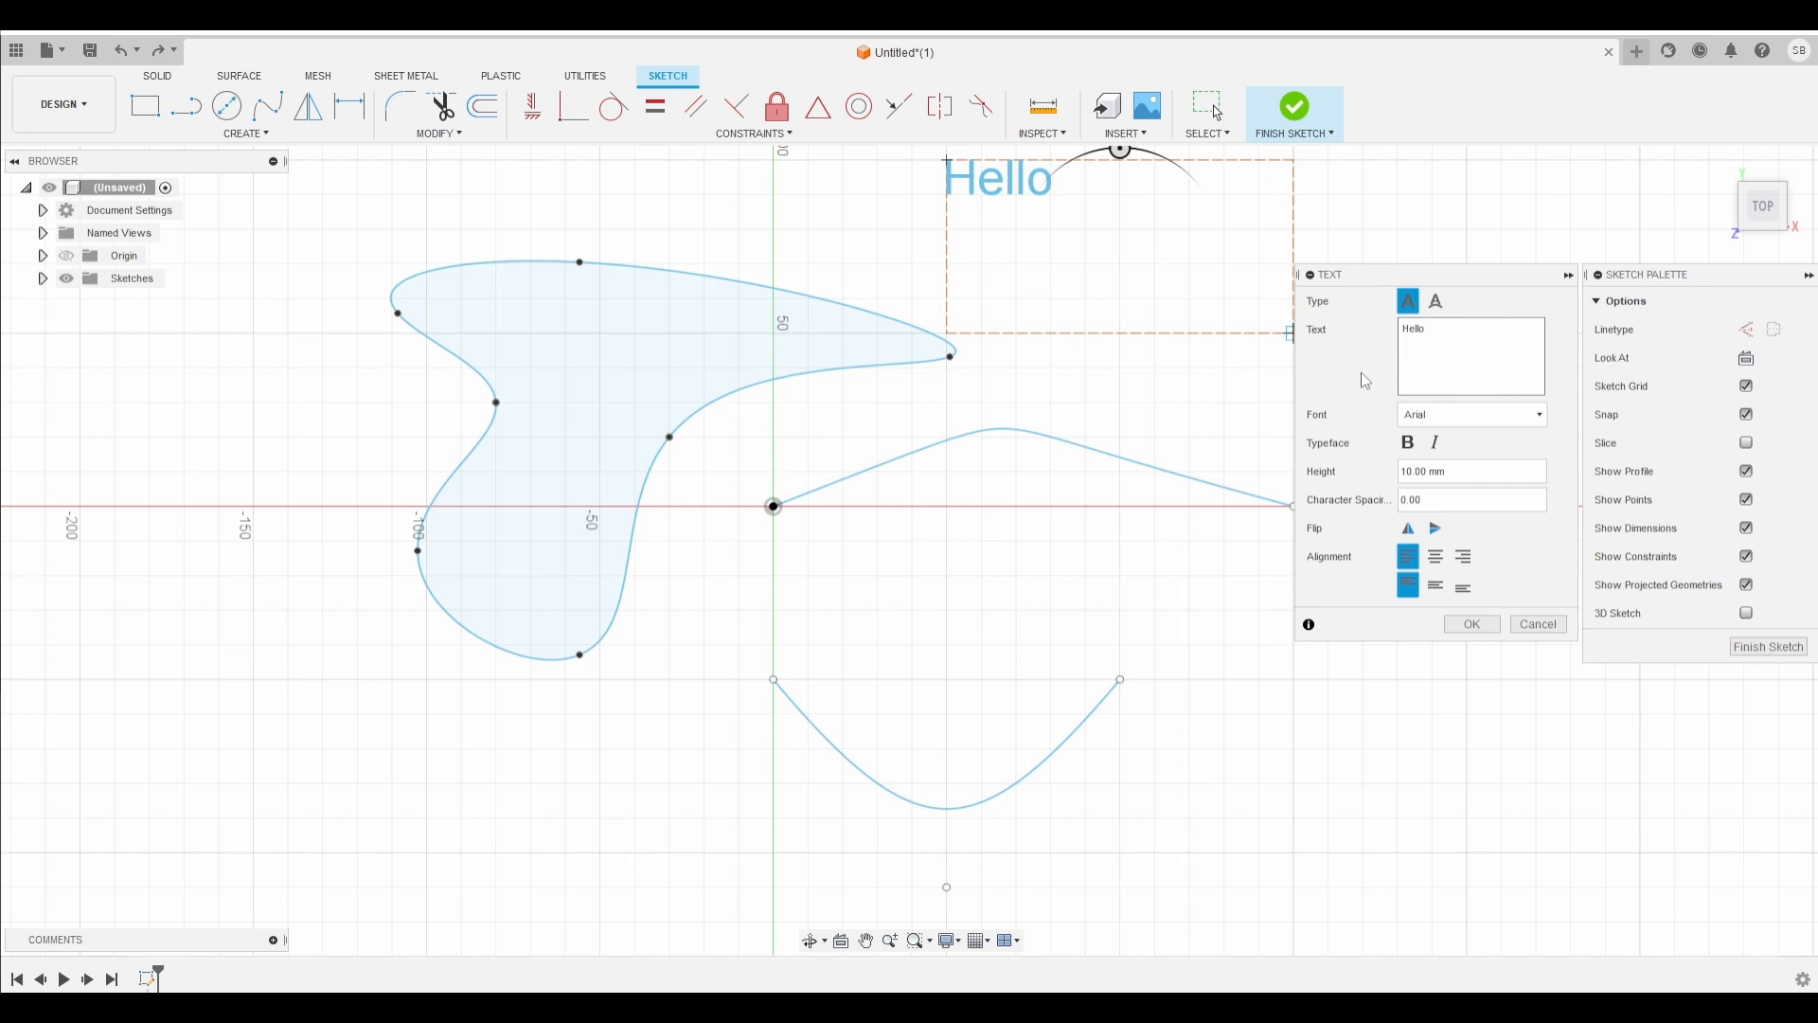
{"action": "left_click", "coordinate": [1407, 444]}
{"action": "left_click", "coordinate": [1437, 443]}
{"action": "left_click", "coordinate": [1437, 444]}
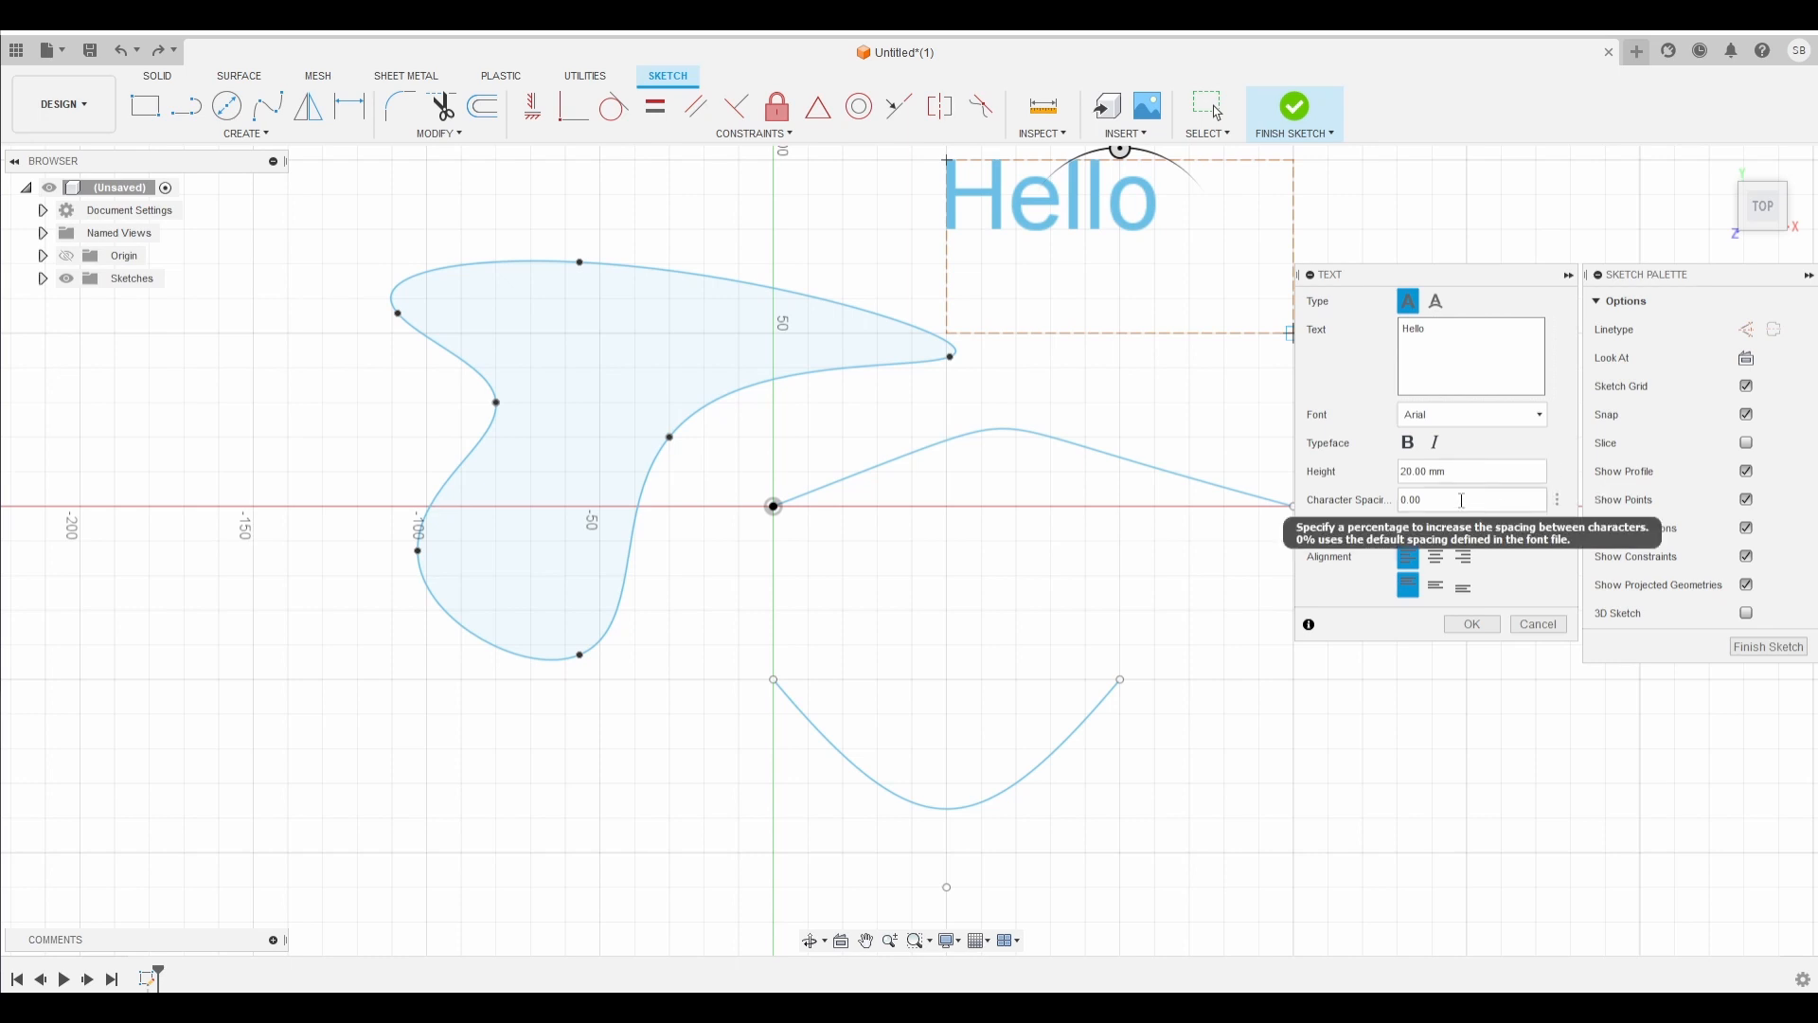
Step: Set the character spacing of the "Hello" text to 5%
{"action": "left_click", "coordinate": [1462, 500]}
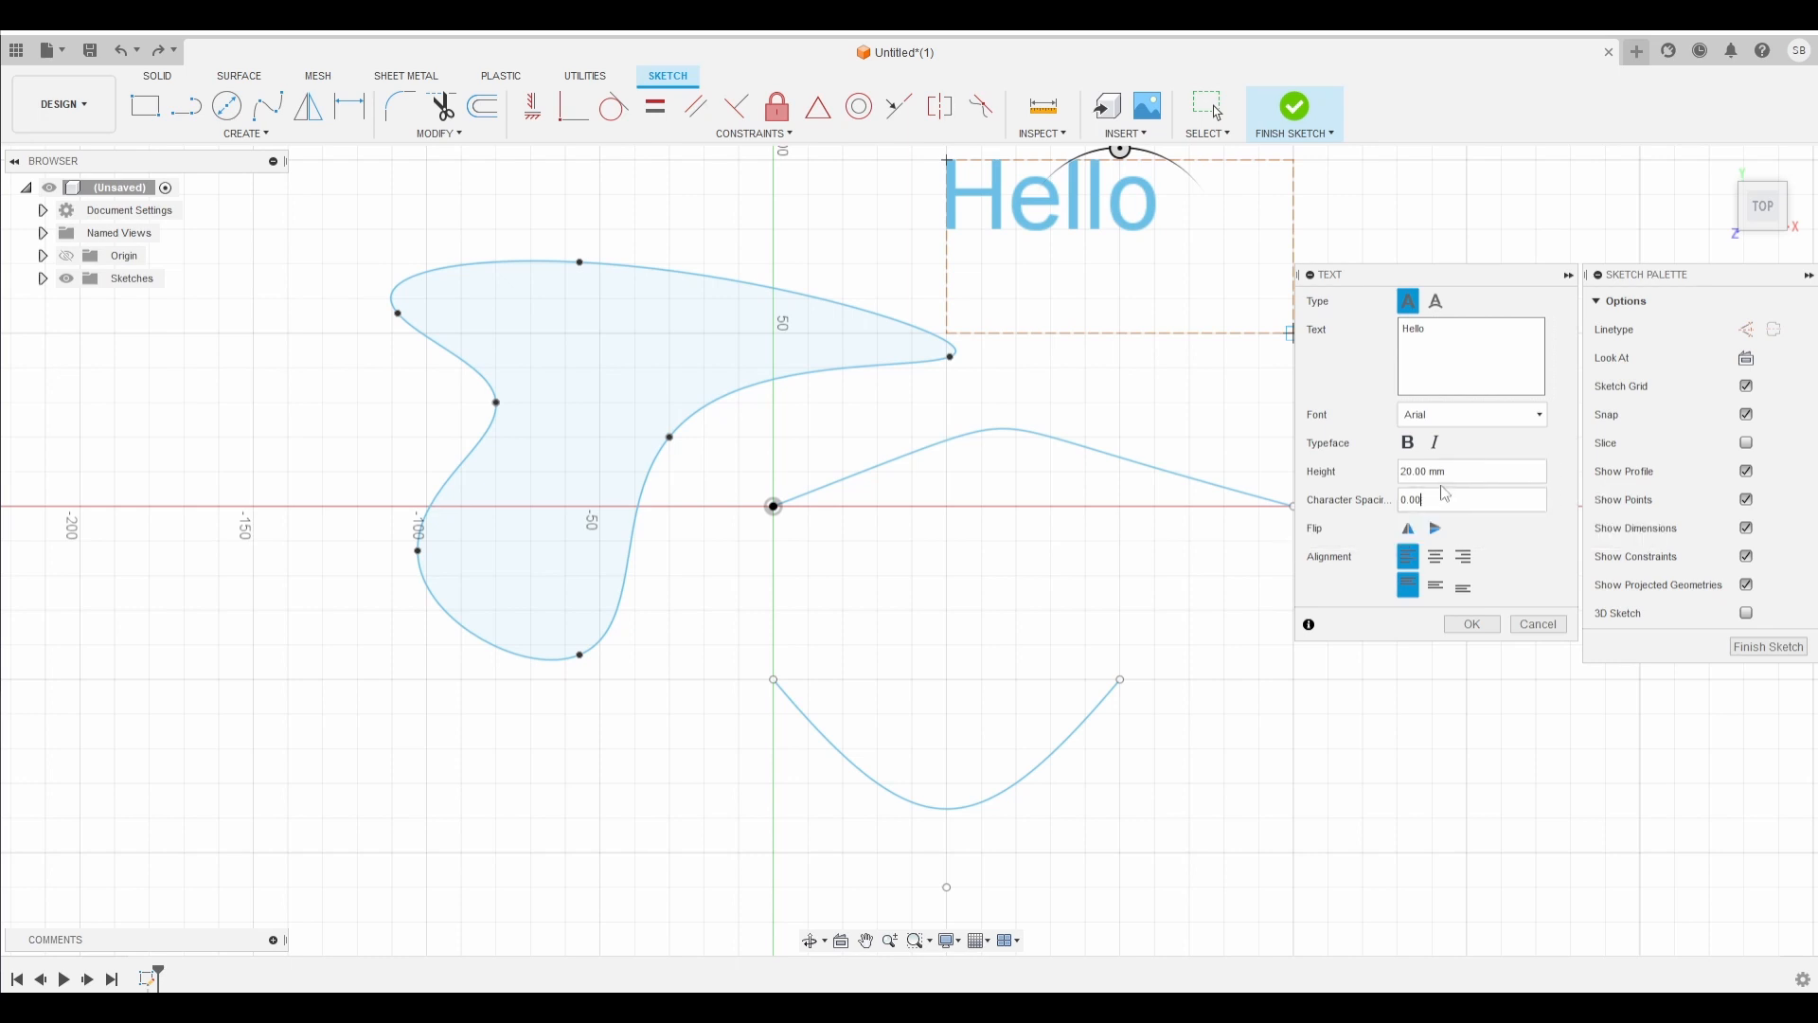
{"action": "left_click_drag", "start_coordinate": [1428, 502], "coordinate": [1304, 508]}
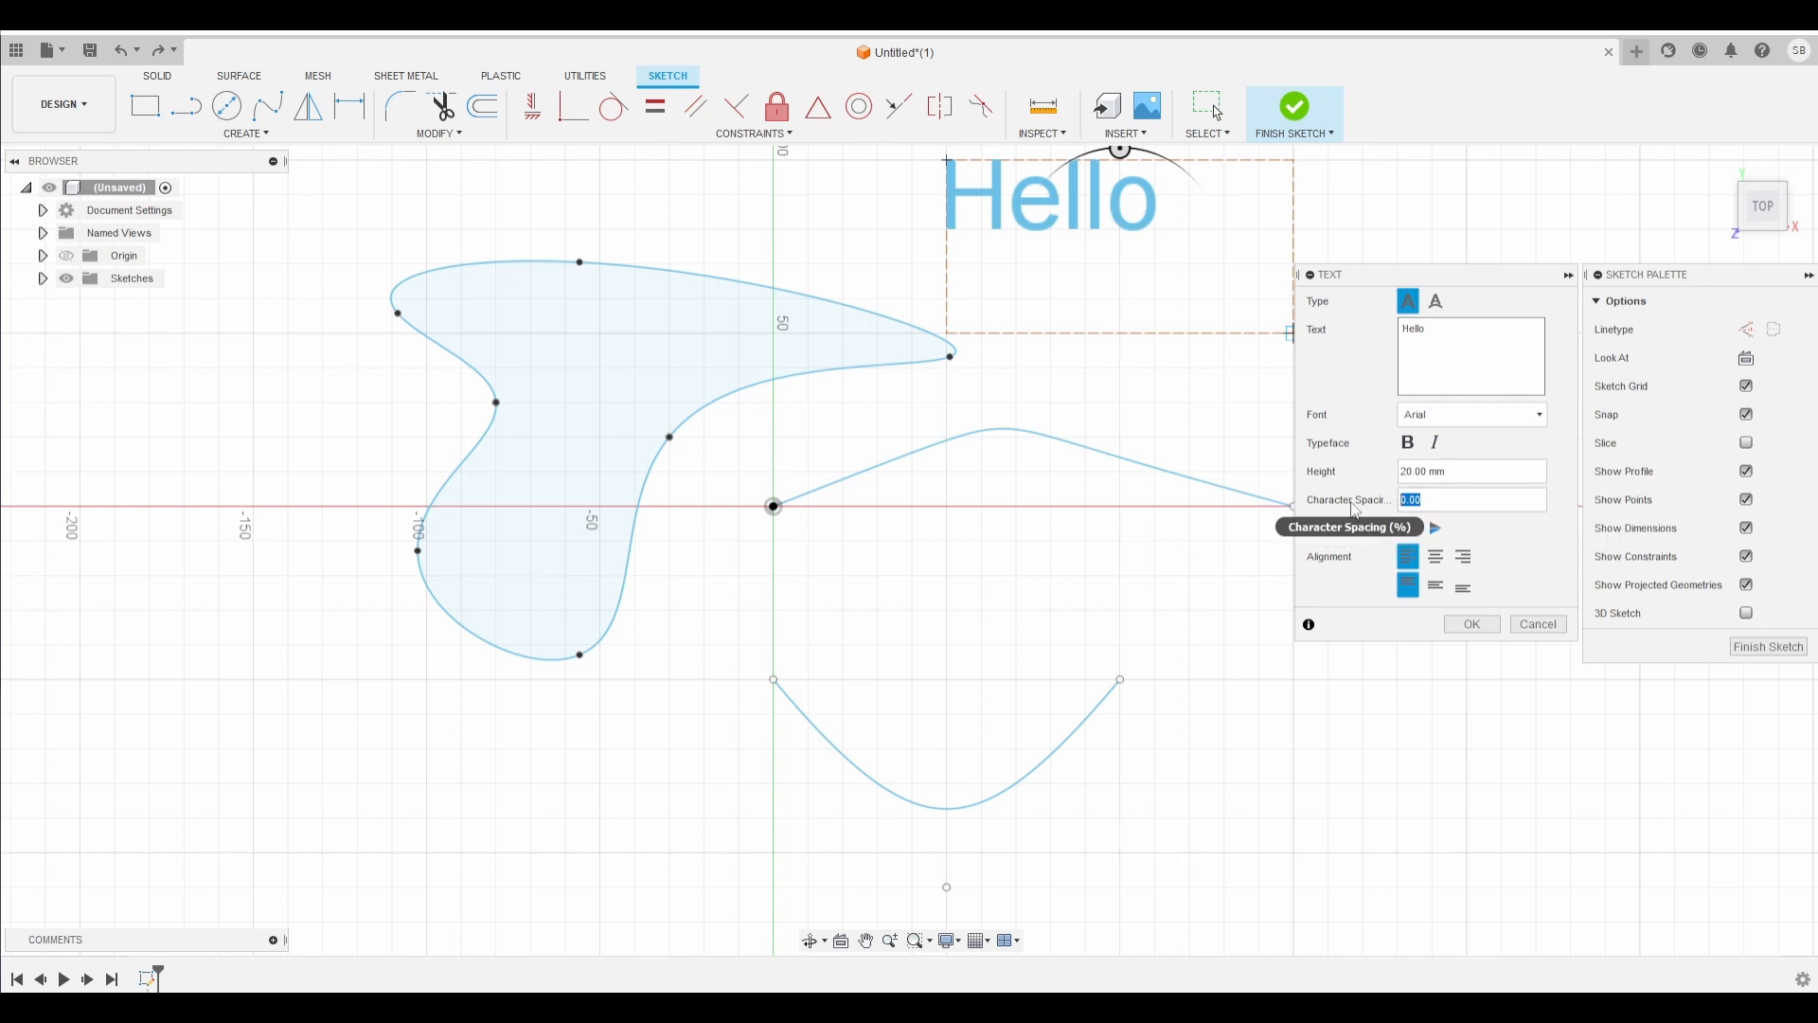
{"action": "key", "text": "BackSpace"}
{"action": "type", "text": "5"}
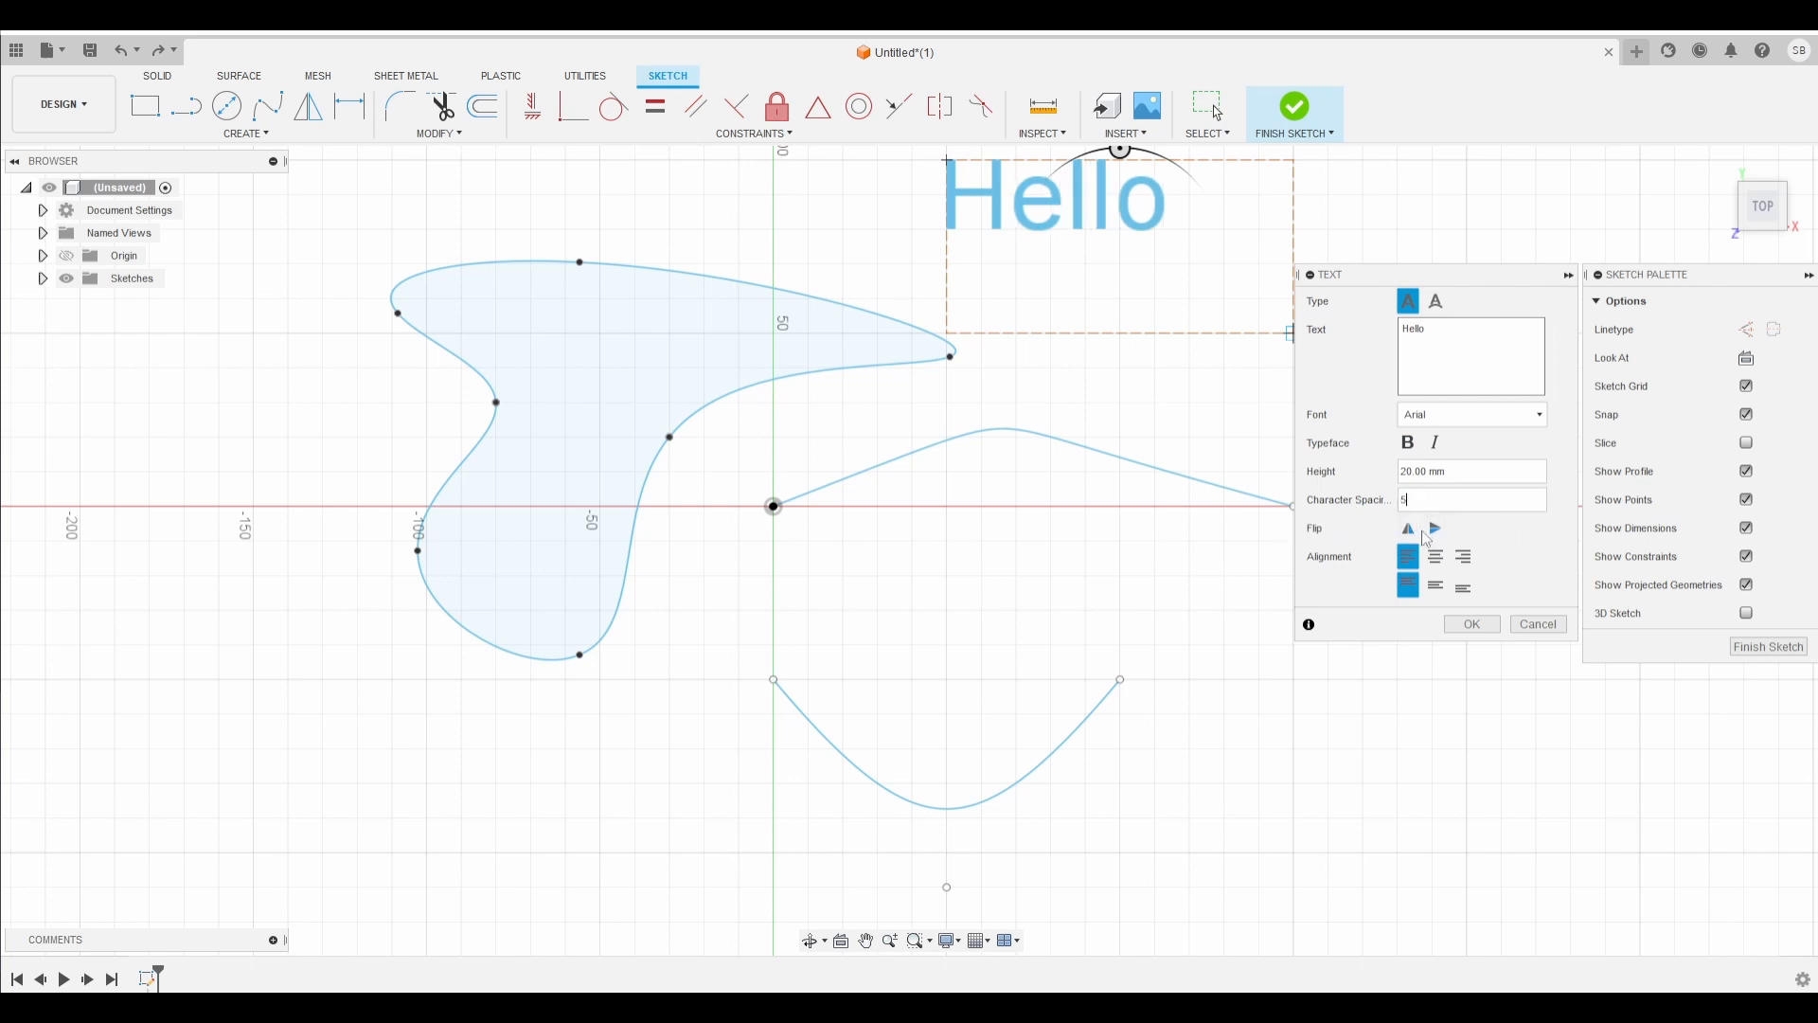
Step: Try flipping the text in both directions, restoring its original orientation each time
{"action": "left_click", "coordinate": [1411, 536]}
{"action": "left_click", "coordinate": [1411, 536]}
{"action": "left_click", "coordinate": [1440, 532]}
{"action": "left_click", "coordinate": [1440, 532]}
Step: Try center and right alignment, and finish the text left-aligned and vertically centered in its frame
{"action": "left_click", "coordinate": [1435, 559]}
{"action": "left_click", "coordinate": [1436, 585]}
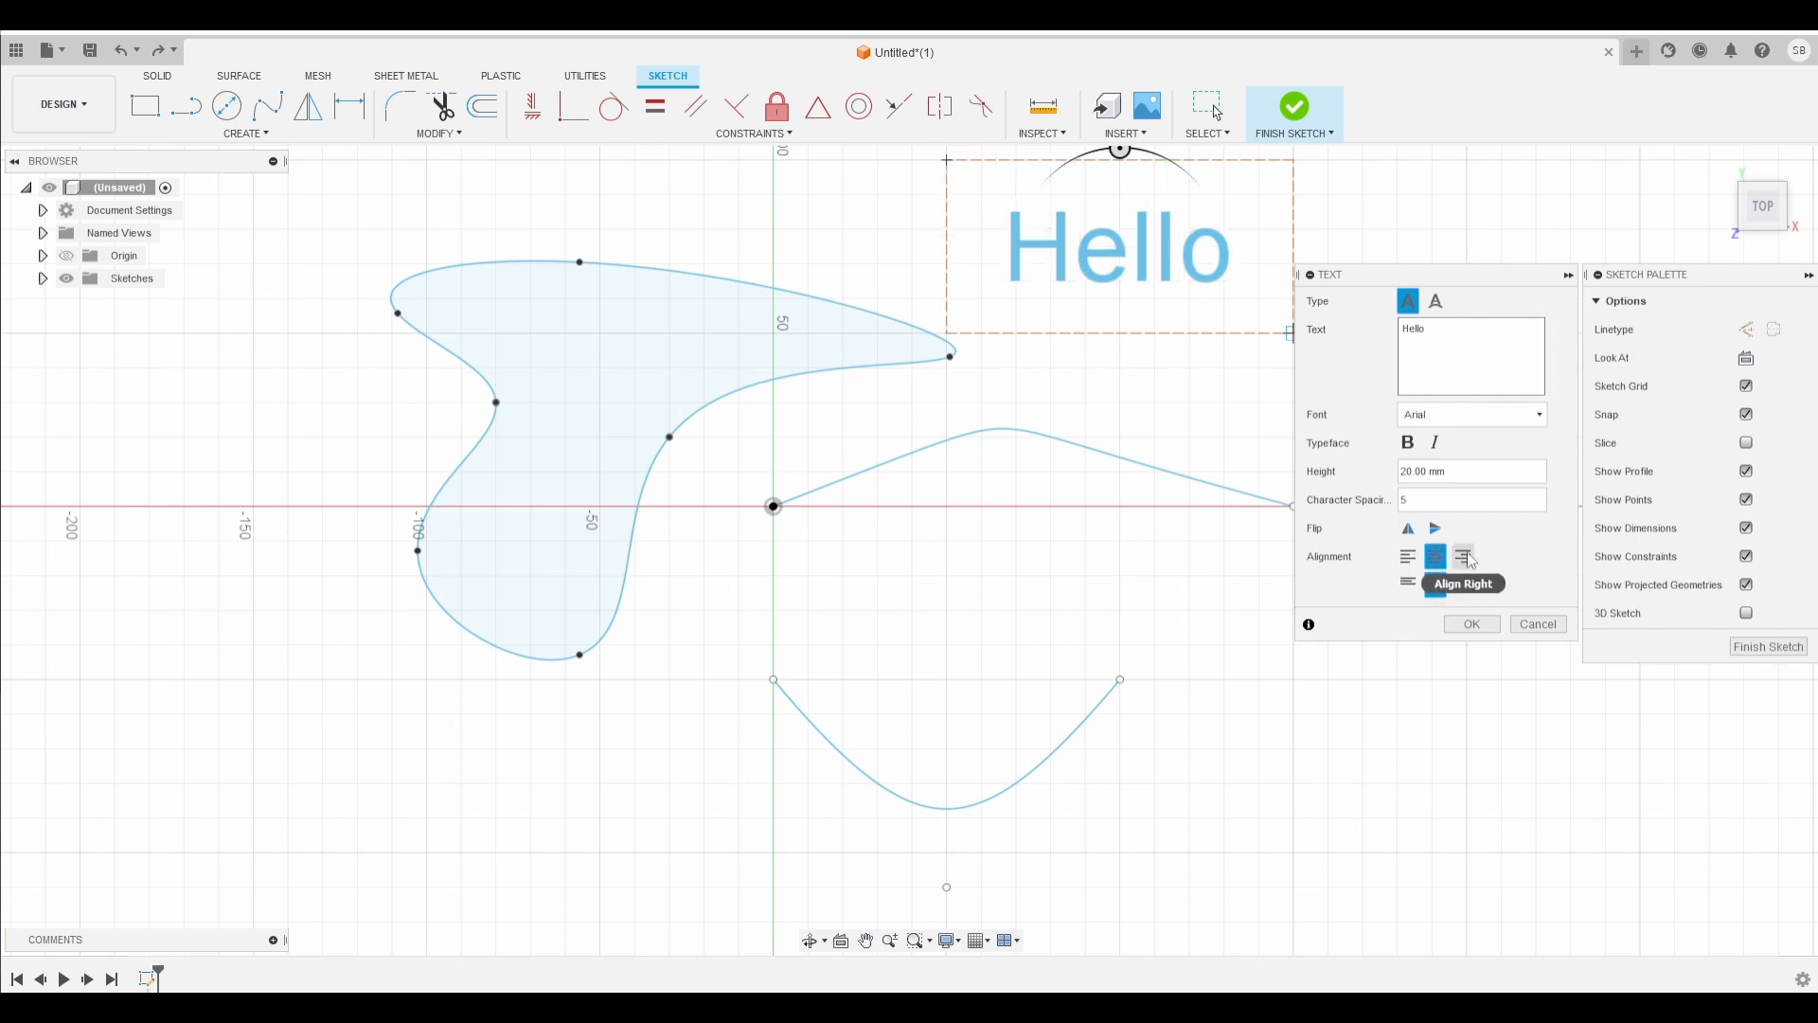
{"action": "left_click", "coordinate": [1465, 558]}
{"action": "left_click", "coordinate": [1410, 558]}
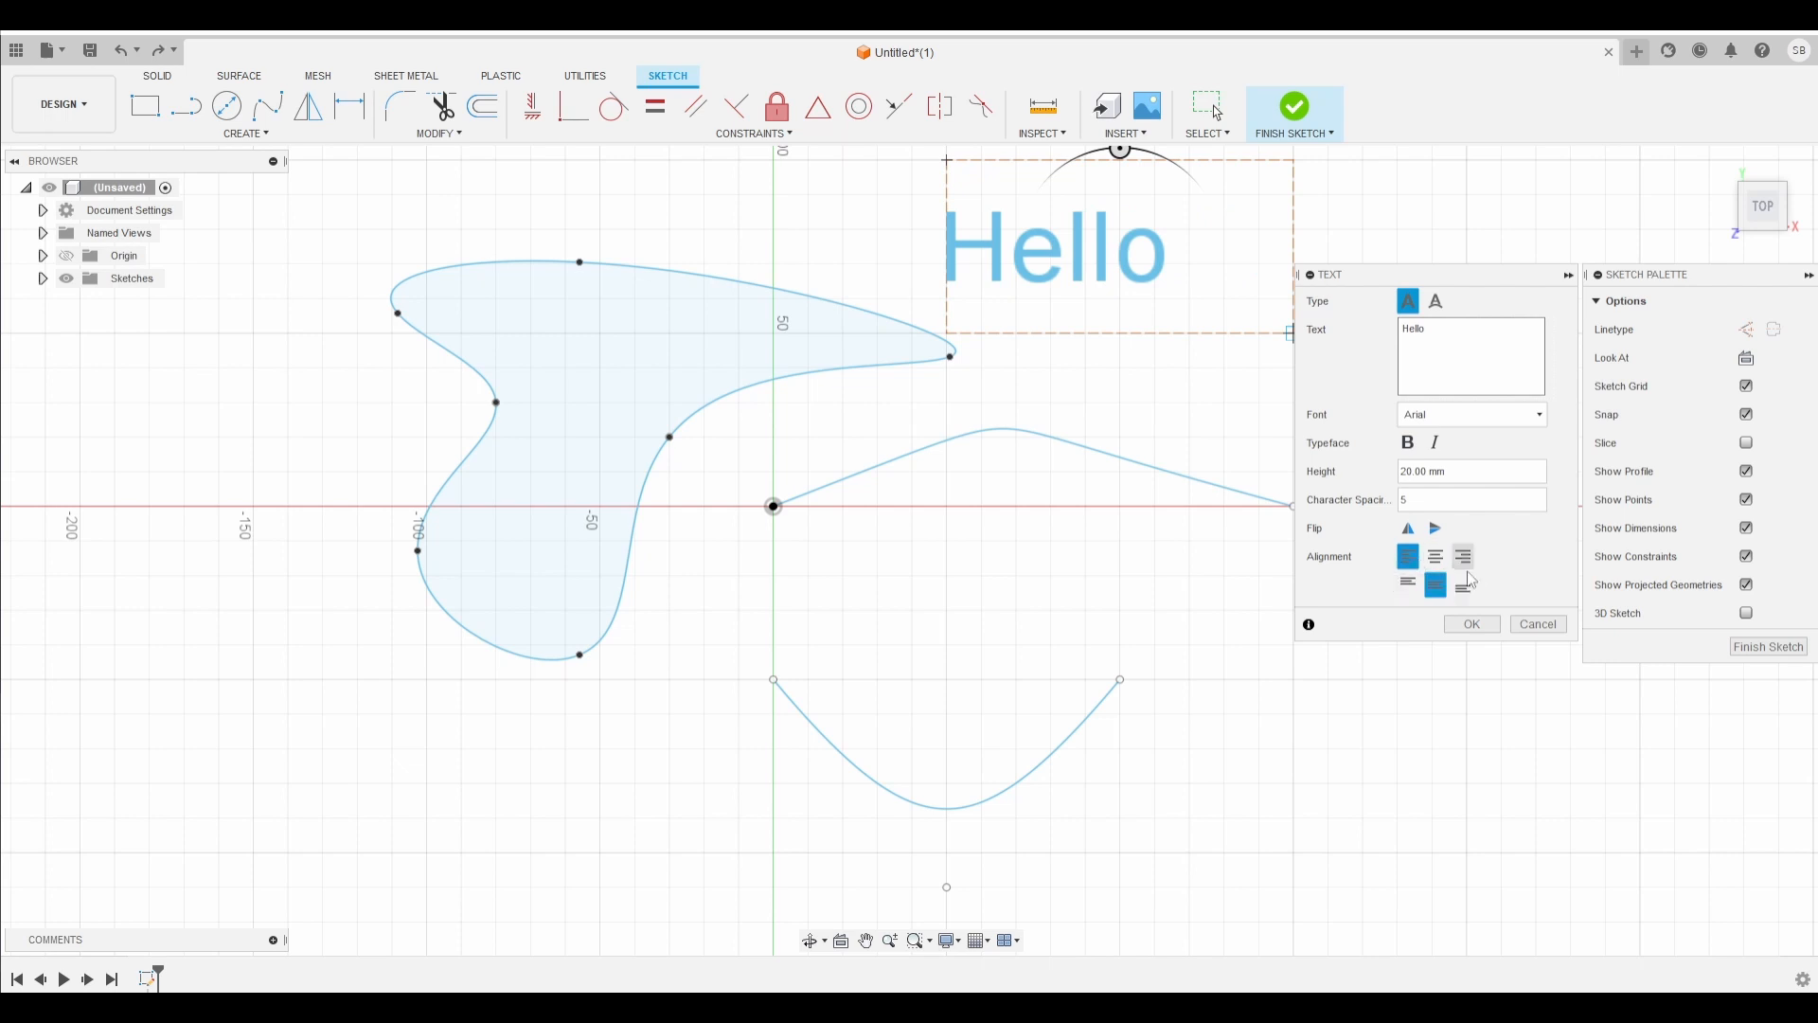
{"action": "left_click", "coordinate": [1473, 626]}
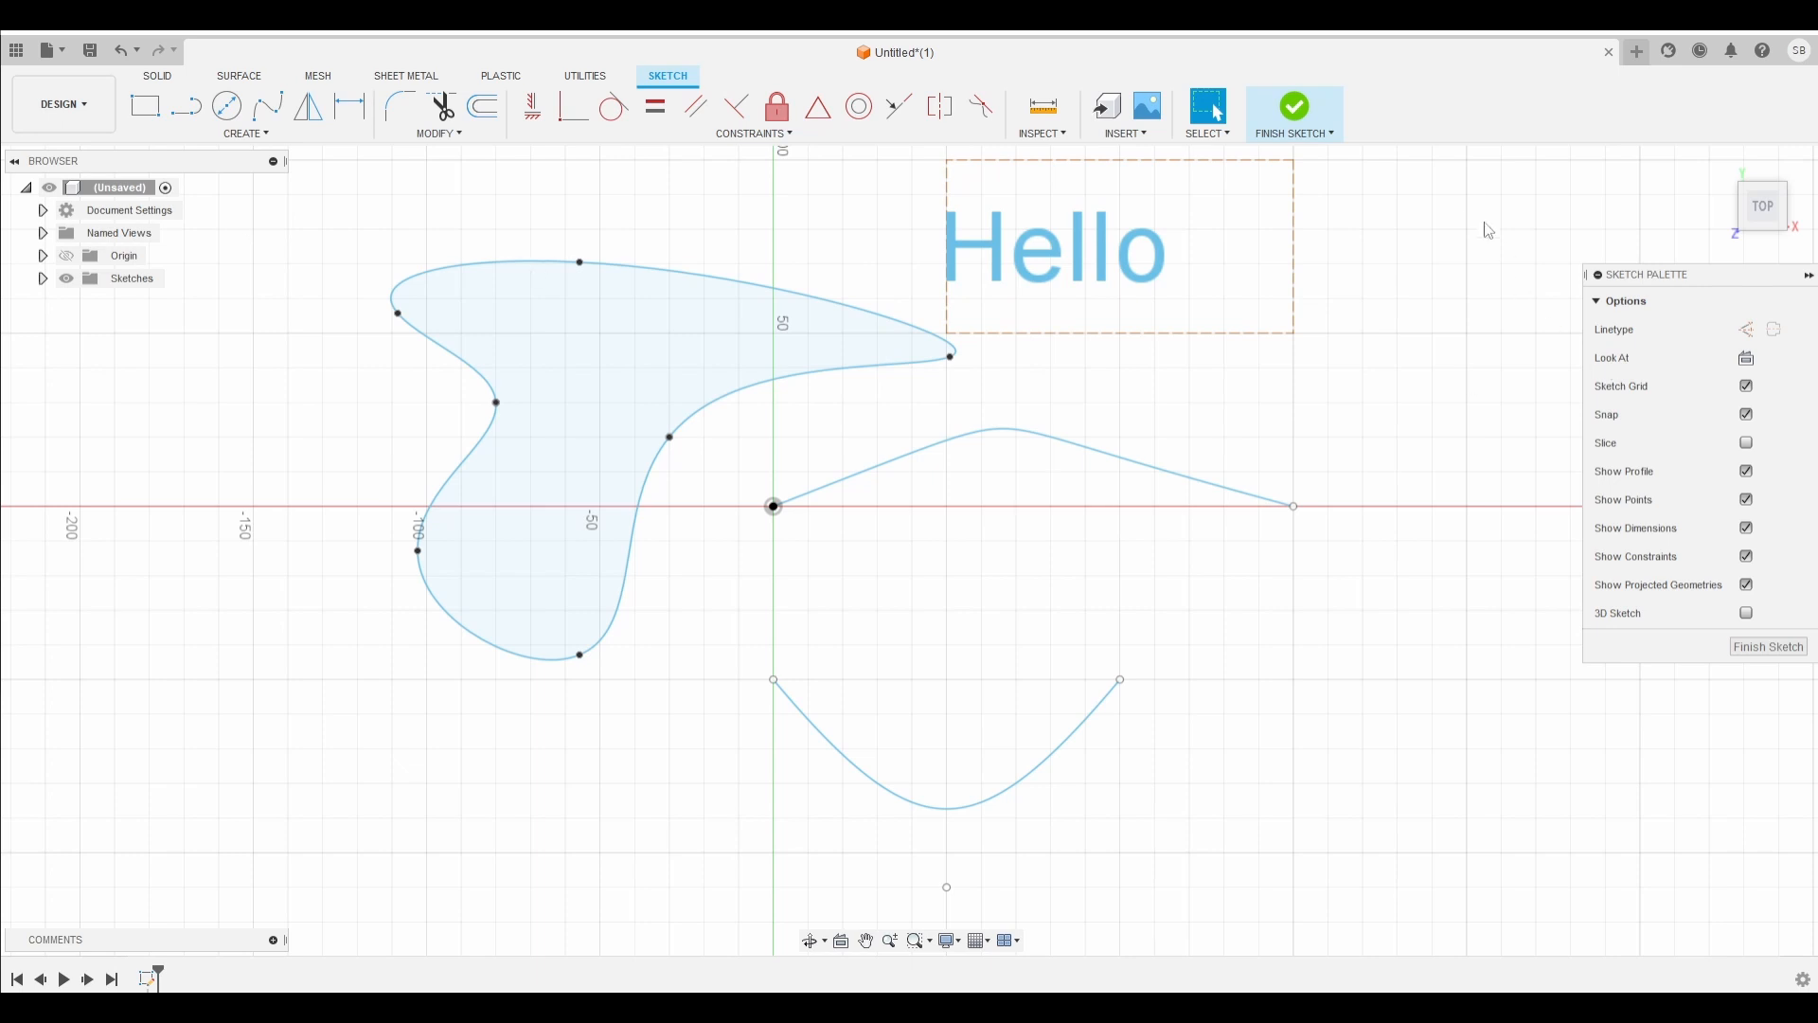
Step: Delete the text, splines and conic curve to empty the sketch
{"action": "left_click_drag", "start_coordinate": [1464, 172], "coordinate": [290, 866]}
{"action": "key", "text": "Delete"}
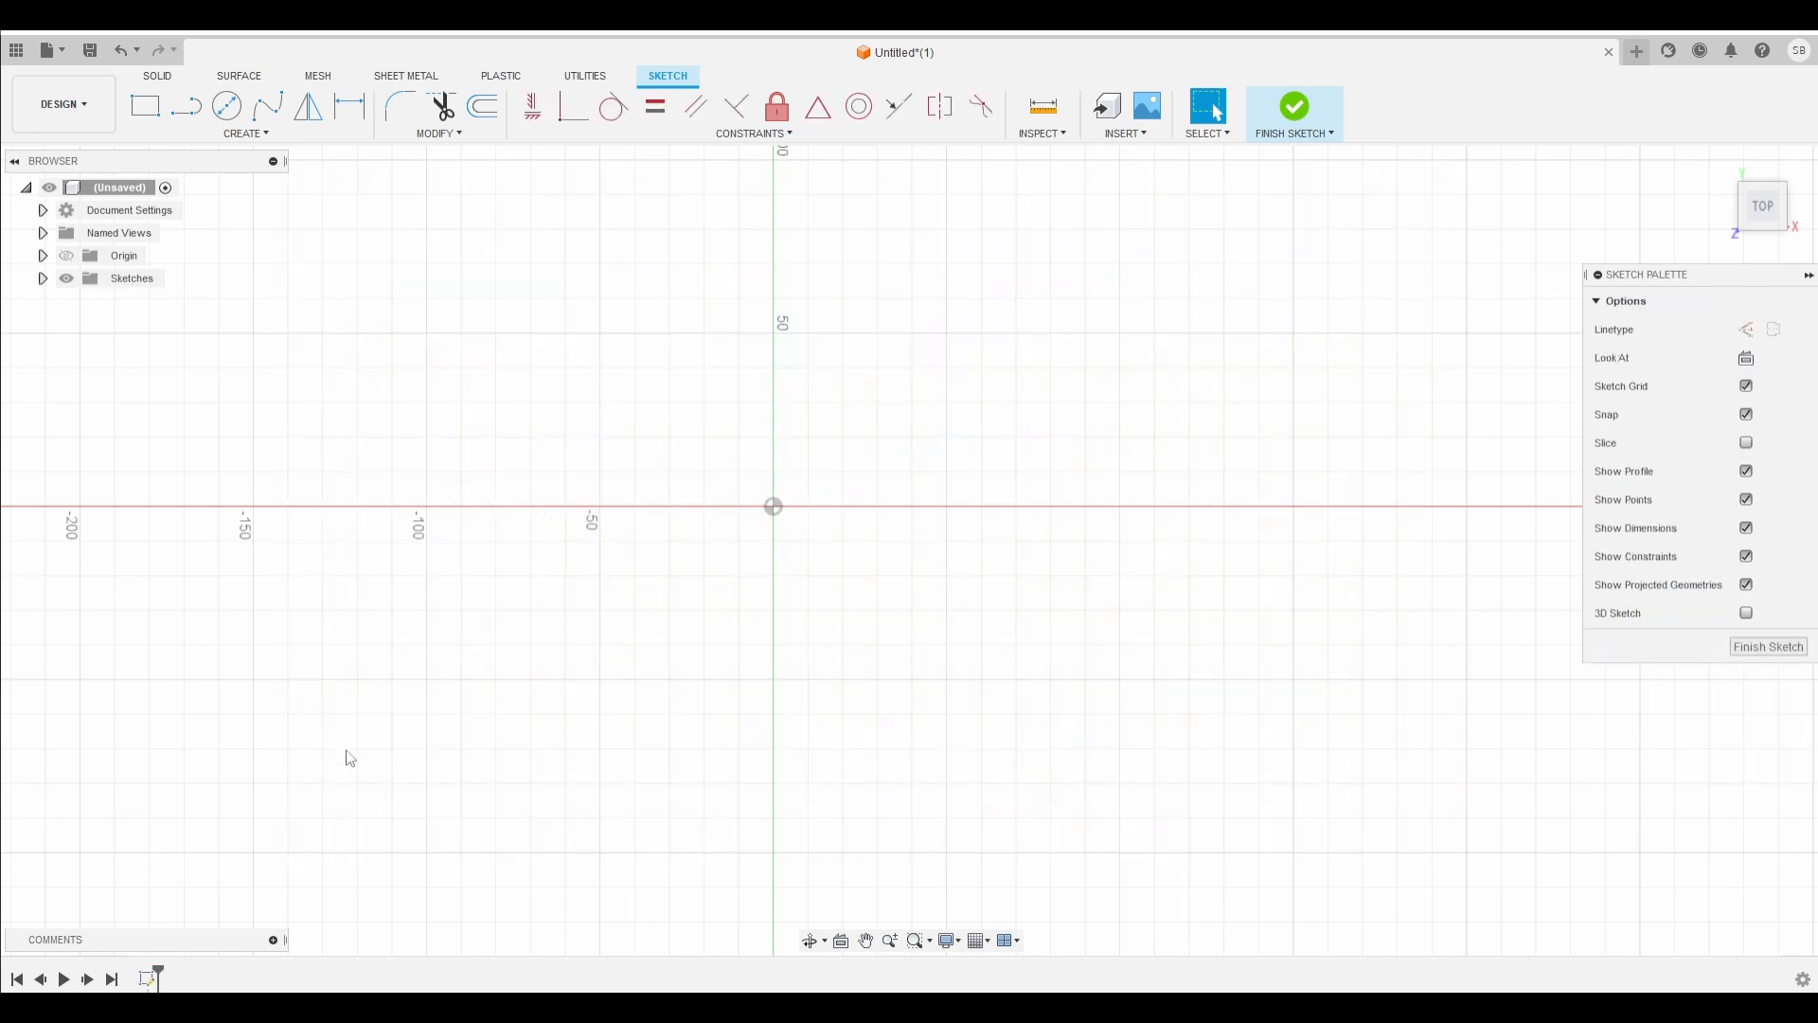
{"action": "left_click", "coordinate": [218, 134]}
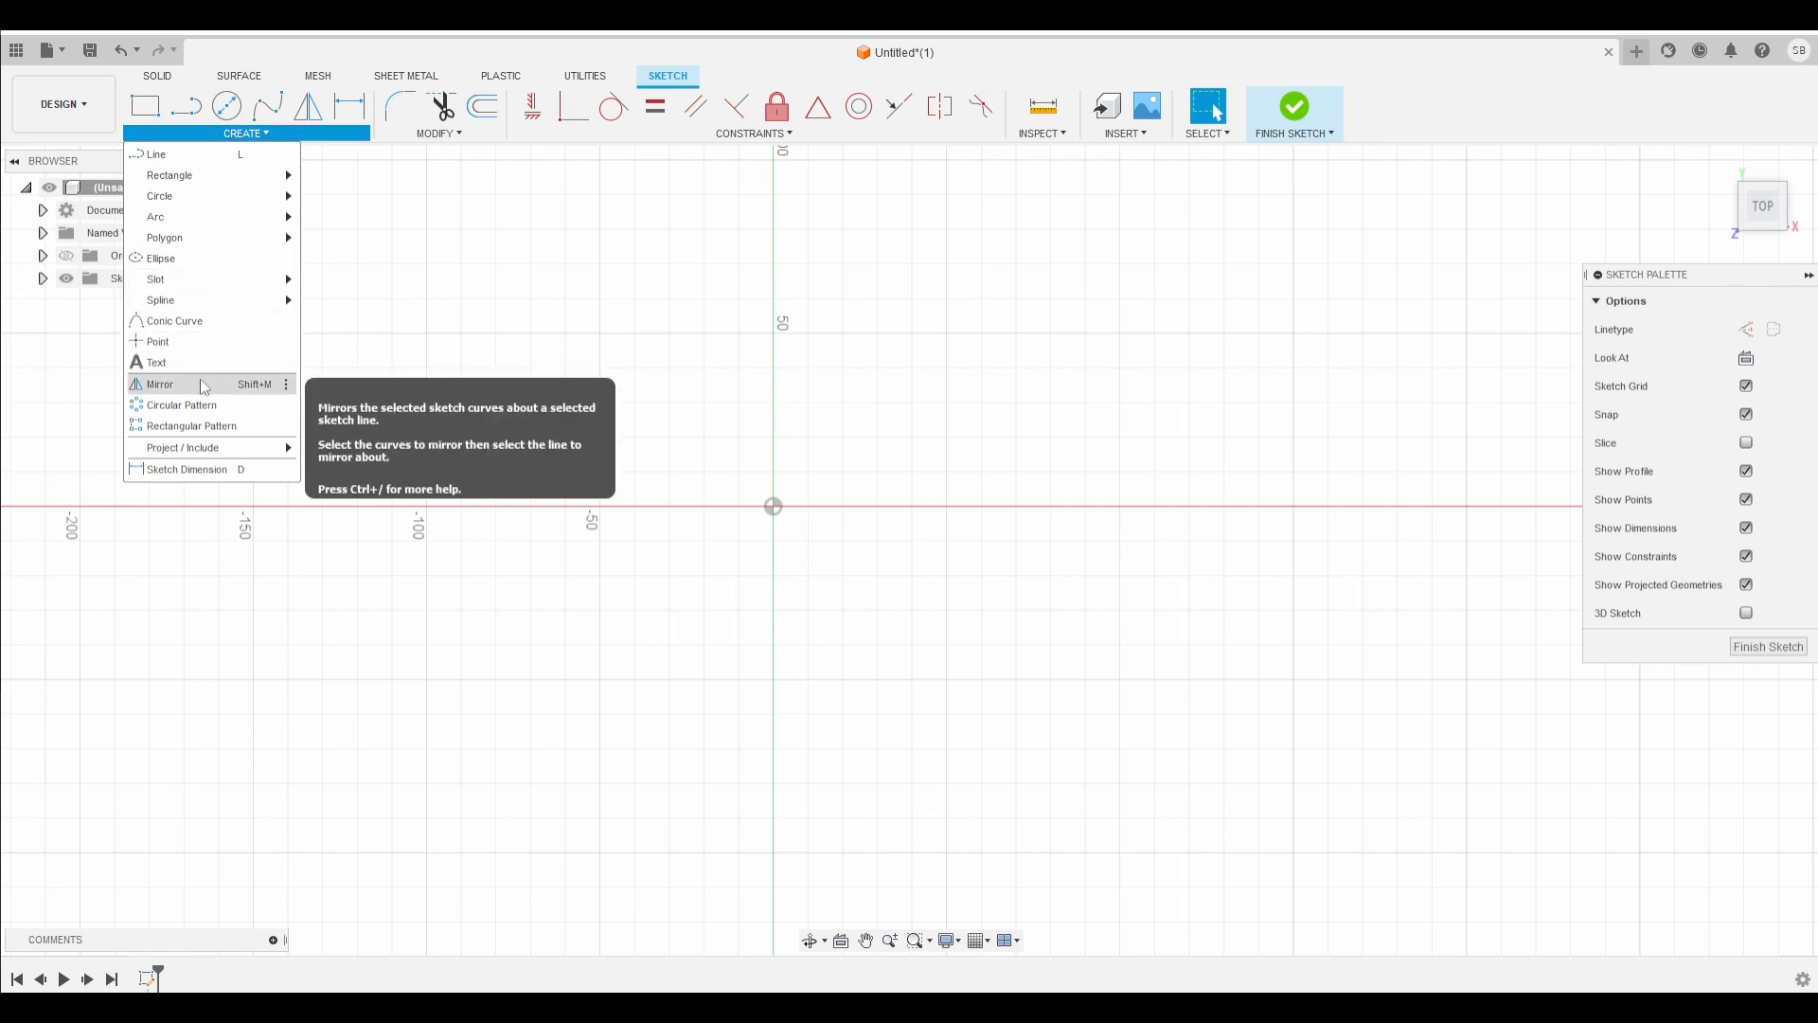
{"action": "left_click", "coordinate": [391, 278]}
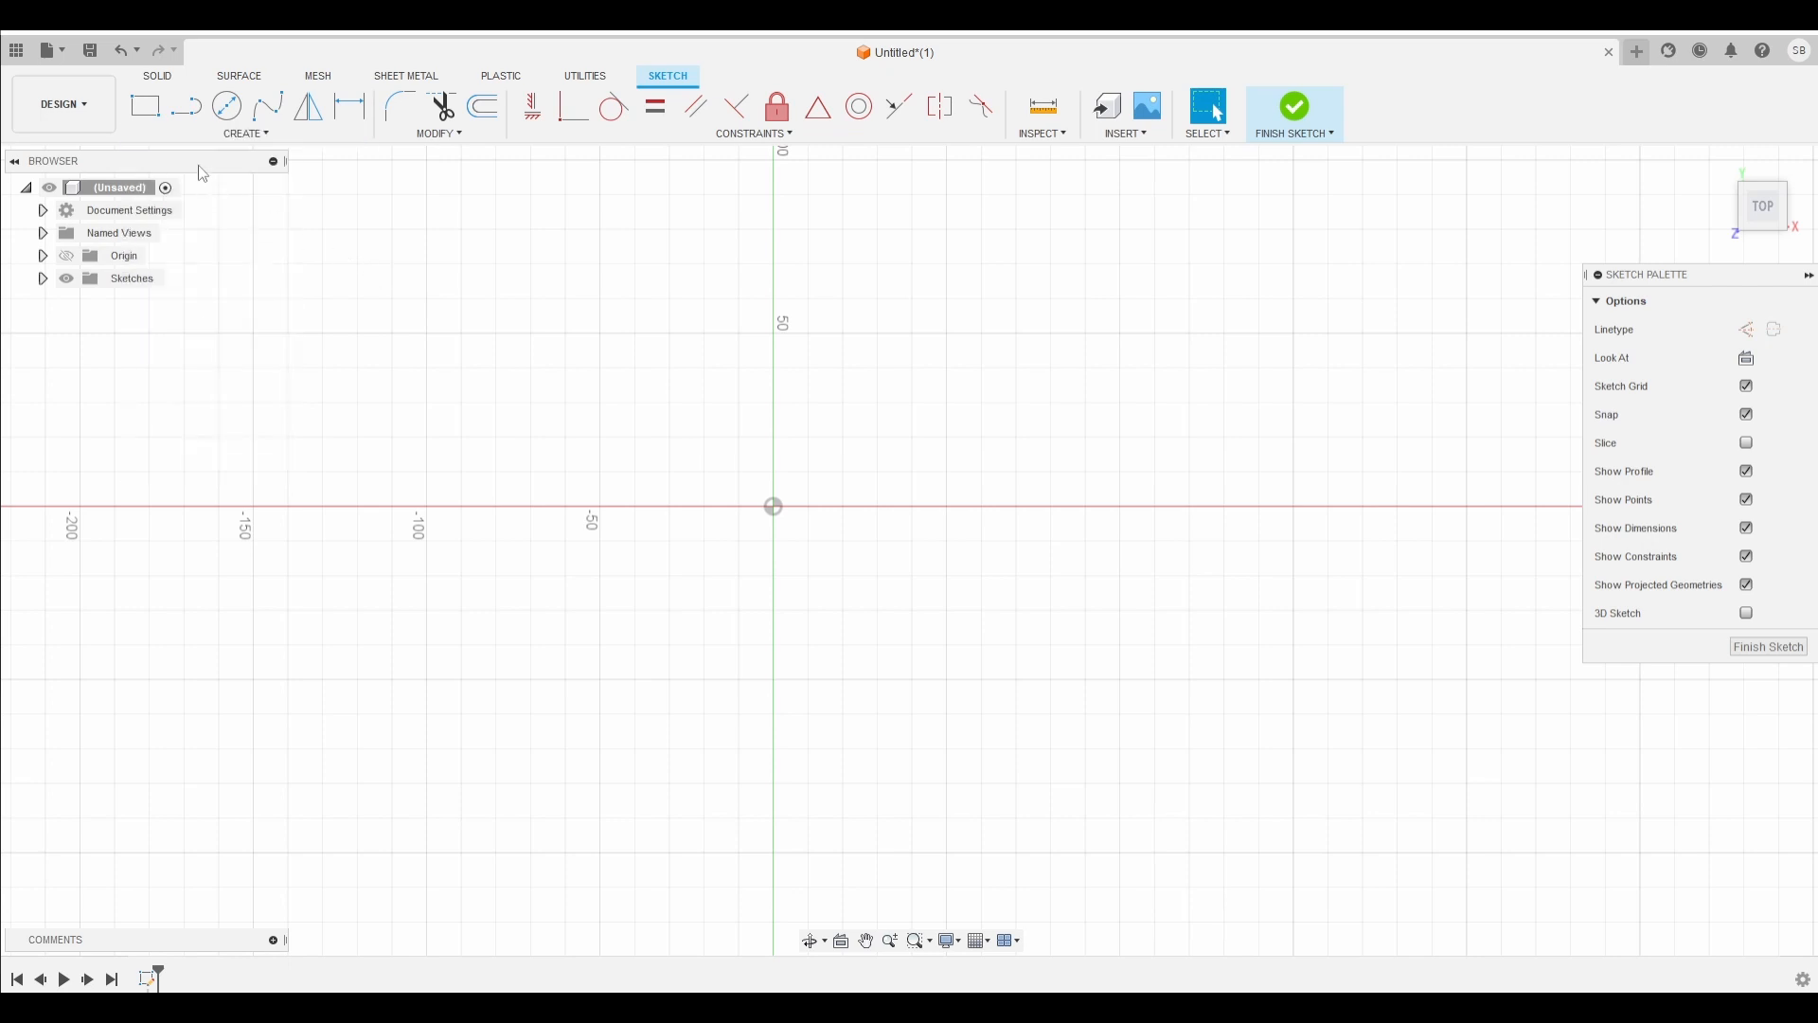
Step: Sketch a two-point rectangle starting 50 mm right of and 50 mm above the origin, extending right and below the horizontal axis
{"action": "left_click", "coordinate": [146, 106]}
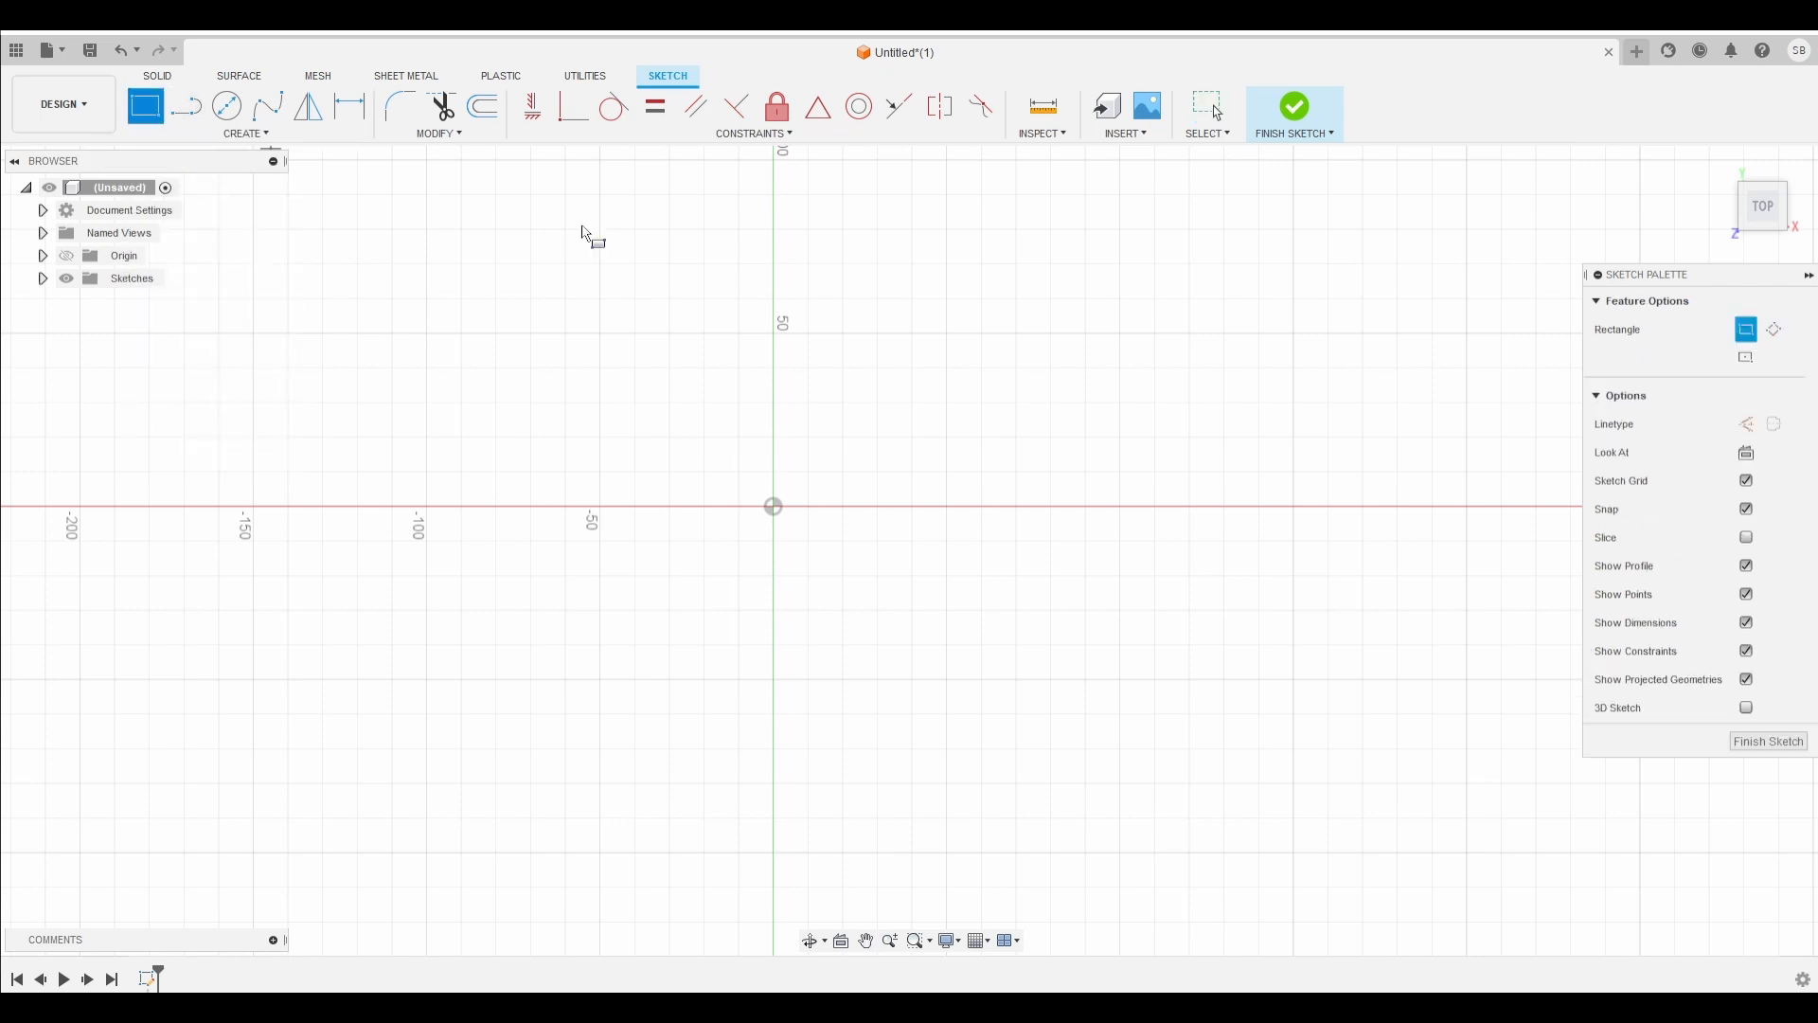
{"action": "left_click", "coordinate": [947, 333]}
{"action": "left_click", "coordinate": [1234, 573]}
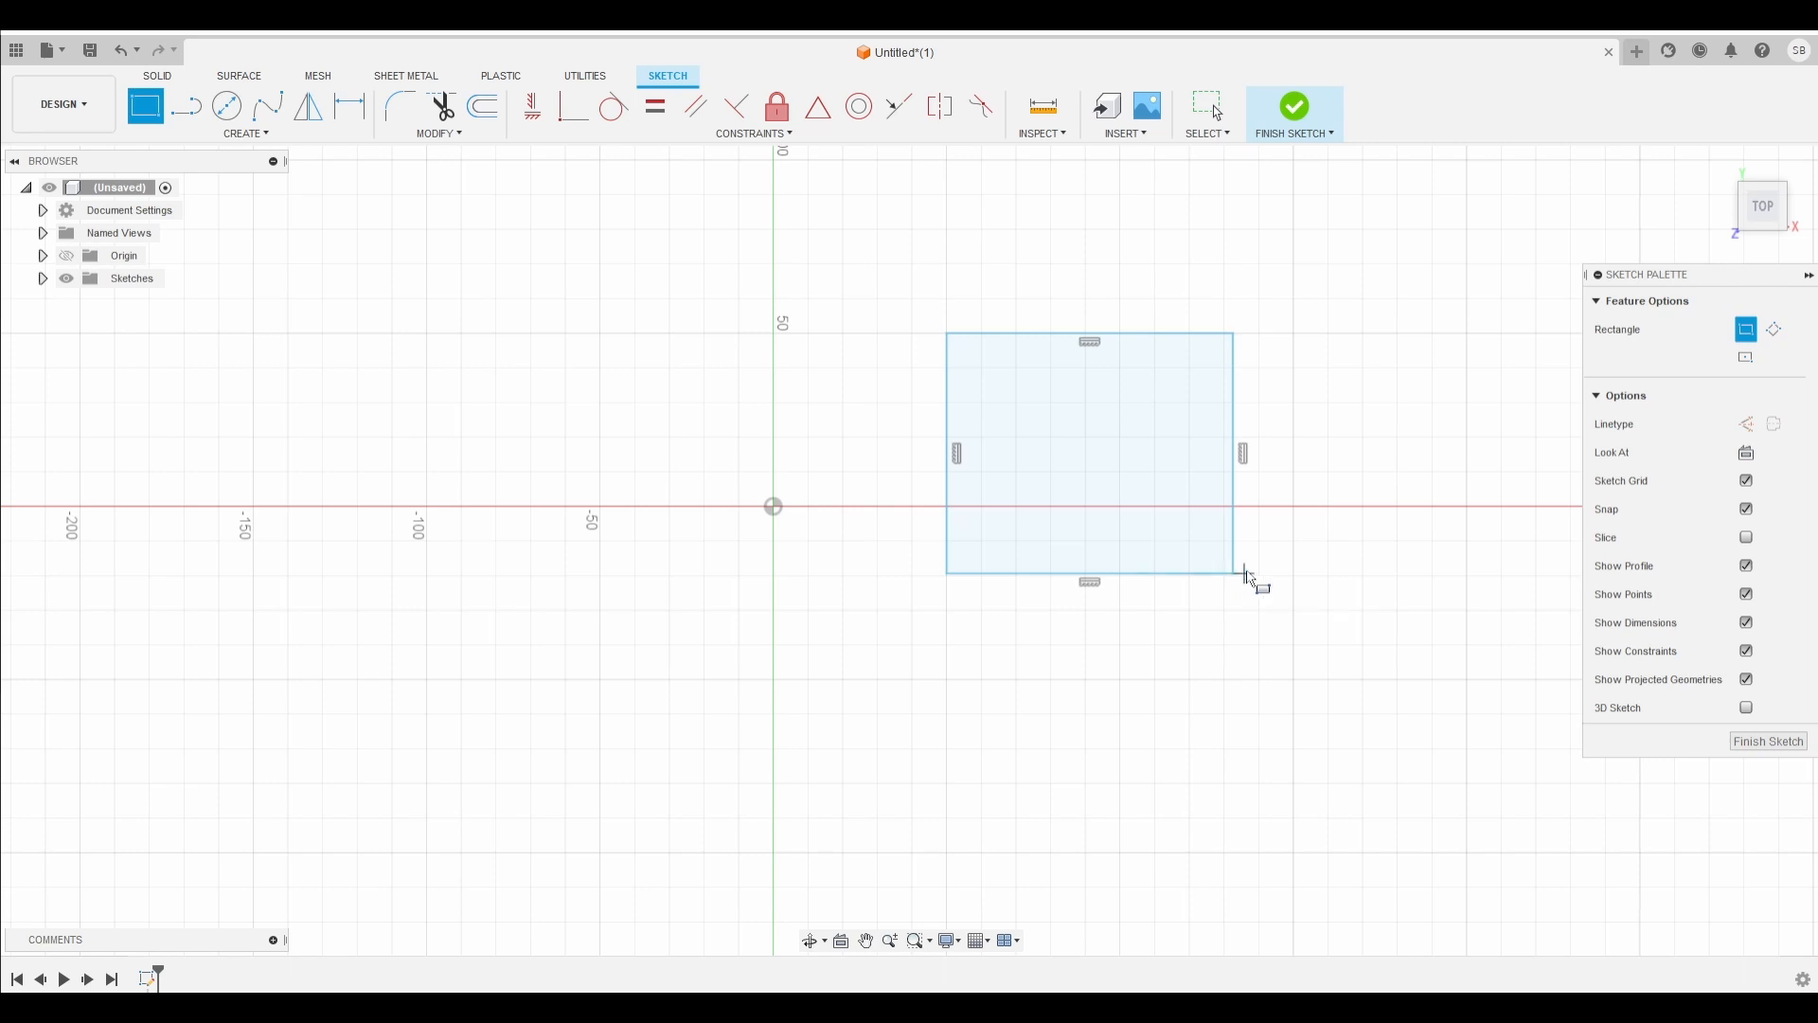
Step: Sketch a vertical construction line through the origin, from slightly below it to above the rectangle's height, discarding the extra slanted segment
{"action": "left_click", "coordinate": [187, 106]}
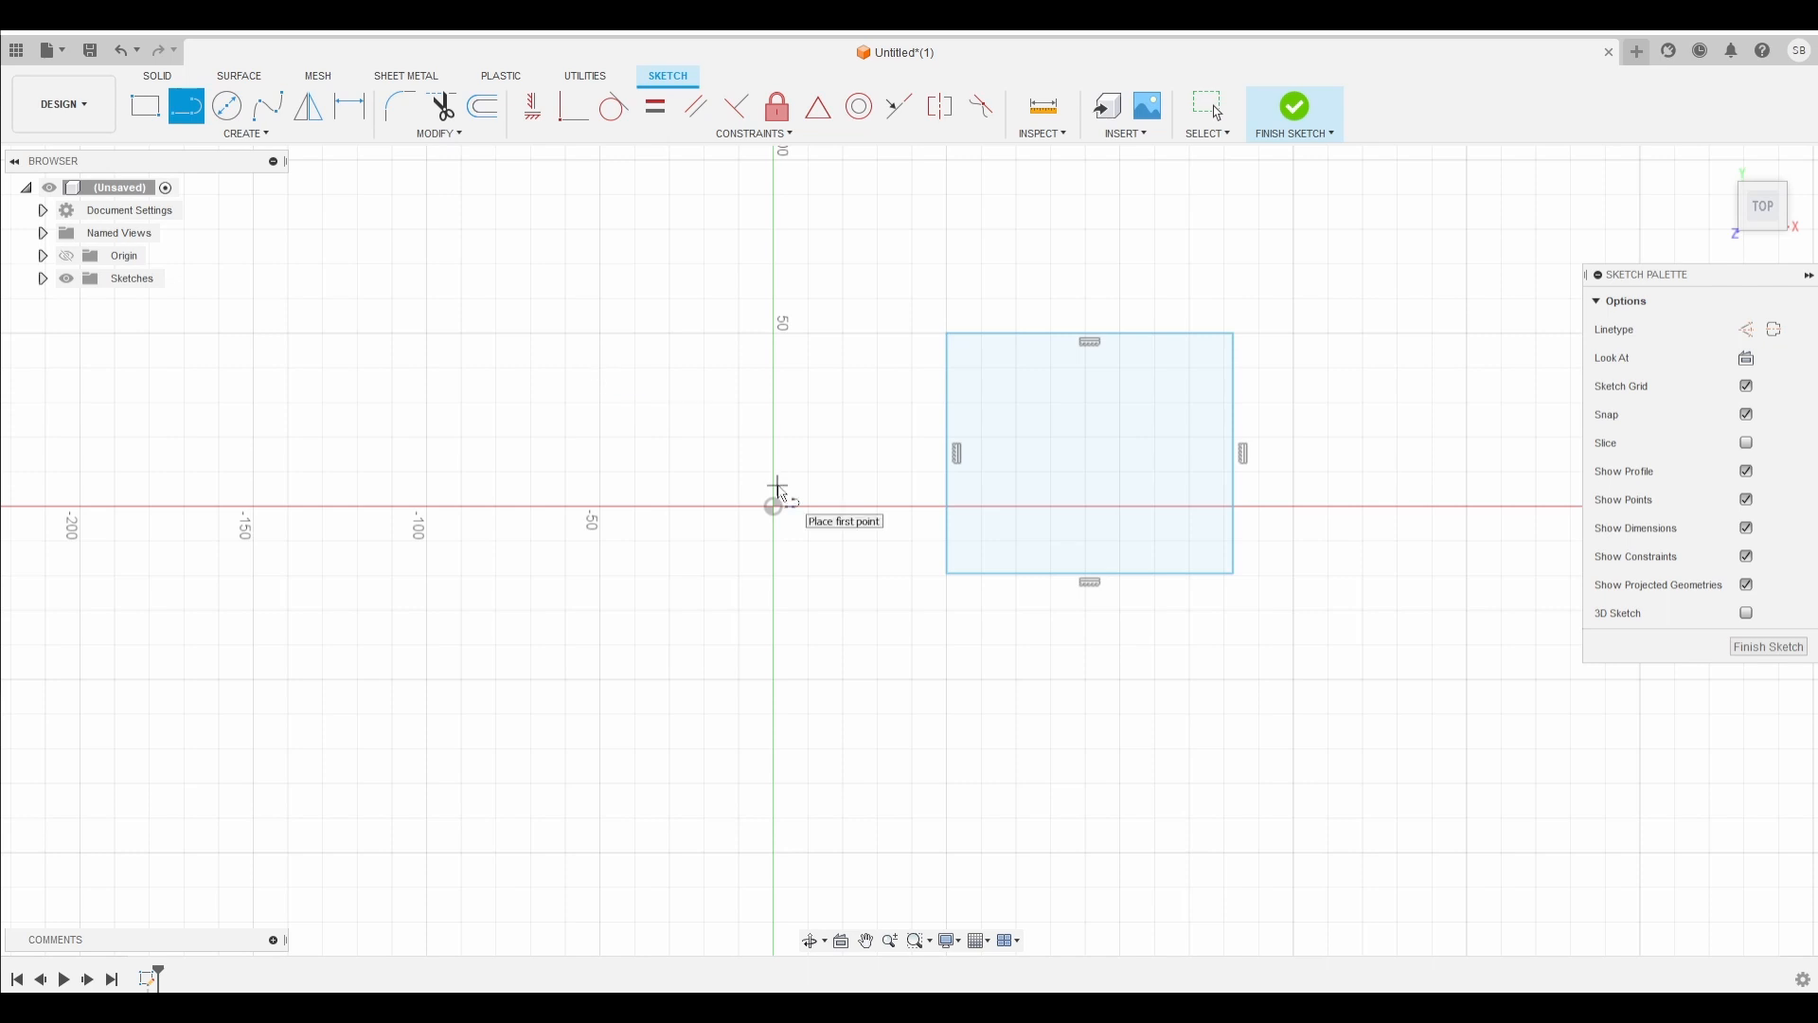
{"action": "key", "text": "x"}
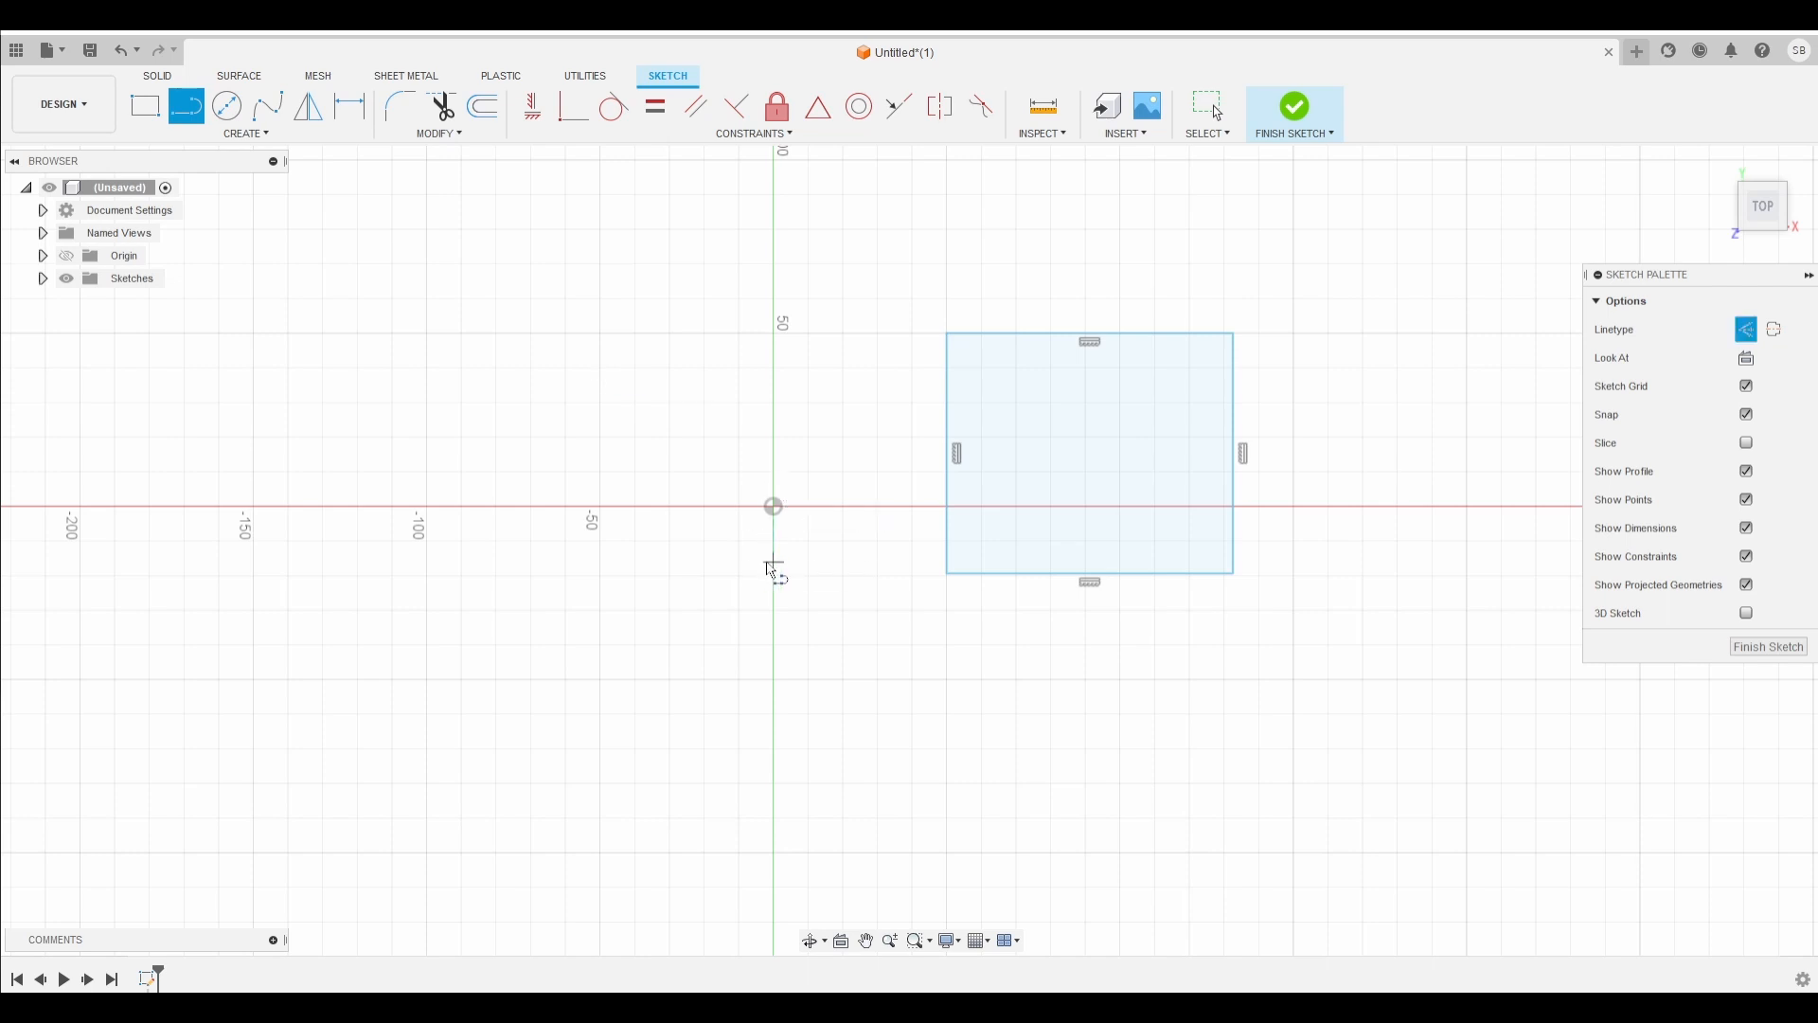
{"action": "left_click_drag", "start_coordinate": [774, 559], "coordinate": [776, 242]}
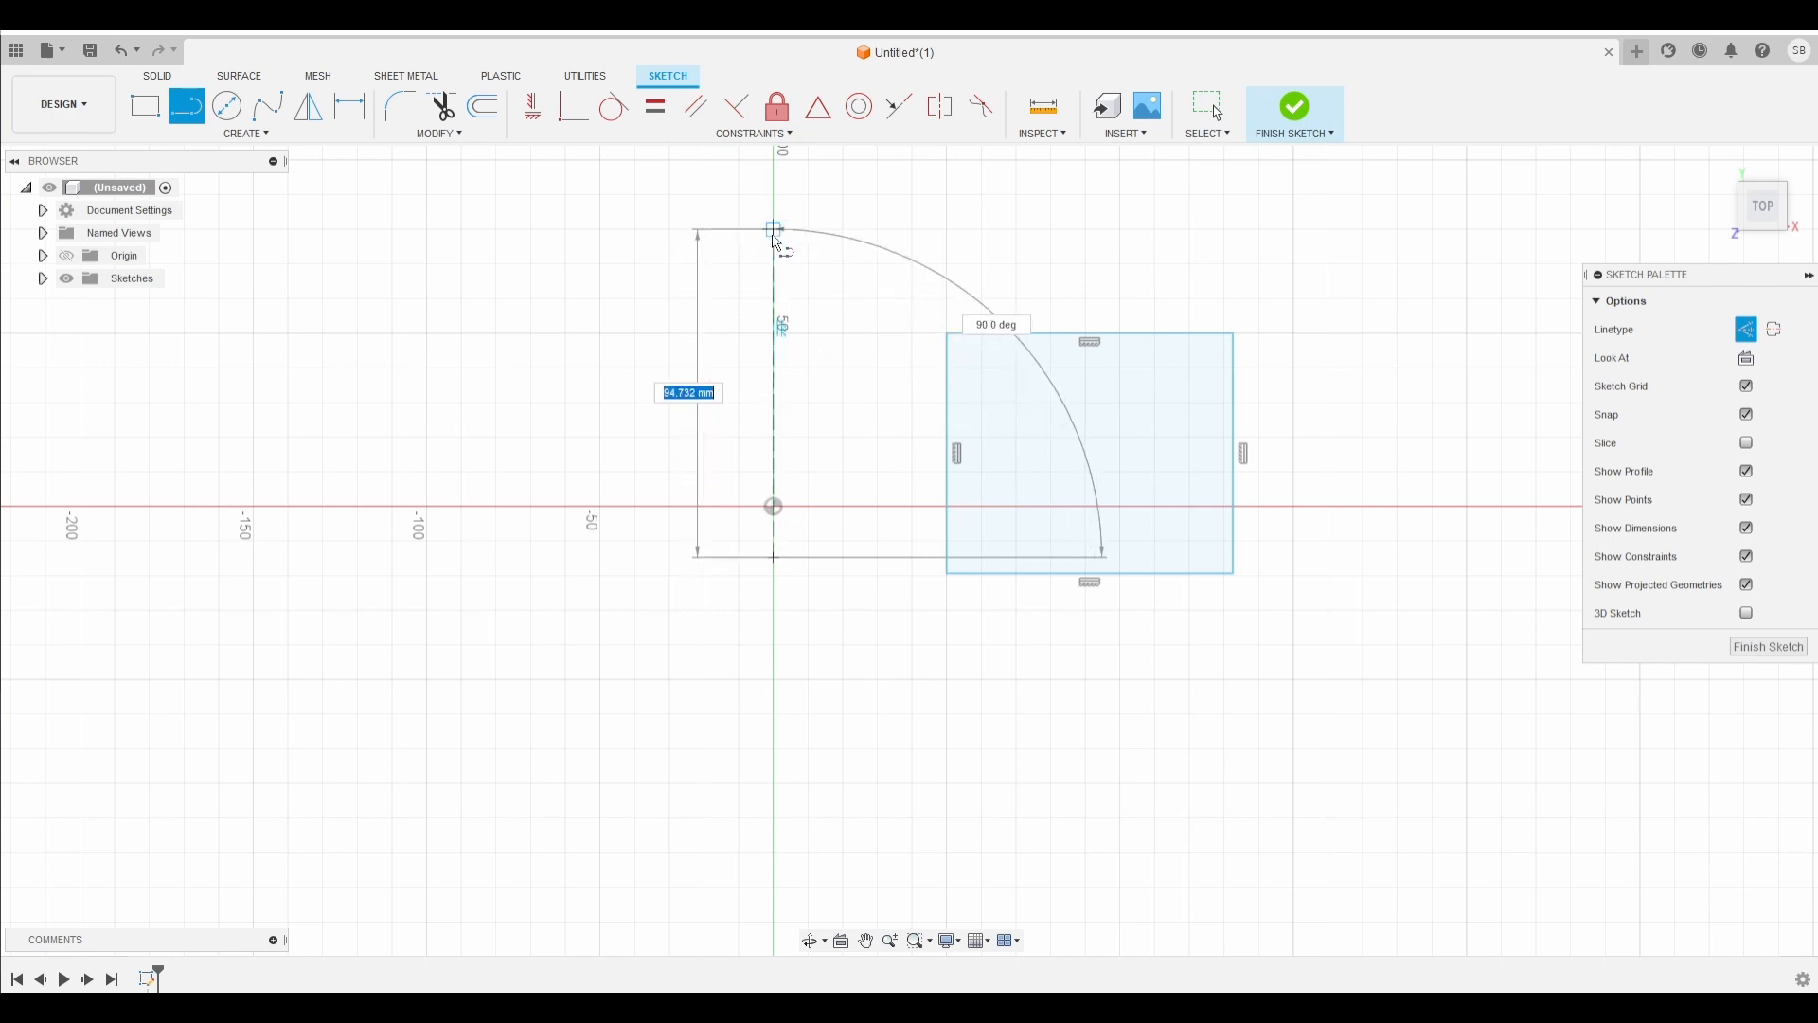
{"action": "left_click", "coordinate": [774, 223]}
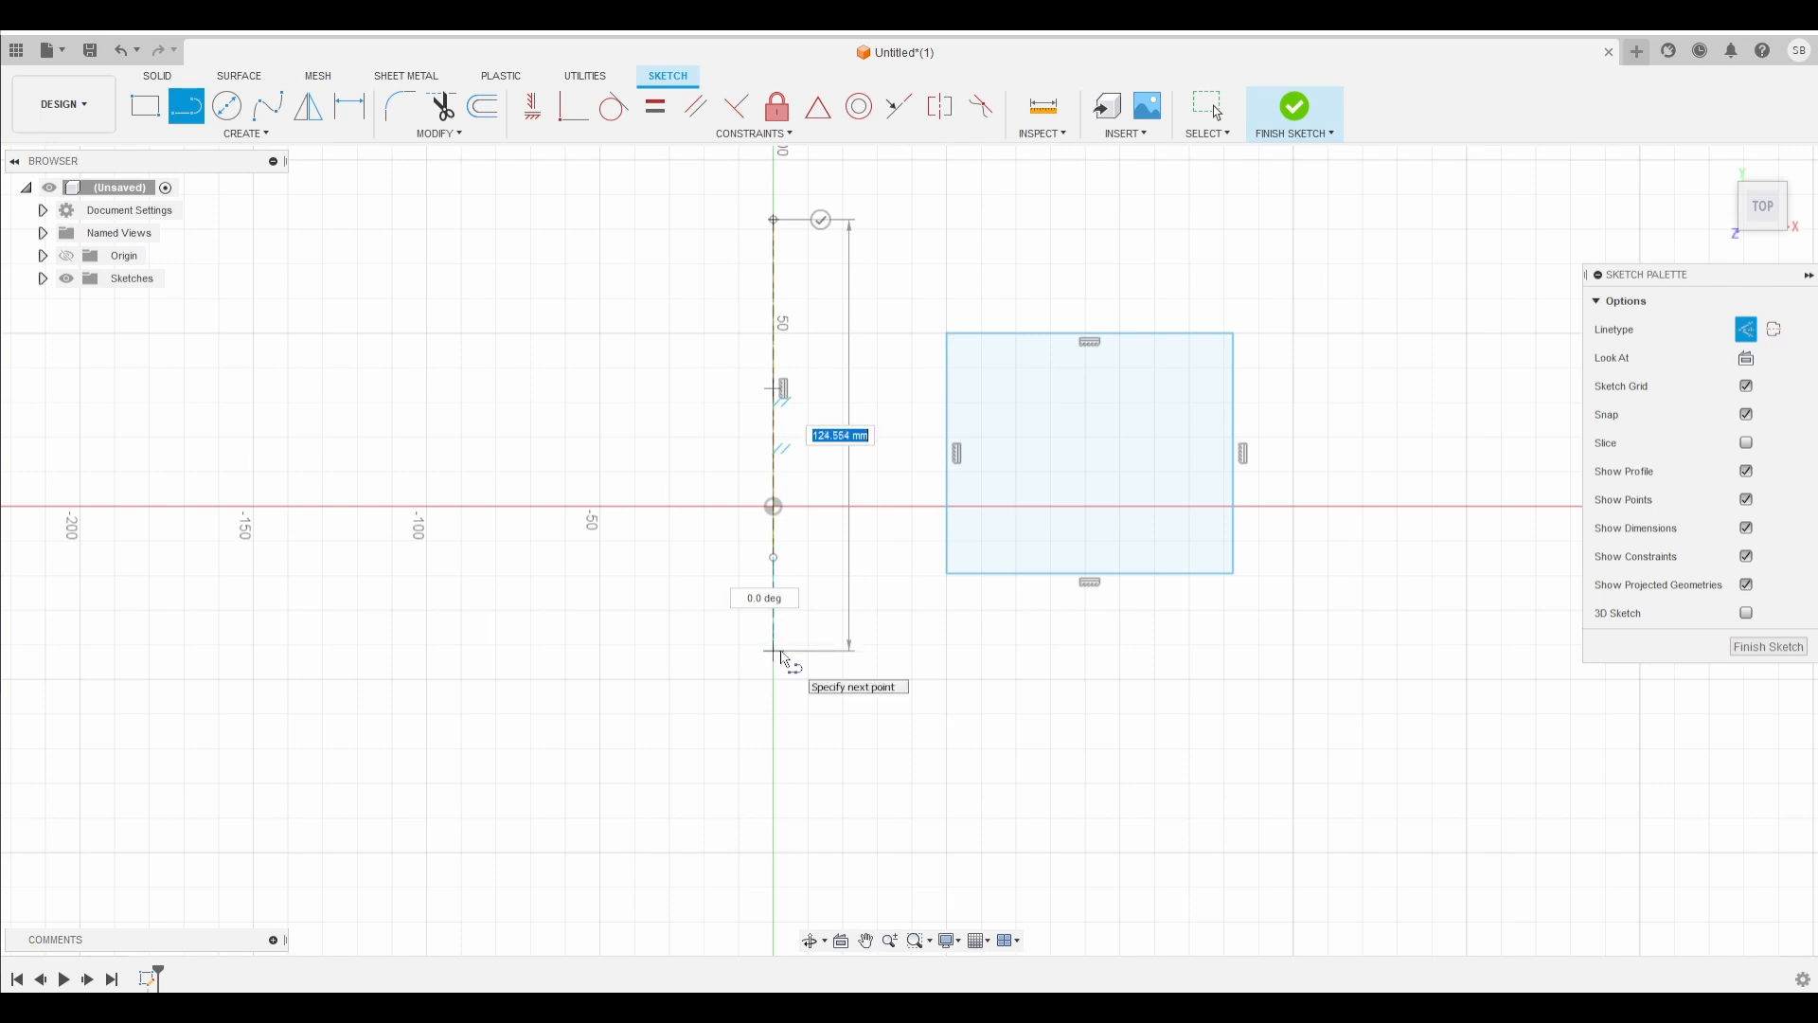
{"action": "left_click", "coordinate": [898, 669]}
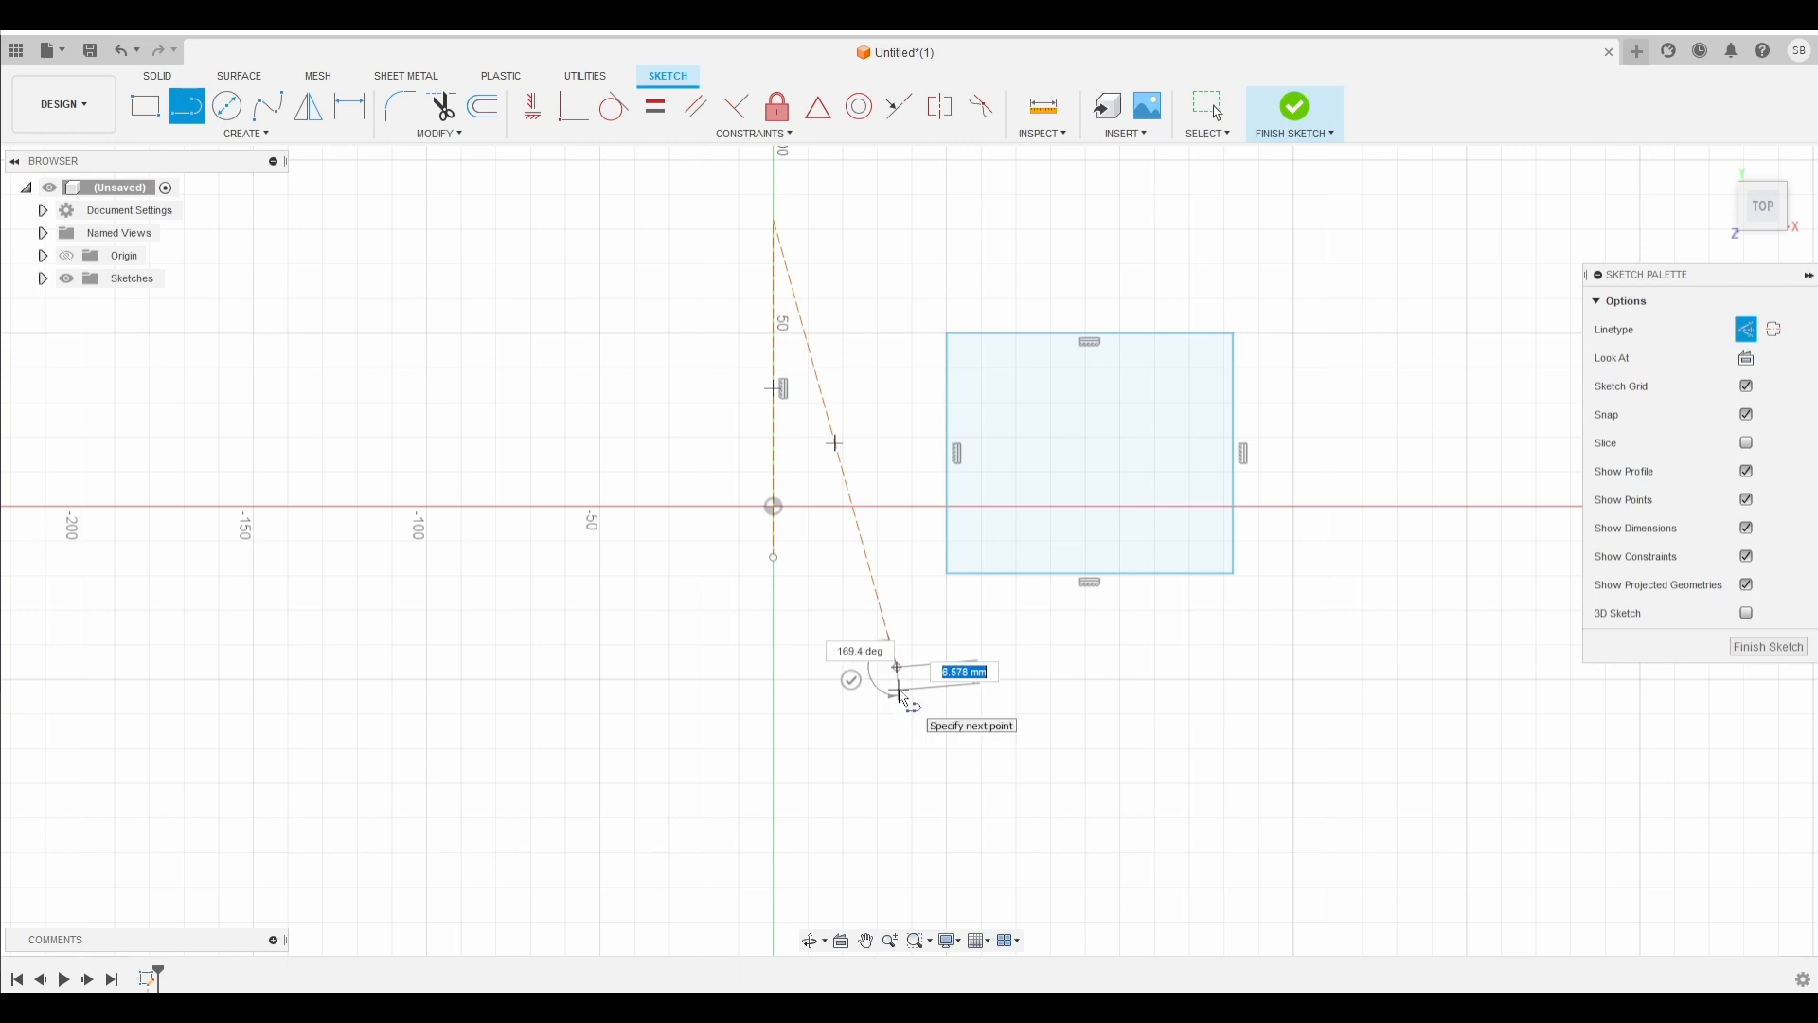
{"action": "key", "text": "Escape"}
{"action": "key", "text": "ctrl+z"}
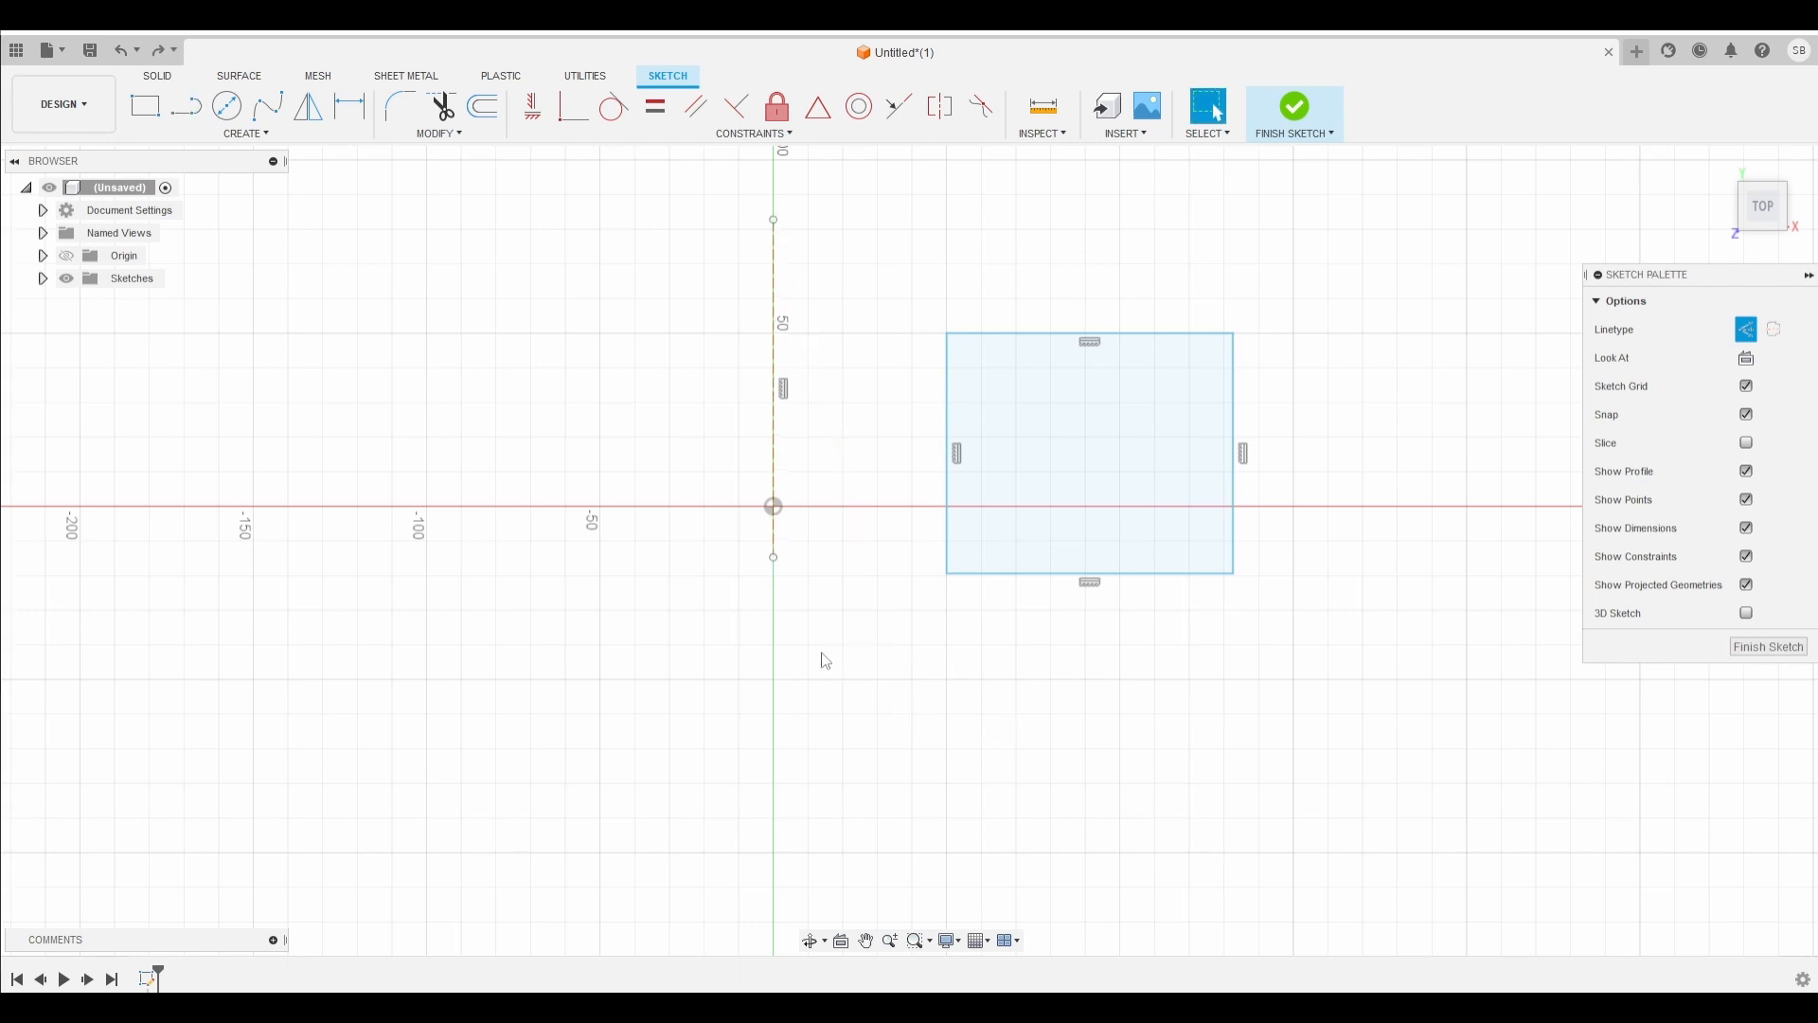
Step: Mirror the whole rectangle about the vertical construction line
{"action": "left_click", "coordinate": [262, 134]}
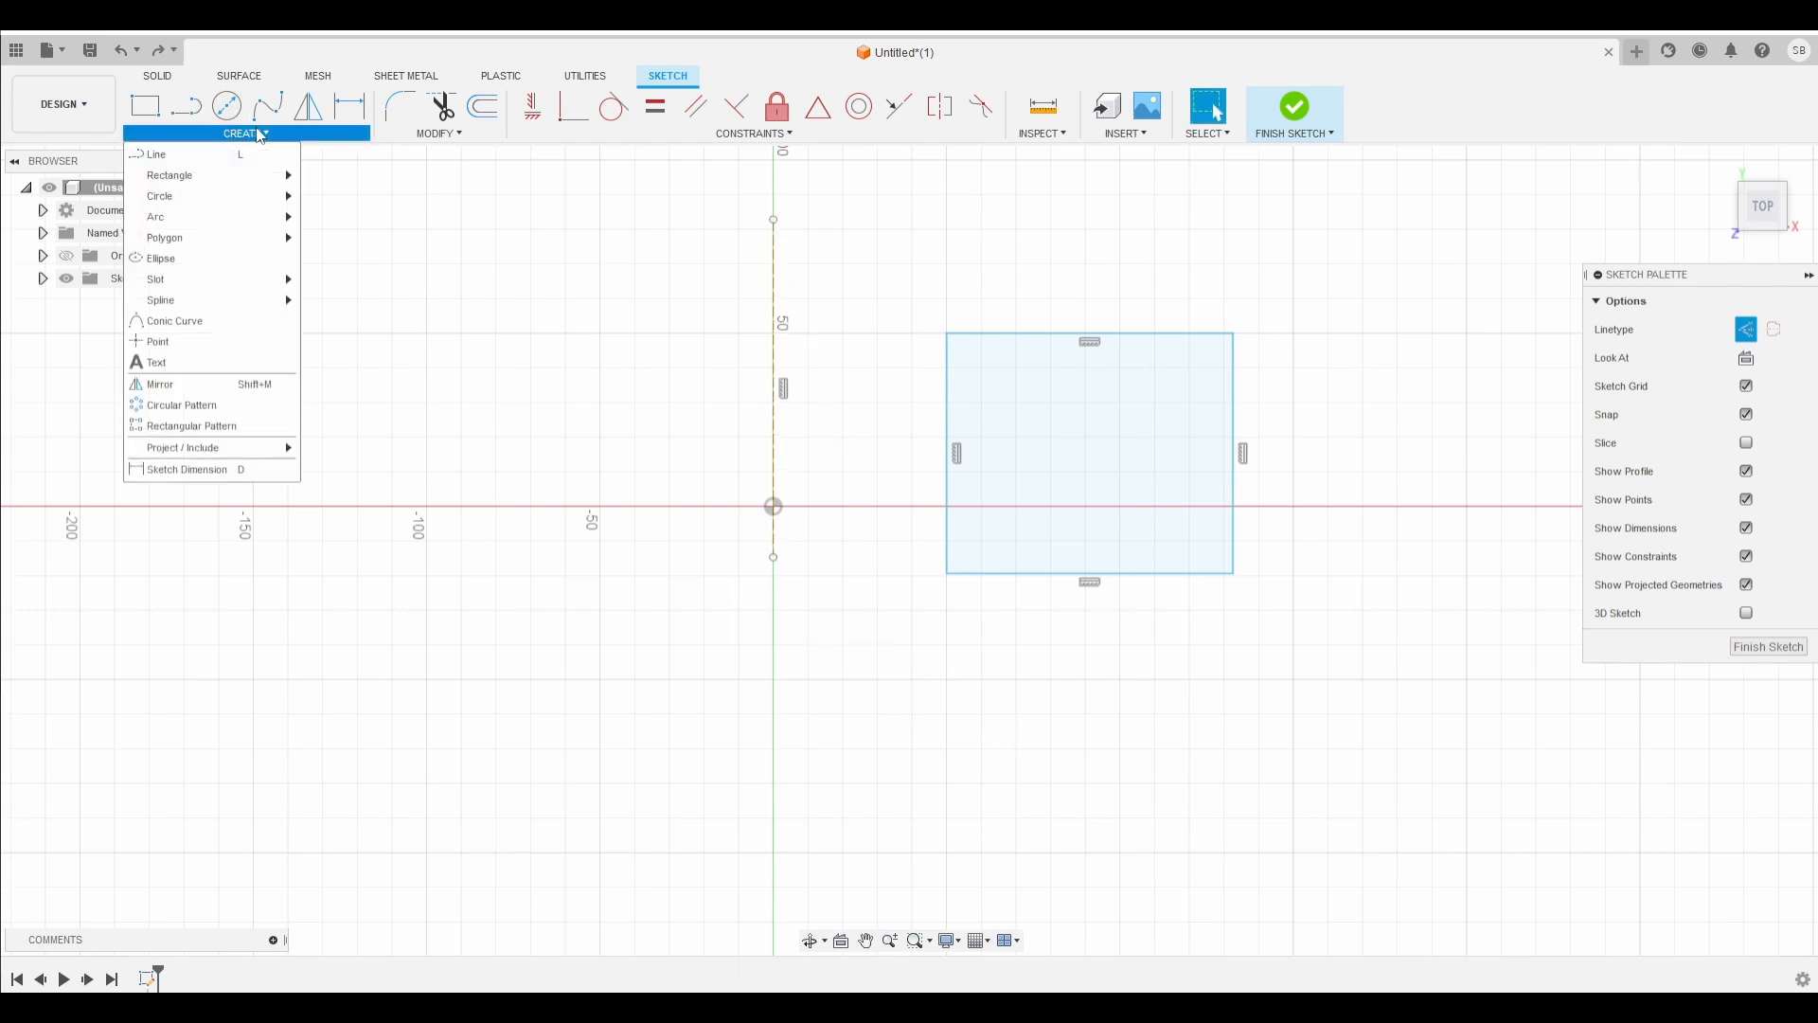
{"action": "left_click", "coordinate": [204, 386]}
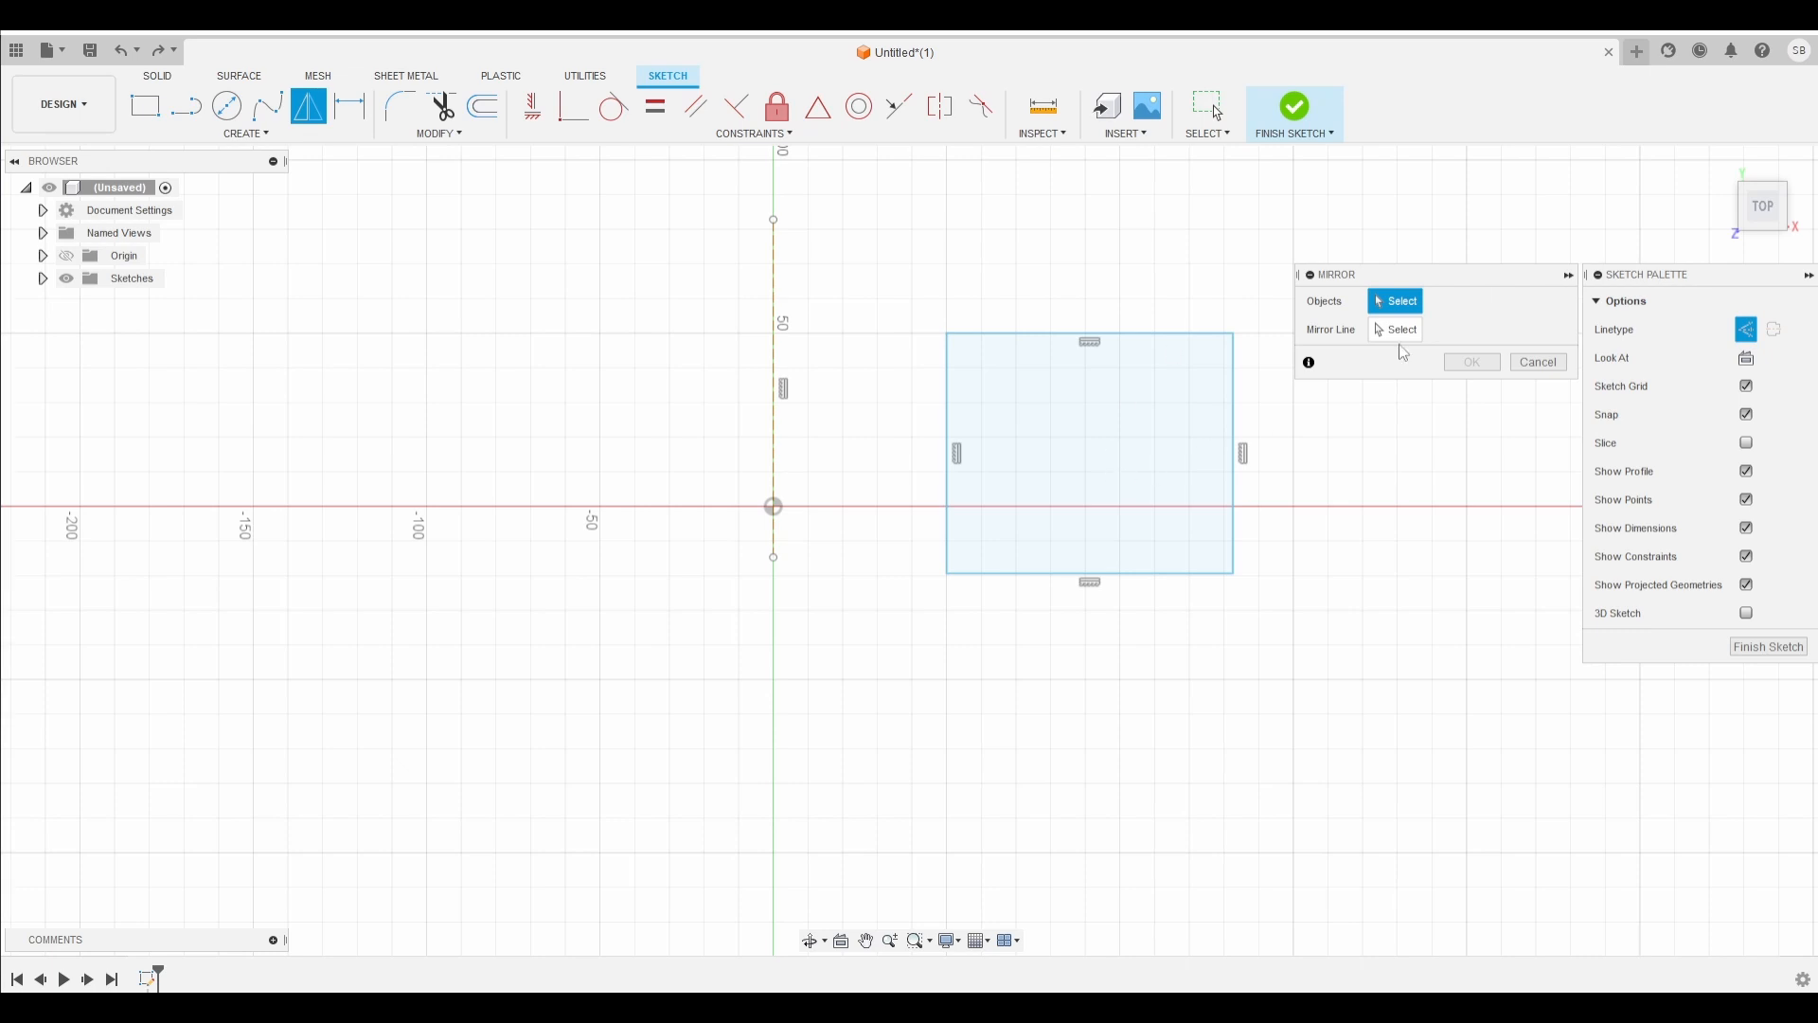
{"action": "left_click_drag", "start_coordinate": [1371, 621], "coordinate": [915, 272]}
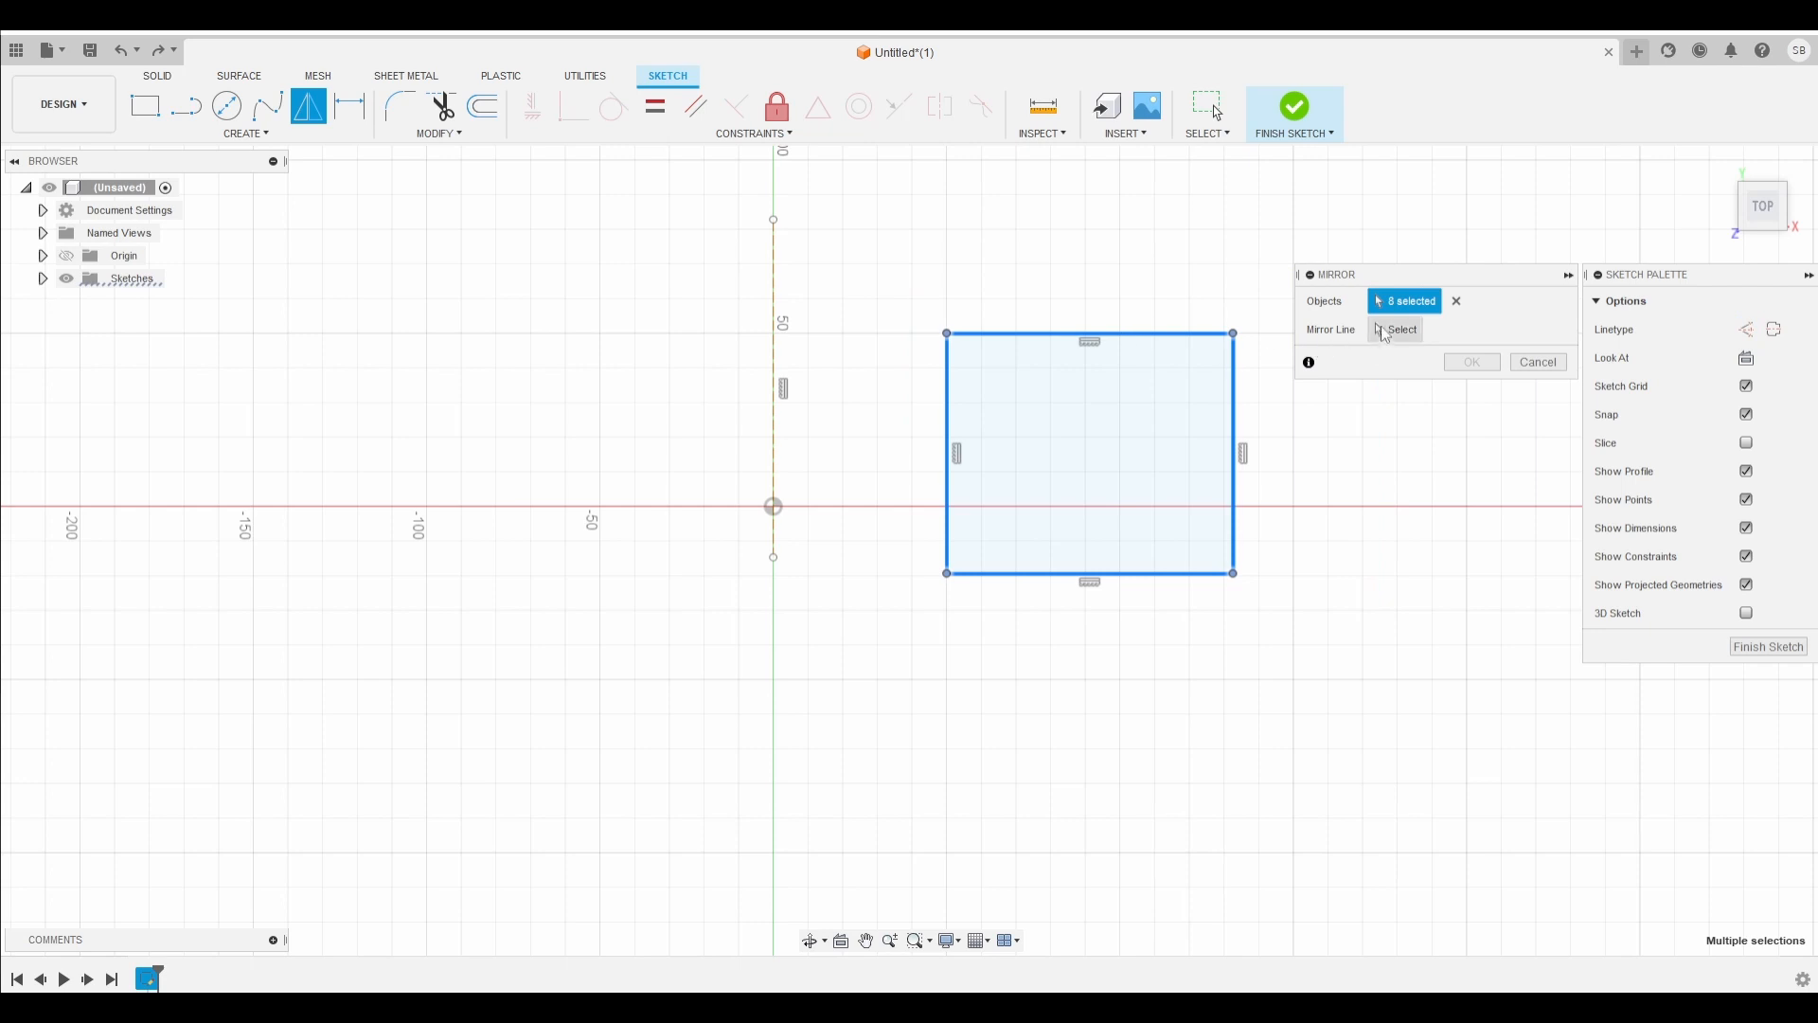
{"action": "left_click", "coordinate": [1392, 334]}
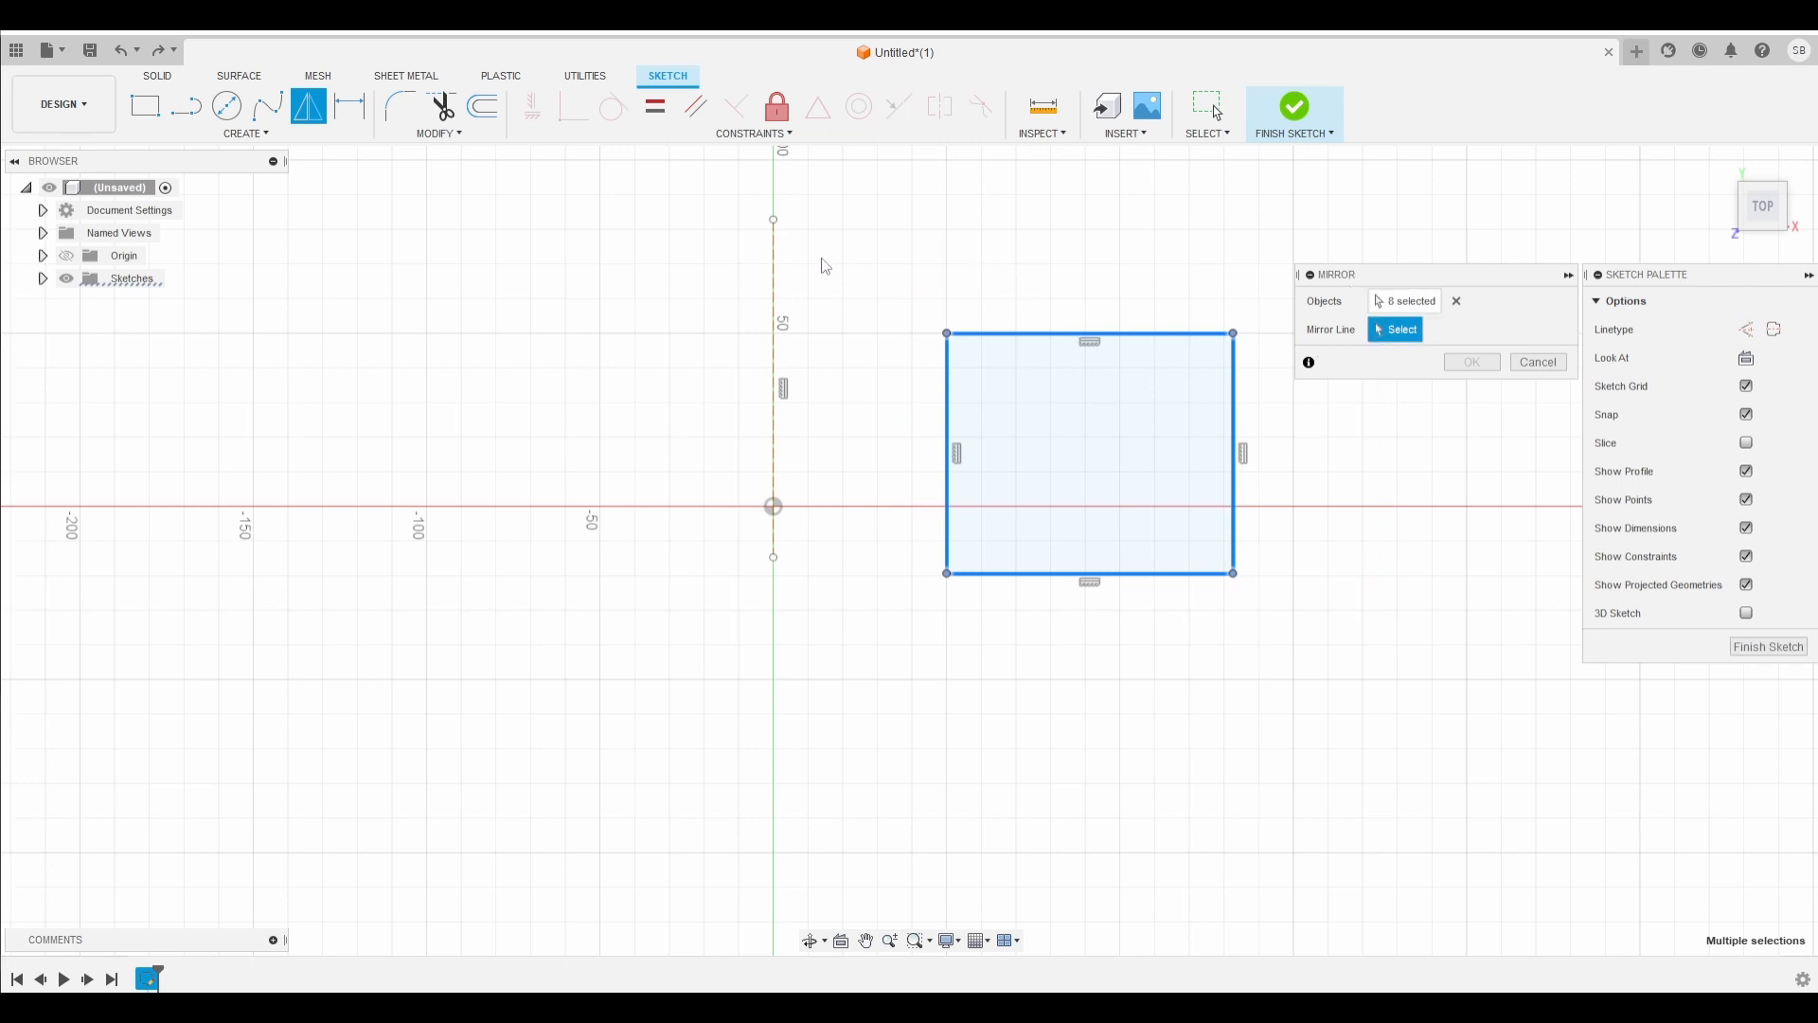
{"action": "left_click", "coordinate": [775, 275]}
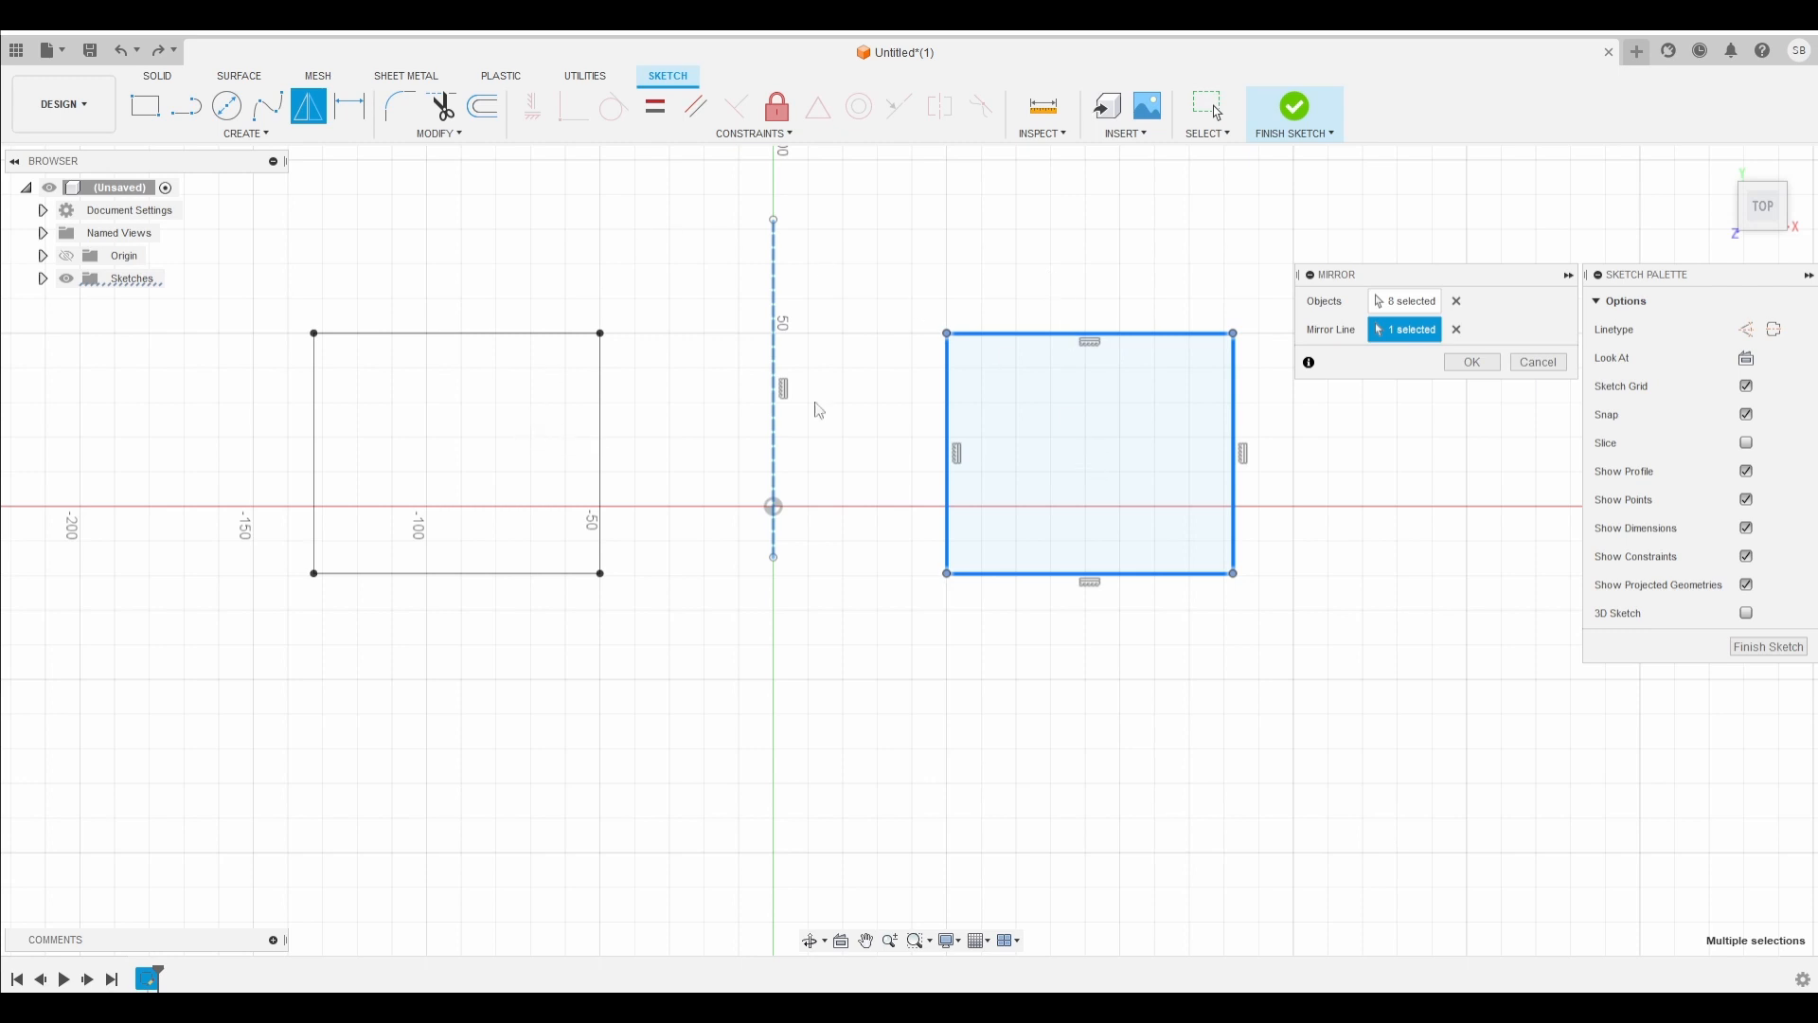
{"action": "left_click", "coordinate": [1469, 366]}
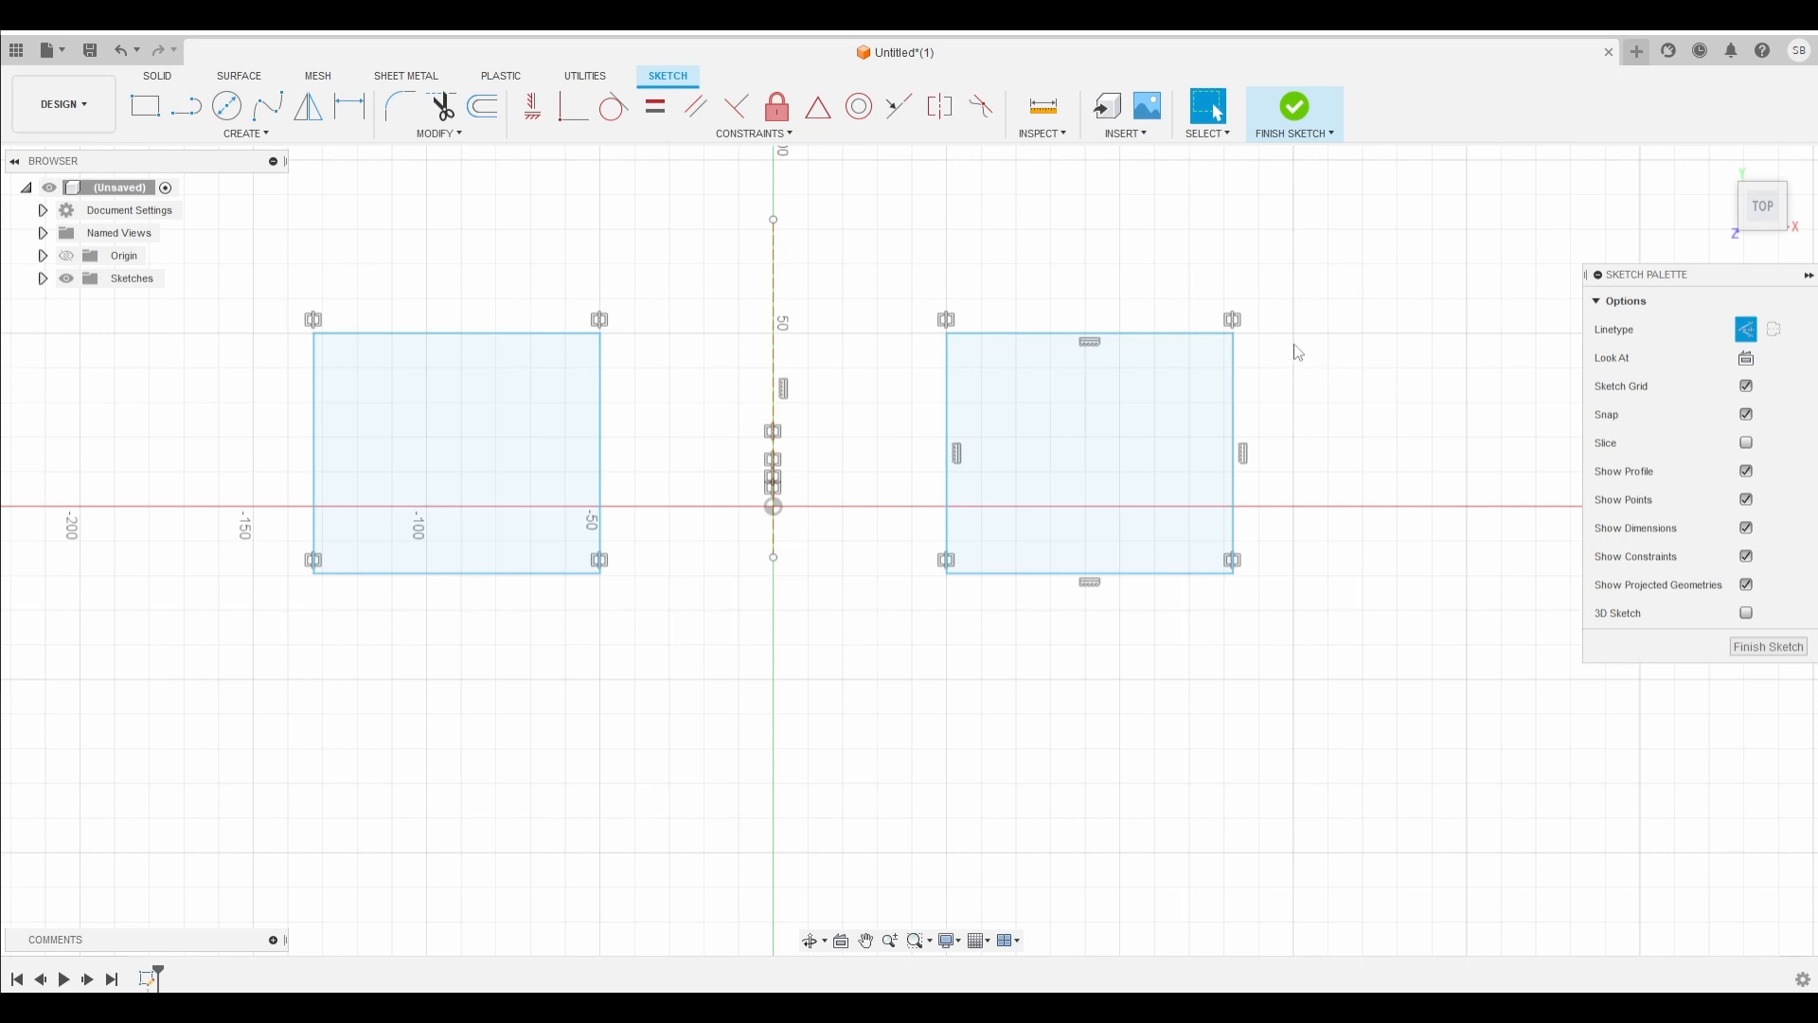
Step: Dimension the upper edge of the original rectangle, right of the construction line, and set its length to 100 mm
{"action": "key", "text": "d"}
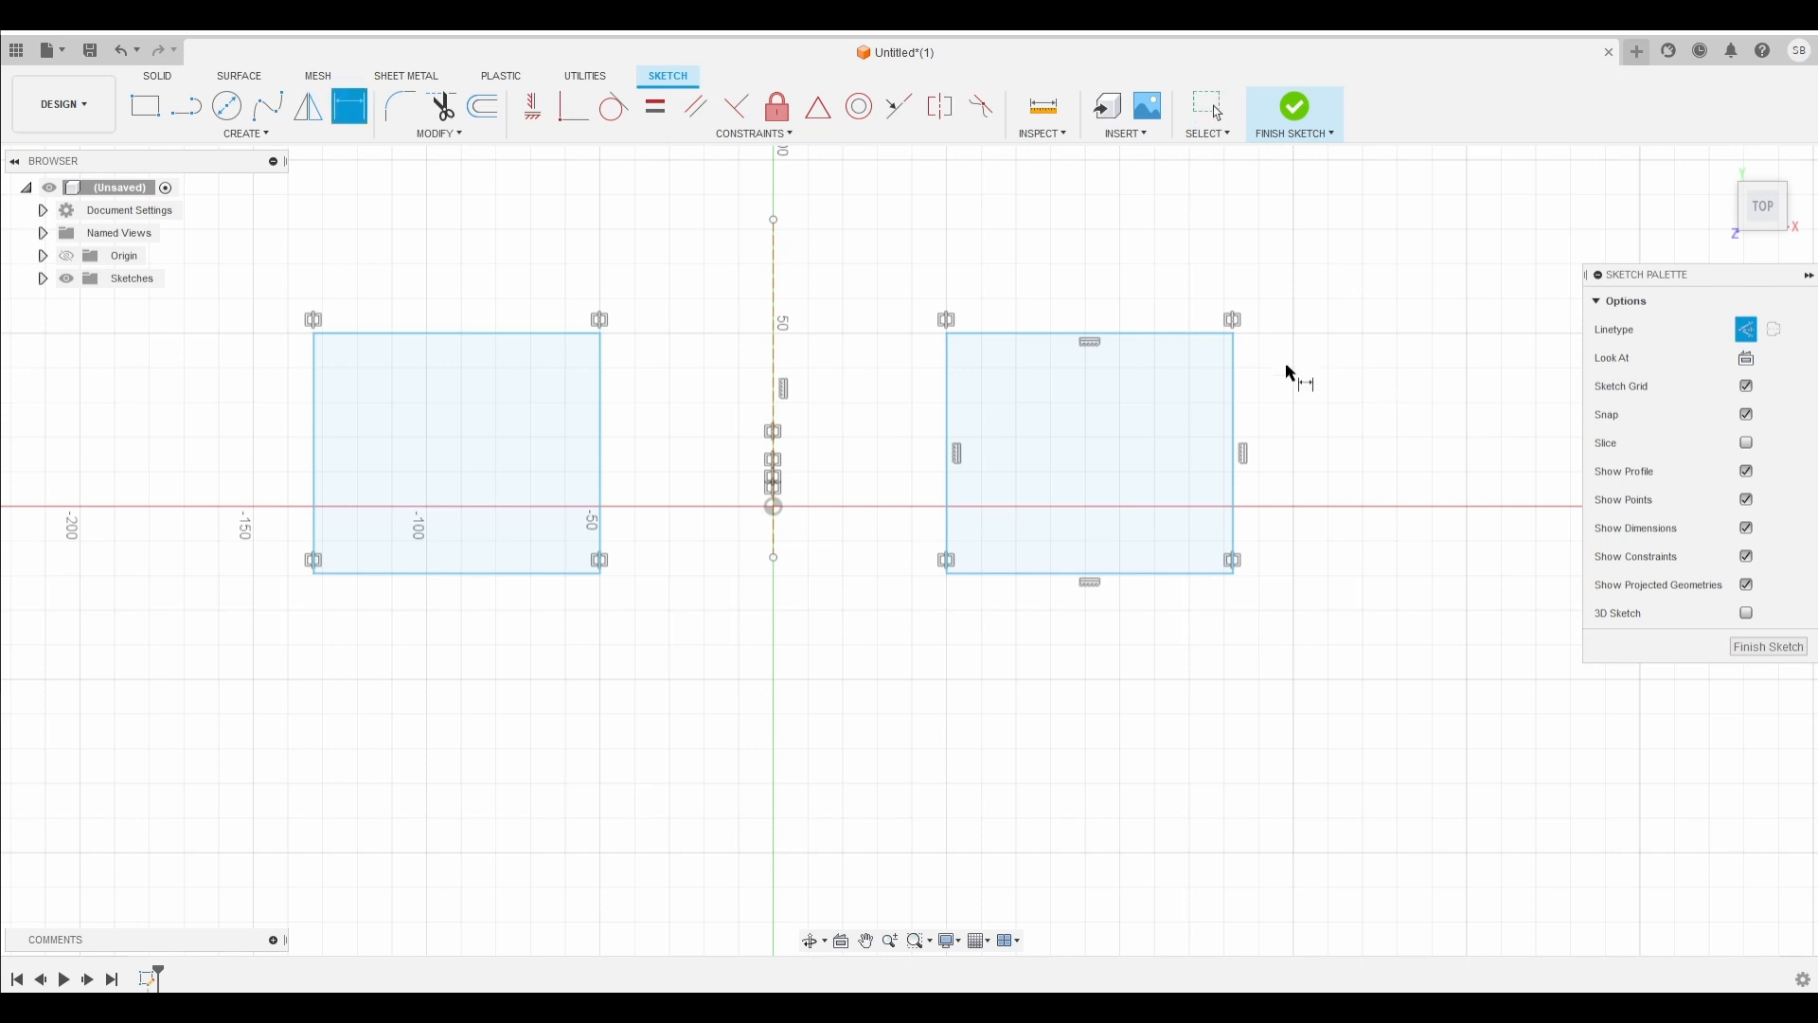
{"action": "left_click", "coordinate": [1239, 402]}
{"action": "key", "text": "Escape"}
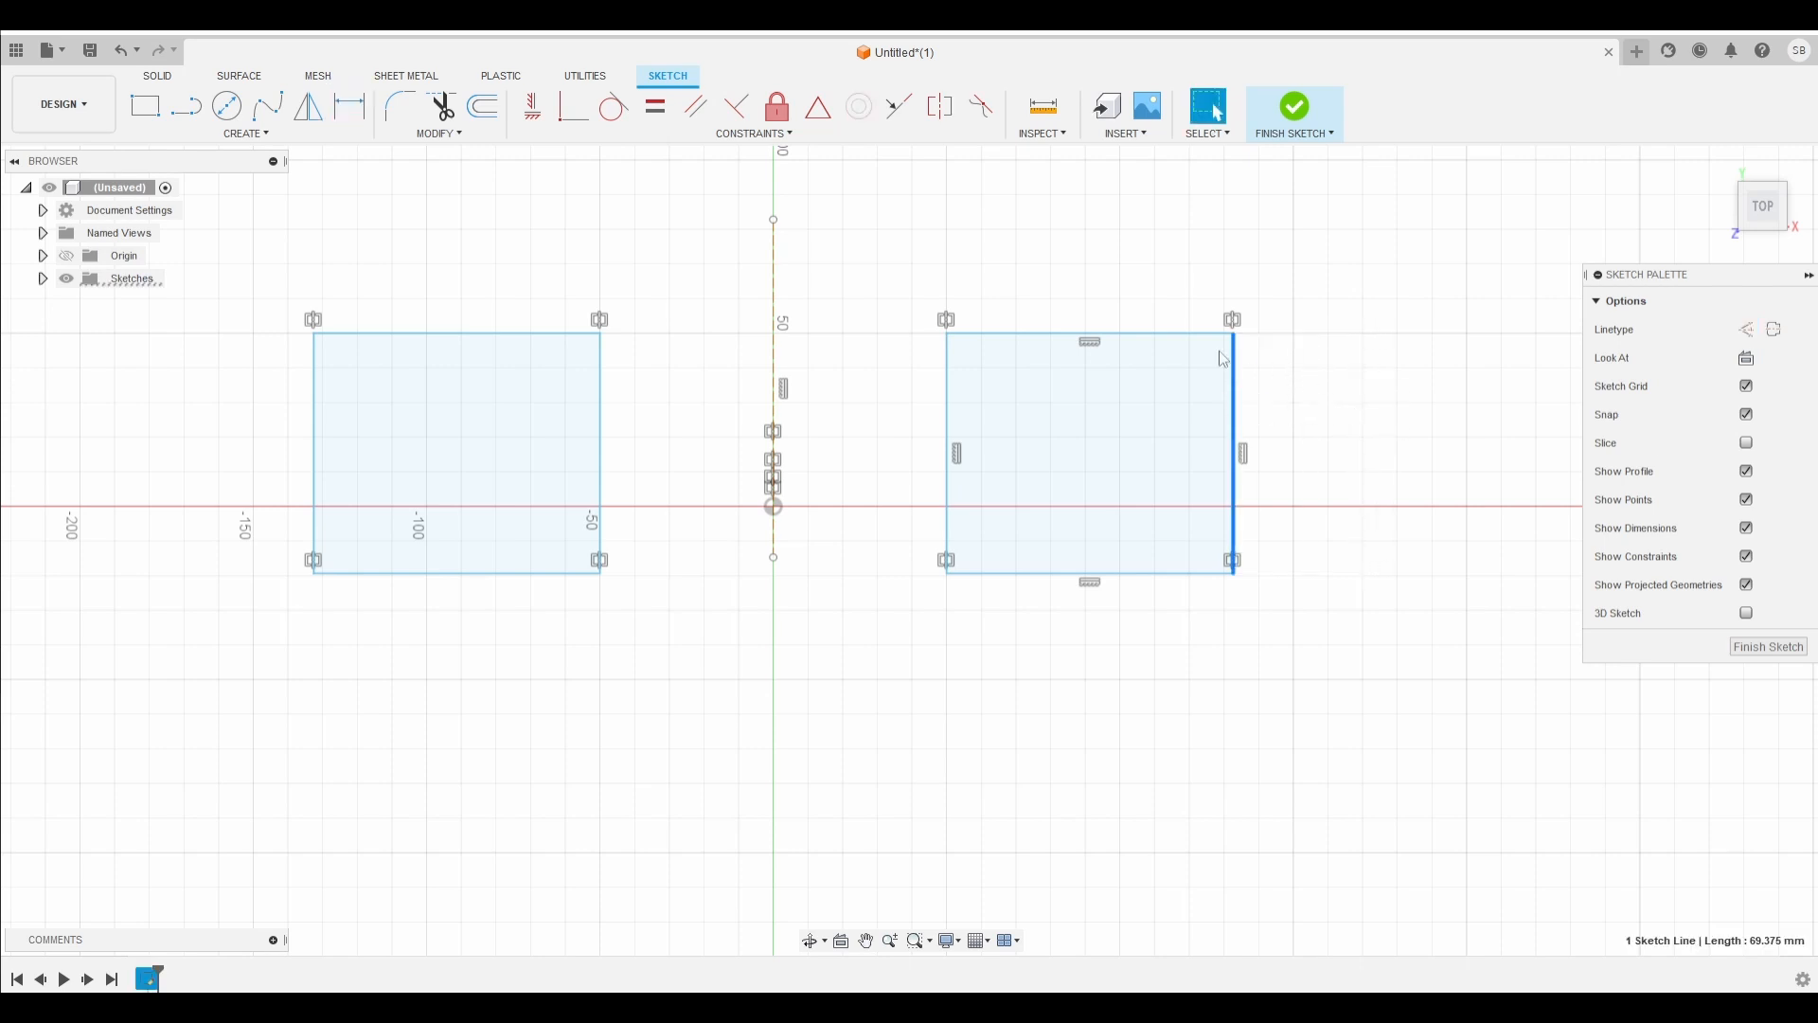
{"action": "key", "text": "d"}
{"action": "key", "text": "Escape"}
{"action": "left_click", "coordinate": [1148, 332]}
{"action": "key", "text": "d"}
{"action": "left_click", "coordinate": [1151, 263]}
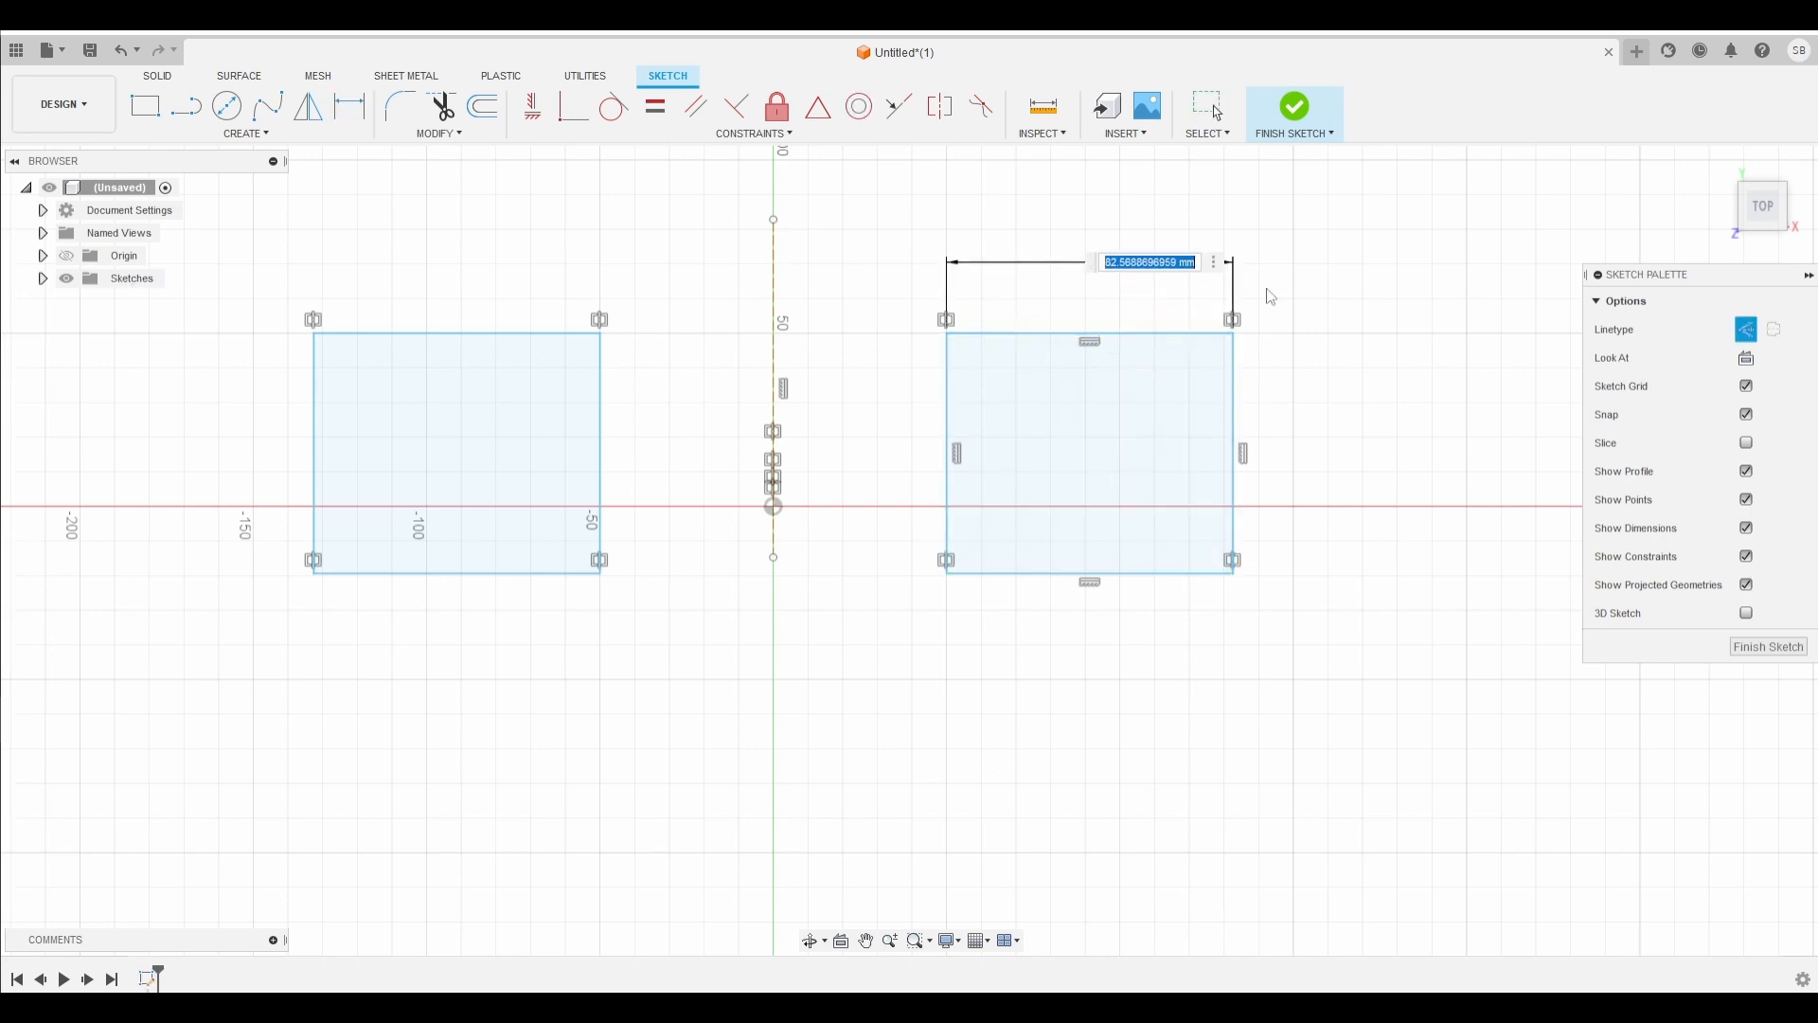
{"action": "type", "text": "100"}
{"action": "key", "text": "Return"}
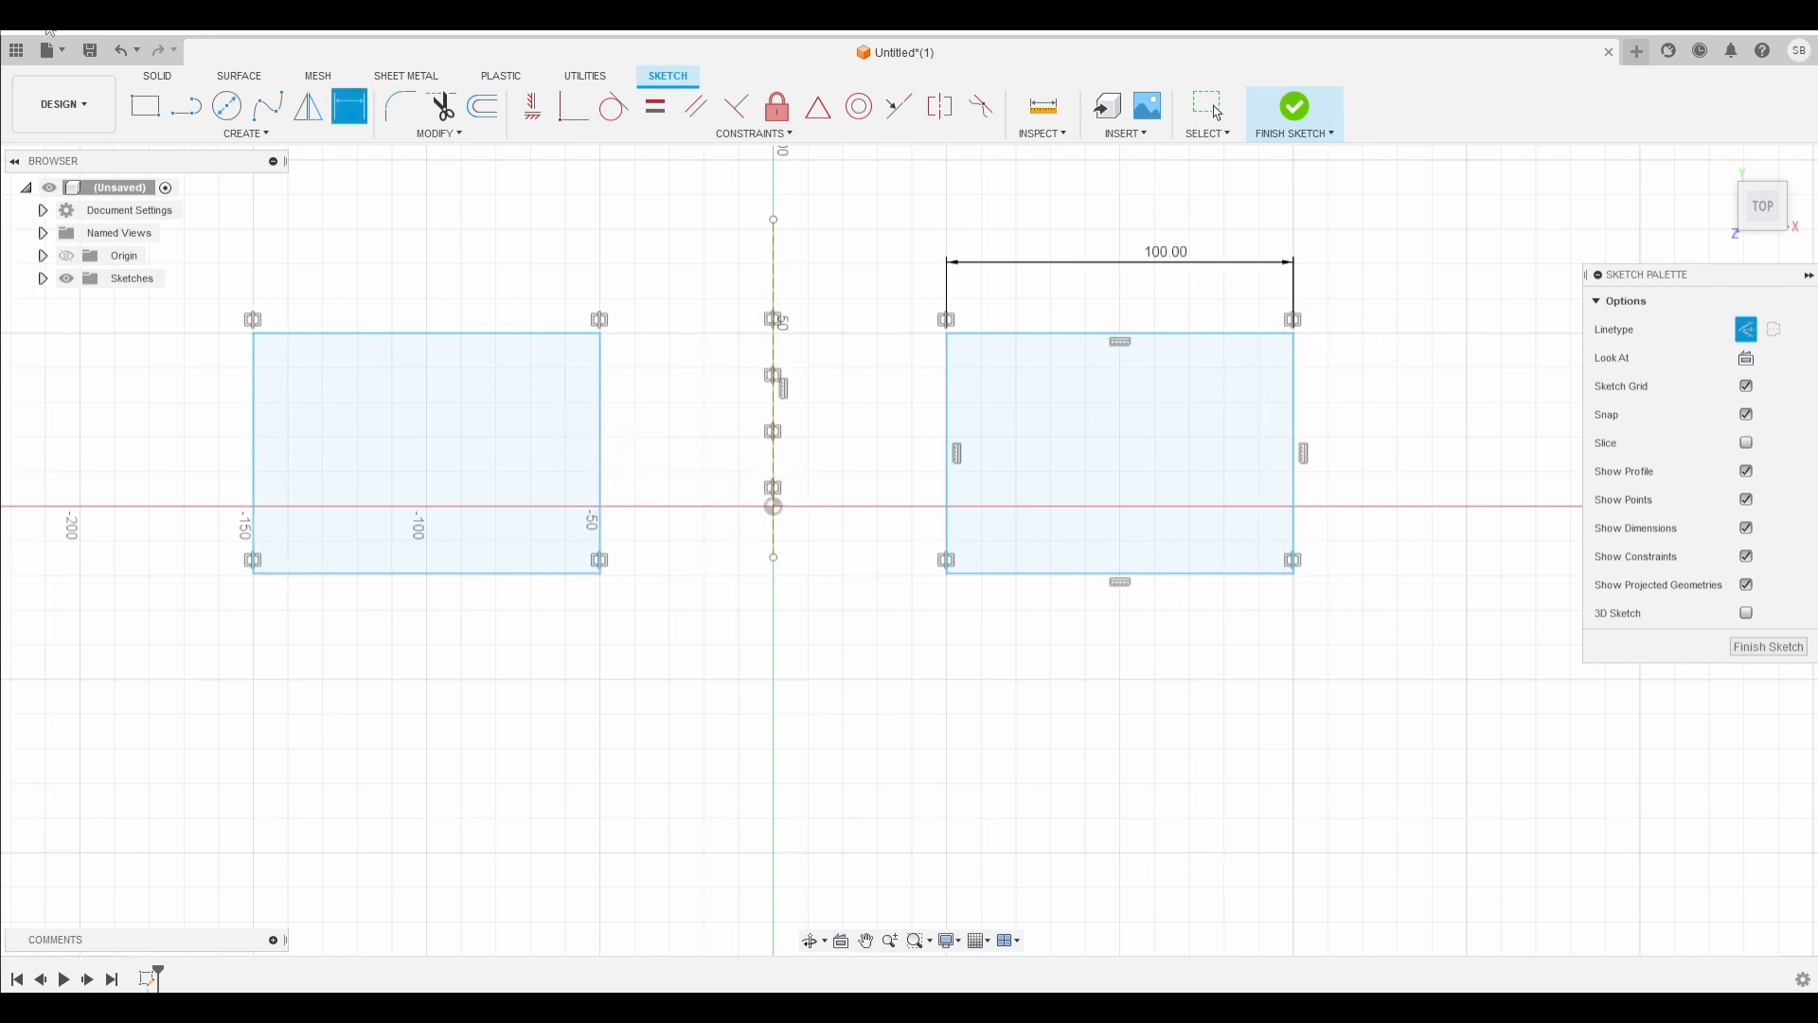
Step: Delete both rectangles, the construction line and the dimension to empty the sketch
{"action": "left_click", "coordinate": [266, 133]}
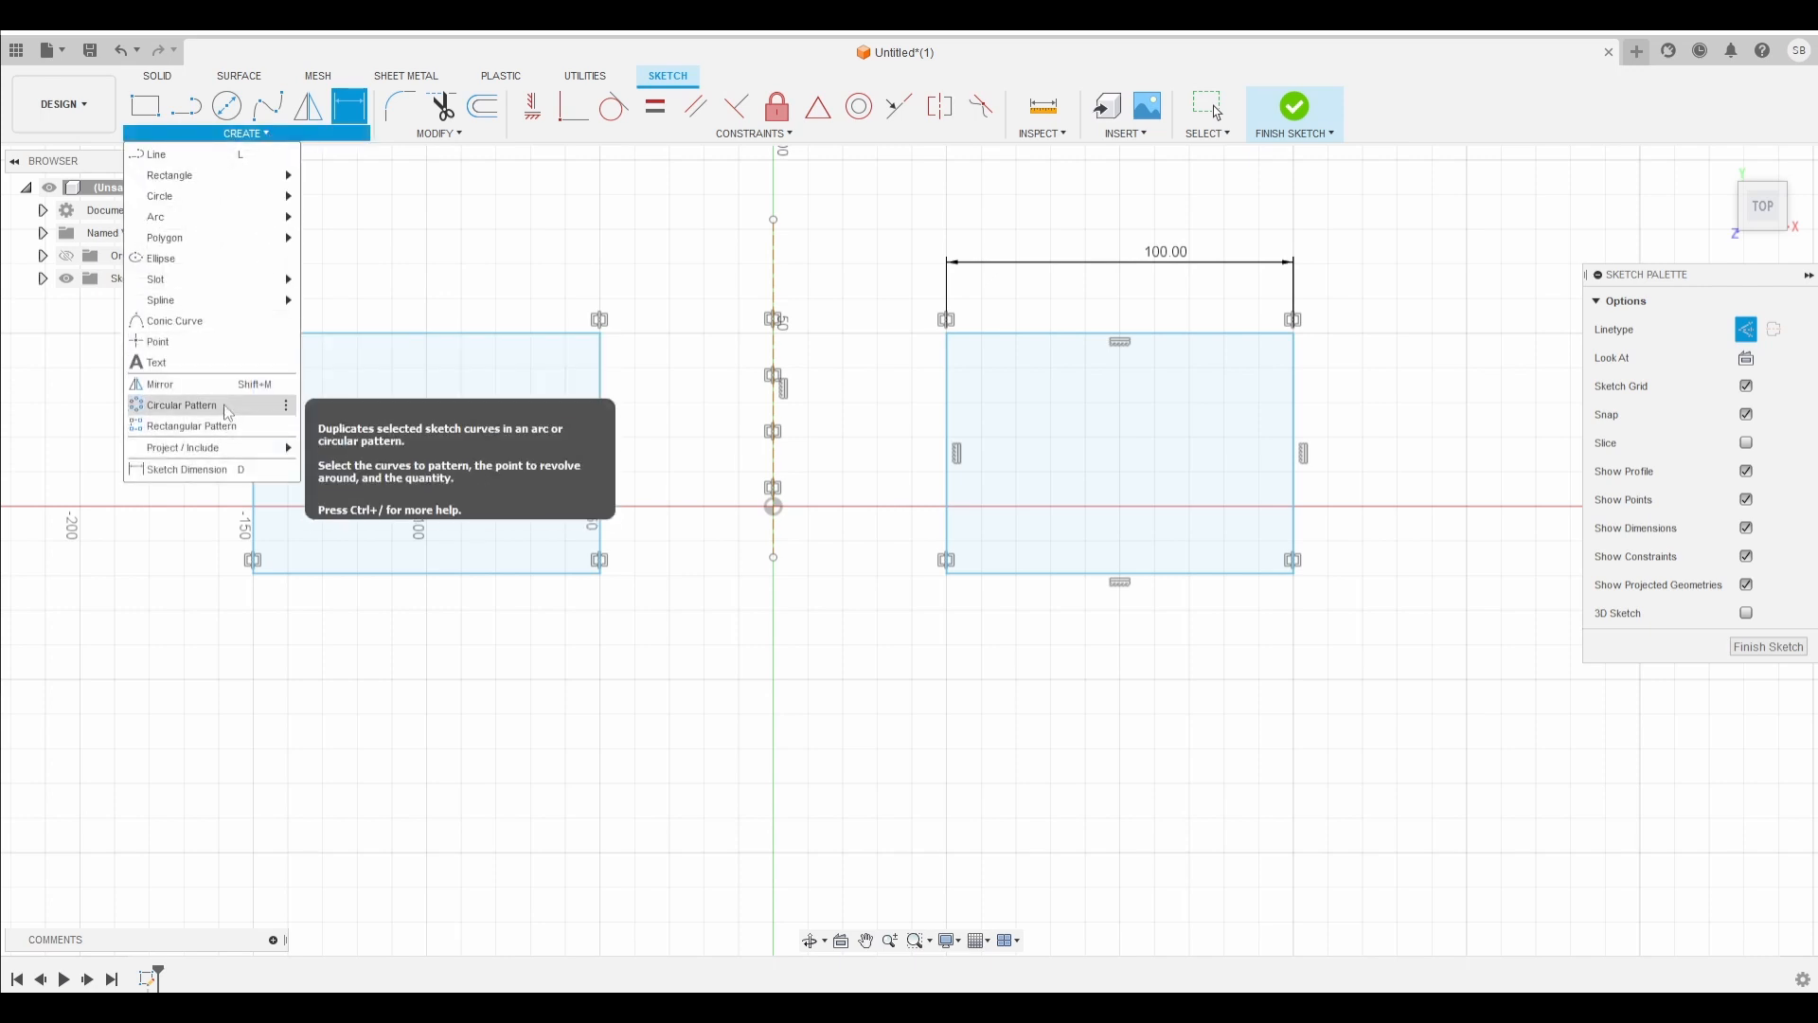
{"action": "left_click", "coordinate": [1470, 646]}
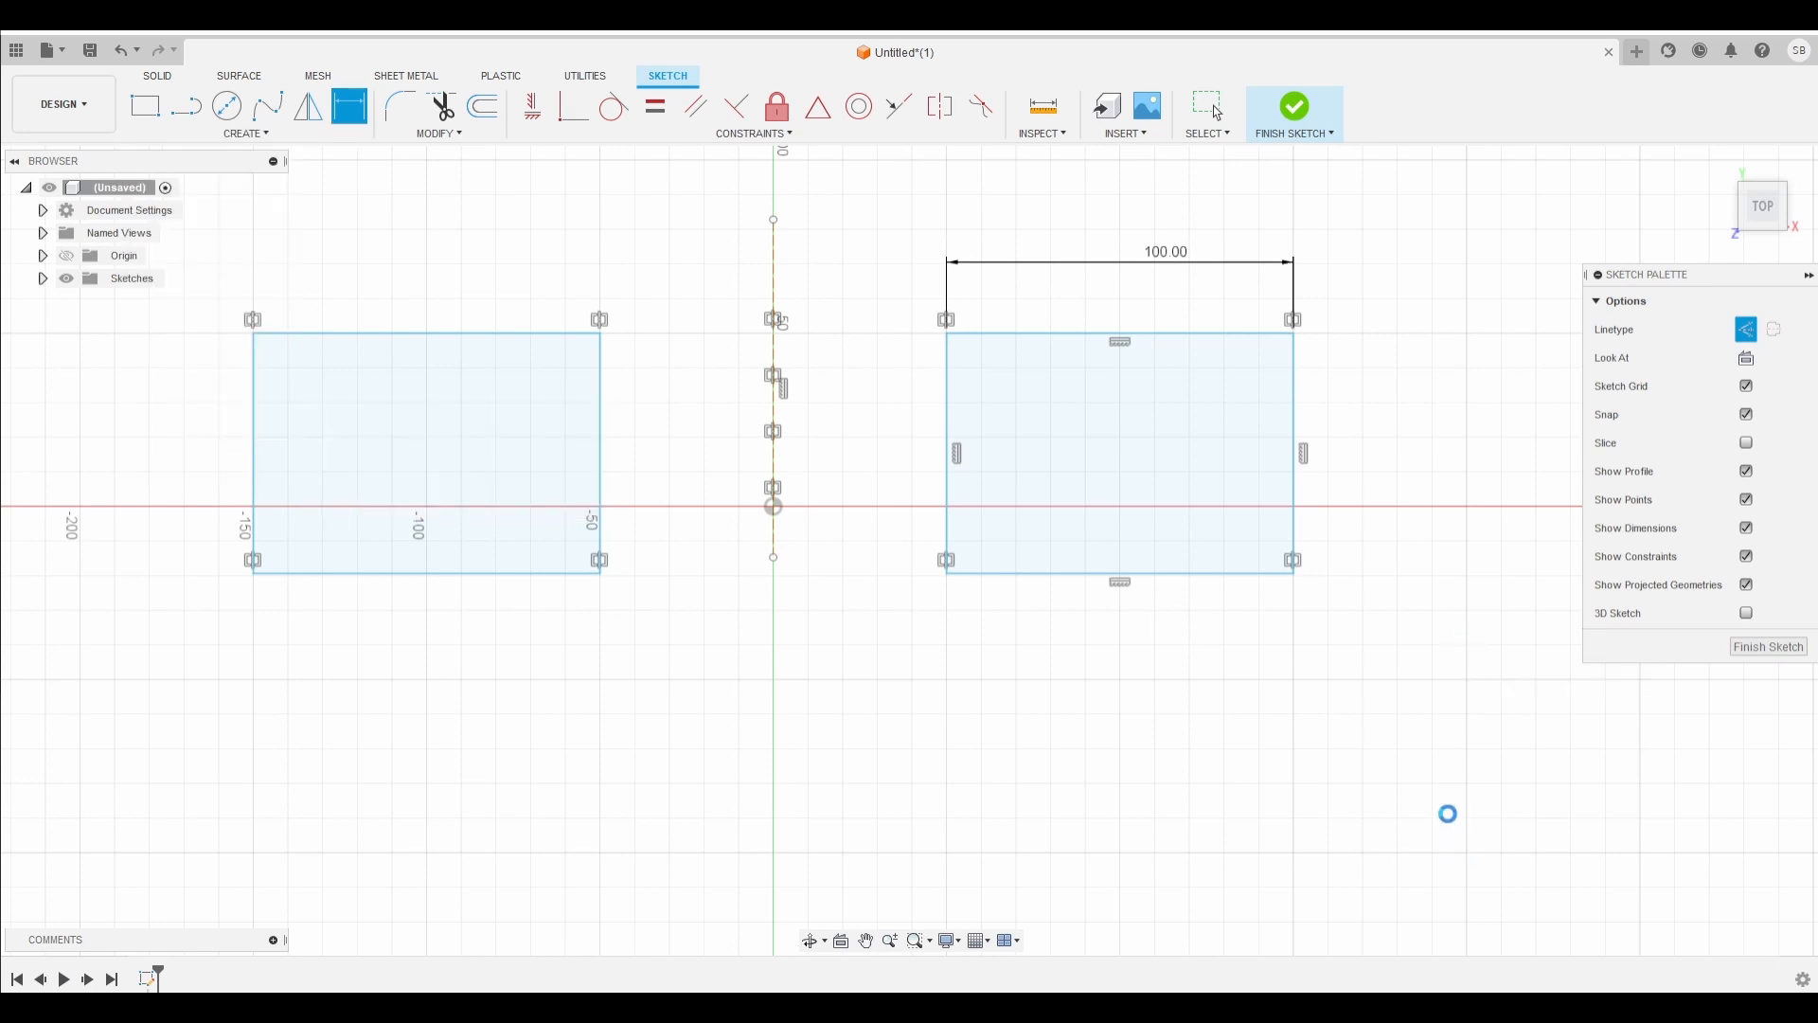
{"action": "key", "text": "Escape"}
{"action": "left_click_drag", "start_coordinate": [1471, 807], "coordinate": [241, 218]}
{"action": "key", "text": "Delete"}
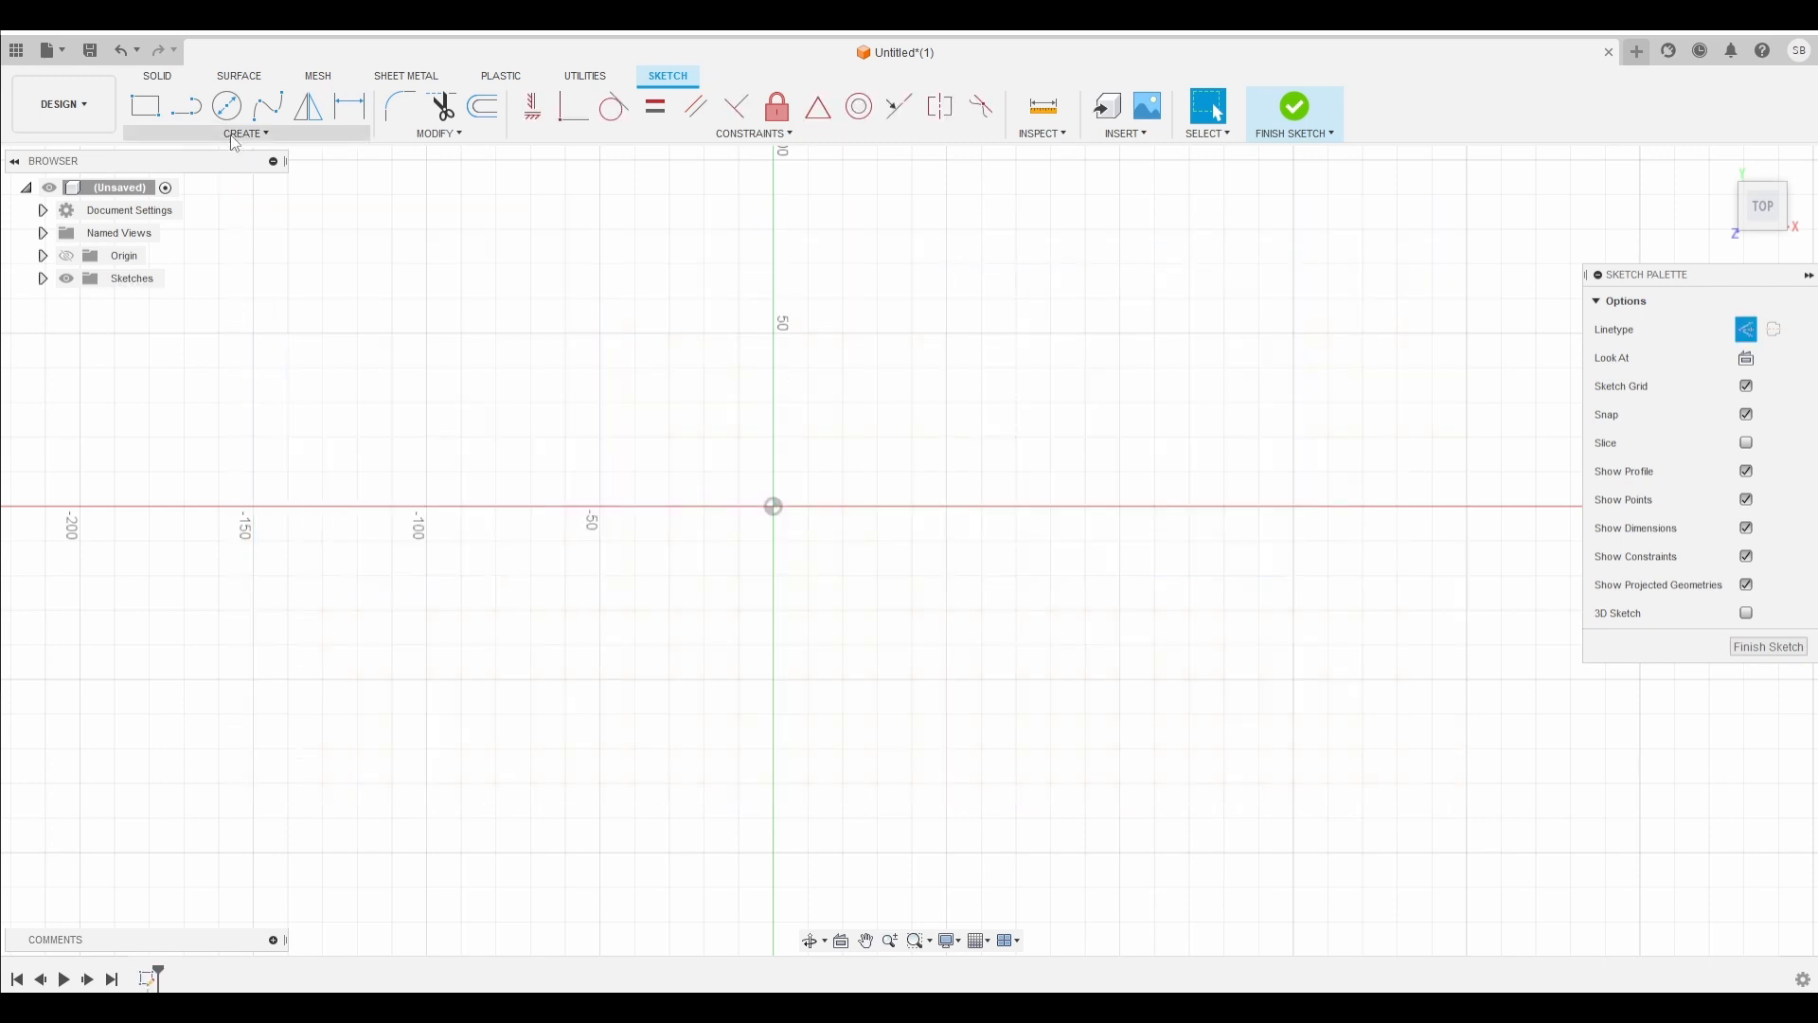
Step: Sketch a construction circle about 48 mm in diameter, centred 50 mm right of and 50 mm above the origin
{"action": "left_click", "coordinate": [228, 106]}
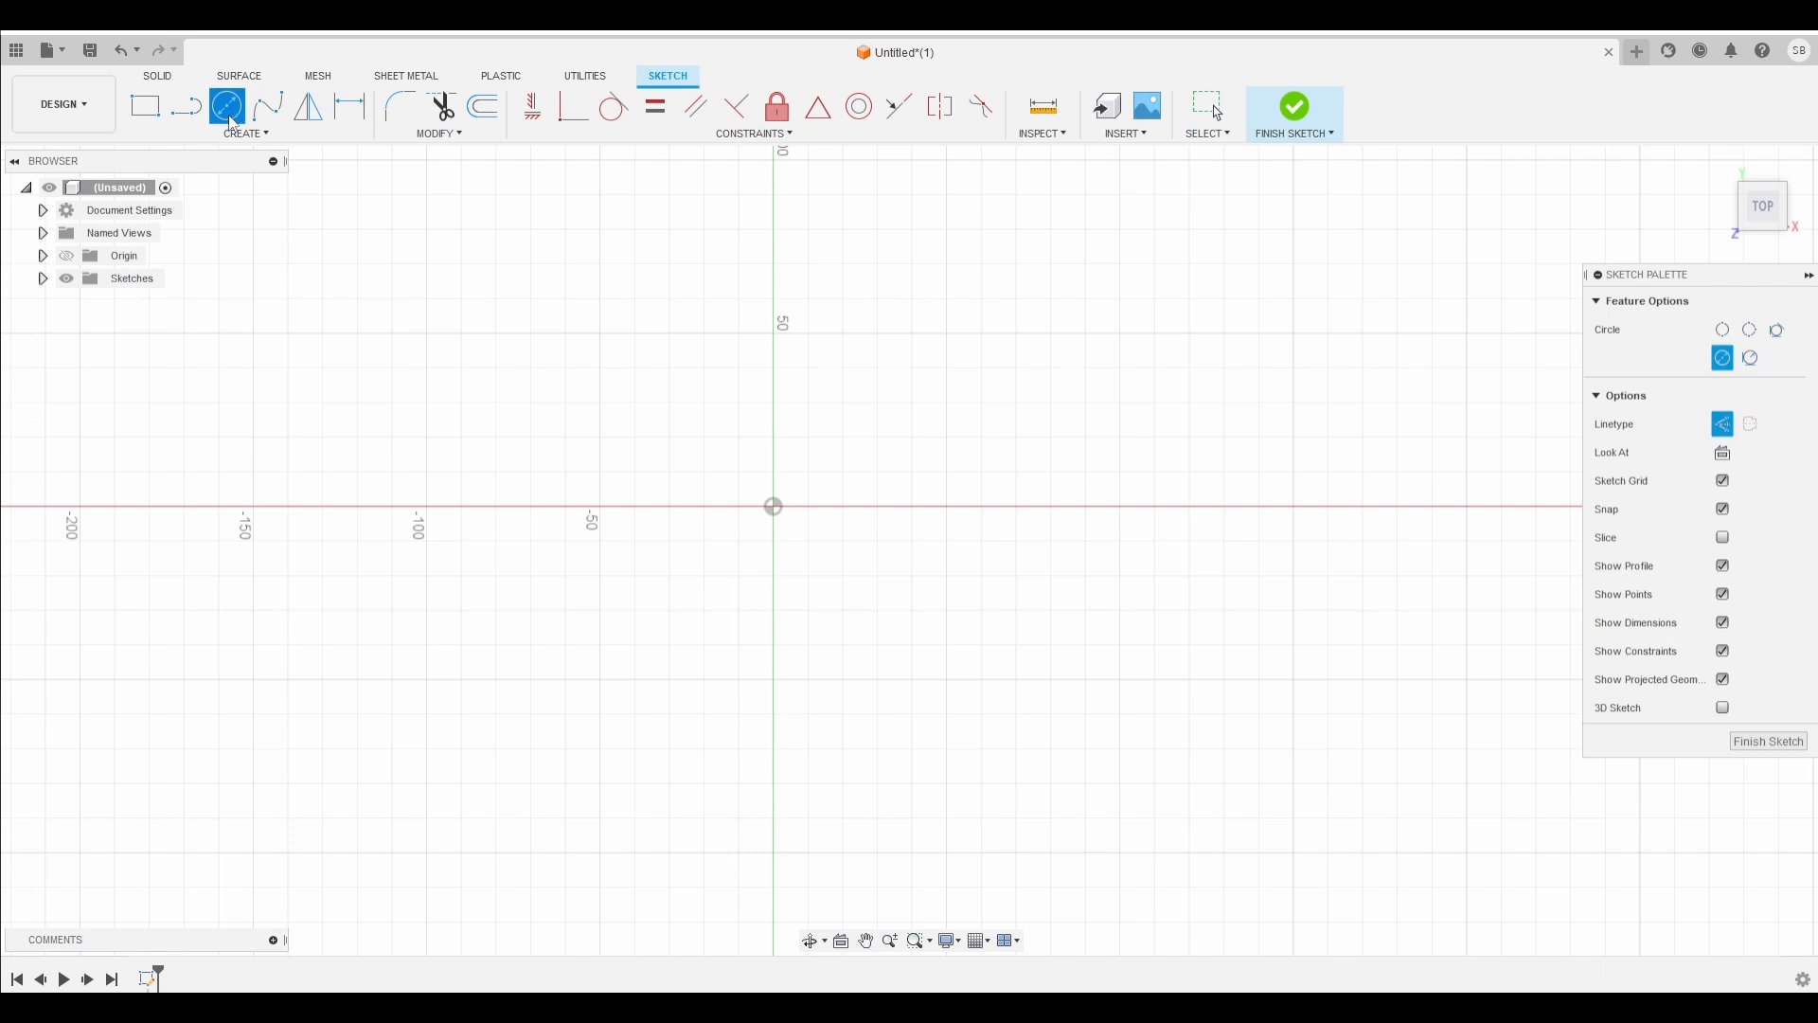
{"action": "left_click", "coordinate": [947, 333]}
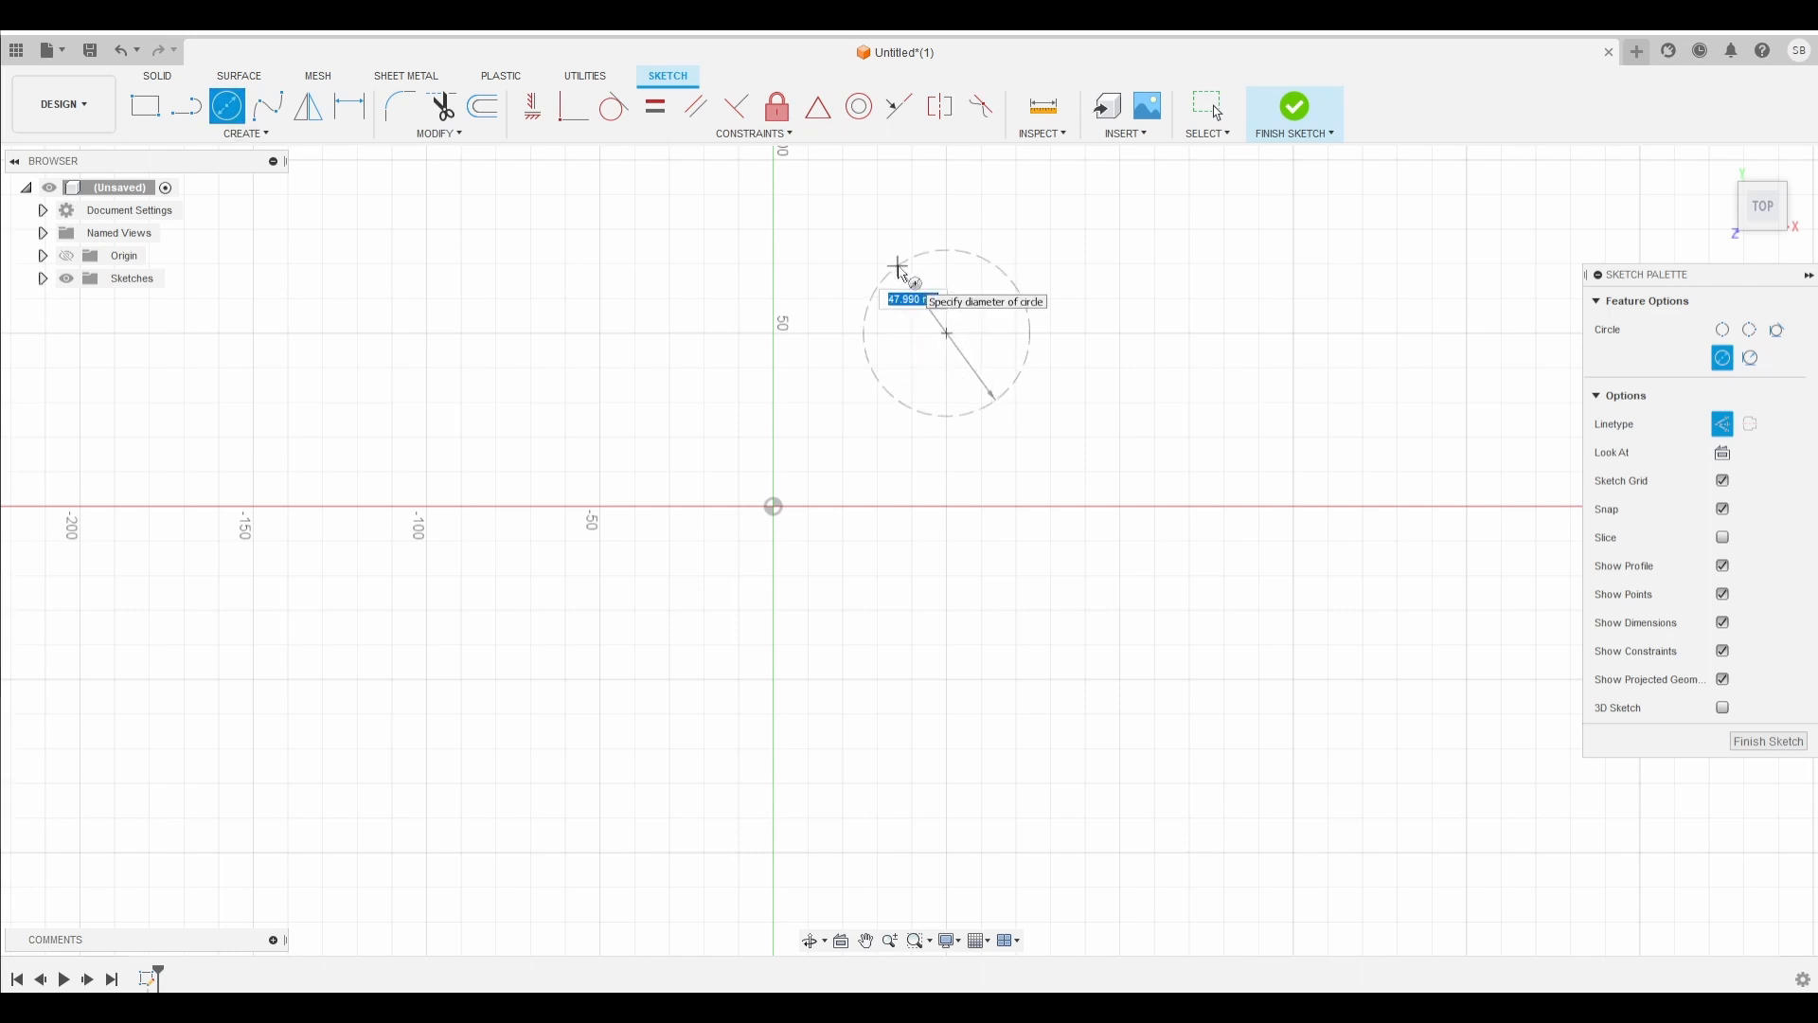
{"action": "left_click", "coordinate": [903, 271]}
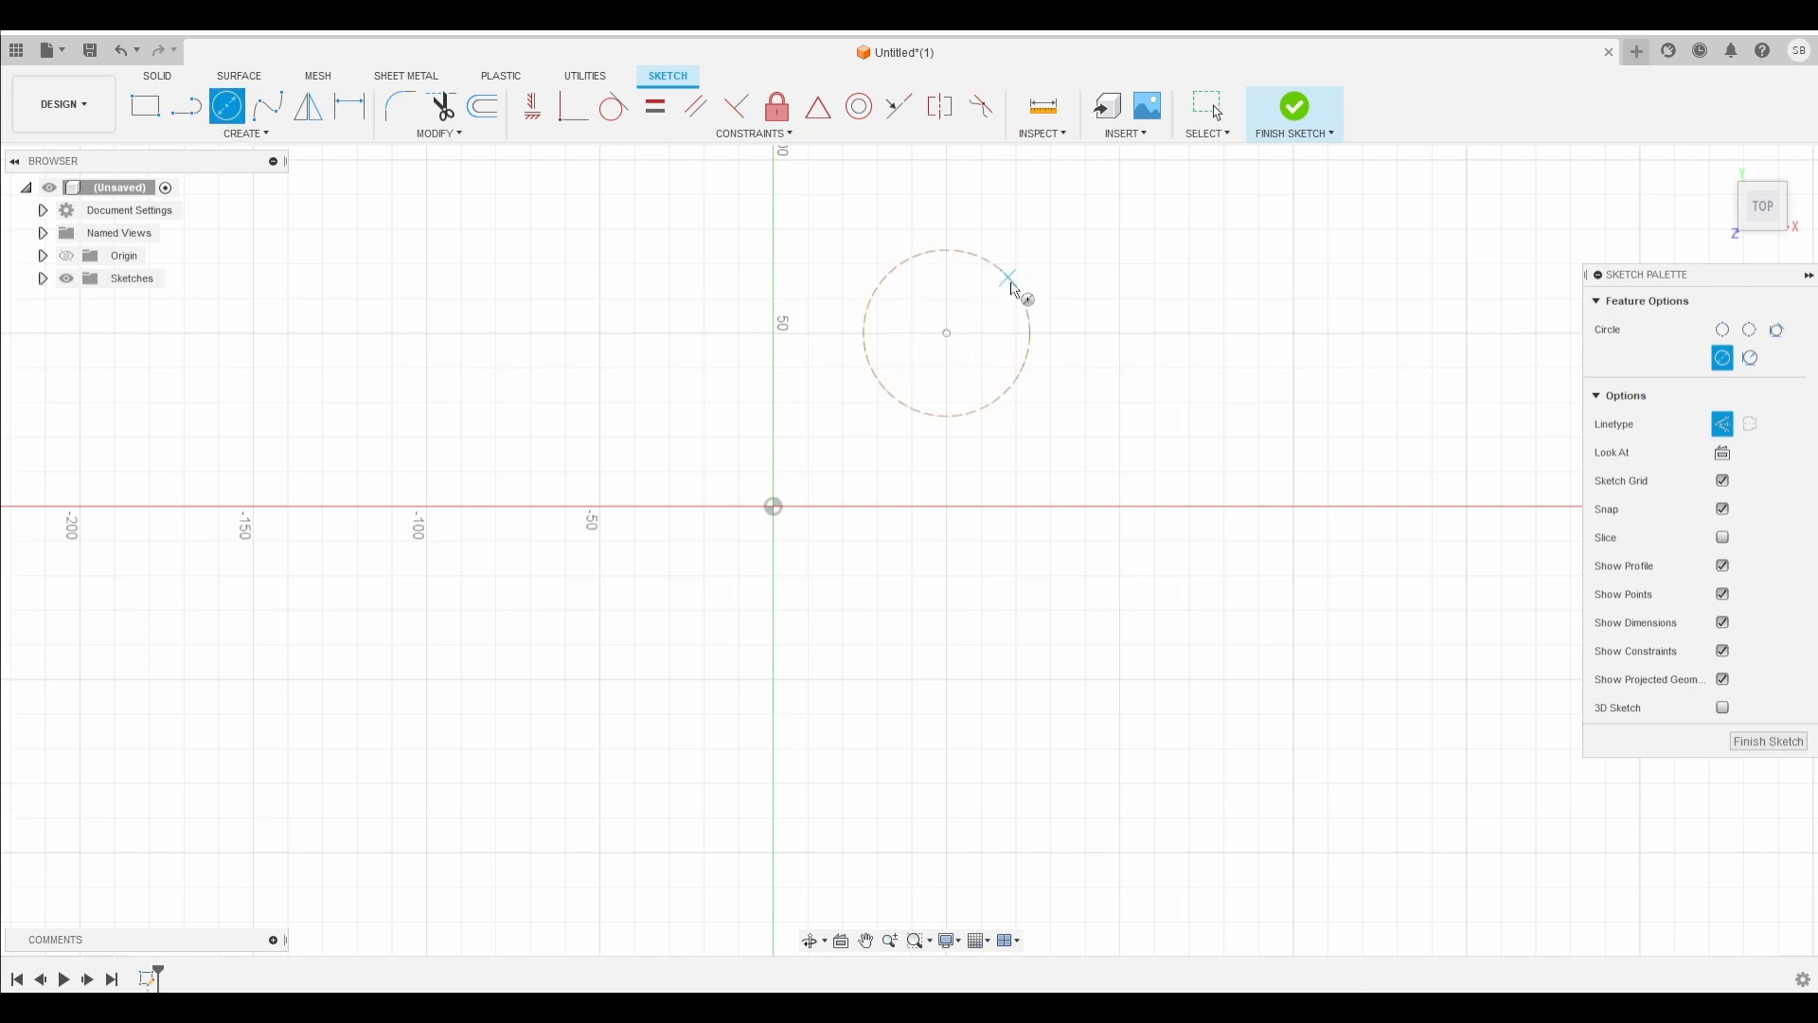
{"action": "key", "text": "Escape"}
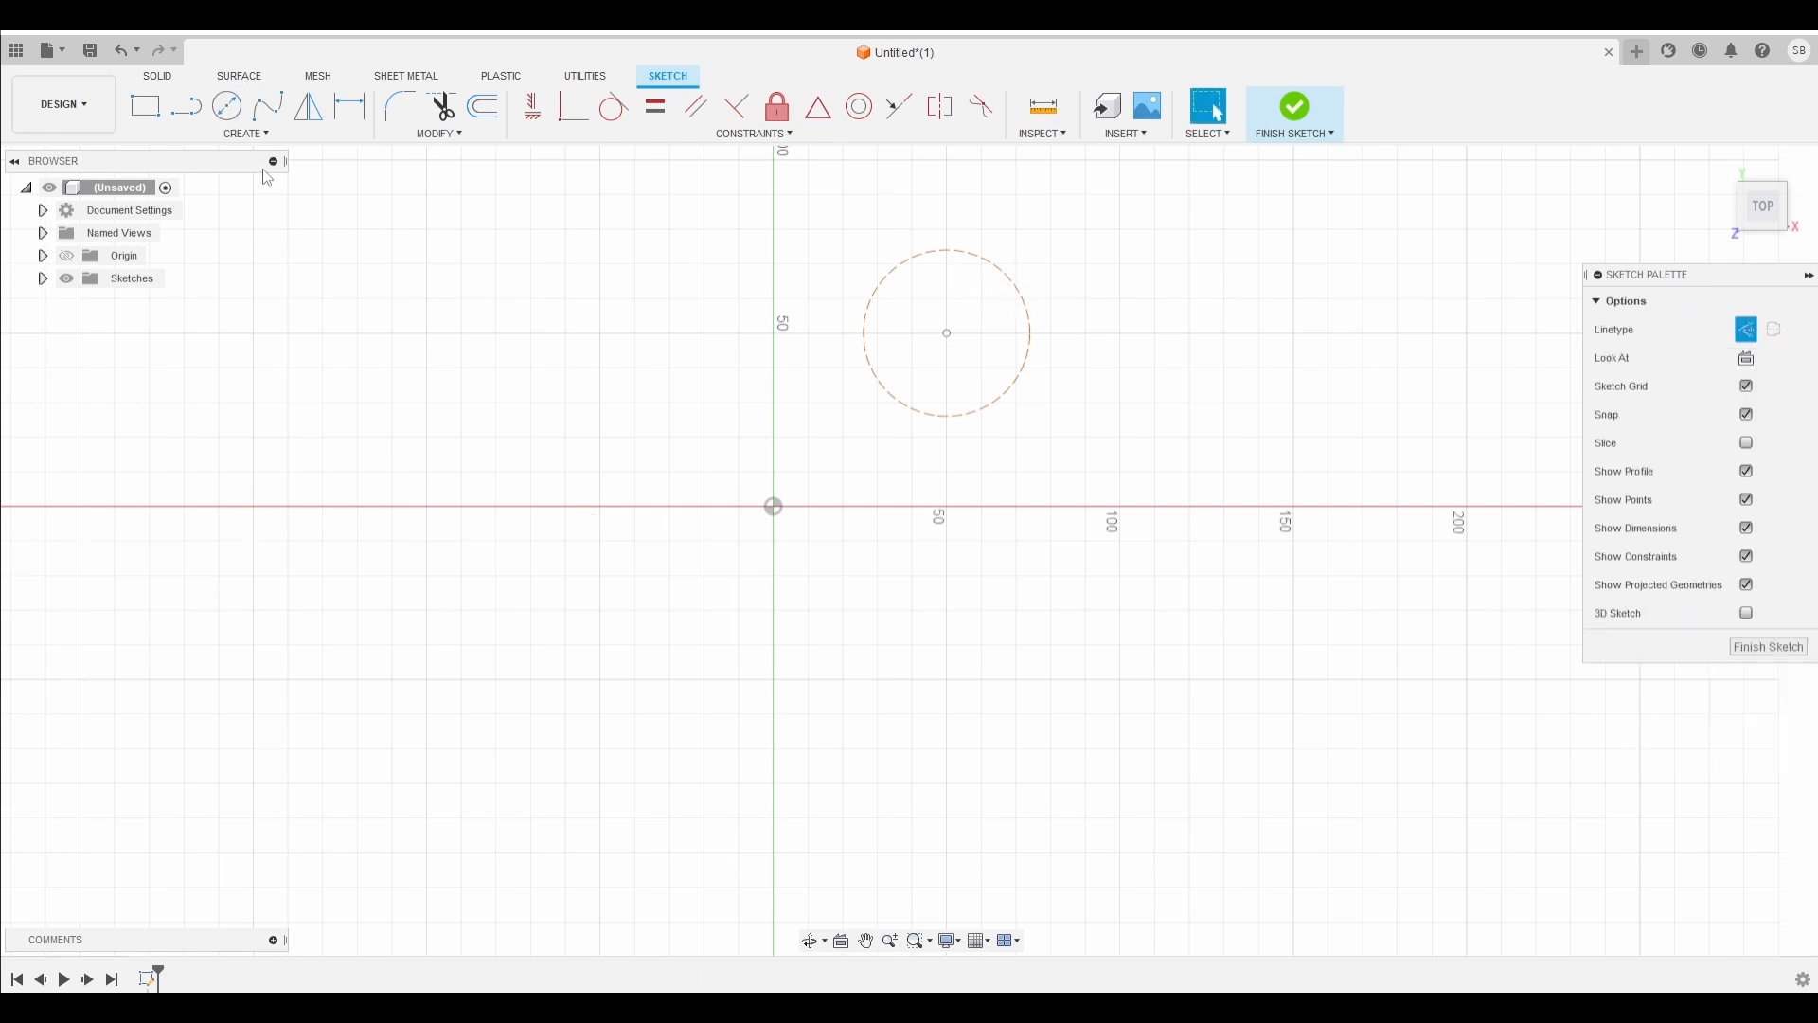
Step: Create a full circular pattern of the construction circle around the origin with a quantity of 7
{"action": "left_click", "coordinate": [246, 132]}
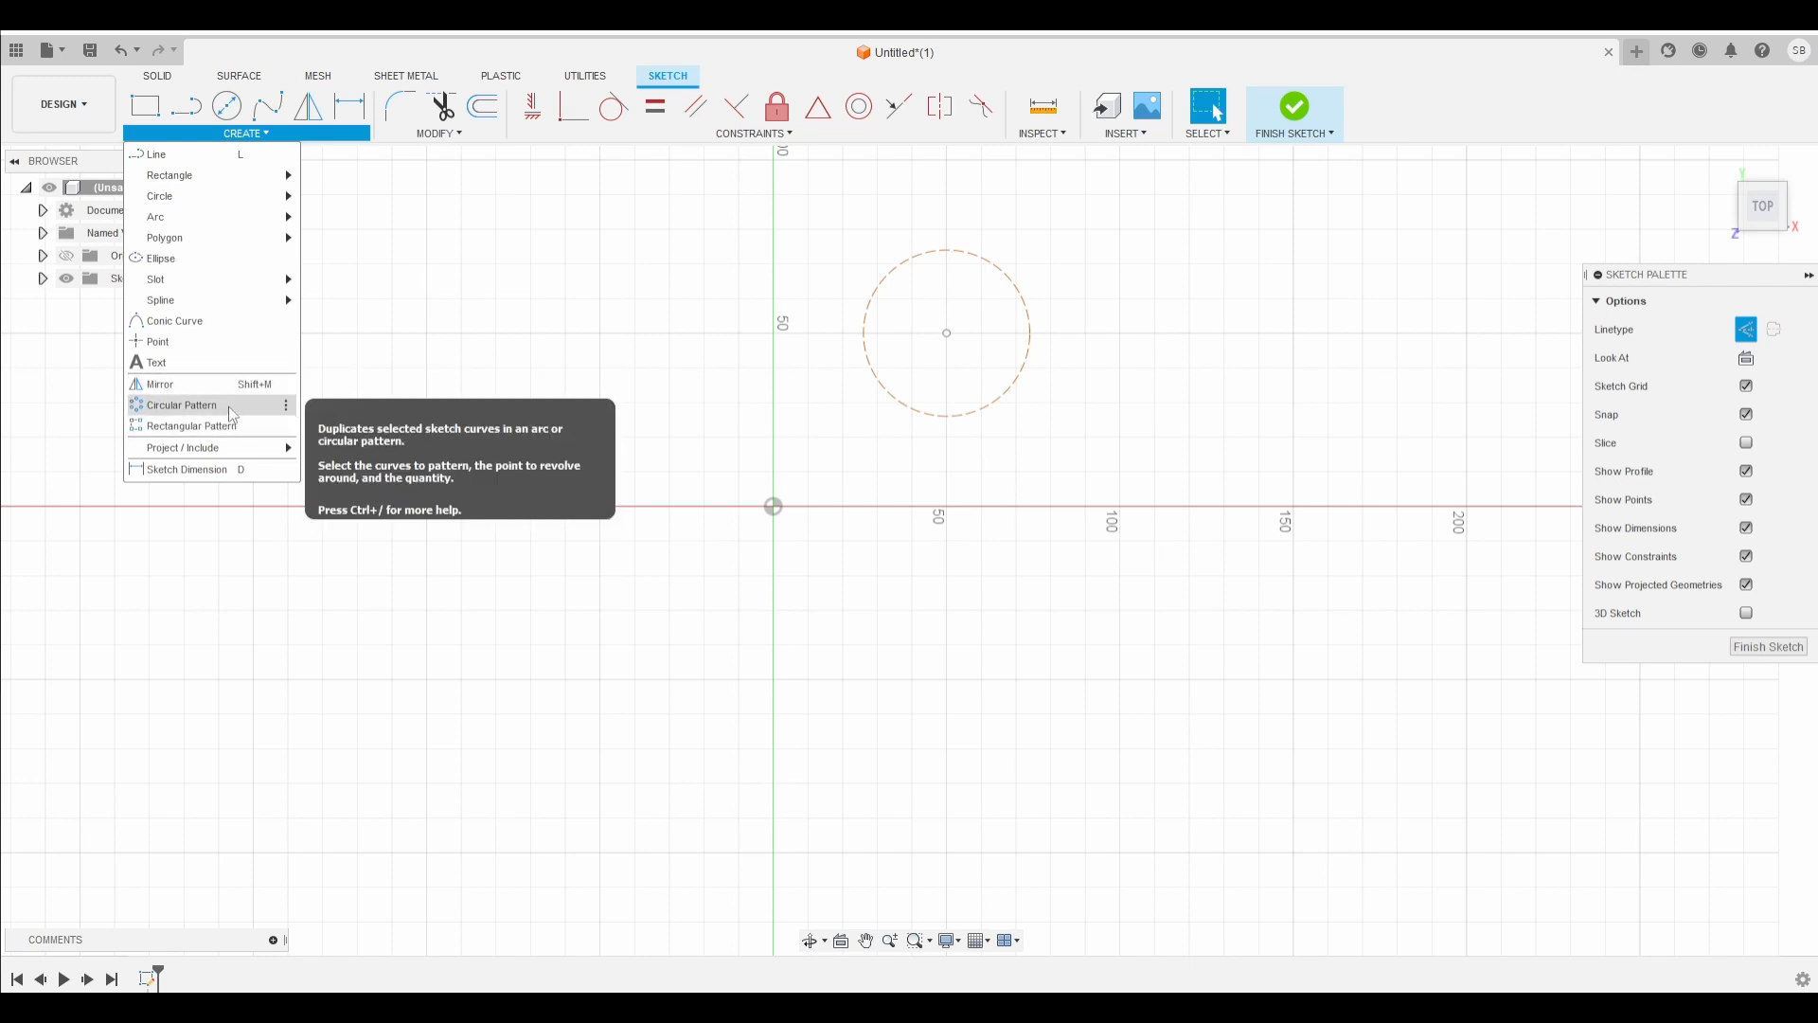
{"action": "left_click", "coordinate": [229, 406]}
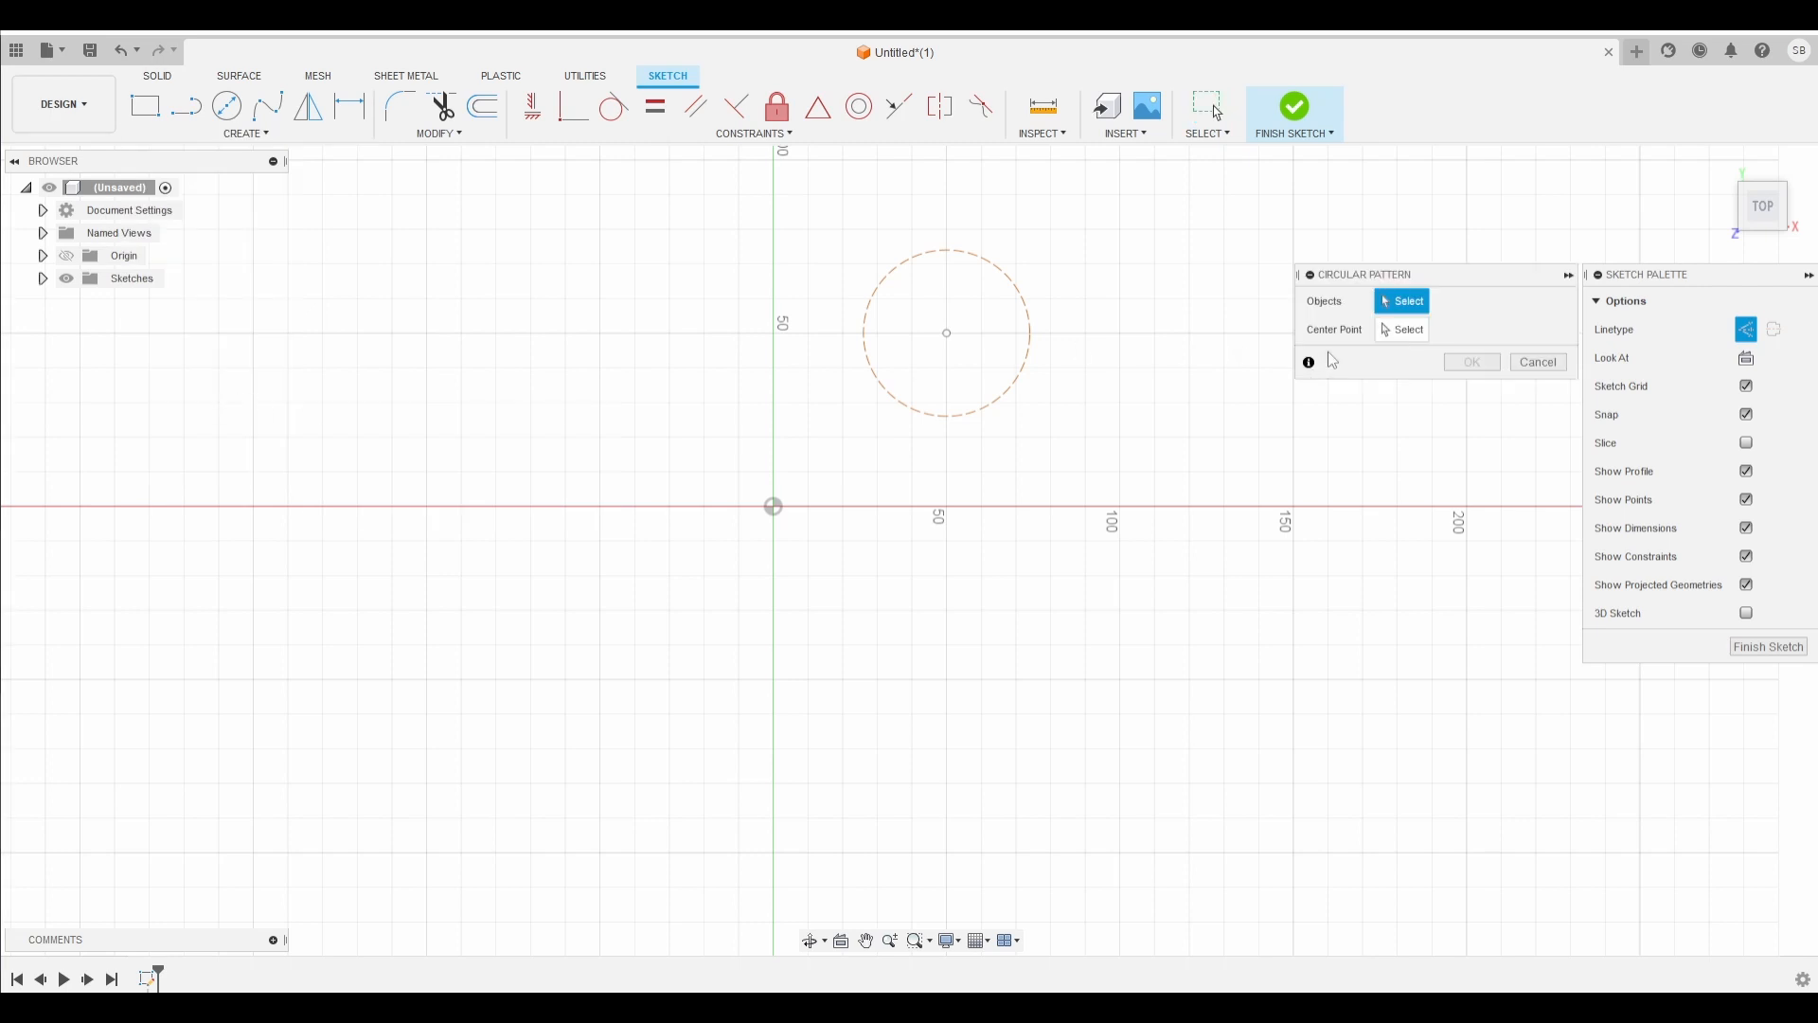
{"action": "left_click", "coordinate": [1030, 366]}
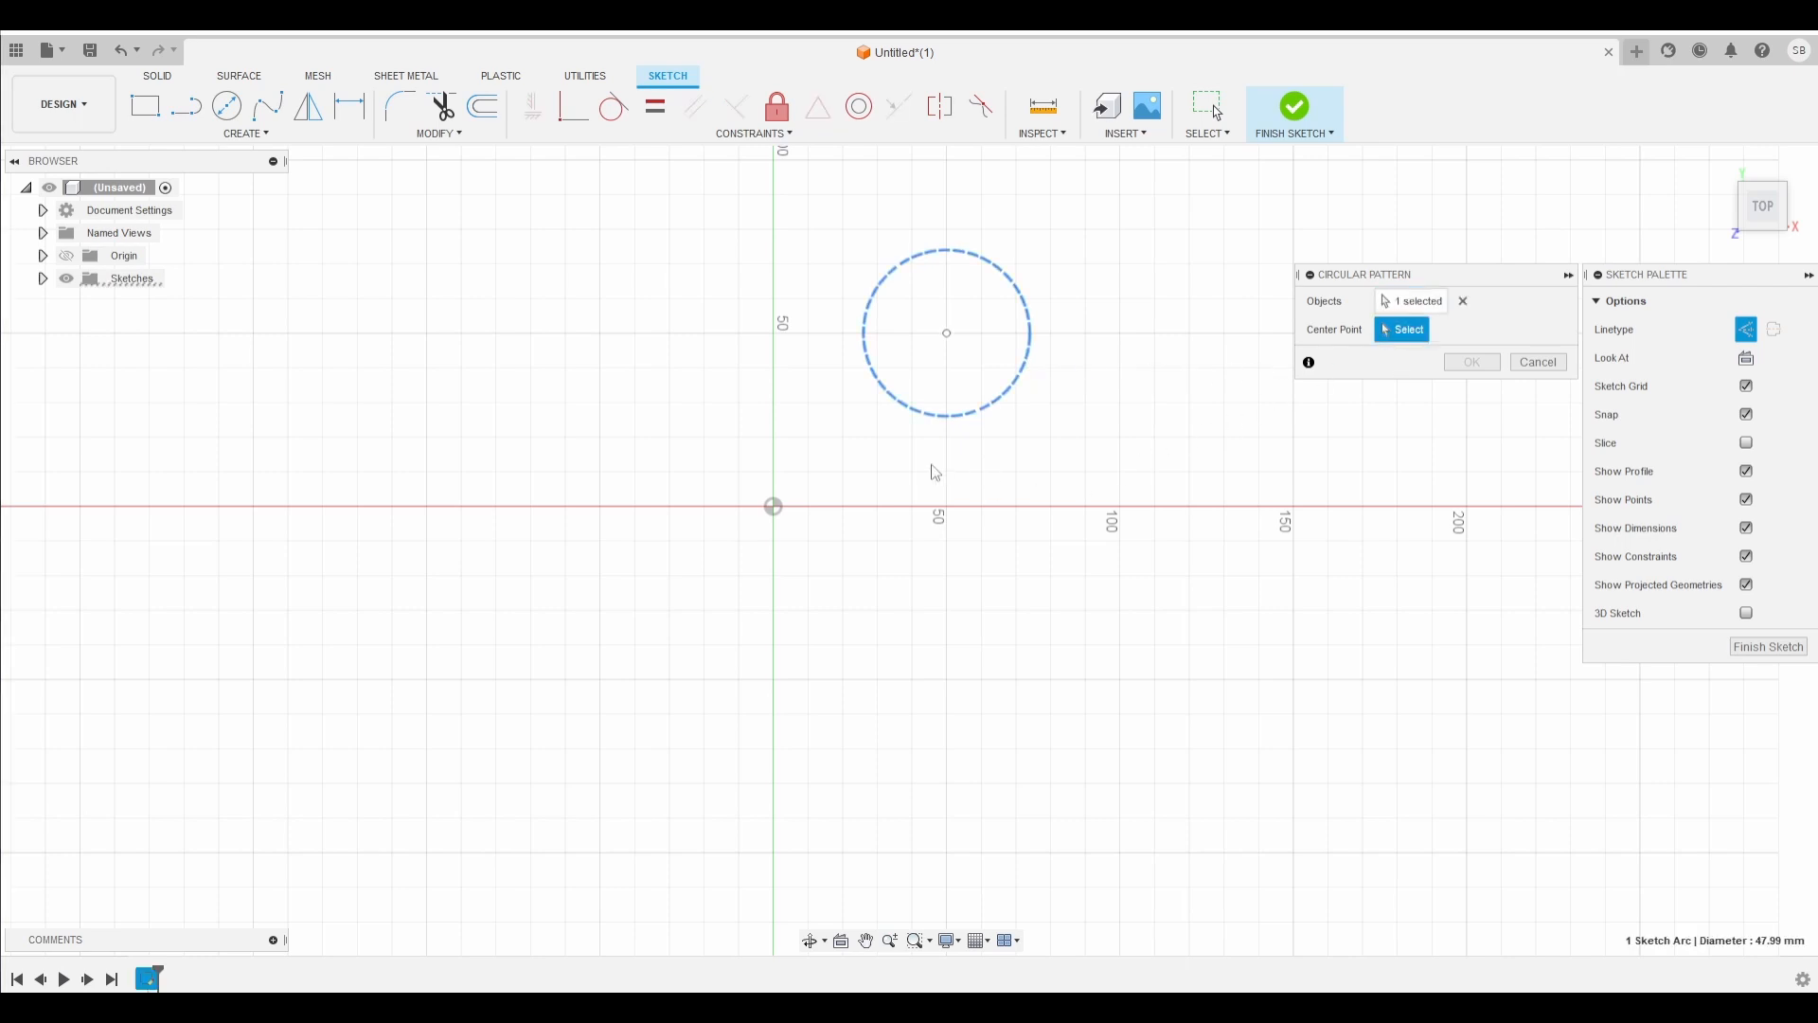
{"action": "left_click", "coordinate": [774, 507]}
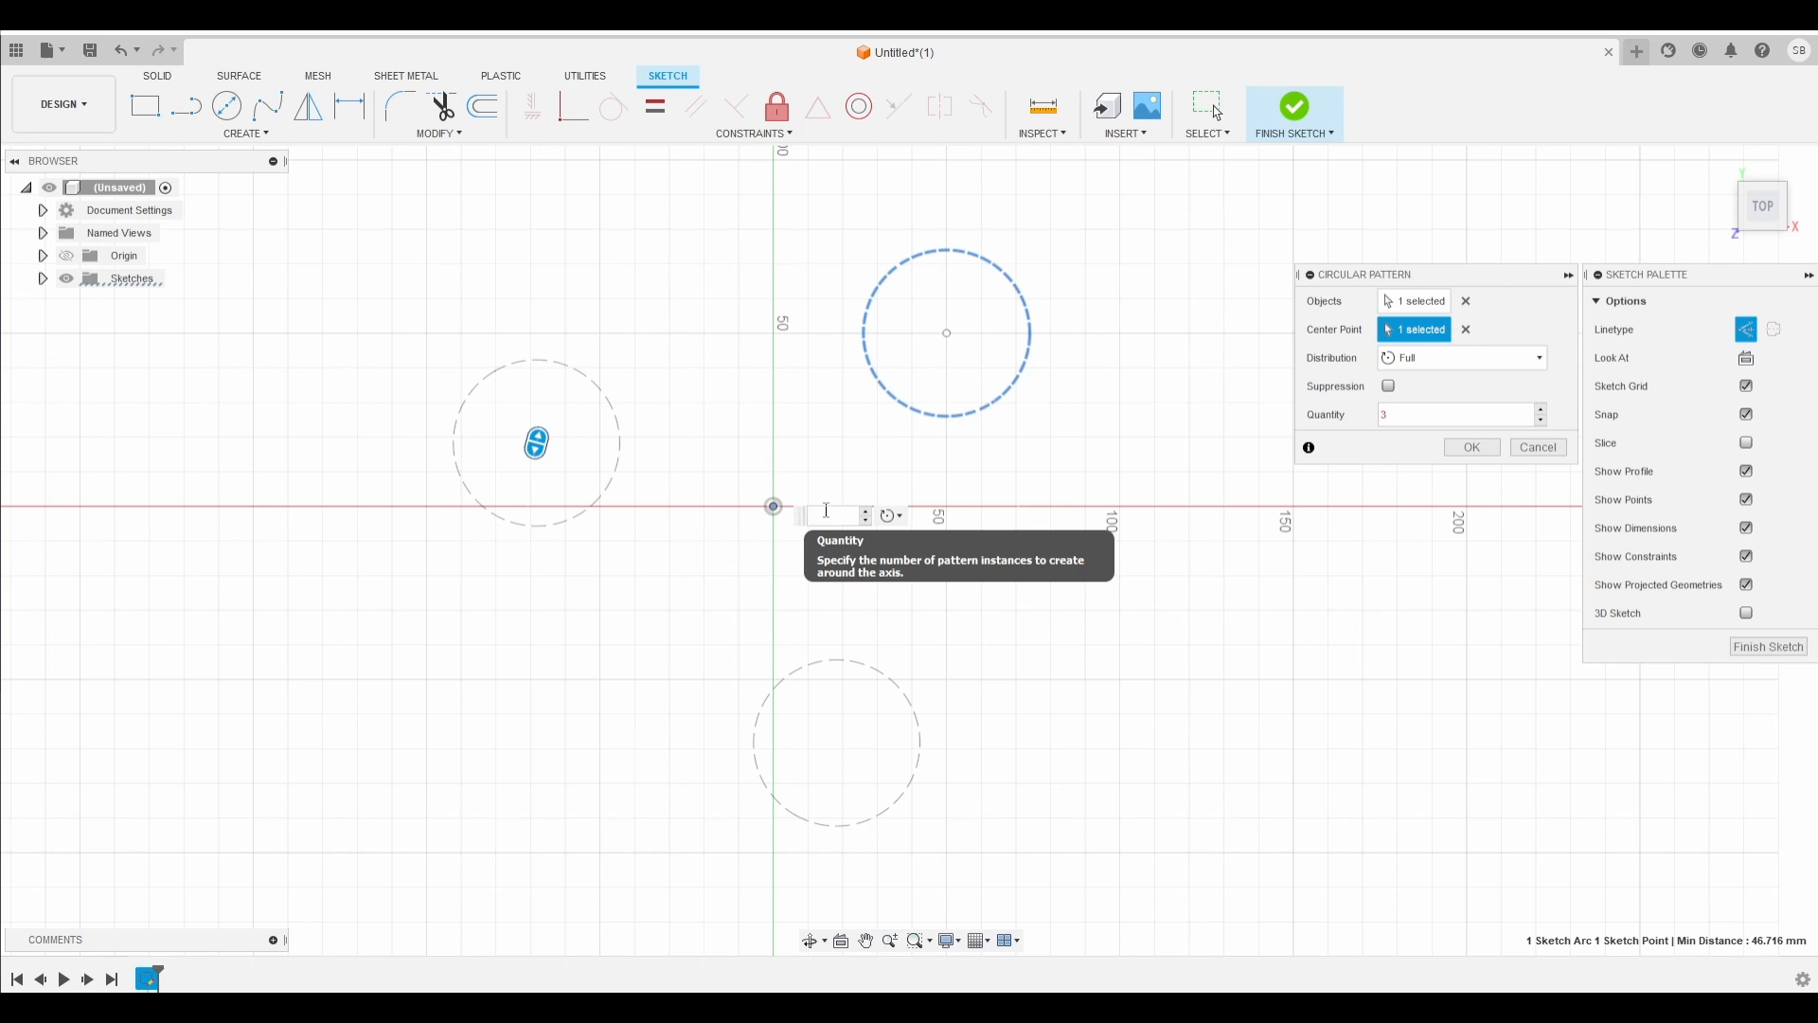
{"action": "type", "text": "7"}
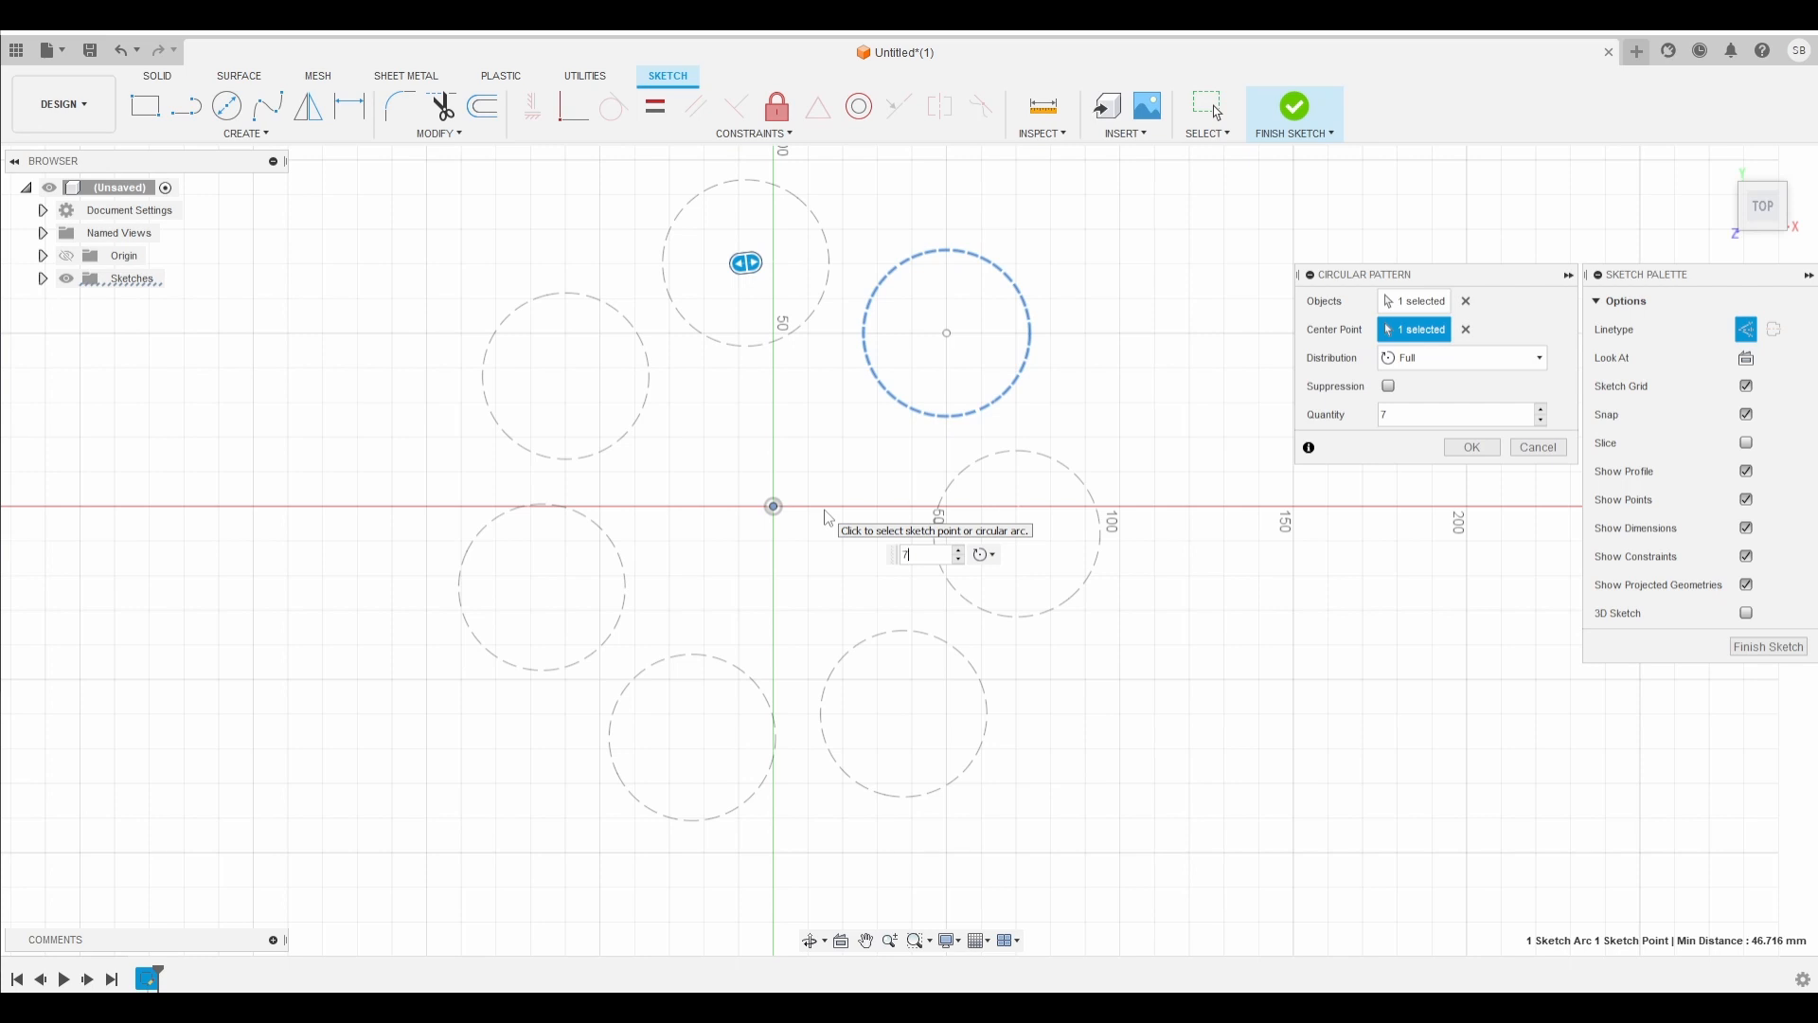
{"action": "key", "text": "Return"}
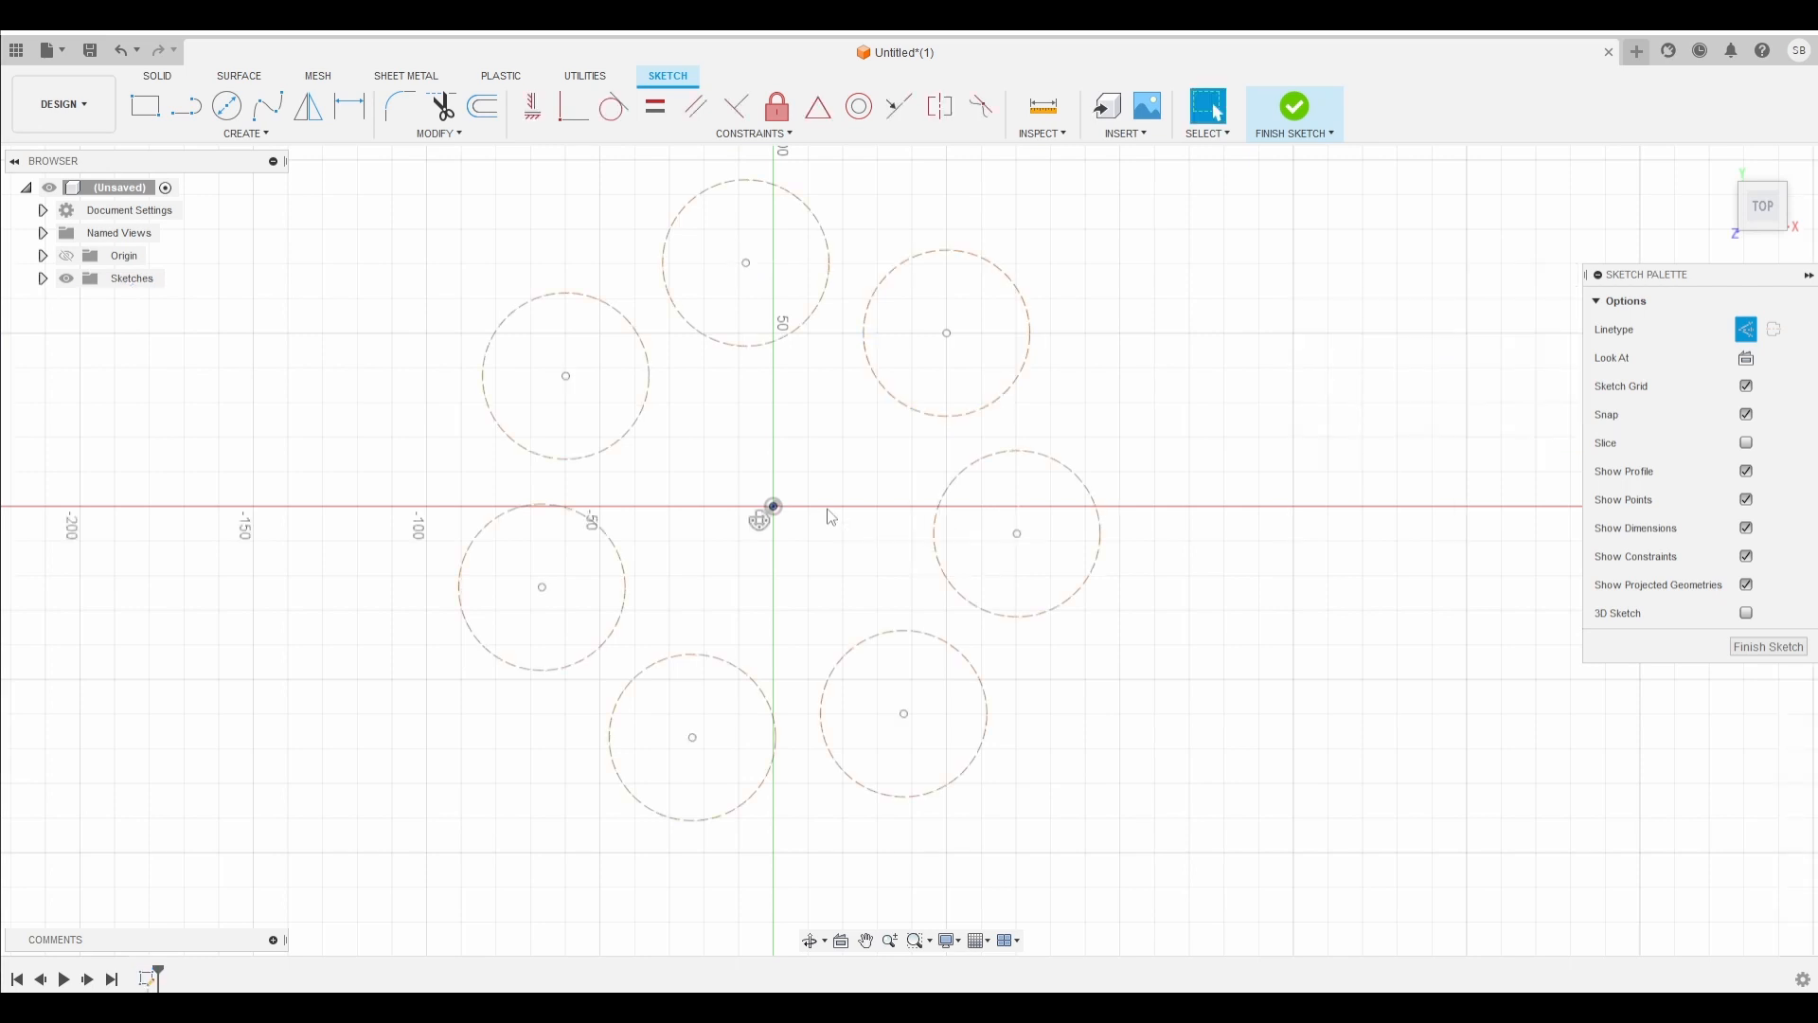
Step: Sketch a construction circle about 140.5 mm in diameter centred on the origin, running near the centres of the patterned circles
{"action": "left_click", "coordinate": [228, 106]}
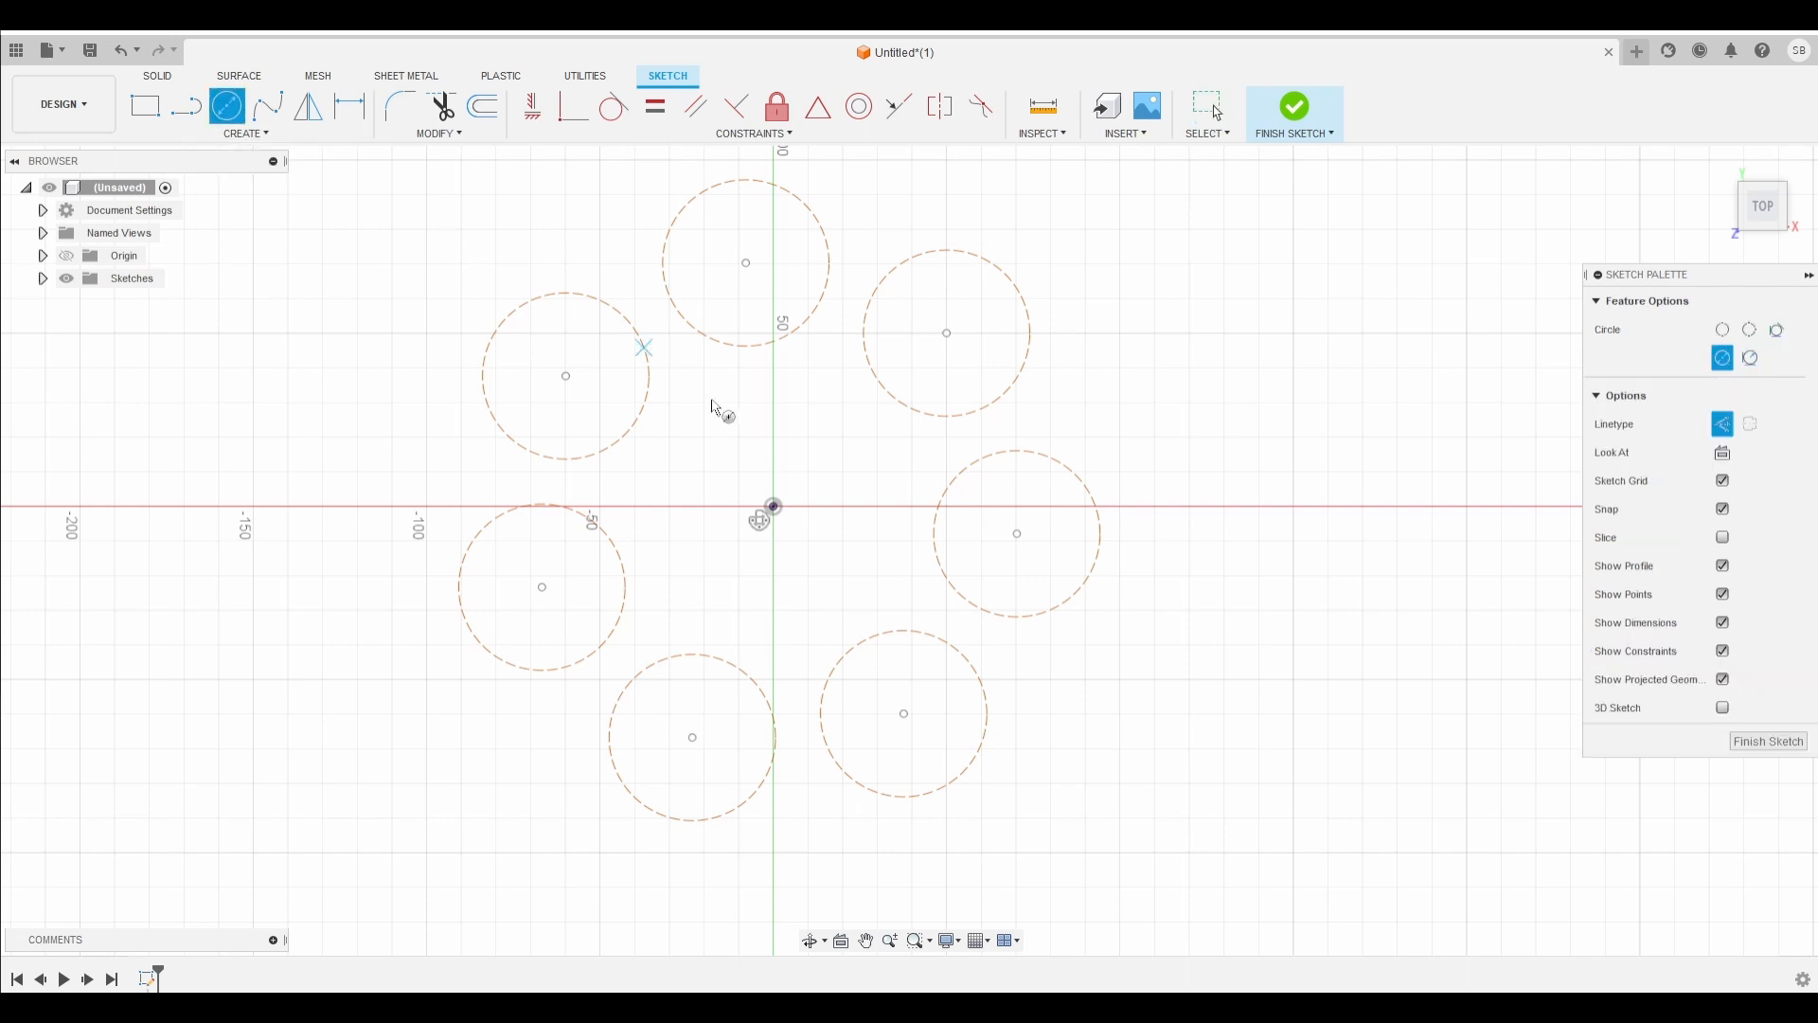
{"action": "left_click", "coordinate": [773, 506]}
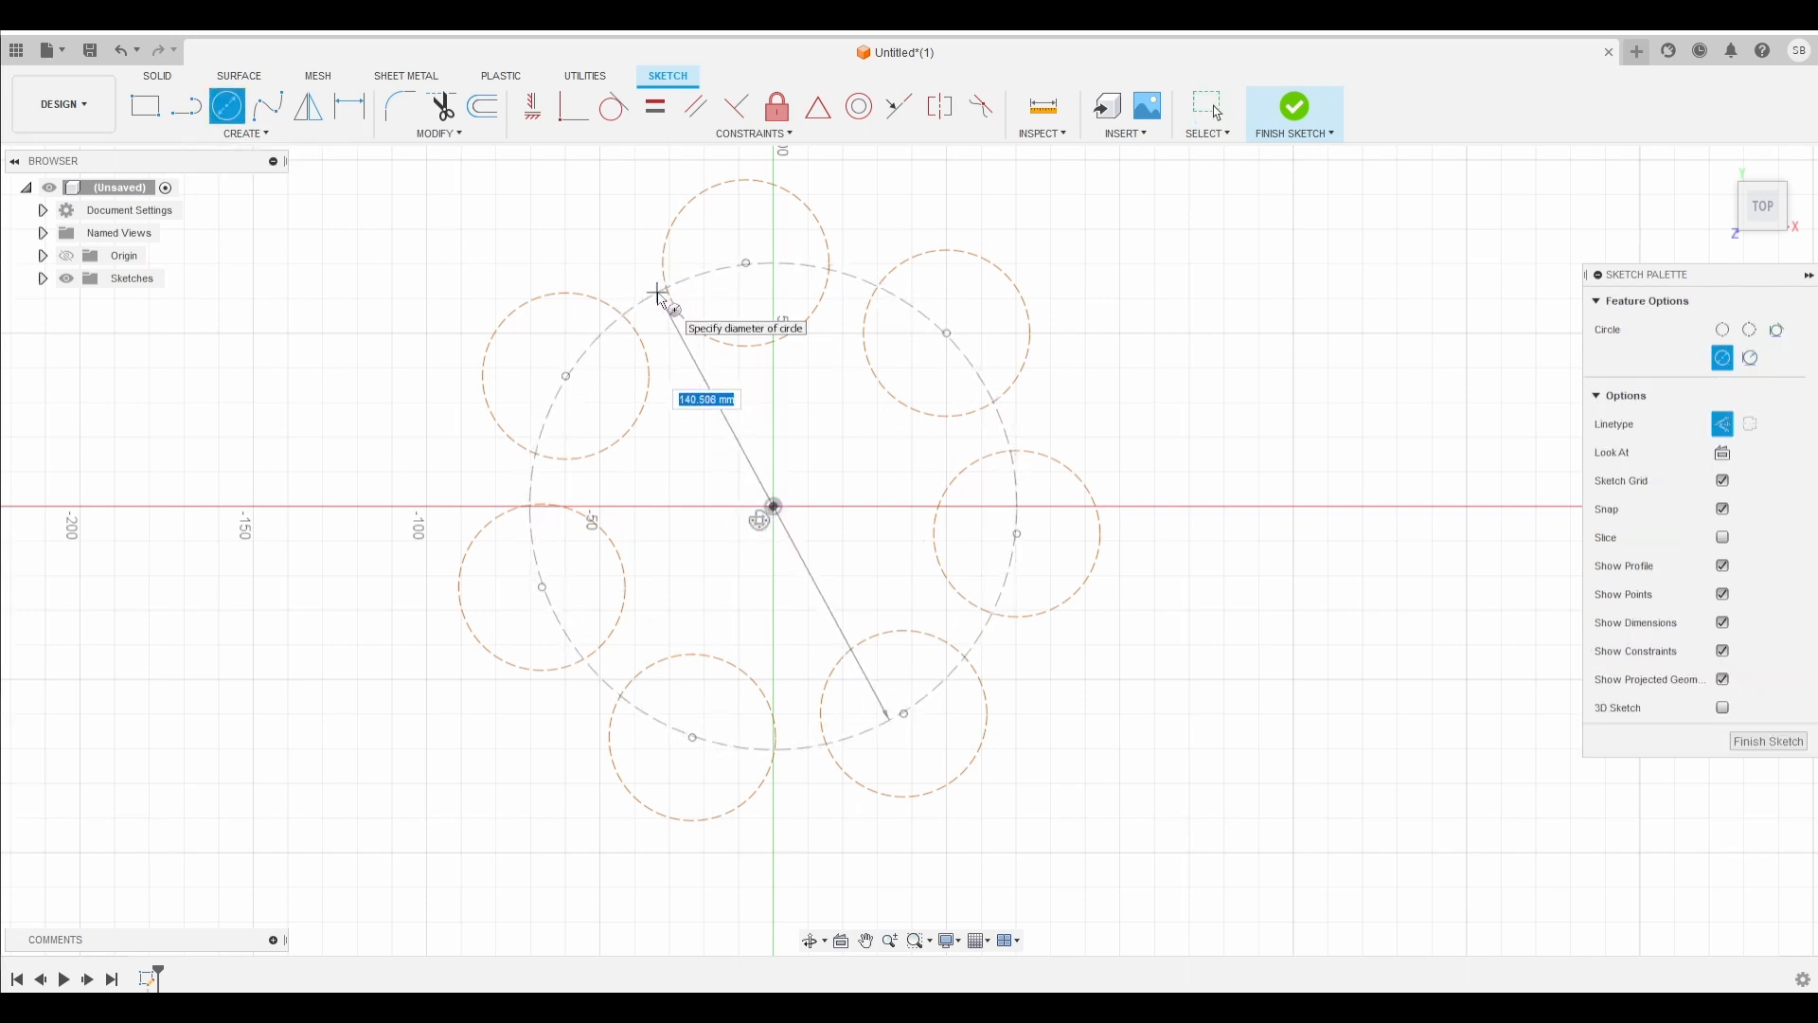
{"action": "left_click", "coordinate": [658, 296]}
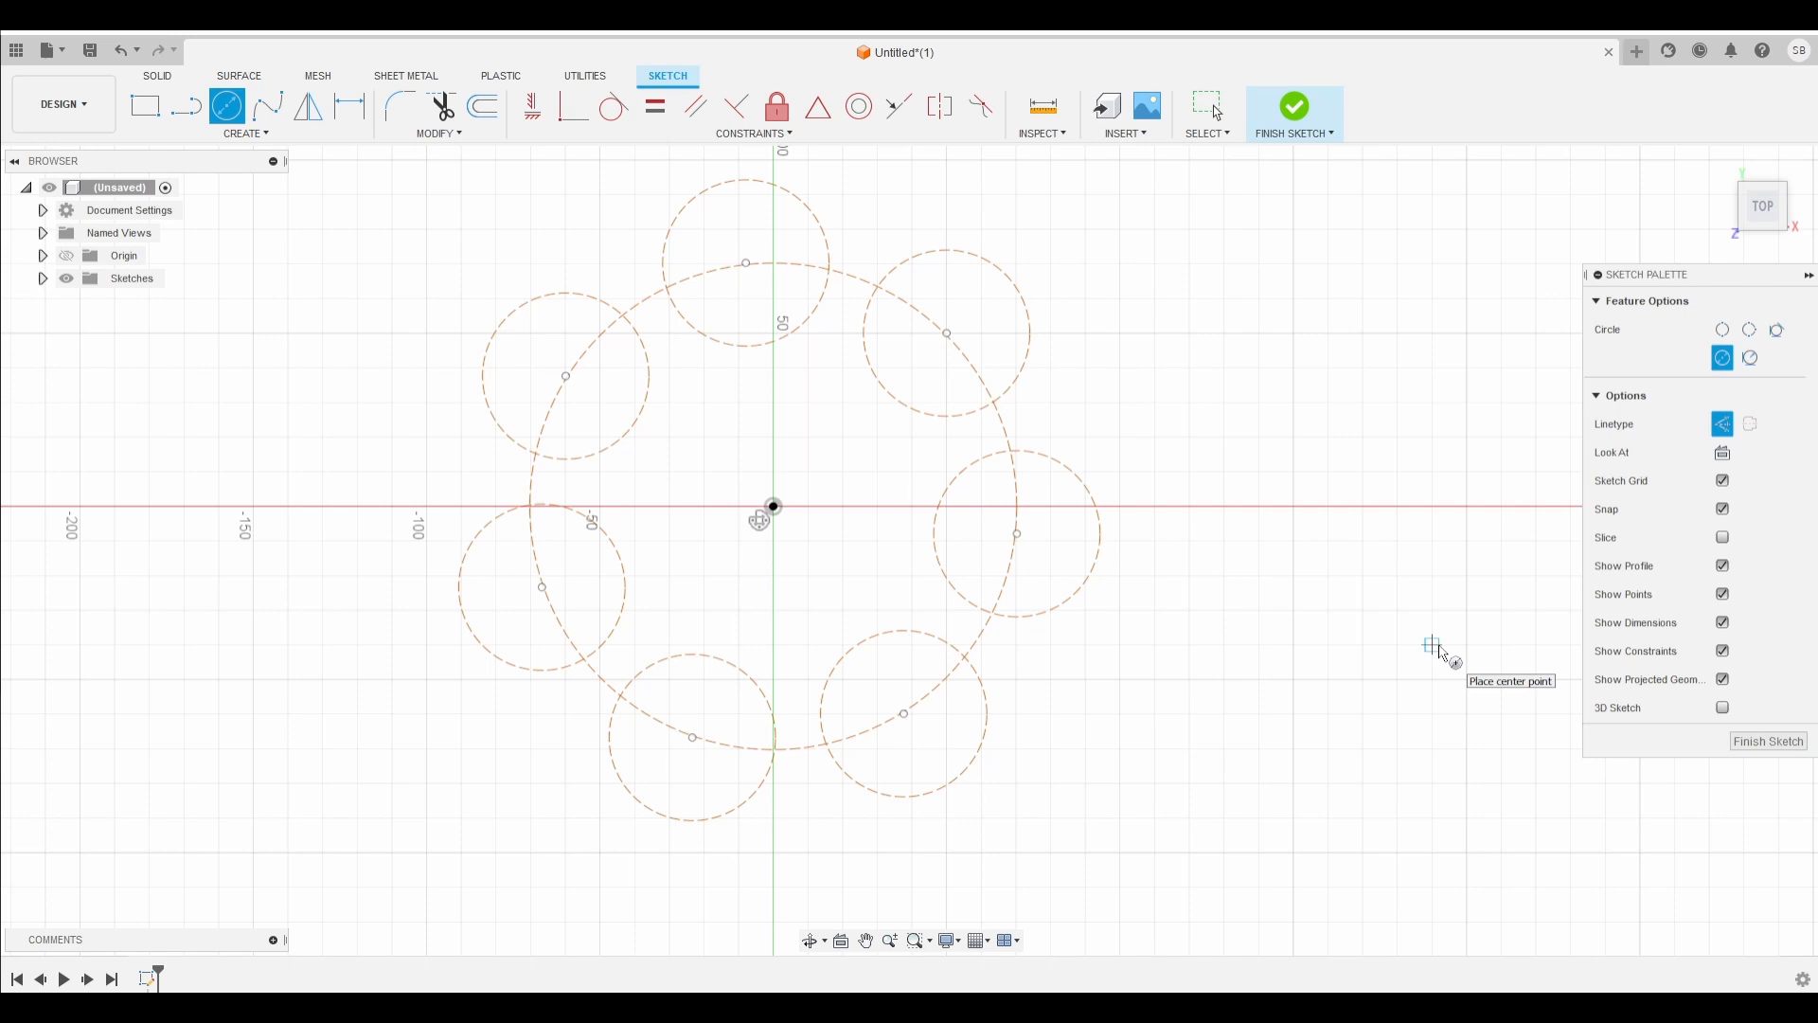
Step: Undo the large circle, the circular pattern and the original construction circle to empty the sketch
{"action": "key", "text": "Escape"}
{"action": "key", "text": "ctrl+z"}
{"action": "key", "text": "ctrl+z"}
{"action": "key", "text": "ctrl+z"}
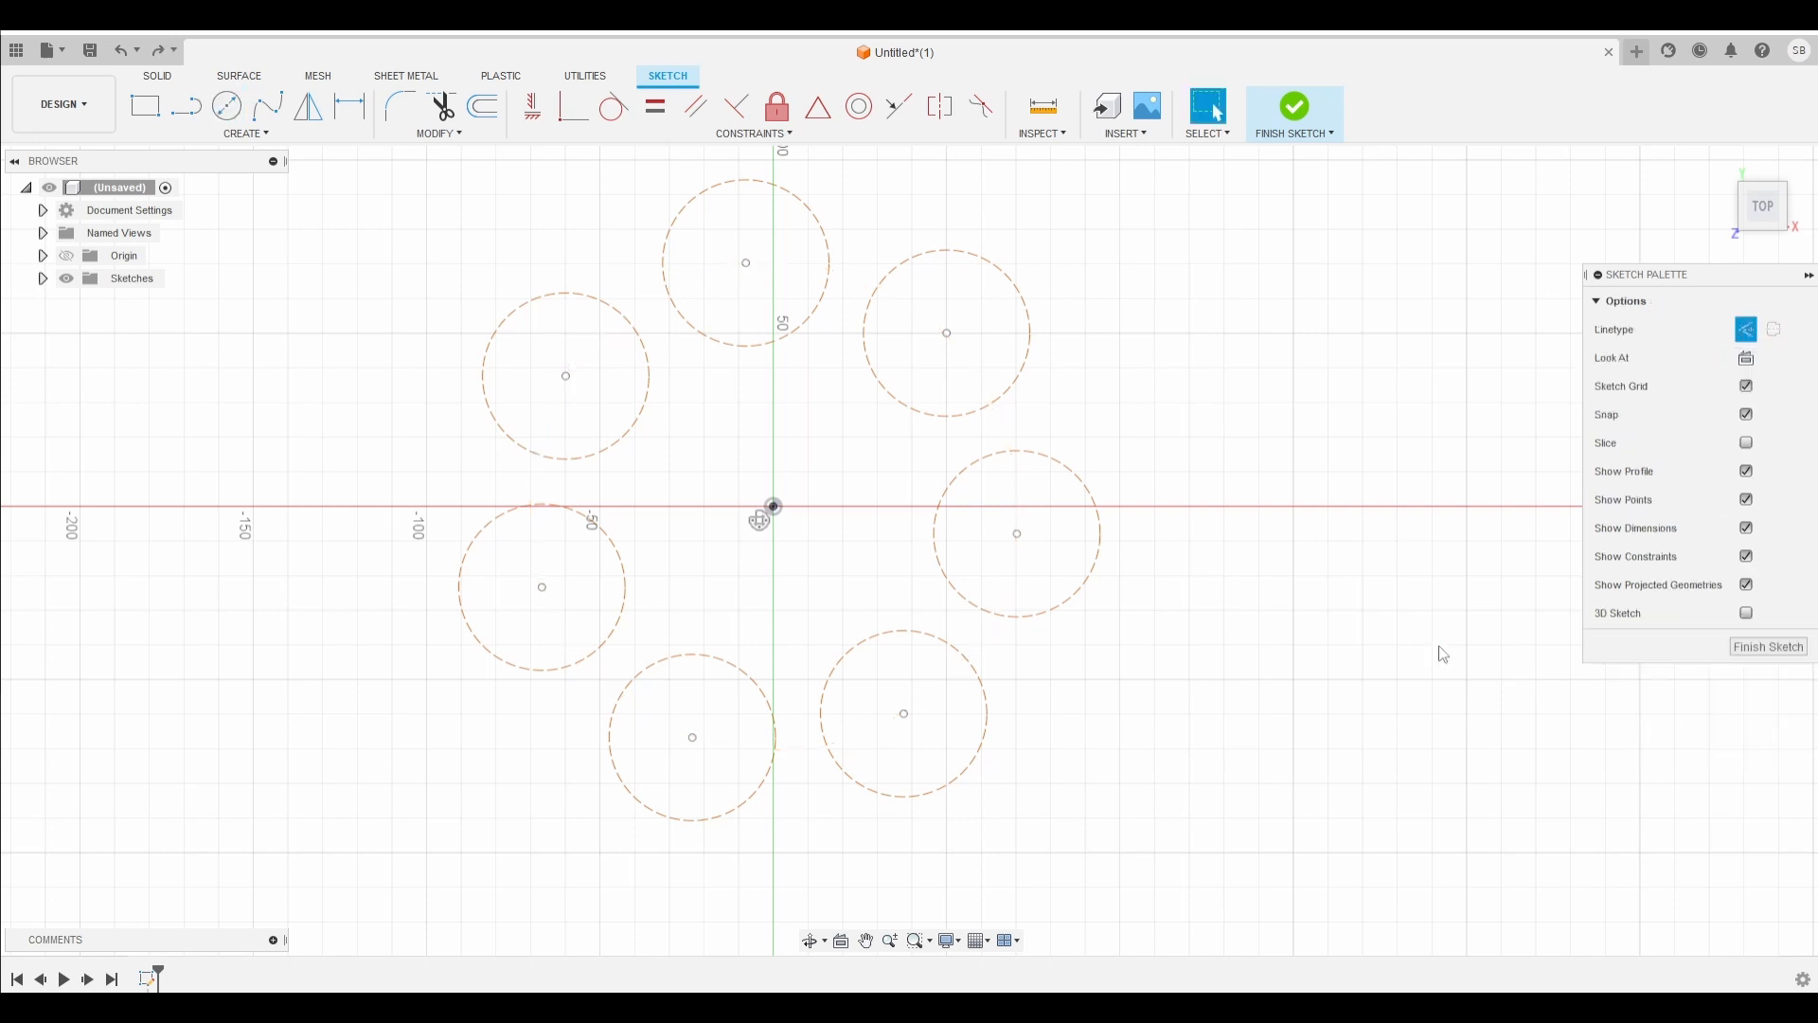
Step: Sketch a solid-line circle about 47.5 mm in diameter, centred 50 mm right of and 50 mm above the origin
{"action": "left_click", "coordinate": [249, 136]}
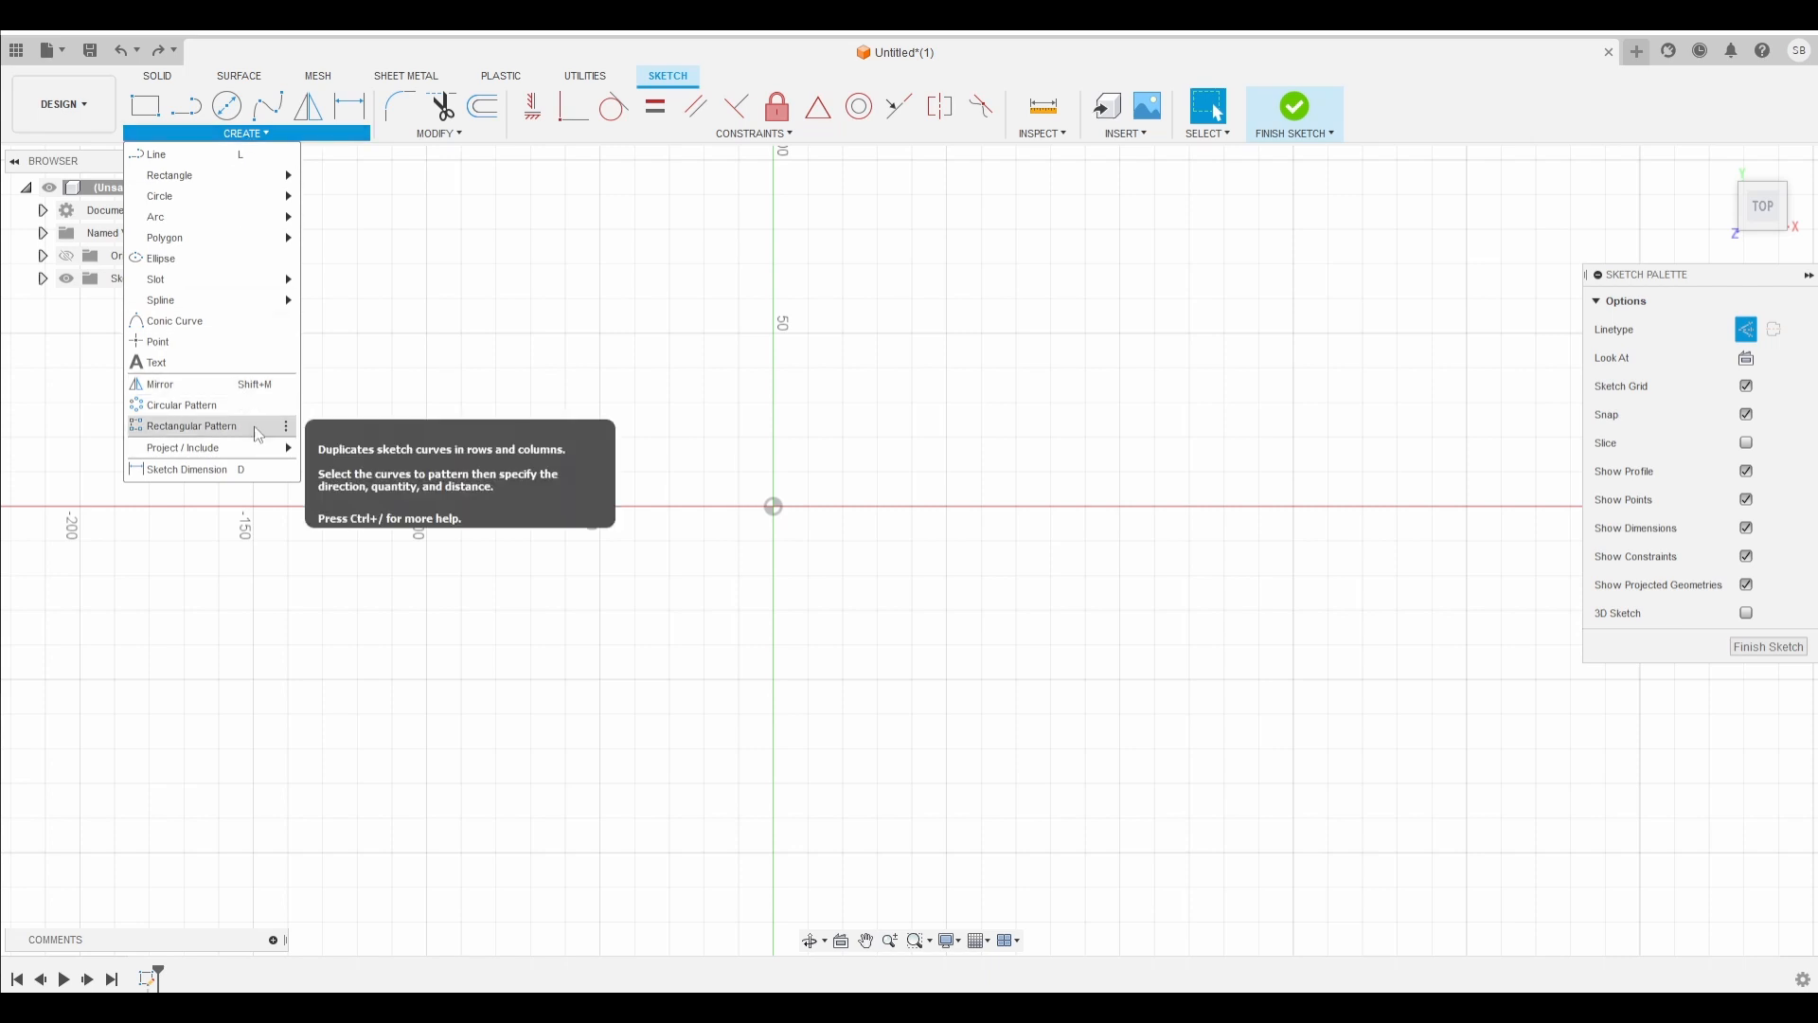
{"action": "left_click", "coordinate": [232, 106]}
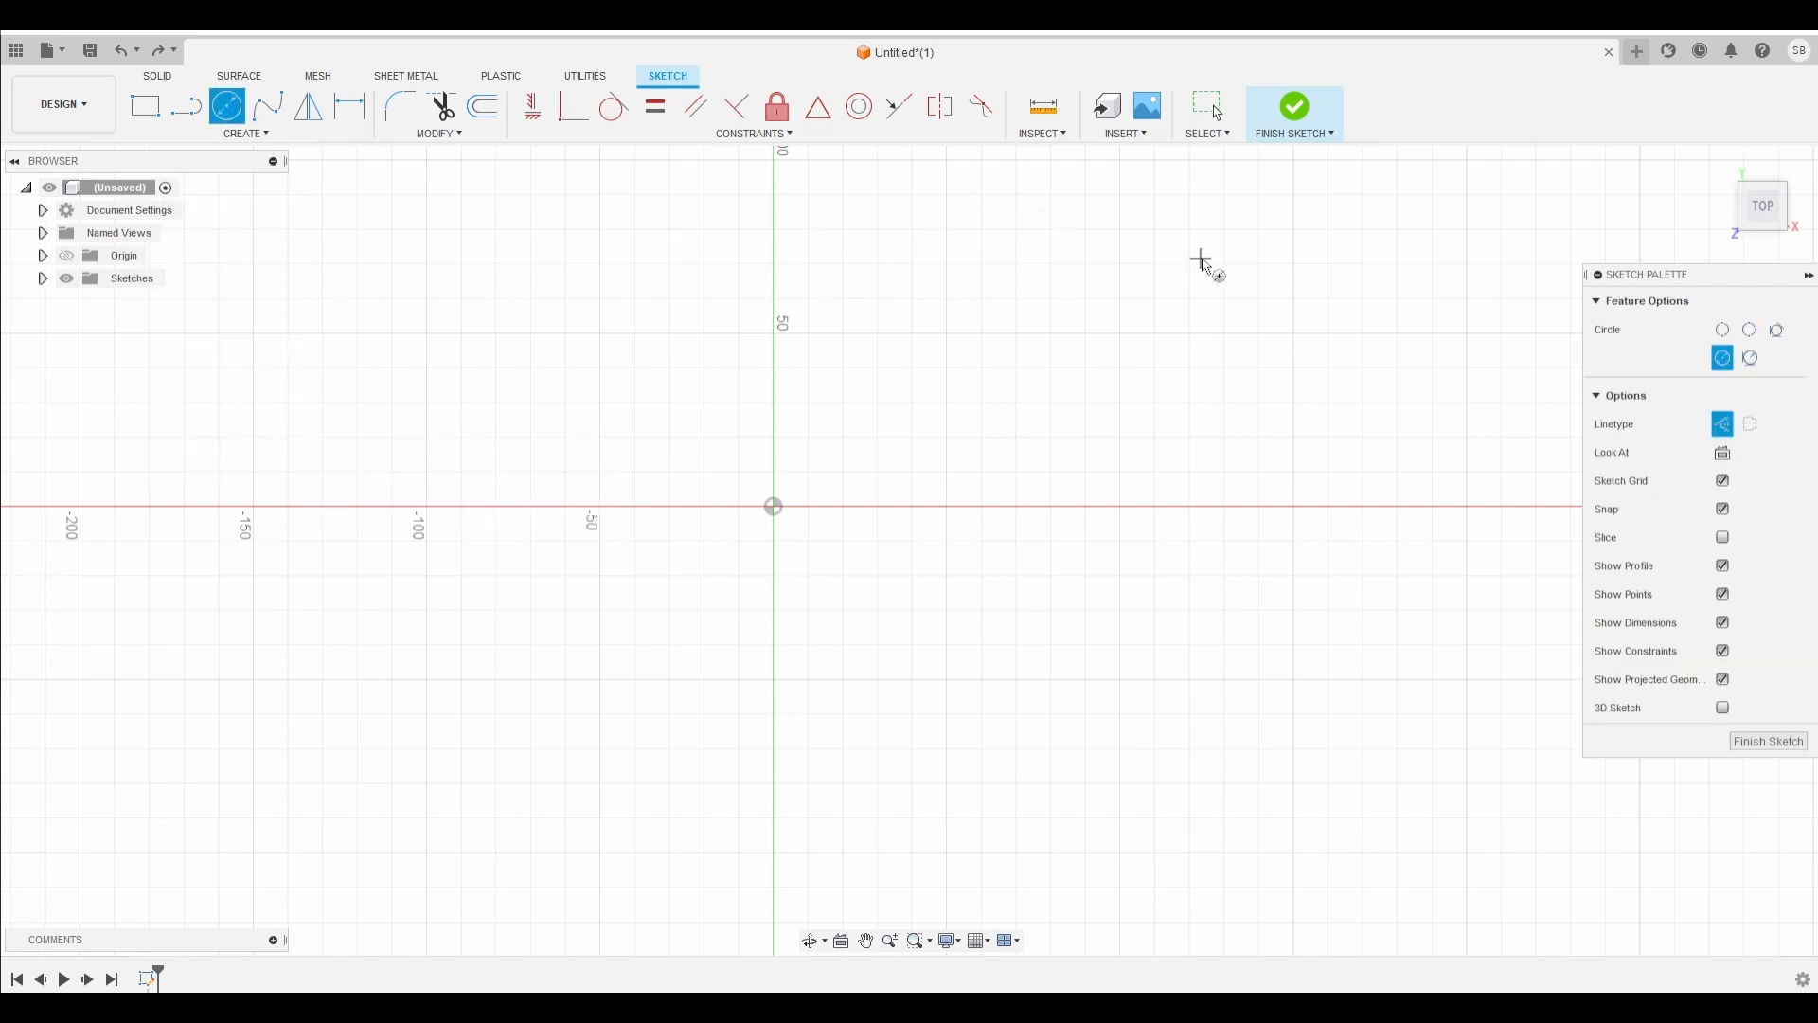
{"action": "left_click", "coordinate": [946, 333]}
{"action": "left_click", "coordinate": [877, 288]}
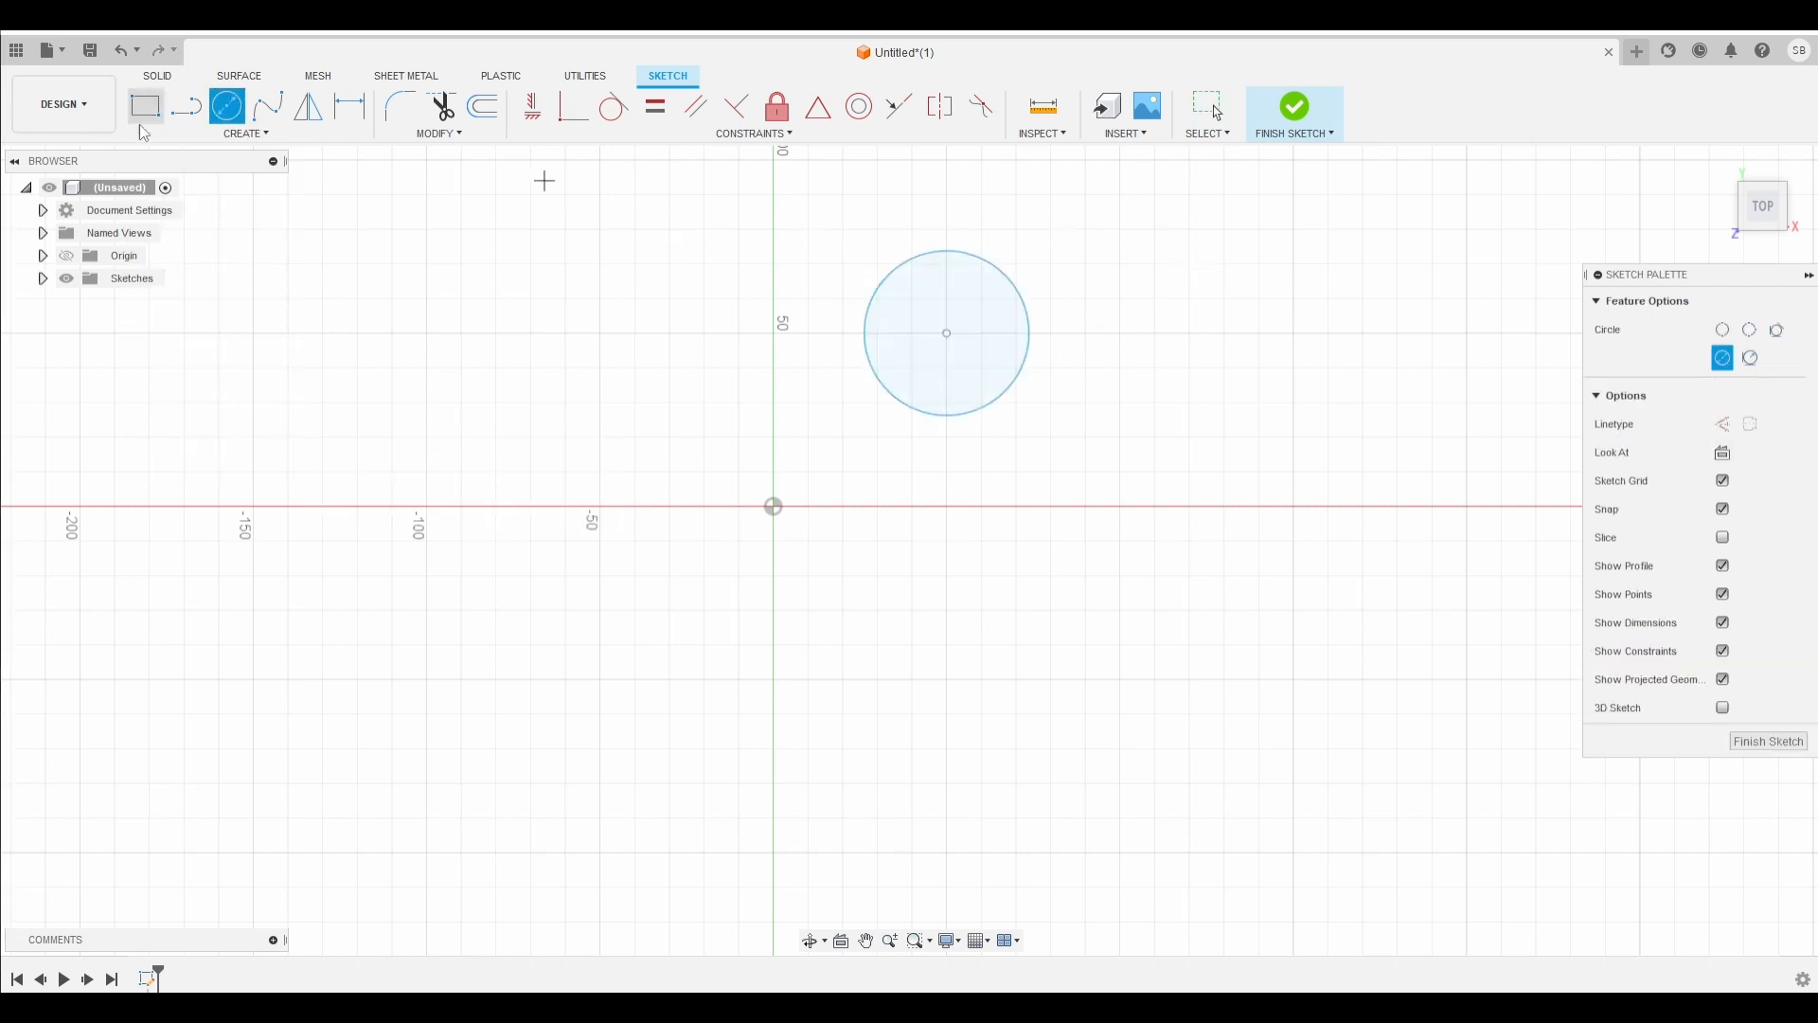
Step: Start a rectangular pattern of the circle with 6 instances spread over 270 mm horizontally to the right
{"action": "left_click", "coordinate": [246, 133]}
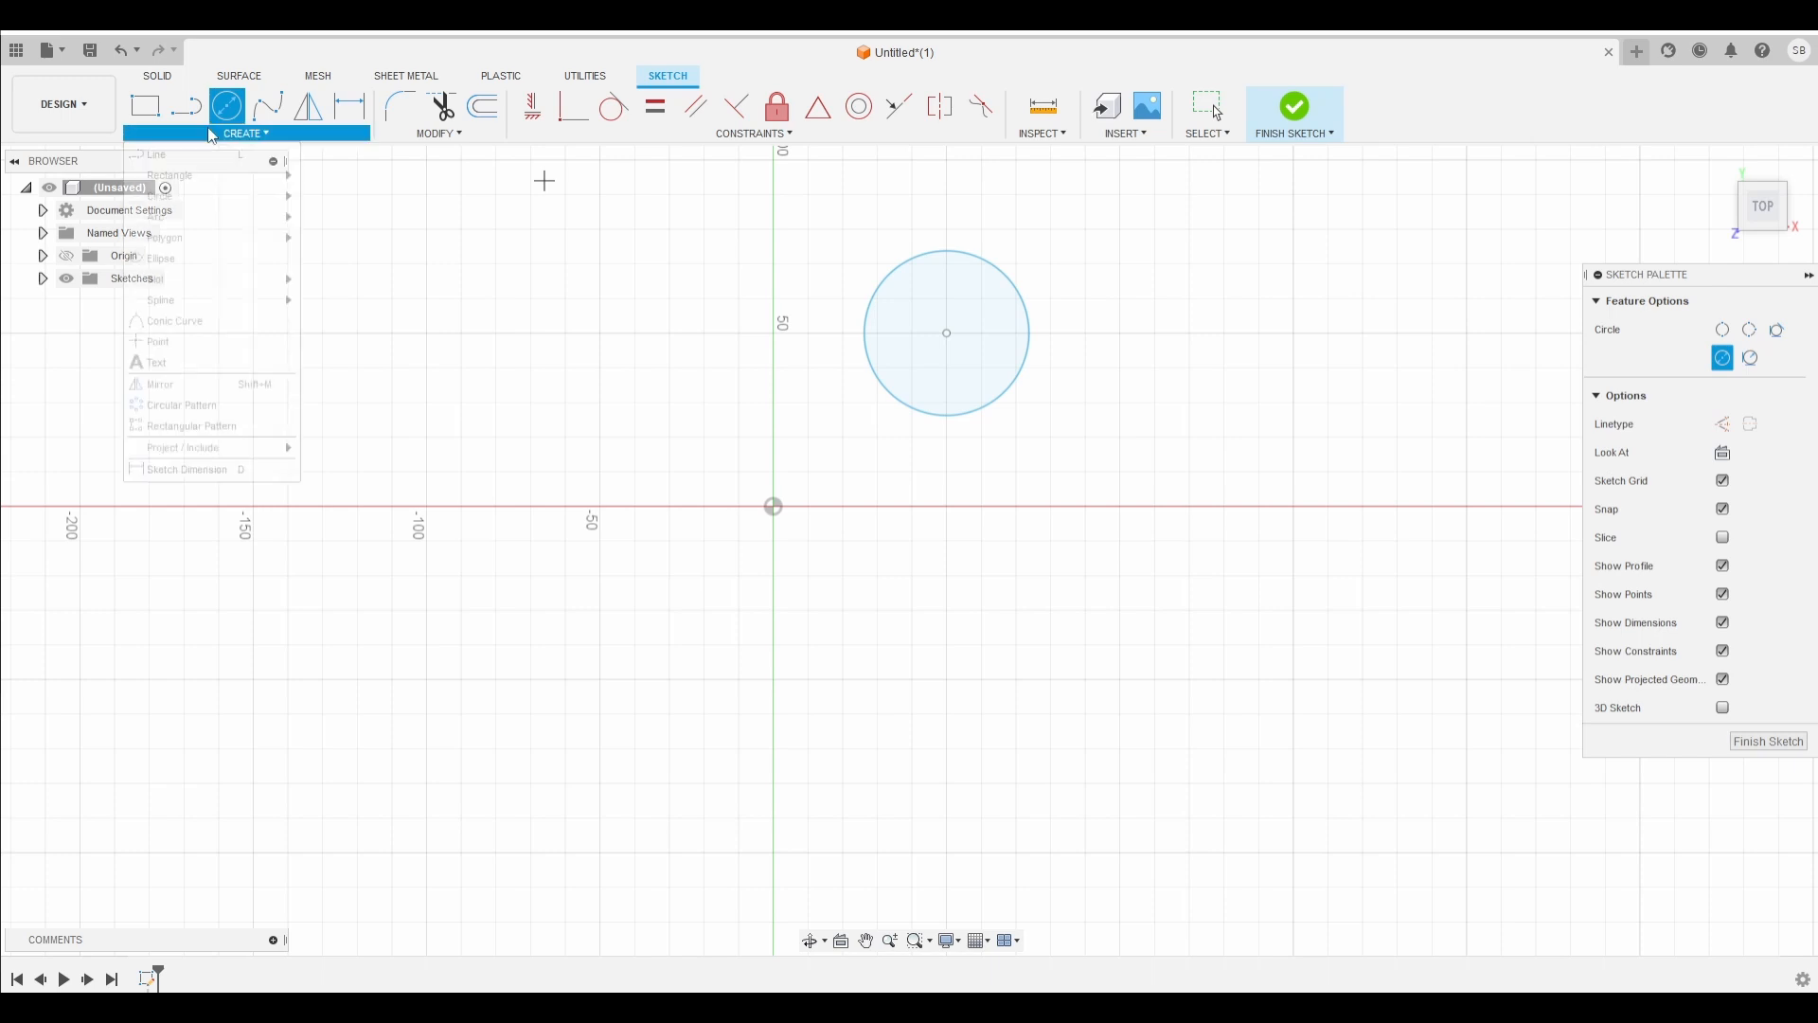
{"action": "left_click", "coordinate": [207, 428]}
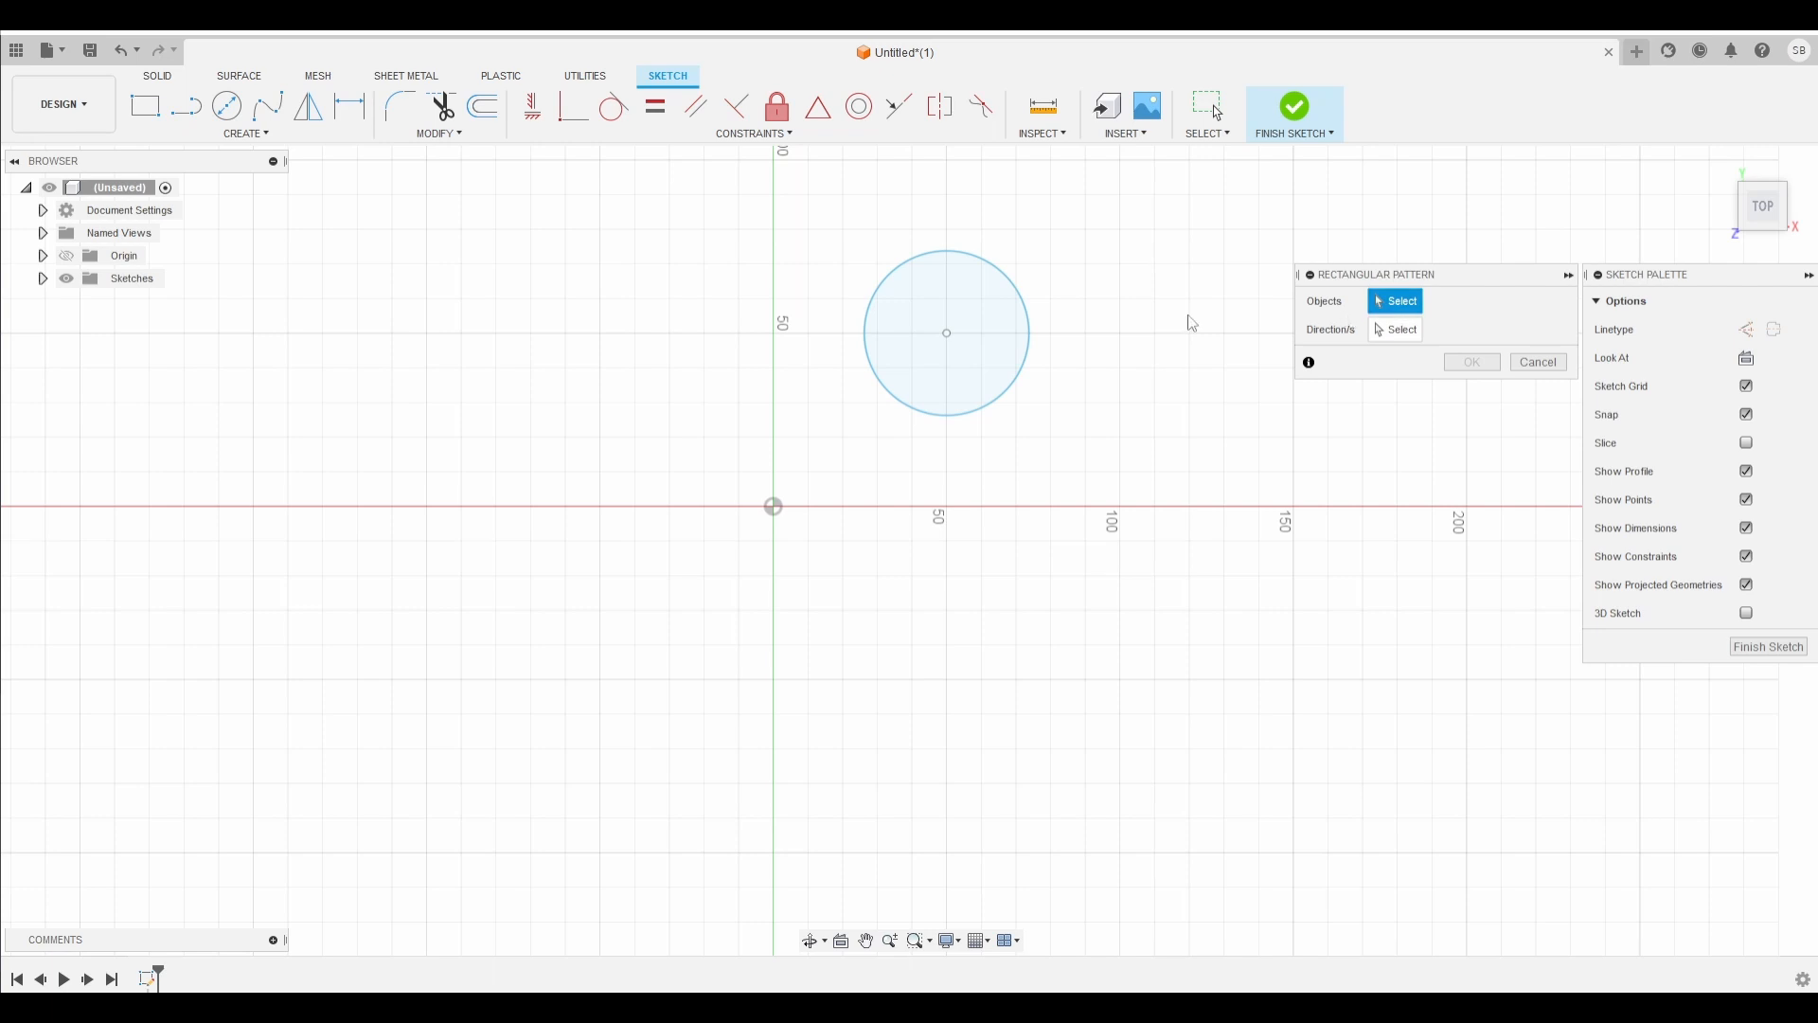
{"action": "left_click", "coordinate": [1029, 342]}
{"action": "left_click", "coordinate": [1402, 329]}
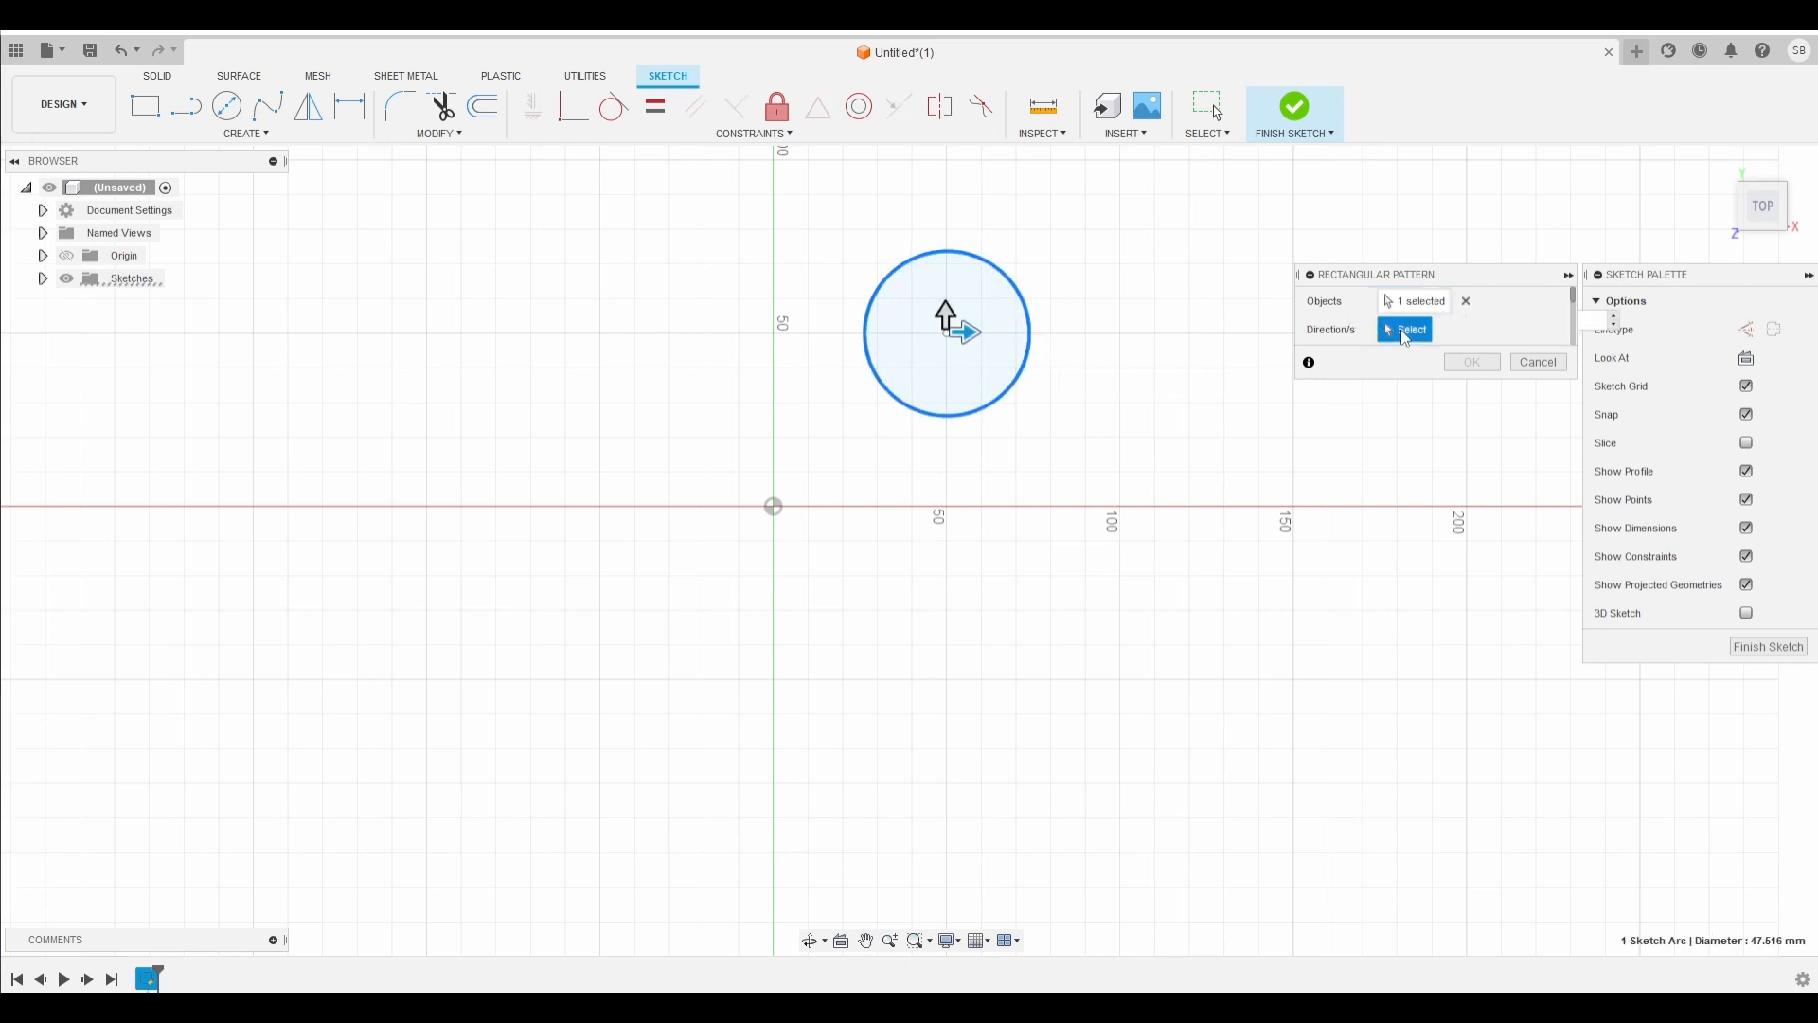
{"action": "middle_click_drag", "start_coordinate": [1089, 326], "coordinate": [913, 487]}
{"action": "mouse_move", "coordinate": [793, 505]}
{"action": "left_mouse_down"}
{"action": "mouse_move", "coordinate": [1387, 522]}
{"action": "mouse_move", "coordinate": [1304, 521]}
{"action": "left_mouse_up"}
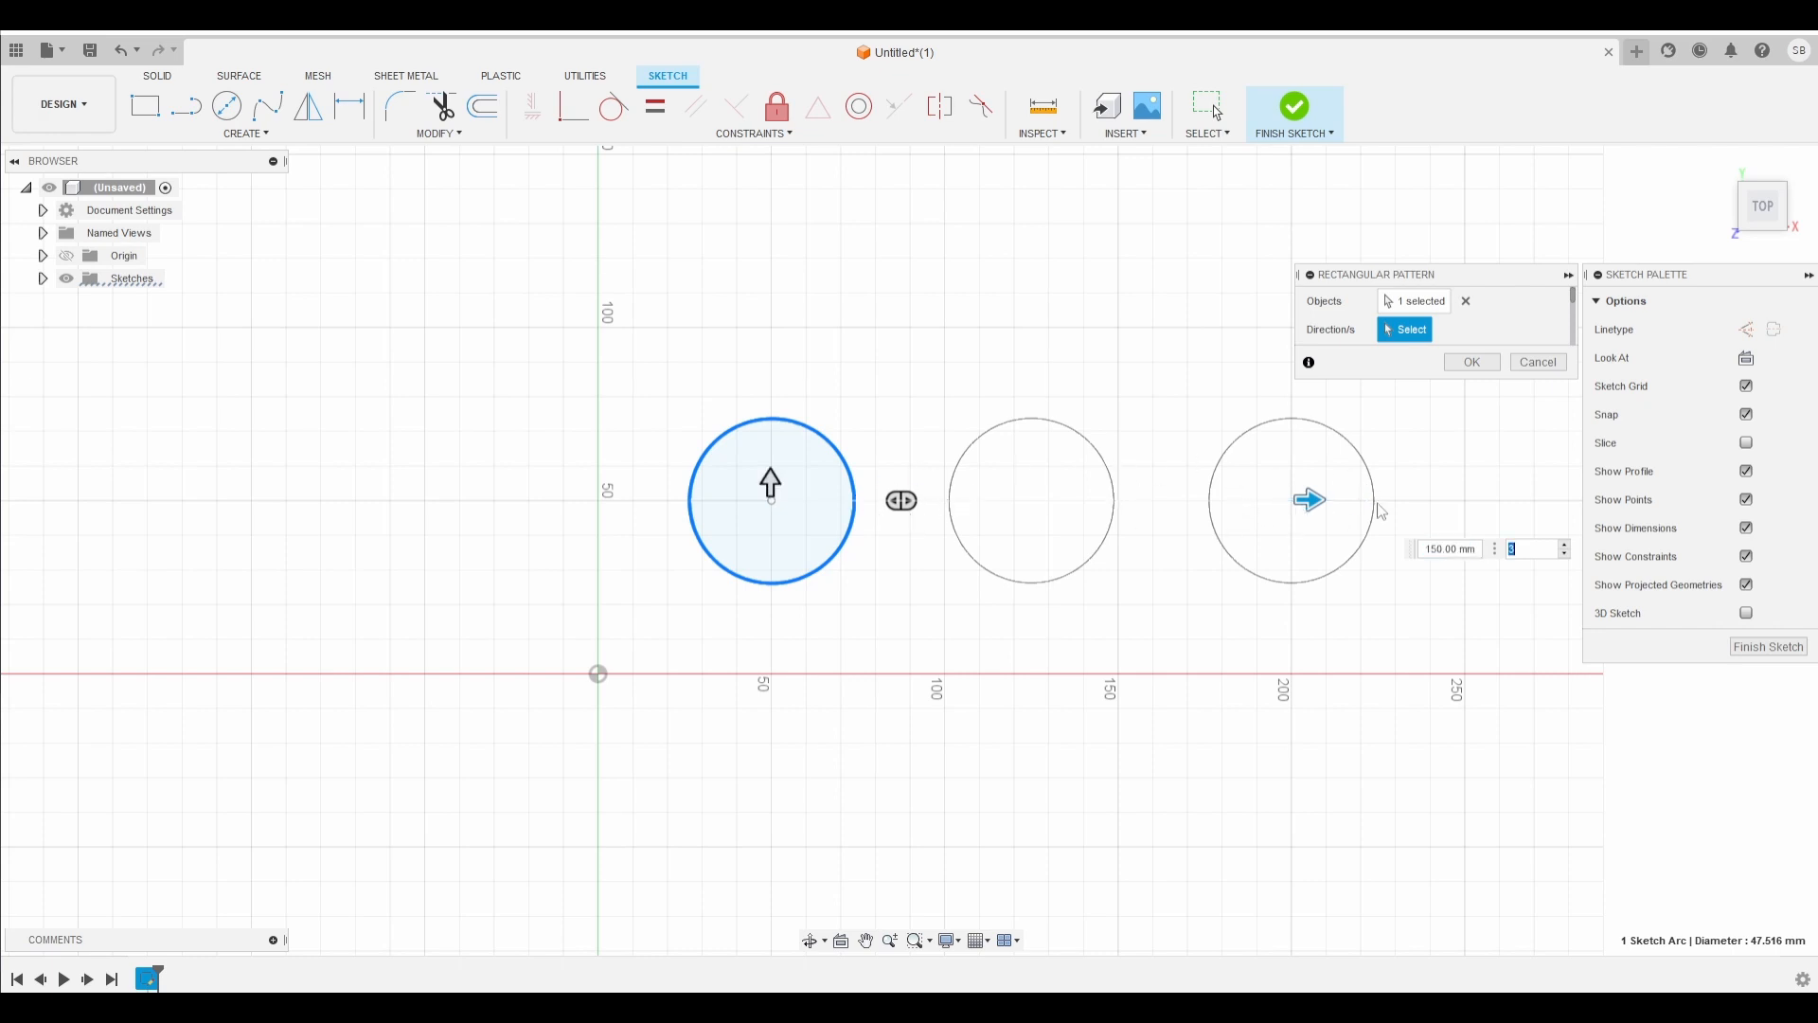
{"action": "middle_click_drag", "start_coordinate": [1438, 439], "coordinate": [1212, 495]}
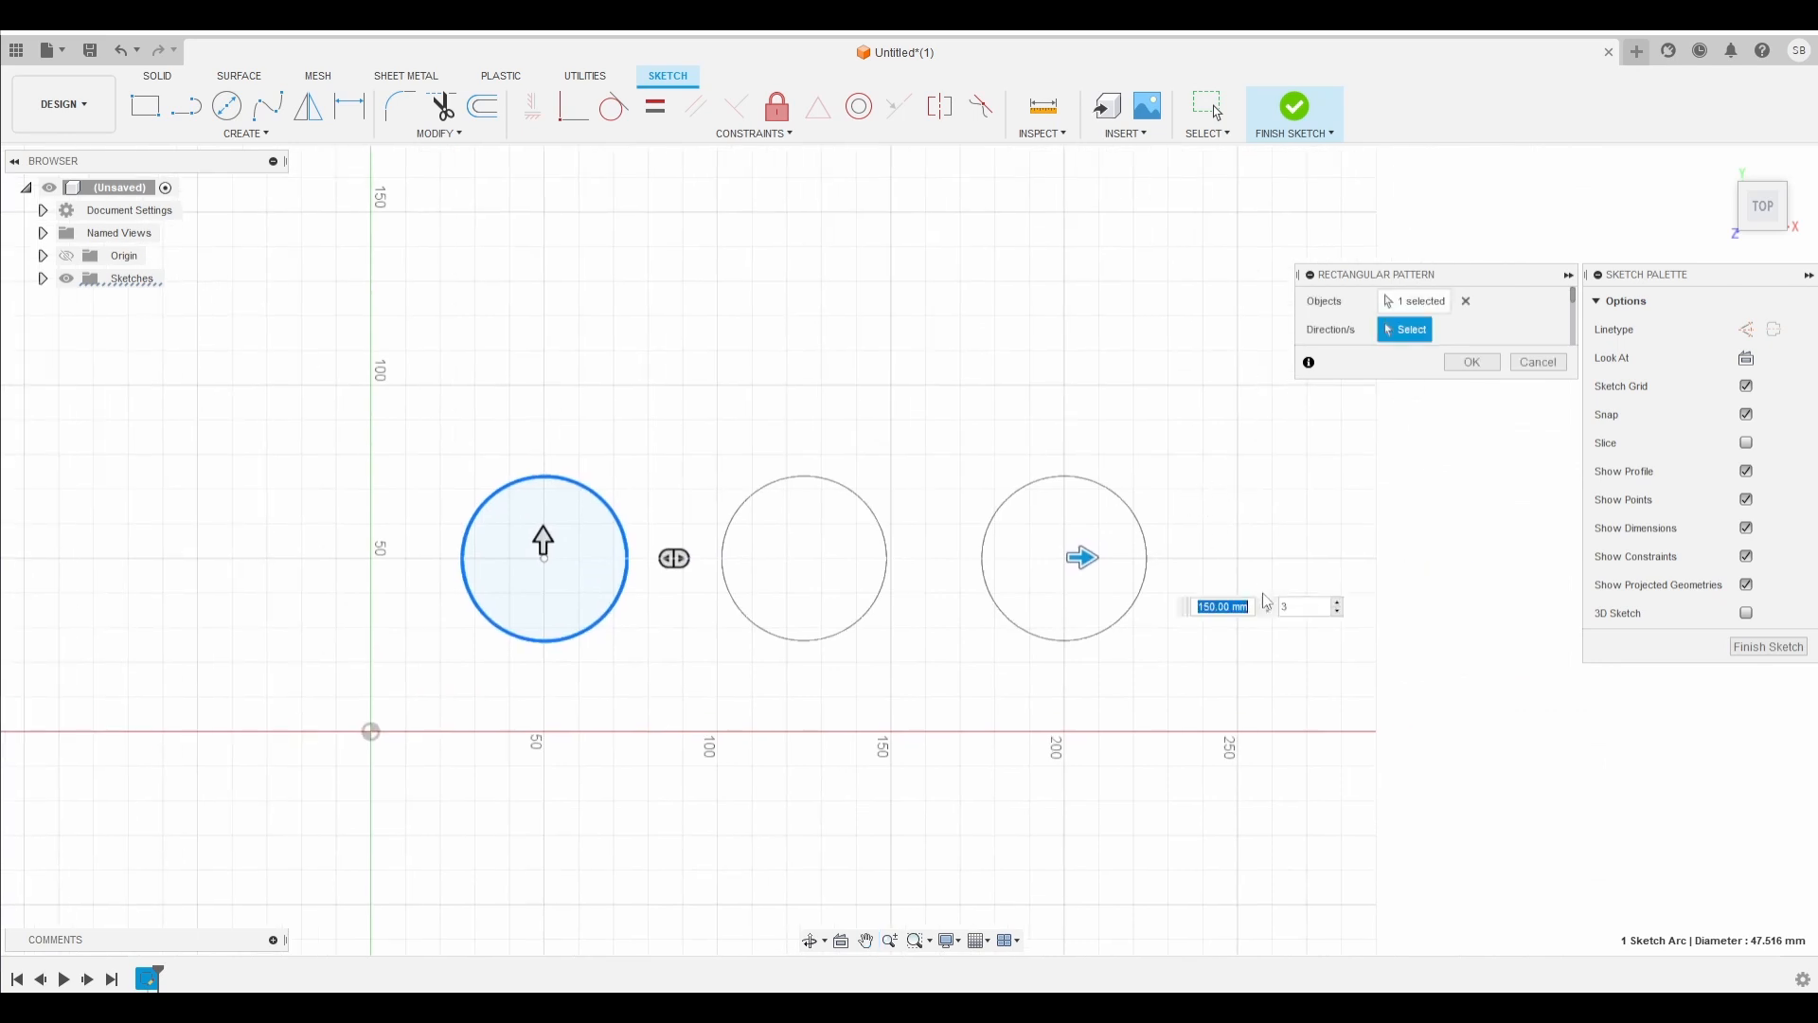
{"action": "left_click", "coordinate": [1294, 606]}
{"action": "left_click_drag", "start_coordinate": [1082, 558], "coordinate": [1498, 557]}
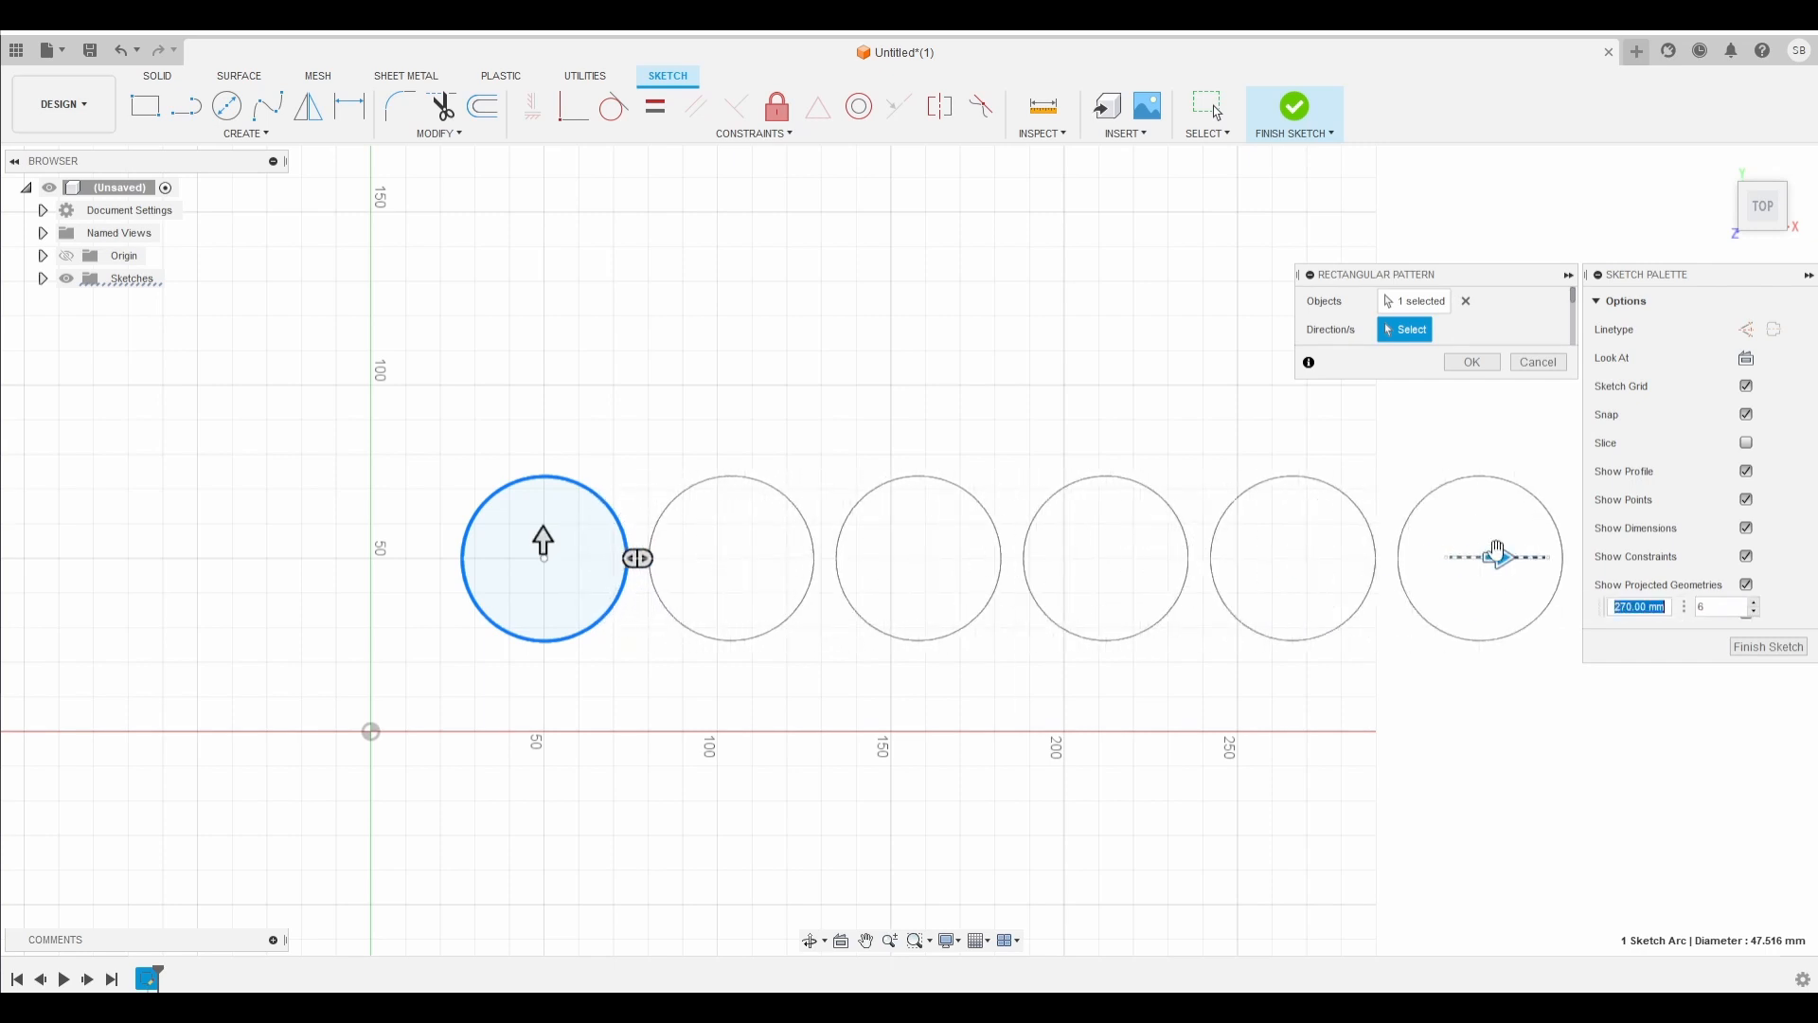
Step: Extend the rectangular pattern upward to 3 rows over 150 mm and create it
{"action": "middle_click", "coordinate": [915, 690]}
{"action": "mouse_move", "coordinate": [915, 690]}
{"action": "middle_mouse_down"}
{"action": "mouse_move", "coordinate": [1184, 848]}
{"action": "mouse_move", "coordinate": [1197, 901]}
{"action": "middle_mouse_up"}
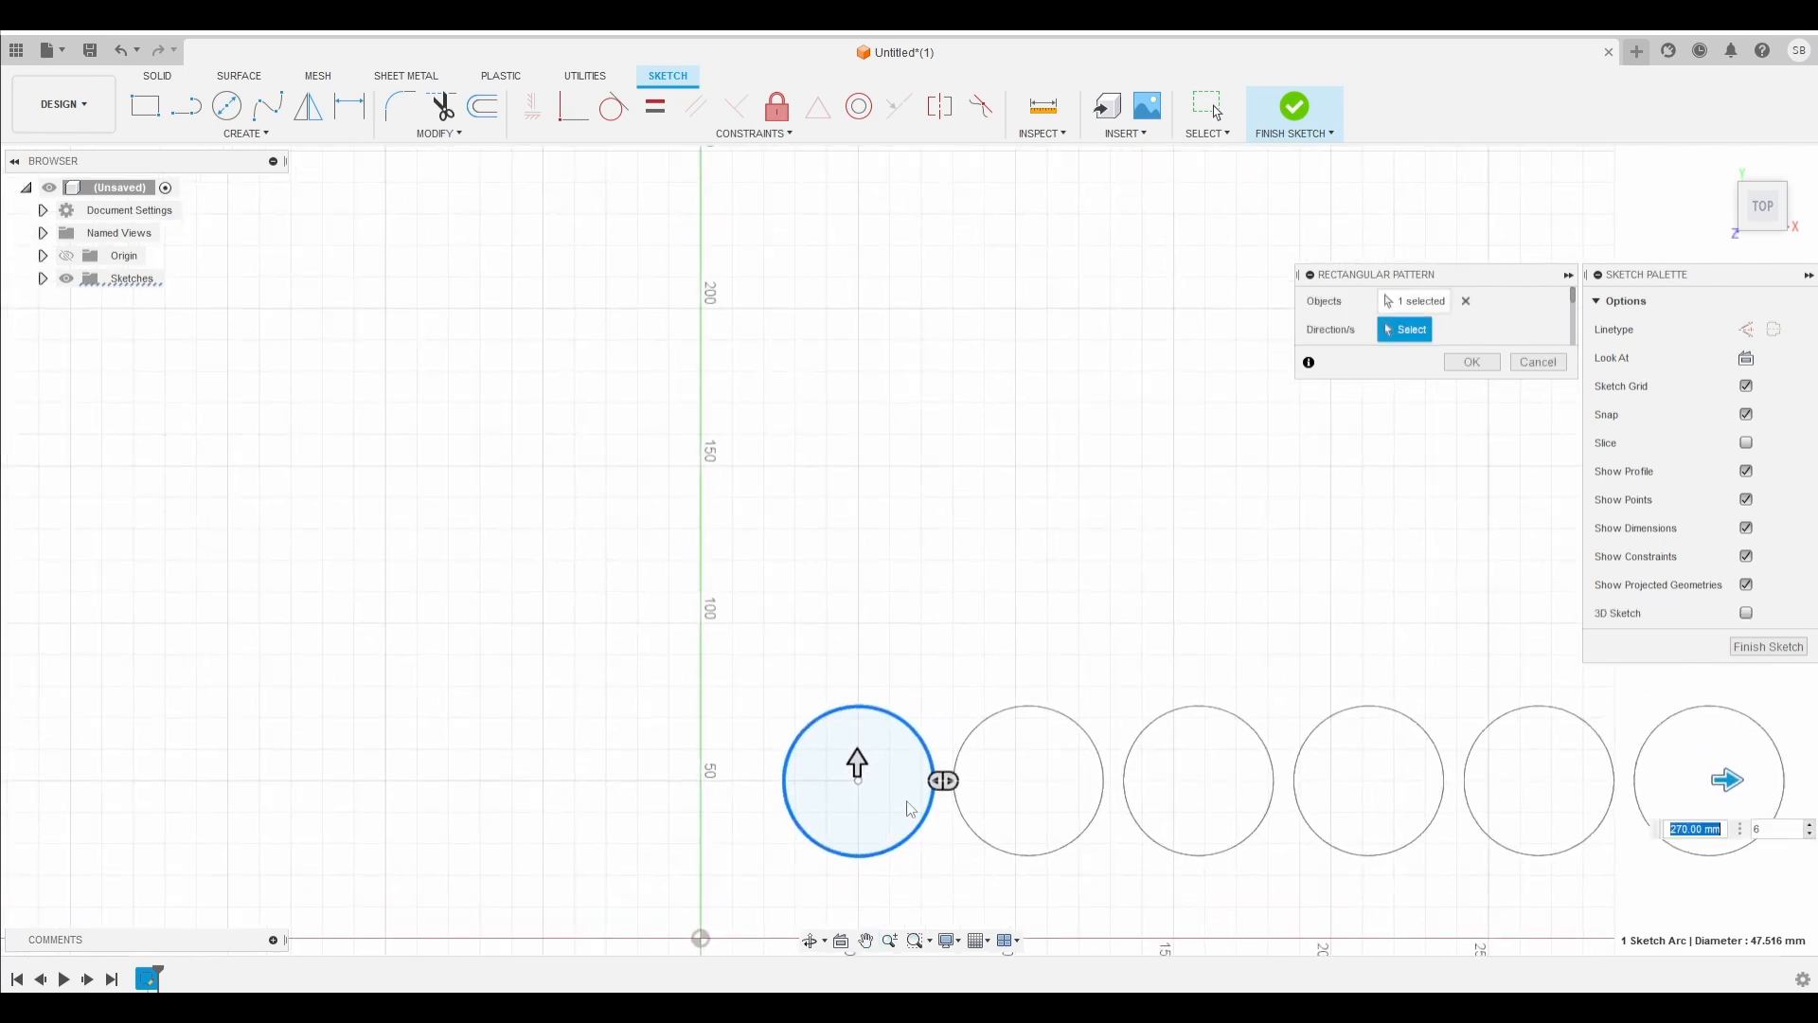
{"action": "mouse_move", "coordinate": [859, 769]}
{"action": "left_mouse_down"}
{"action": "mouse_move", "coordinate": [862, 389]}
{"action": "mouse_move", "coordinate": [886, 294]}
{"action": "left_mouse_up"}
{"action": "middle_click_drag", "start_coordinate": [1250, 454], "coordinate": [908, 392]}
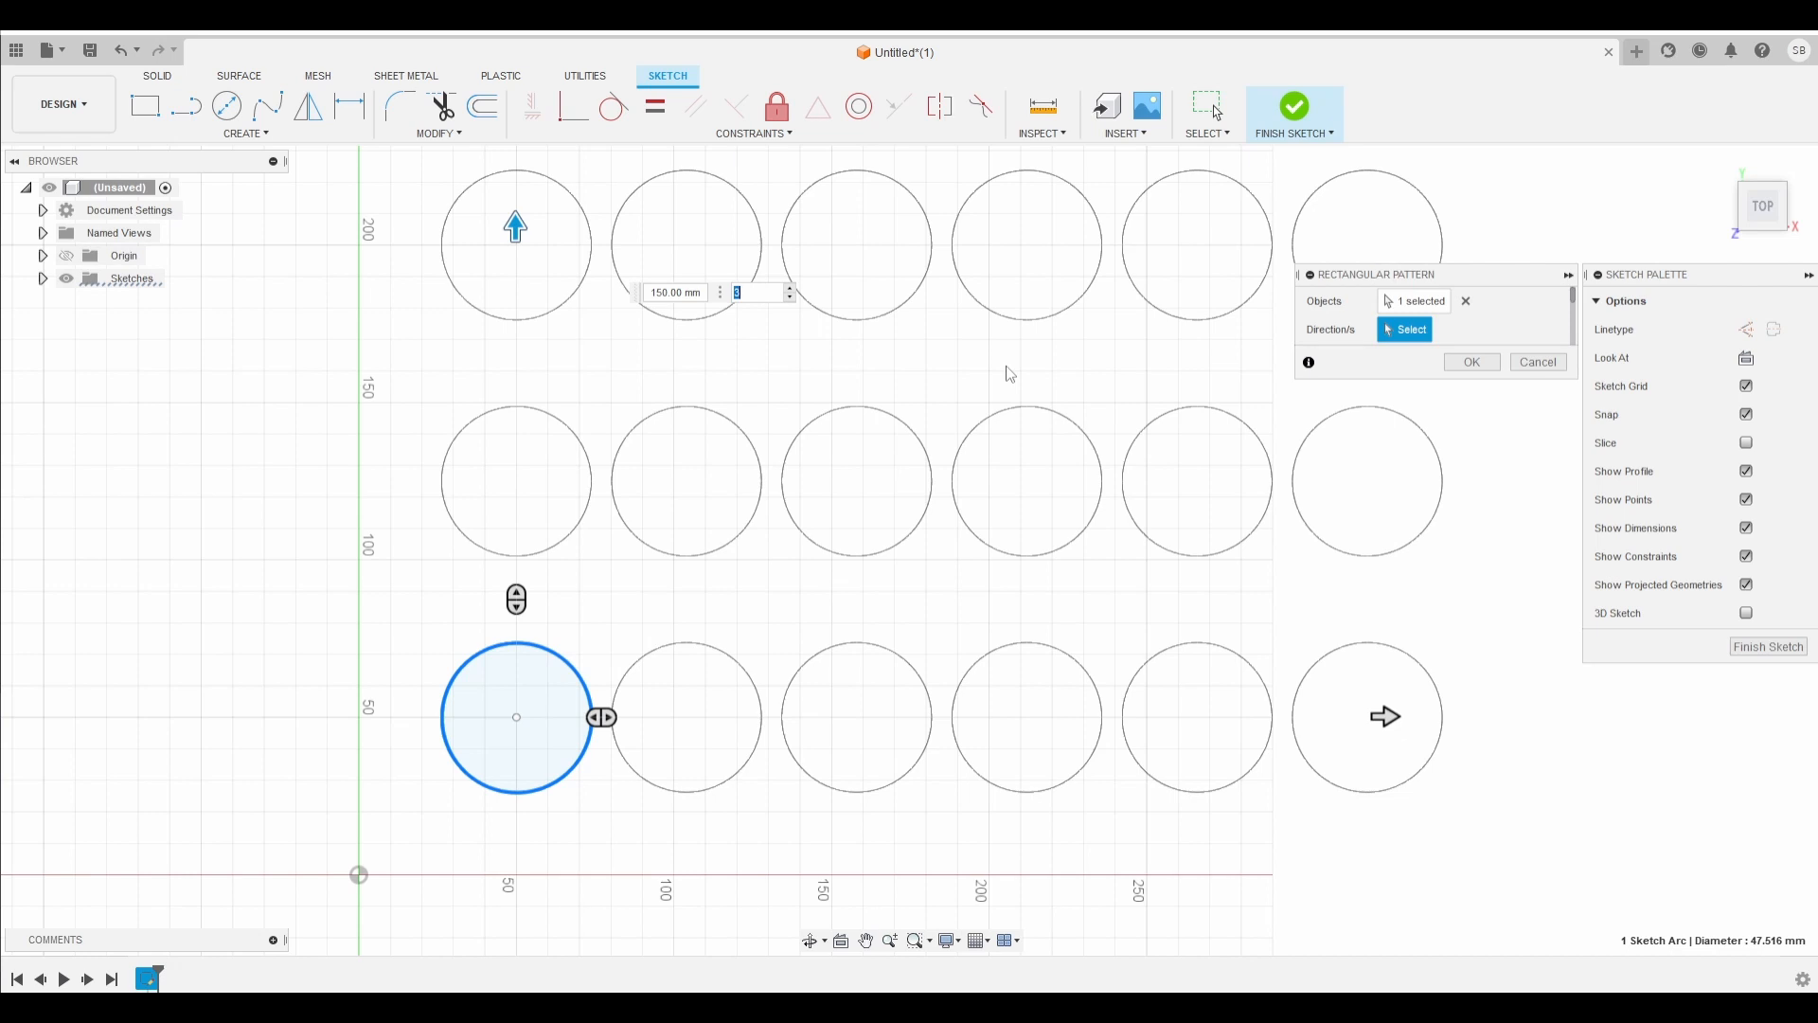
{"action": "key", "text": "Return"}
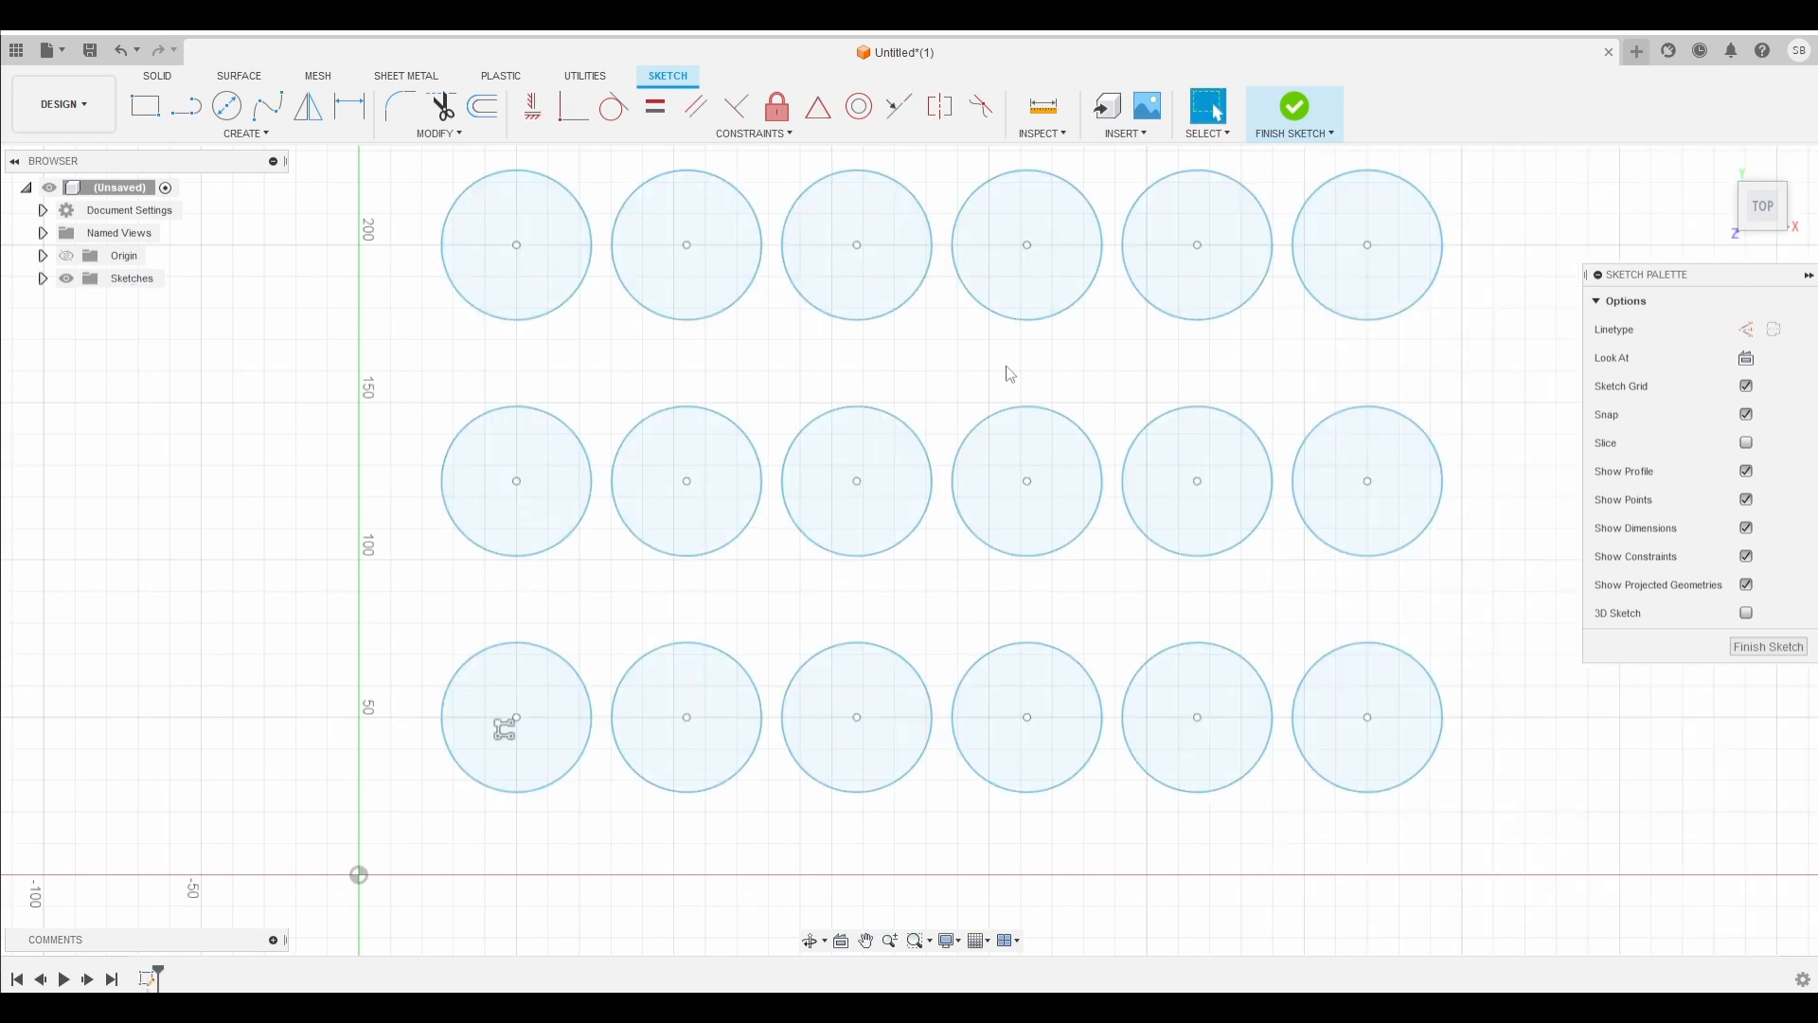
Step: Delete all the circles of the rectangular pattern to empty the sketch
{"action": "left_click_drag", "start_coordinate": [1543, 854], "coordinate": [395, 189]}
{"action": "key", "text": "Delete"}
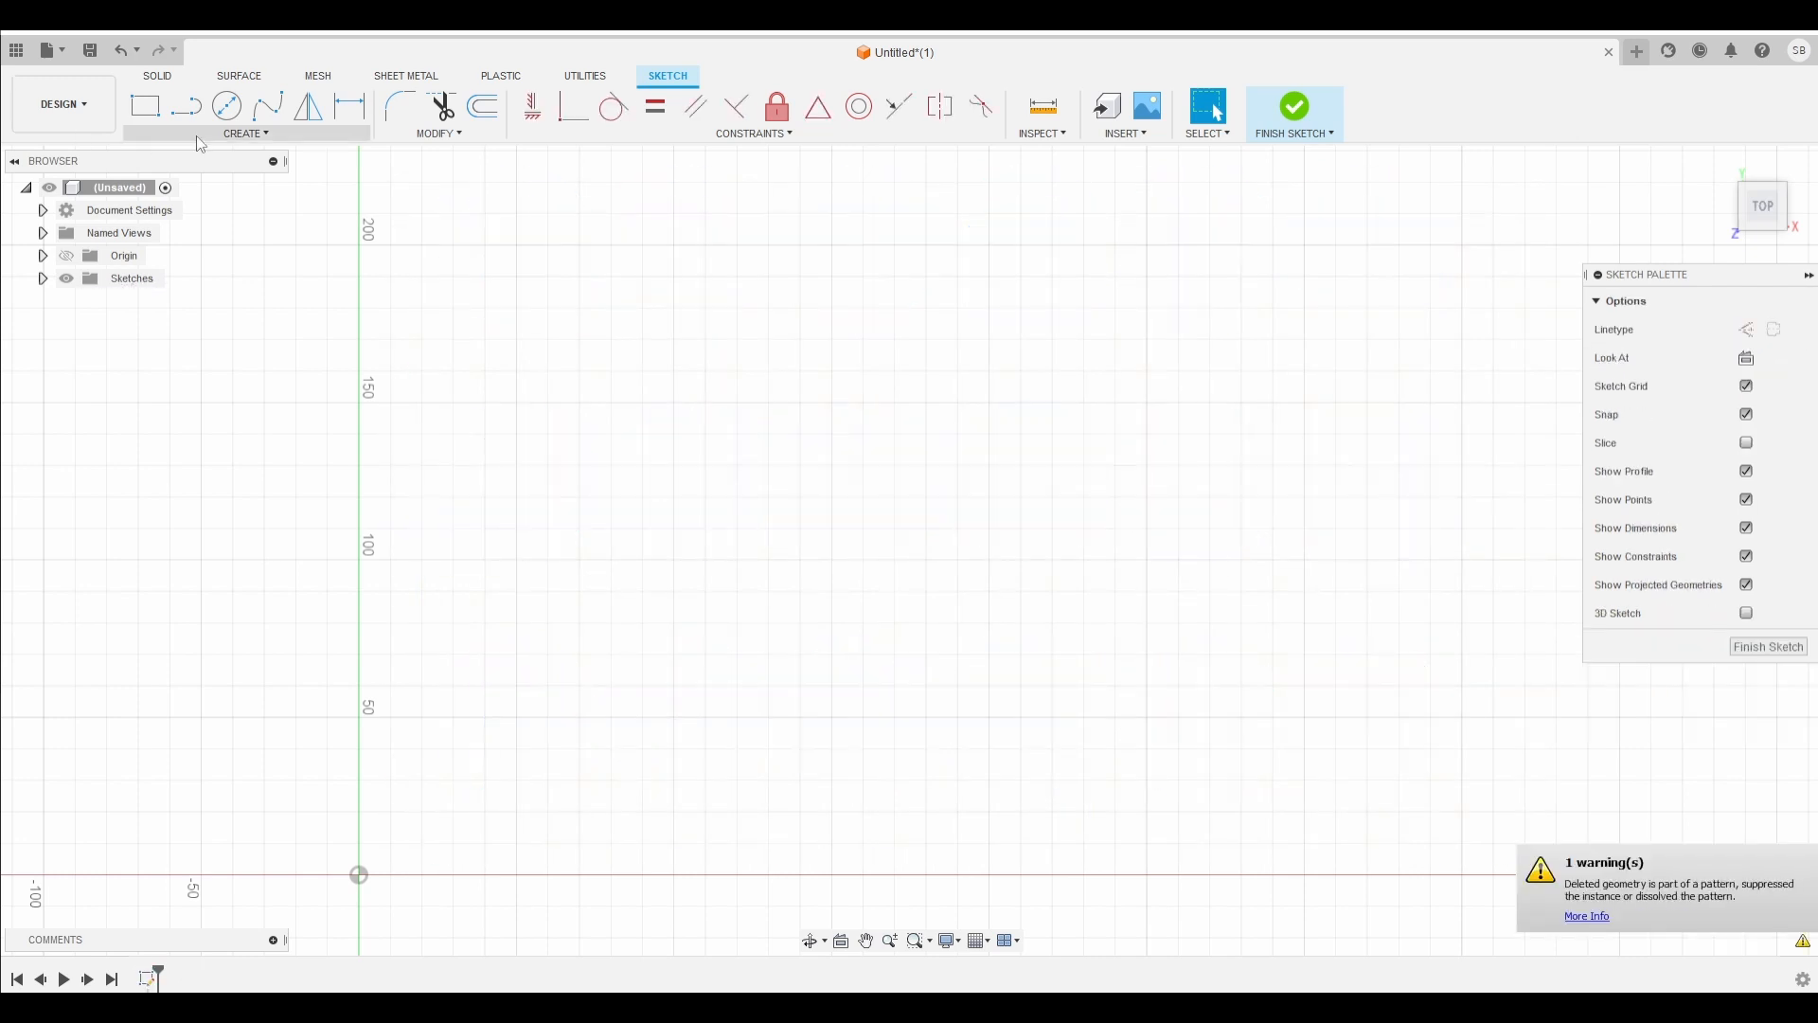
{"action": "left_click", "coordinate": [242, 134]}
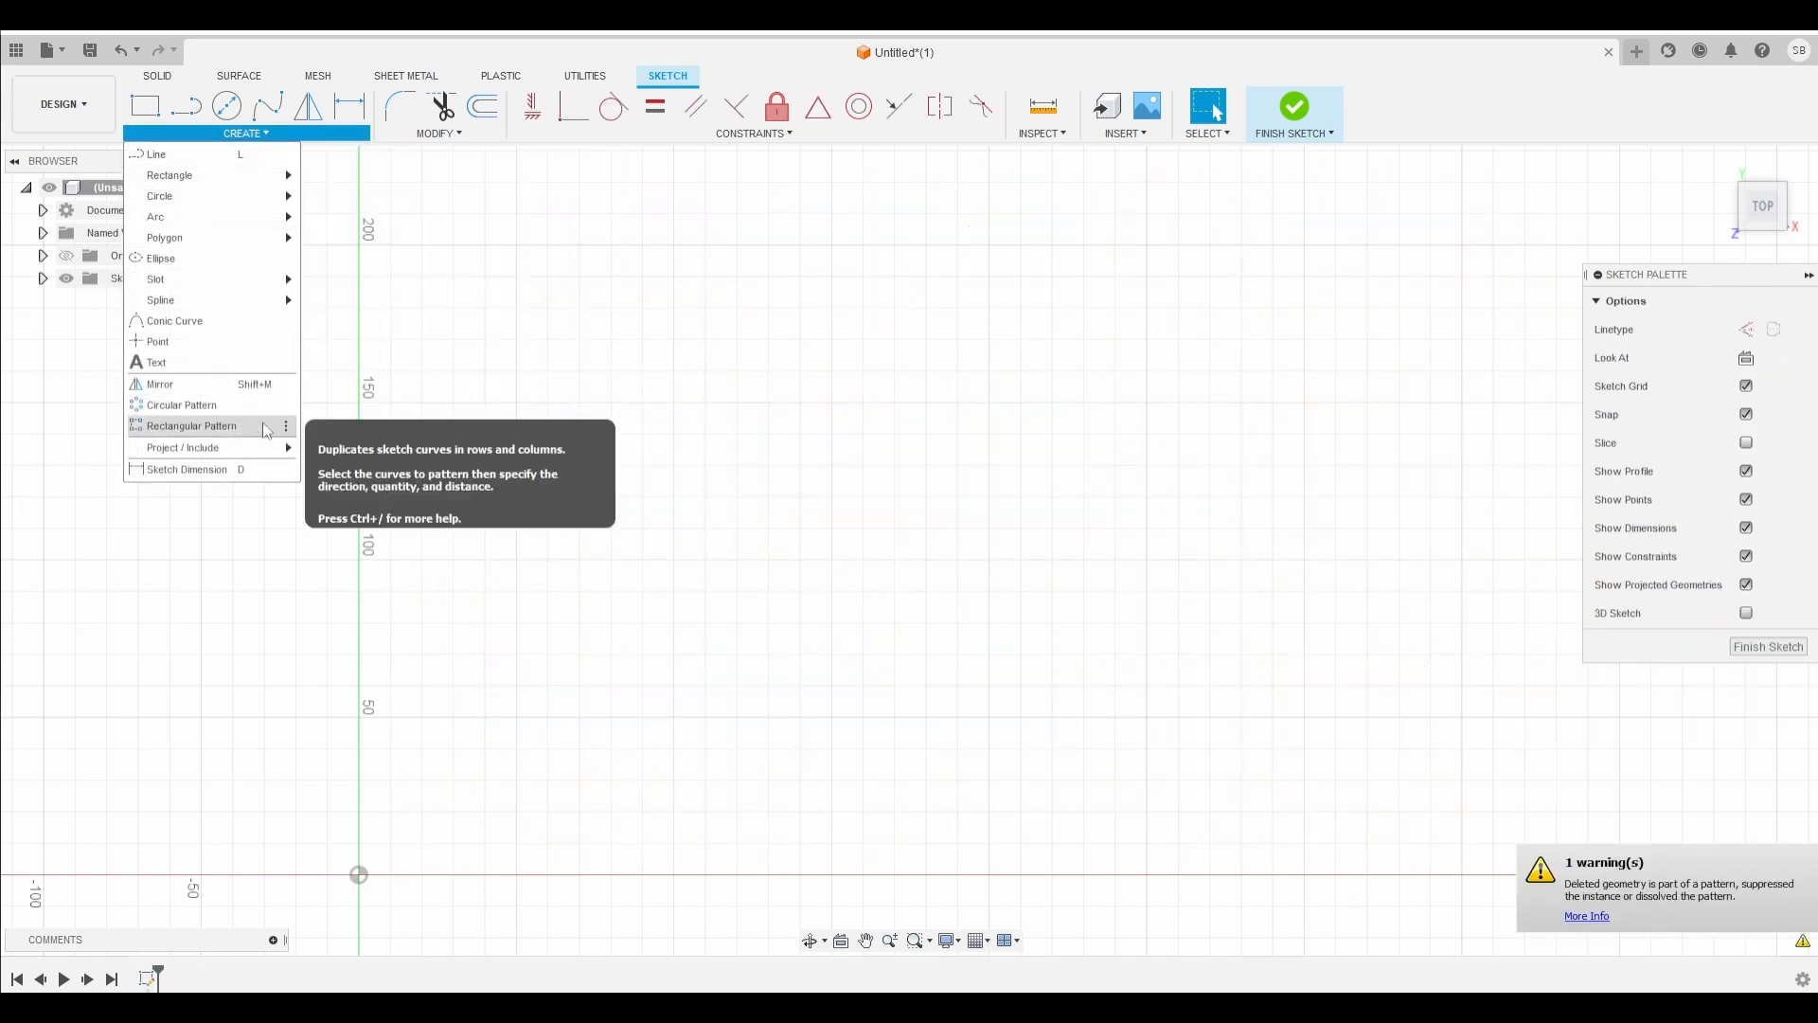
Step: Sketch an upright two-point rectangle right of the vertical axis, spanning about 100 to 175 mm above the origin
{"action": "mouse_move", "coordinate": [238, 450]}
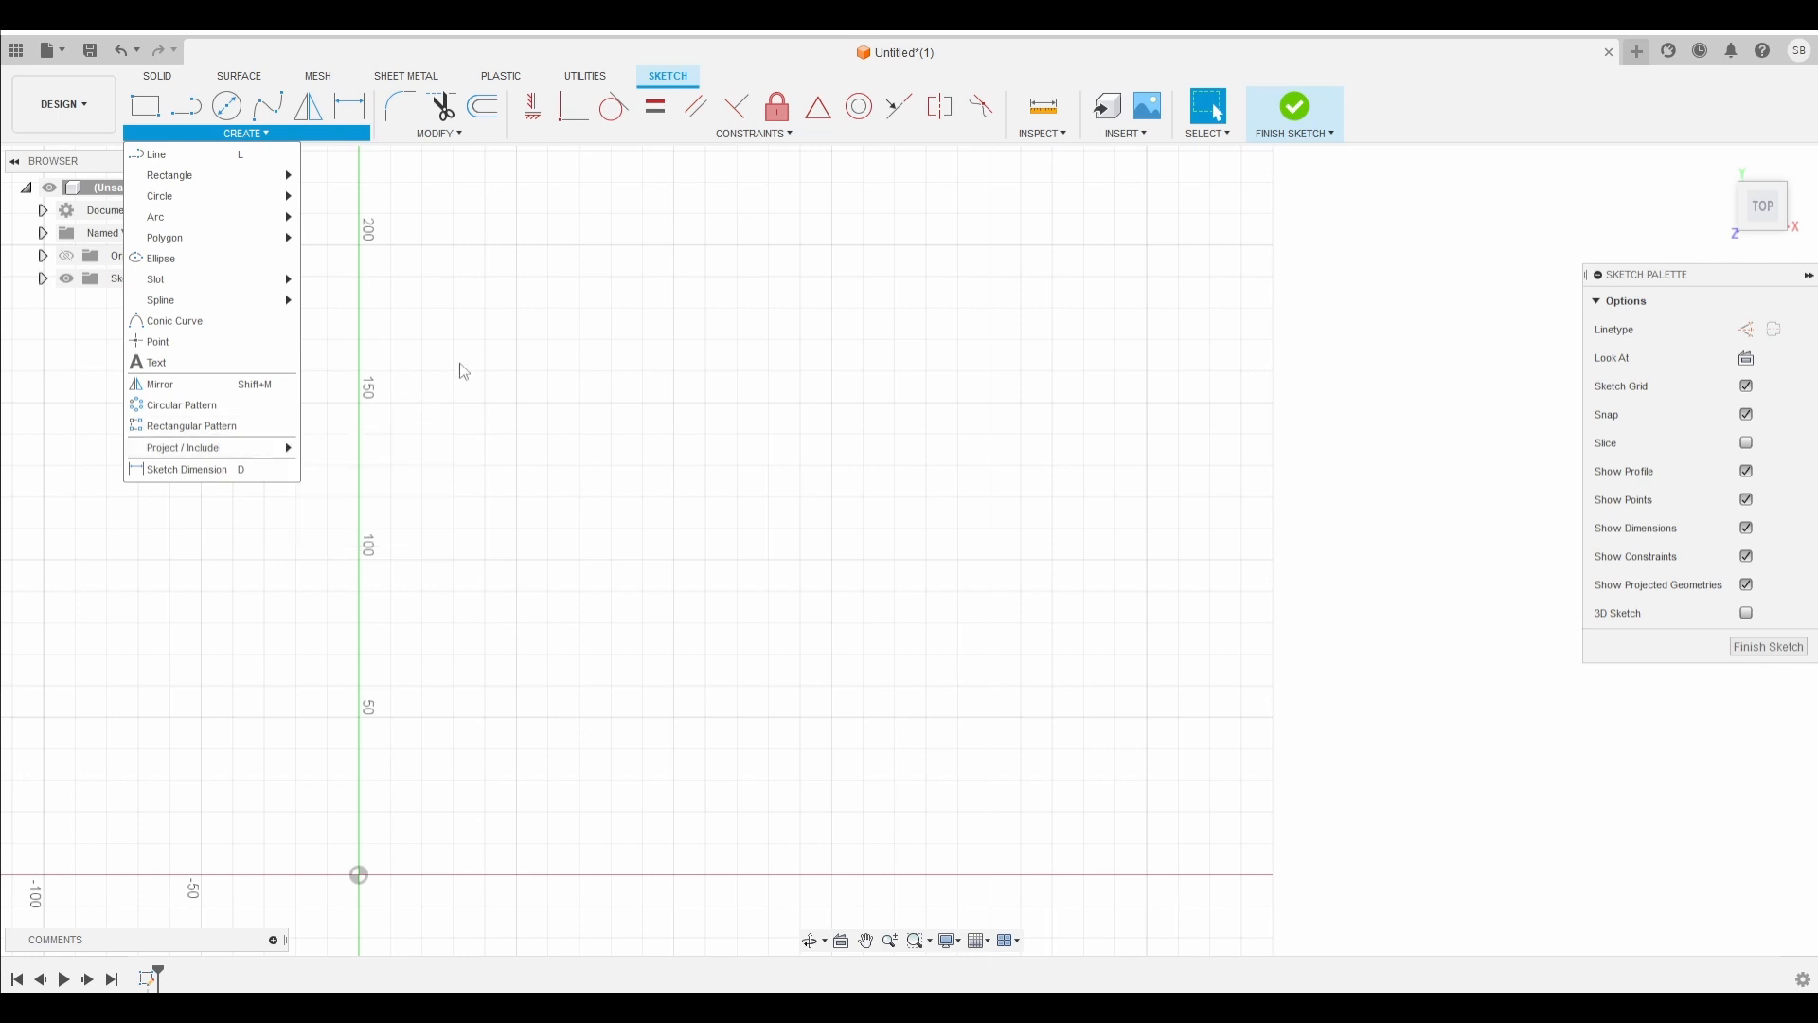
{"action": "left_click", "coordinate": [461, 316]}
{"action": "left_click", "coordinate": [428, 138]}
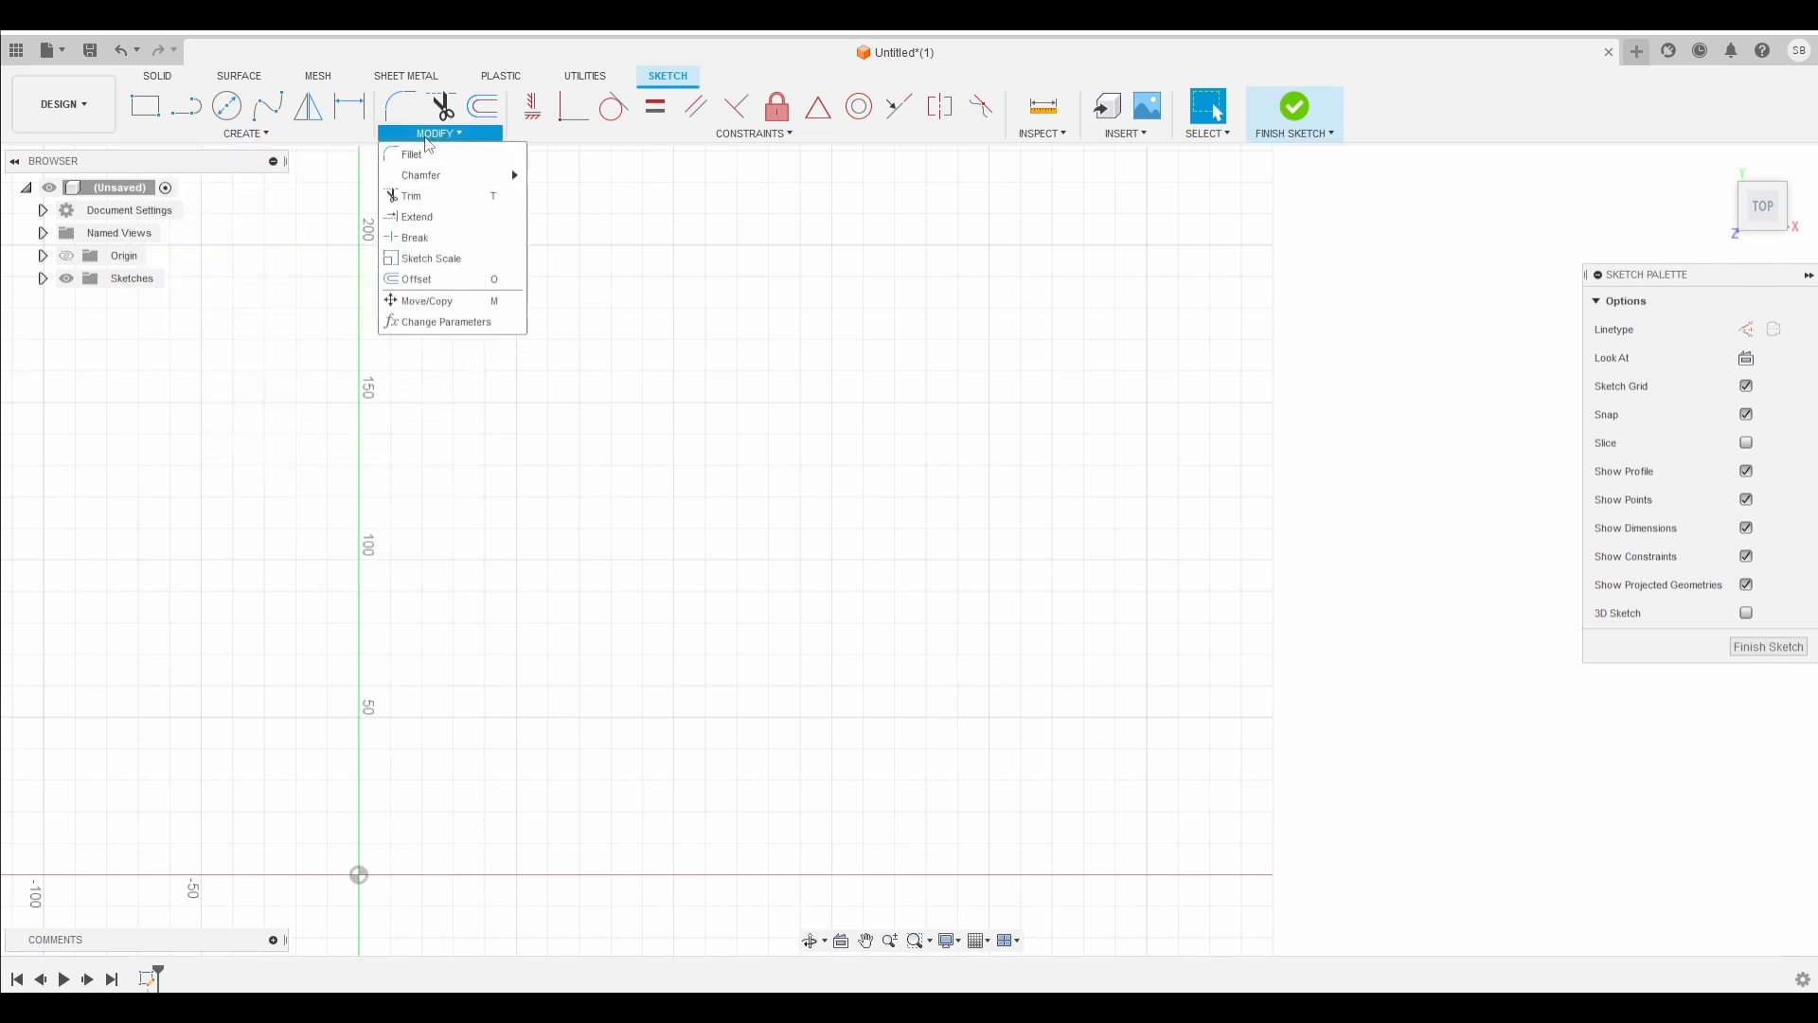
{"action": "left_click", "coordinate": [146, 107]}
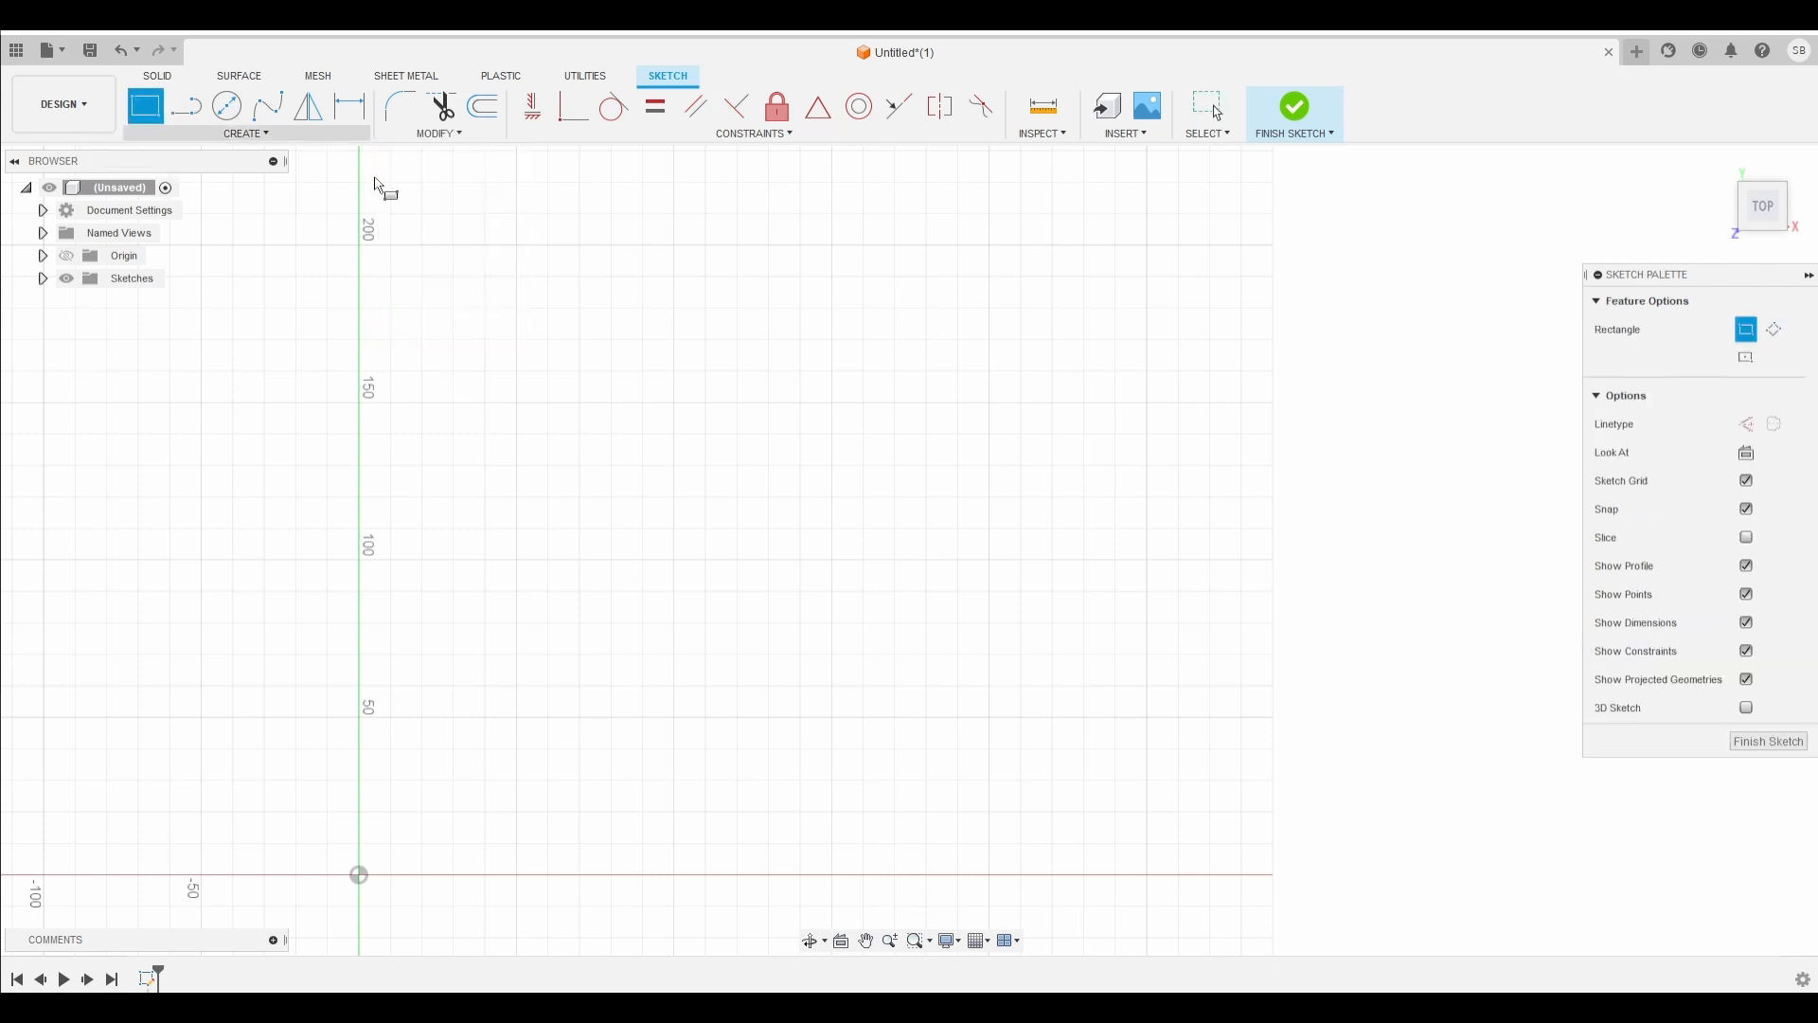
{"action": "left_click_drag", "start_coordinate": [416, 322], "coordinate": [580, 559]}
Step: Sketch a centre-diameter circle about 100 mm in diameter to the upper right of the rectangle
{"action": "left_click", "coordinate": [227, 106]}
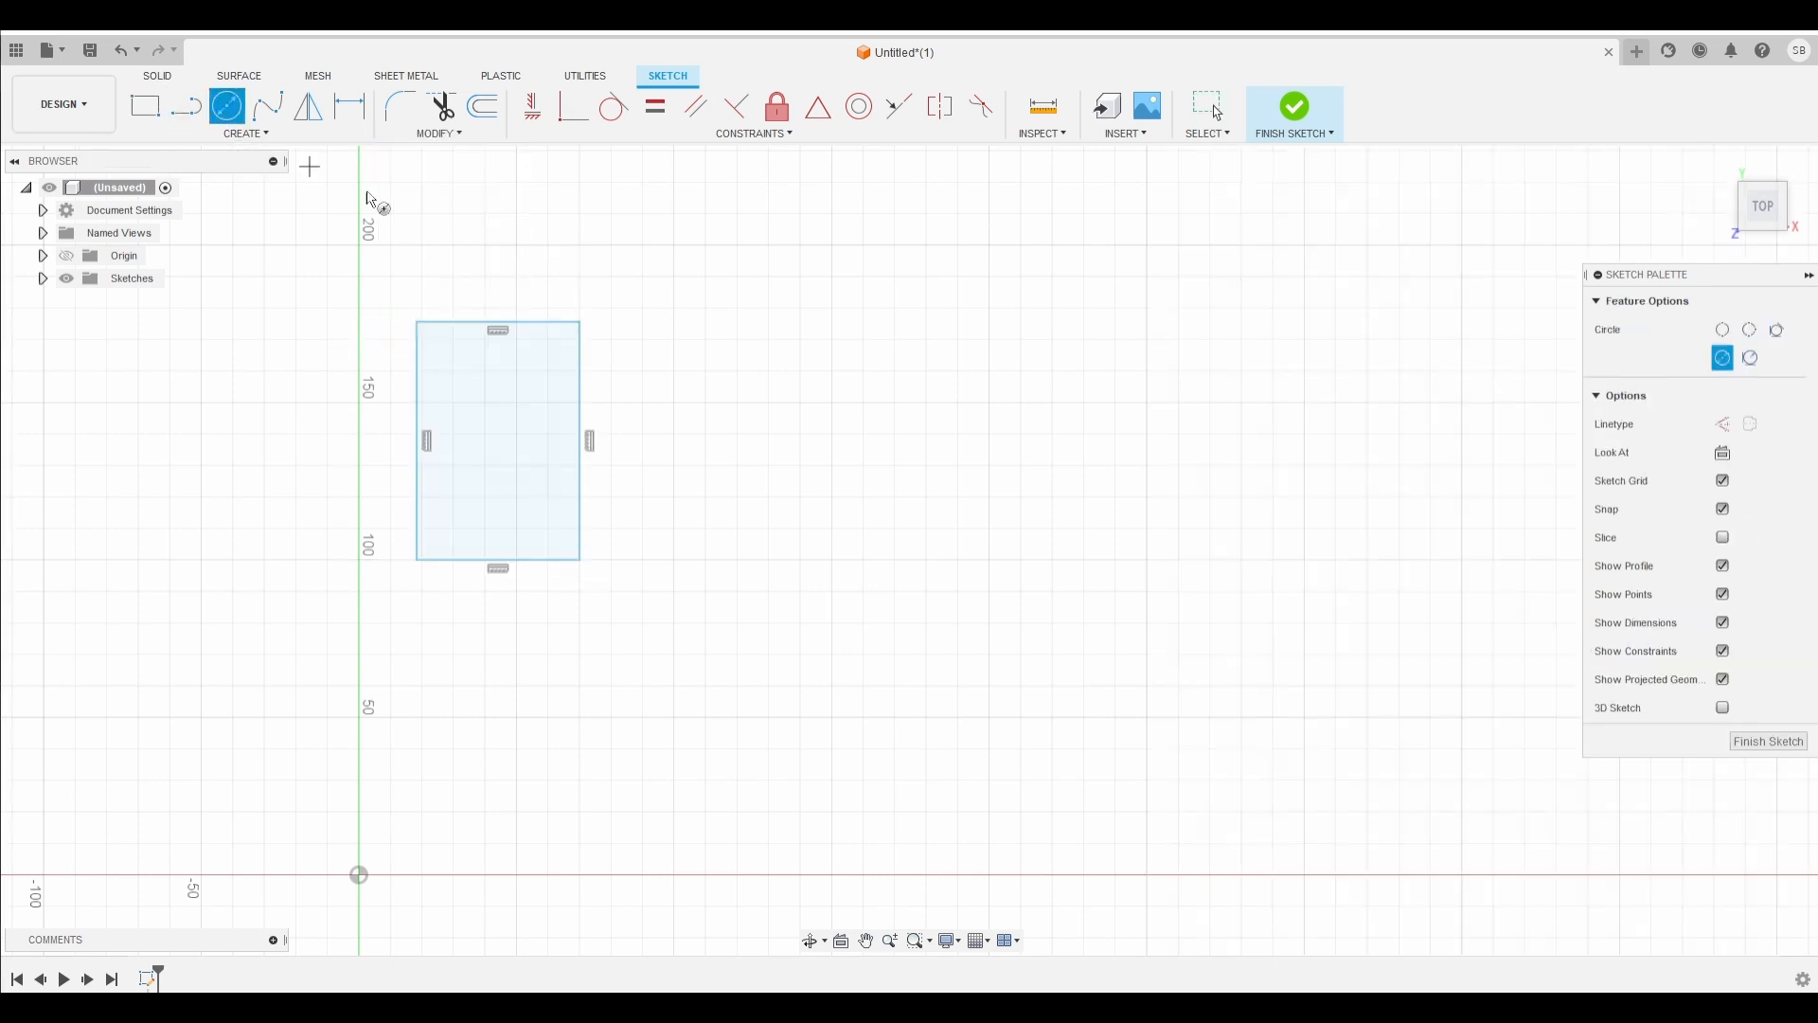
{"action": "left_click", "coordinate": [858, 293]}
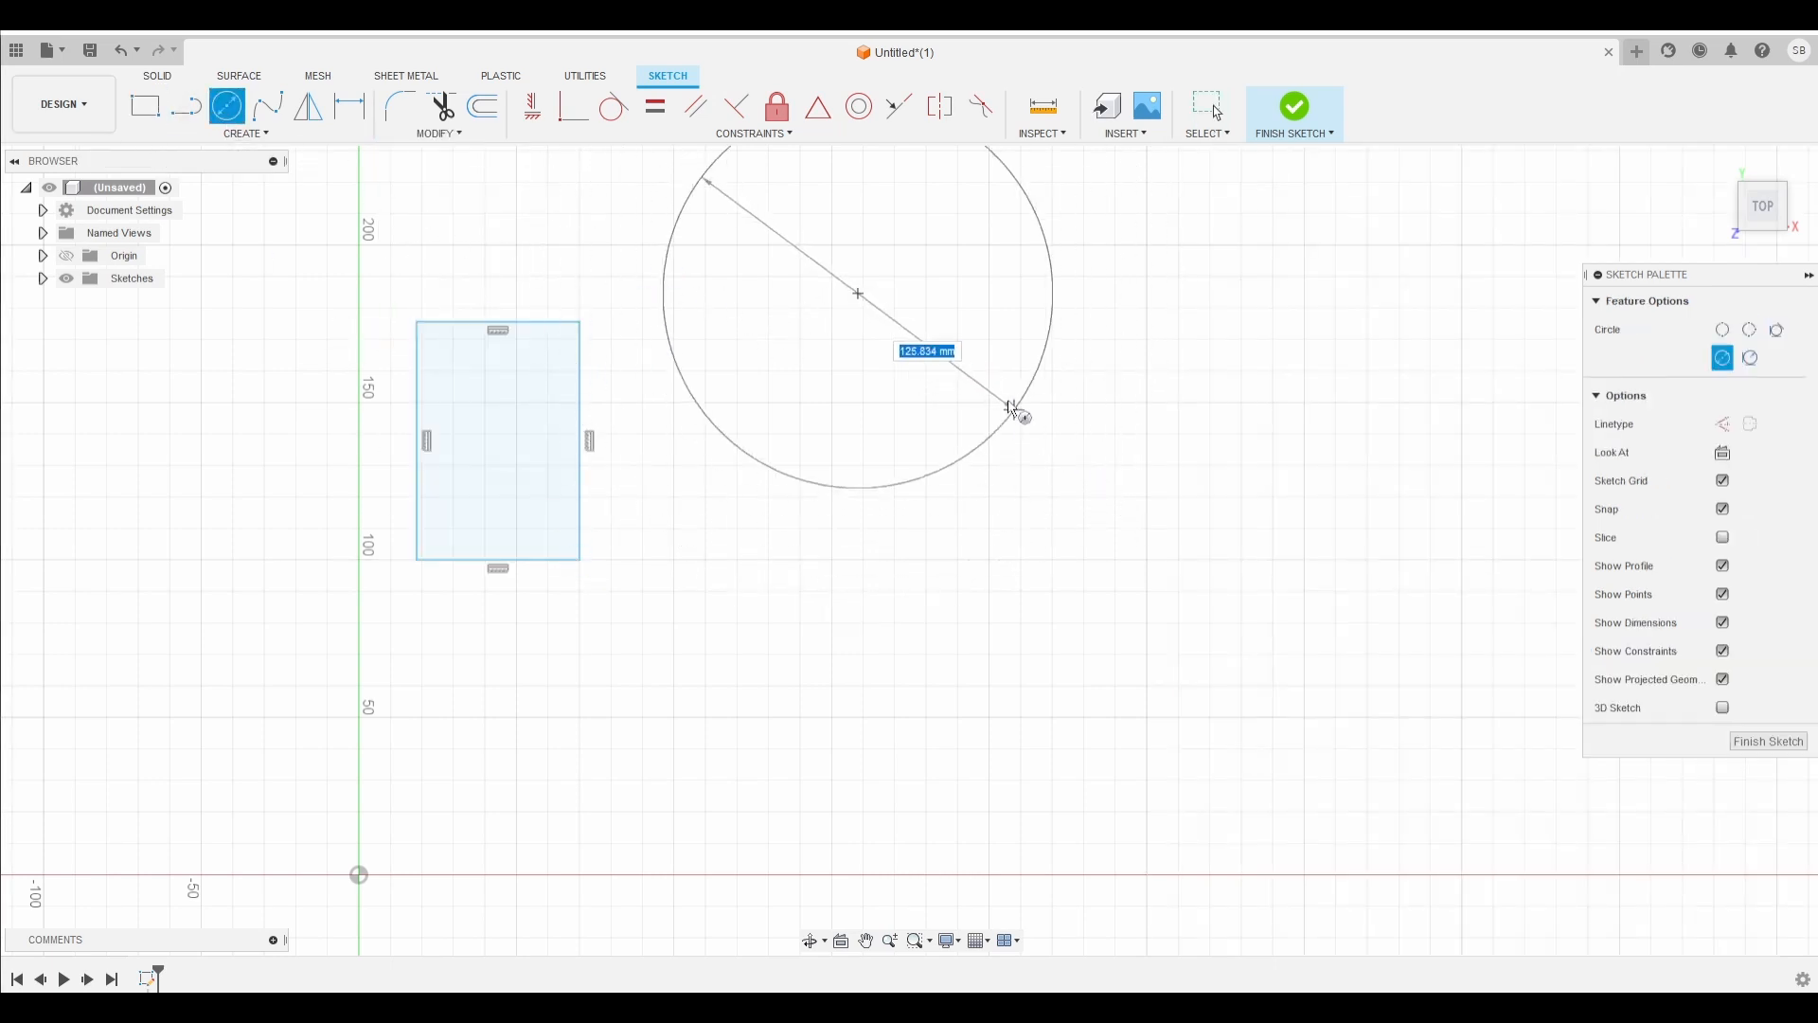
{"action": "left_click", "coordinate": [989, 388]}
Step: Draw a closed triangle from three connected lines below the large circle, with its apex pointing up
{"action": "left_click", "coordinate": [187, 106]}
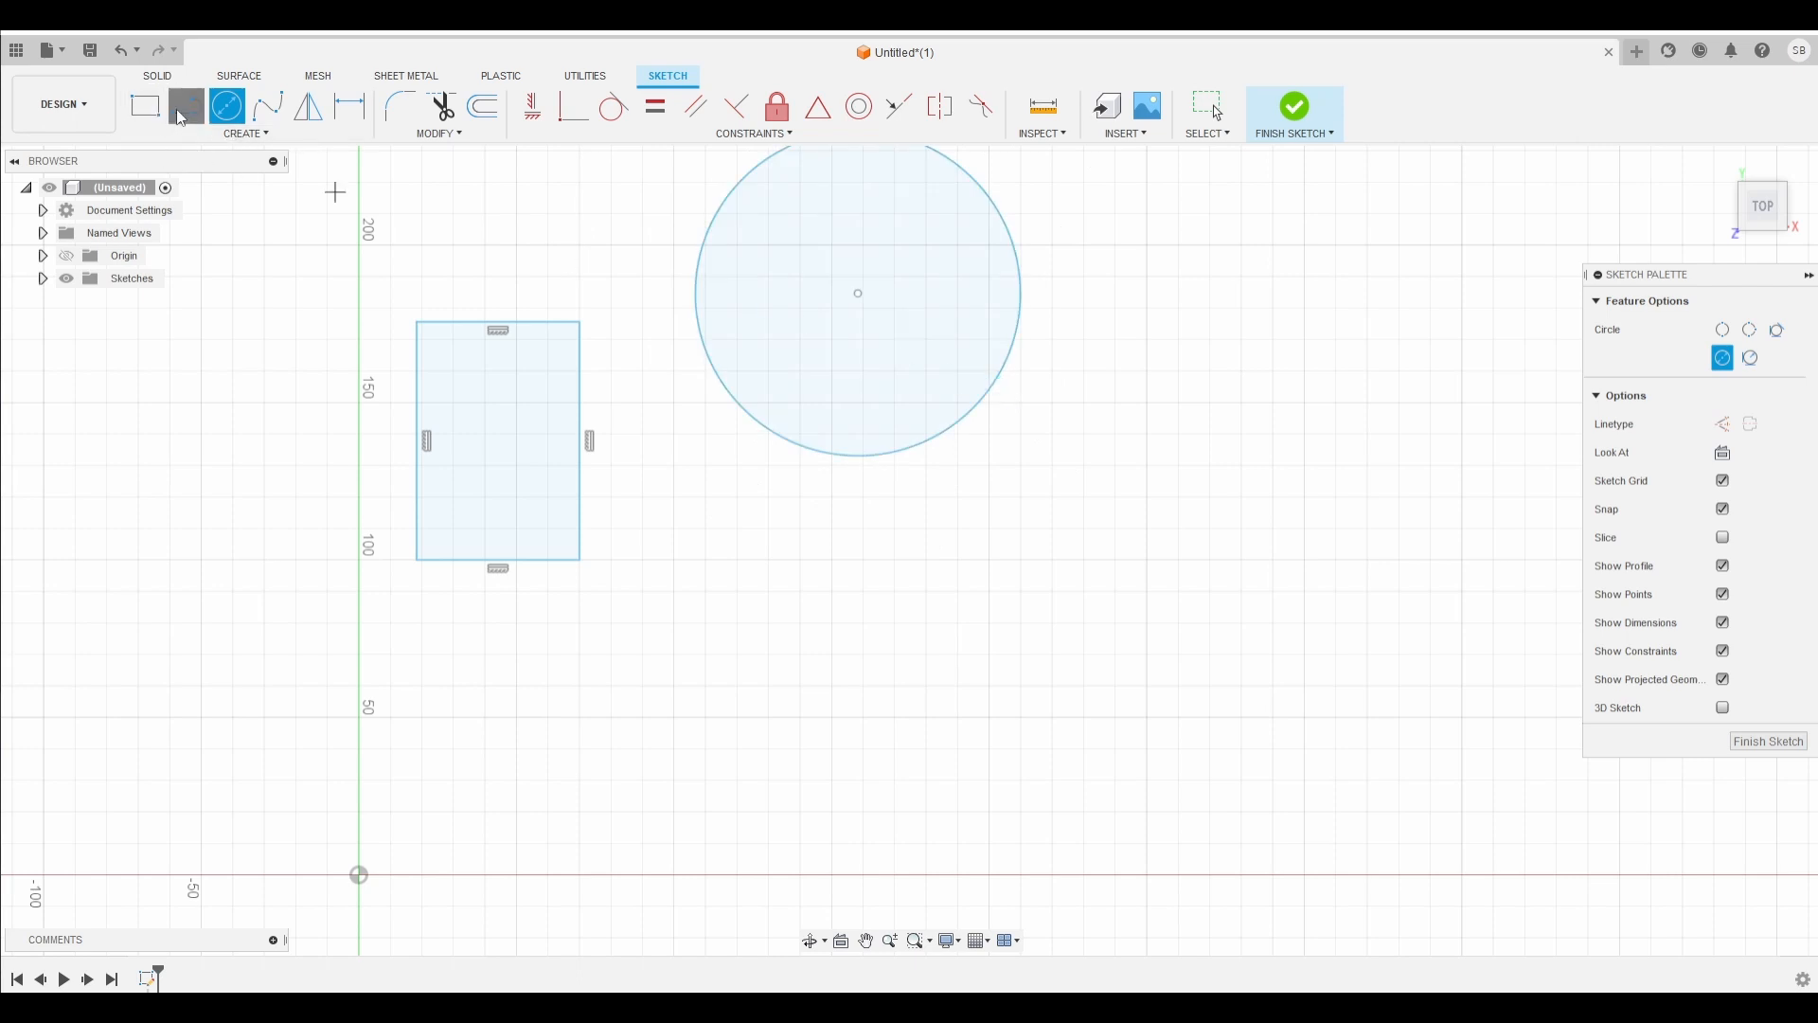
{"action": "left_click", "coordinate": [694, 685]}
{"action": "left_click", "coordinate": [811, 518]}
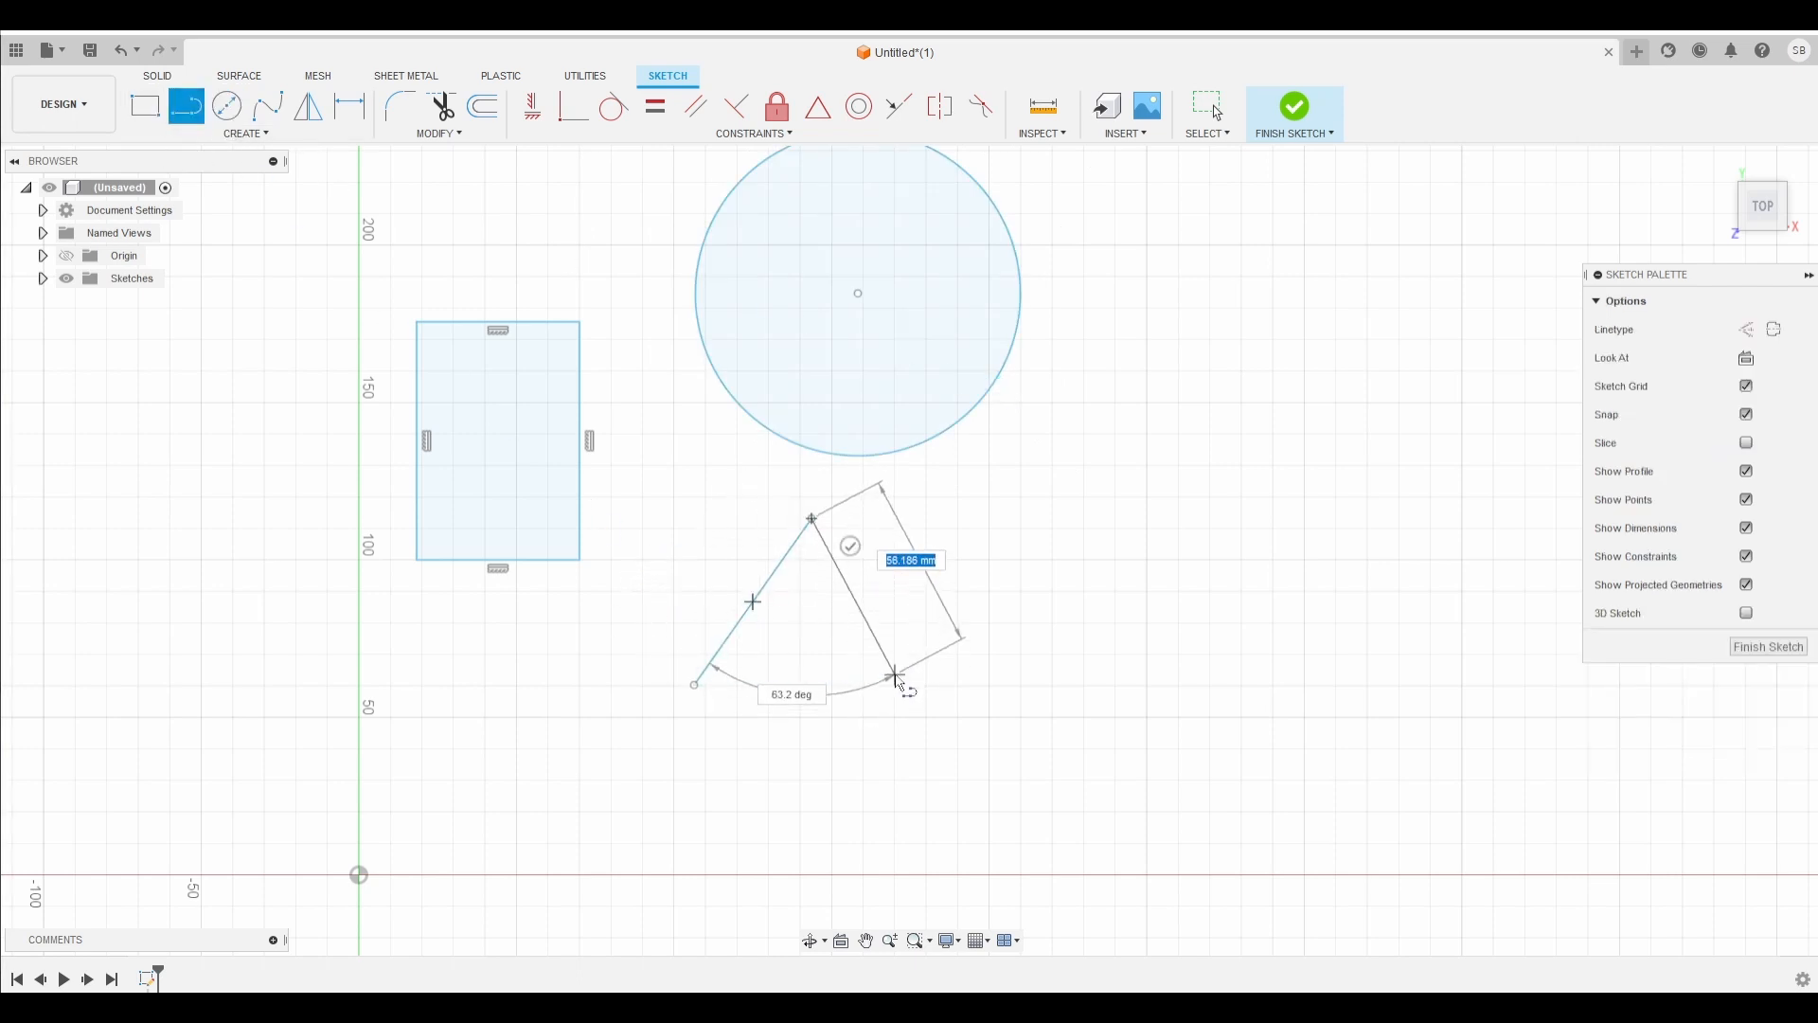
{"action": "left_click", "coordinate": [896, 674]}
{"action": "left_click", "coordinate": [695, 684]}
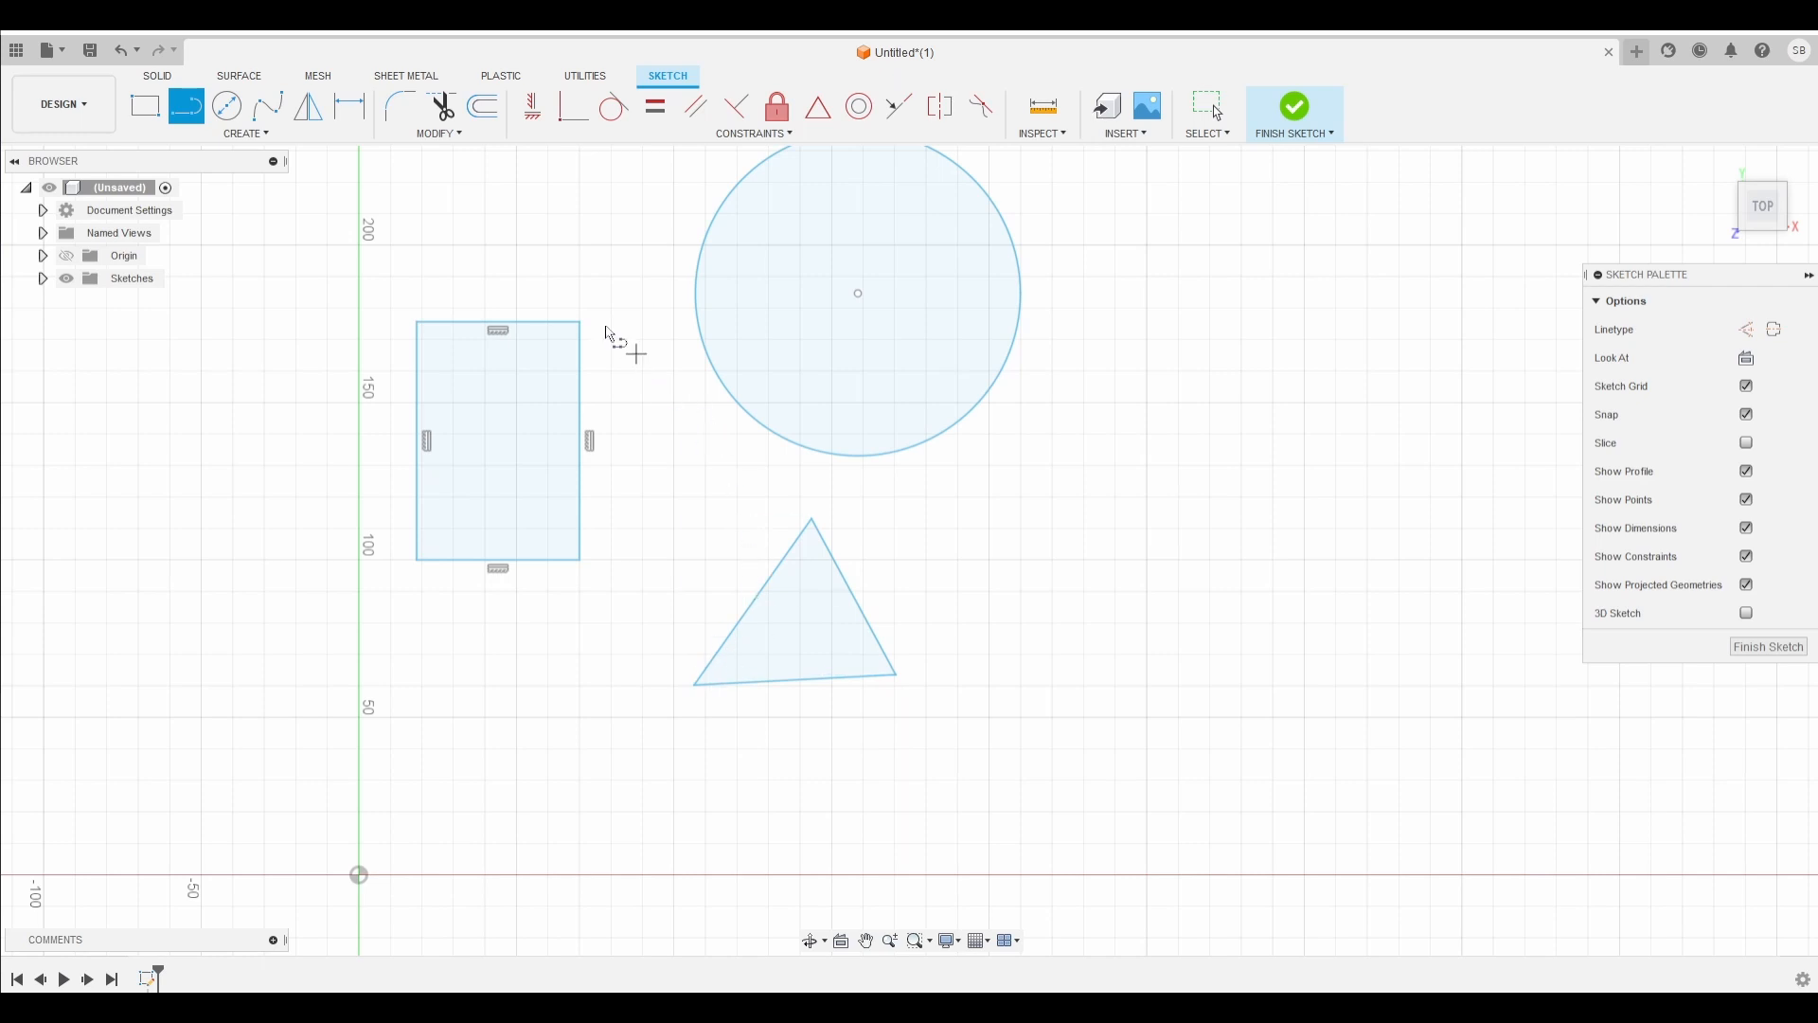
Step: Fillet the rectangle's upper-left corner with a 10 mm radius
{"action": "left_click", "coordinate": [439, 133]}
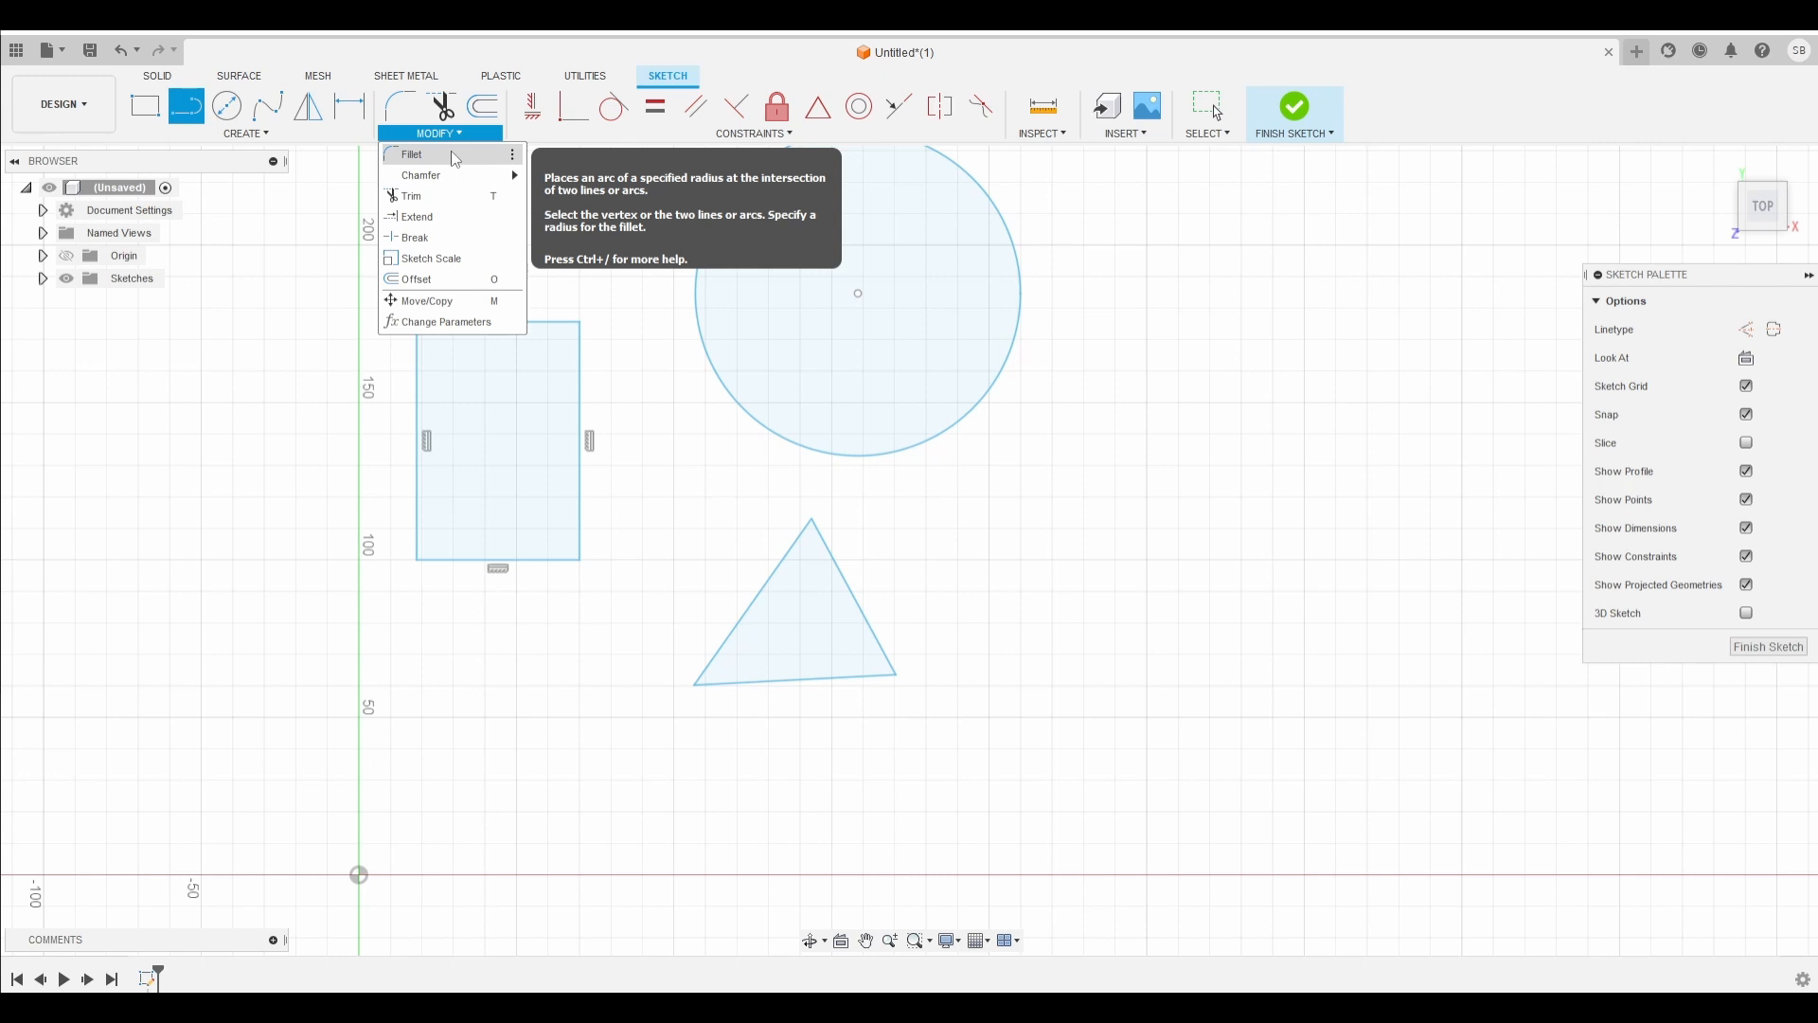
{"action": "left_click", "coordinate": [451, 154]}
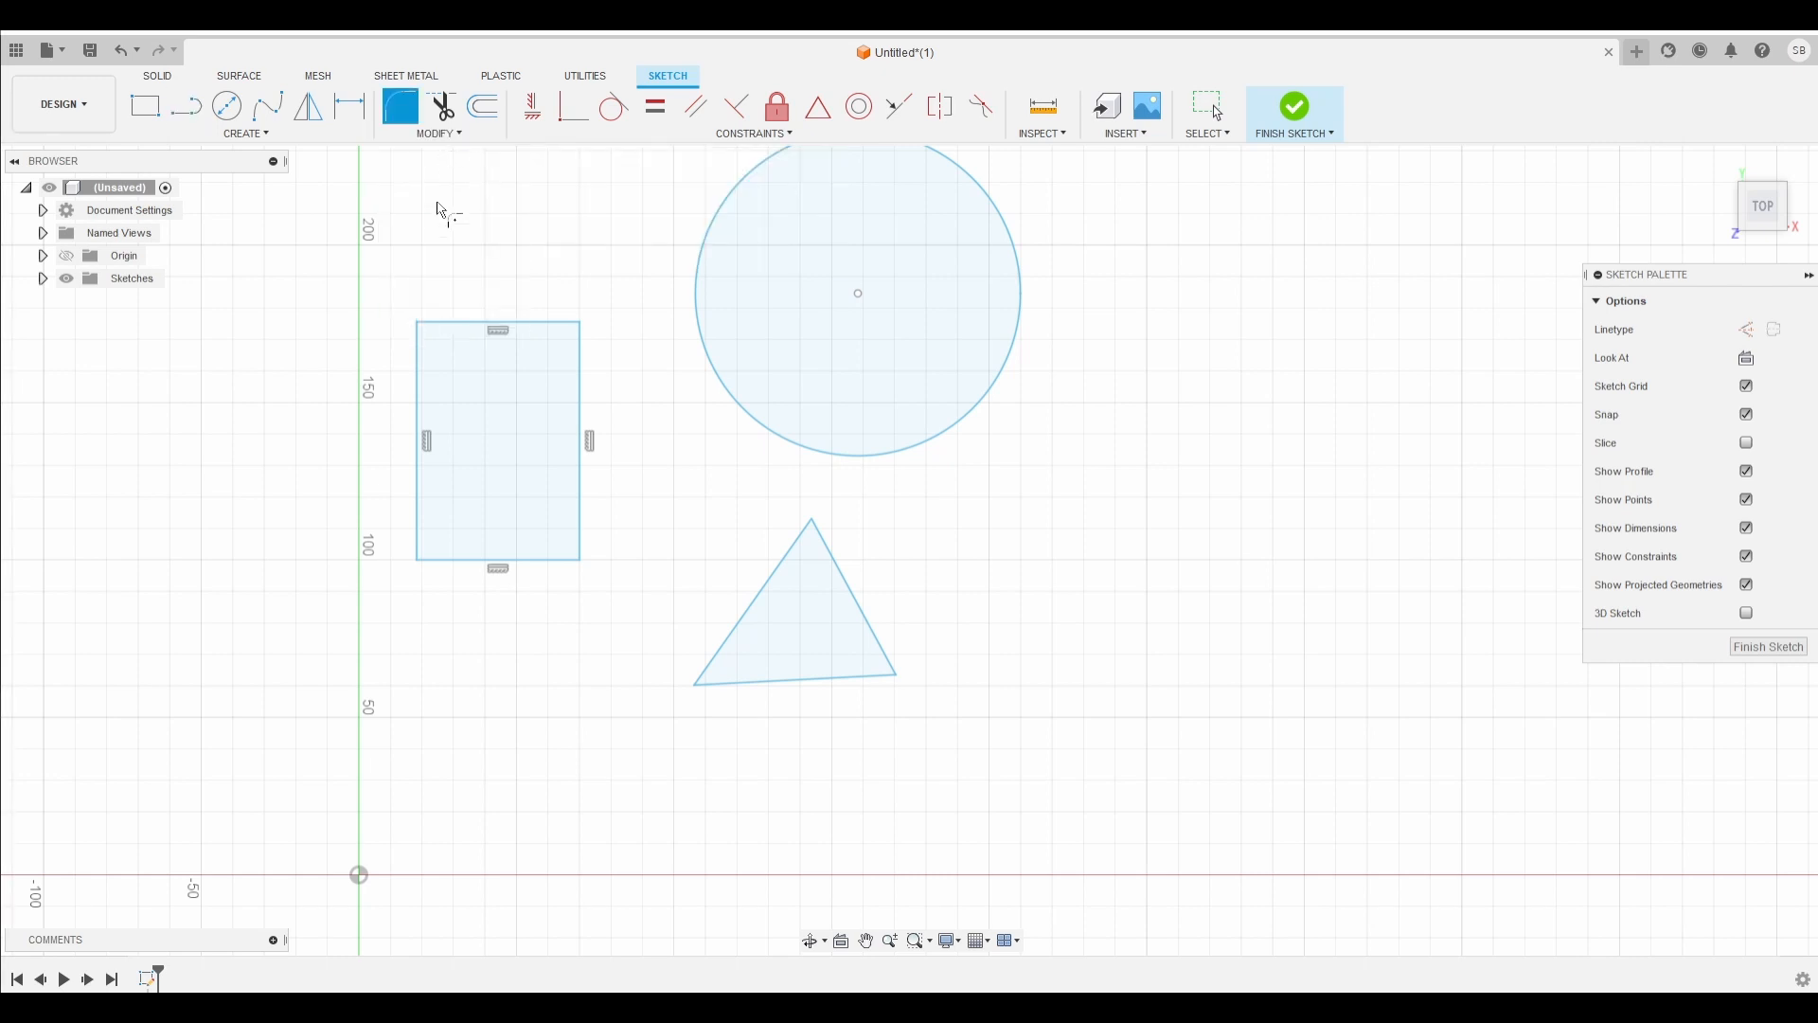
{"action": "left_click", "coordinate": [417, 324]}
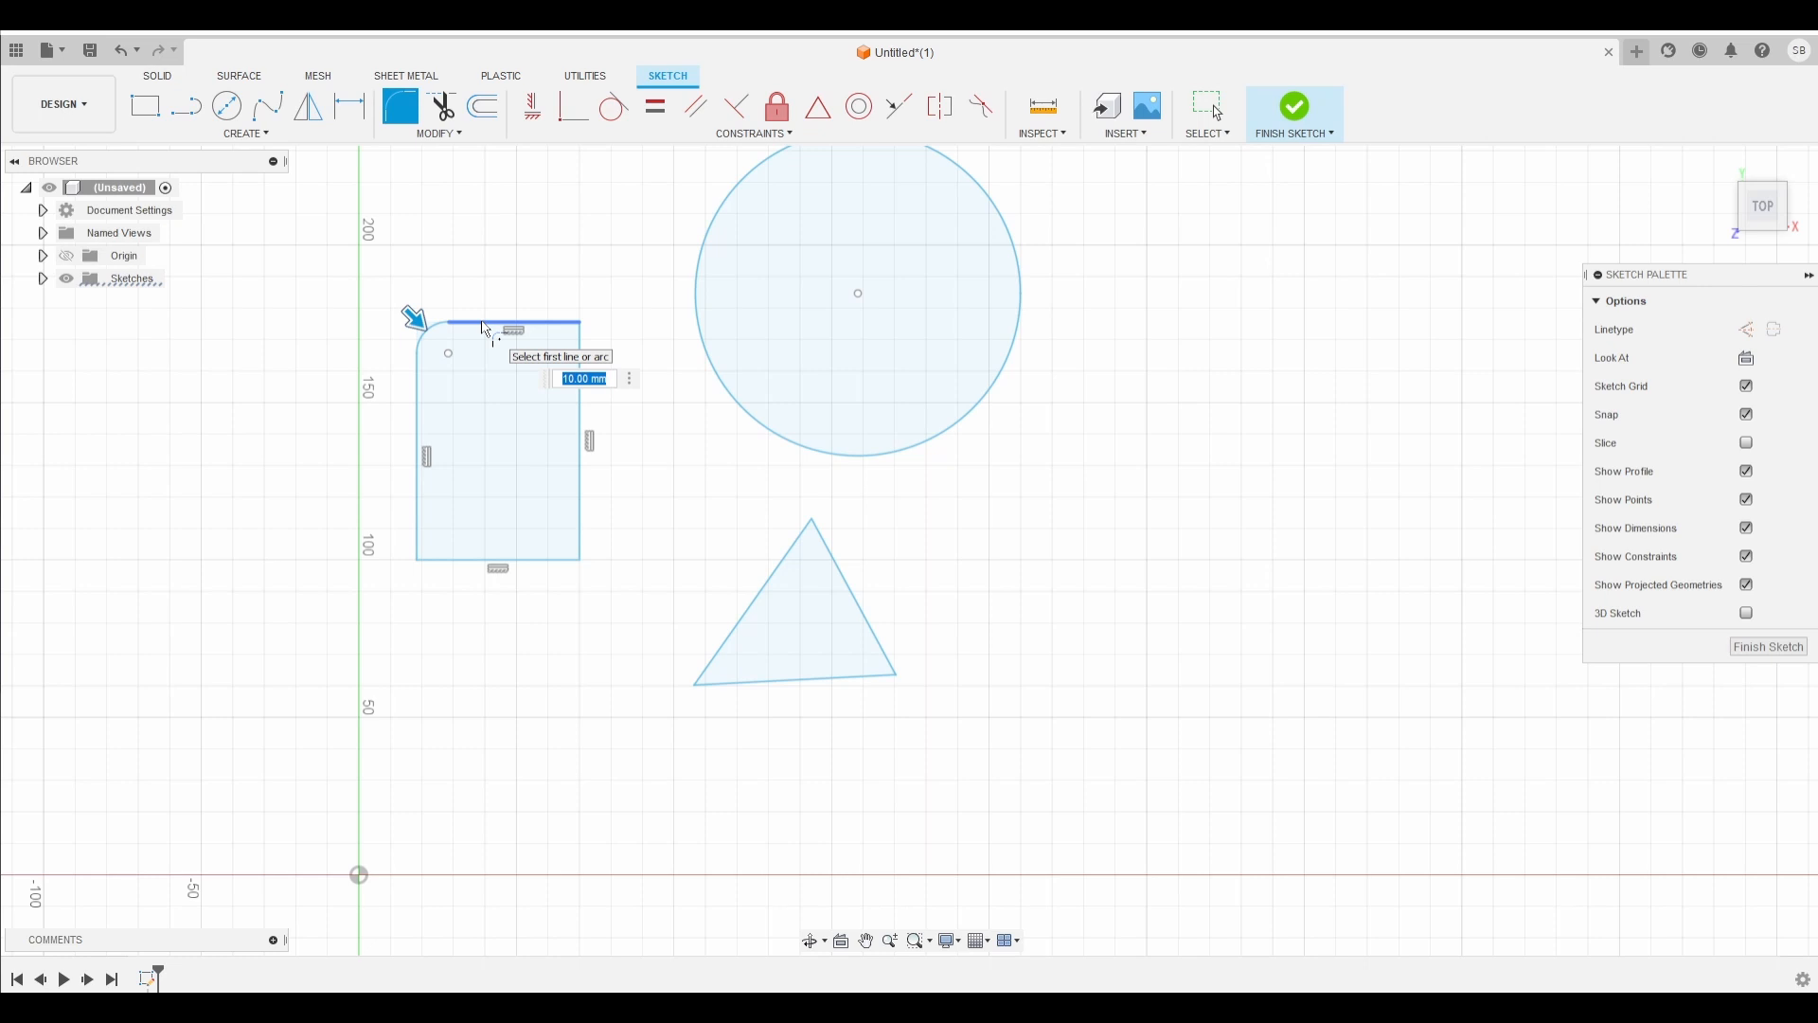
{"action": "type", "text": "20"}
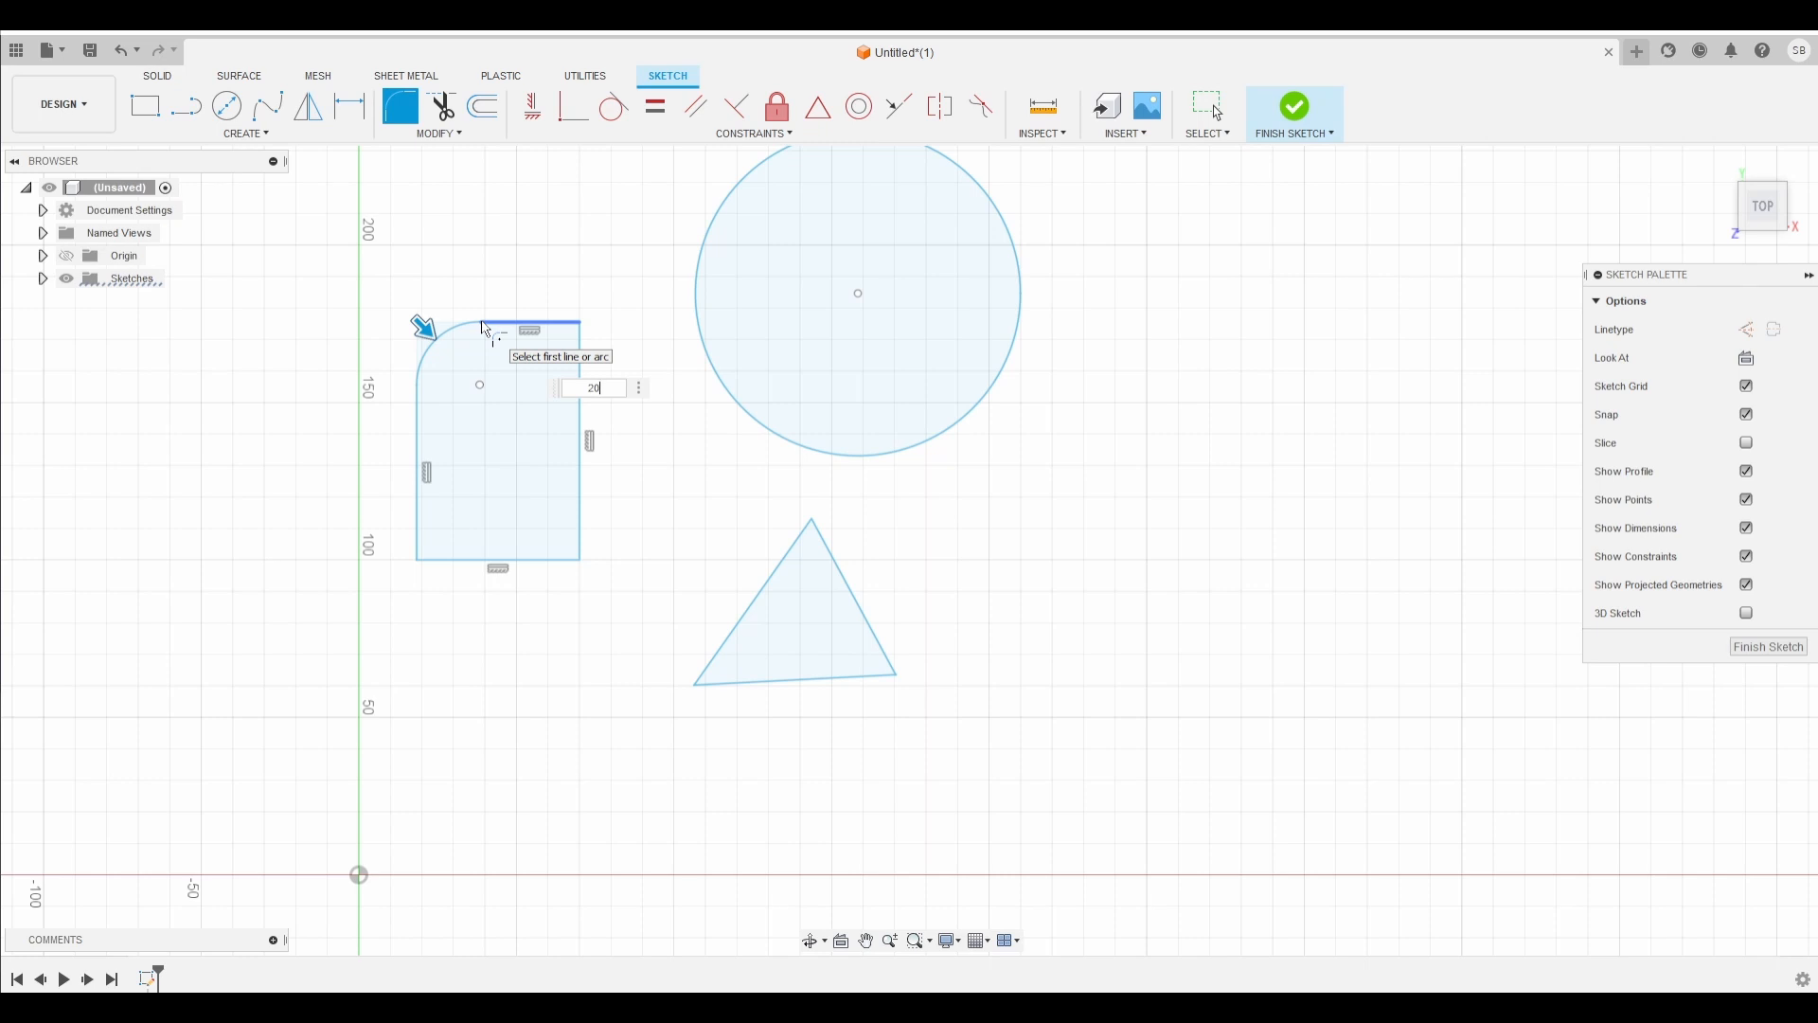
{"action": "key", "text": "Return"}
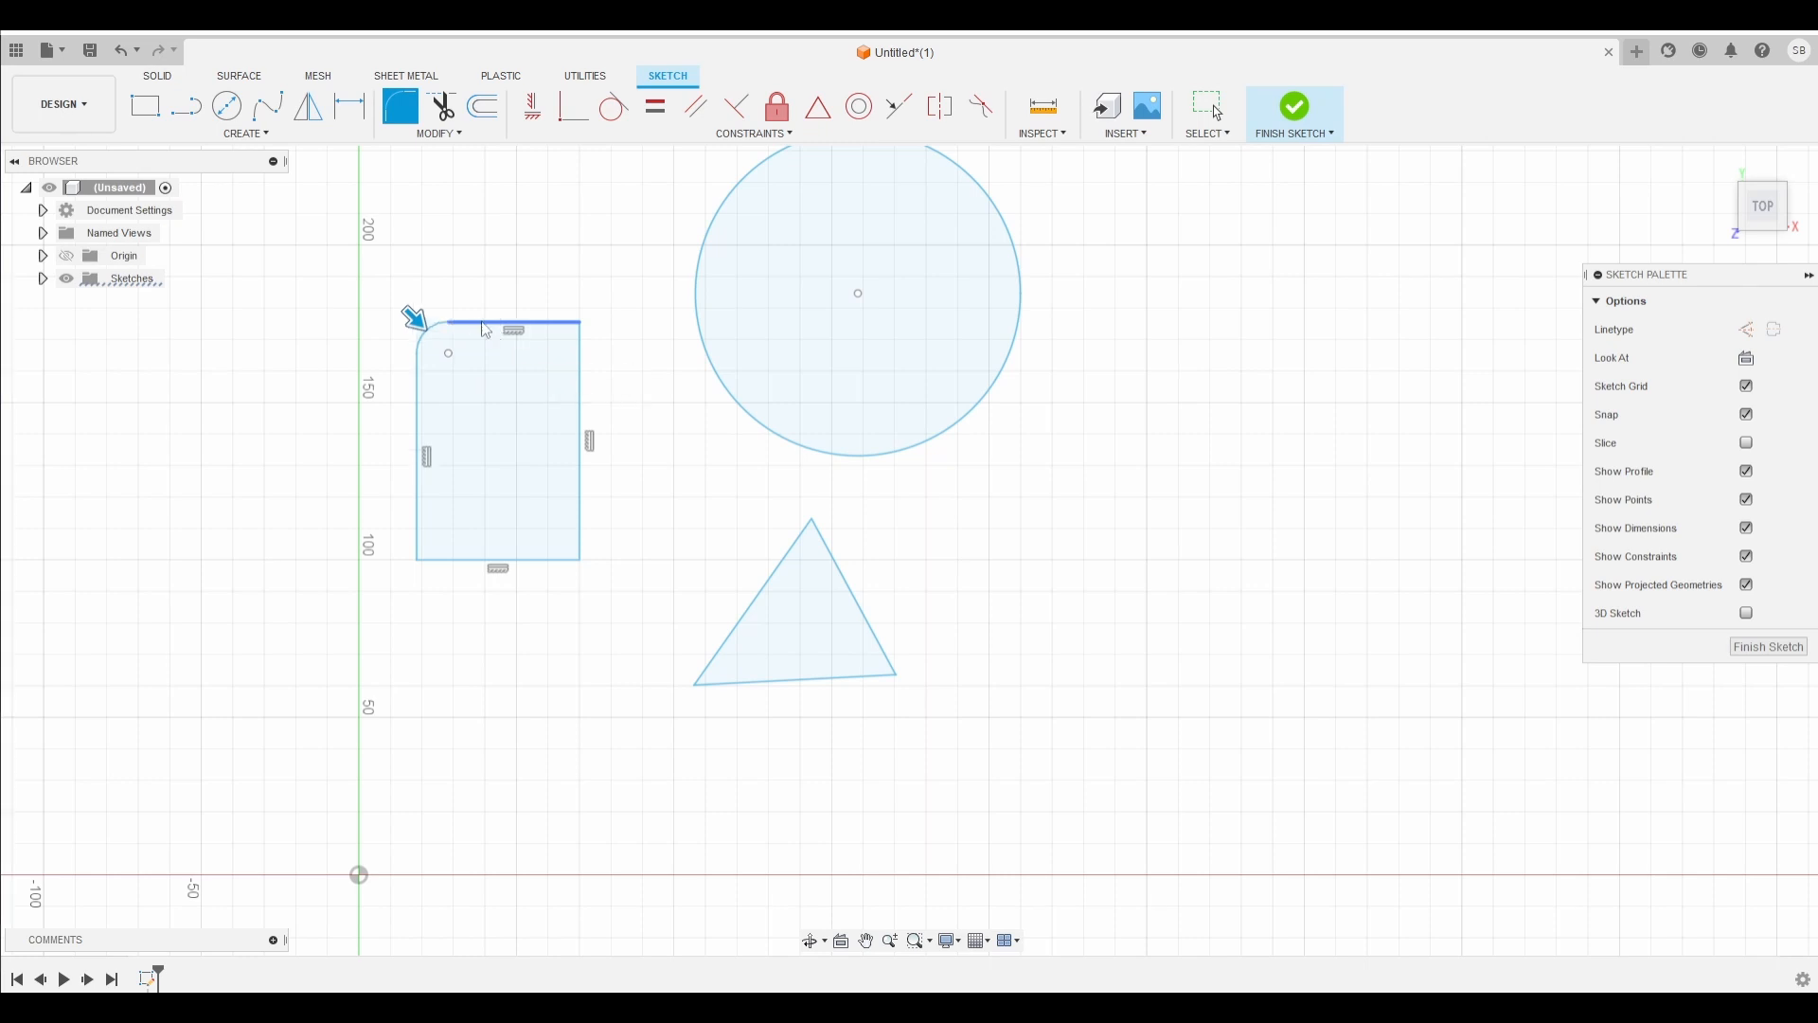
{"action": "key", "text": "Escape"}
Step: Apply an equal distance chamfer of 15 mm to the rectangle's upper-right corner
{"action": "left_click", "coordinate": [447, 133]}
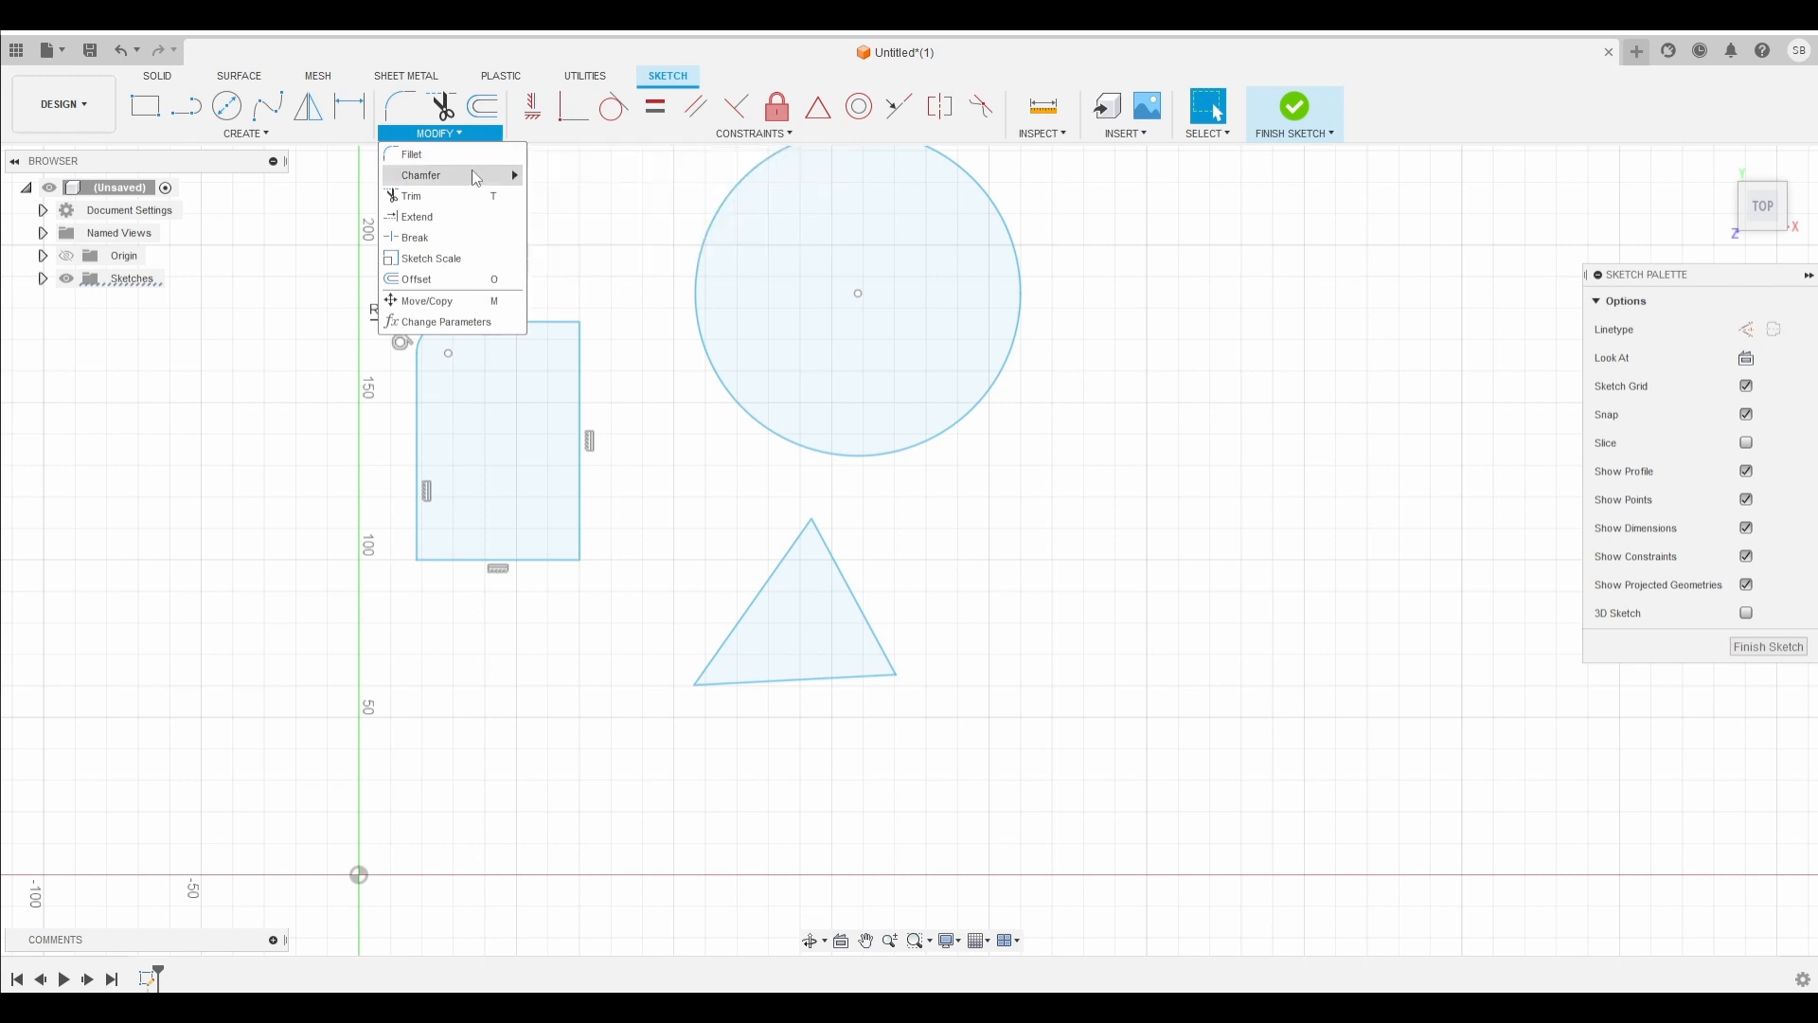
{"action": "mouse_move", "coordinate": [476, 176]}
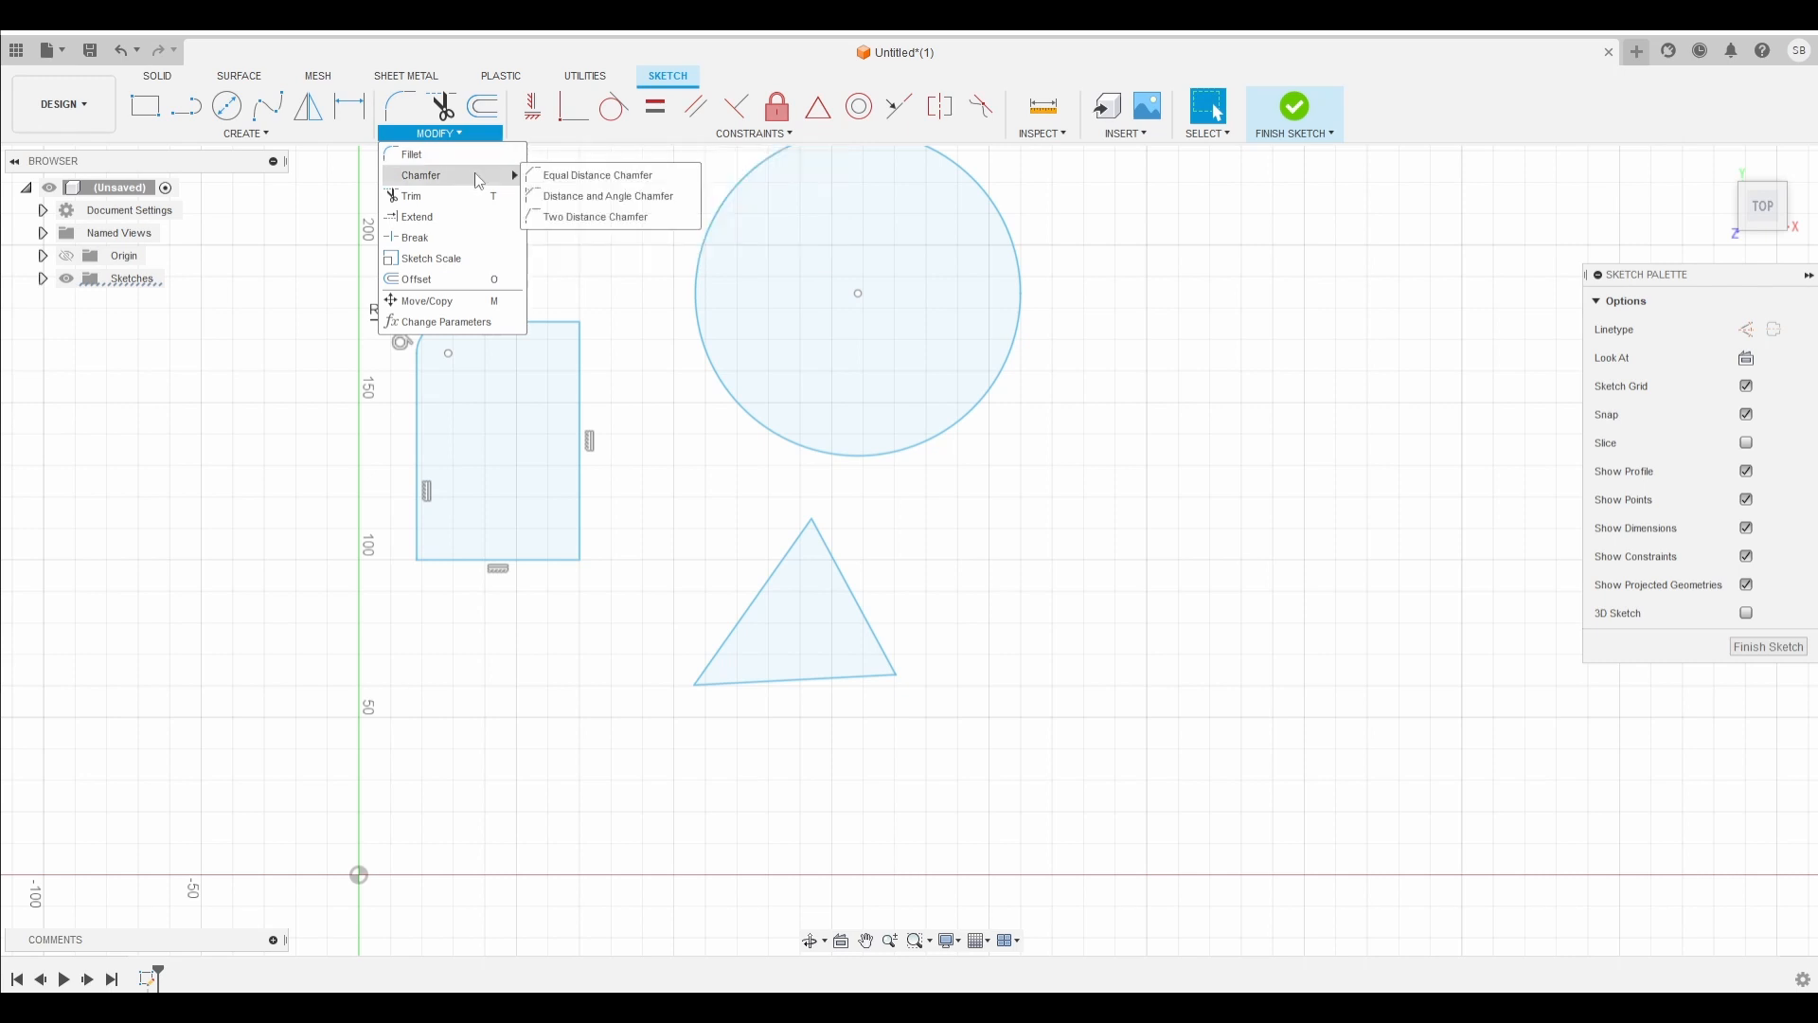
{"action": "left_click", "coordinate": [578, 176]}
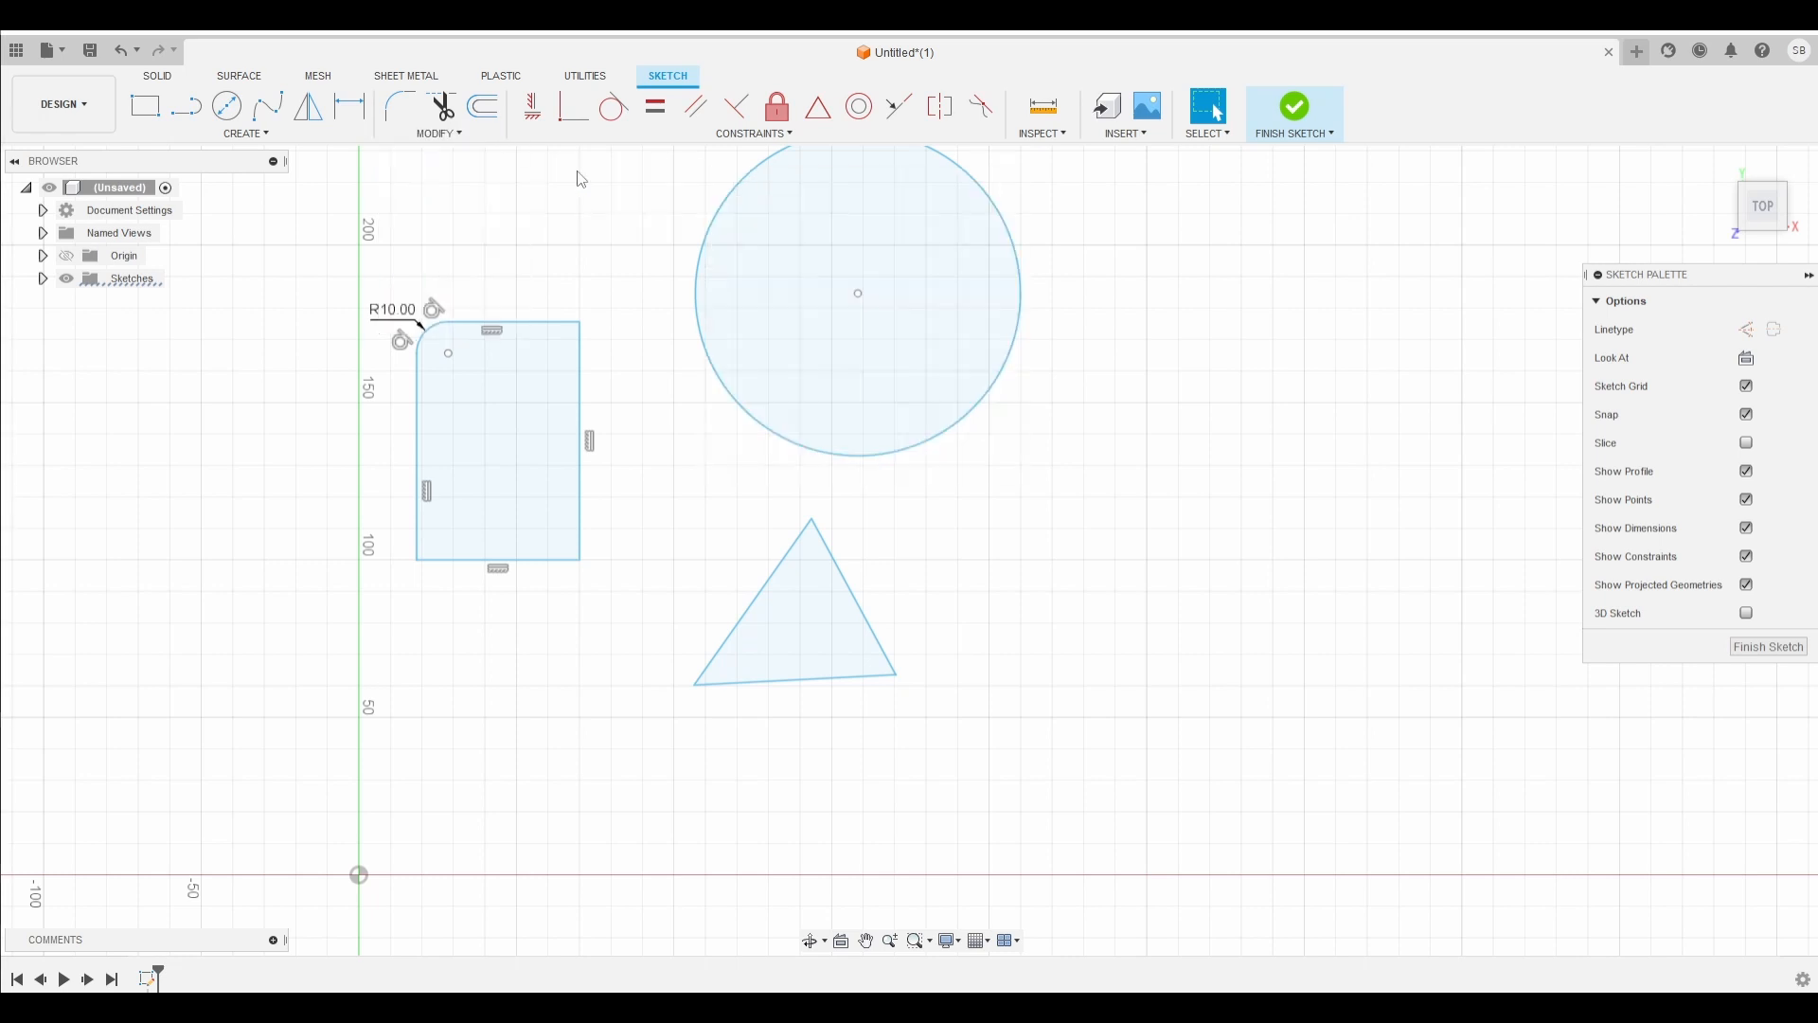
{"action": "left_click", "coordinate": [582, 324]}
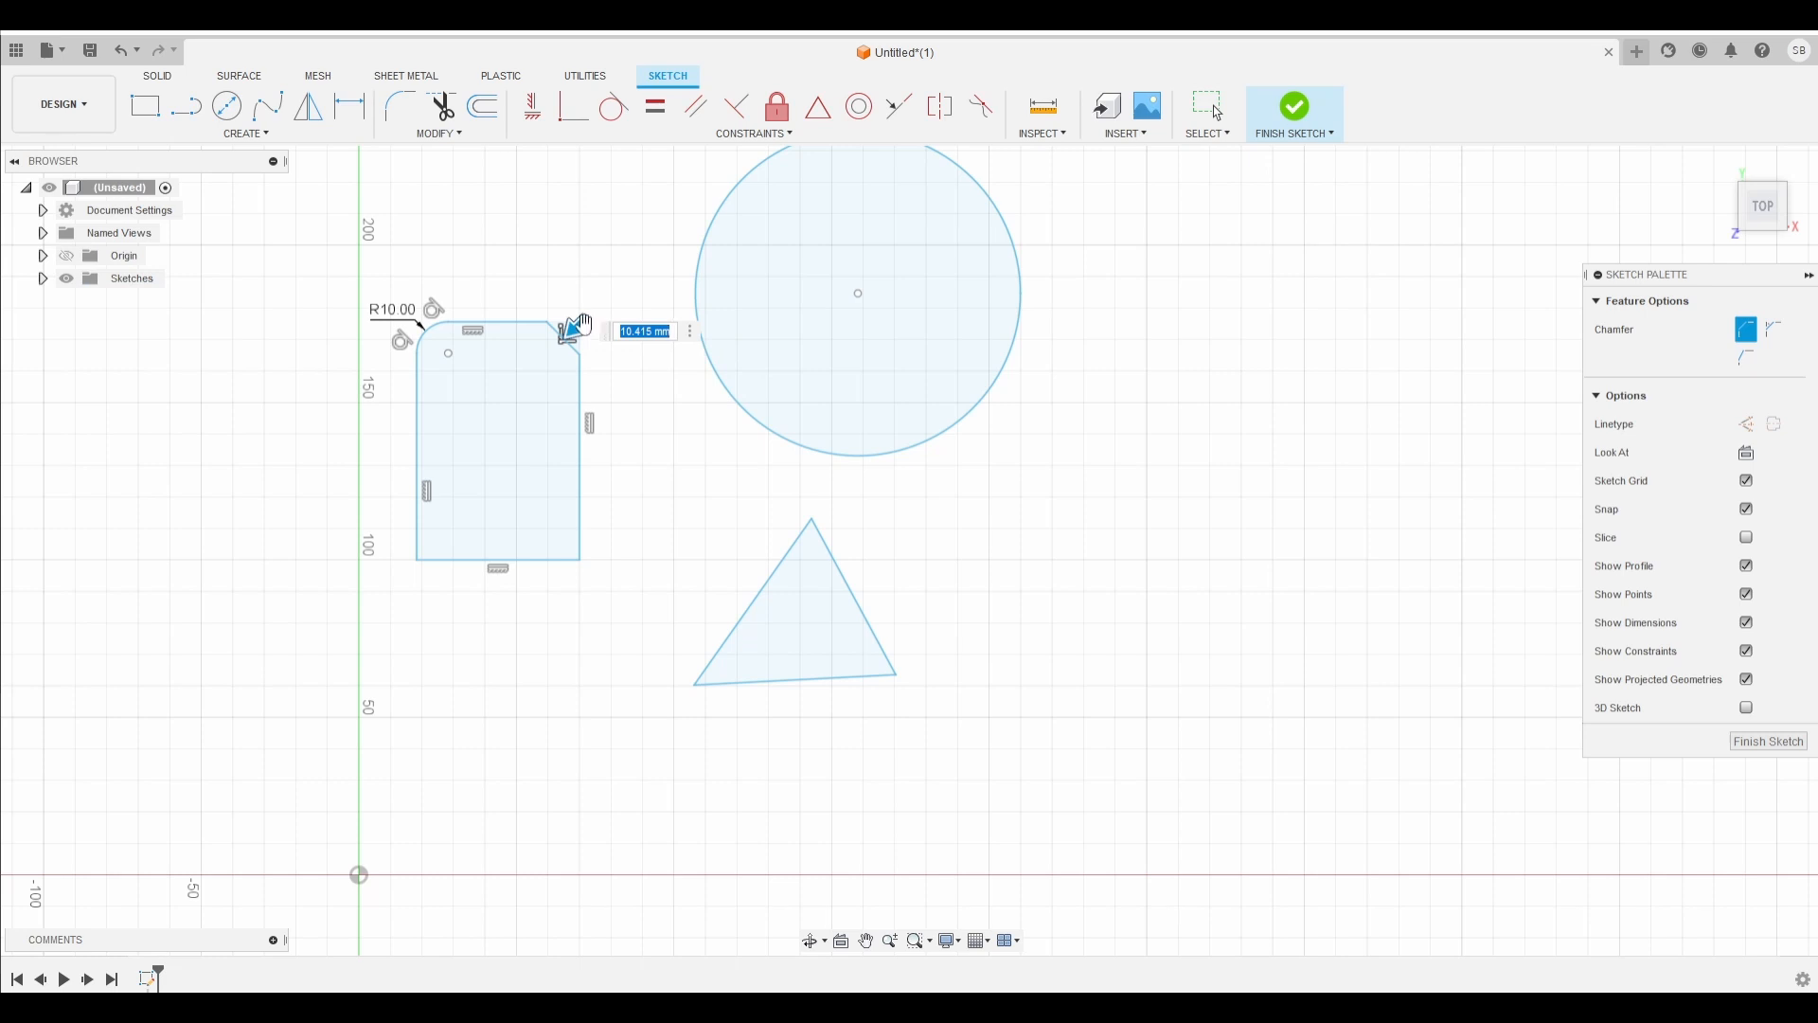
{"action": "type", "text": "10"}
{"action": "key", "text": "Return"}
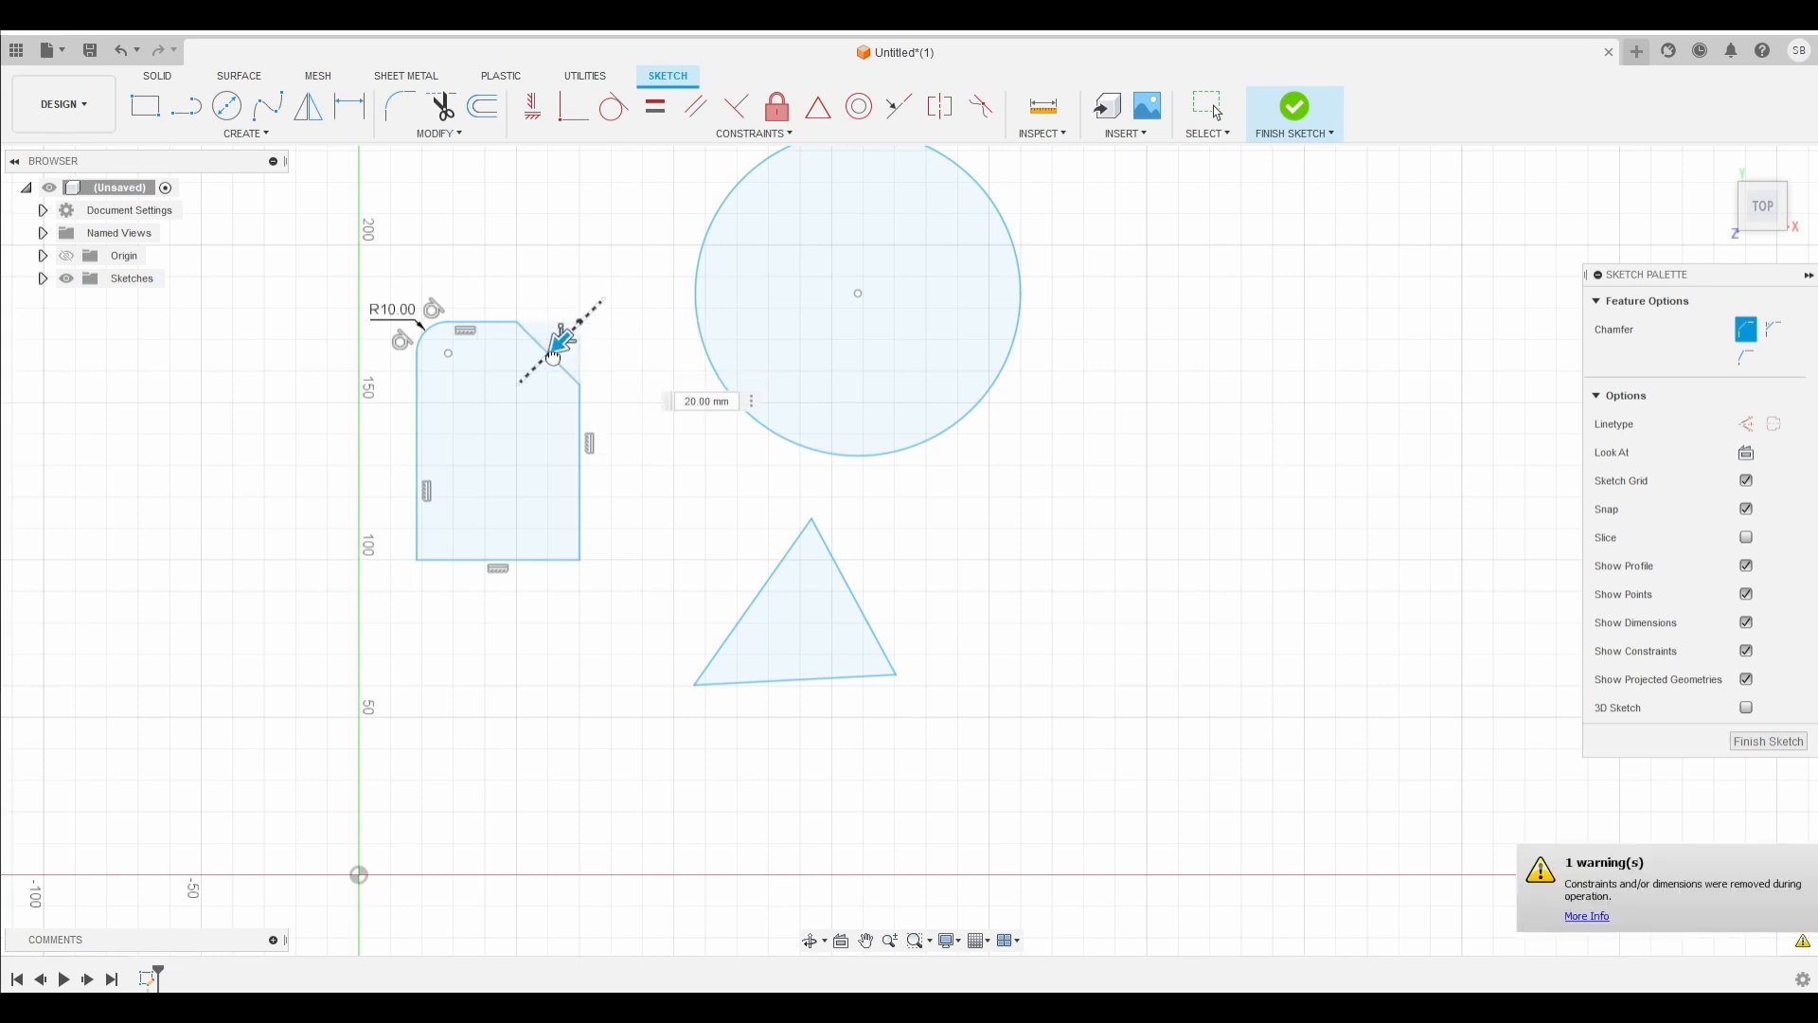
{"action": "left_click", "coordinate": [703, 387]}
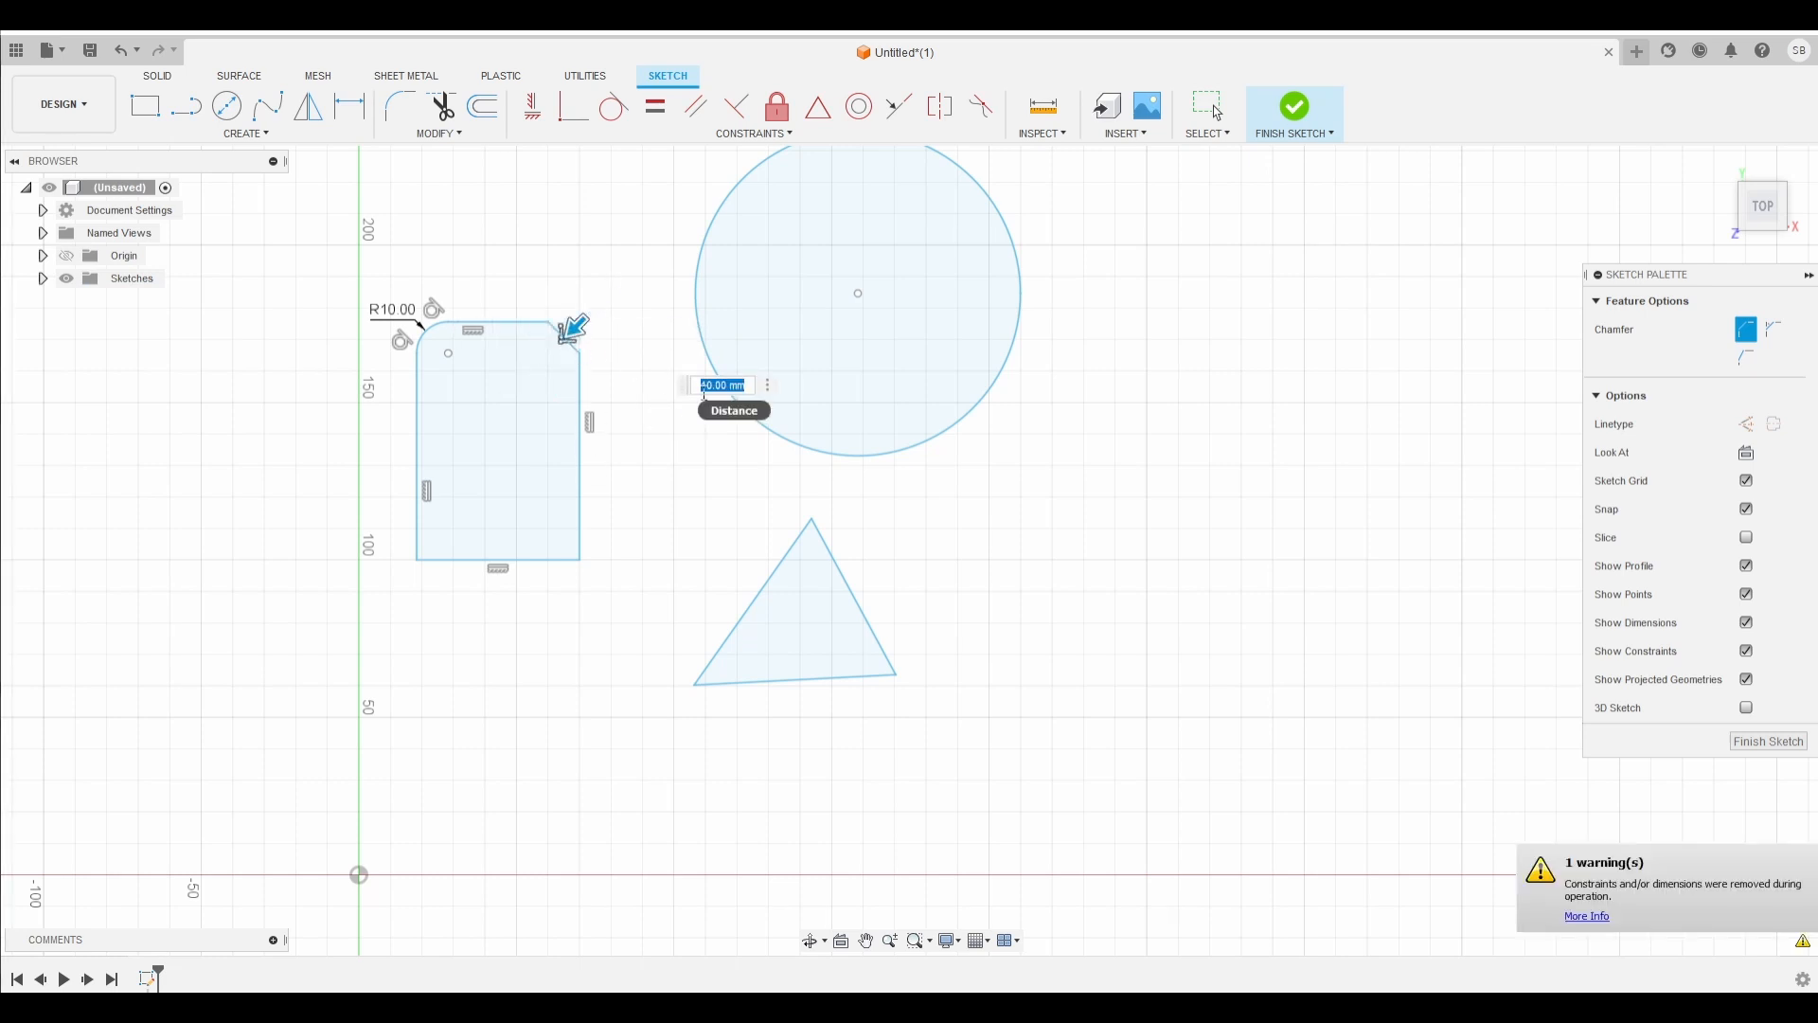
{"action": "type", "text": "15"}
{"action": "key", "text": "Return"}
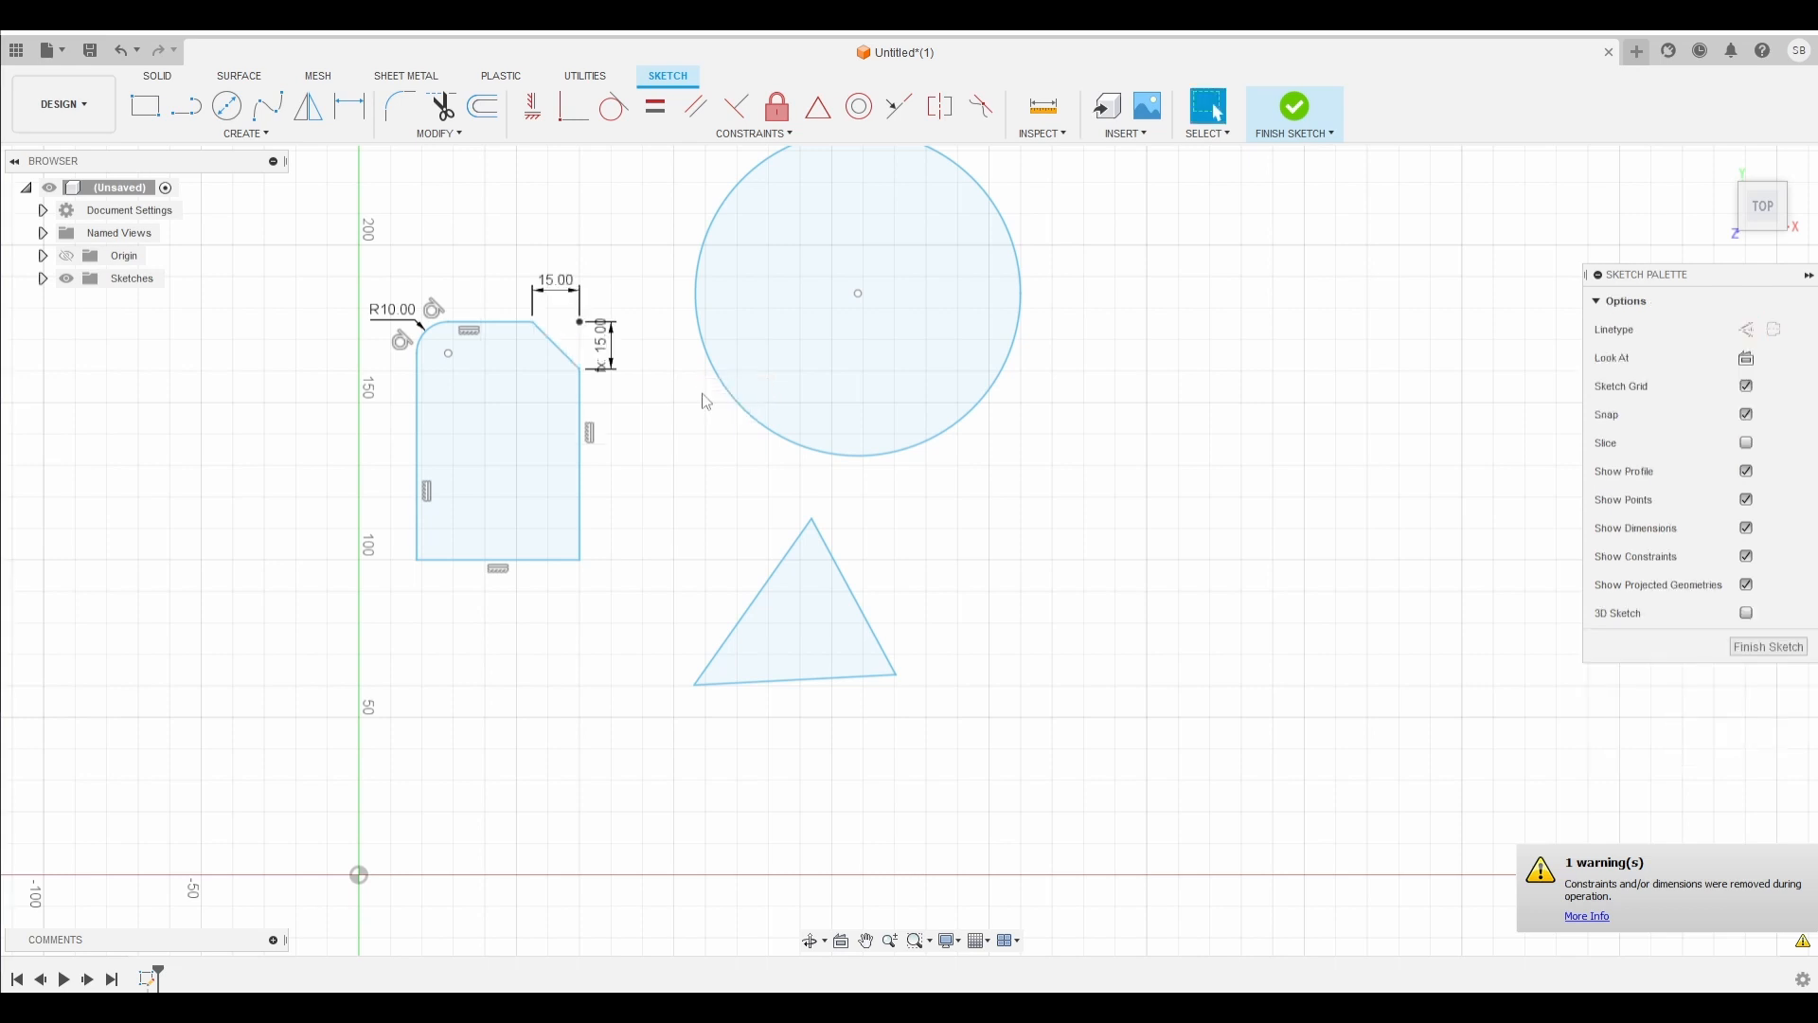
Step: Apply a distance and angle chamfer of 12.915 mm at 45 degrees to the rectangle's lower-right corner
{"action": "left_click", "coordinate": [438, 134]}
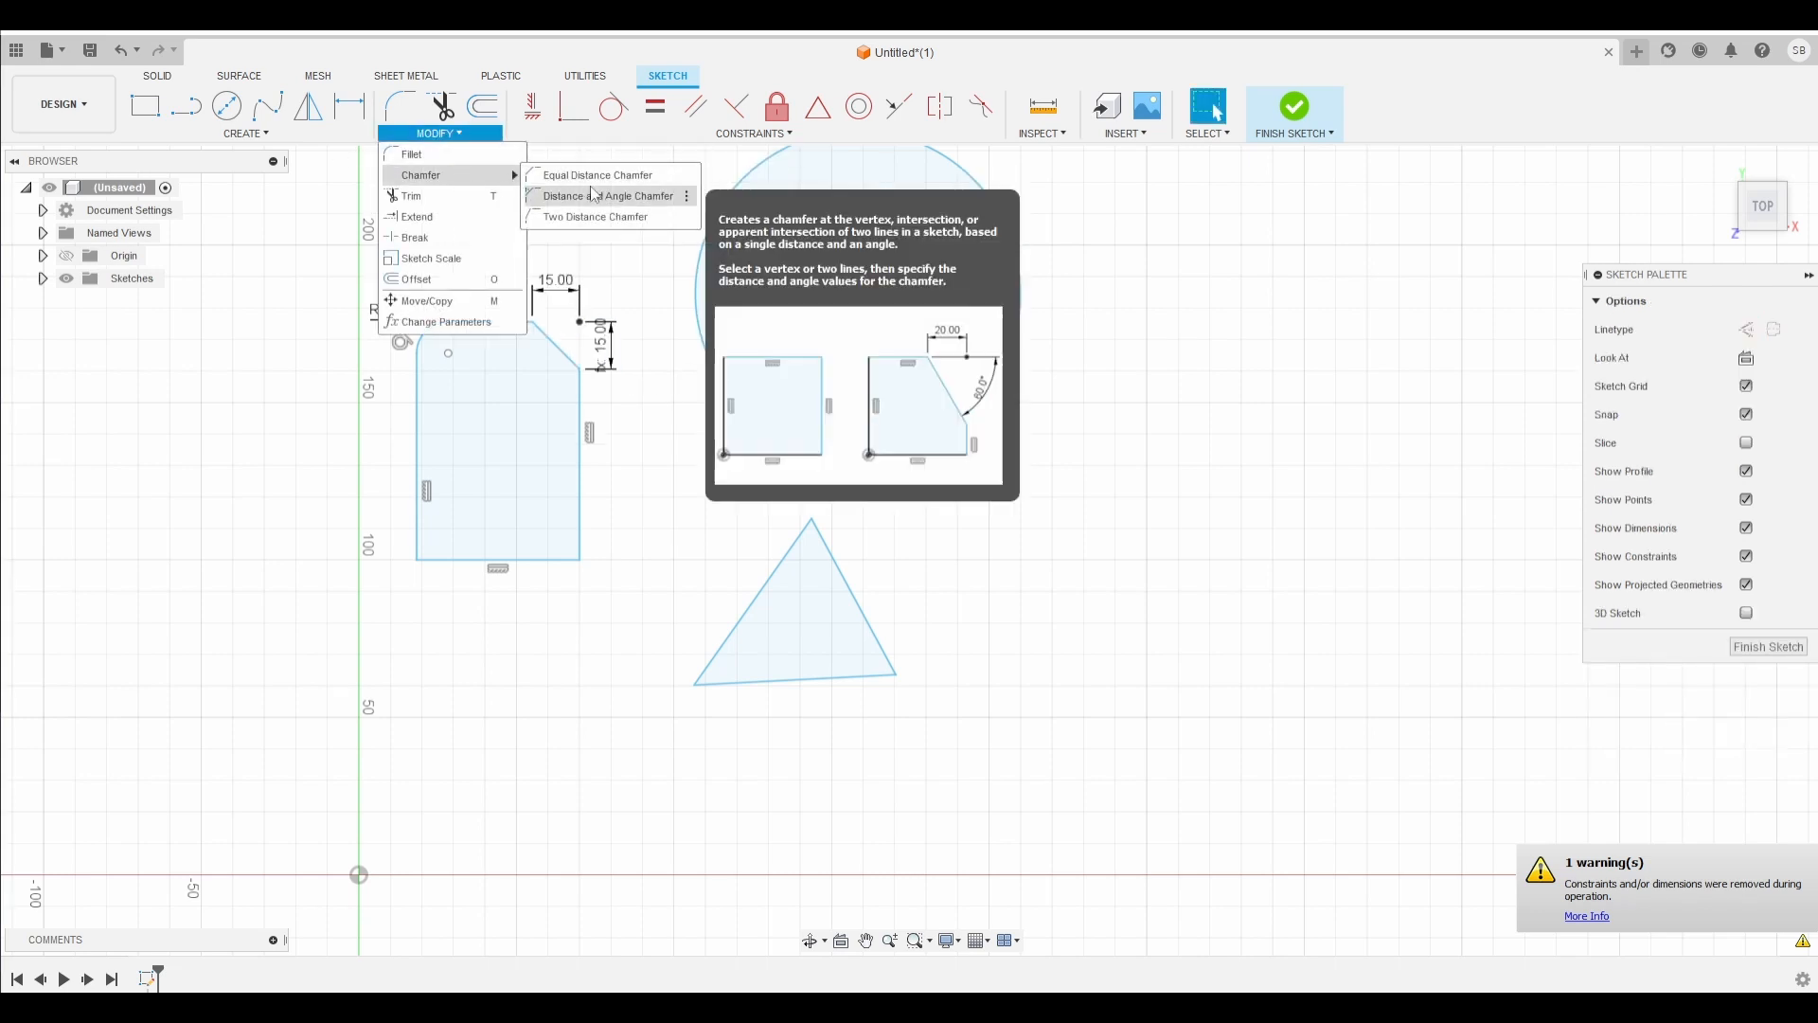
{"action": "left_click", "coordinate": [595, 195]}
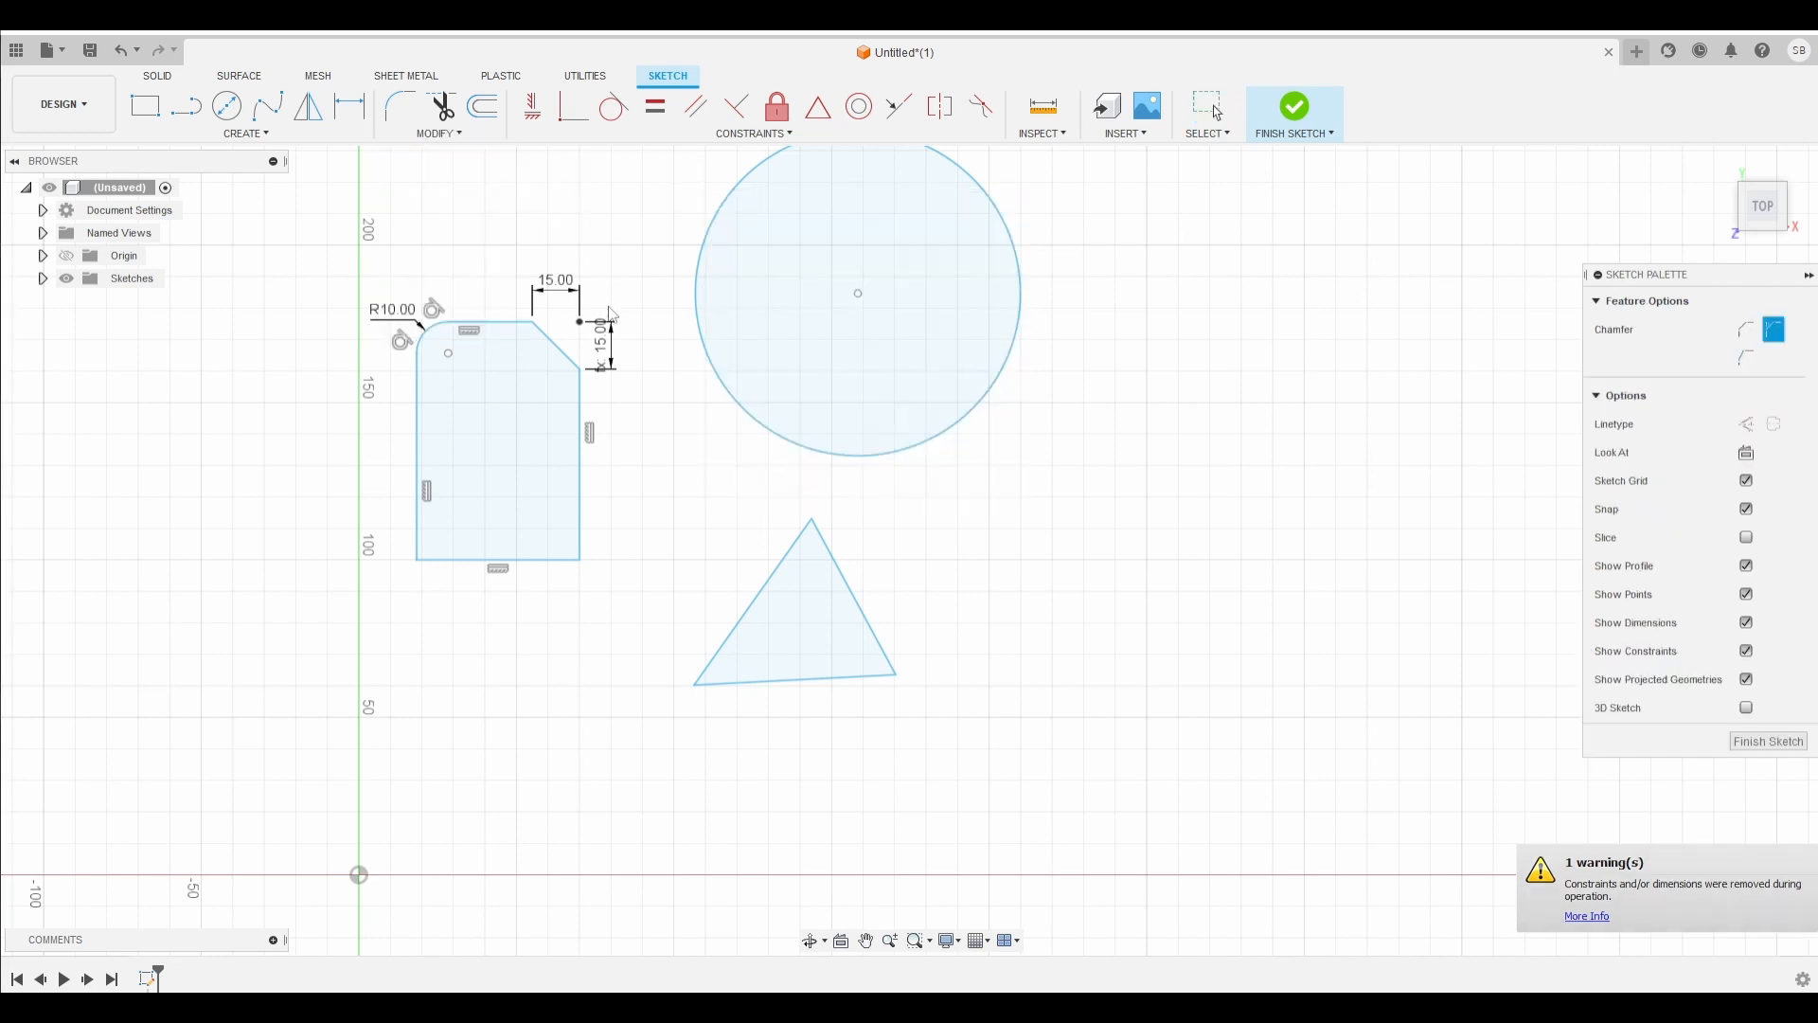
{"action": "scroll", "coordinate": [585, 566], "scroll_direction": "up", "scroll_amount": 1}
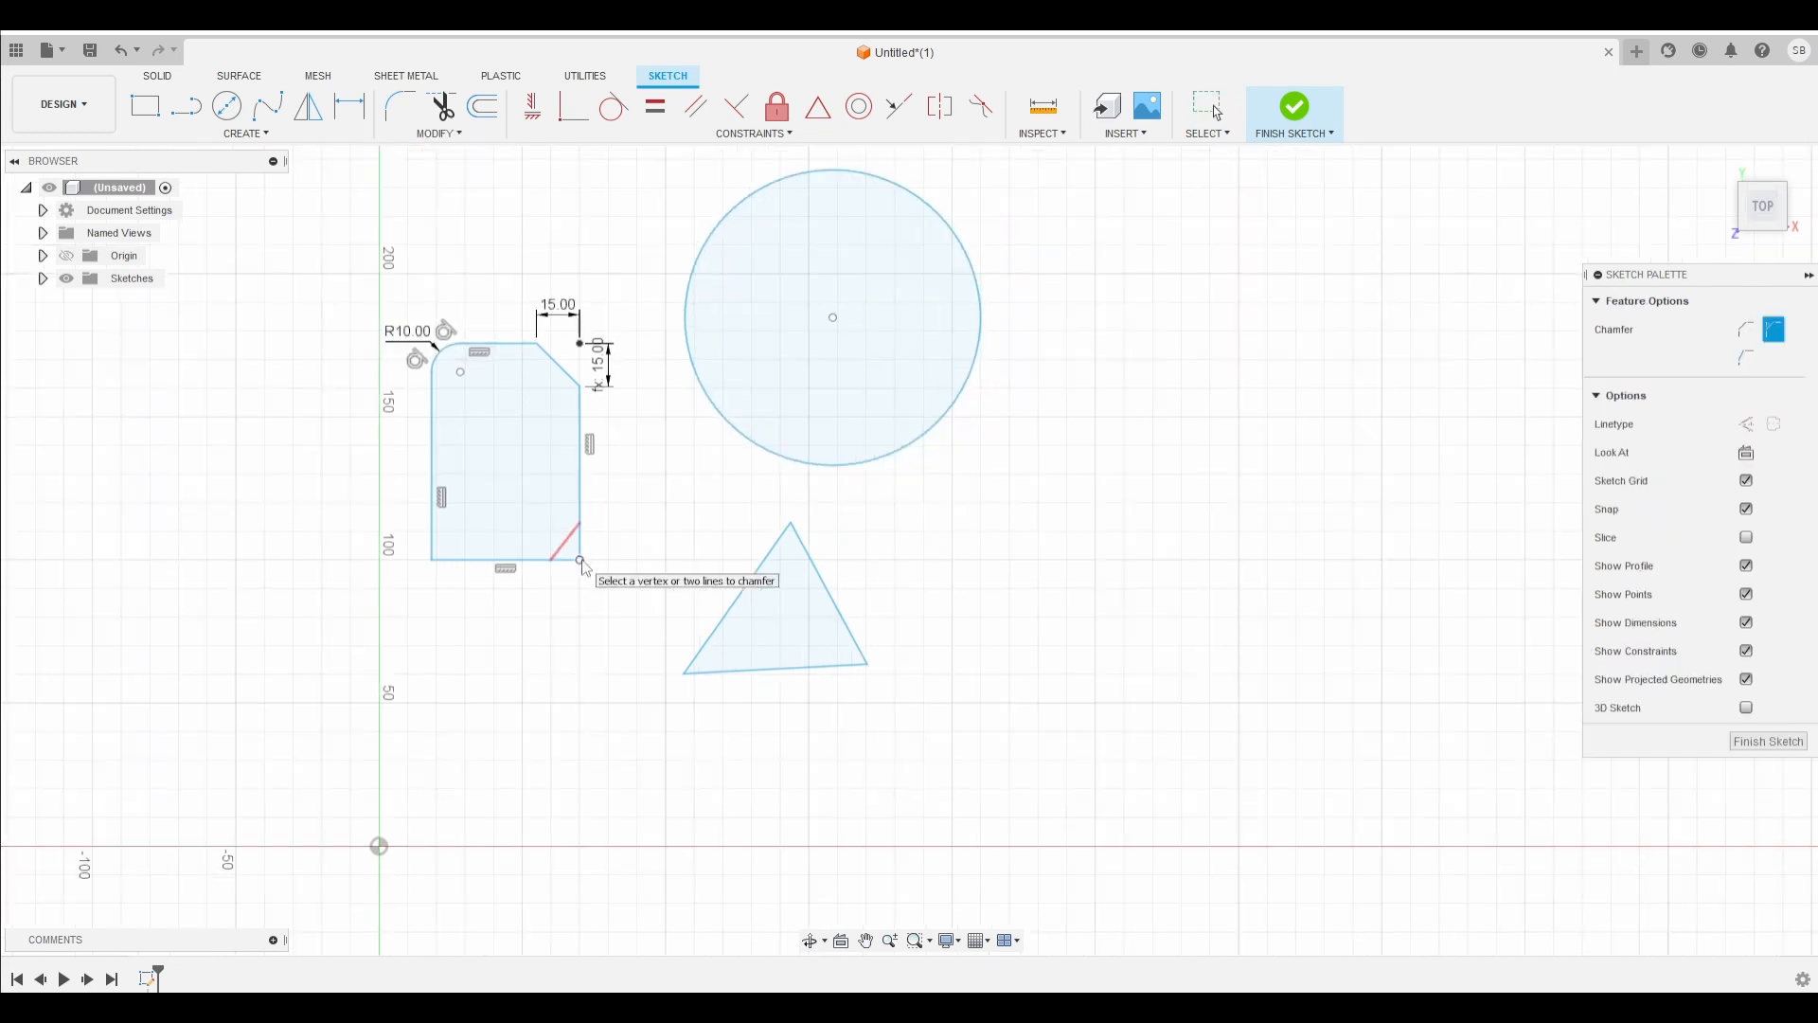
{"action": "left_click", "coordinate": [580, 561]}
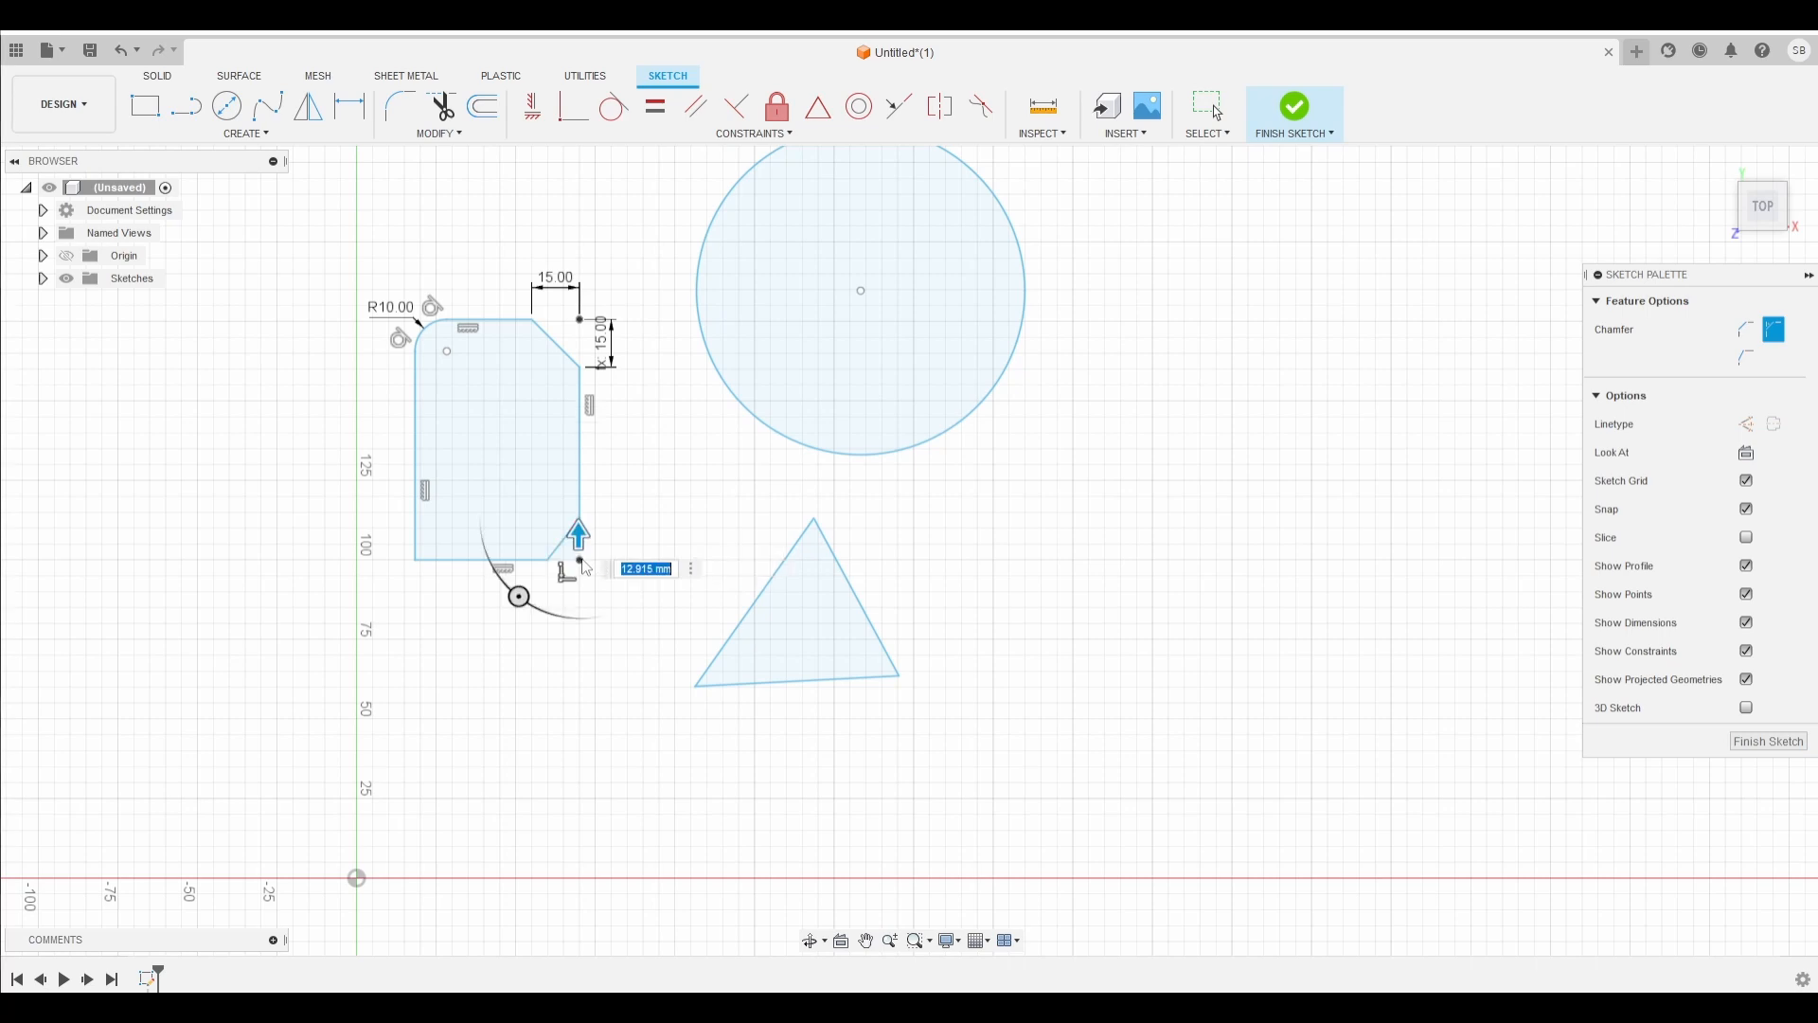
{"action": "mouse_move", "coordinate": [512, 599]}
{"action": "left_mouse_down"}
{"action": "mouse_move", "coordinate": [480, 569]}
{"action": "mouse_move", "coordinate": [510, 589]}
{"action": "mouse_move", "coordinate": [504, 610]}
{"action": "left_mouse_up"}
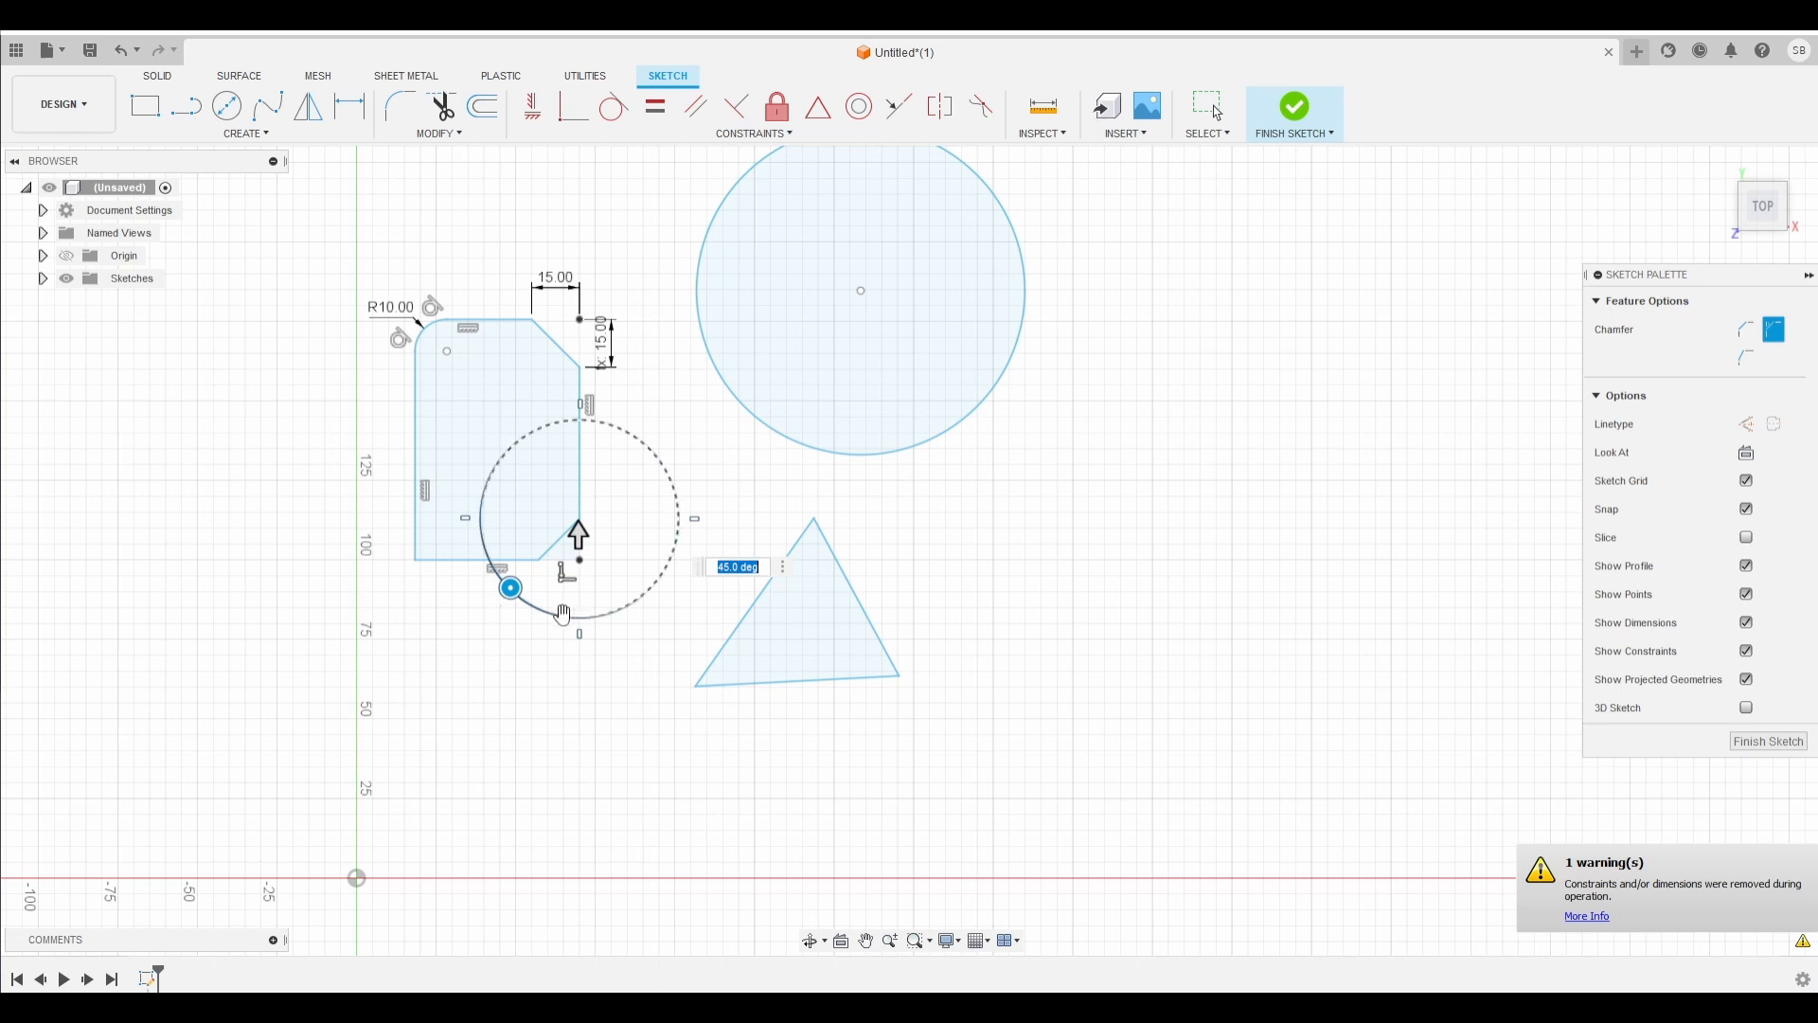
{"action": "key", "text": "Return"}
Step: Apply a two distance chamfer to the rectangle's lower-left corner, 3 mm along the bottom edge and 20 mm up the side
{"action": "left_click", "coordinate": [438, 135]}
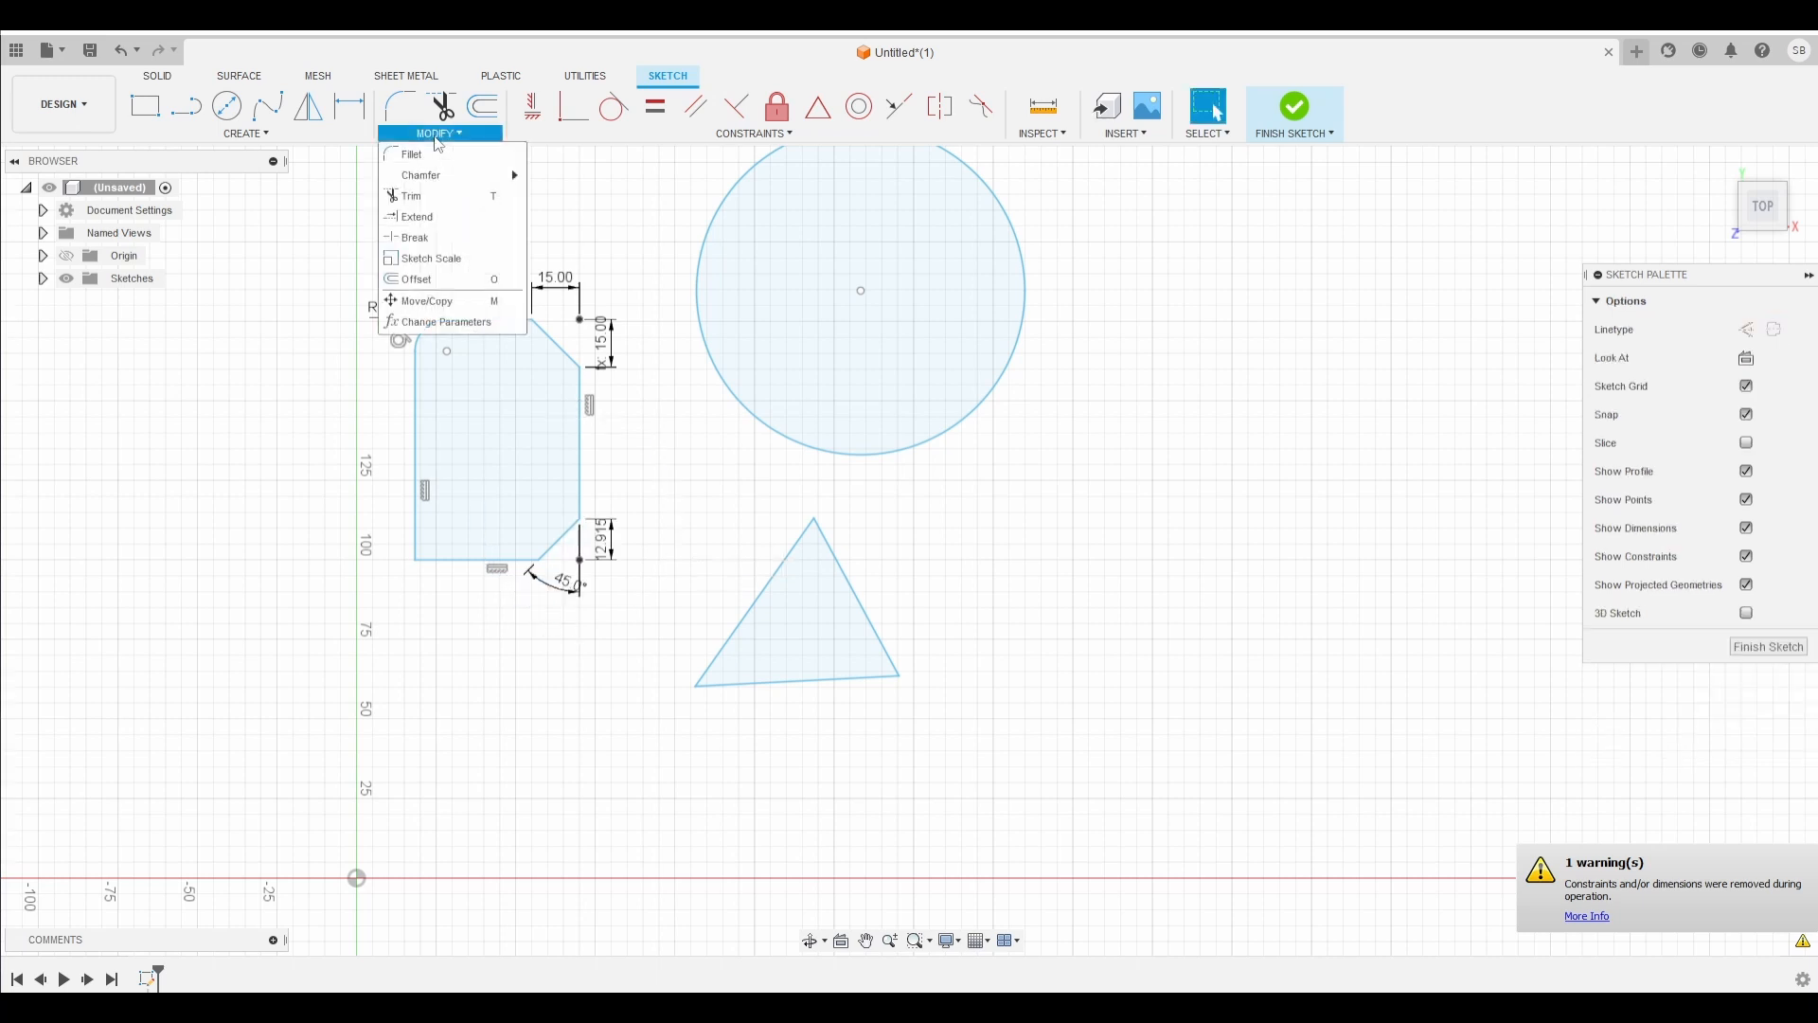
{"action": "mouse_move", "coordinate": [466, 178]}
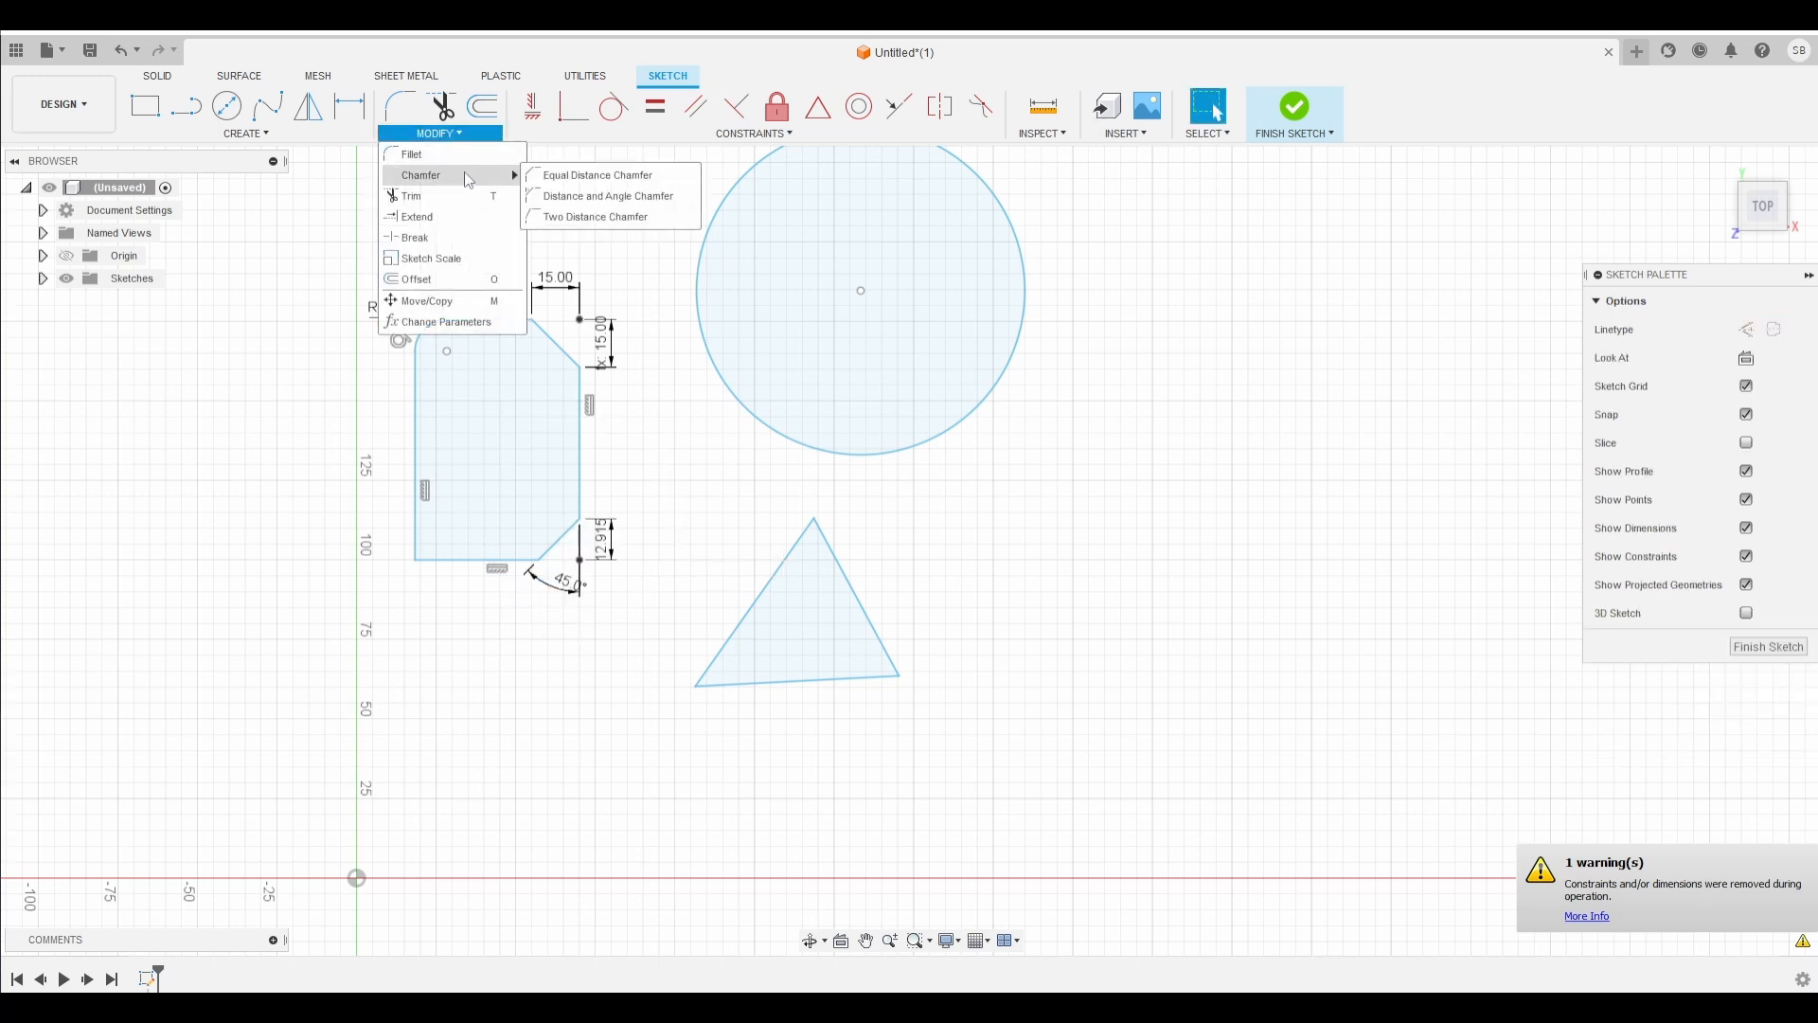
{"action": "left_click", "coordinate": [580, 217]}
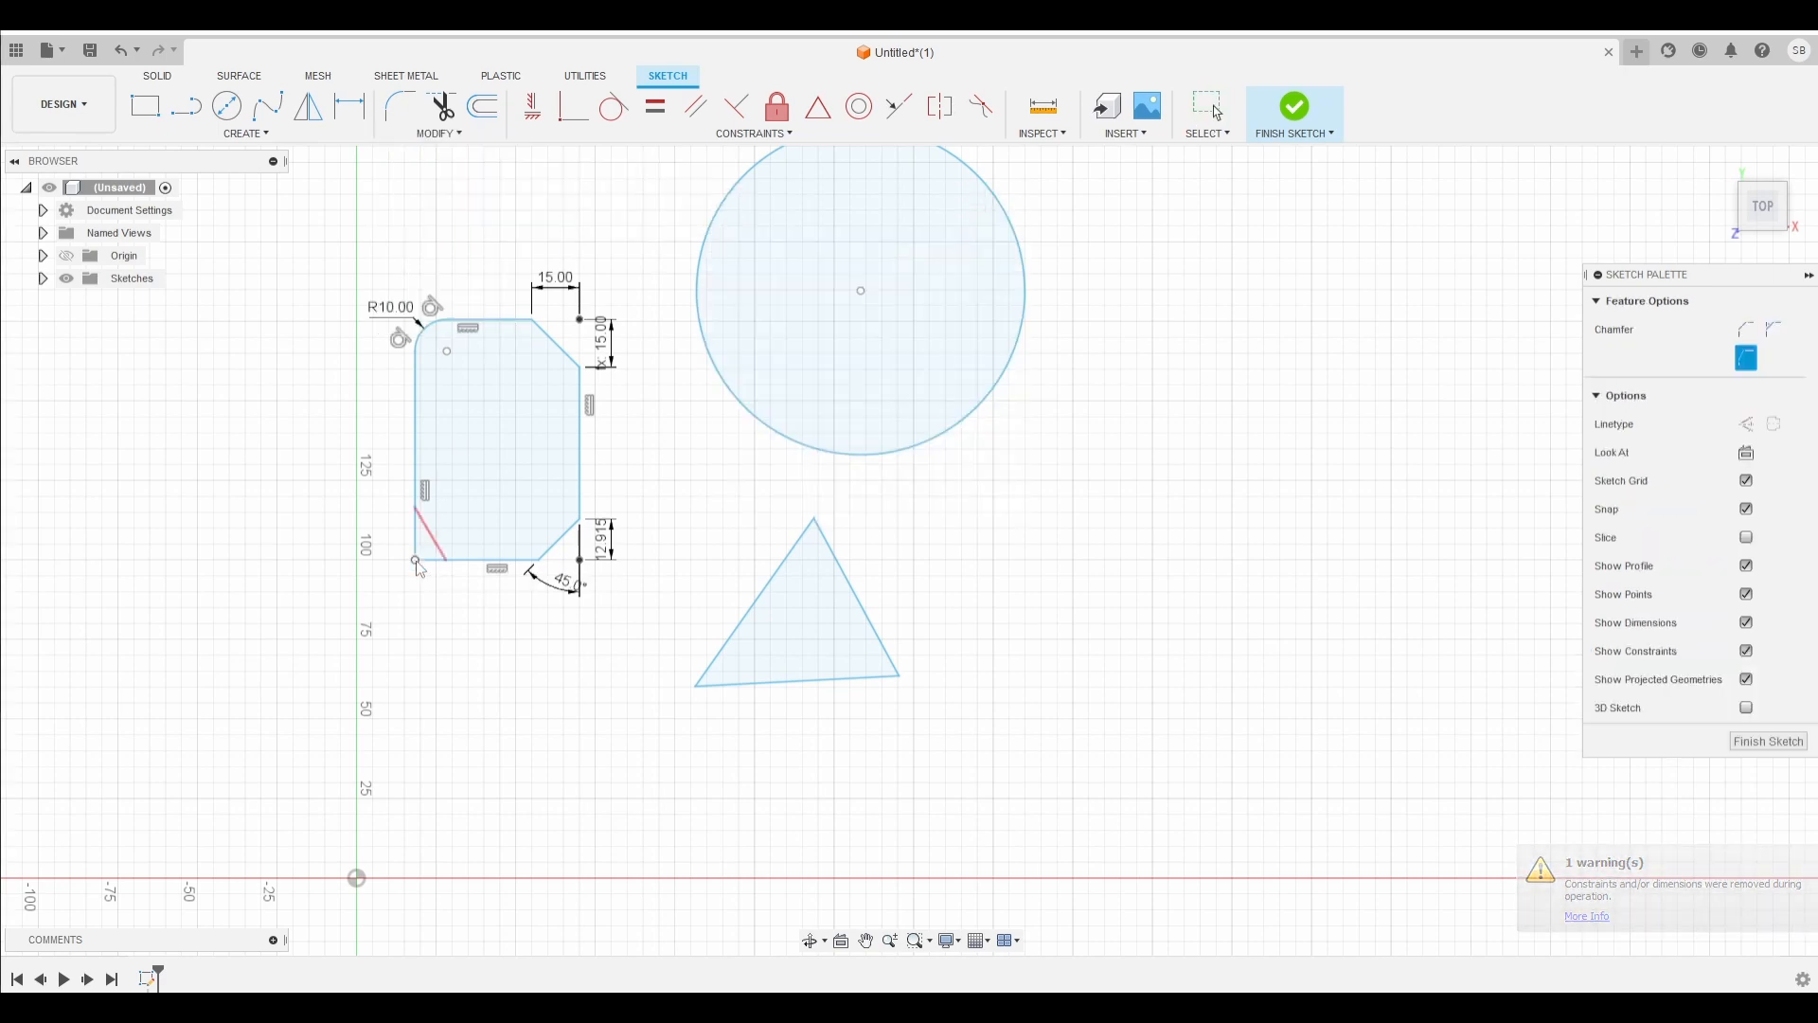
{"action": "left_click", "coordinate": [416, 561]}
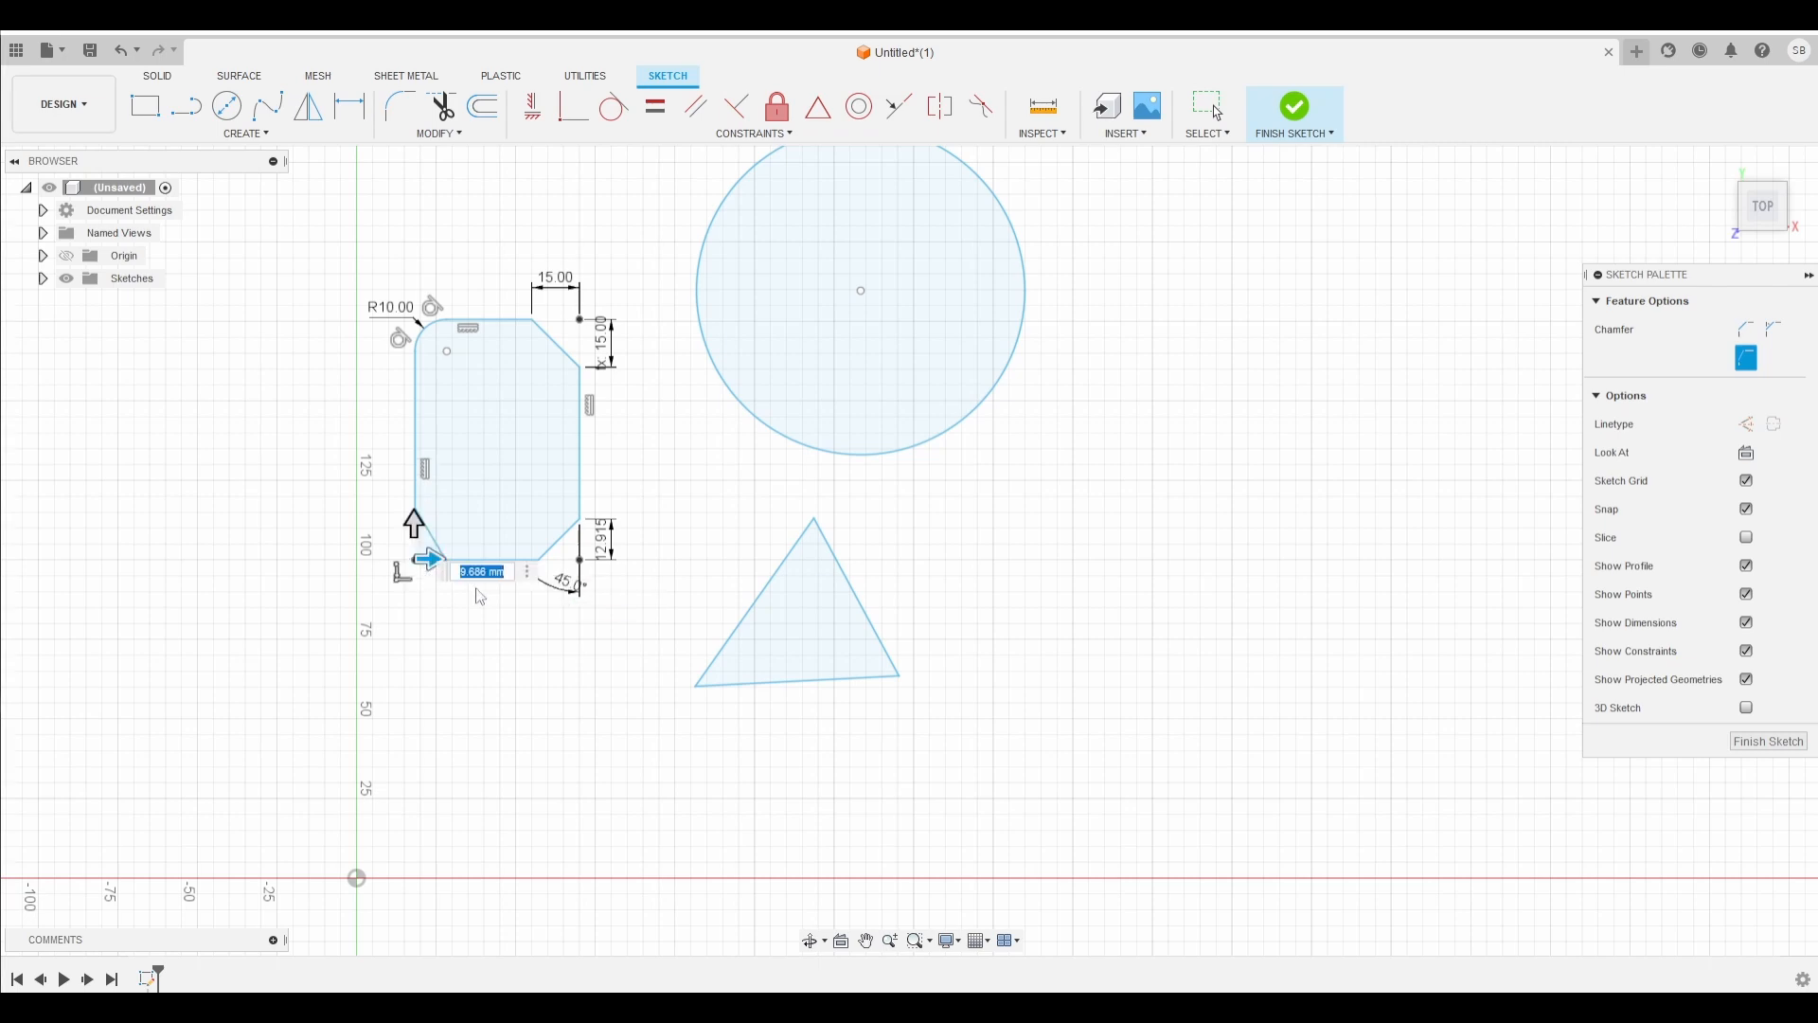
{"action": "type", "text": "10"}
{"action": "key", "text": "Return"}
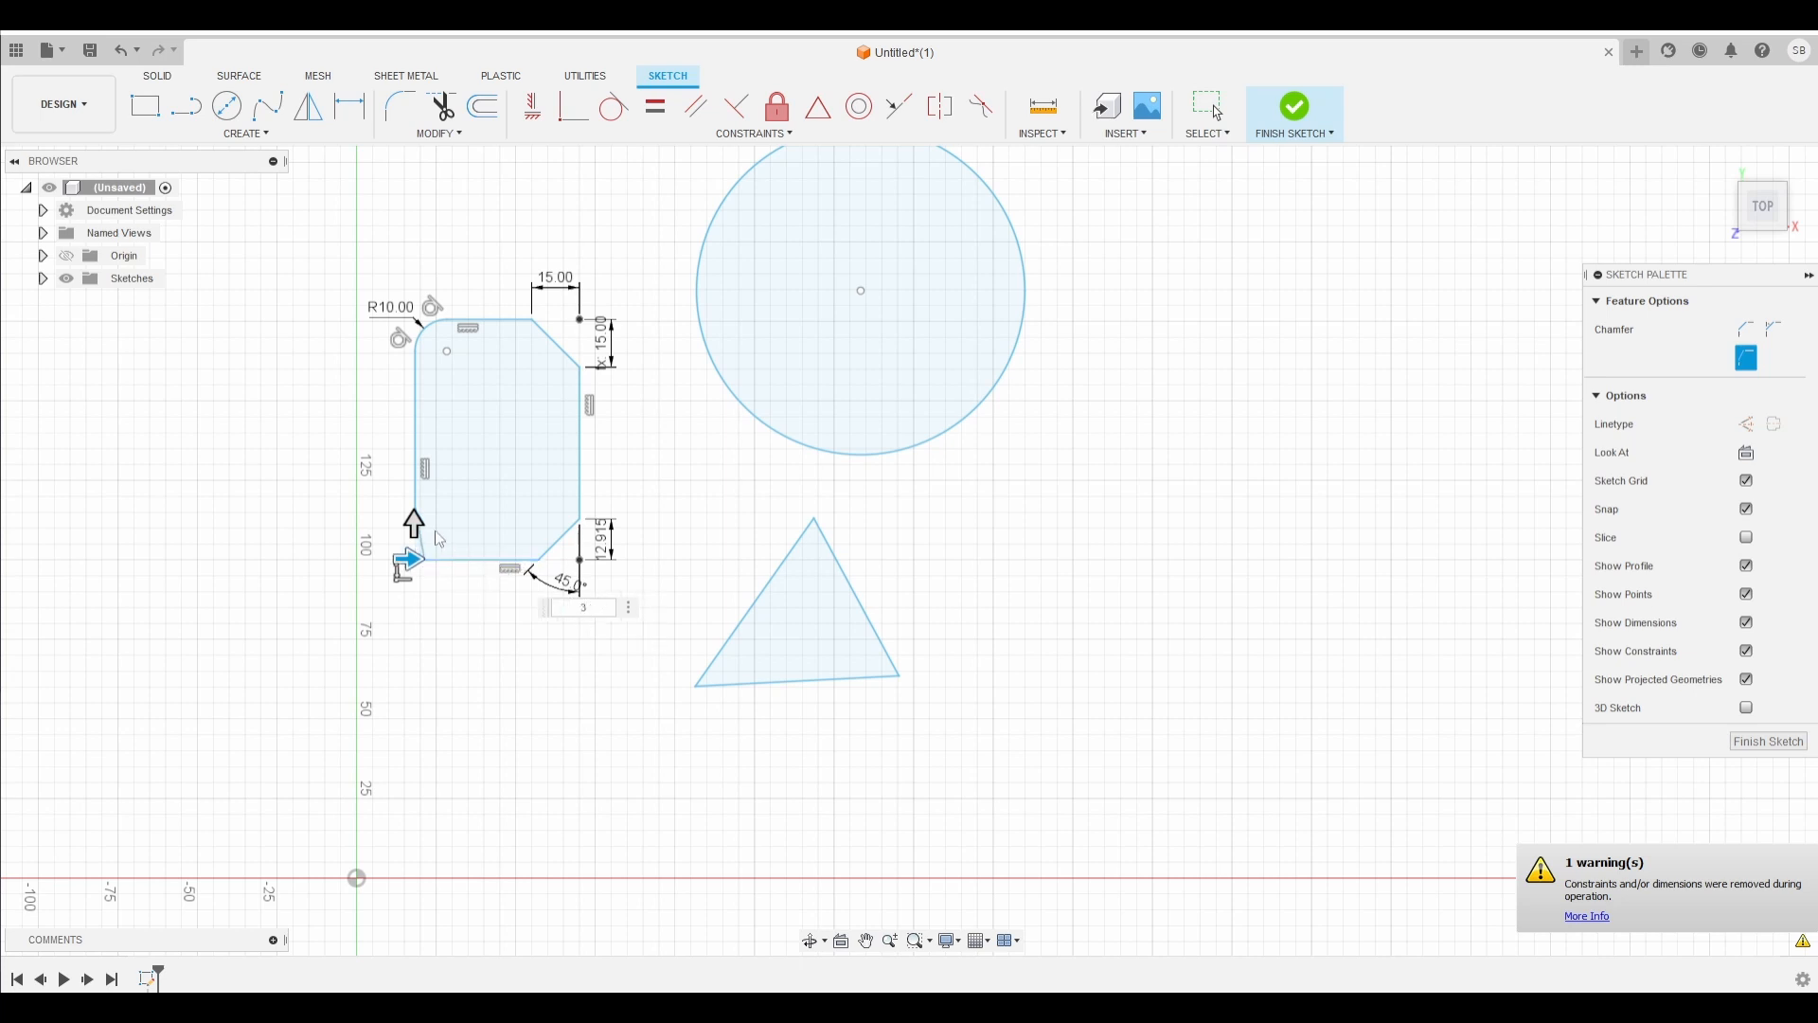
{"action": "left_click_drag", "start_coordinate": [413, 528], "coordinate": [414, 514]}
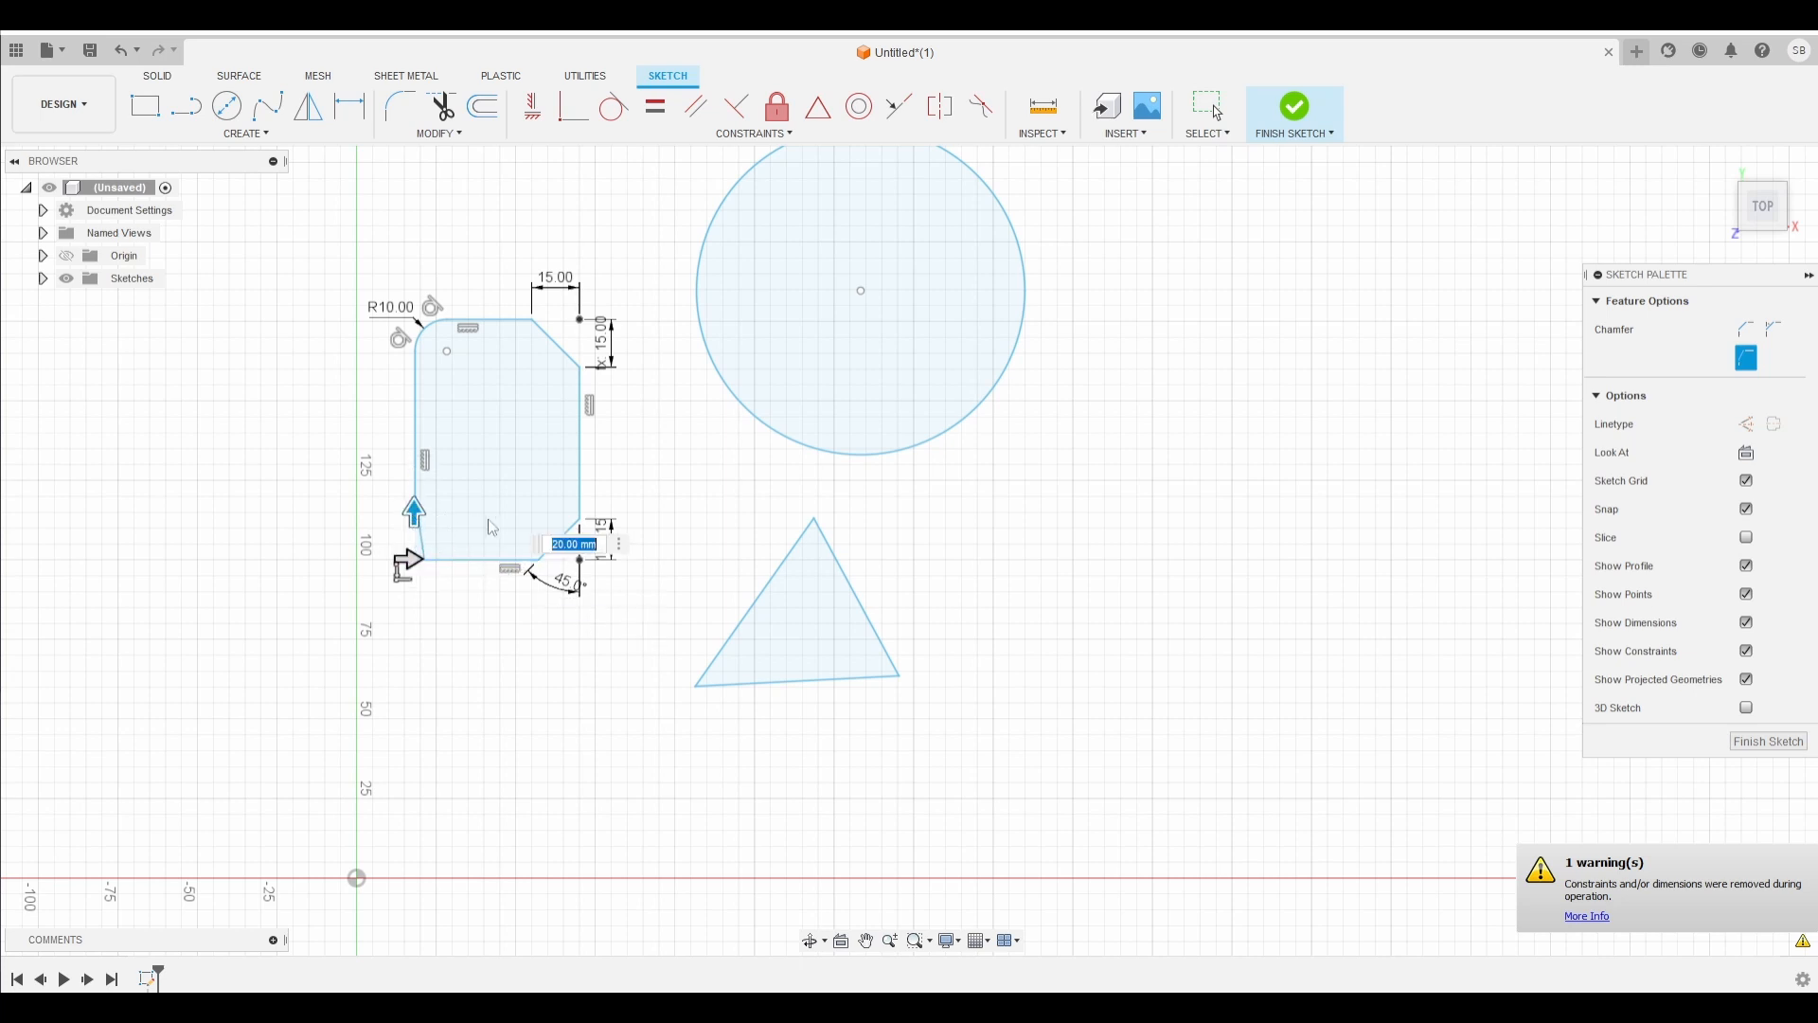
{"action": "key", "text": "Return"}
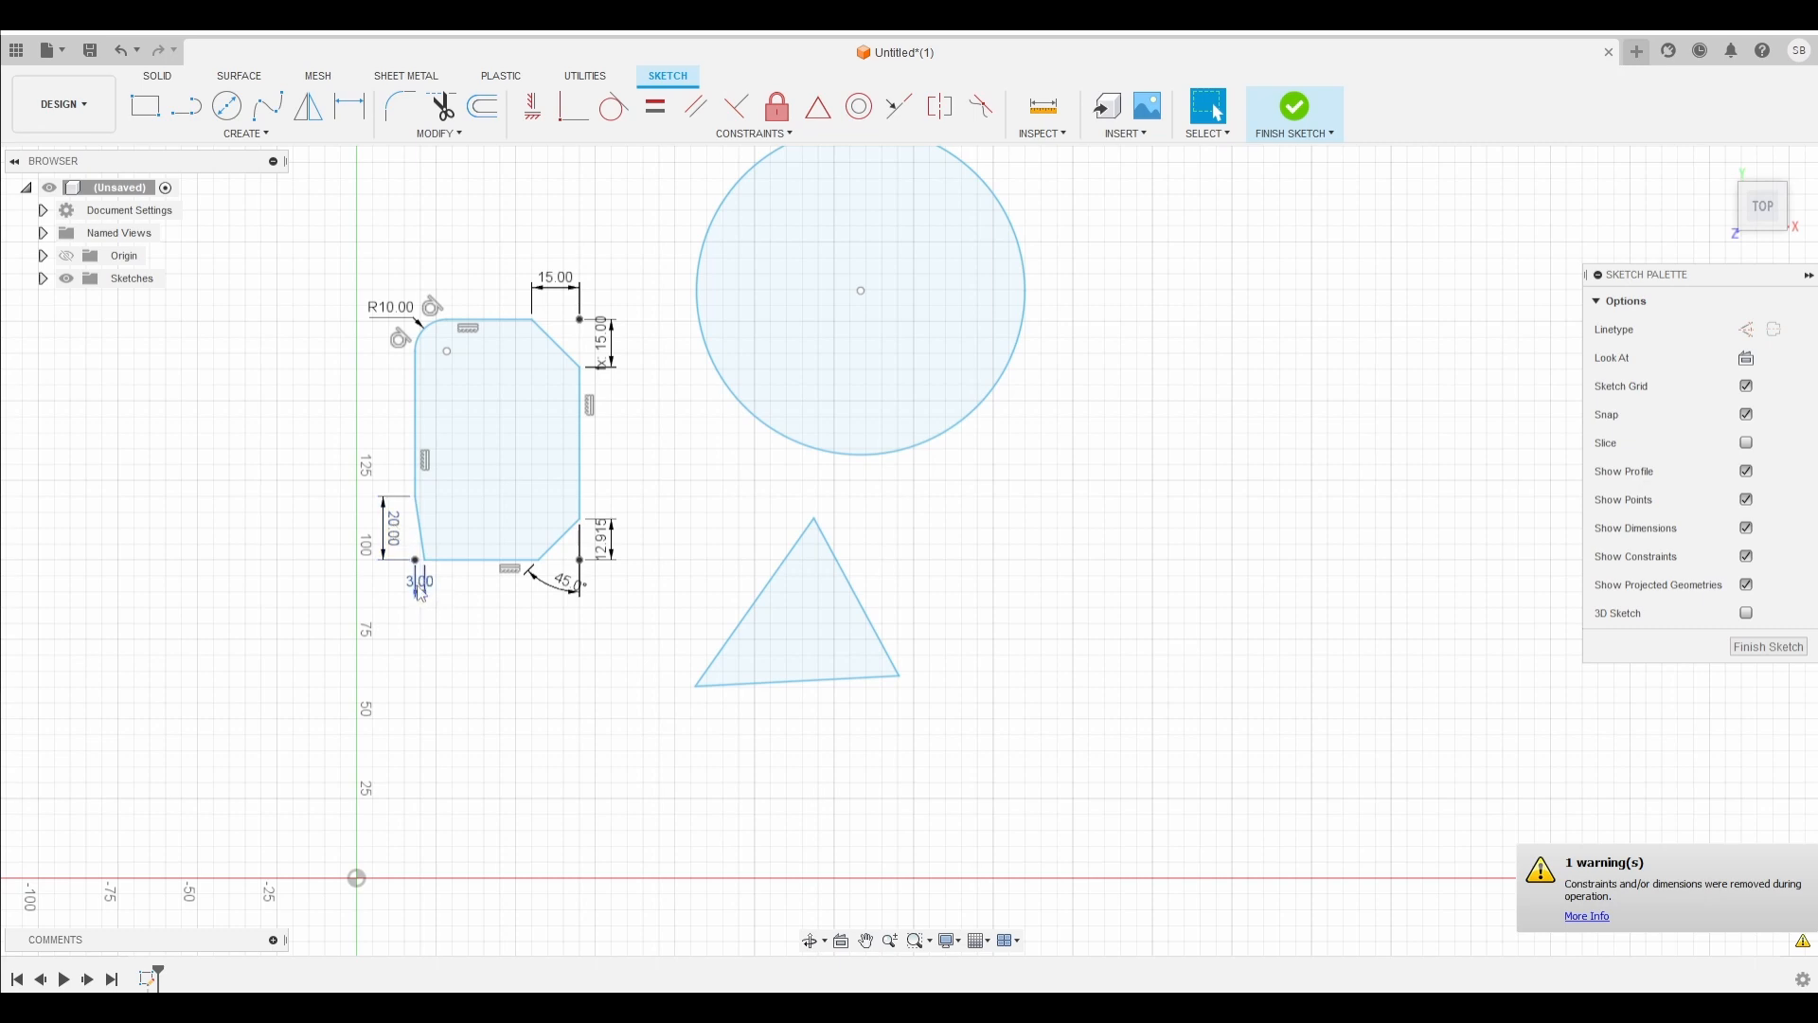
Step: Trim away the slanted chamfer line at the rectangle's lower-right corner
{"action": "left_click", "coordinate": [435, 134]}
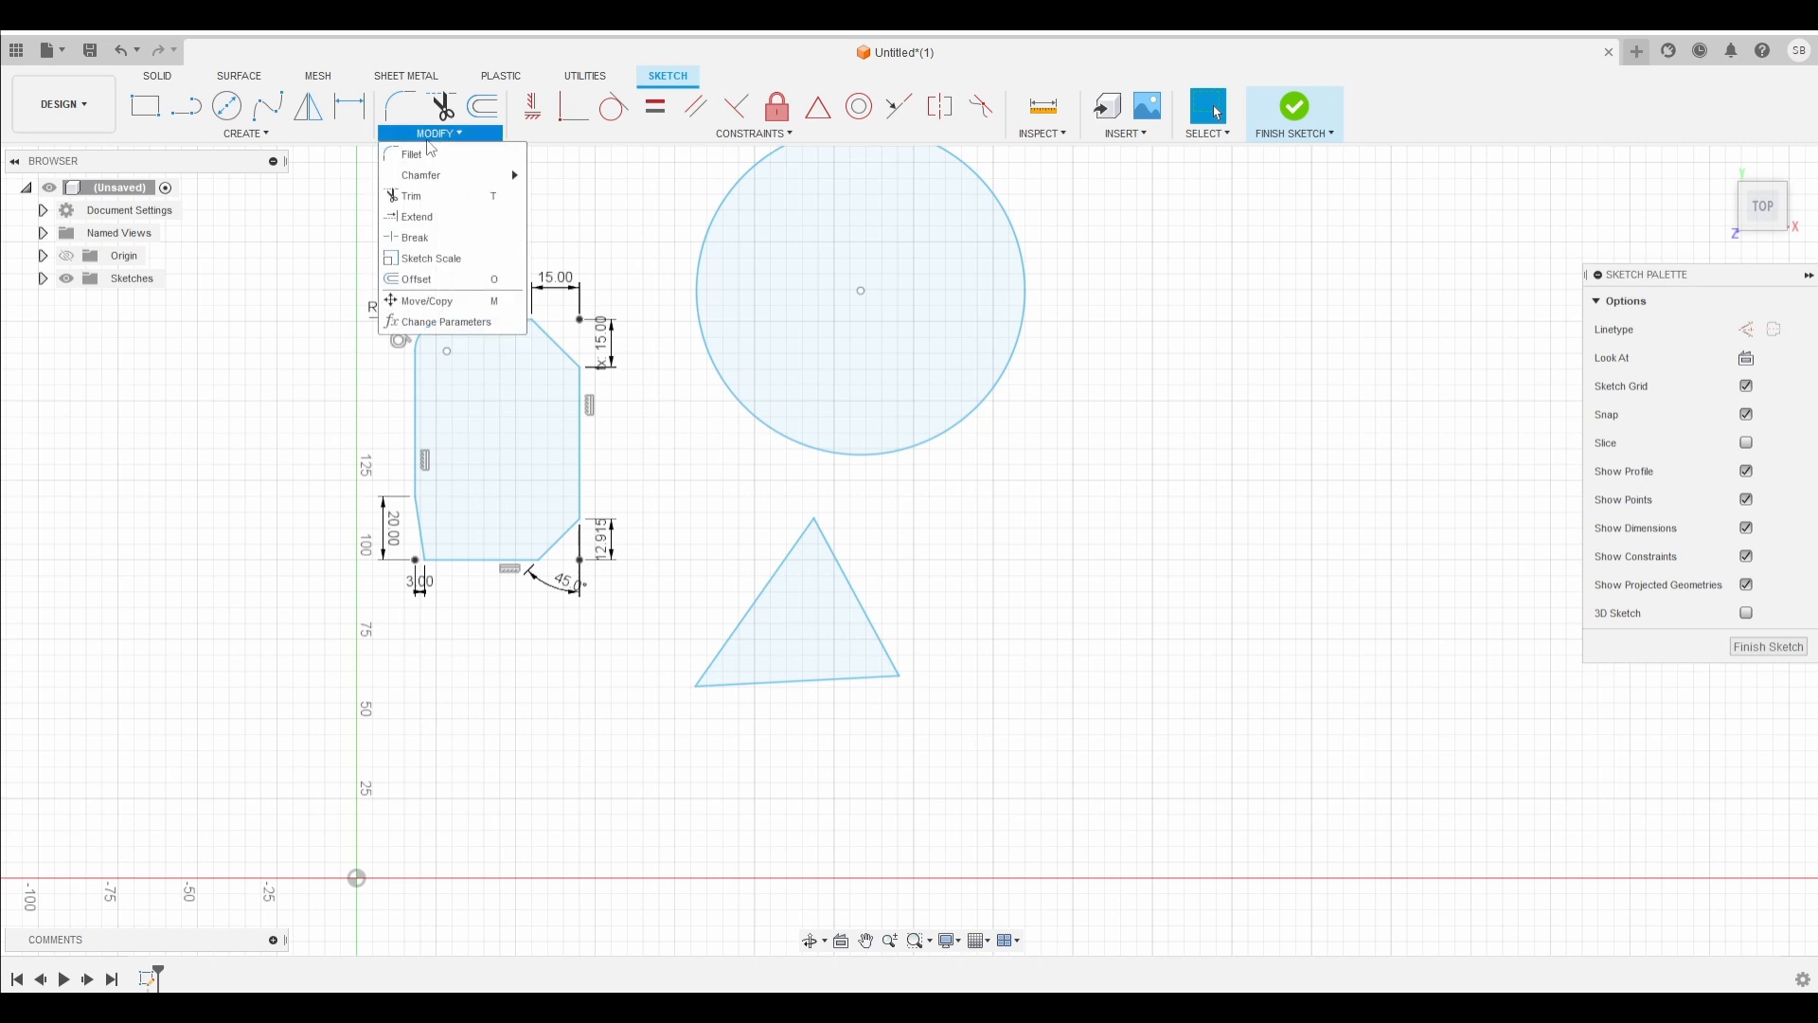
{"action": "left_click", "coordinate": [419, 197]}
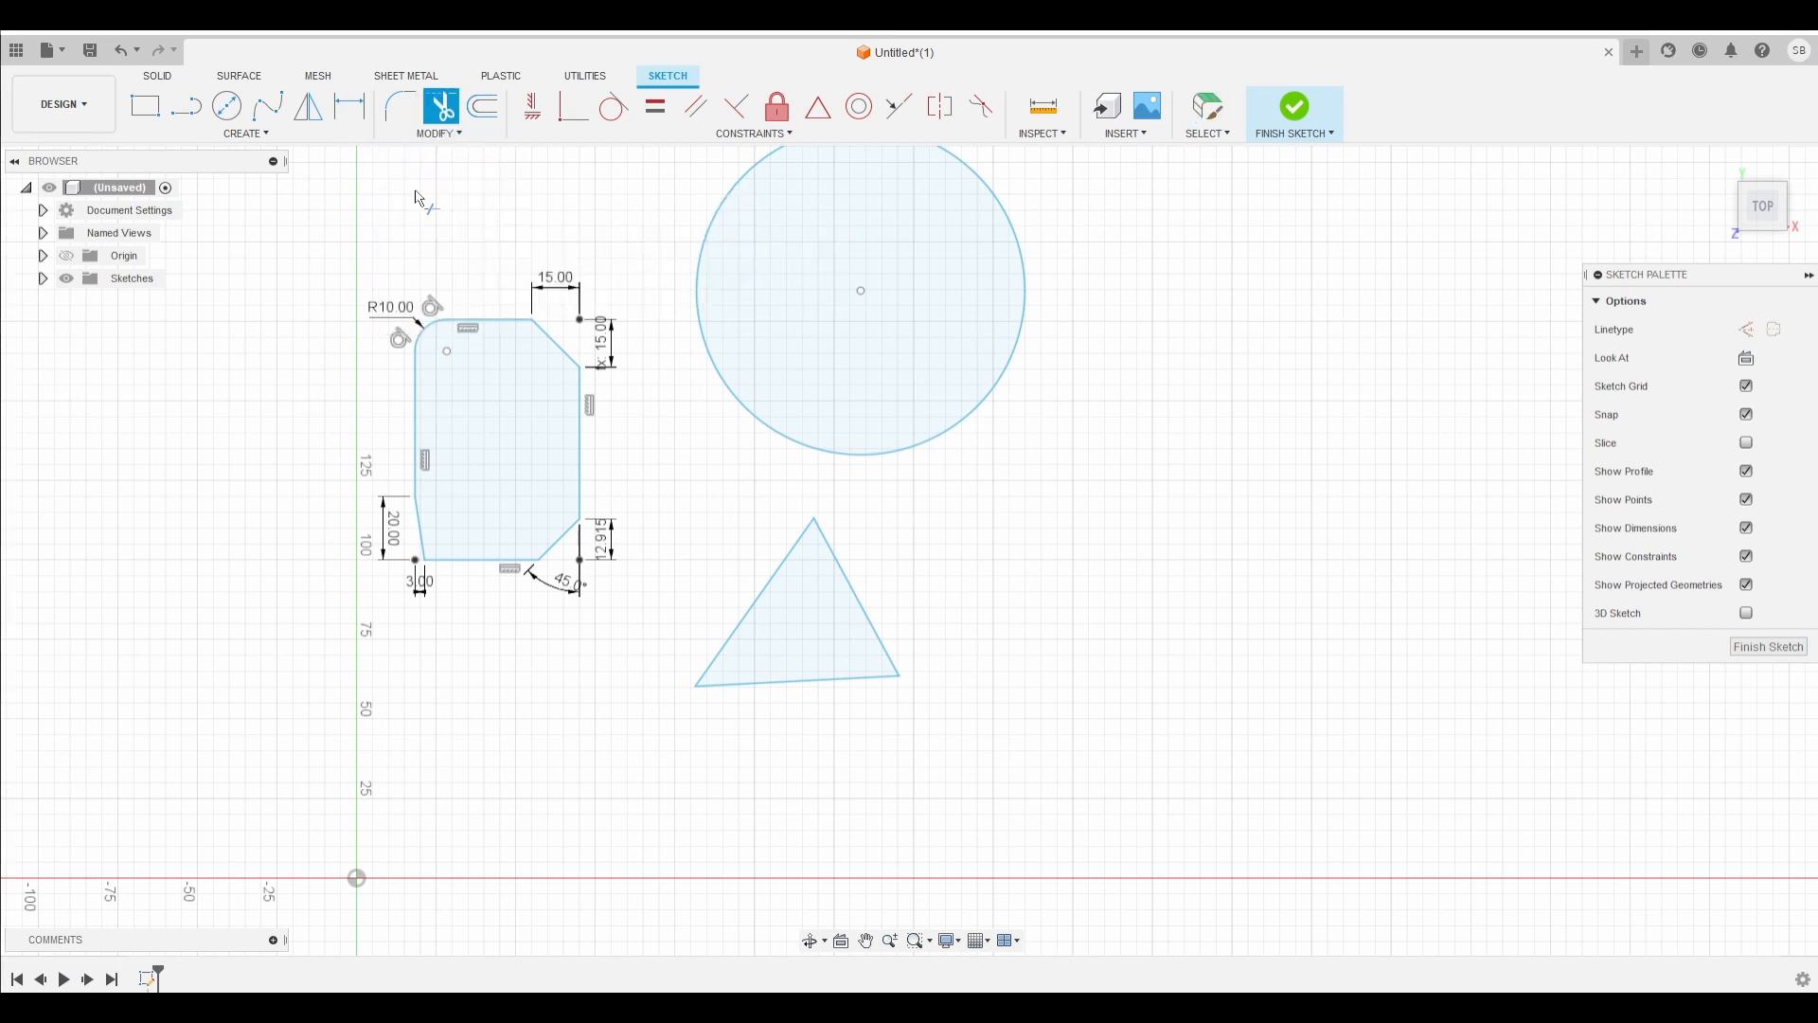
{"action": "left_click", "coordinate": [560, 548]}
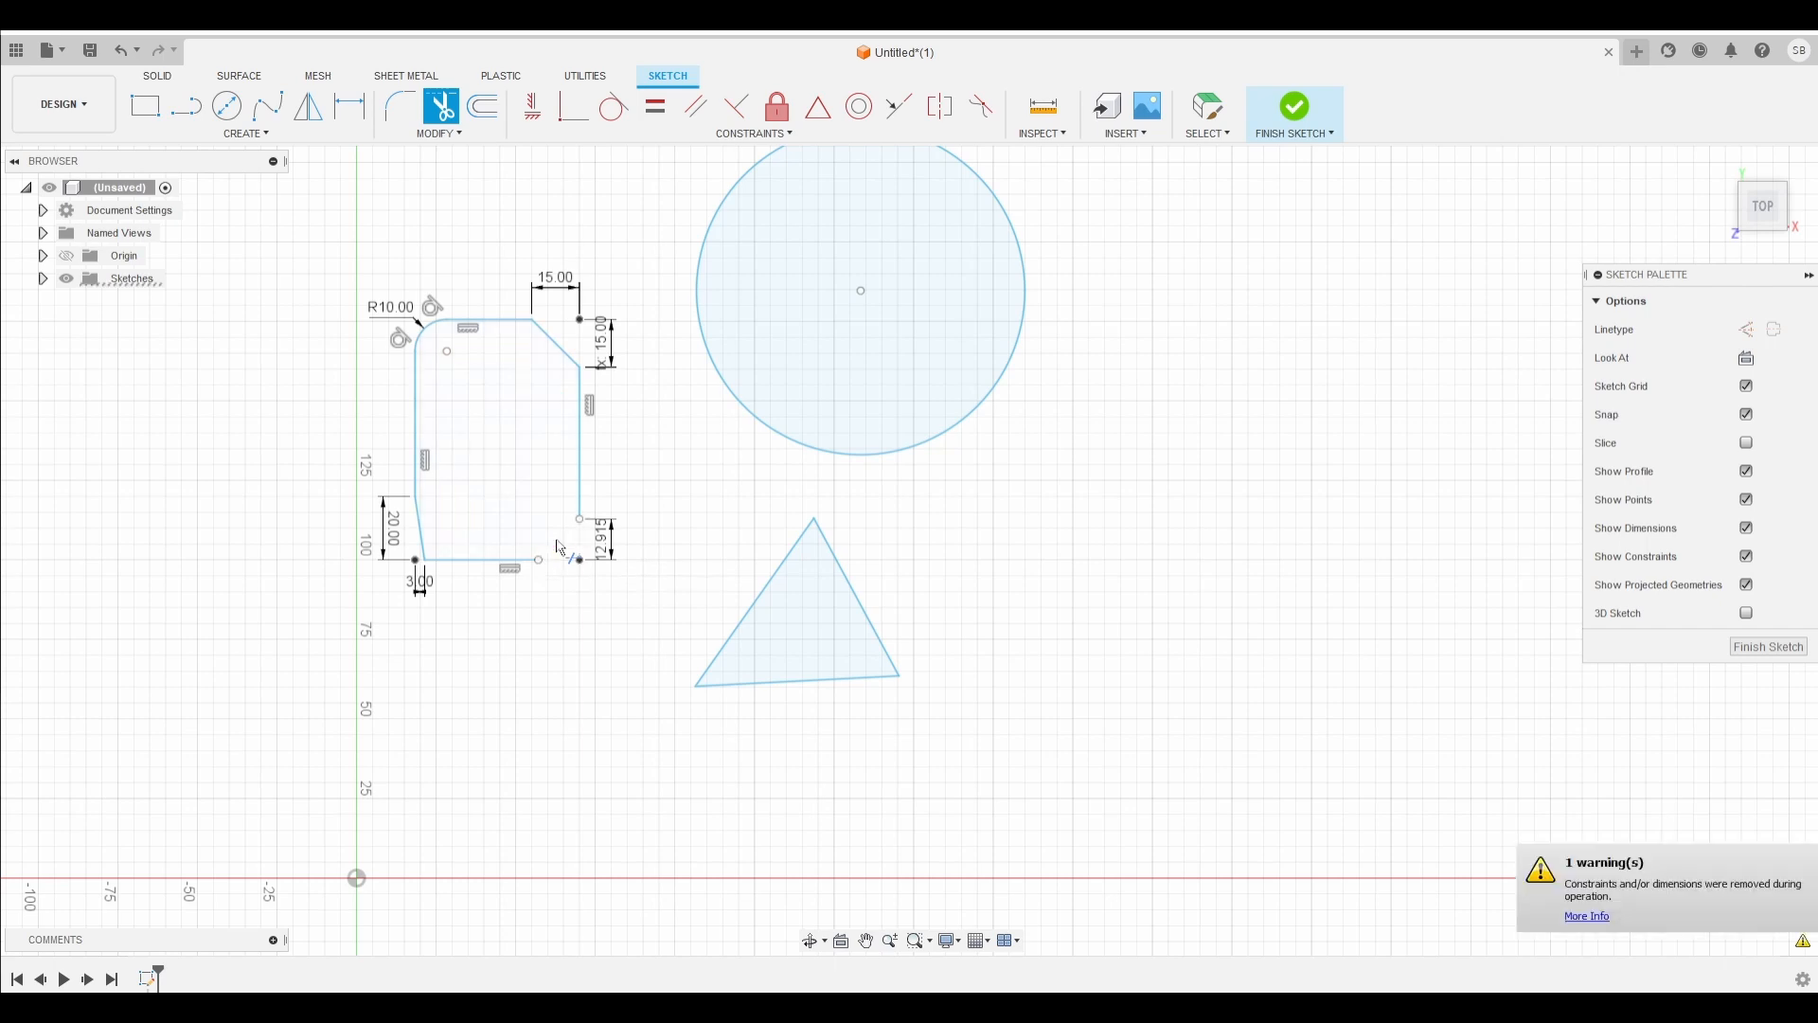
Step: Draw two lines from the circle's centre past its lower edge, one toward the lower right and one about 66 mm toward the lower left
{"action": "left_click", "coordinate": [184, 115]}
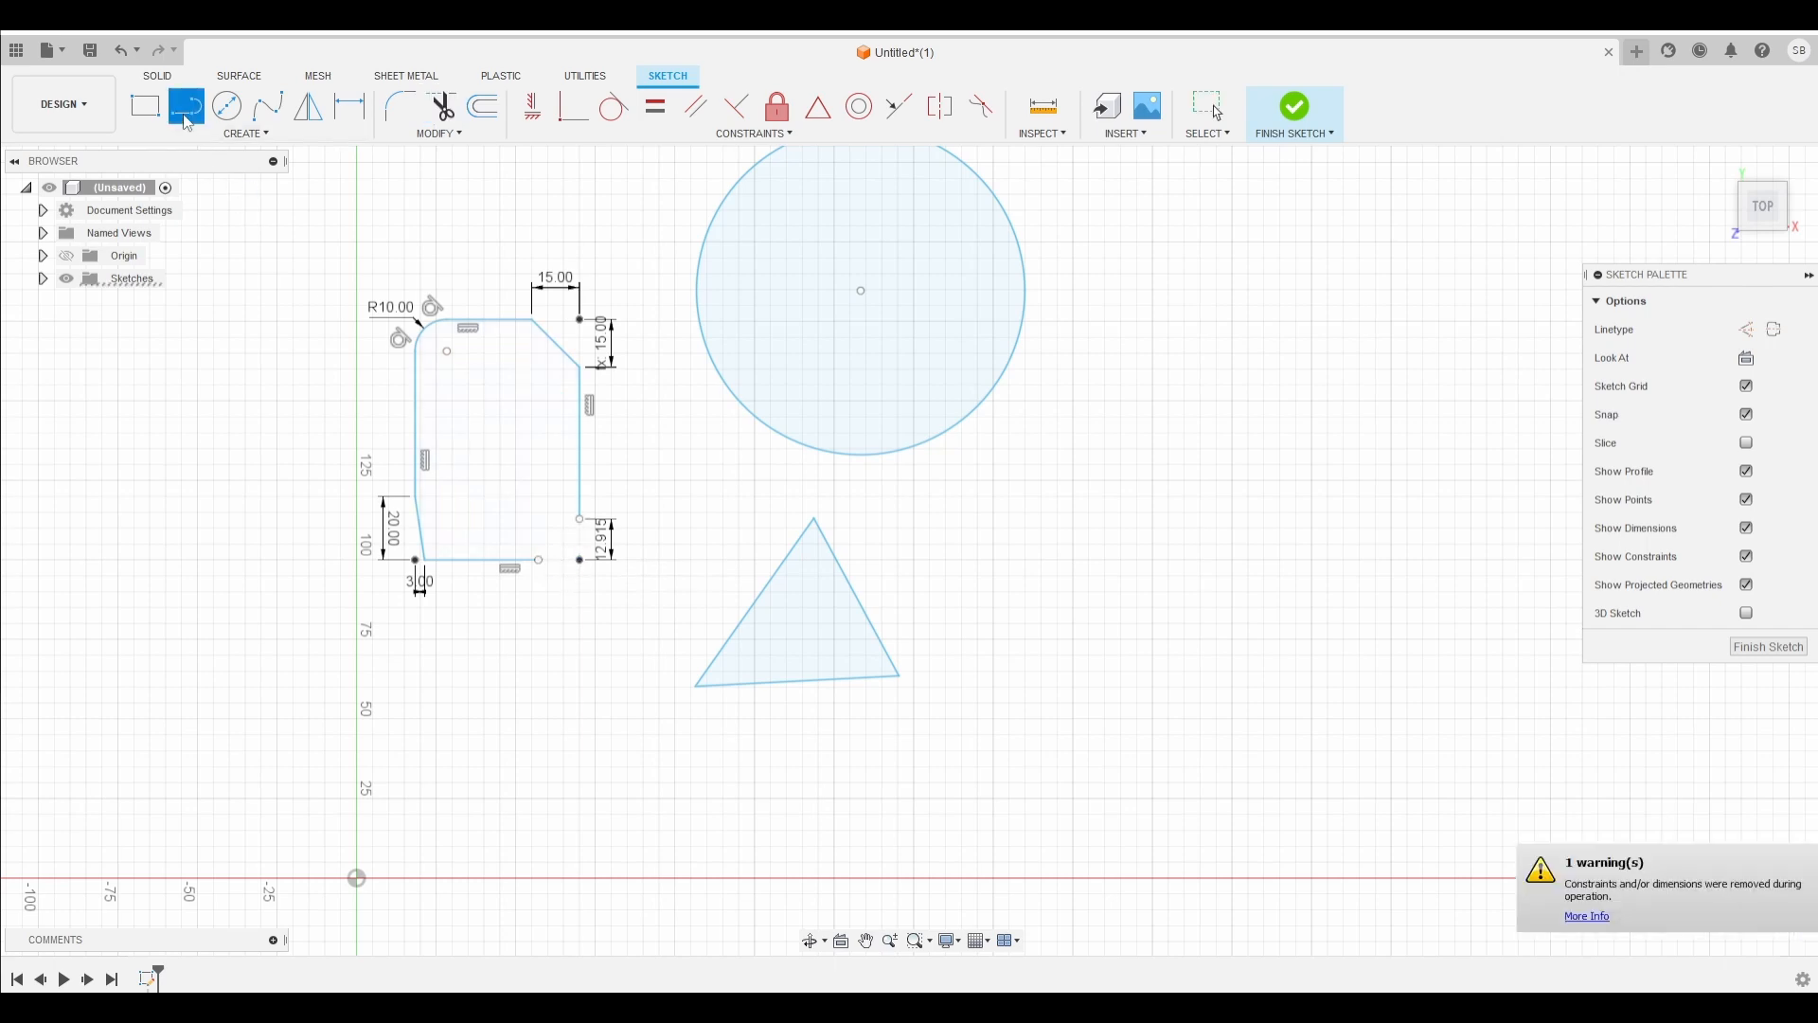
{"action": "left_click", "coordinate": [861, 291]}
{"action": "left_click", "coordinate": [1020, 425]}
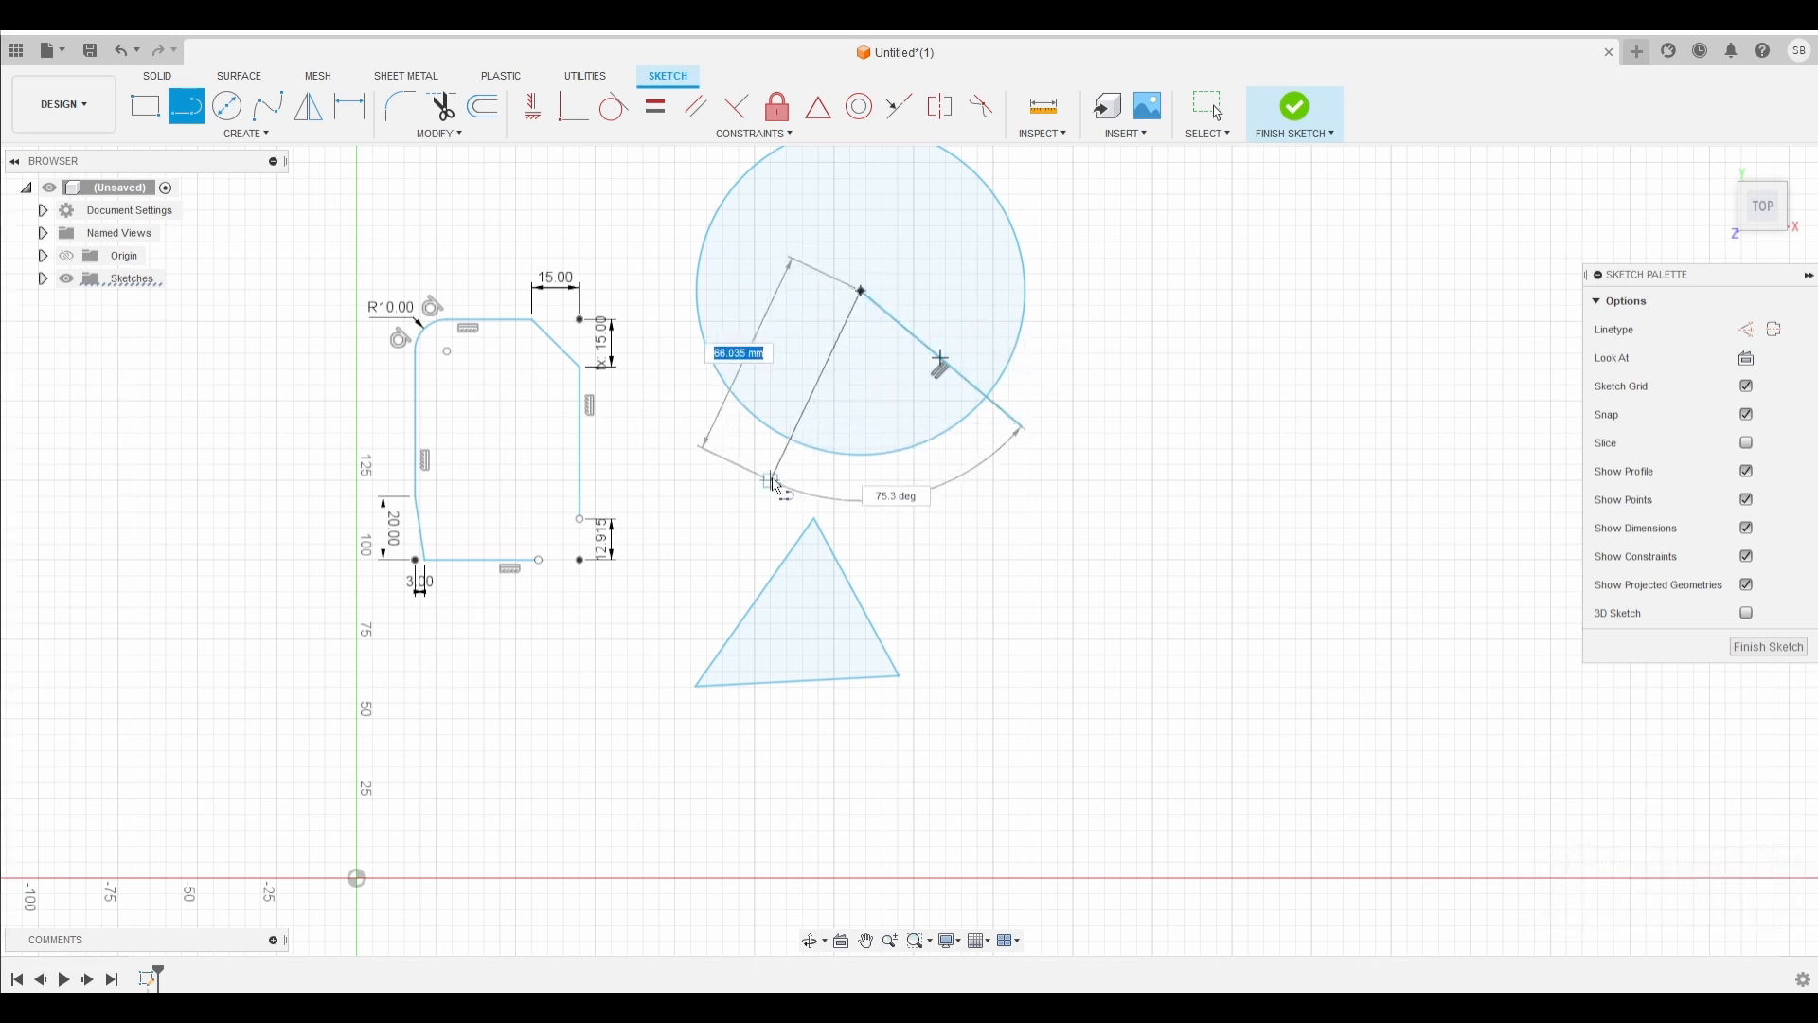
{"action": "left_click", "coordinate": [772, 482]}
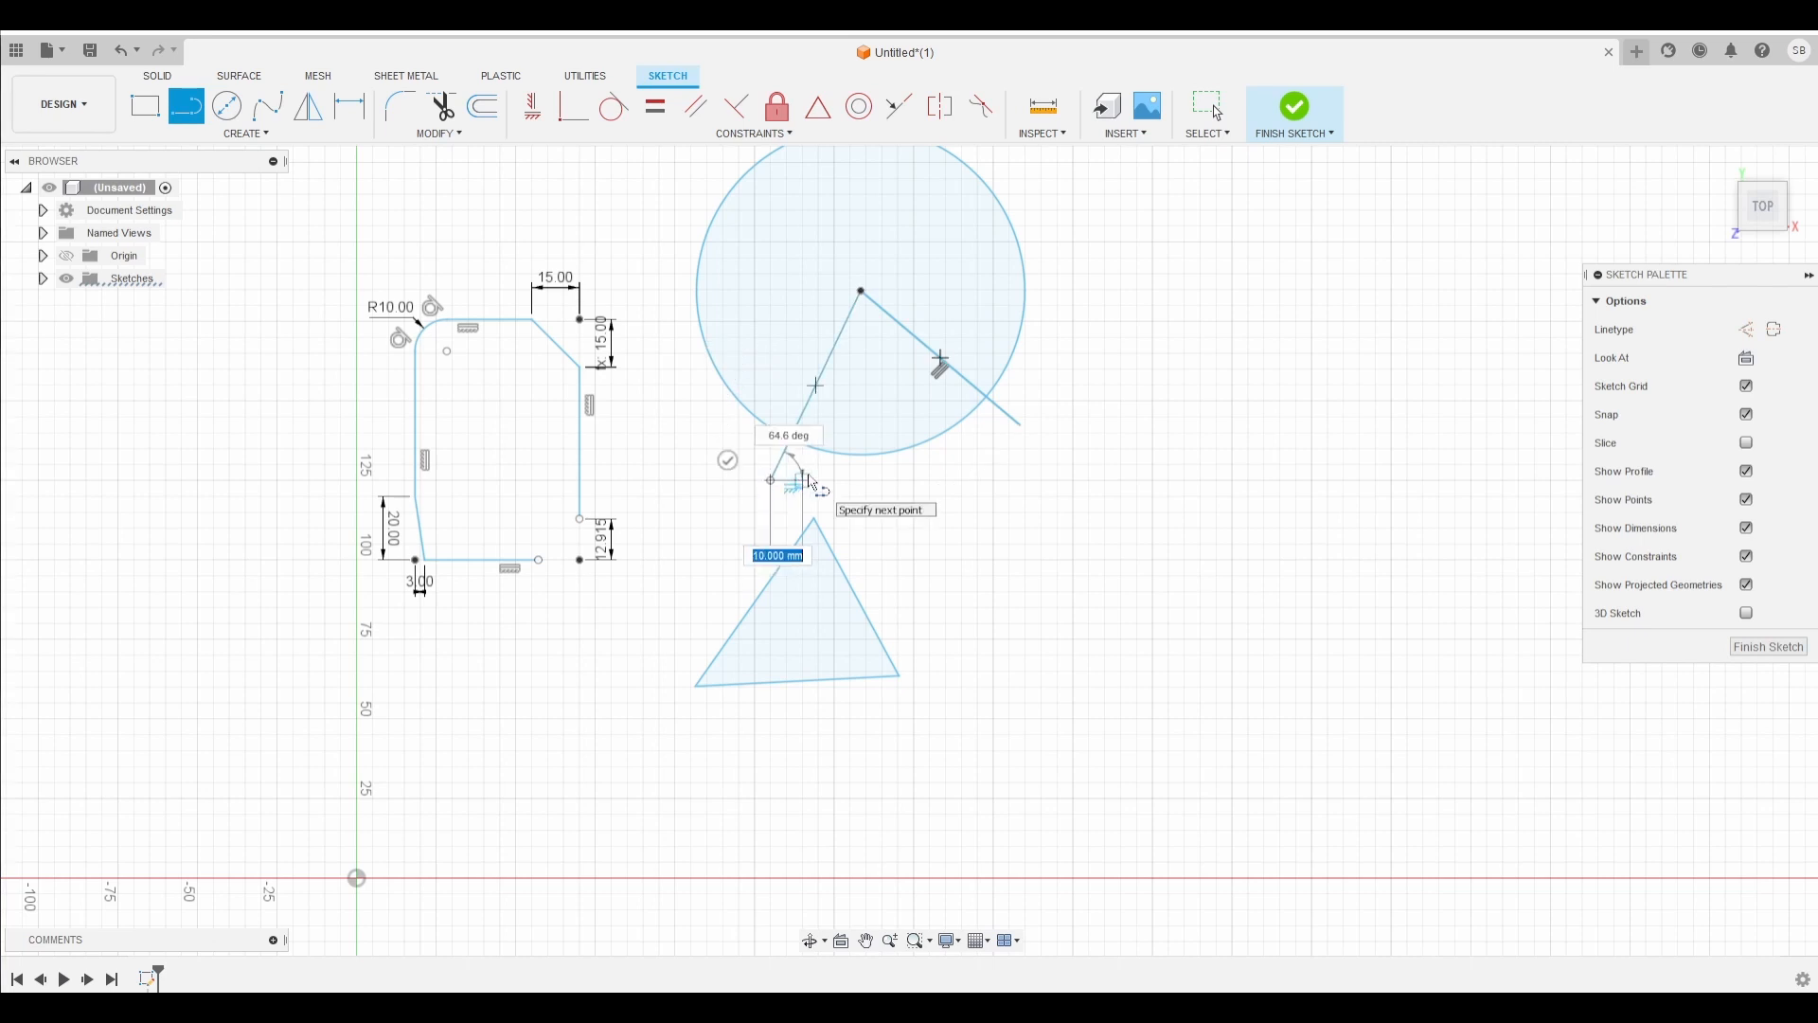
Step: Trim away the circle's lower arc between the two radial lines, and all segments of both lines, leaving an open arc
{"action": "left_click", "coordinate": [441, 106]}
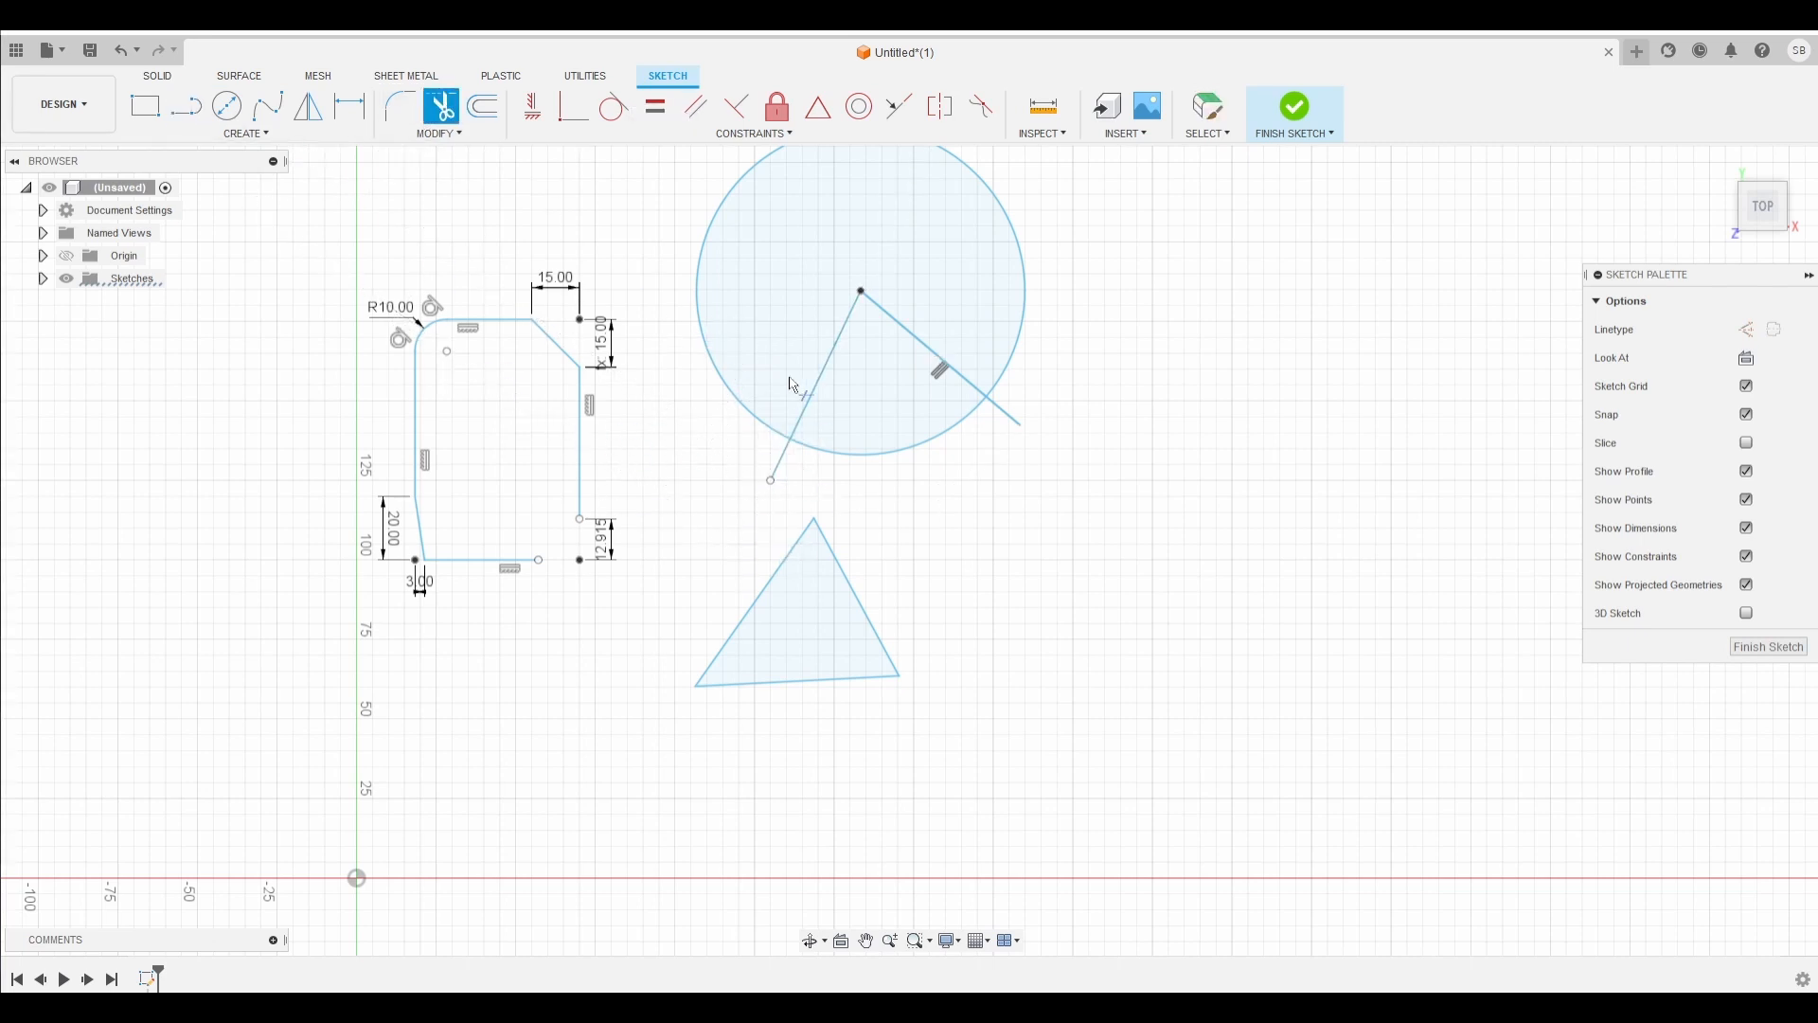
{"action": "left_click", "coordinate": [873, 452]}
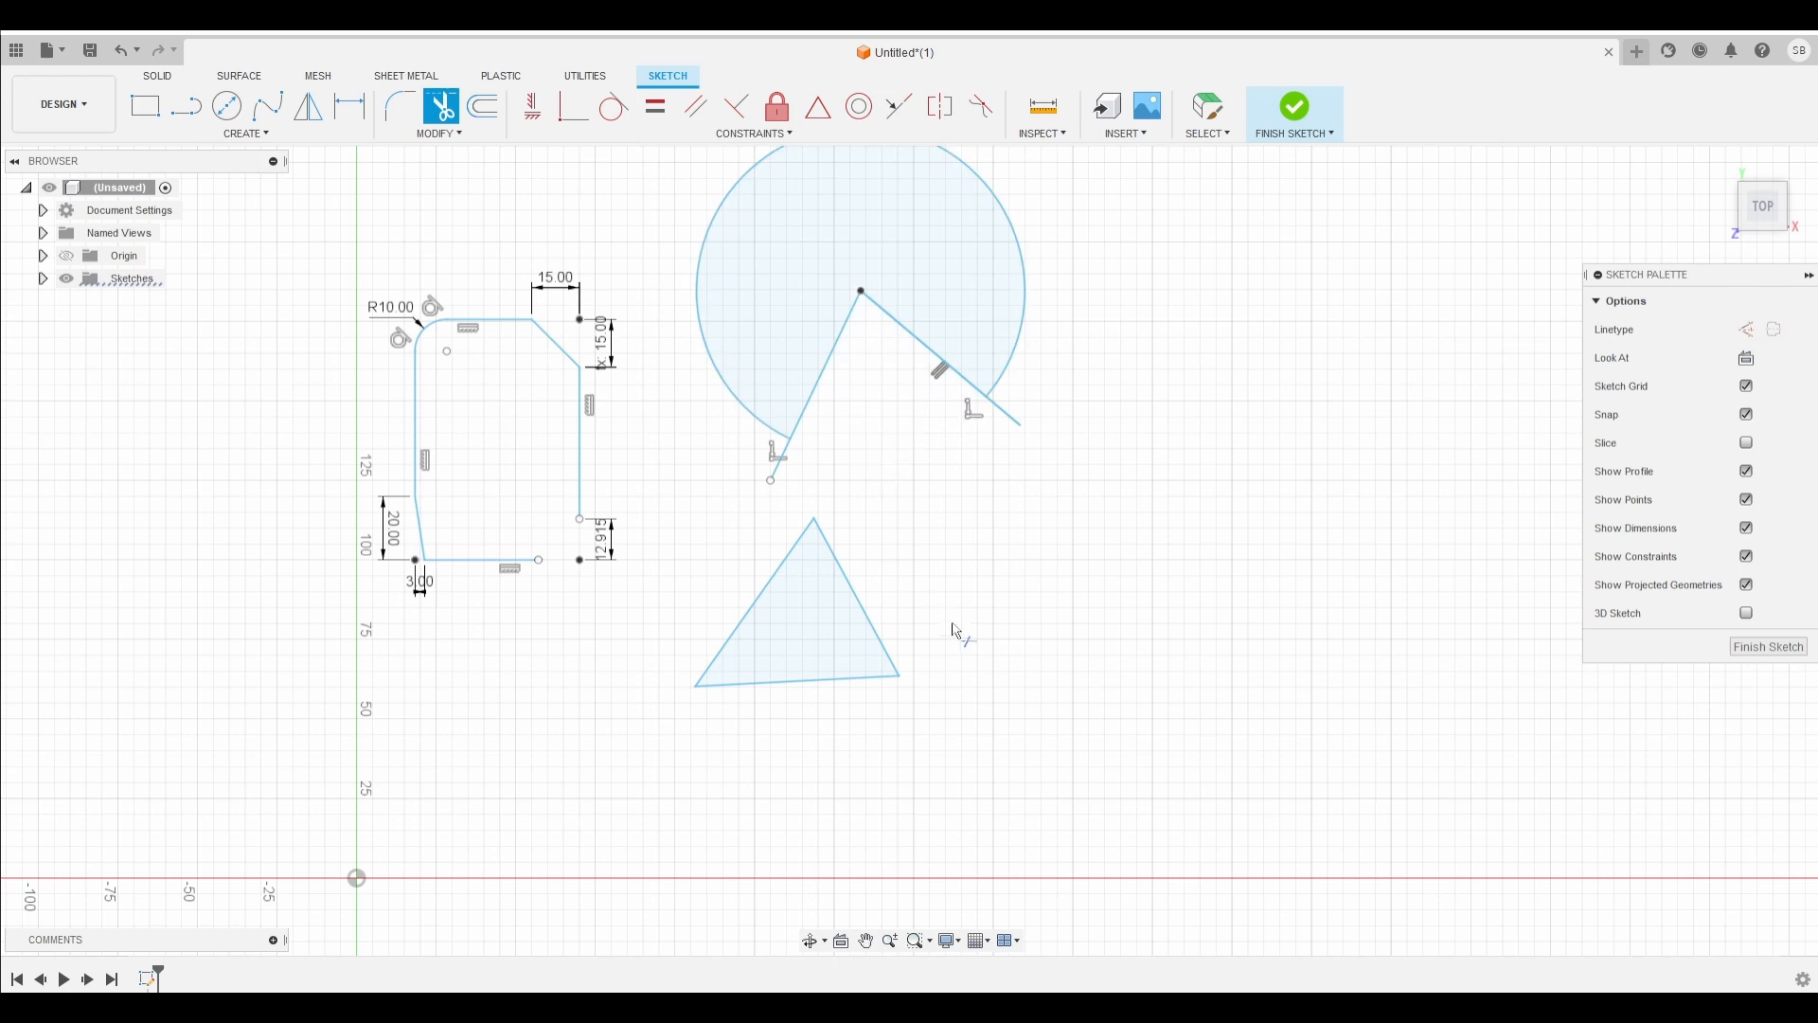
{"action": "left_click", "coordinate": [817, 405]}
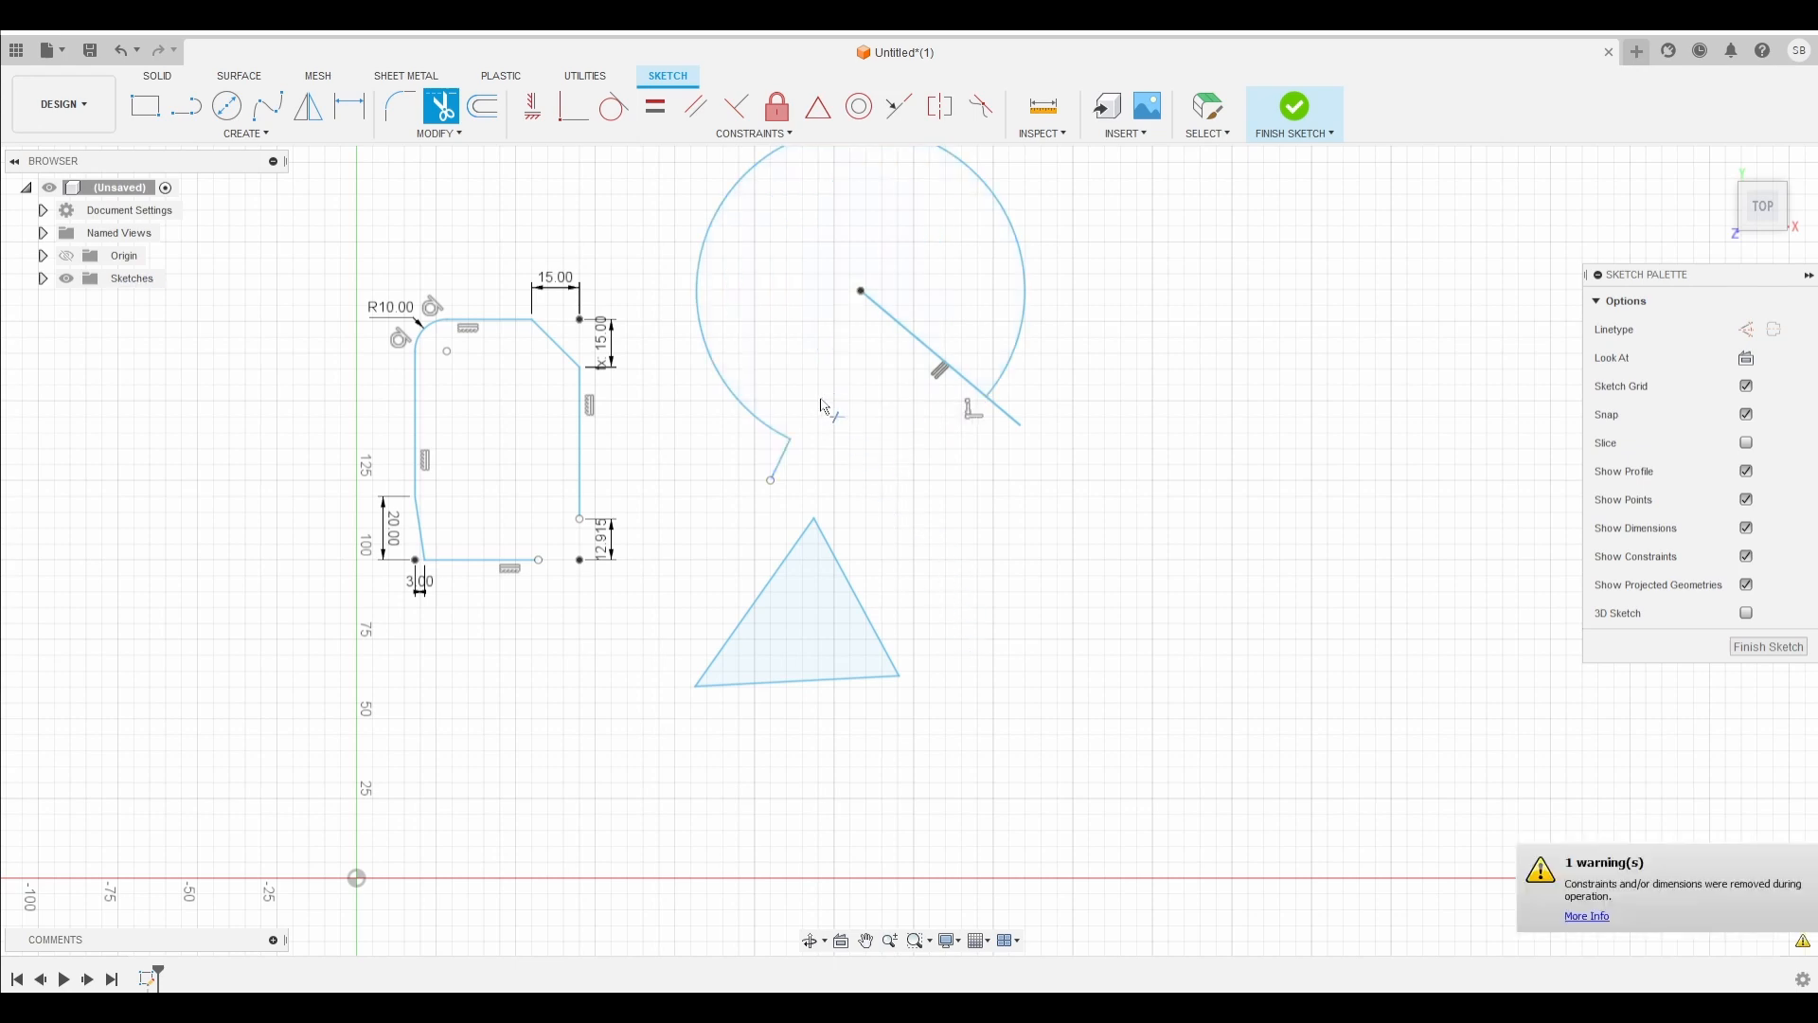
{"action": "left_click", "coordinate": [787, 471]}
{"action": "left_click", "coordinate": [1004, 412]}
{"action": "left_click", "coordinate": [1002, 413]}
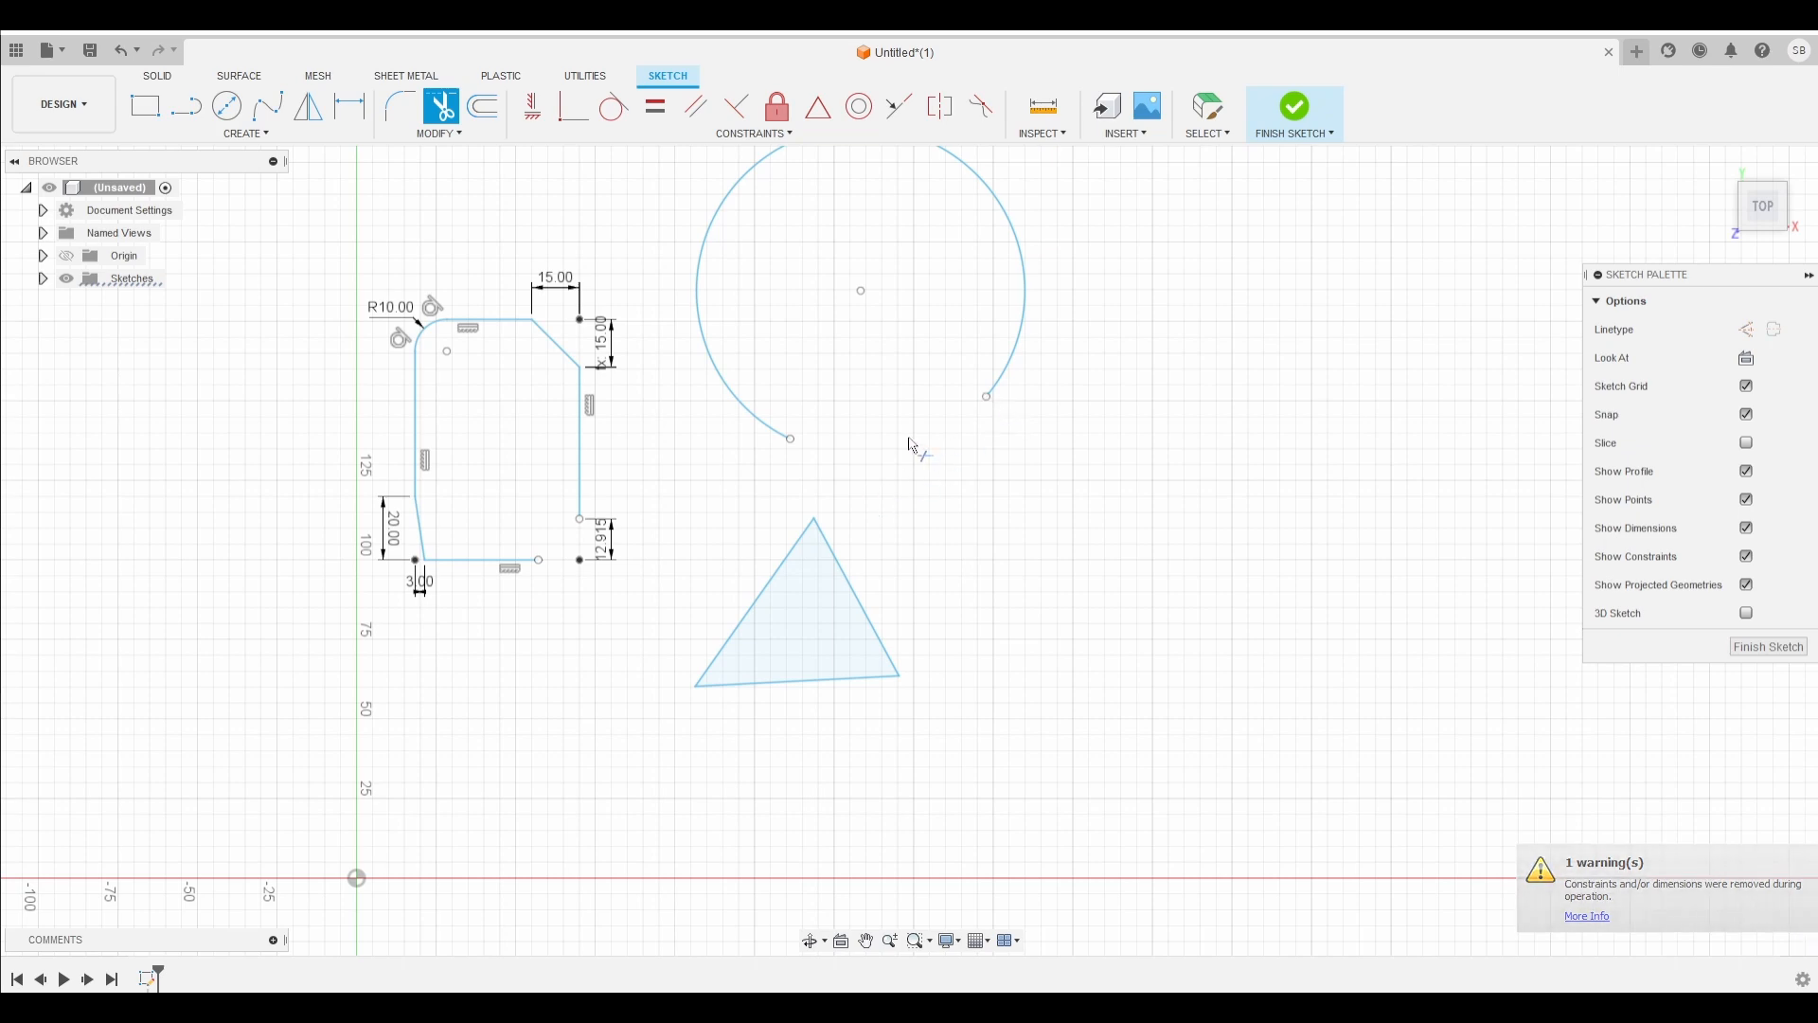
Step: Scale the triangle's three lines about the sketch origin by a factor of 2.13
{"action": "middle_click_drag", "start_coordinate": [911, 445], "coordinate": [898, 531]}
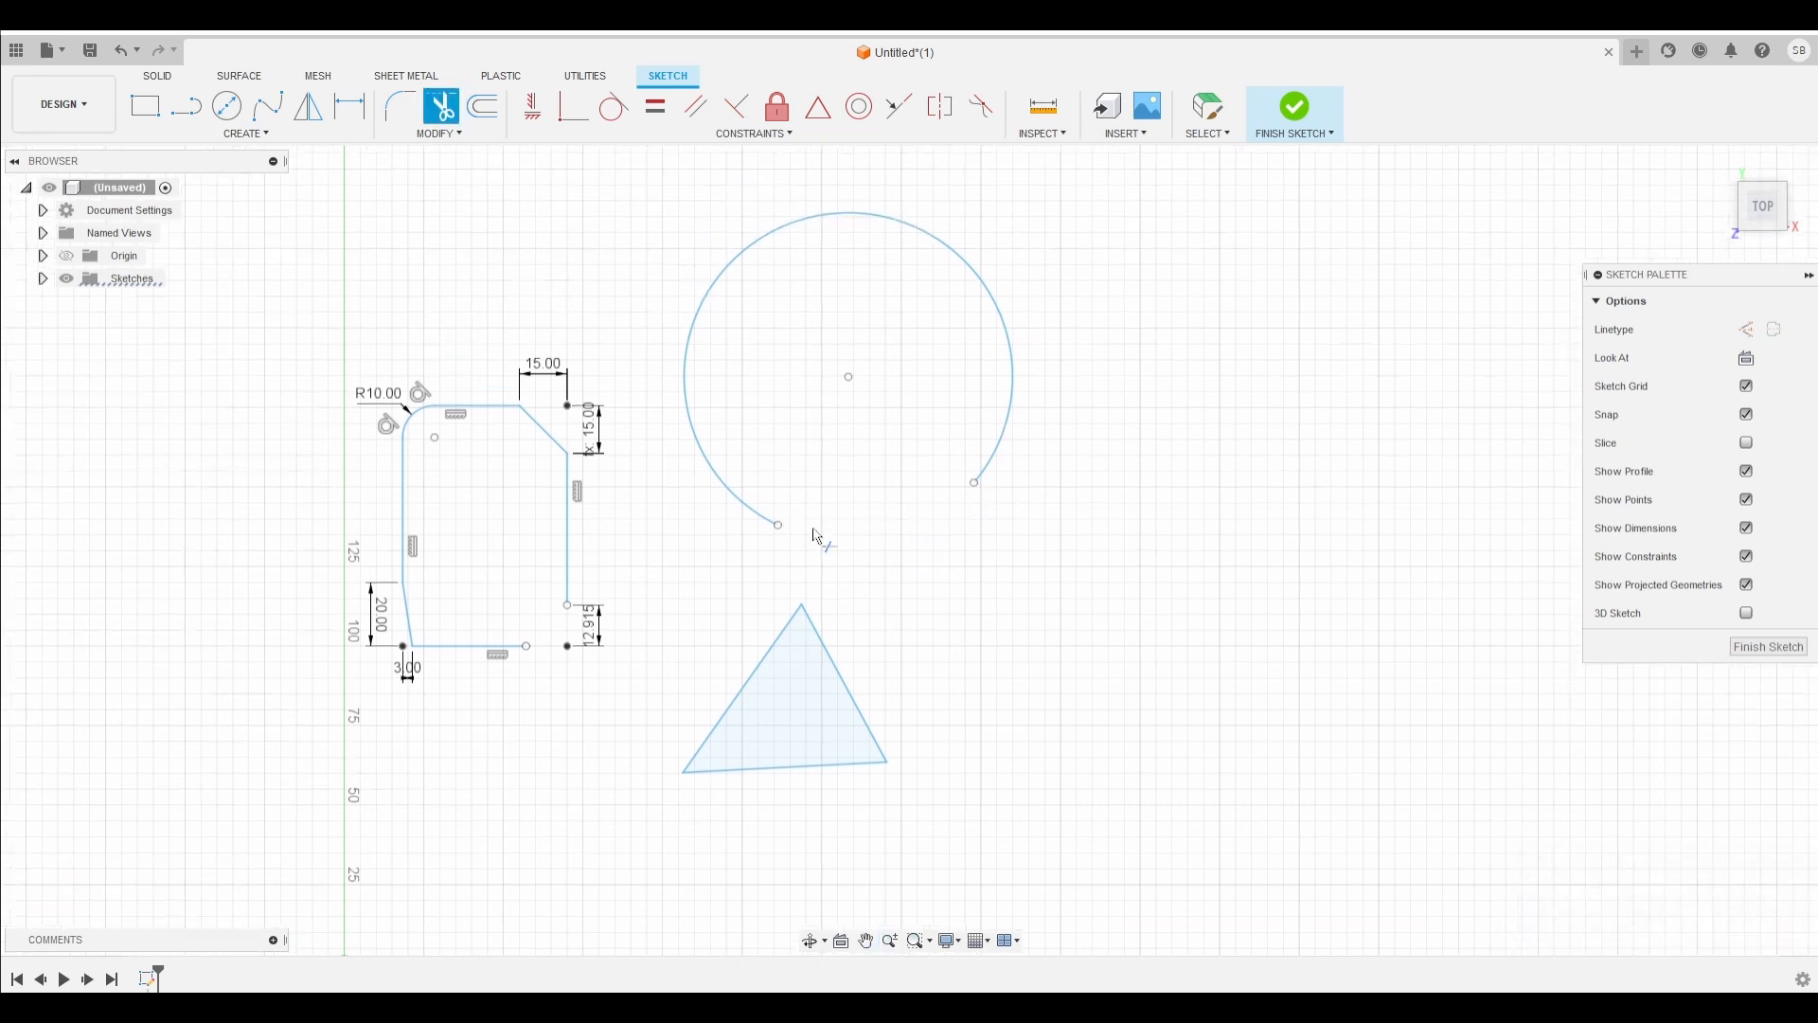
{"action": "left_click", "coordinate": [432, 138]}
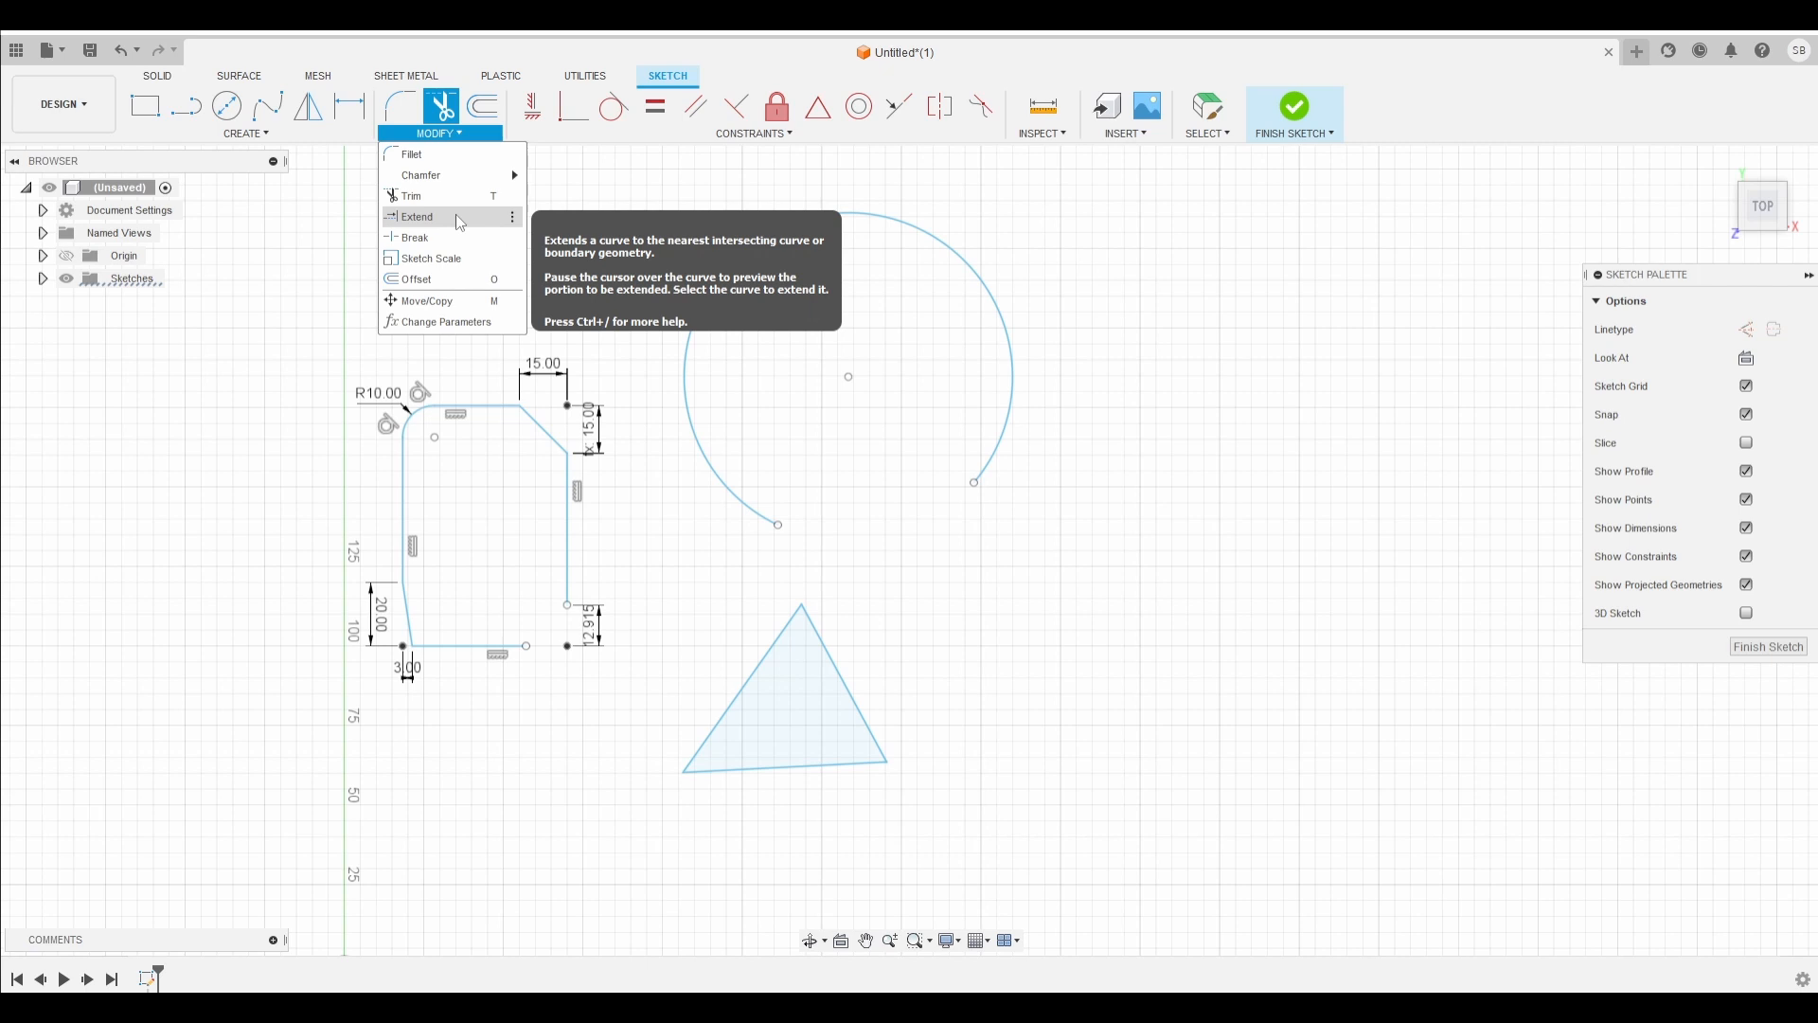
{"action": "left_click", "coordinate": [443, 268]}
{"action": "mouse_move", "coordinate": [999, 661]}
{"action": "middle_mouse_down"}
{"action": "mouse_move", "coordinate": [1026, 507]}
{"action": "mouse_move", "coordinate": [1003, 499]}
{"action": "middle_mouse_up"}
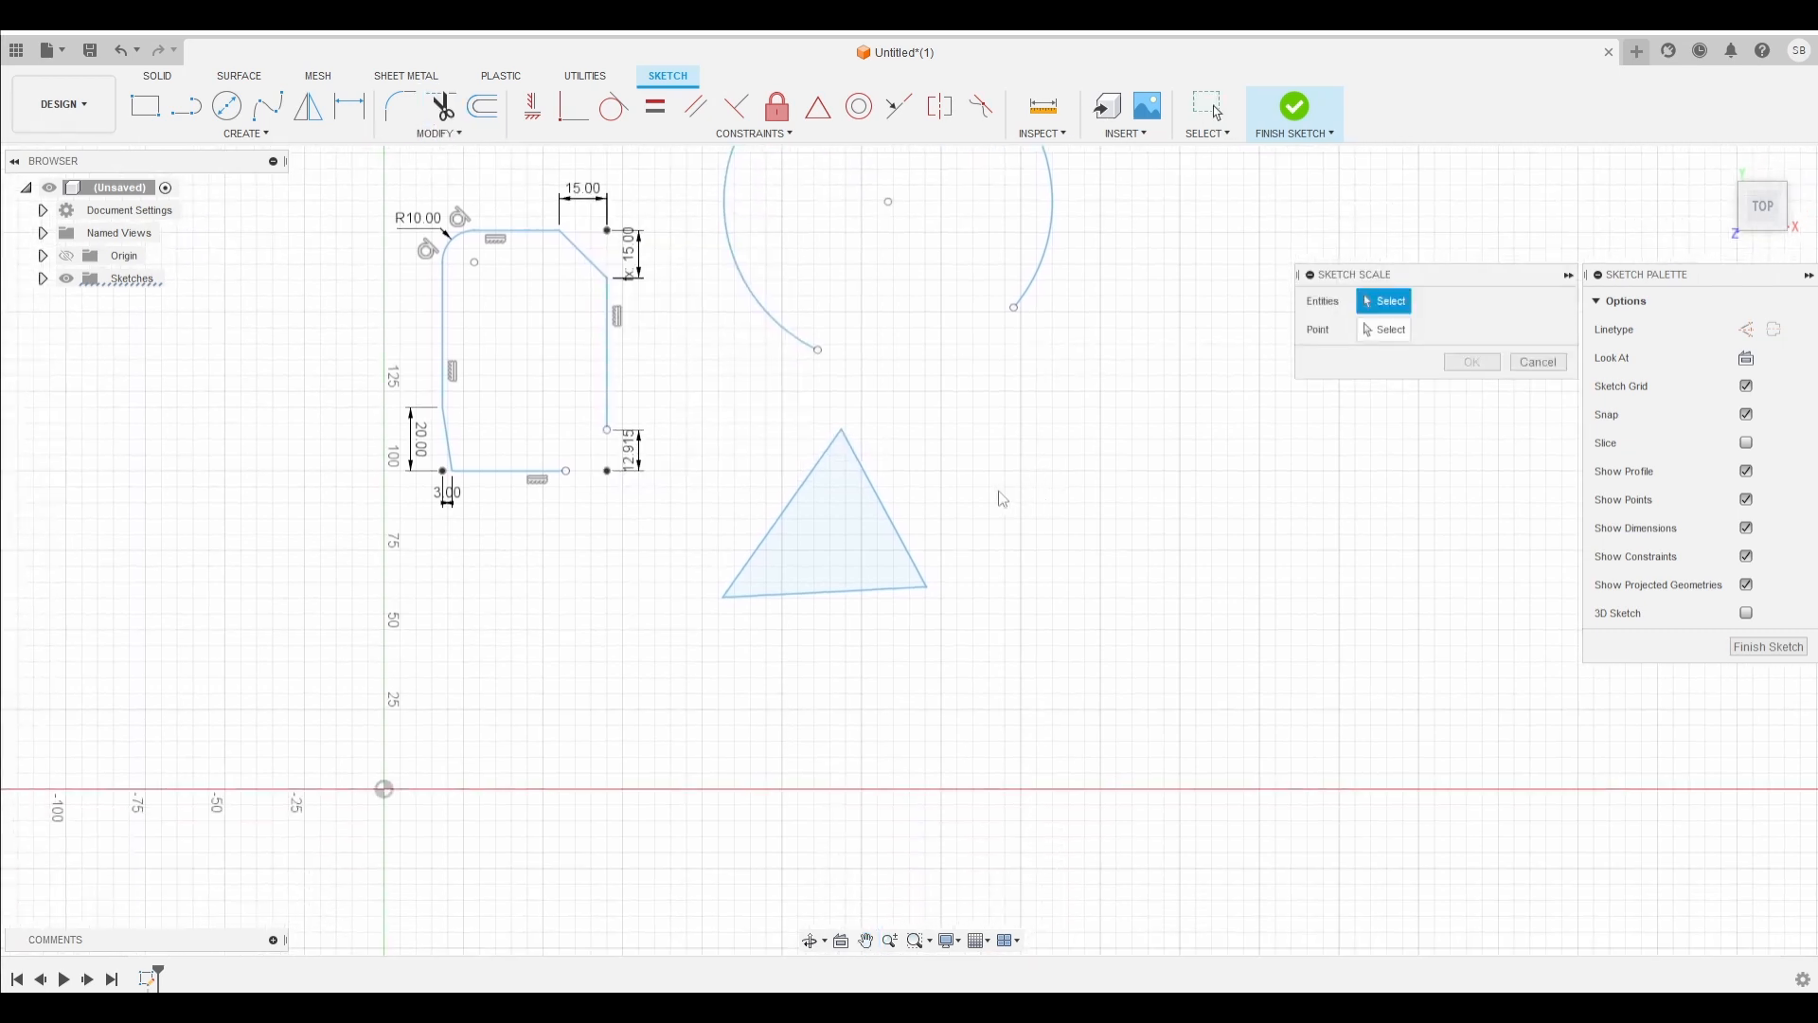
{"action": "left_click", "coordinate": [888, 516]}
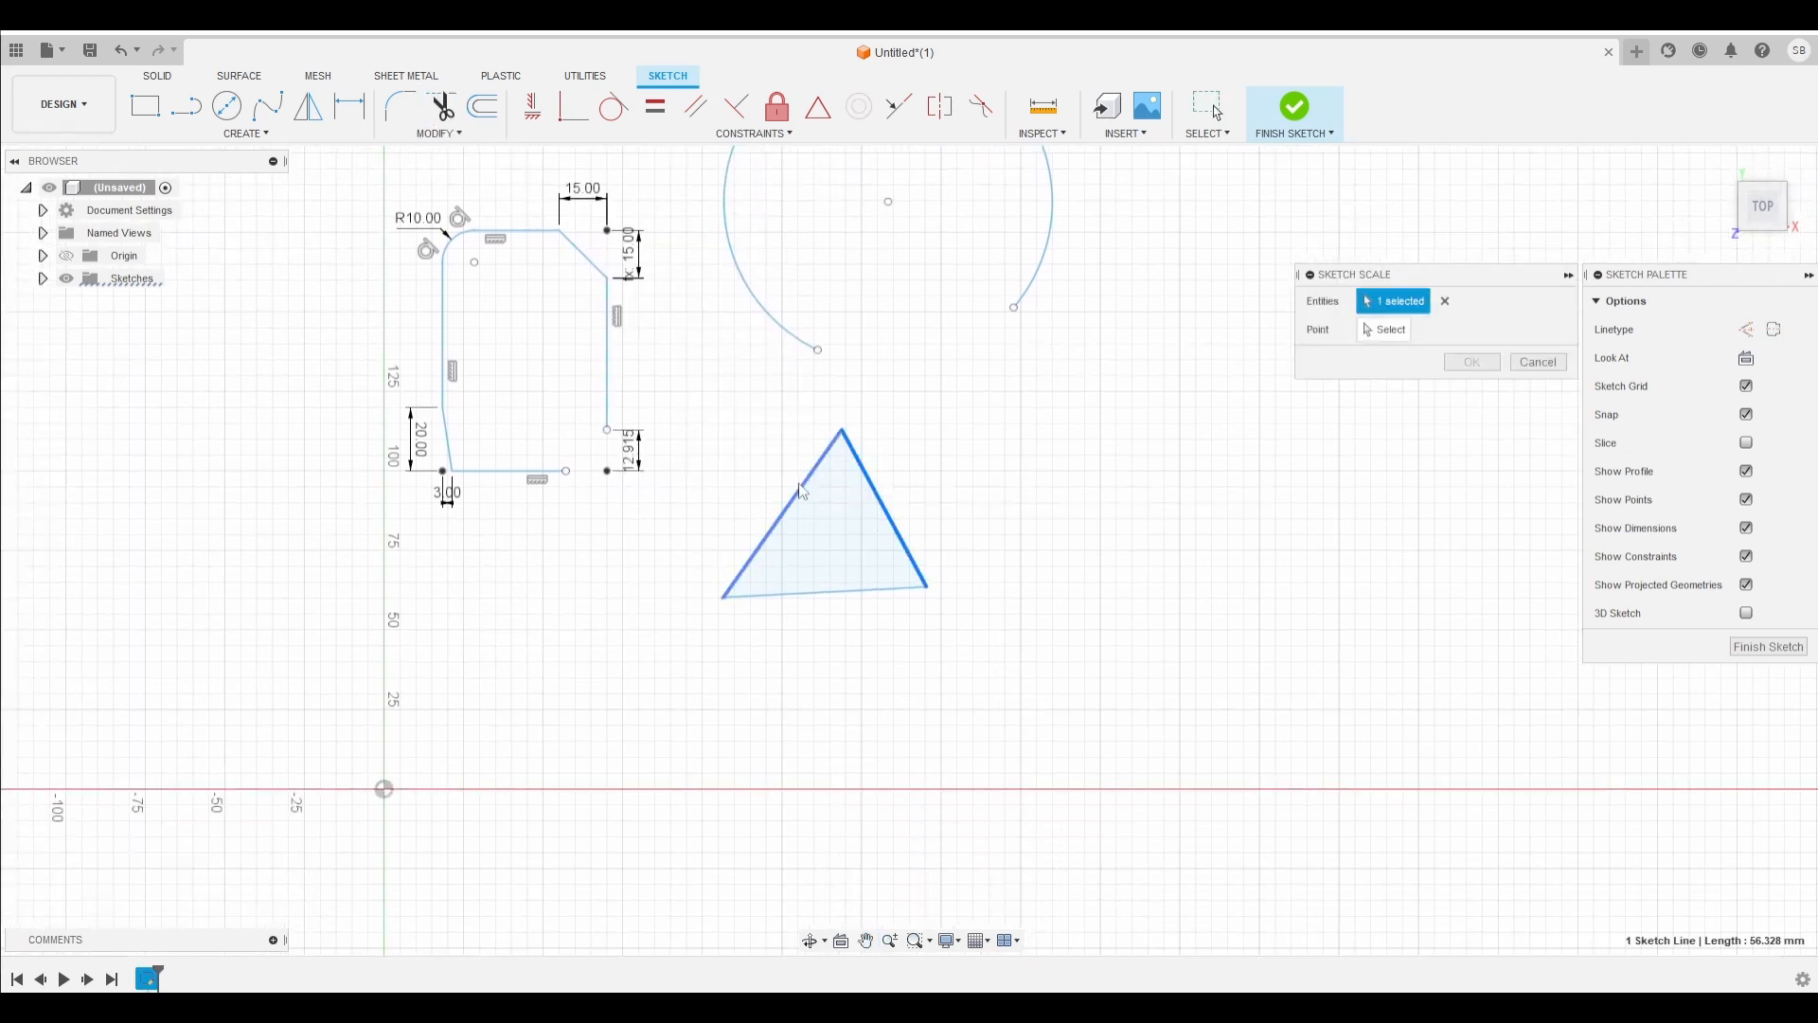
{"action": "left_click", "coordinate": [802, 490]}
{"action": "left_click", "coordinate": [816, 591]}
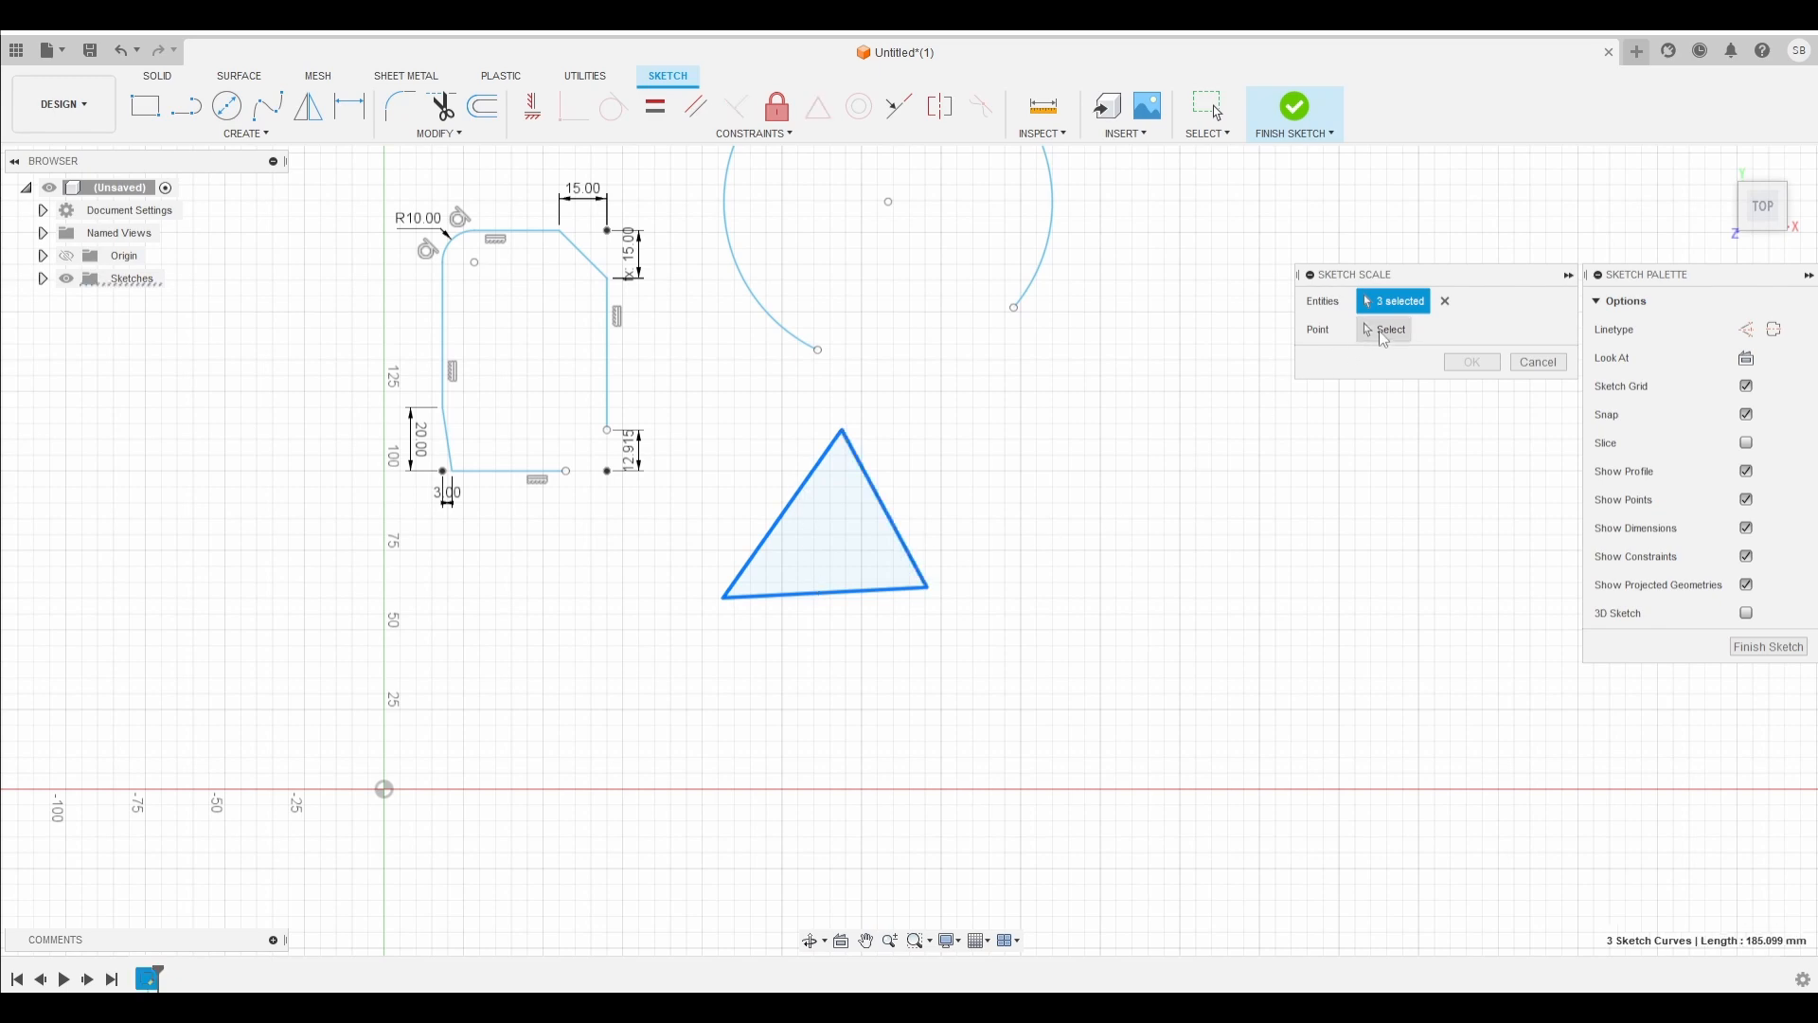
{"action": "left_click", "coordinate": [1384, 332]}
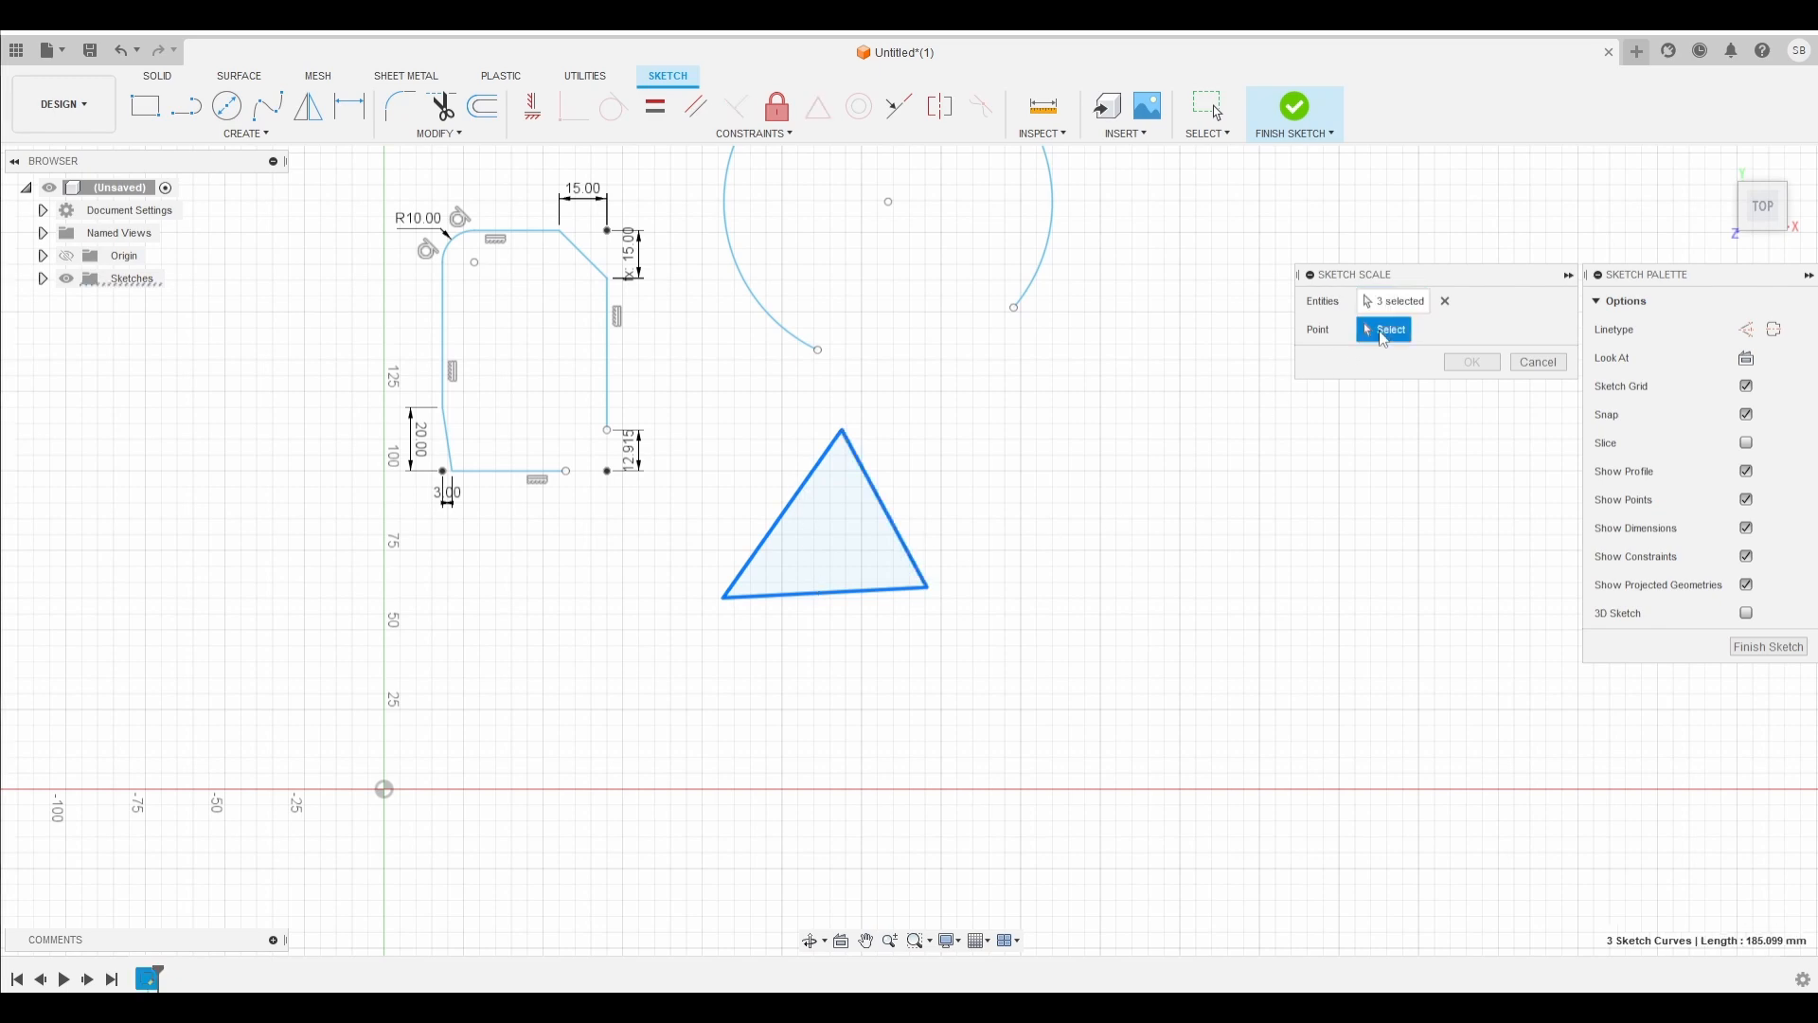
{"action": "left_click", "coordinate": [384, 790]}
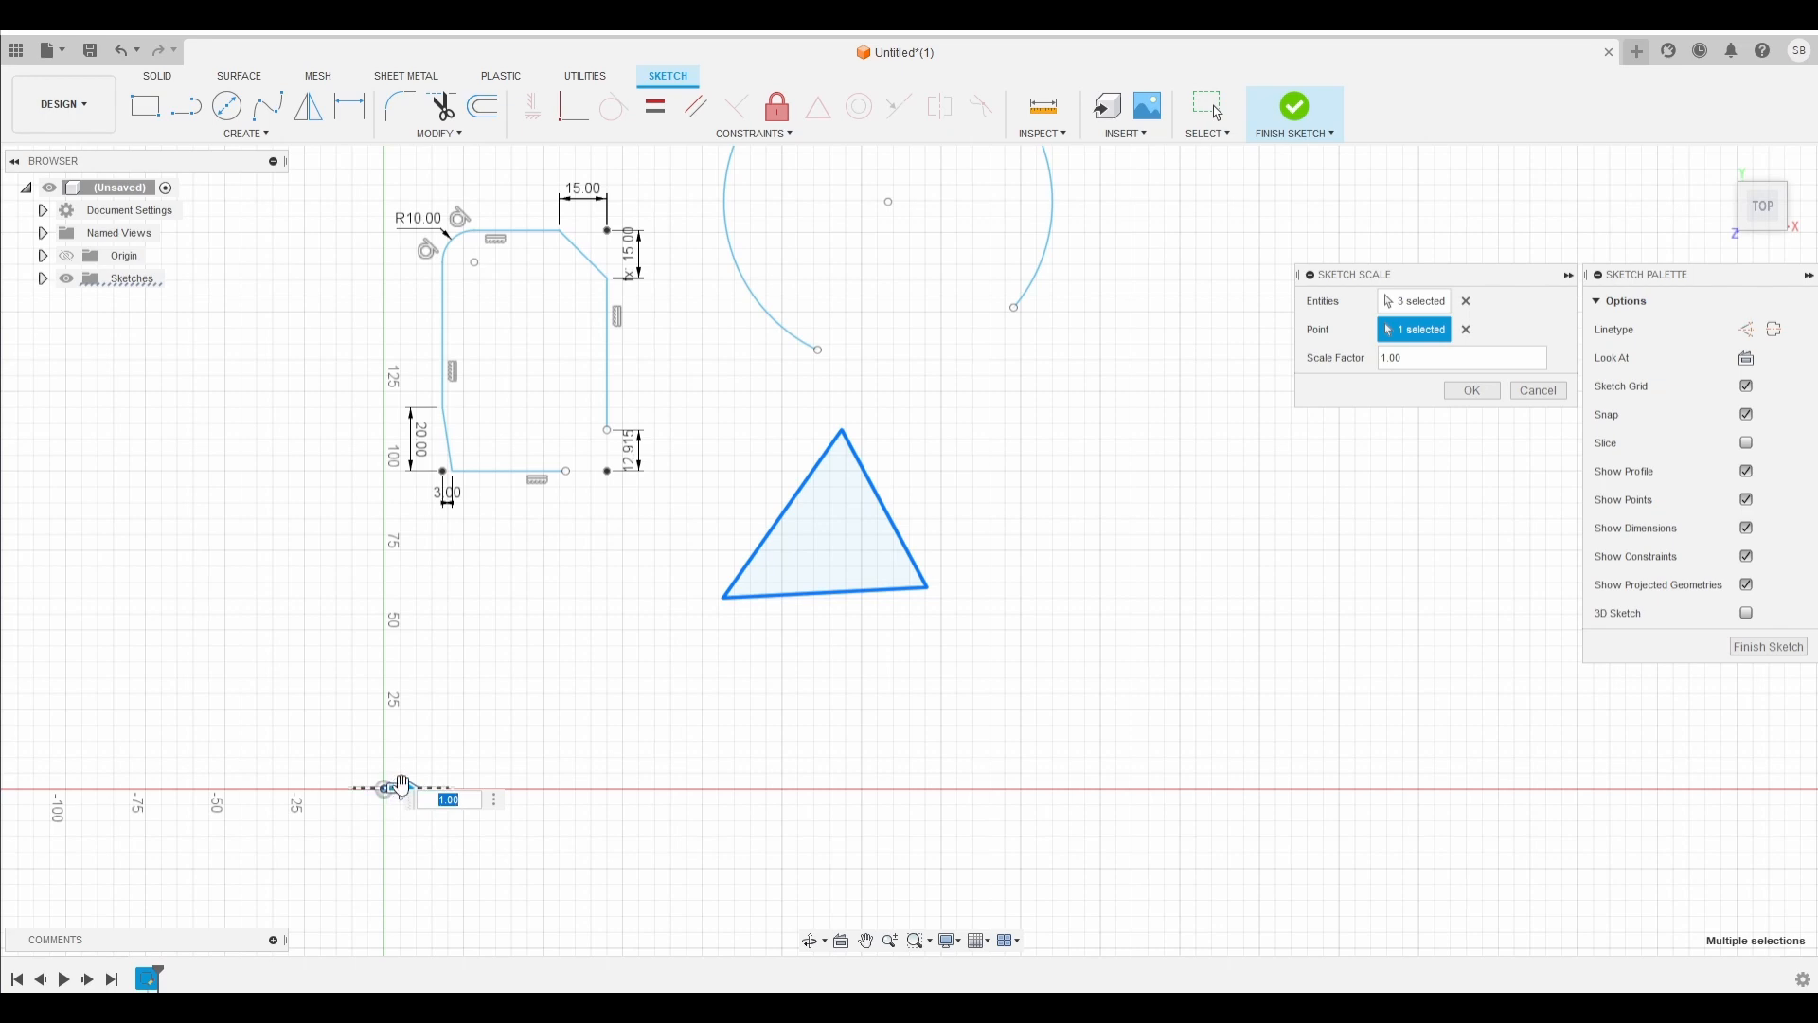
{"action": "mouse_move", "coordinate": [398, 787]}
{"action": "left_mouse_down"}
{"action": "mouse_move", "coordinate": [458, 787]}
{"action": "mouse_move", "coordinate": [346, 790]}
{"action": "mouse_move", "coordinate": [470, 789]}
{"action": "mouse_move", "coordinate": [377, 788]}
{"action": "mouse_move", "coordinate": [428, 787]}
{"action": "left_mouse_up"}
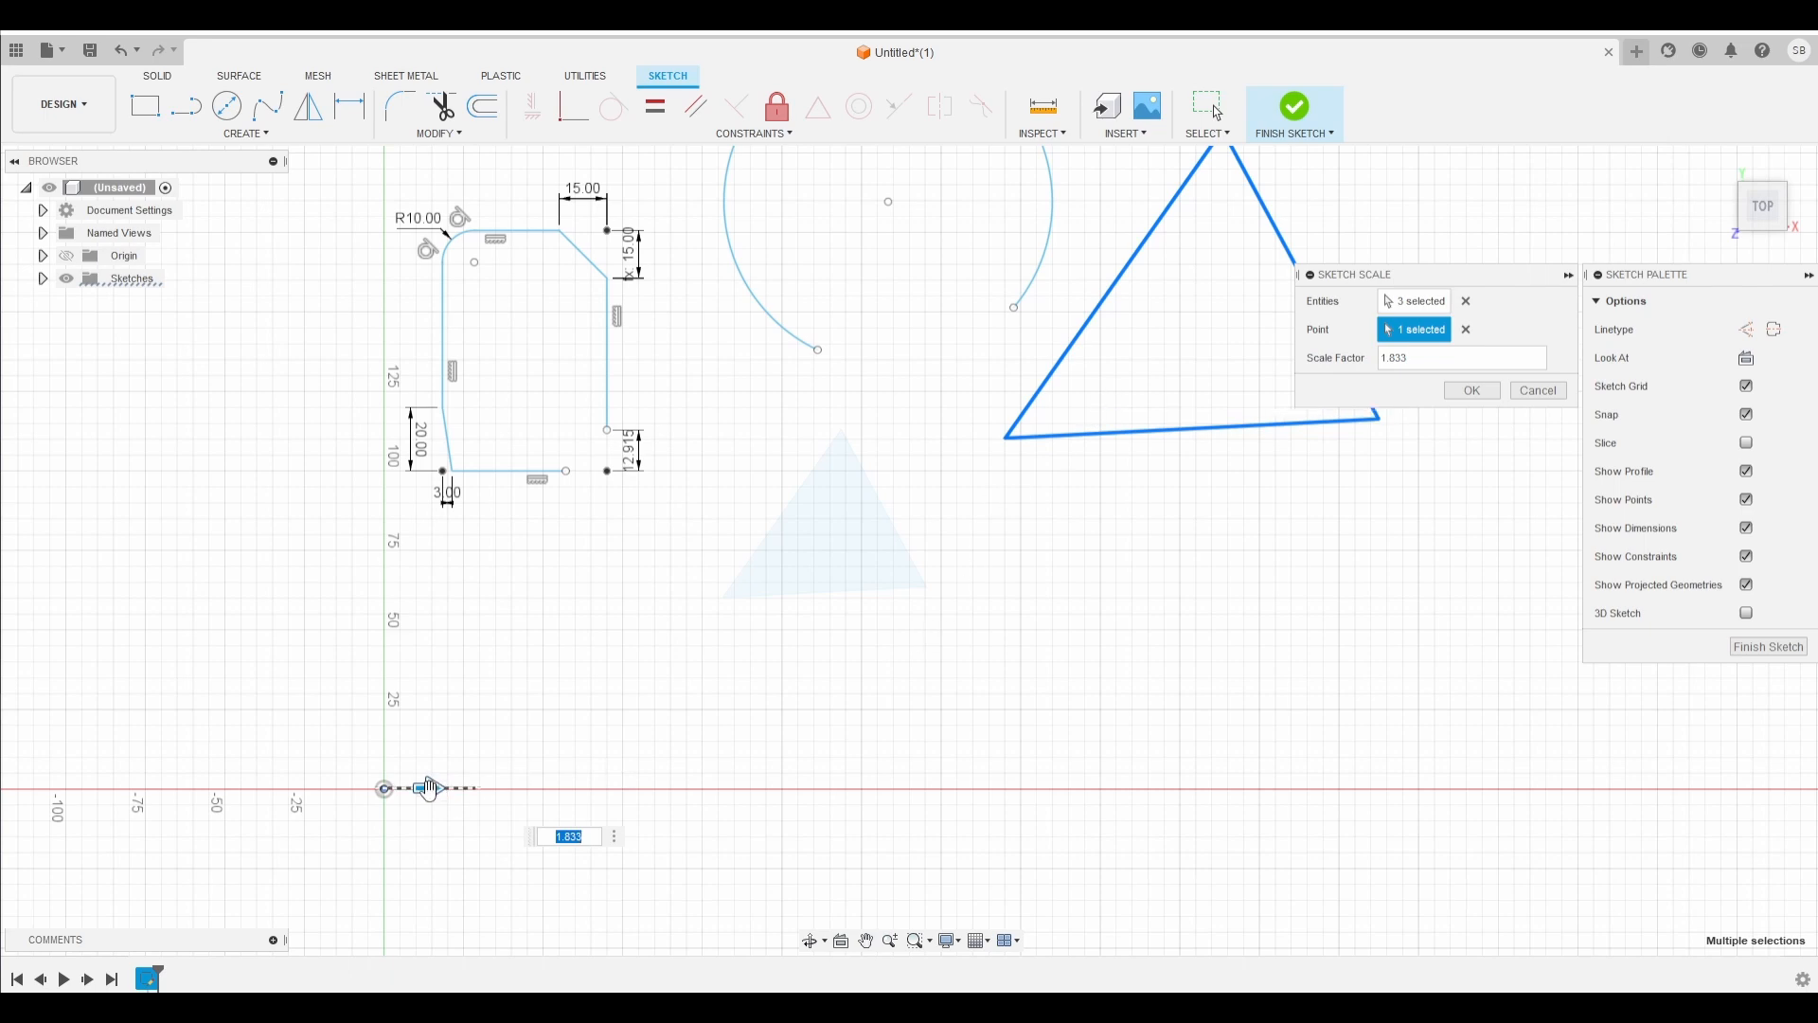
{"action": "mouse_move", "coordinate": [428, 788]}
{"action": "left_mouse_down"}
{"action": "mouse_move", "coordinate": [364, 789]}
{"action": "mouse_move", "coordinate": [437, 788]}
{"action": "left_mouse_up"}
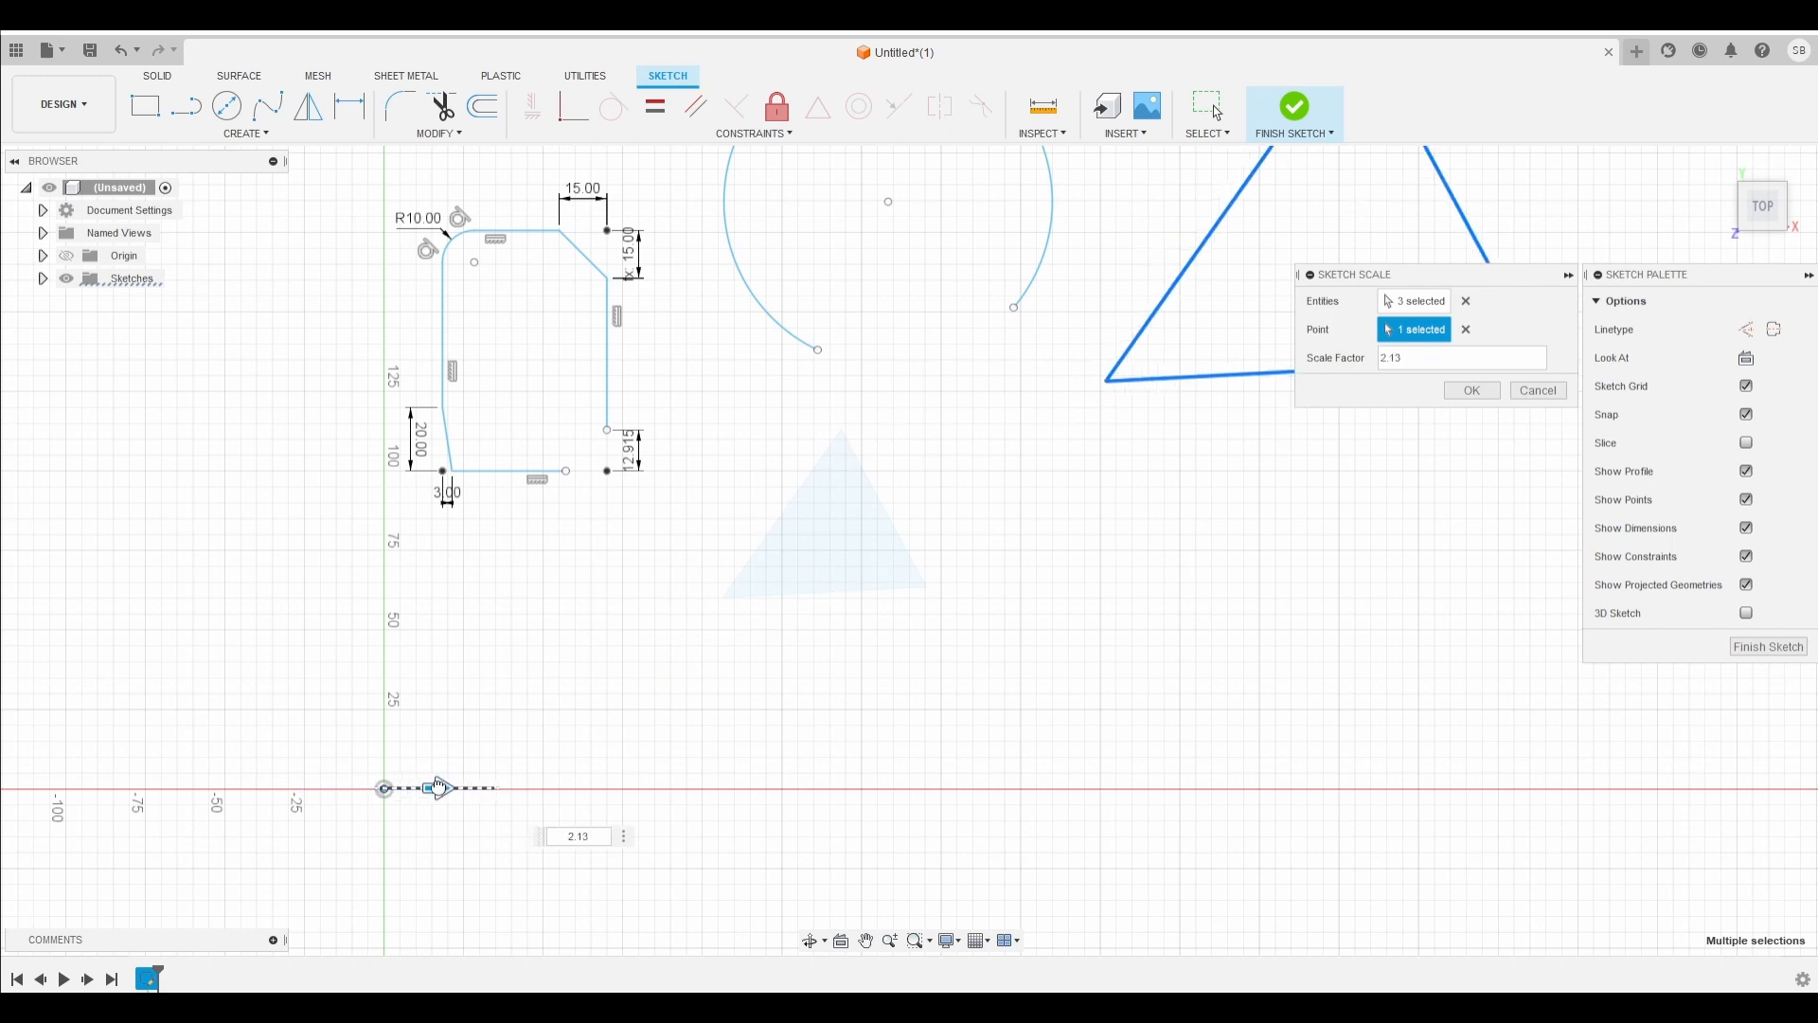
{"action": "left_click", "coordinate": [1470, 391]}
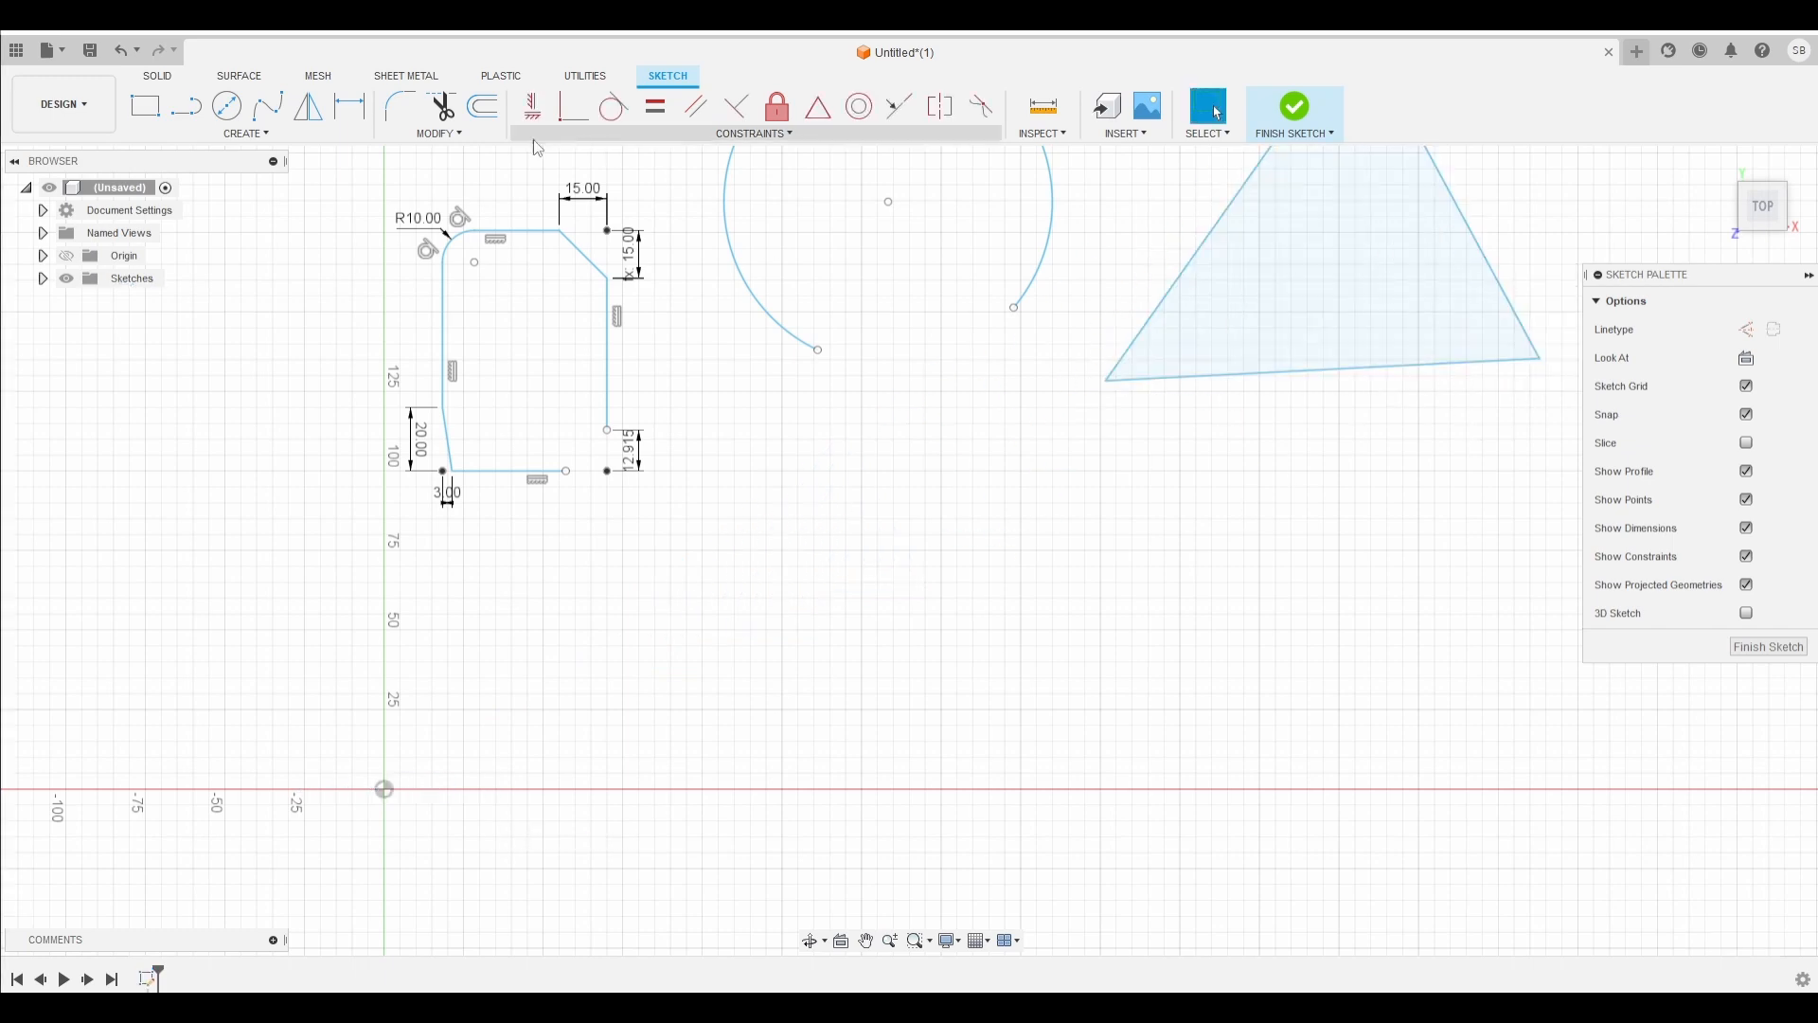
Step: Offset the enlarged triangle's chained outline inward by 8.929 mm
{"action": "left_click", "coordinate": [440, 133]}
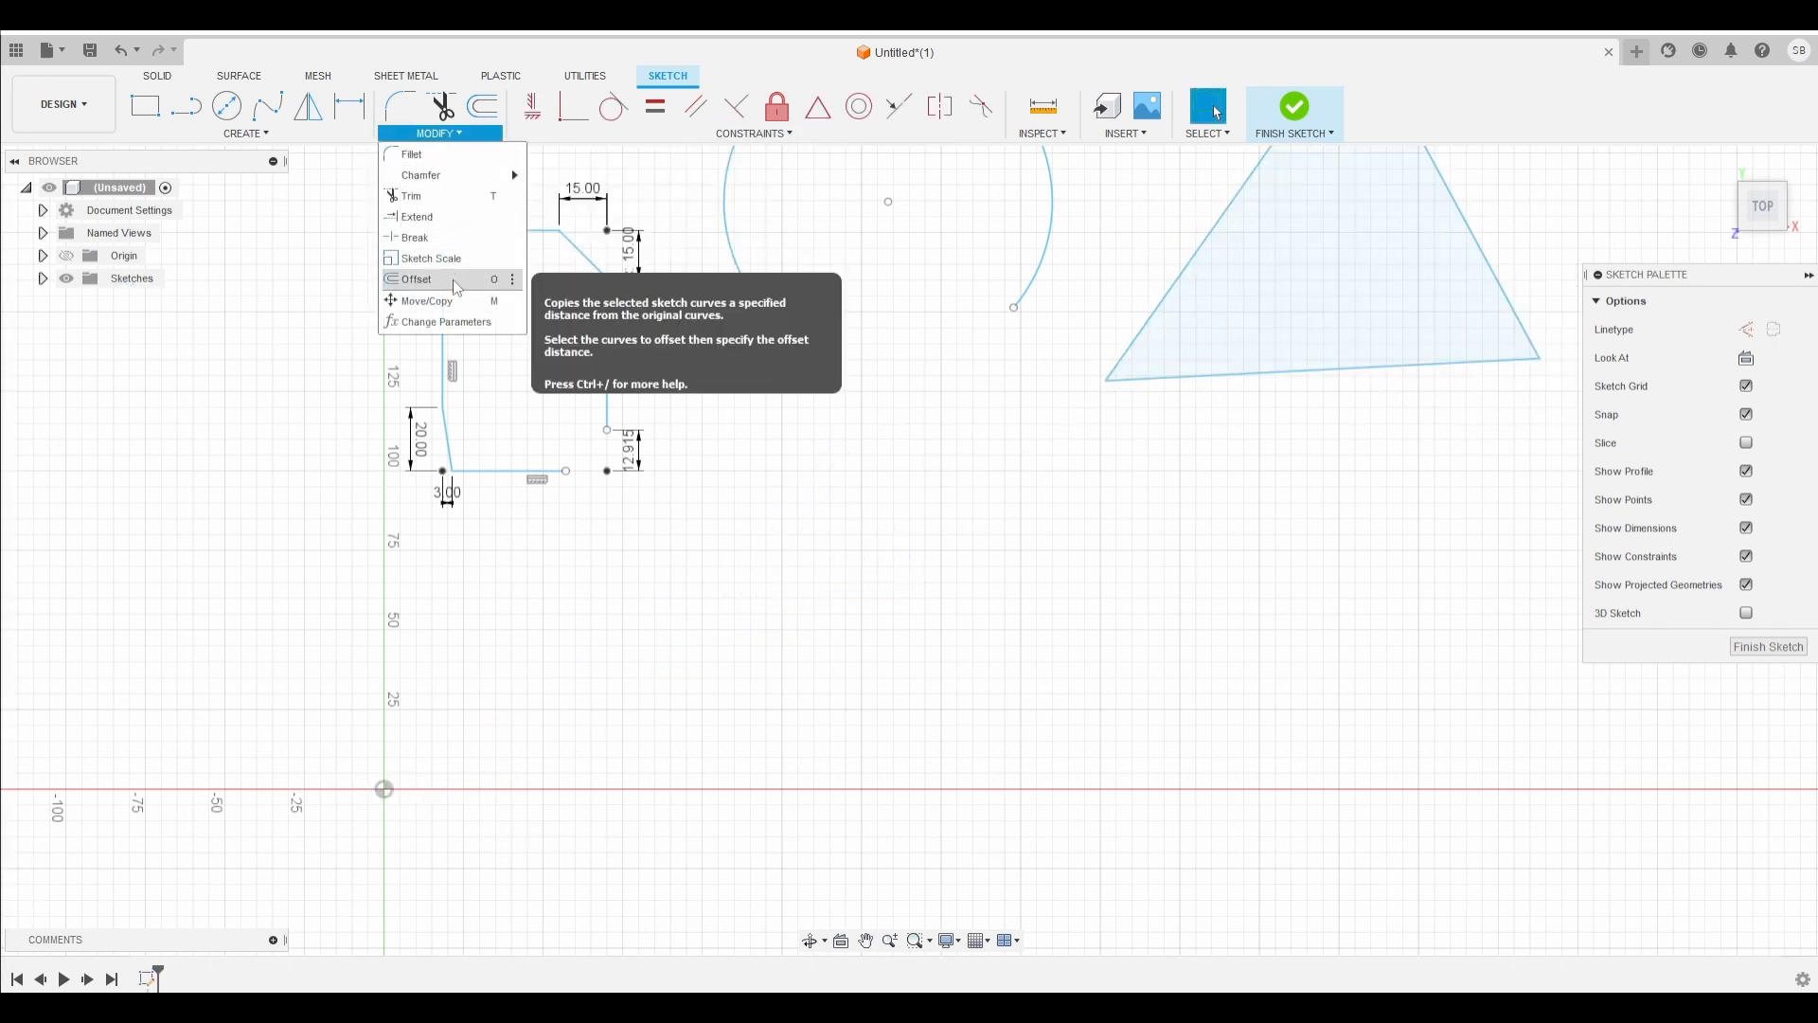
{"action": "mouse_move", "coordinate": [942, 446]}
{"action": "middle_mouse_down"}
{"action": "mouse_move", "coordinate": [853, 593]}
{"action": "mouse_move", "coordinate": [601, 707]}
{"action": "middle_mouse_up"}
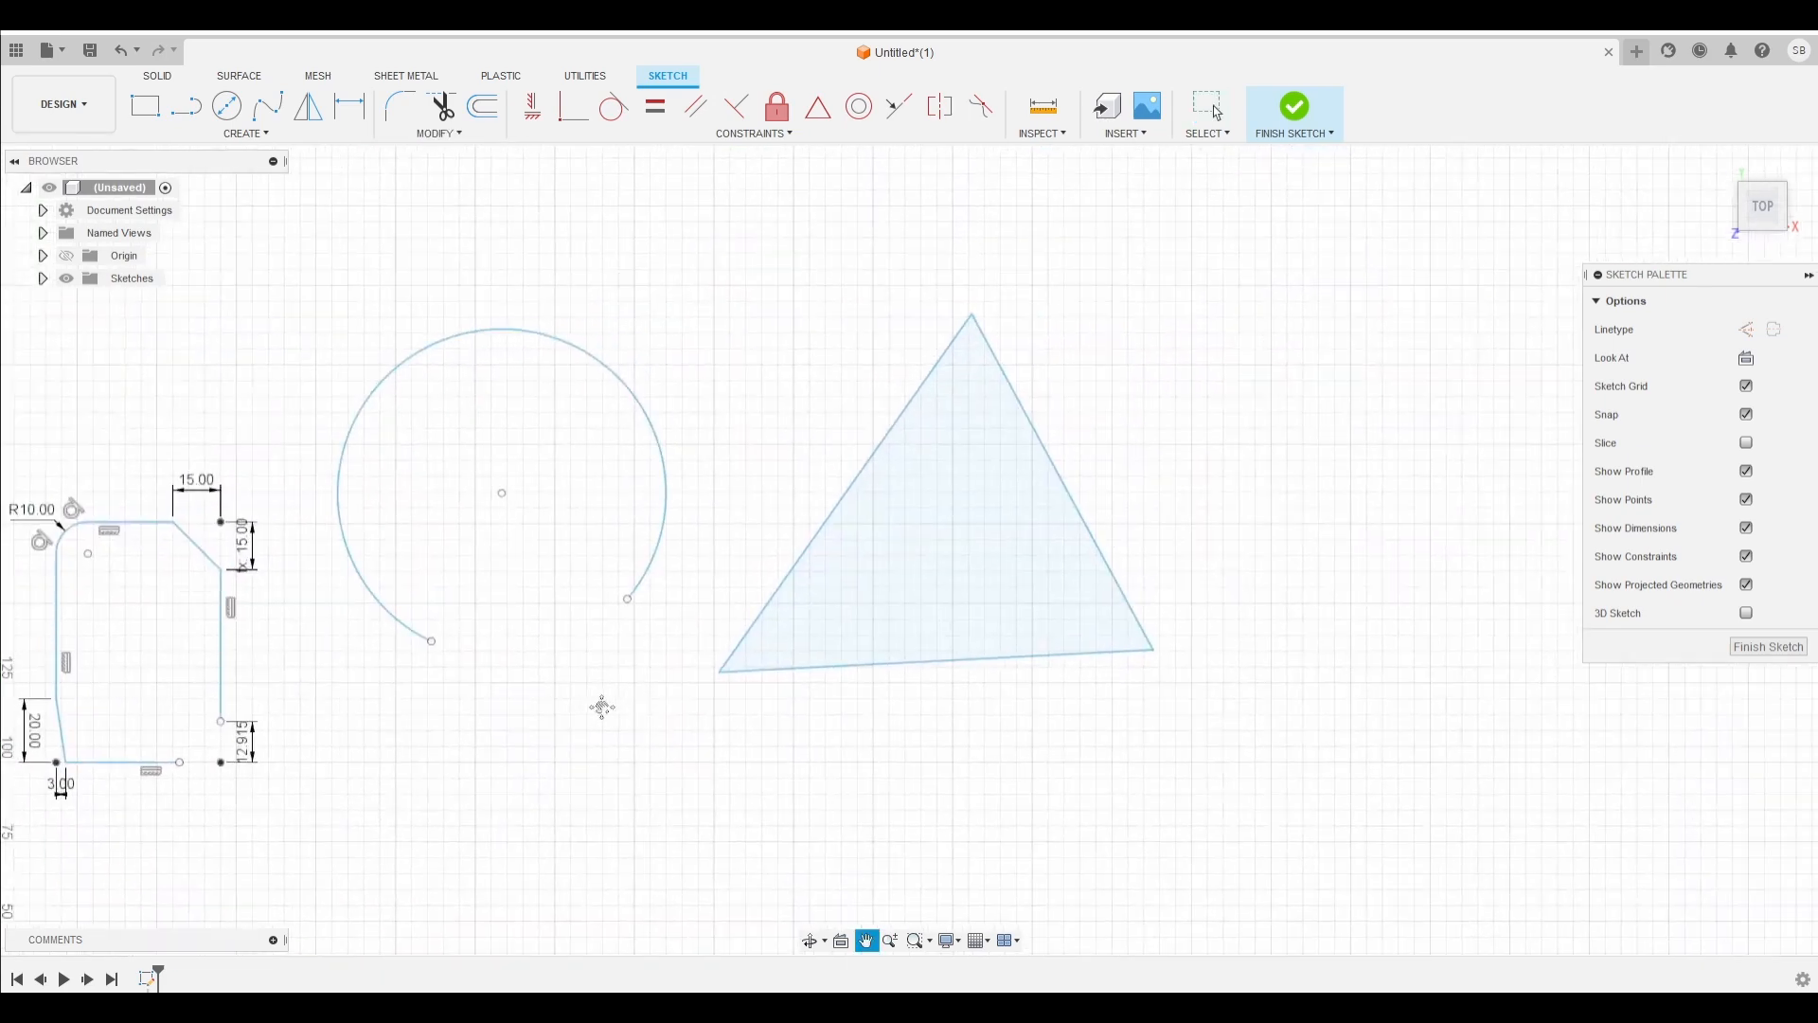
{"action": "left_click", "coordinate": [440, 136]}
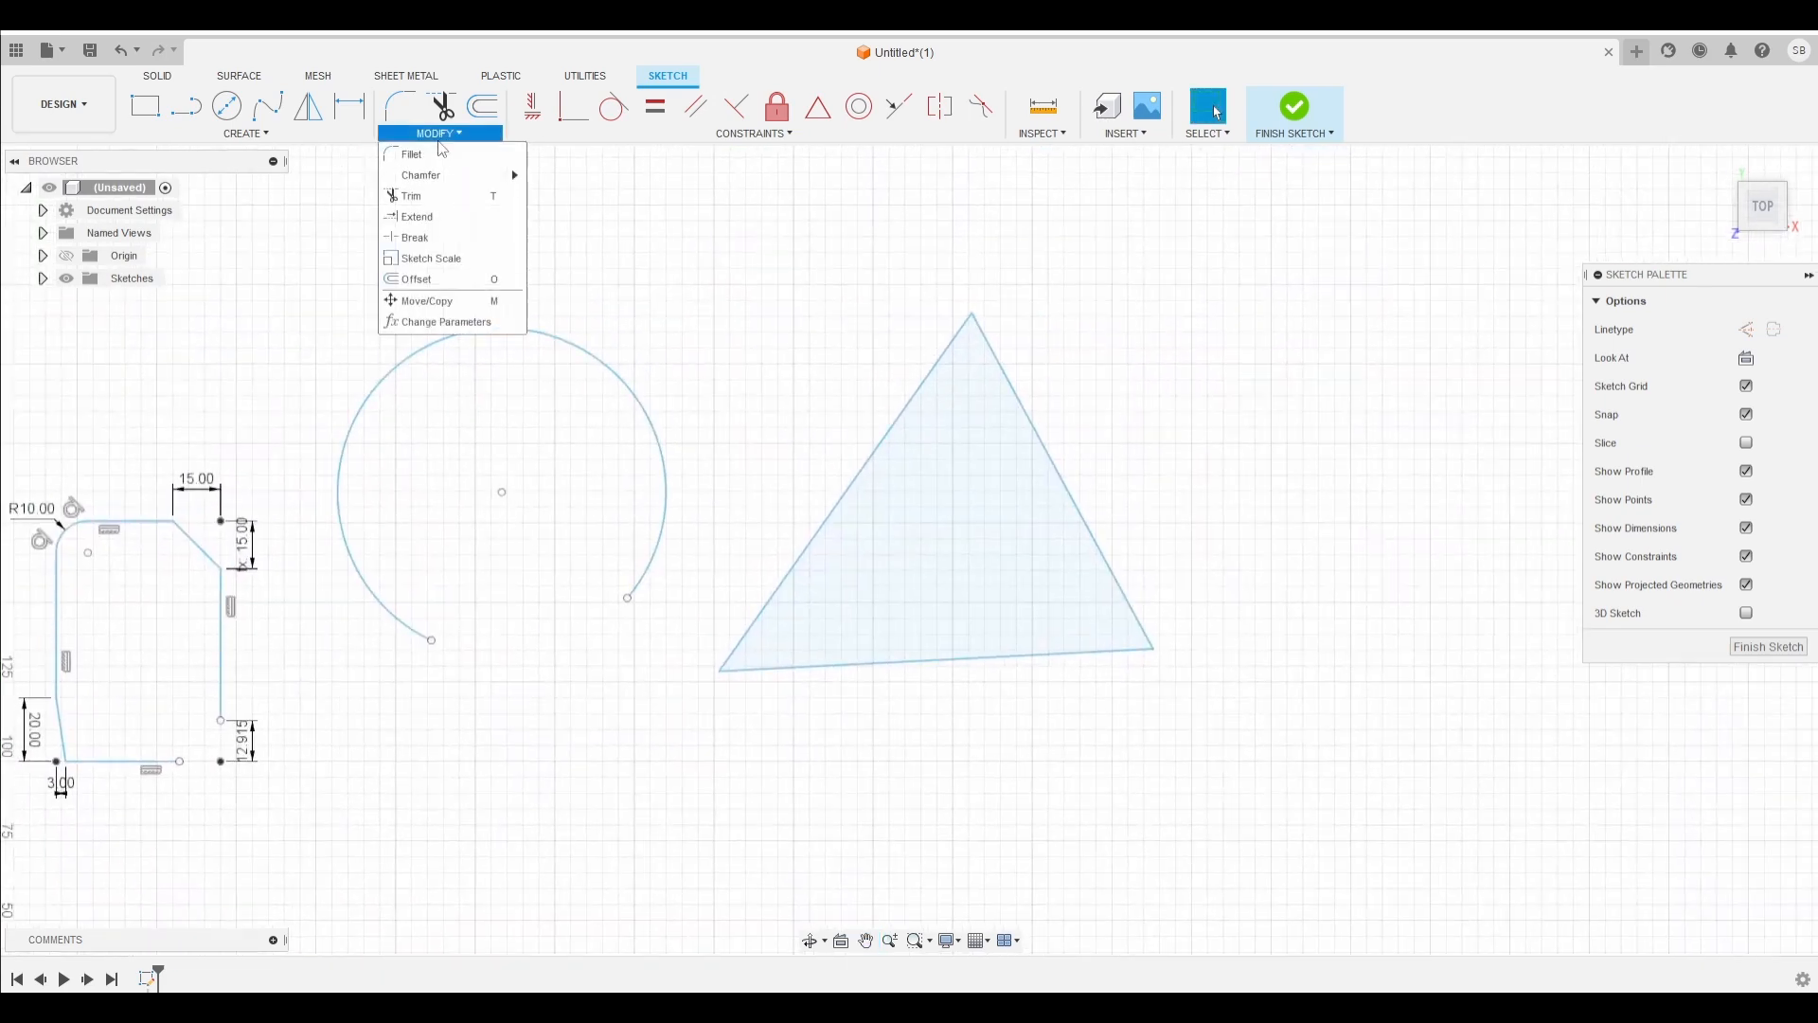
{"action": "left_click", "coordinate": [417, 280]}
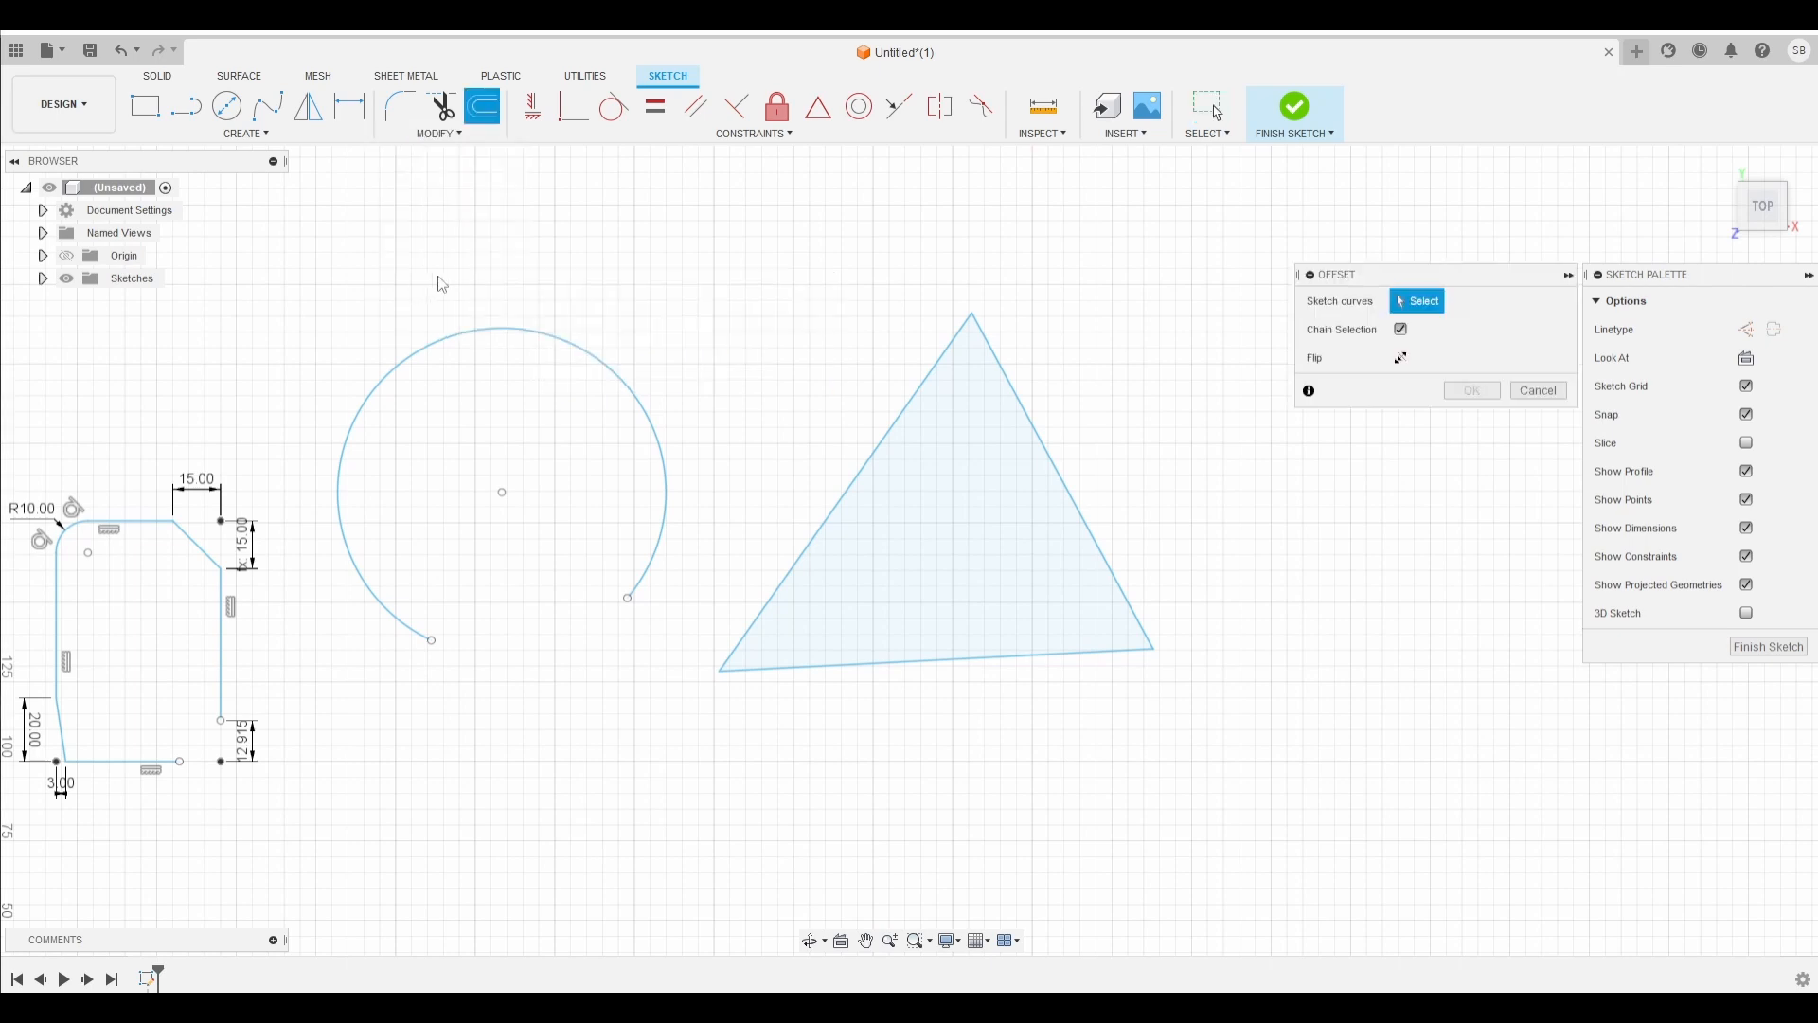
{"action": "left_click", "coordinate": [896, 429]}
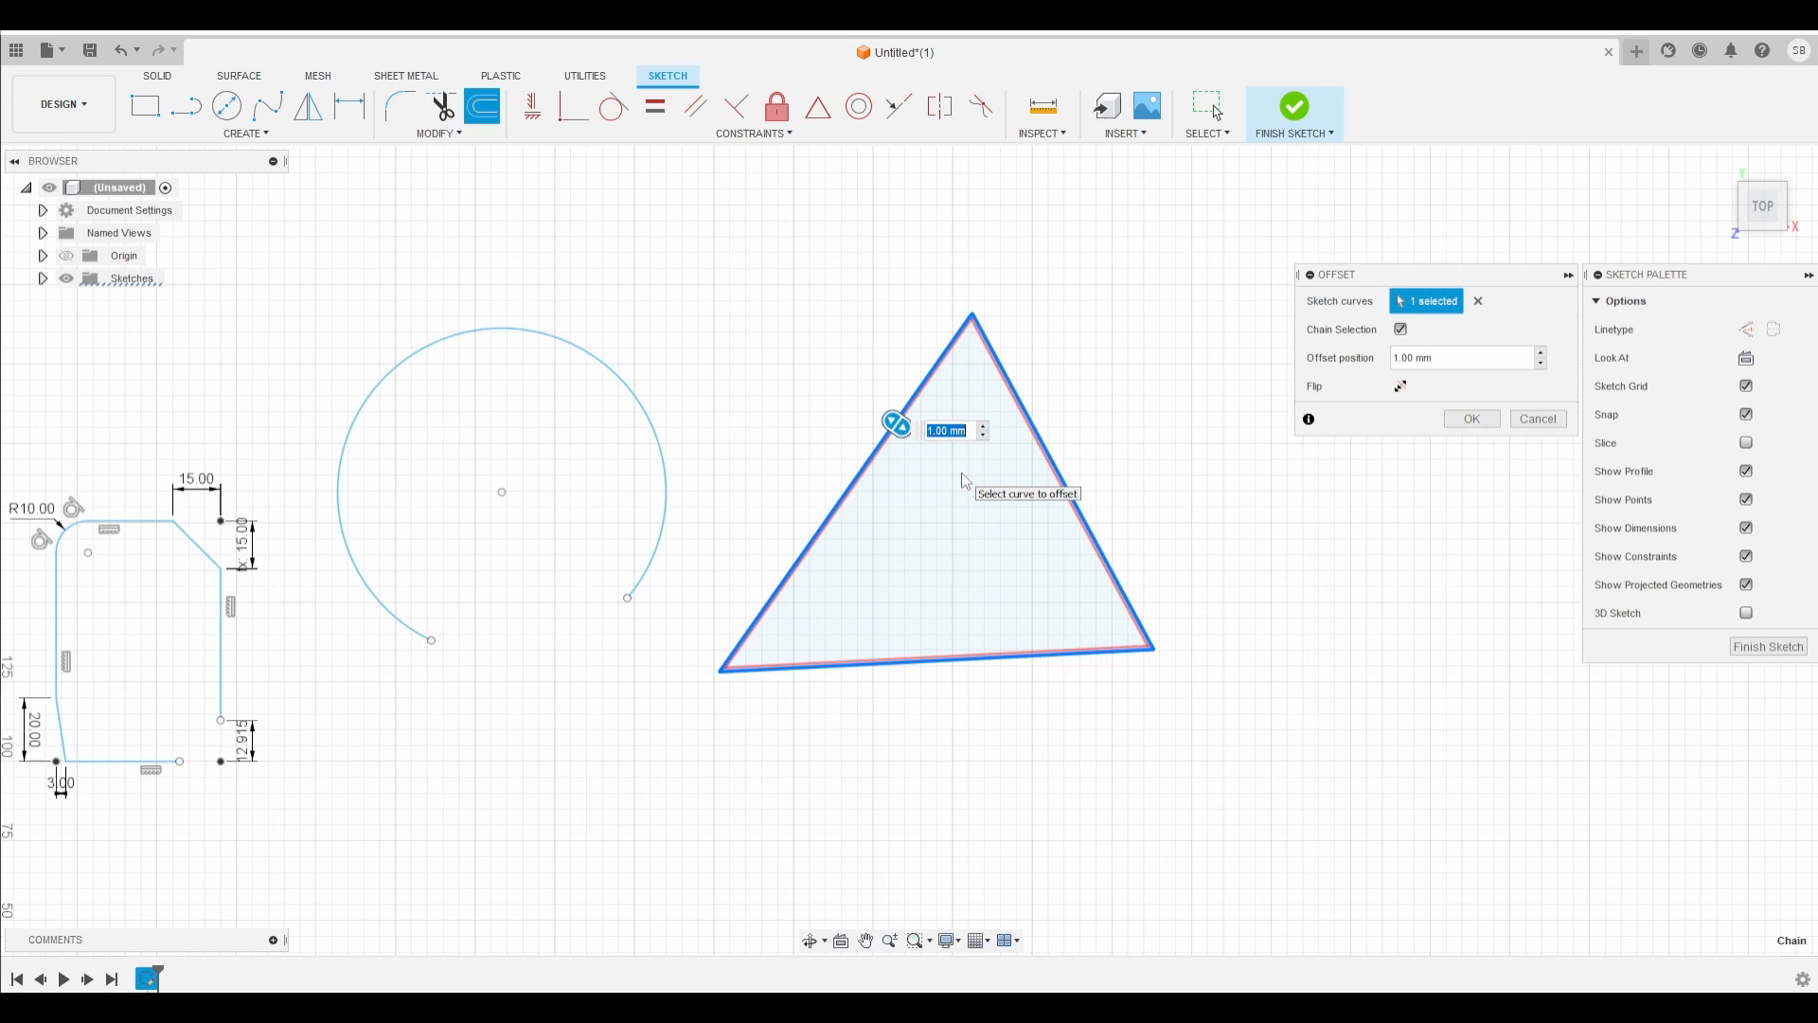
{"action": "key", "text": "BackSpace"}
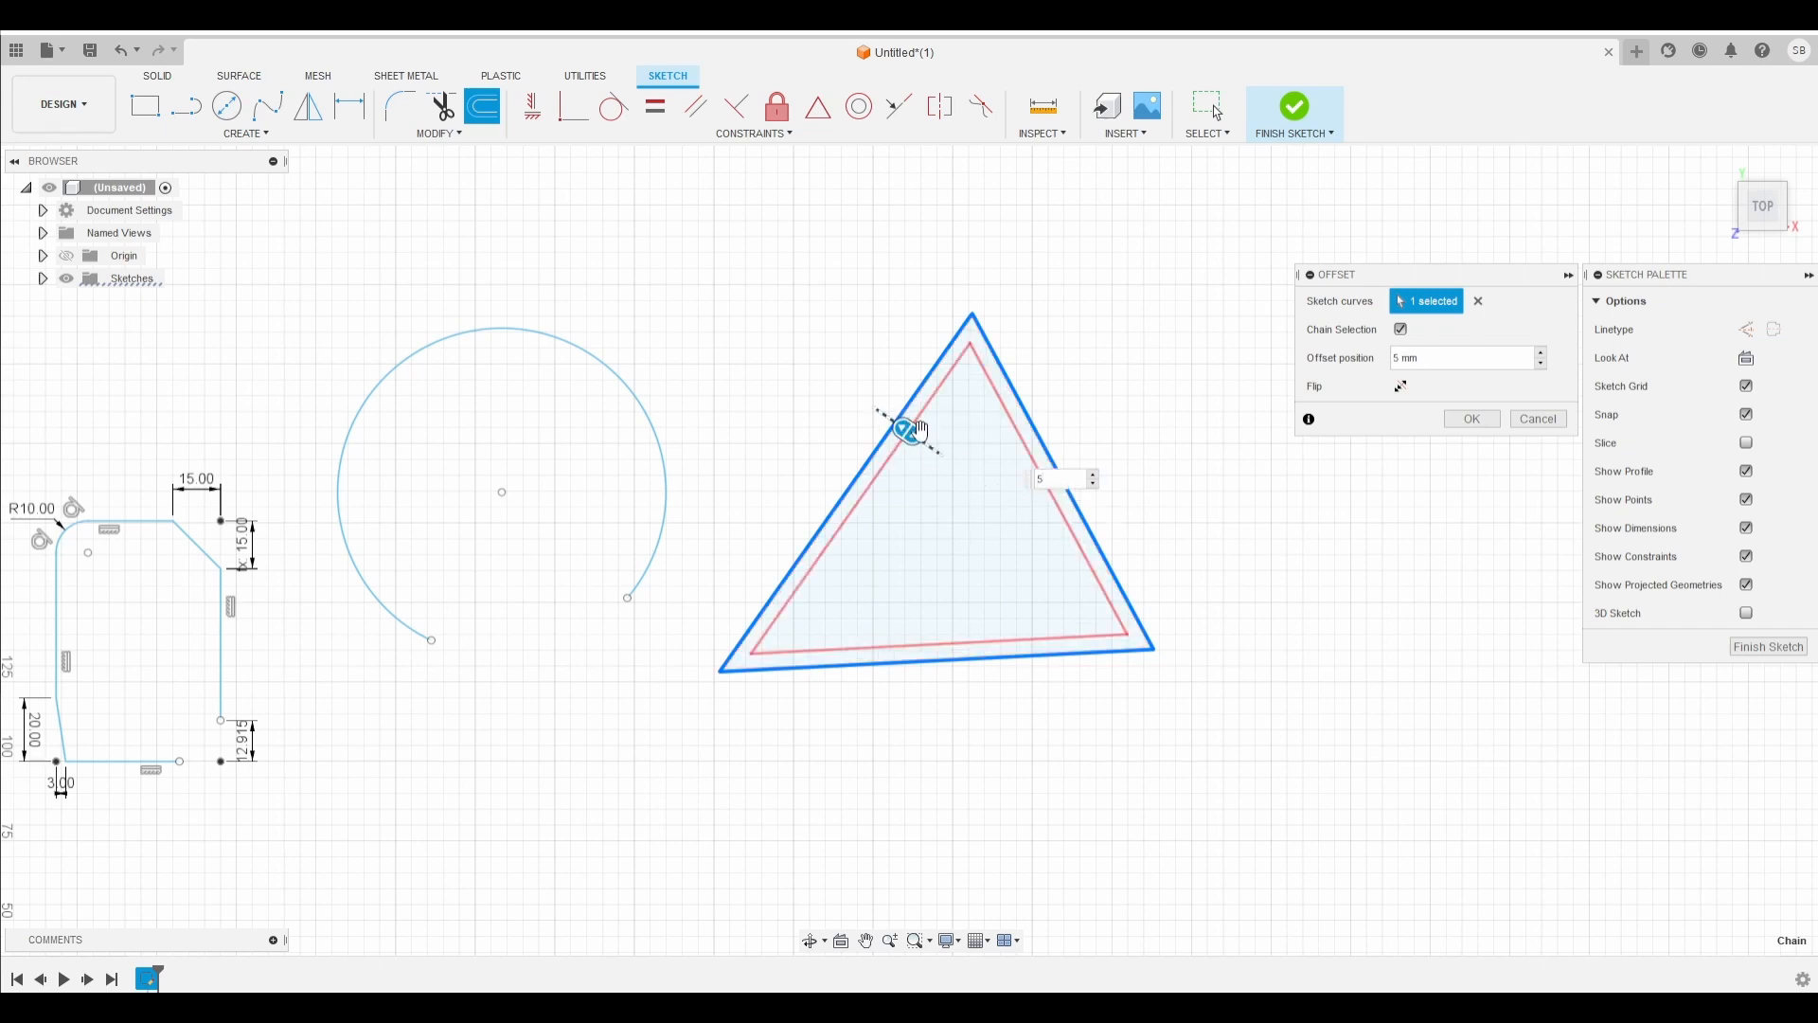
{"action": "mouse_move", "coordinate": [909, 433]}
{"action": "left_mouse_down"}
{"action": "mouse_move", "coordinate": [877, 414]}
{"action": "mouse_move", "coordinate": [929, 450]}
{"action": "left_mouse_up"}
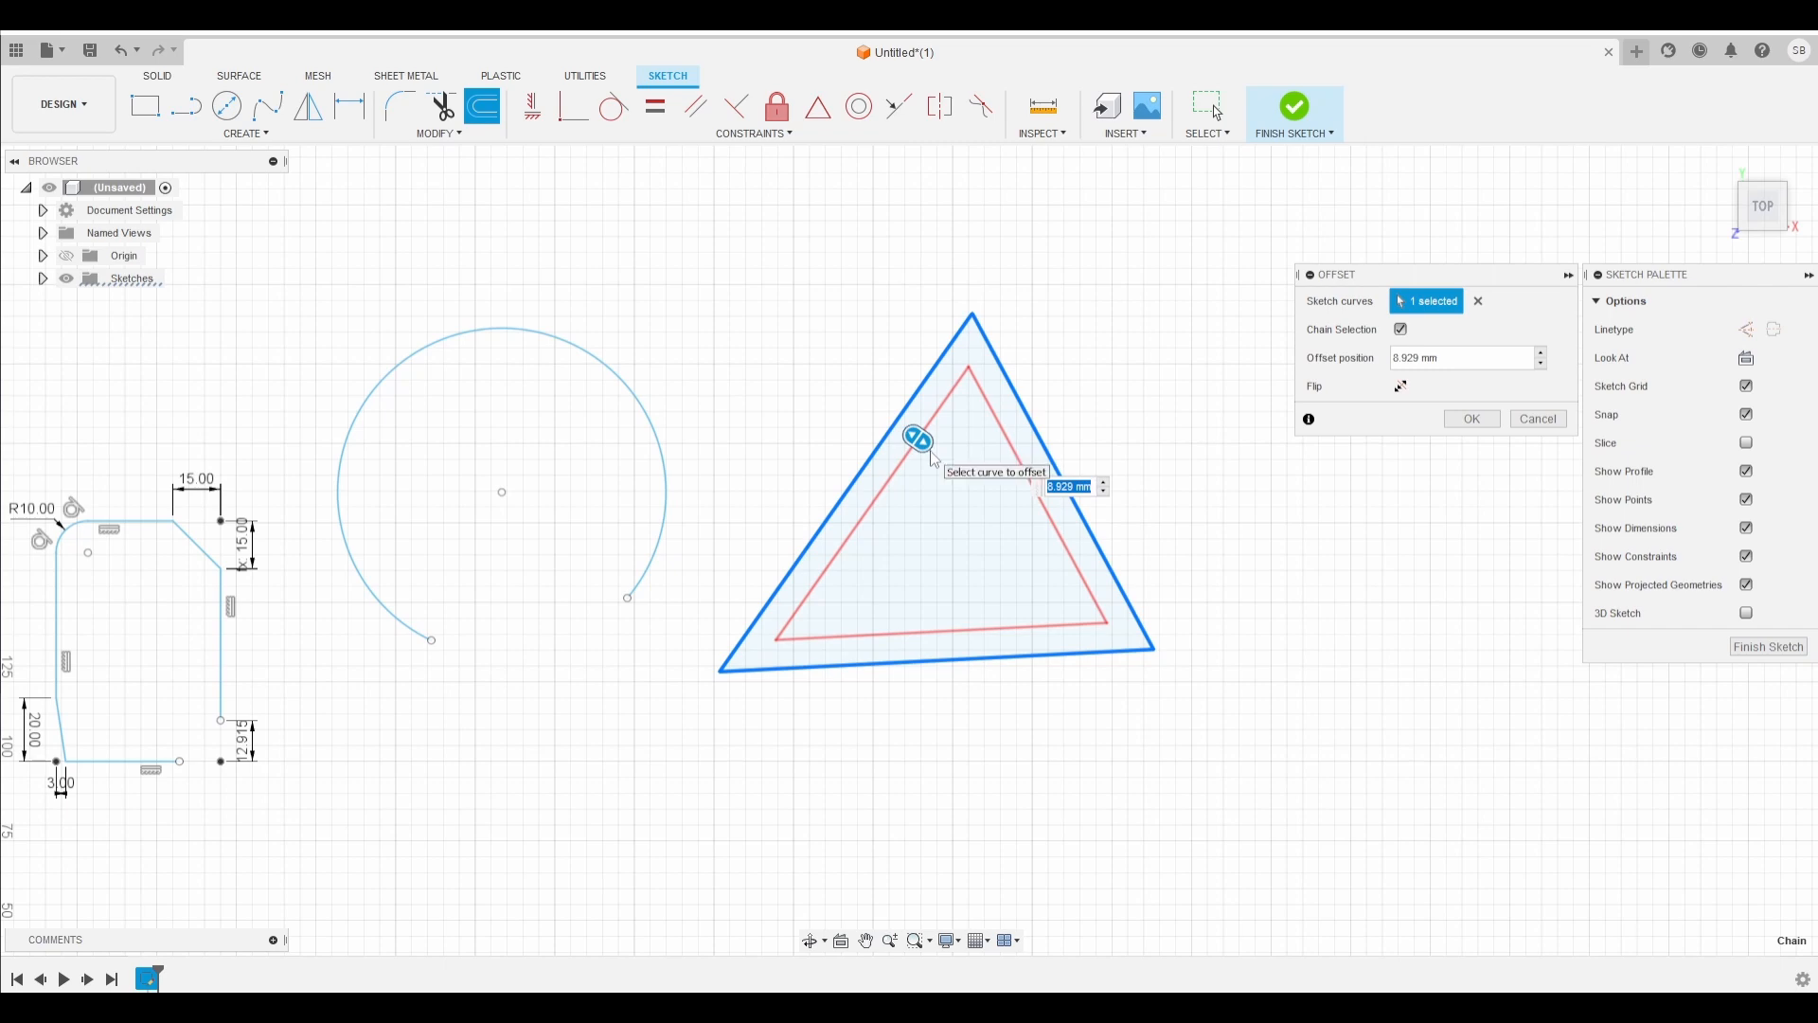
{"action": "key", "text": "Return"}
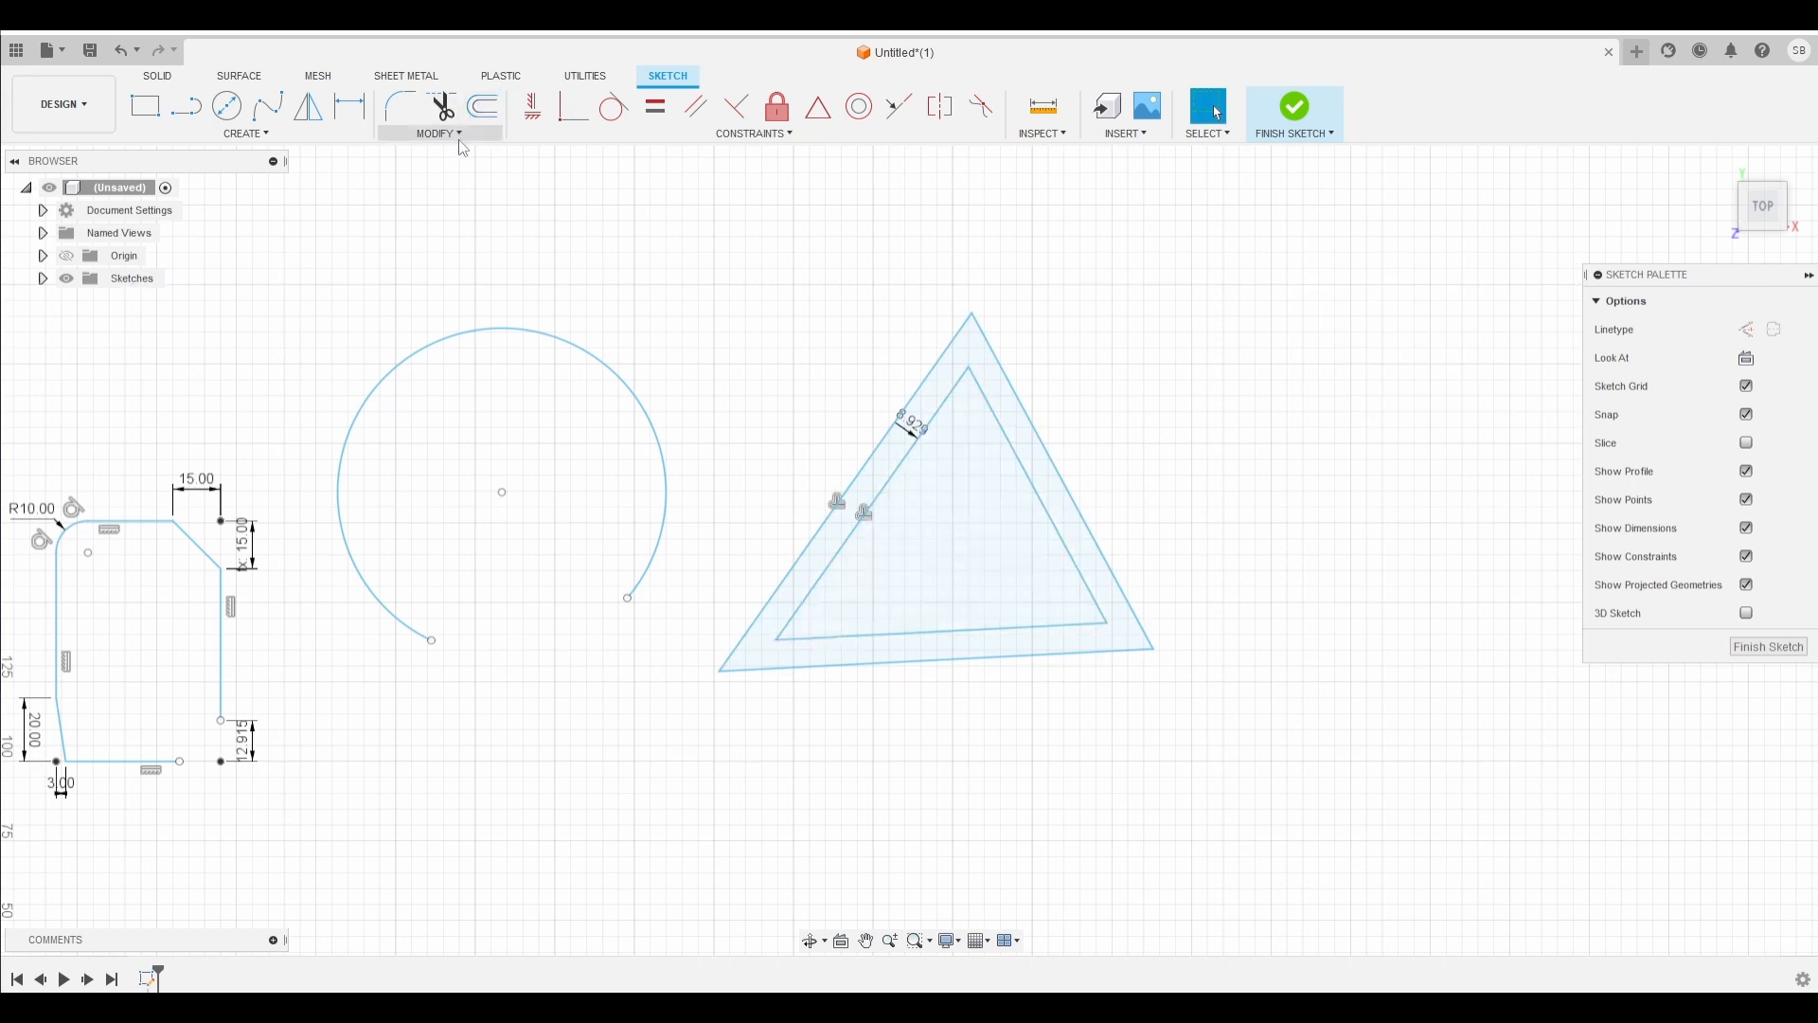
Step: Rotate both nested triangles together slightly counterclockwise about the inner triangle's top corner with Move/Copy, without creating a copy
{"action": "left_click", "coordinate": [431, 131]}
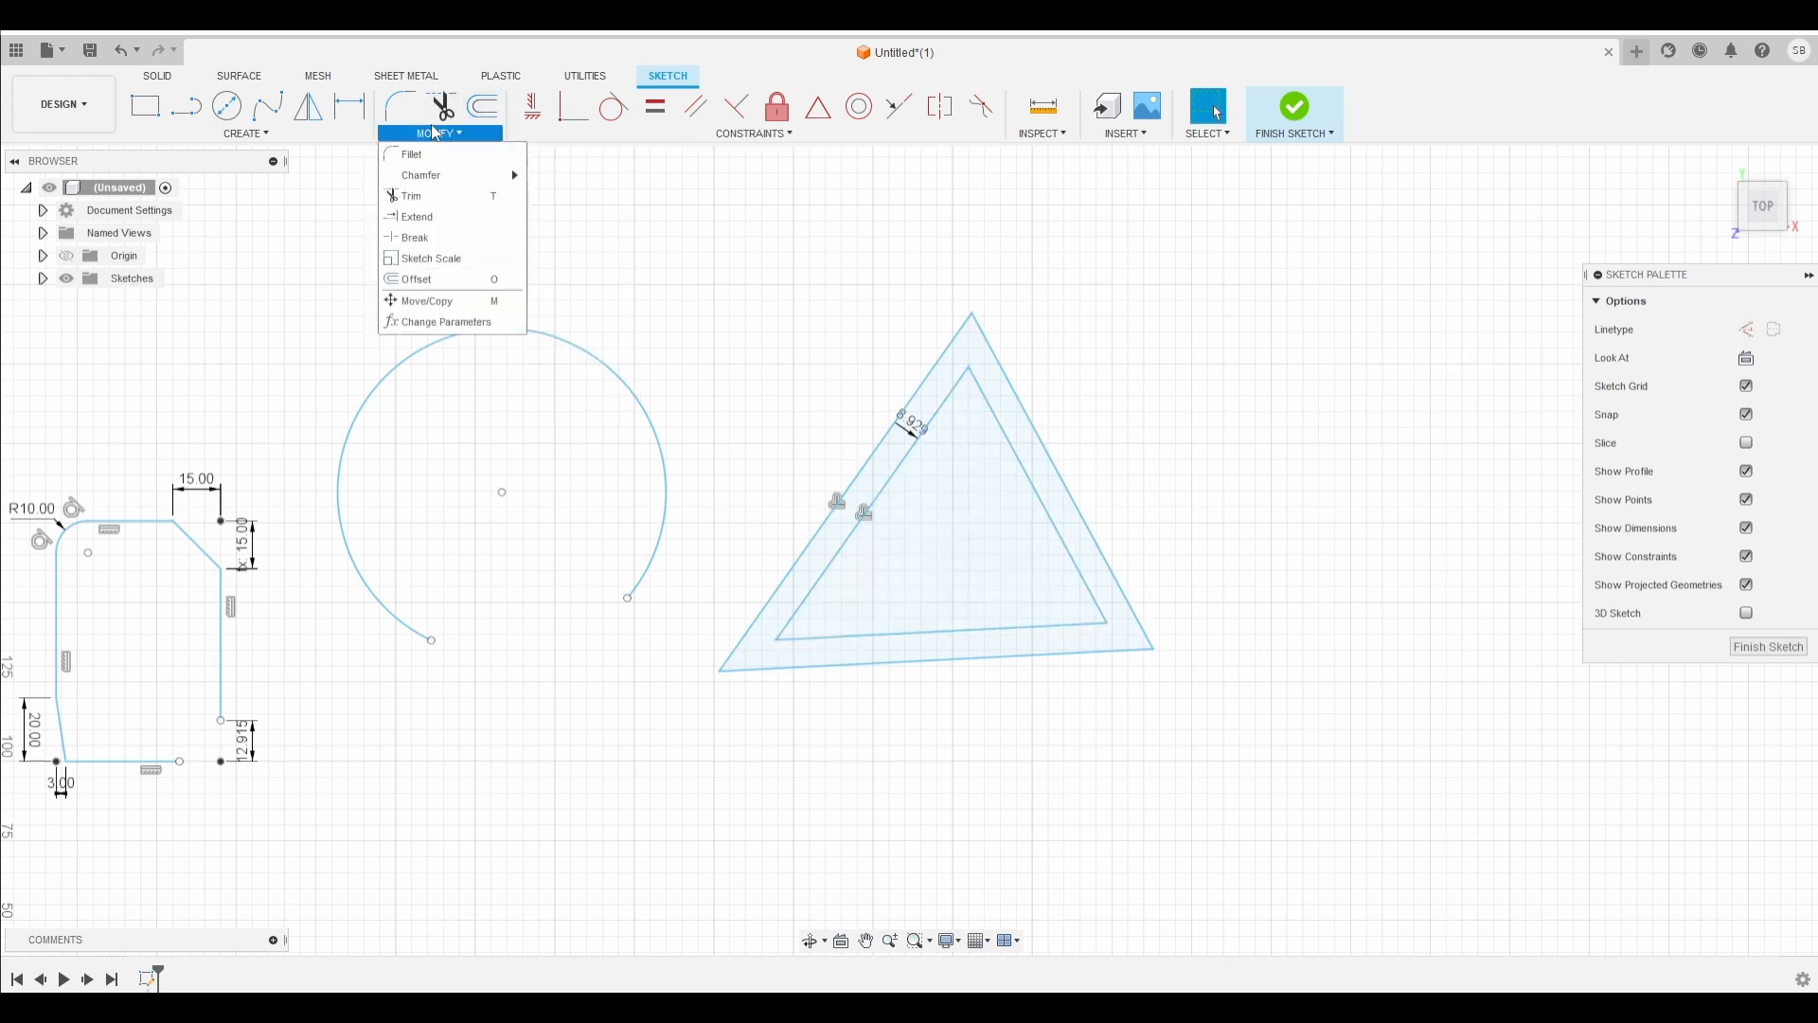
{"action": "left_click", "coordinate": [431, 301]}
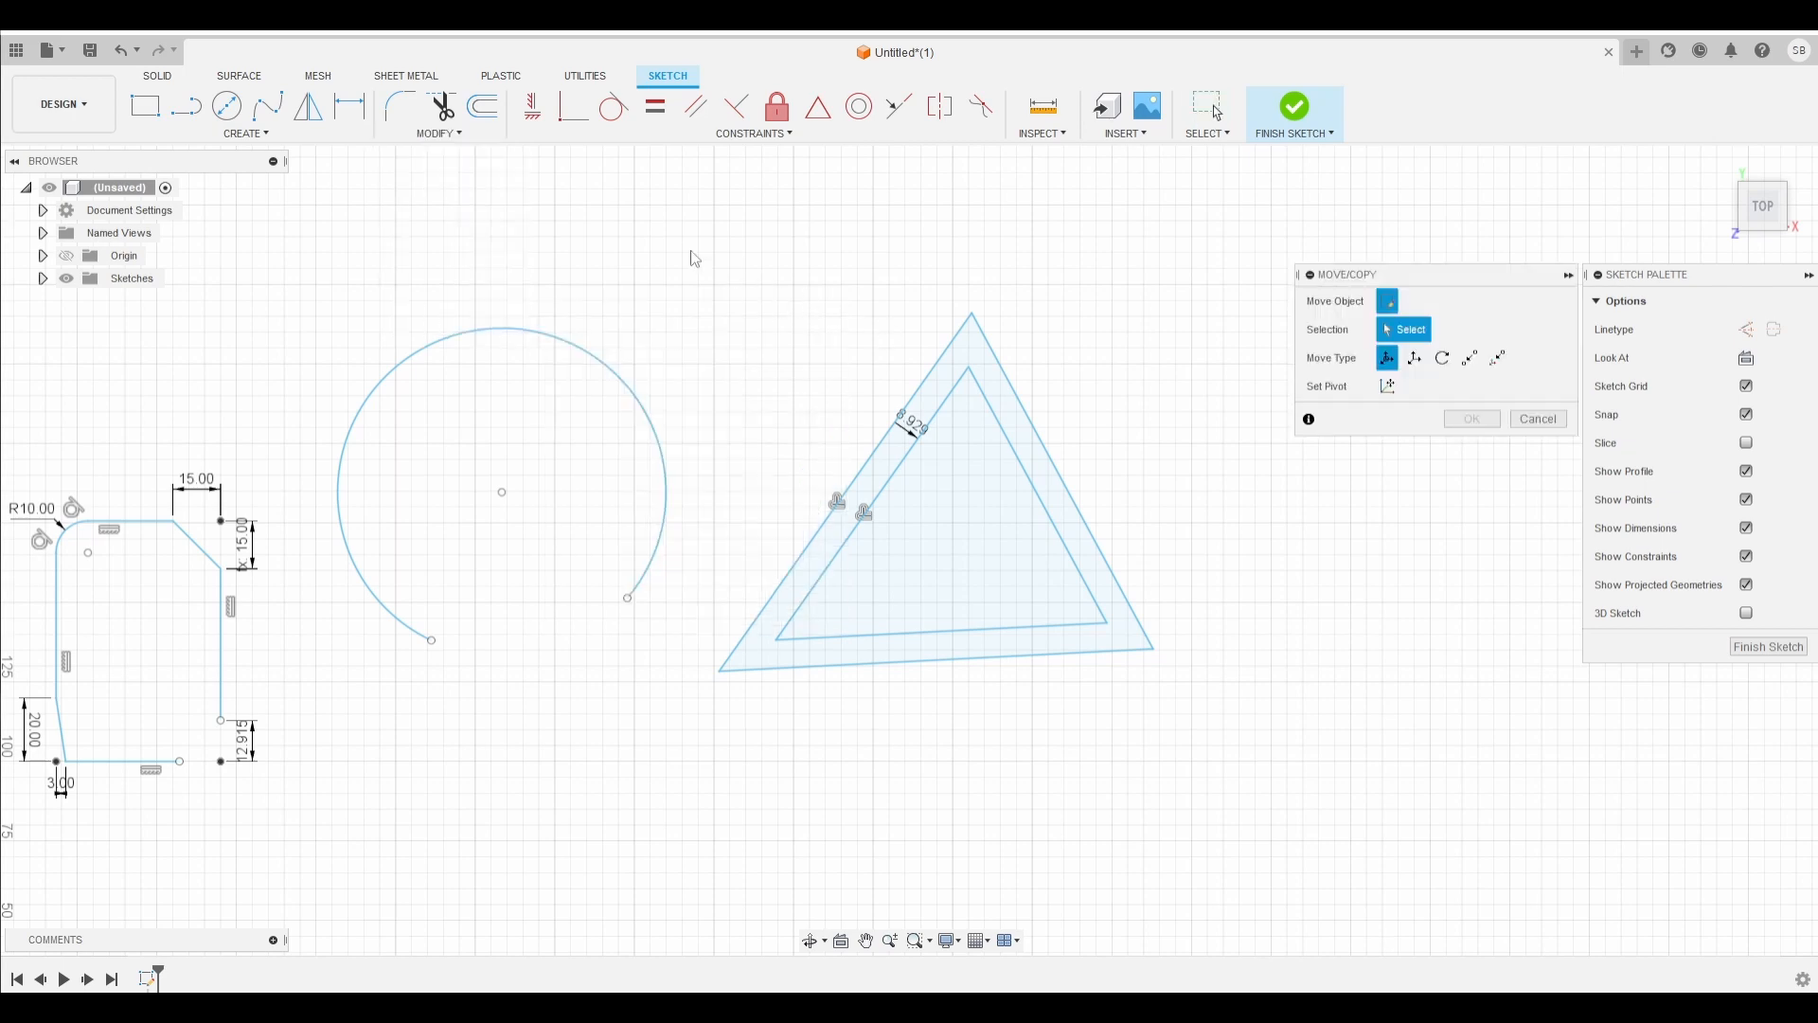
{"action": "mouse_move", "coordinate": [687, 245]}
{"action": "left_mouse_down"}
{"action": "mouse_move", "coordinate": [925, 599]}
{"action": "mouse_move", "coordinate": [1227, 848]}
{"action": "left_mouse_up"}
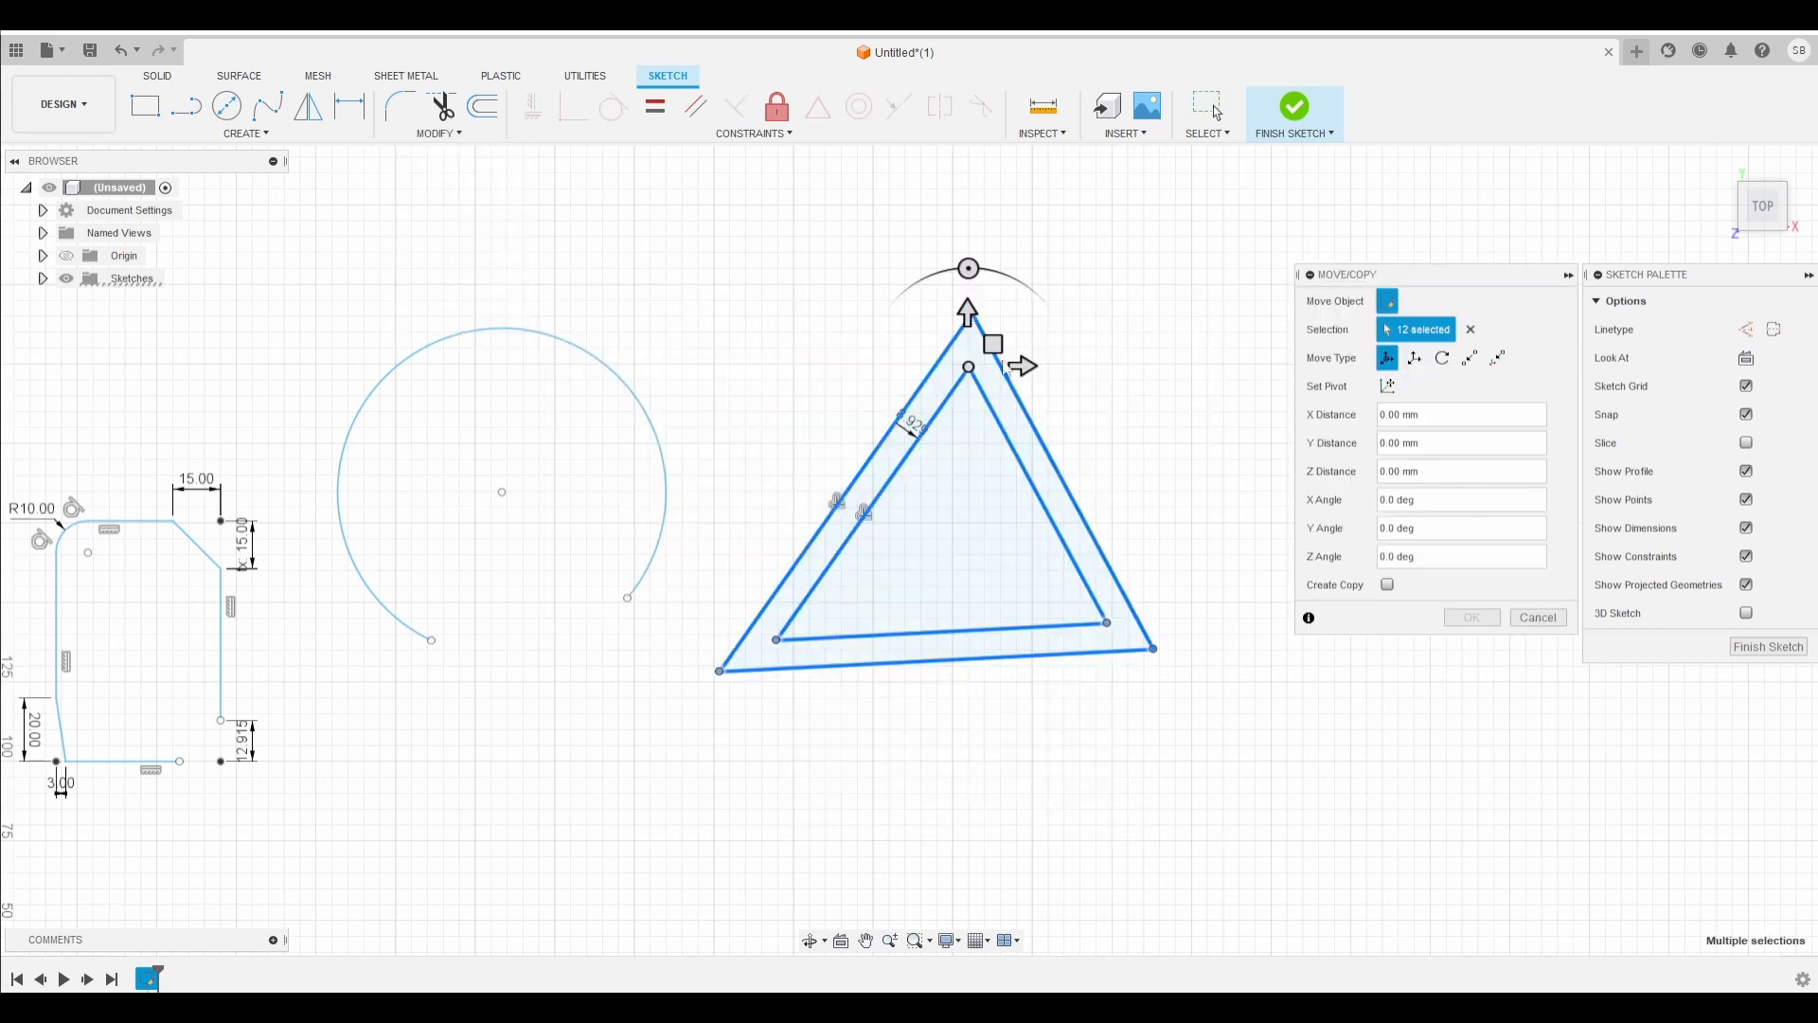
{"action": "mouse_move", "coordinate": [1018, 366]}
{"action": "left_mouse_down"}
{"action": "mouse_move", "coordinate": [1066, 367]}
{"action": "mouse_move", "coordinate": [1017, 366]}
{"action": "left_mouse_up"}
{"action": "left_click_drag", "start_coordinate": [961, 274], "coordinate": [959, 312]}
{"action": "left_click", "coordinate": [463, 136]}
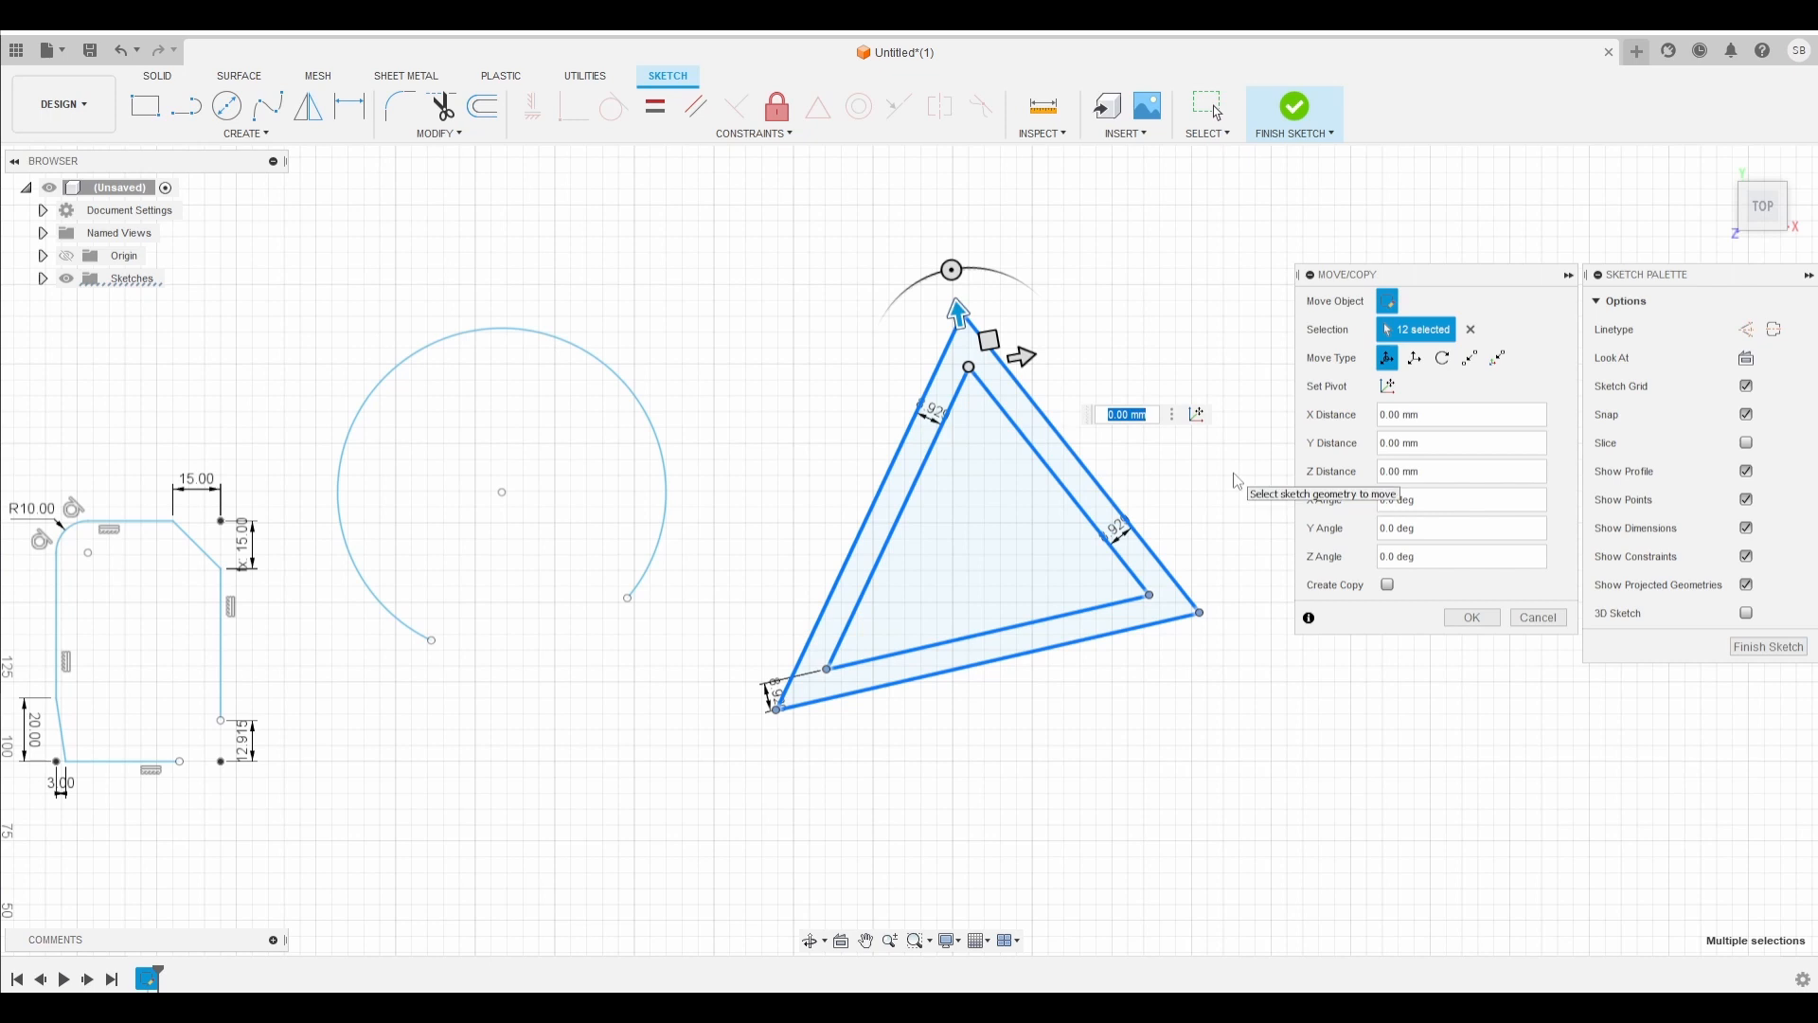
{"action": "left_click", "coordinate": [1473, 617]}
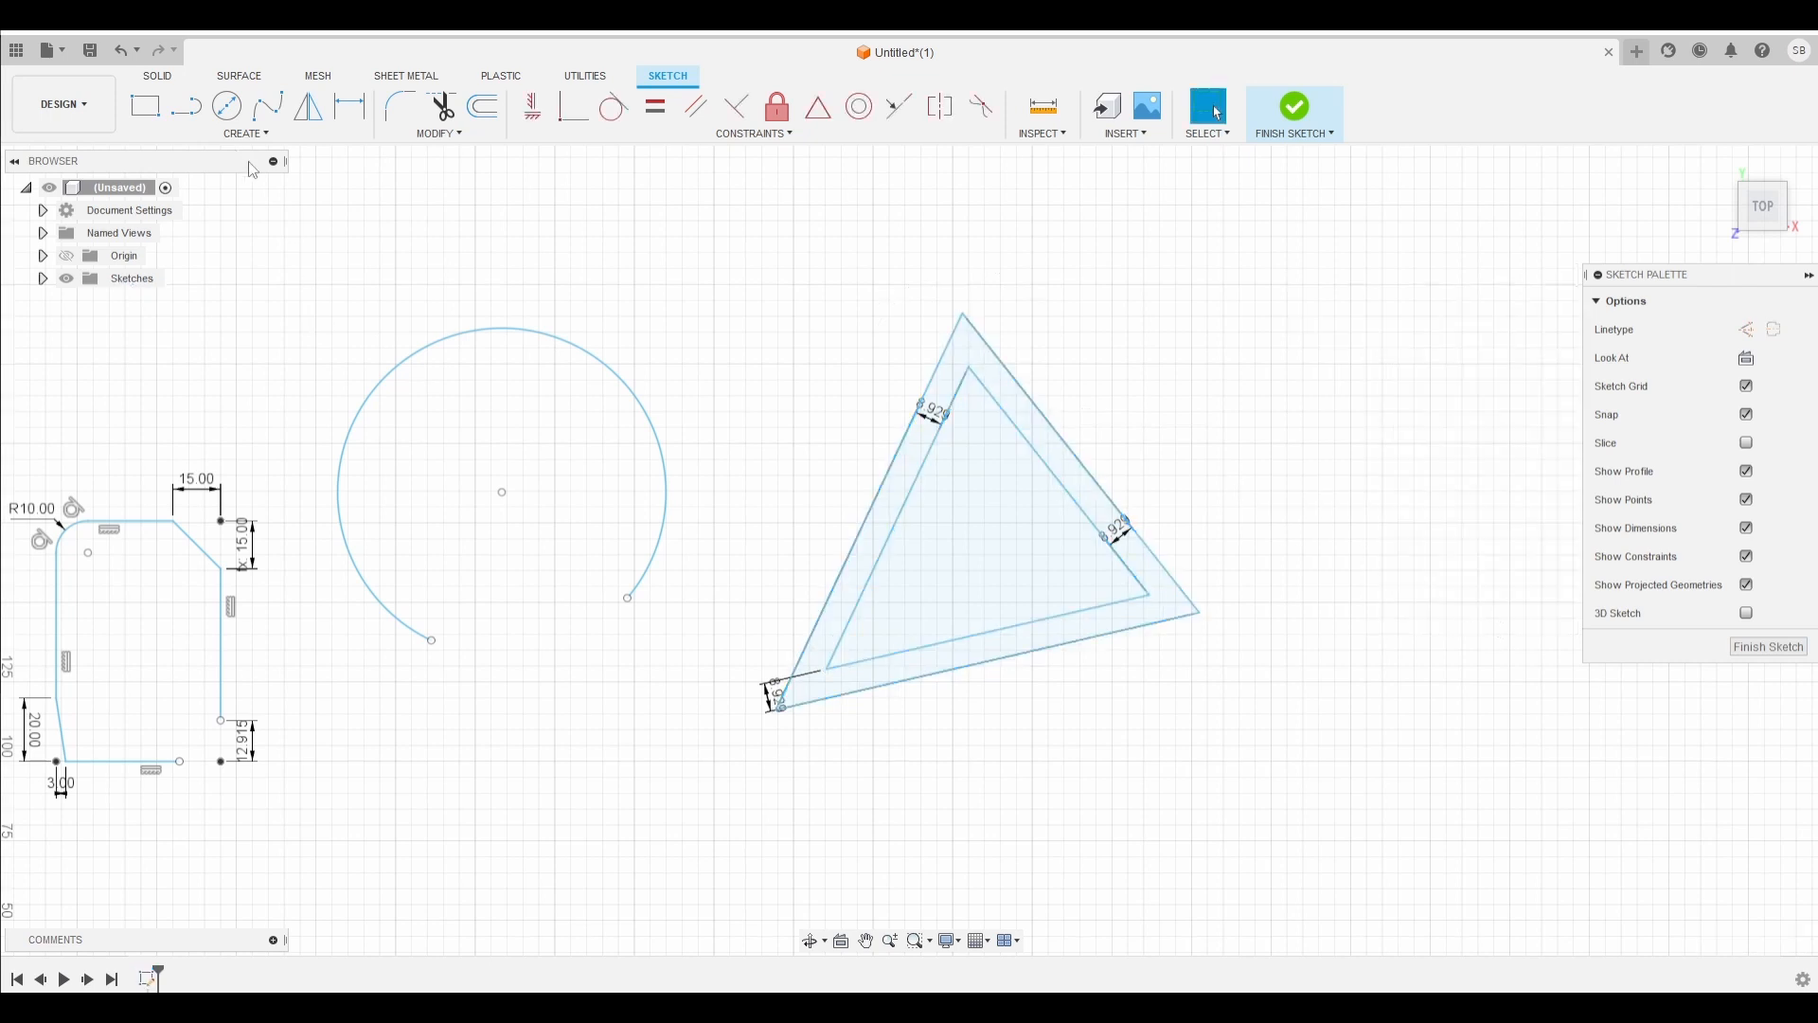